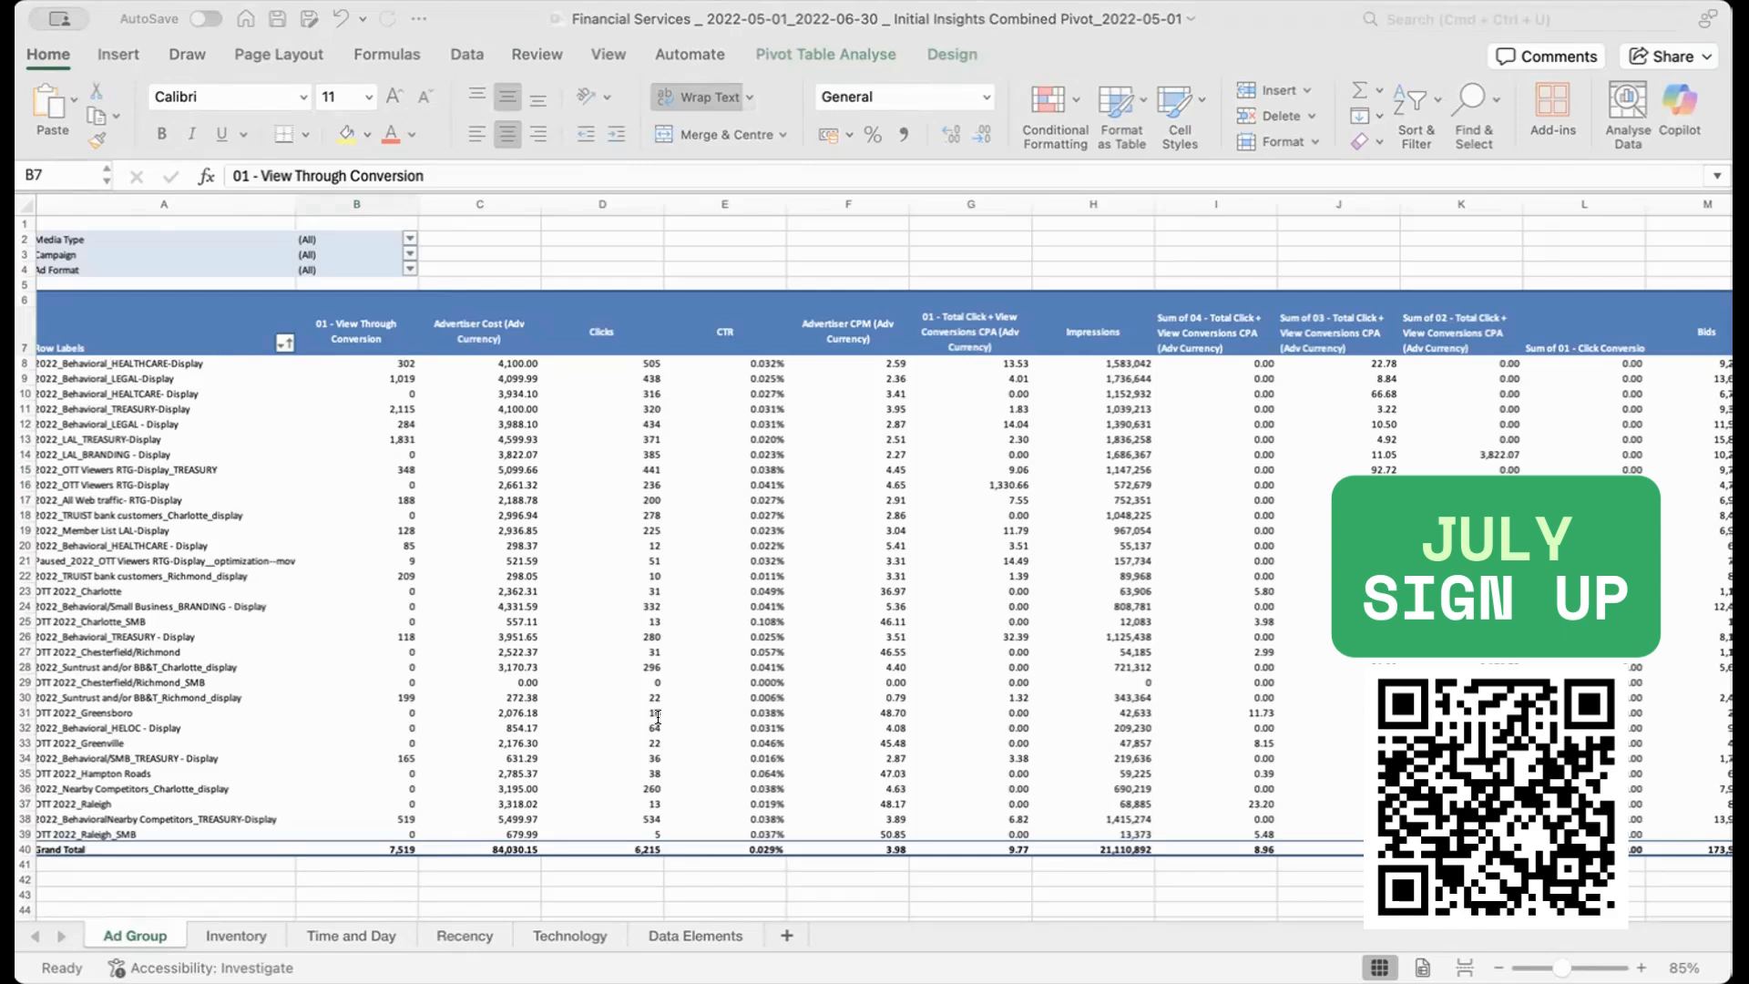
# Step: Hide the Ad Group pivot table's field headers and show its PivotTable field list
pyautogui.click(1195, 945)
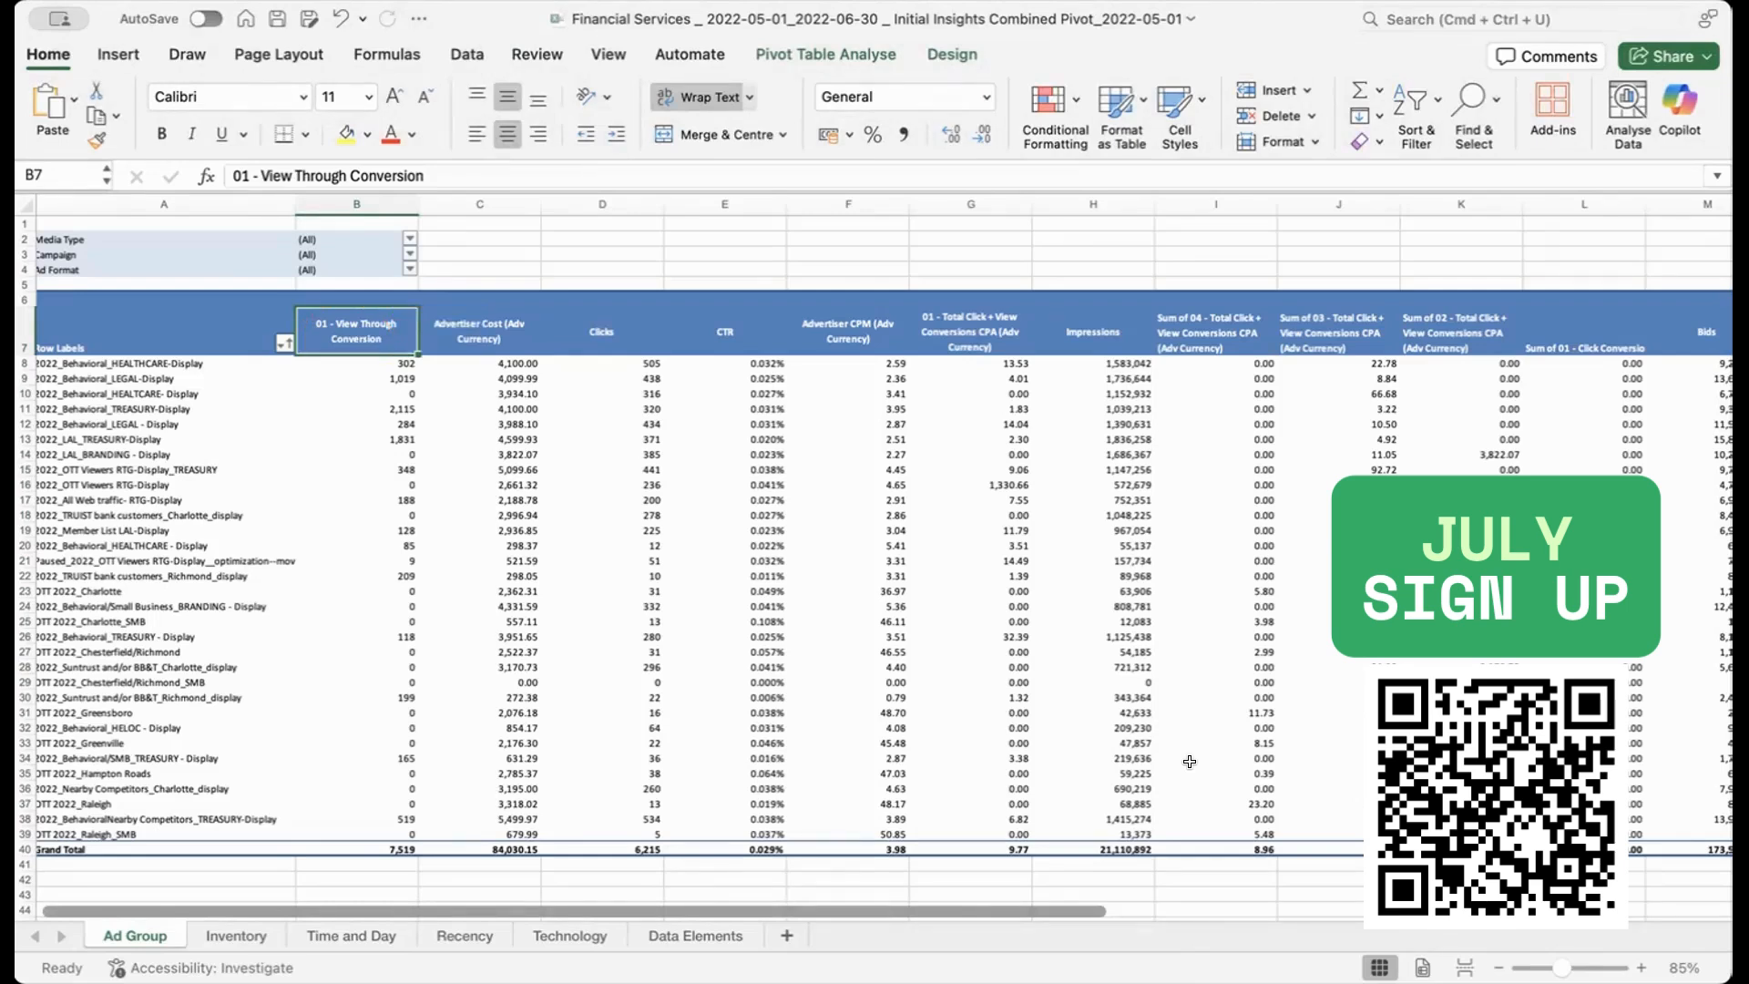
pyautogui.hscroll(4, 1188, 760)
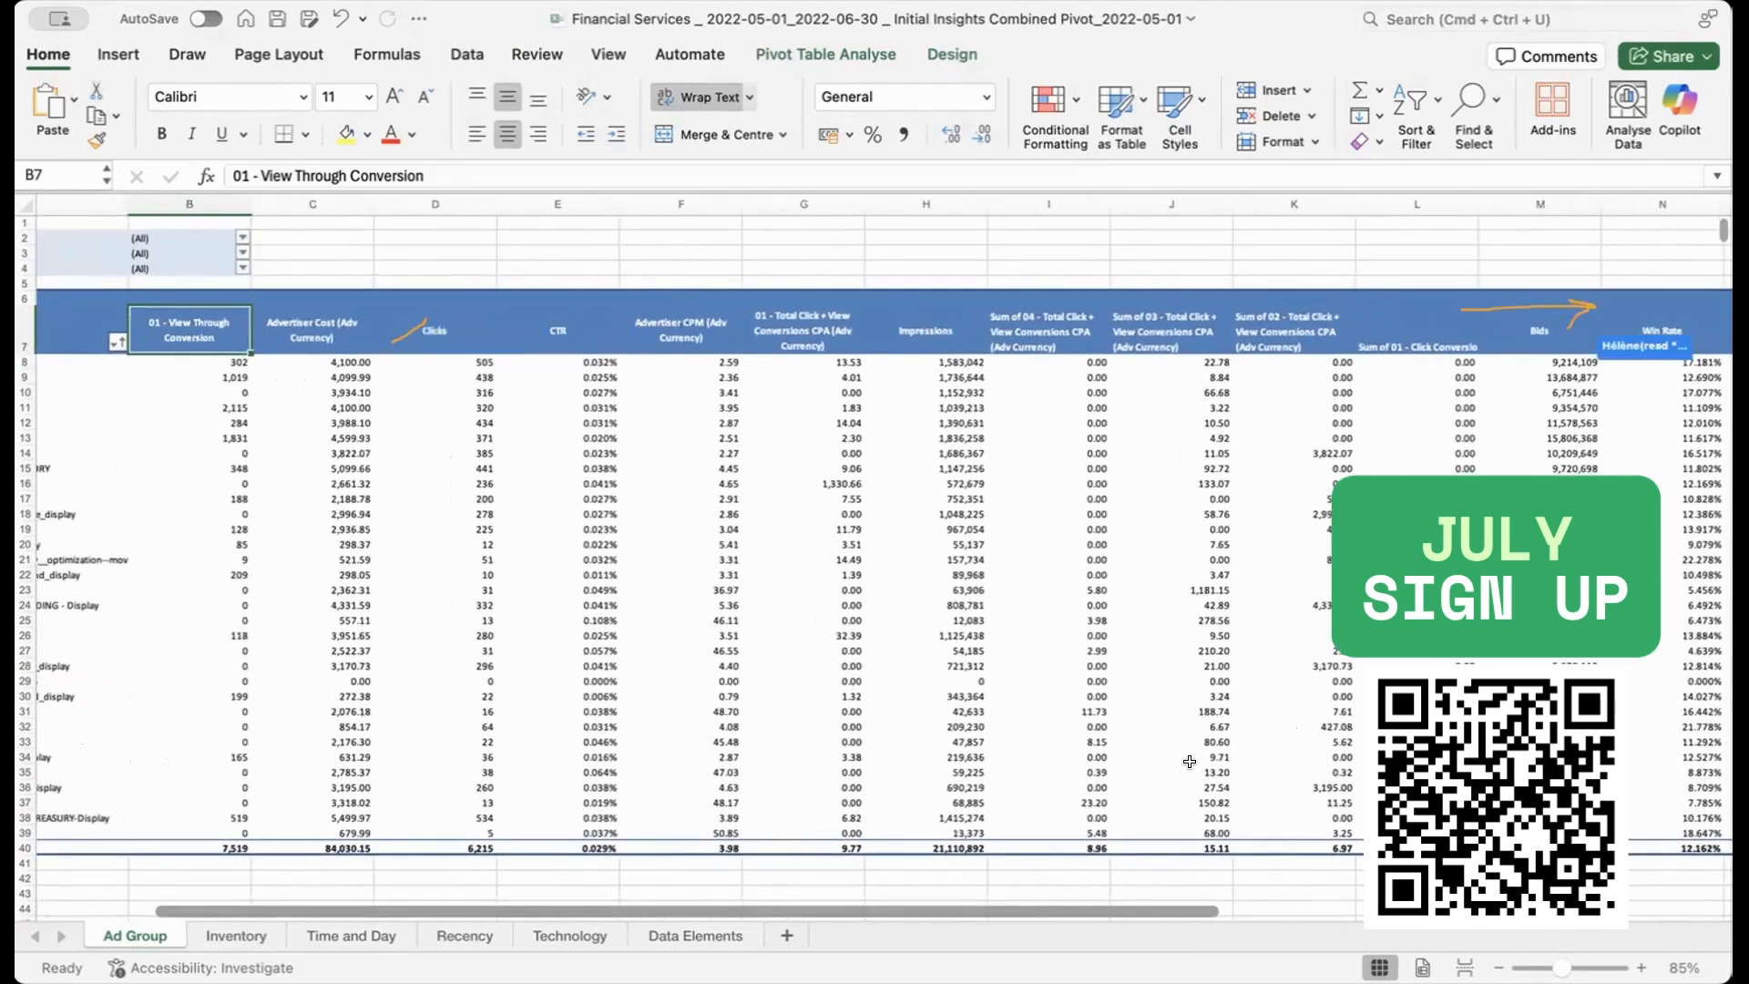
pyautogui.hscroll(5, 1188, 760)
pyautogui.hscroll(4, 1188, 760)
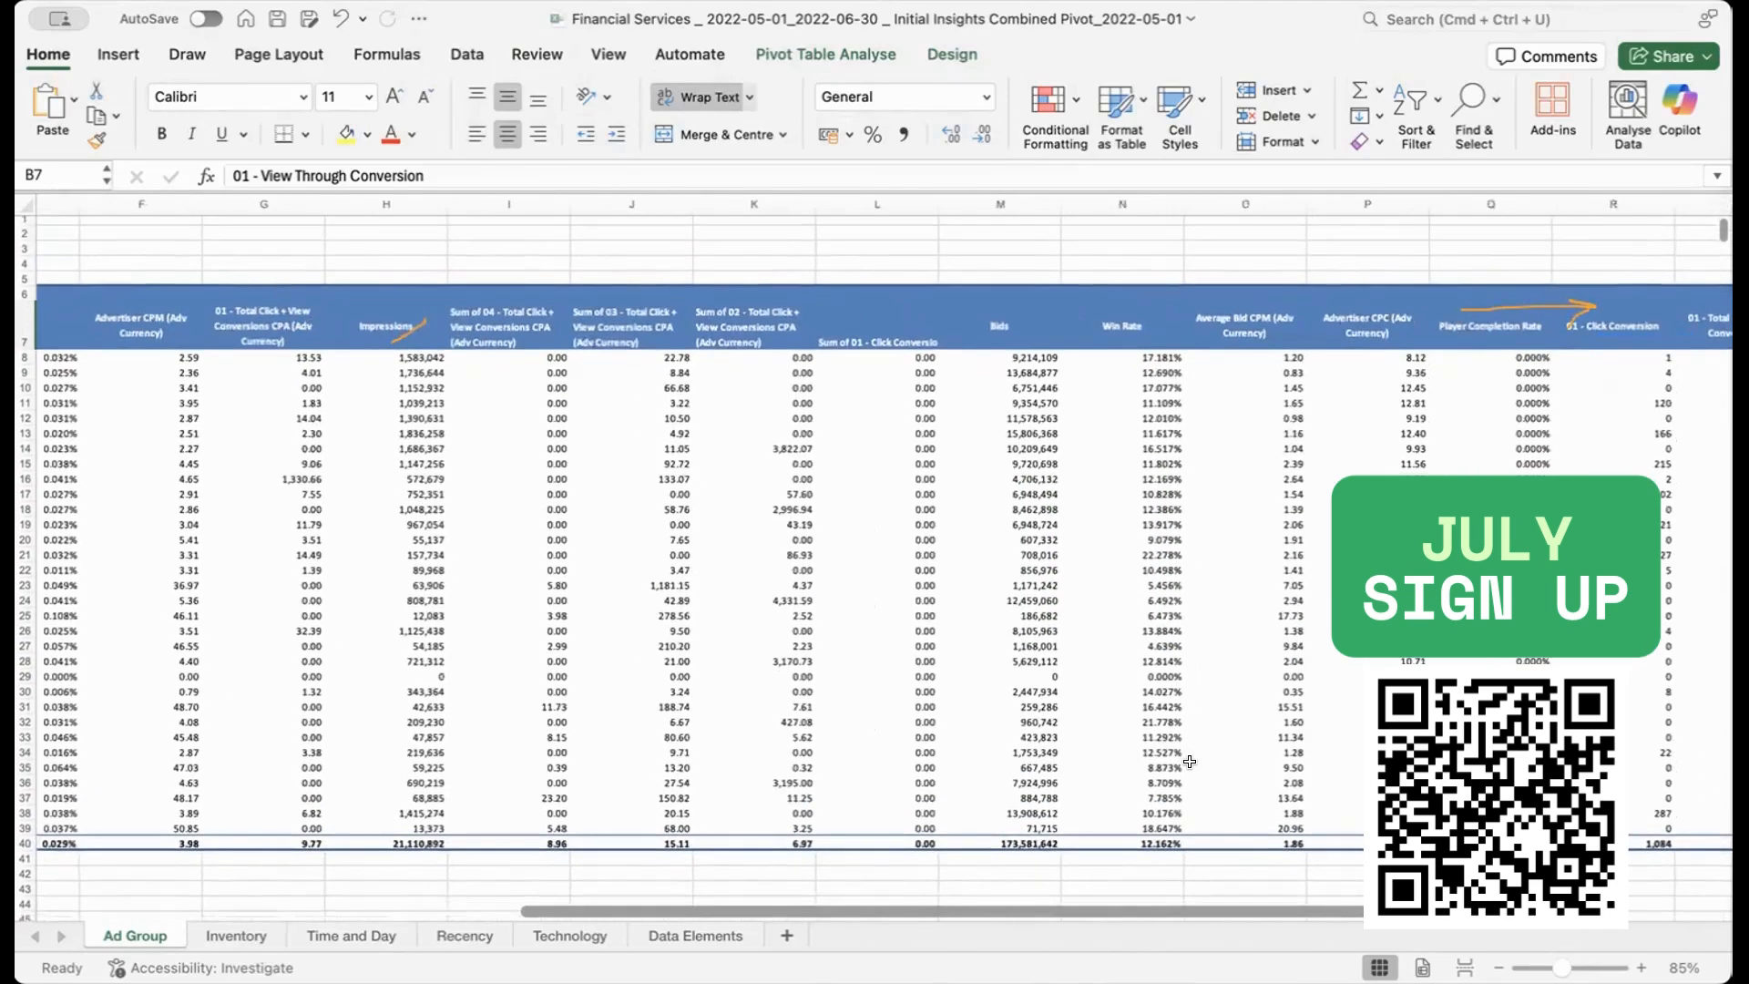
pyautogui.hscroll(2, 1189, 760)
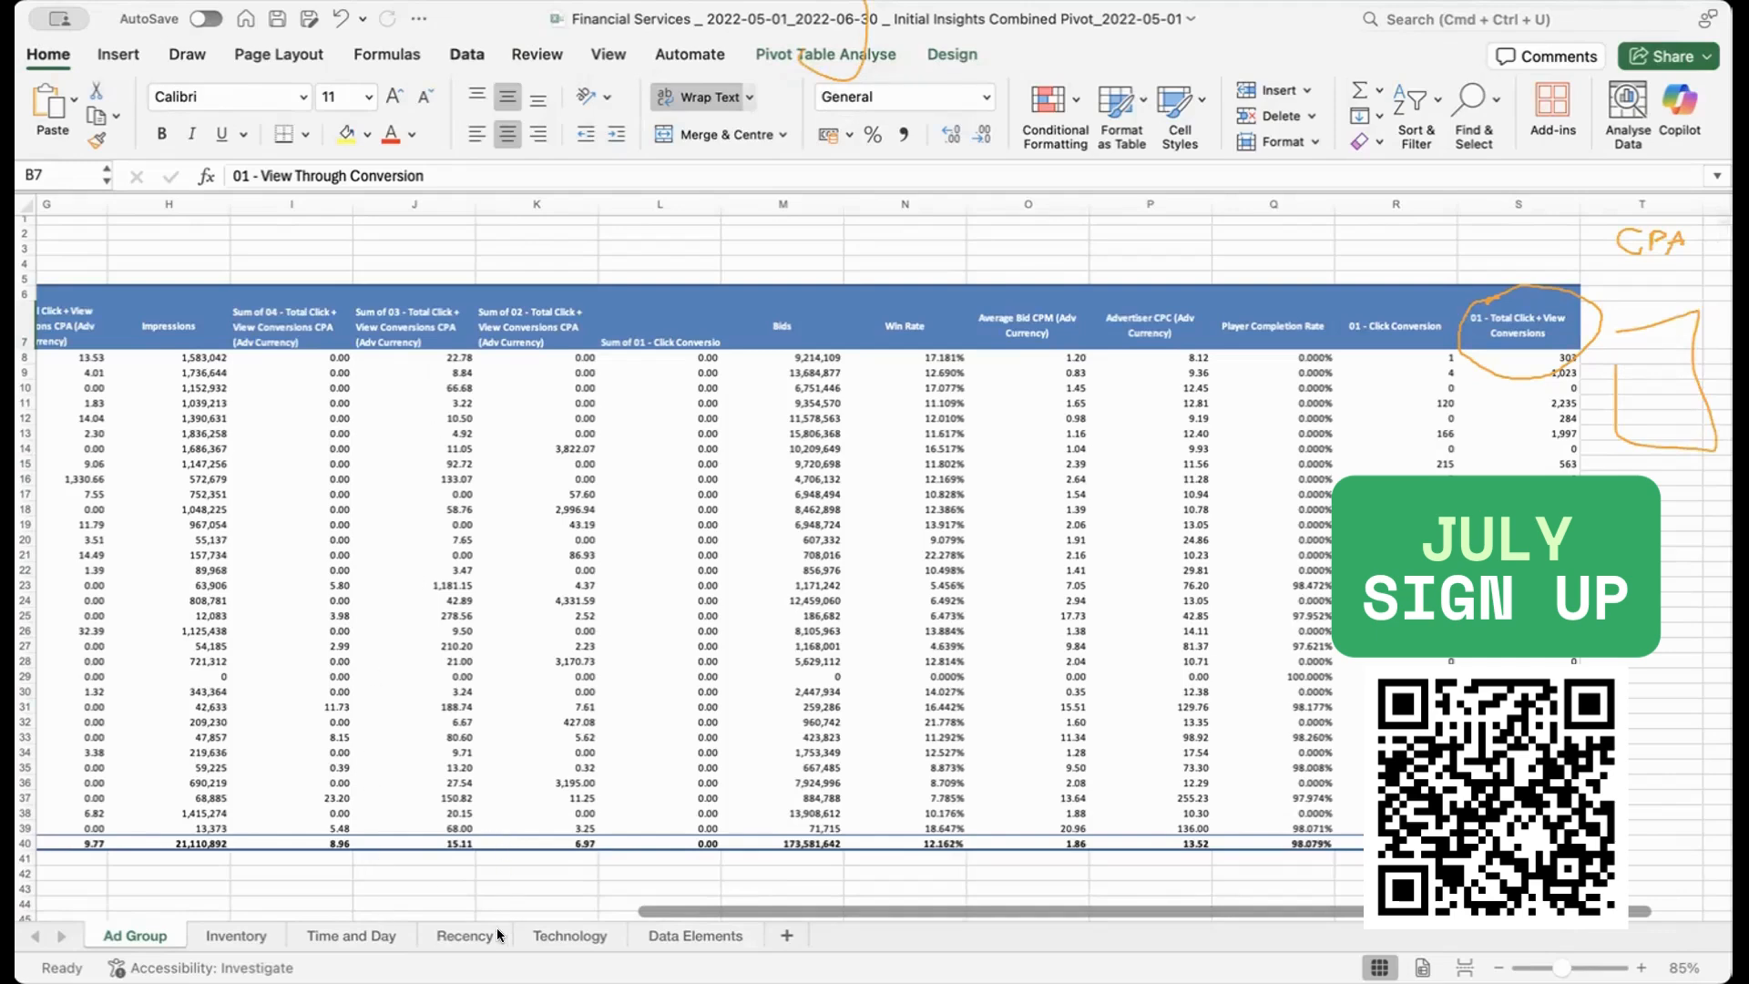
pyautogui.click(861, 62)
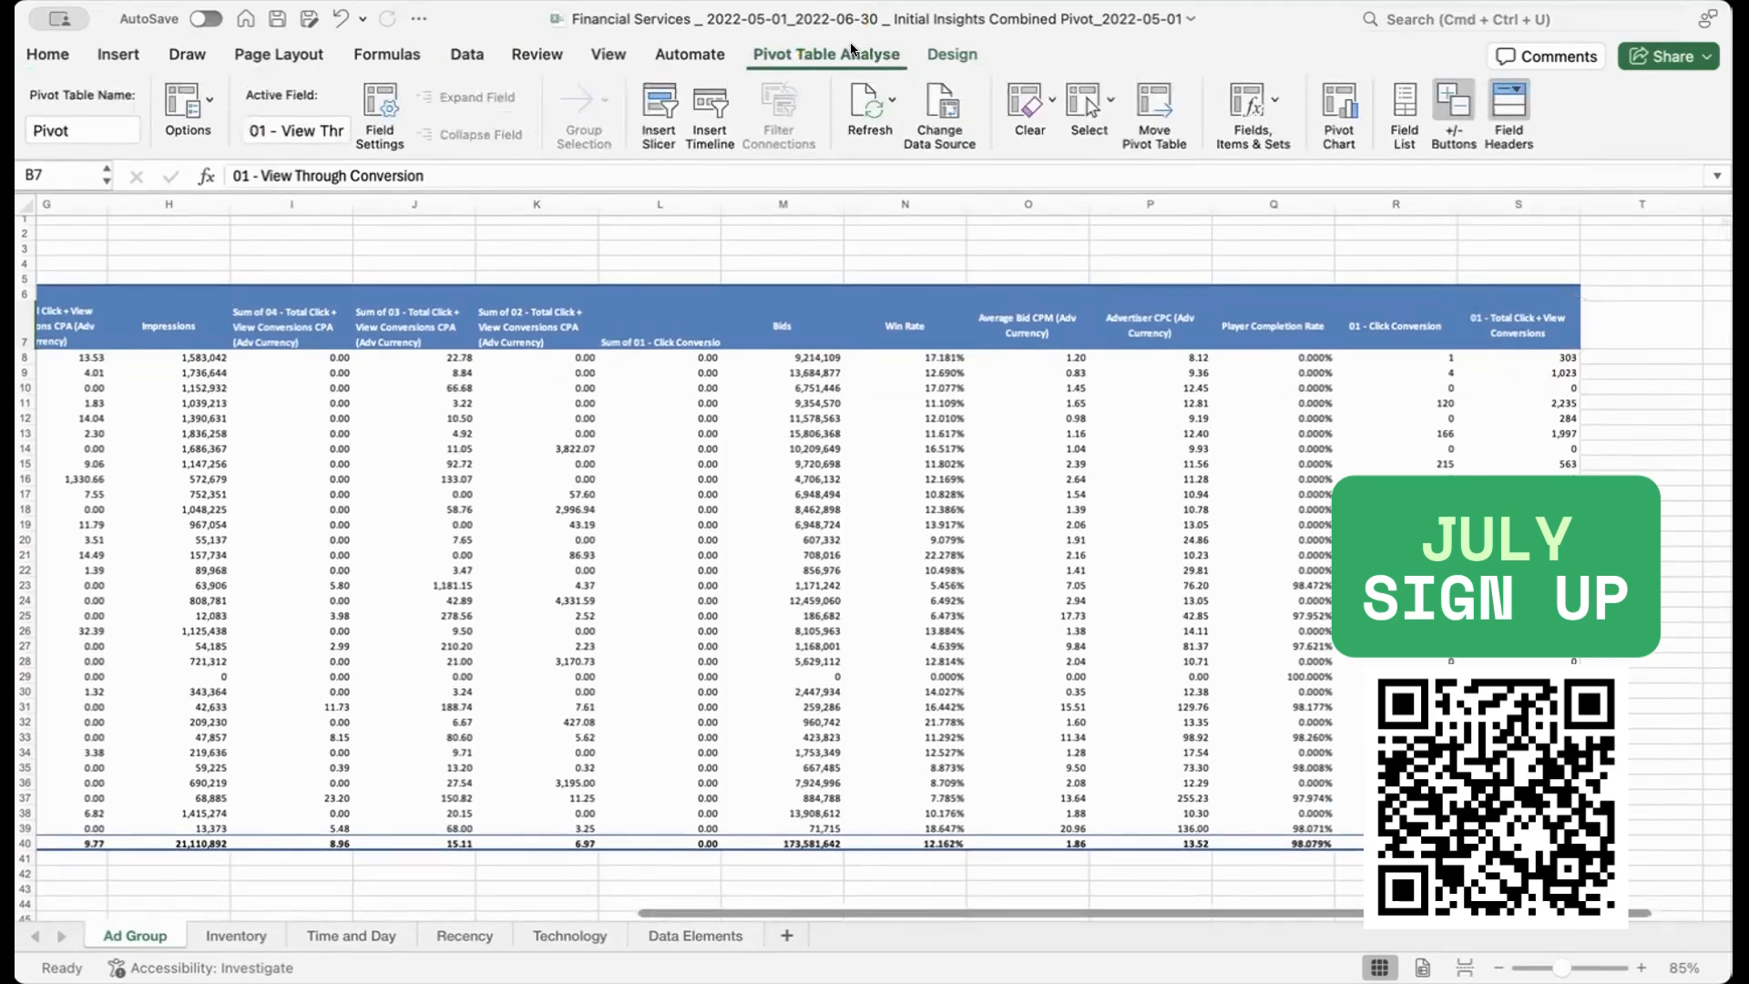
pyautogui.click(1503, 97)
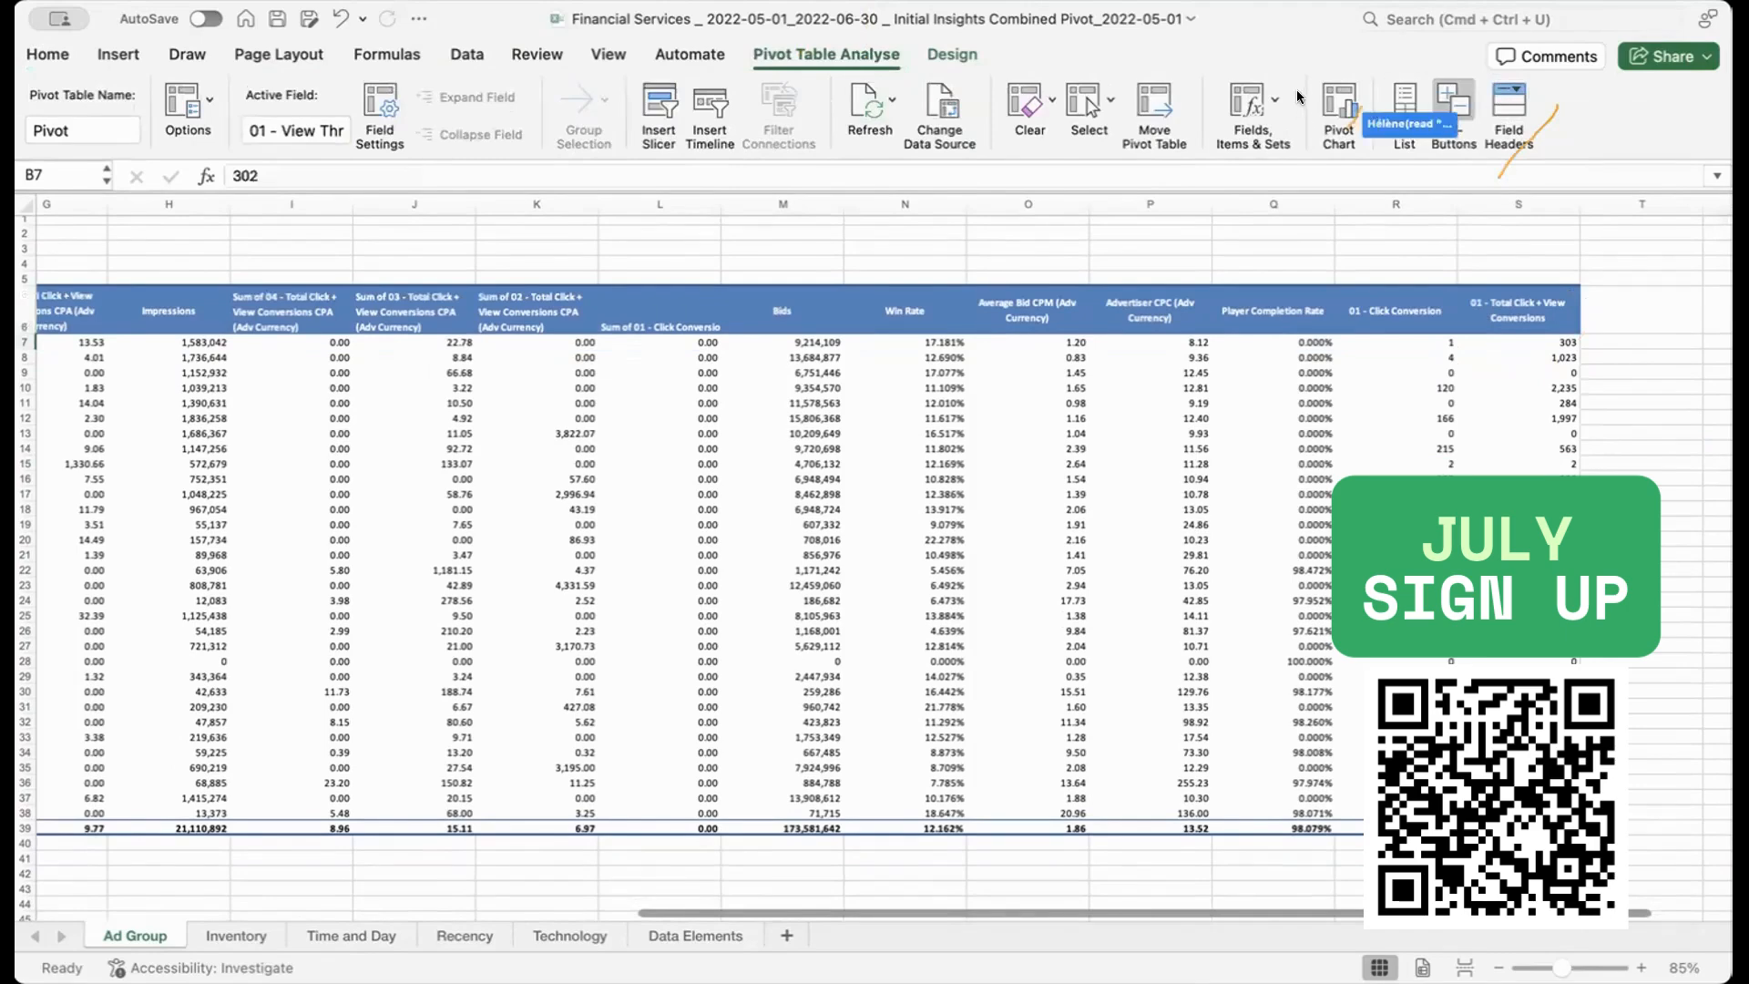
pyautogui.click(1405, 123)
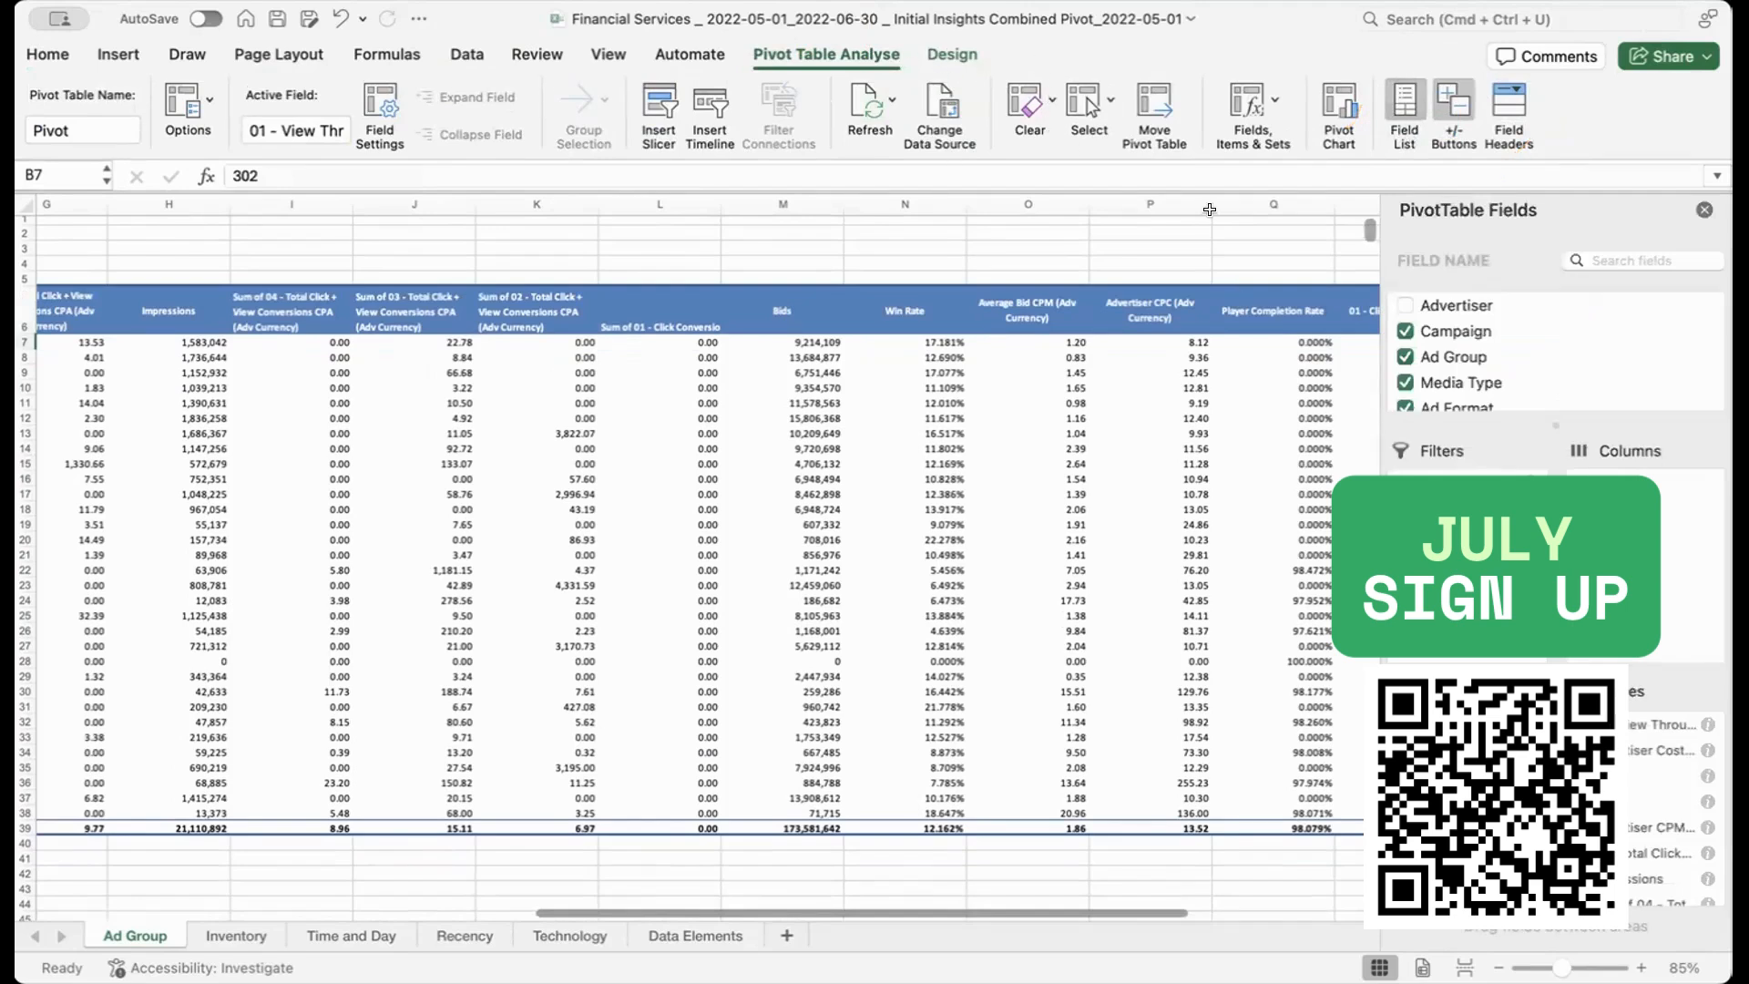
# Step: Search the pivot table's fields for CPA and review the matching conversion fields
pyautogui.scroll(-2, 1487, 355)
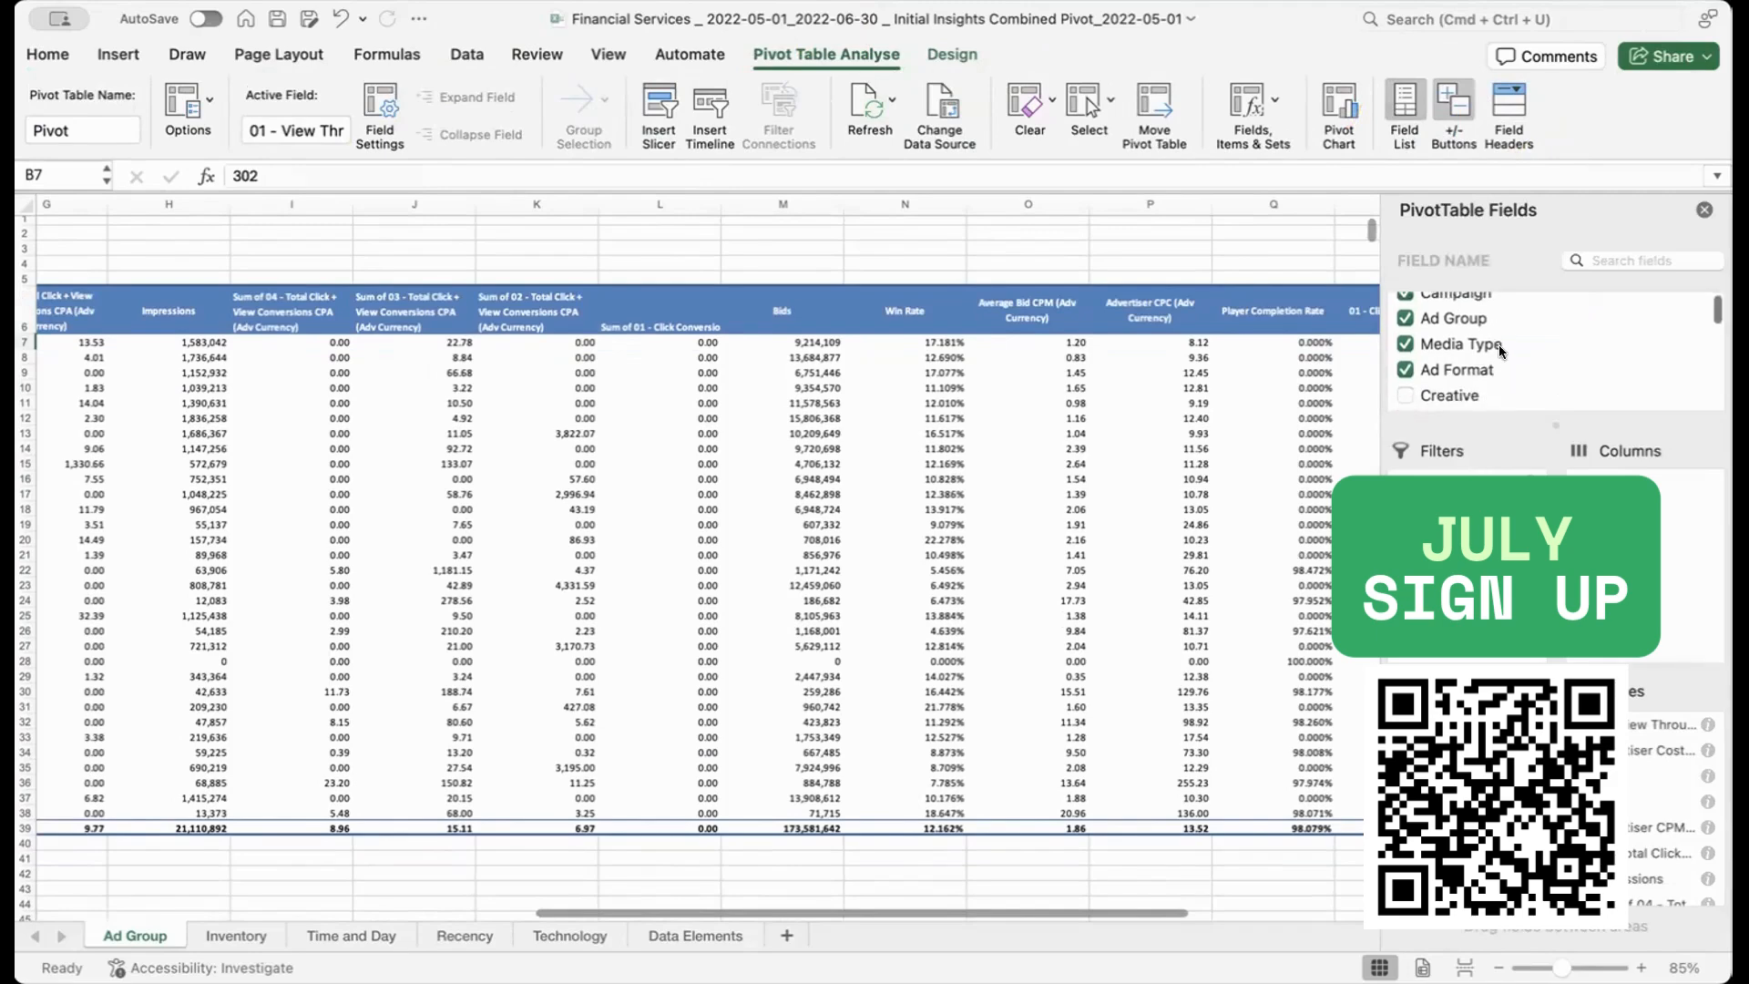
pyautogui.scroll(2, 1493, 346)
pyautogui.click(1650, 260)
pyautogui.write('CPA')
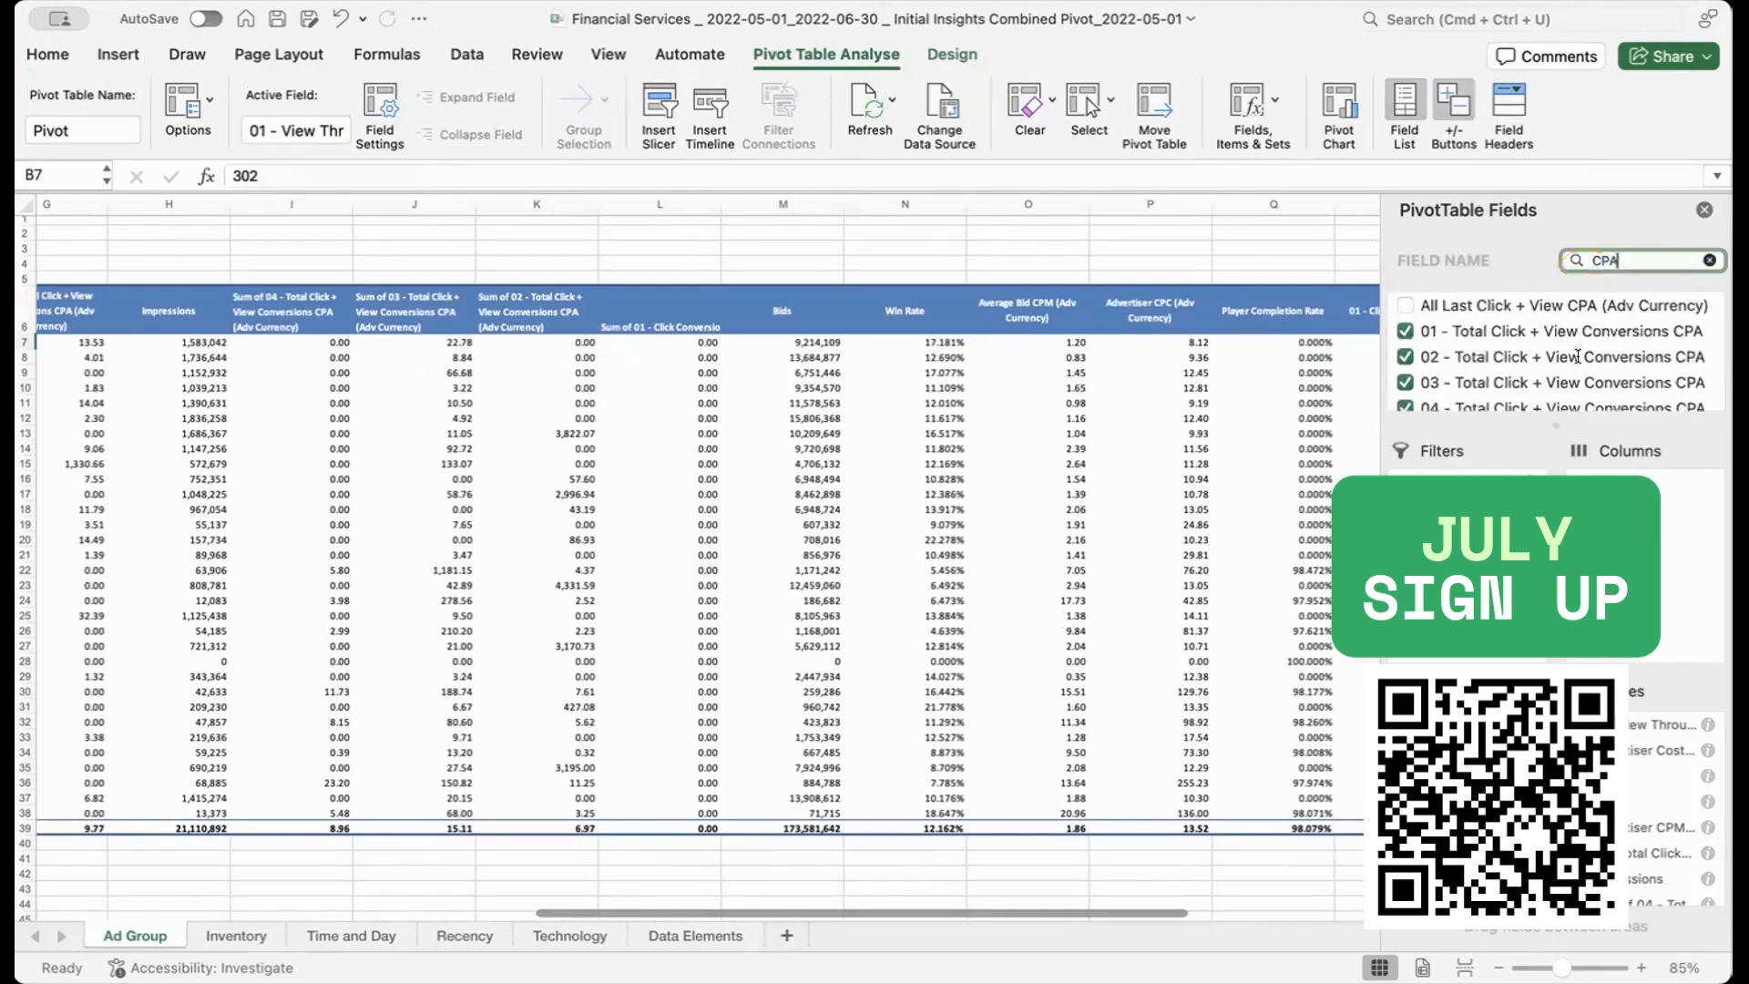
pyautogui.scroll(-2, 1576, 357)
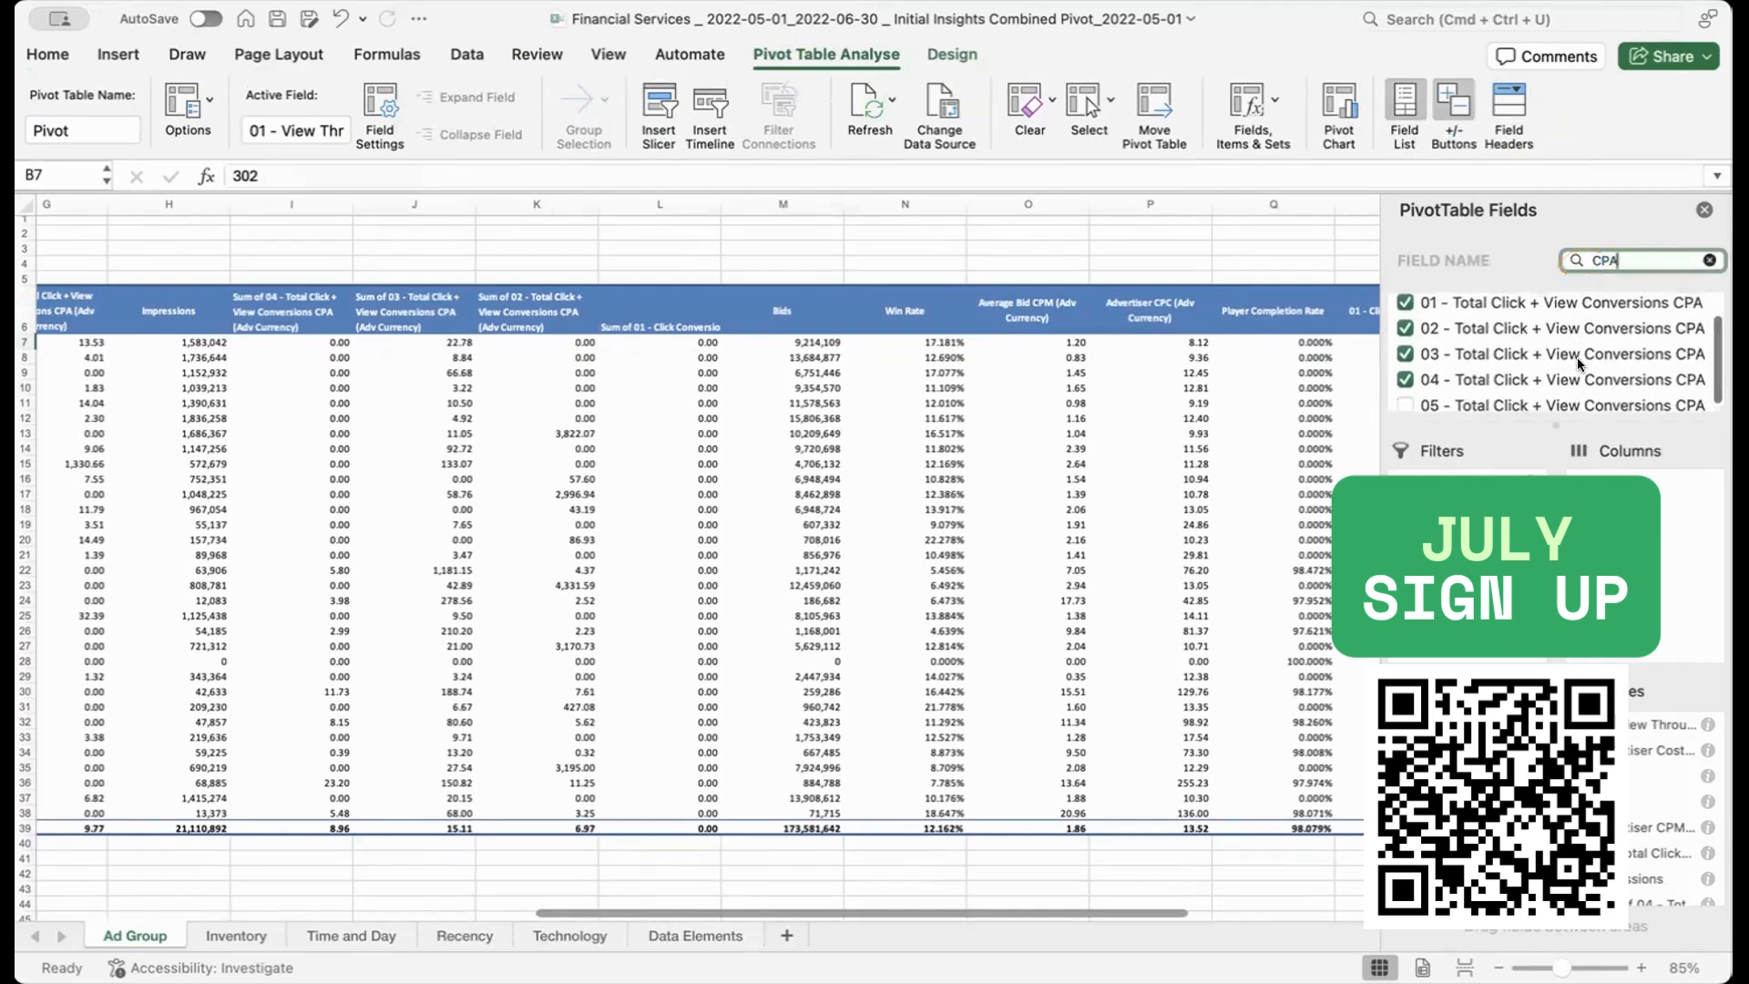
pyautogui.scroll(3, 1576, 358)
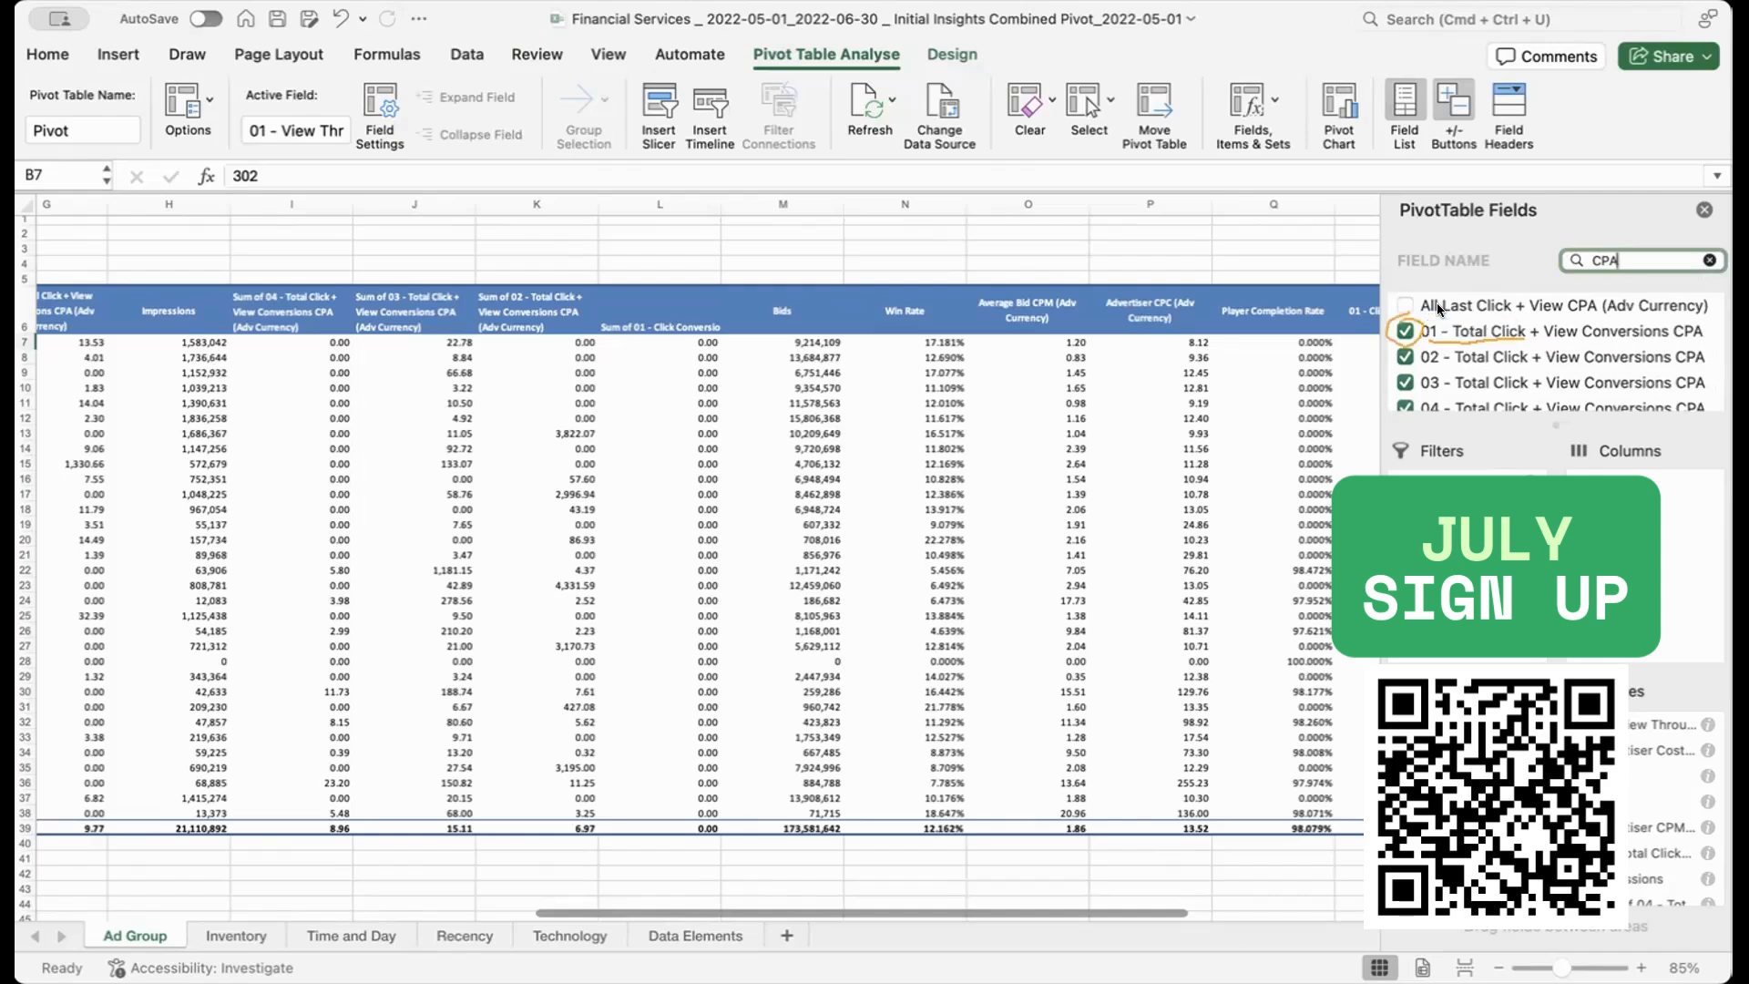
# Step: Widen the field list enough to read full field names and examine the pivot table's value fields and columns
pyautogui.scroll(-5, 1667, 811)
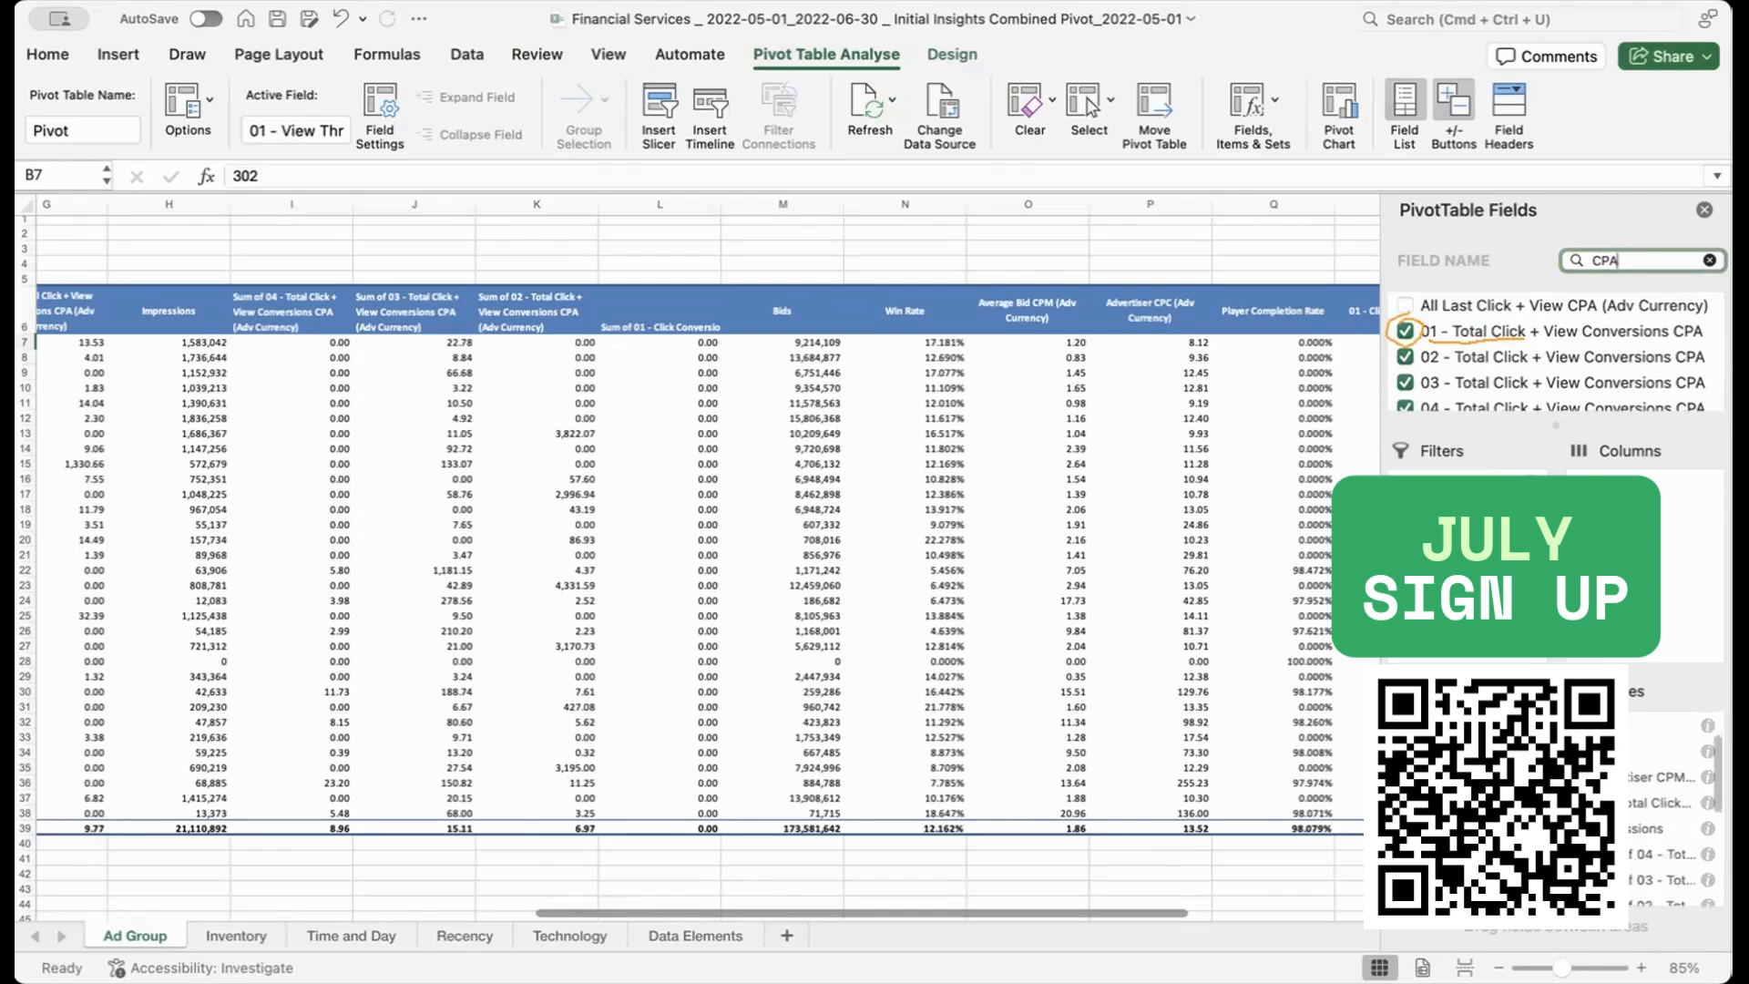
pyautogui.scroll(-3, 1666, 811)
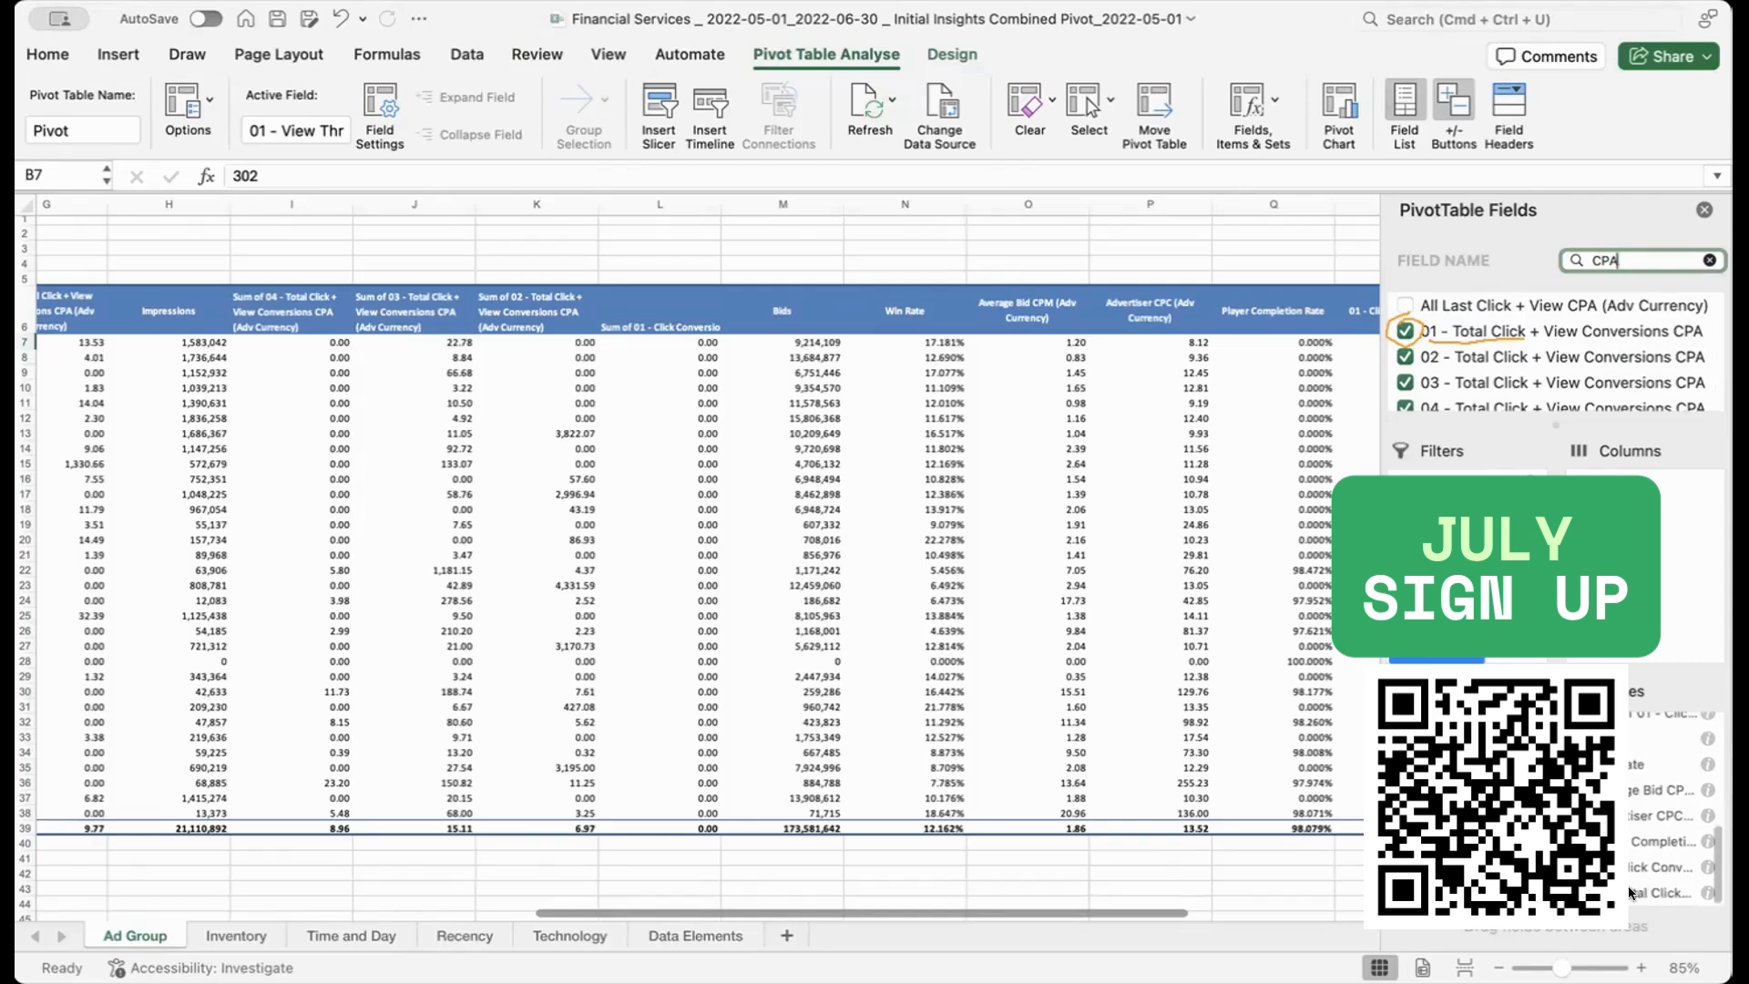
pyautogui.moveTo(1630, 890)
pyautogui.mouseDown()
pyautogui.moveTo(1635, 756)
pyautogui.moveTo(1503, 610)
pyautogui.mouseUp()
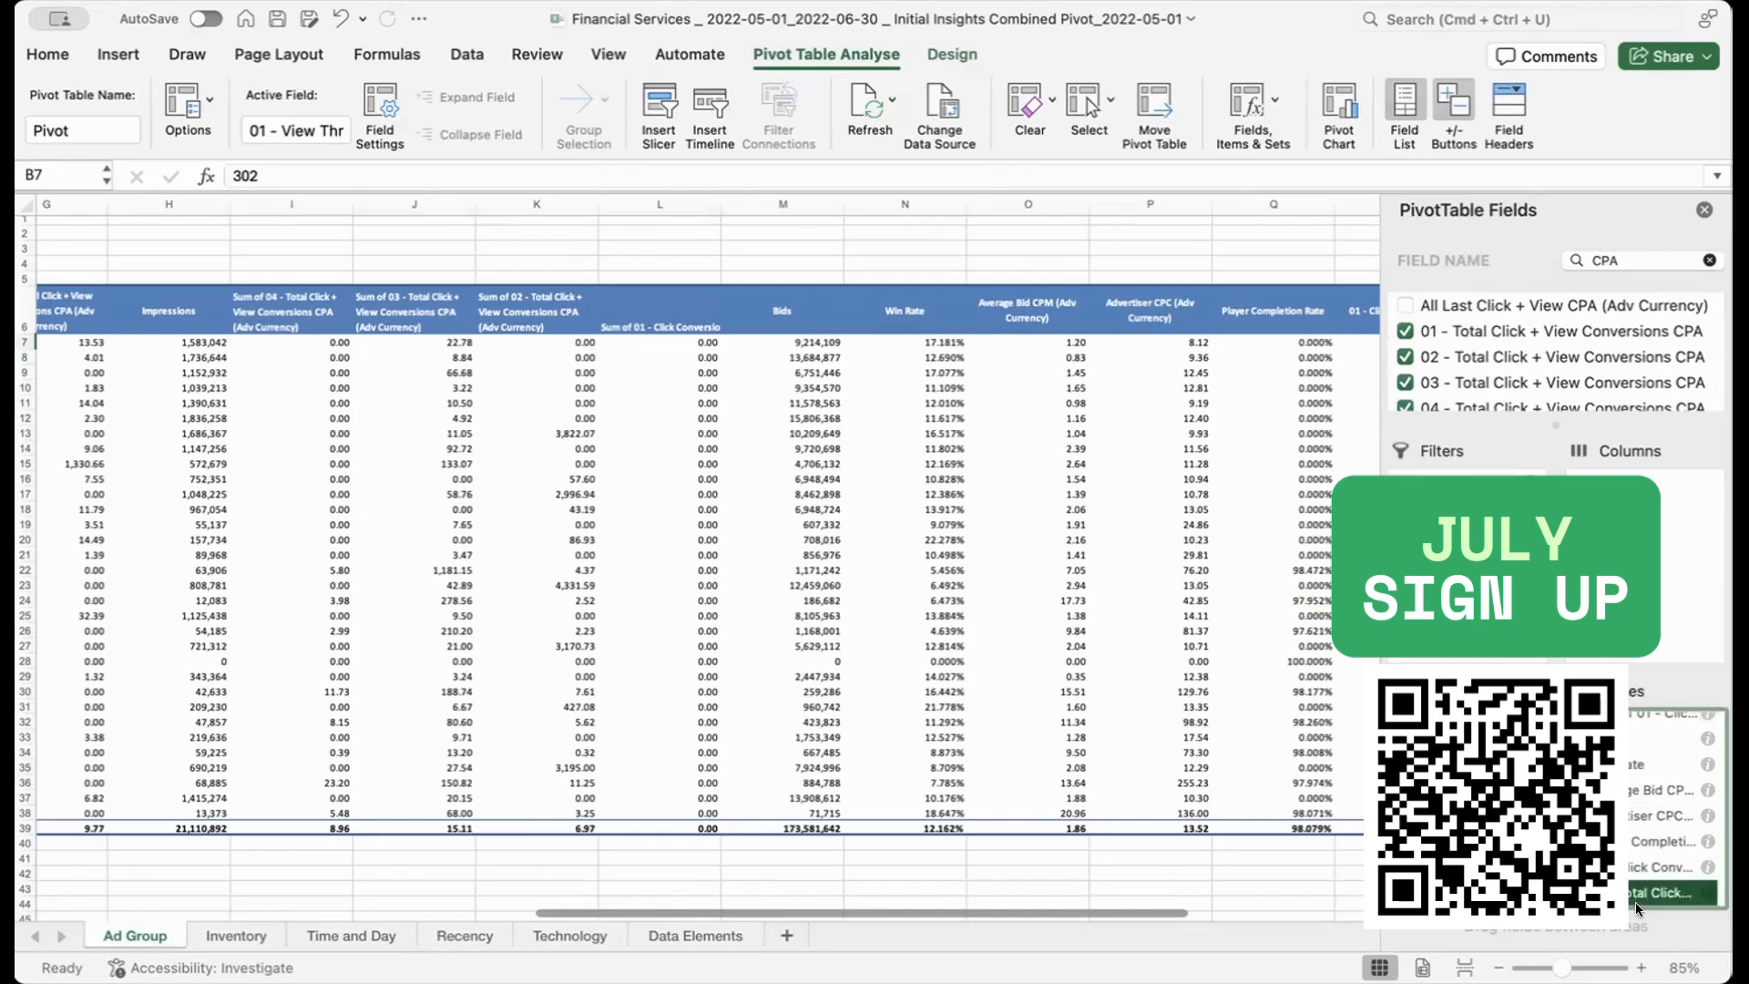
pyautogui.moveTo(1380, 853); pyautogui.dragTo(884, 853)
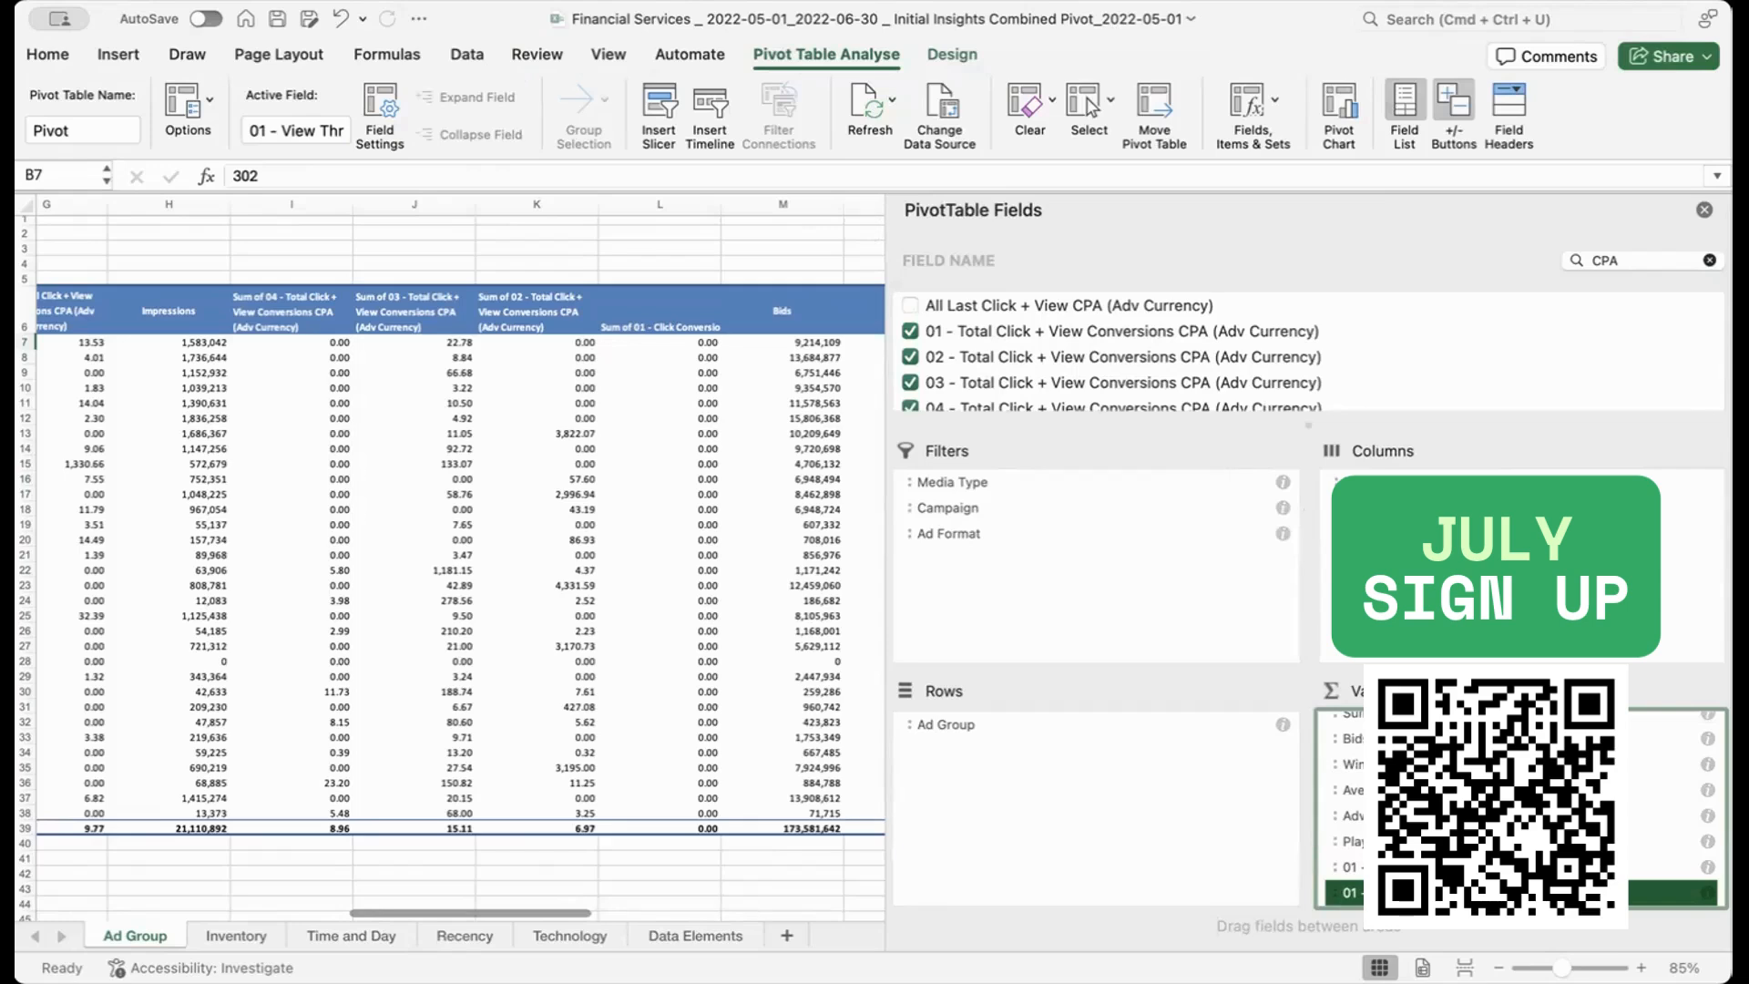
pyautogui.scroll(5, 1517, 810)
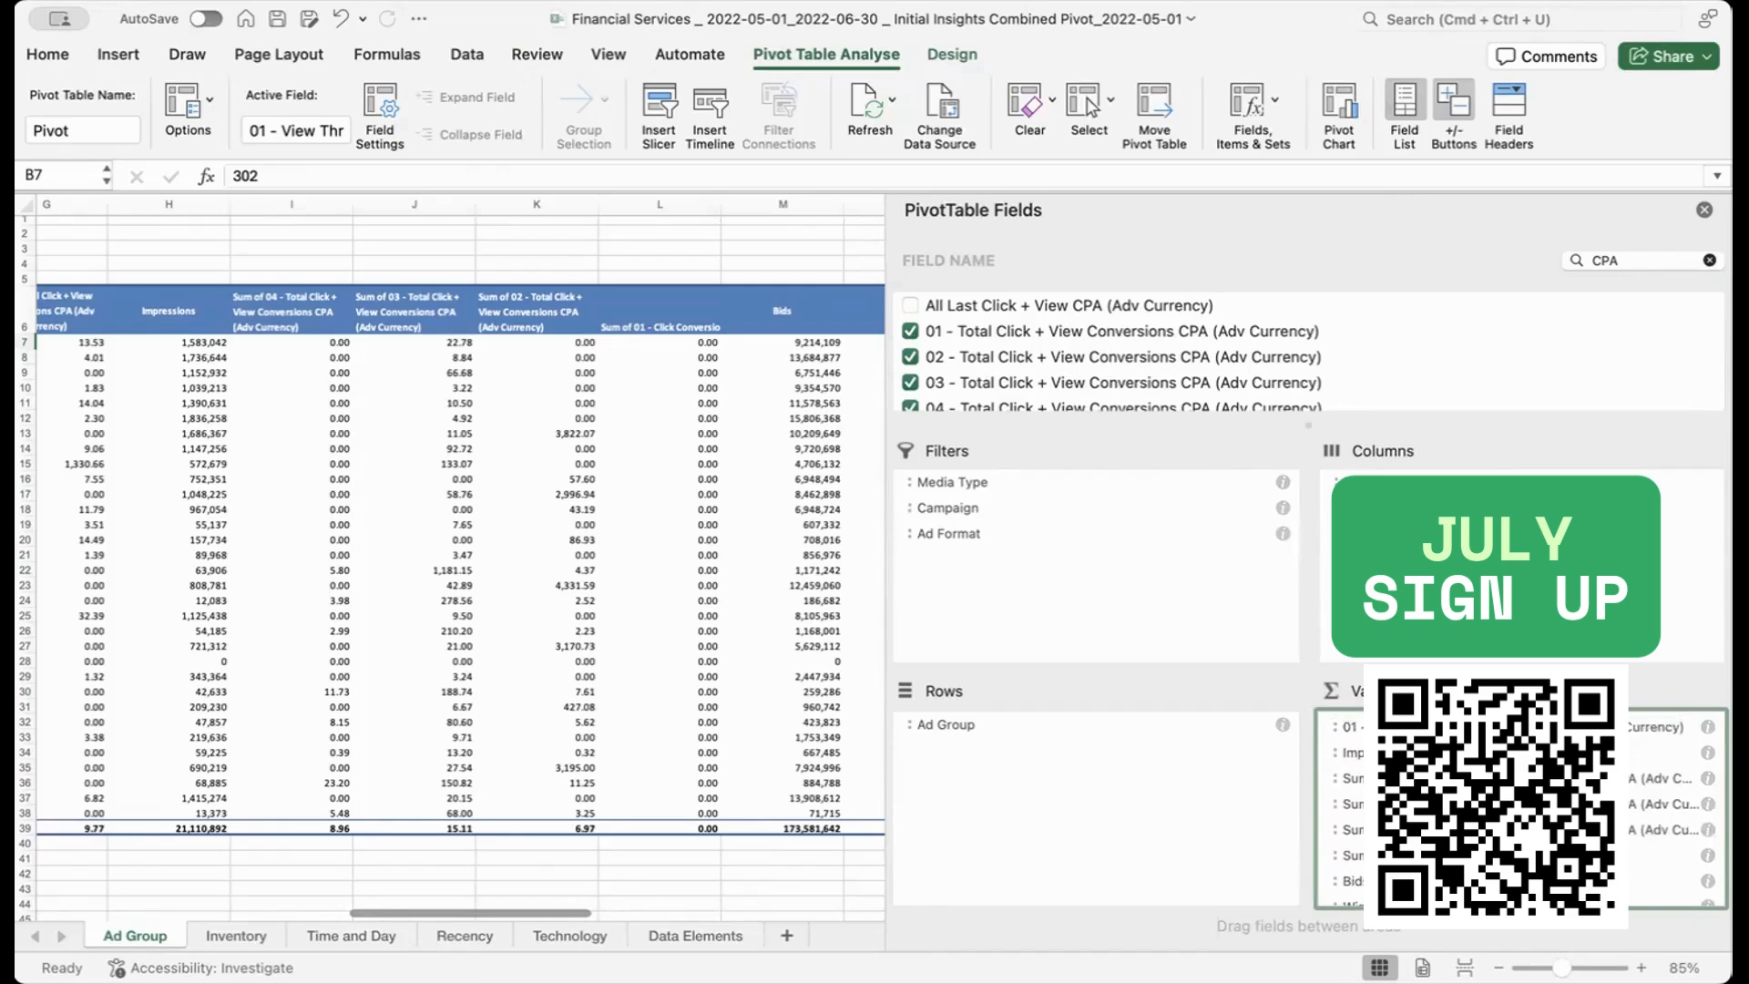
pyautogui.moveTo(1494, 829); pyautogui.dragTo(1496, 826)
pyautogui.hscroll(-10, 780, 726)
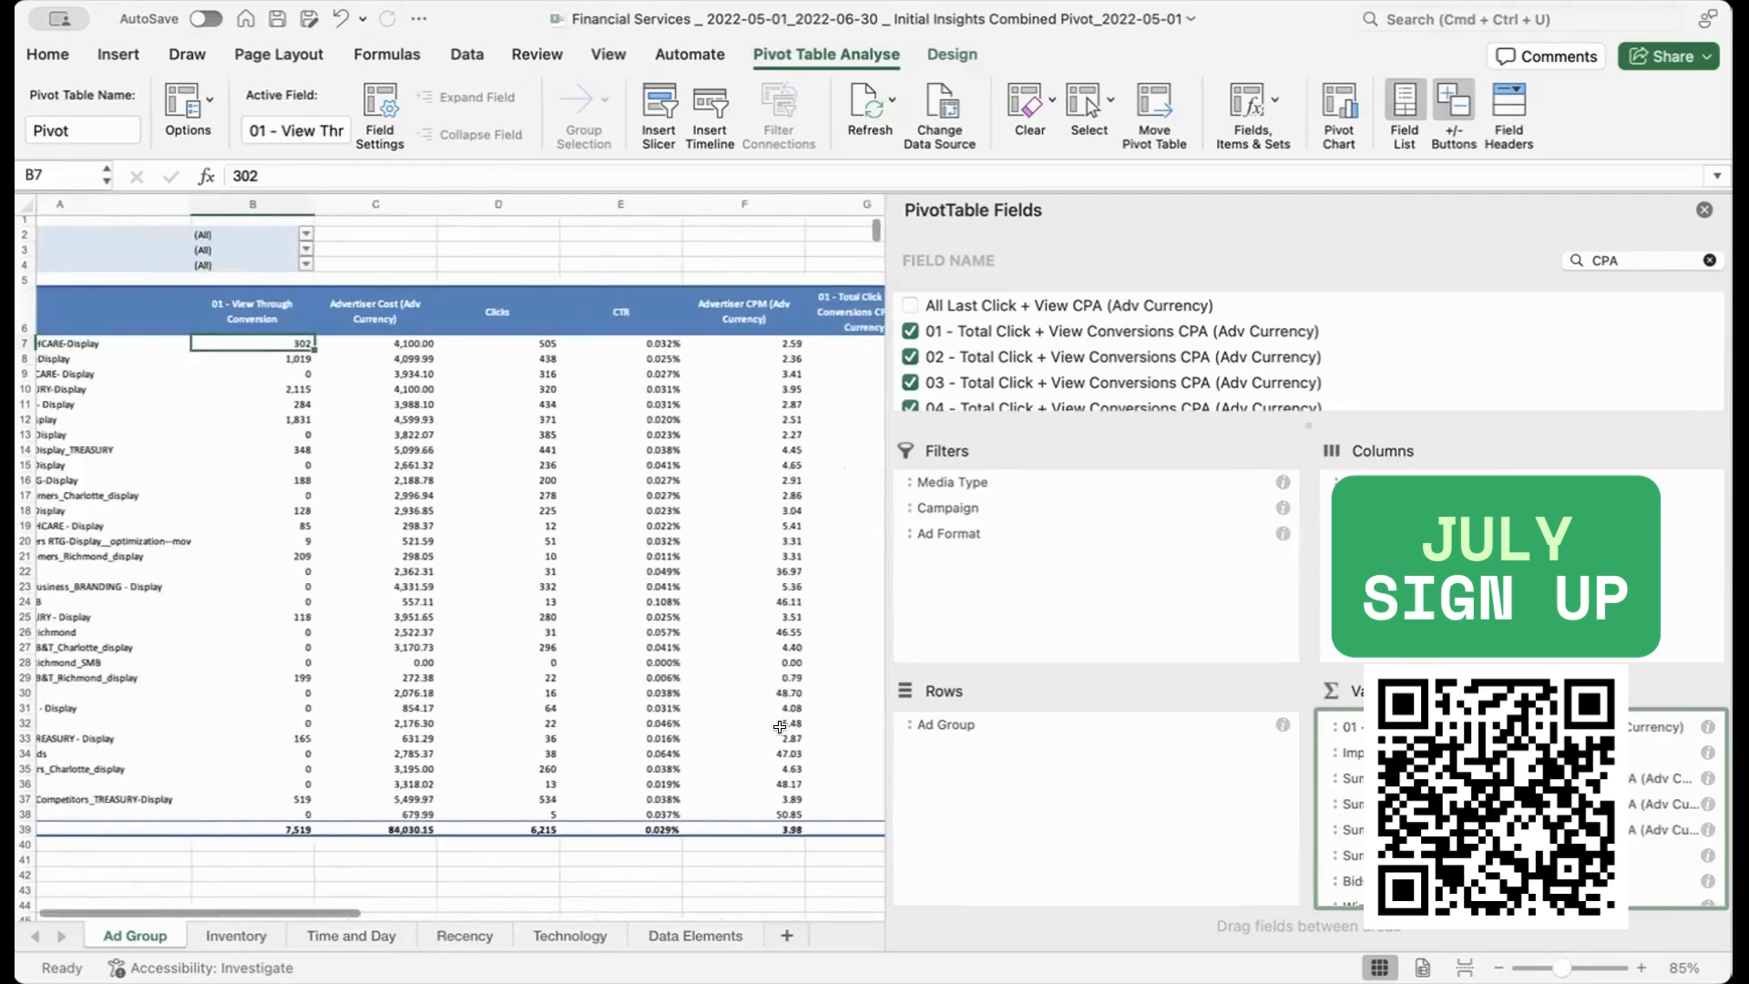
pyautogui.hscroll(3, 779, 726)
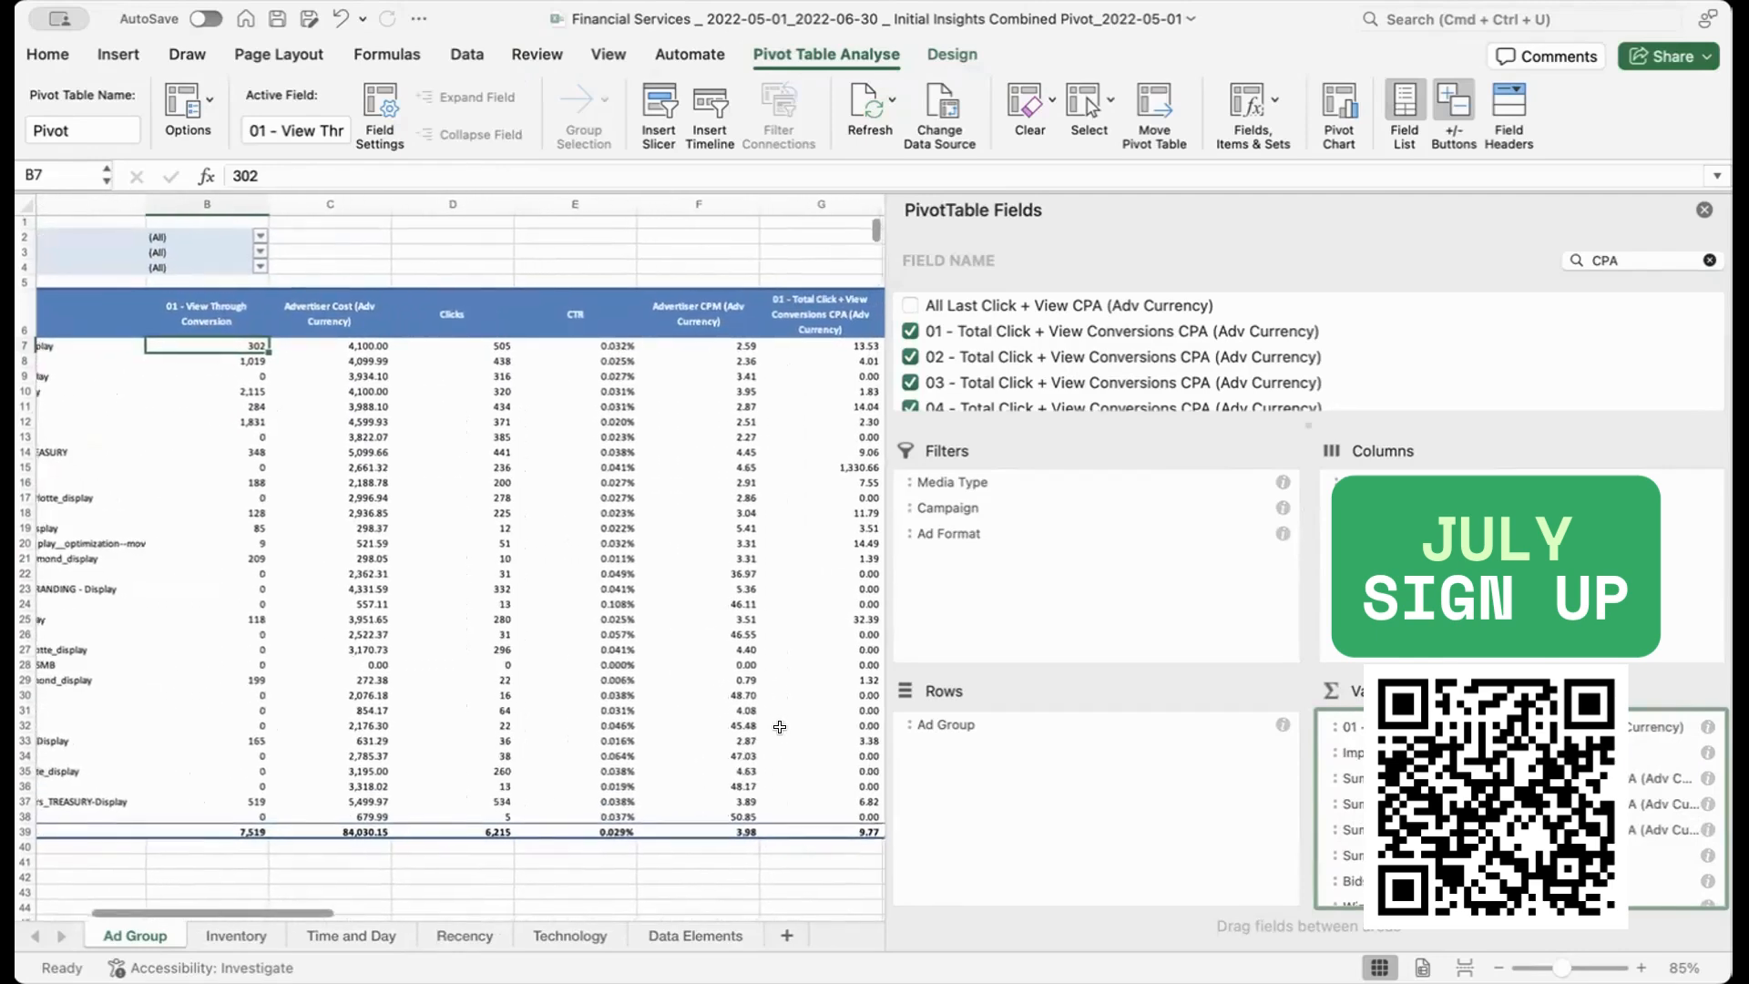
pyautogui.hscroll(-3, 780, 726)
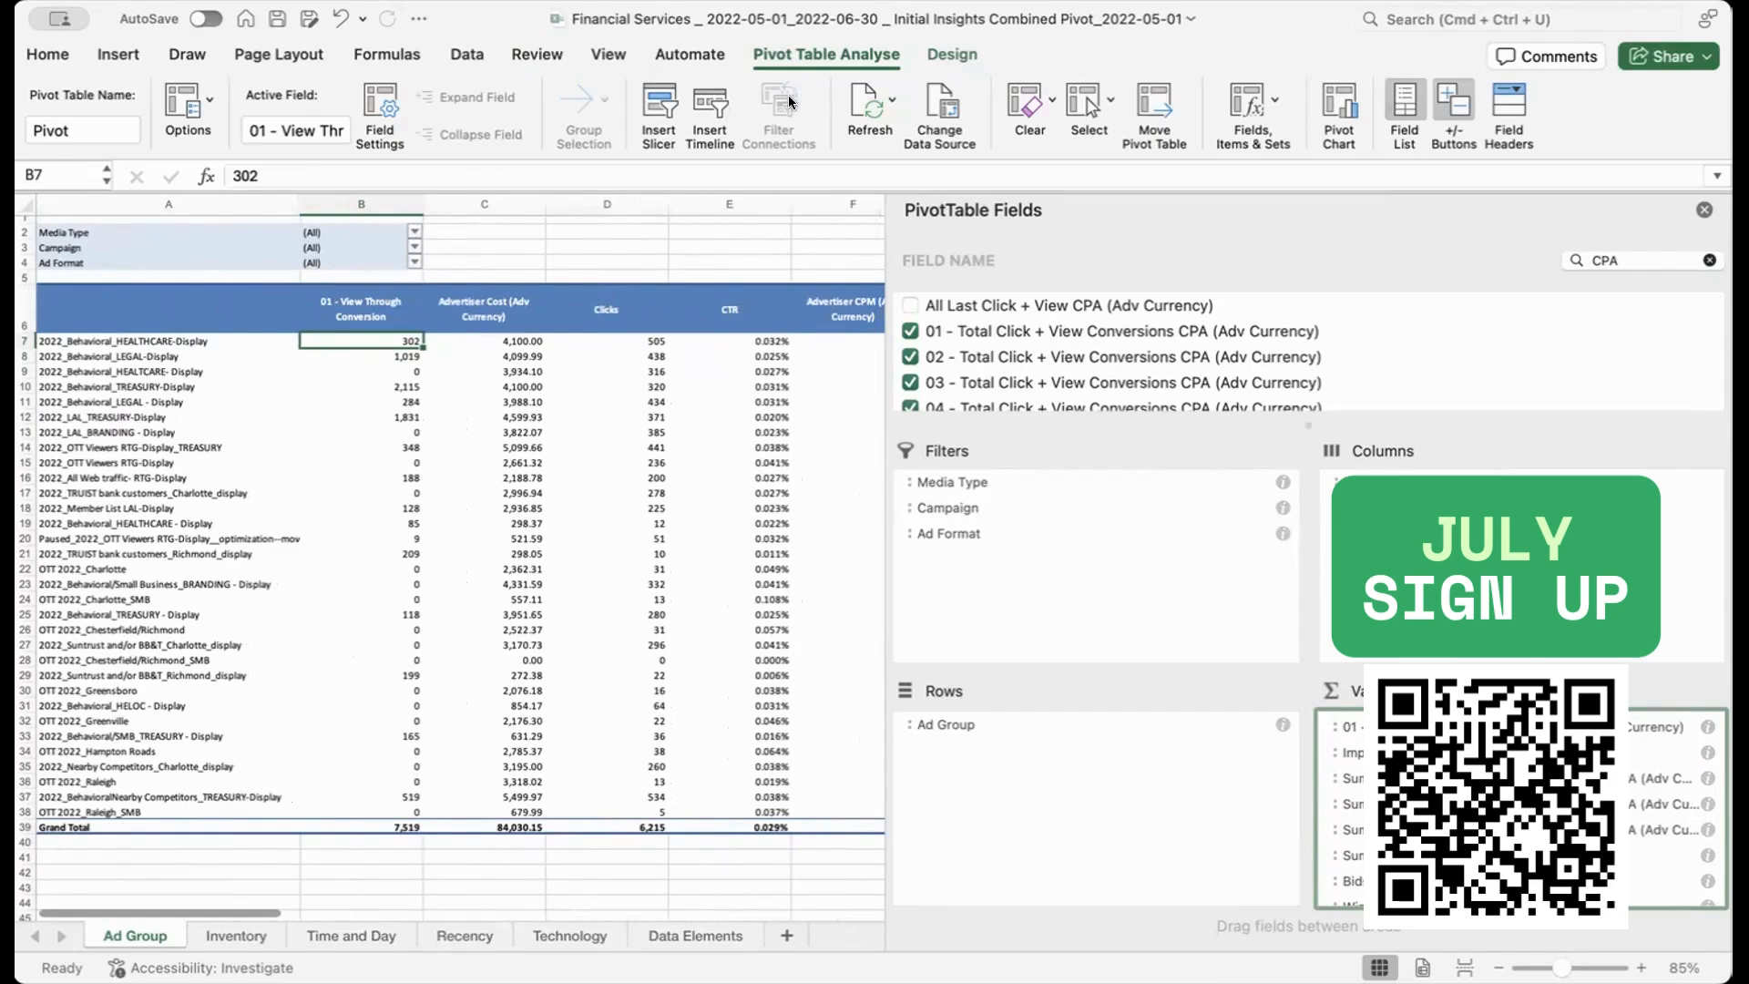
# Step: Remove the 01 - Total Click + View Conversions CPA field and add it back as the first value column, then narrow the field list
pyautogui.click(1421, 727)
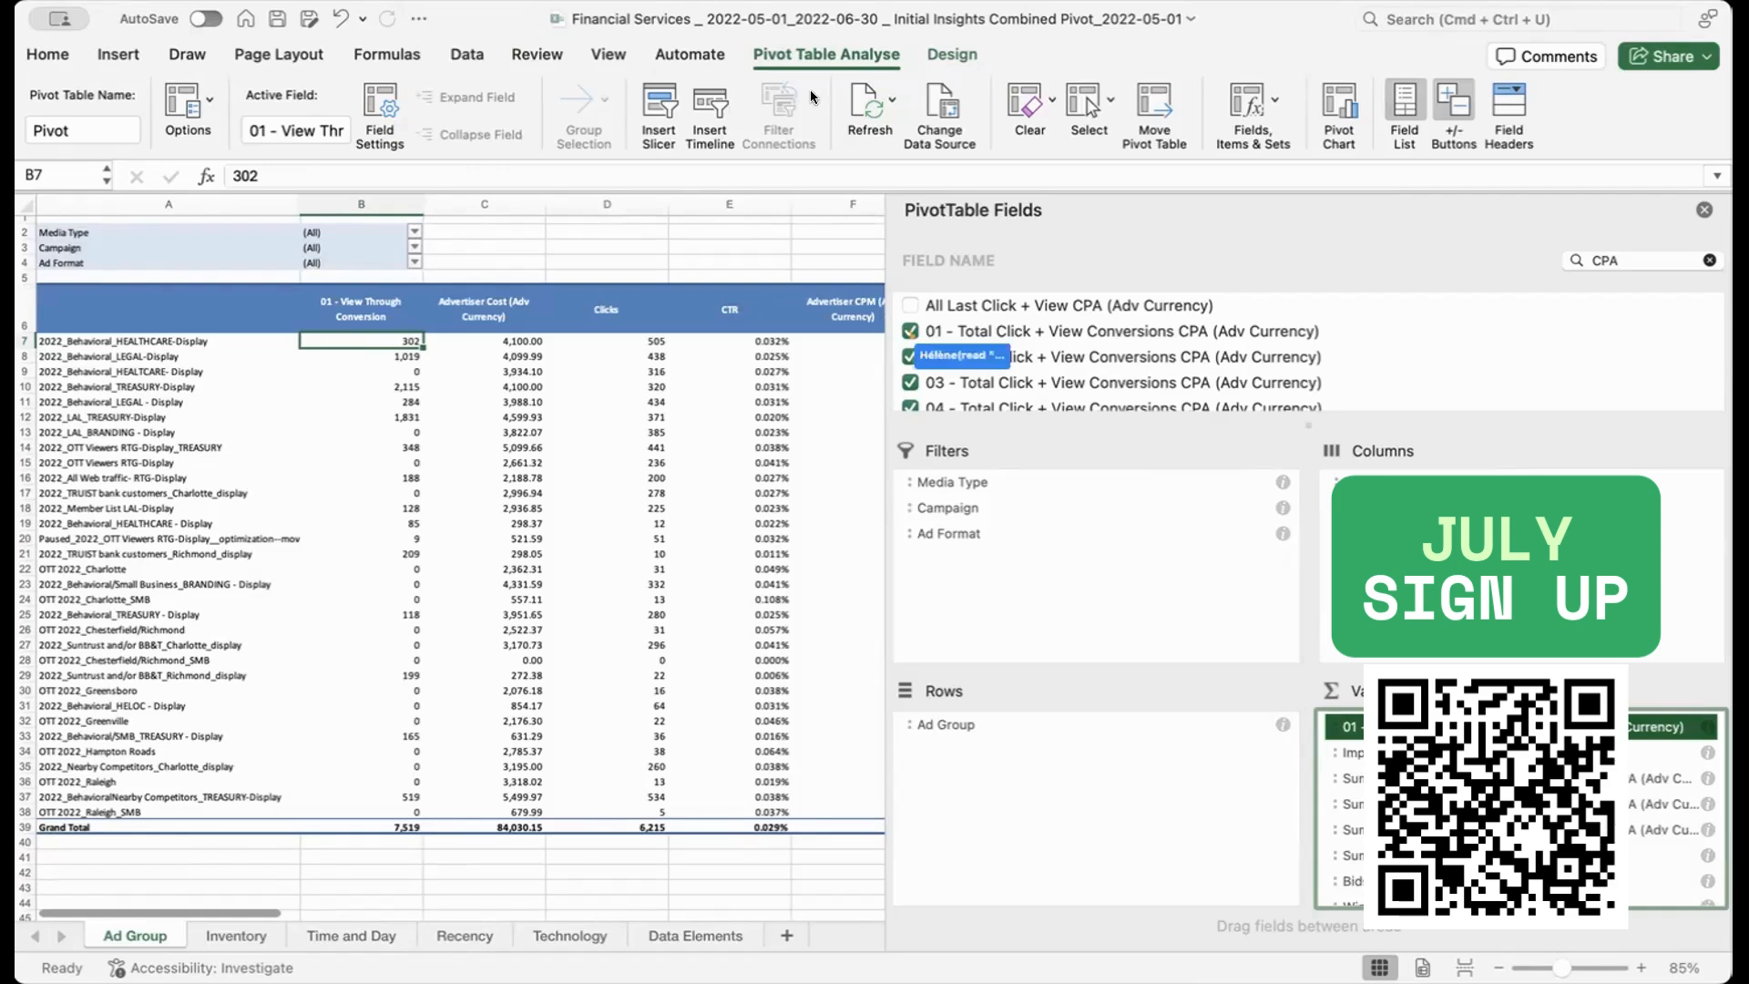
pyautogui.click(909, 331)
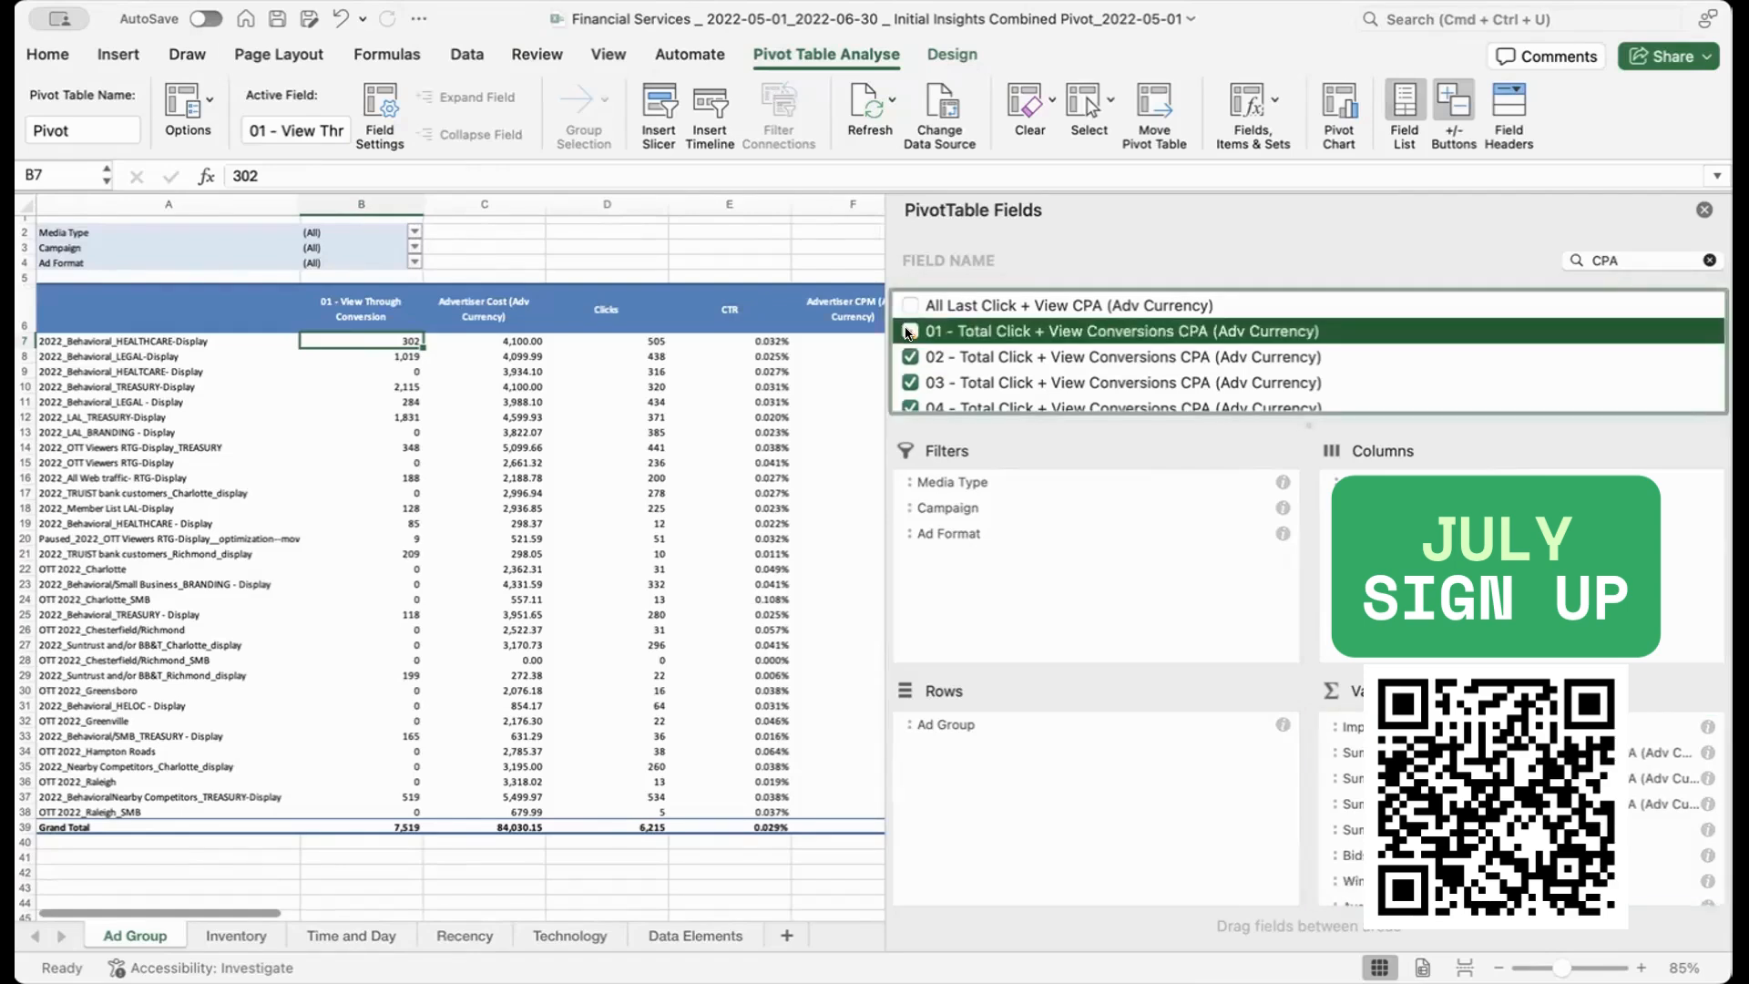
pyautogui.click(909, 332)
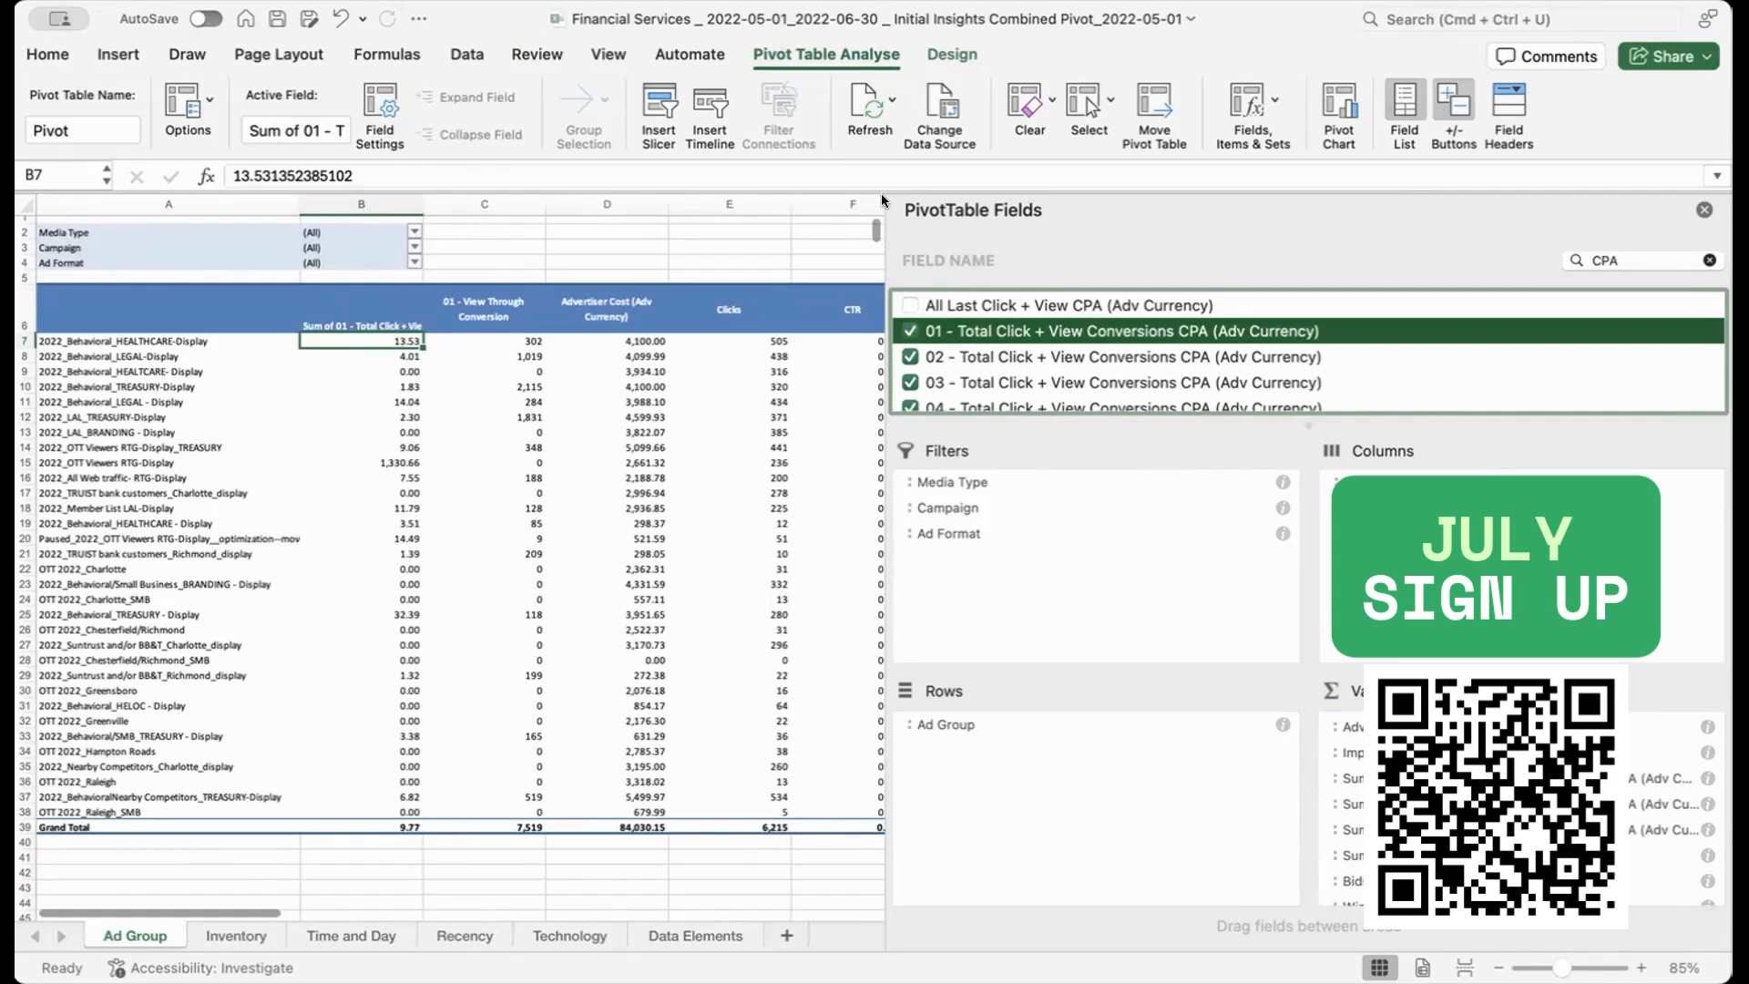
pyautogui.moveTo(882, 206); pyautogui.dragTo(1416, 259)
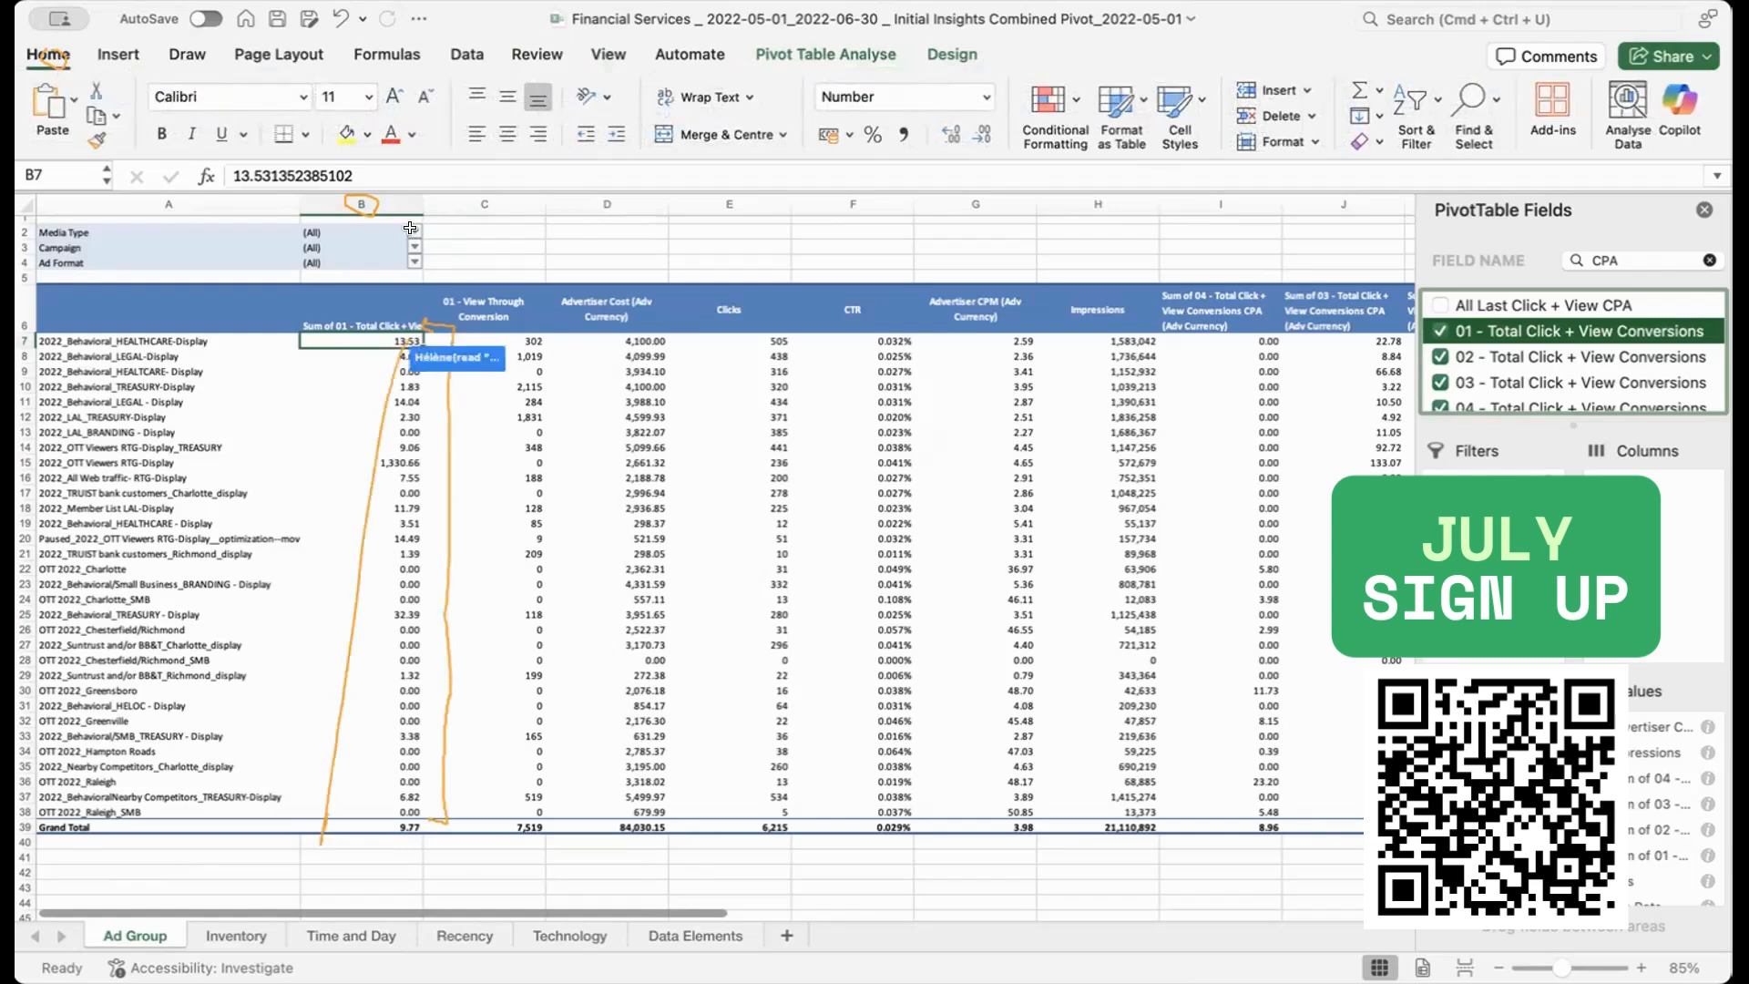
# Step: Apply a three-colour scale to the 01 CPA values in B7:B38, with green for the lowest and red for the highest
pyautogui.click(393, 296)
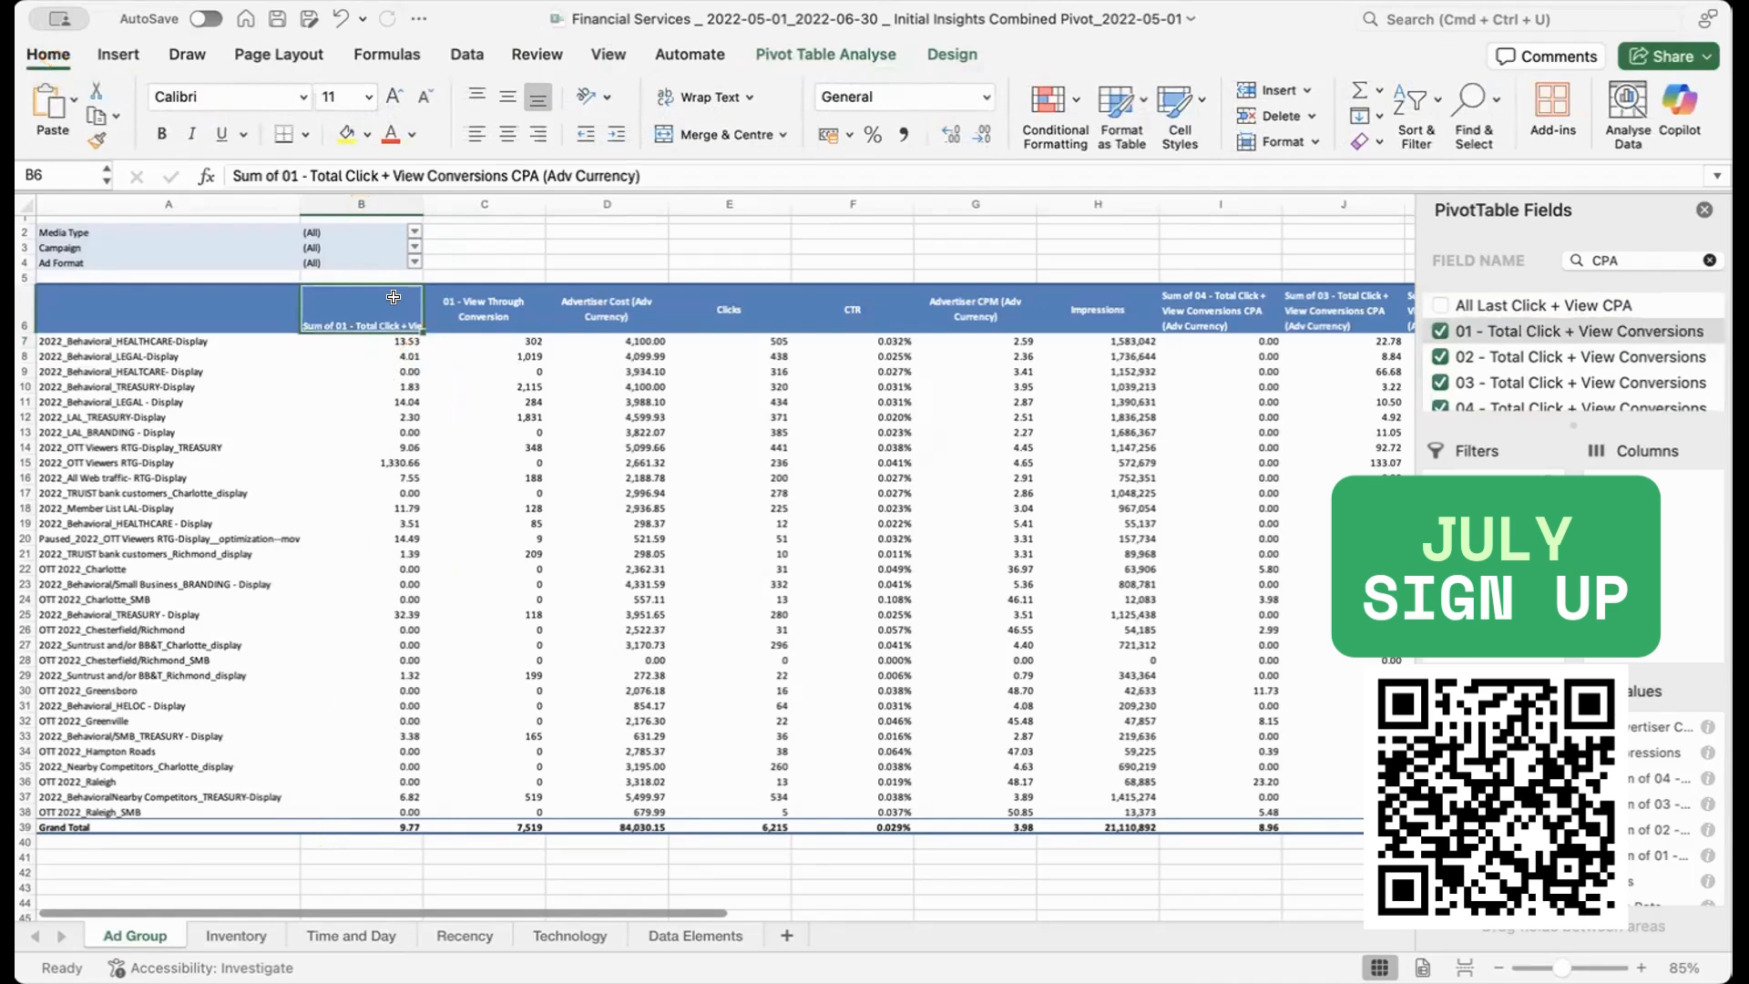
pyautogui.click(383, 193)
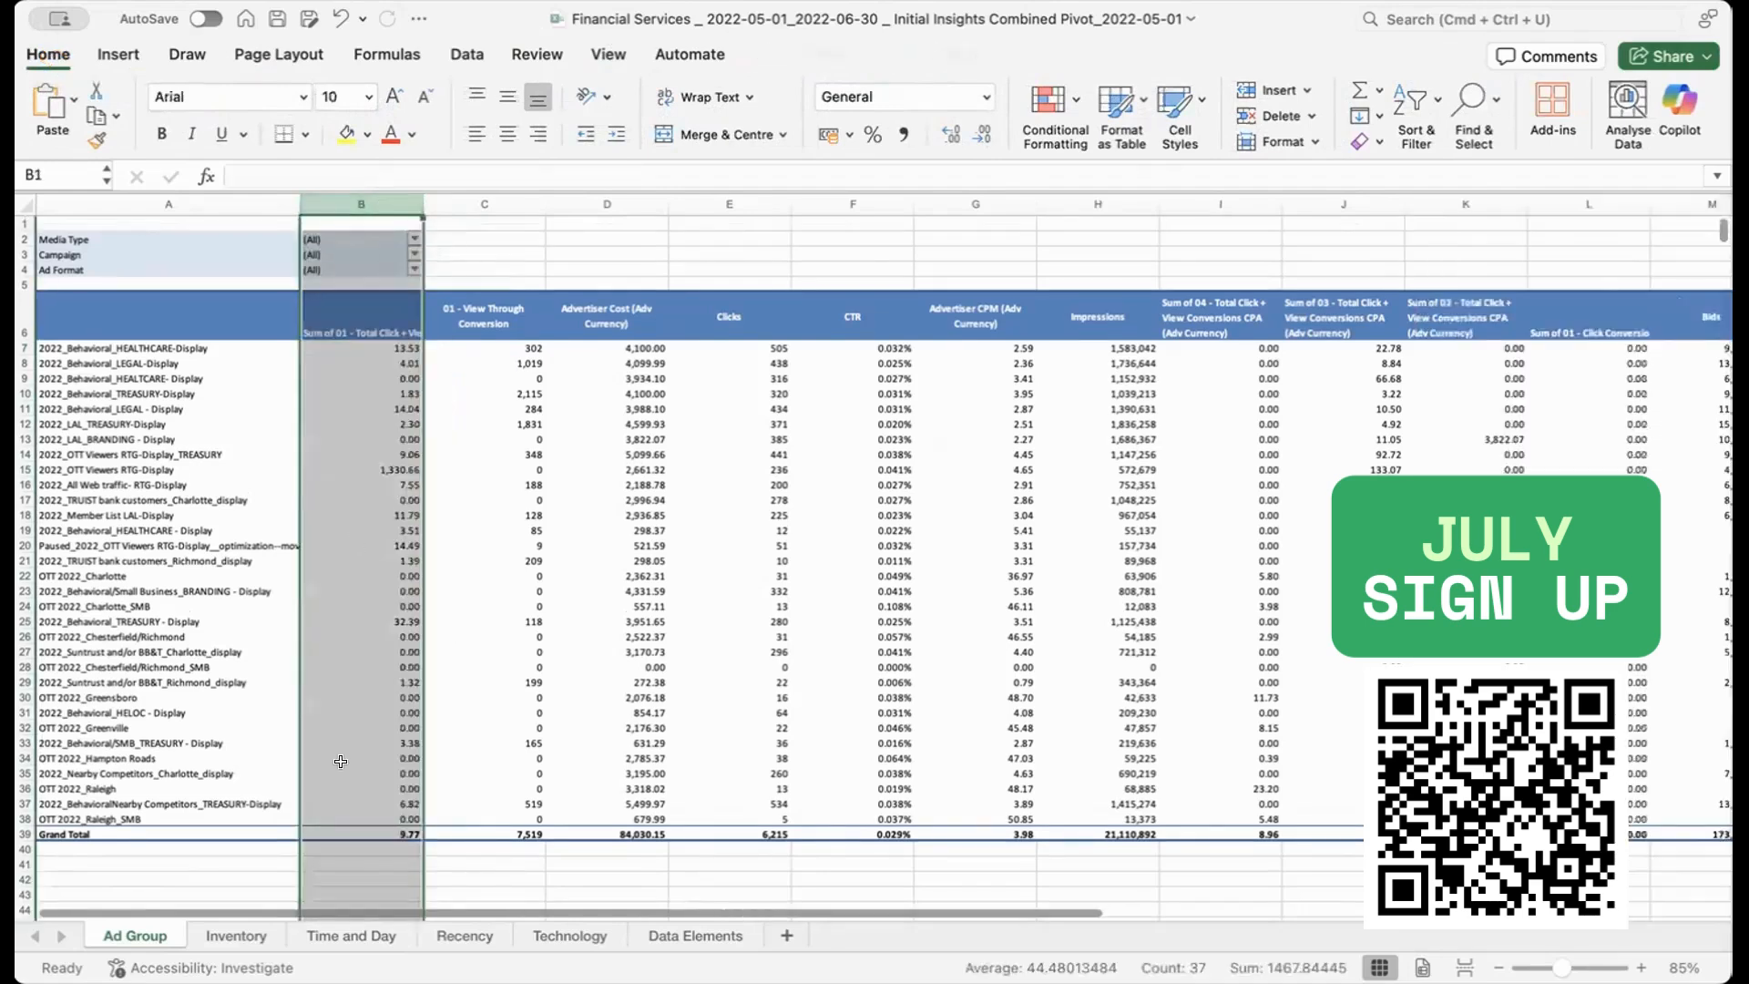
pyautogui.click(501, 226)
pyautogui.click(375, 297)
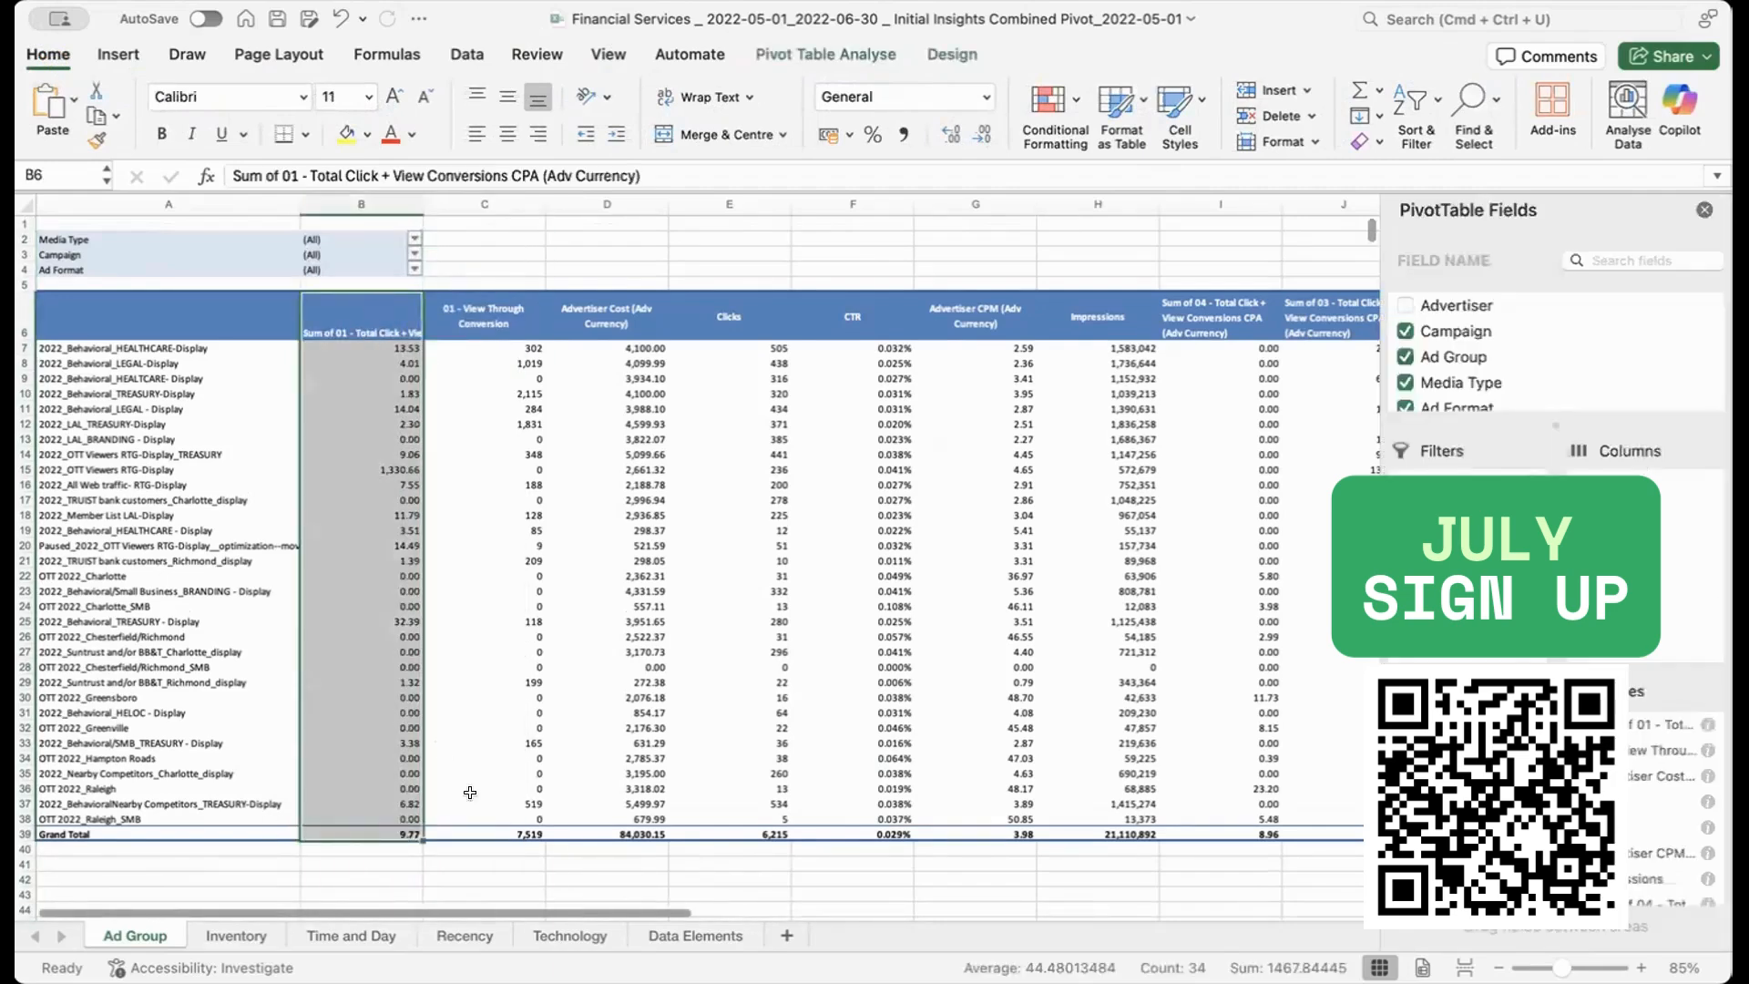
pyautogui.moveTo(365, 818); pyautogui.dragTo(387, 333)
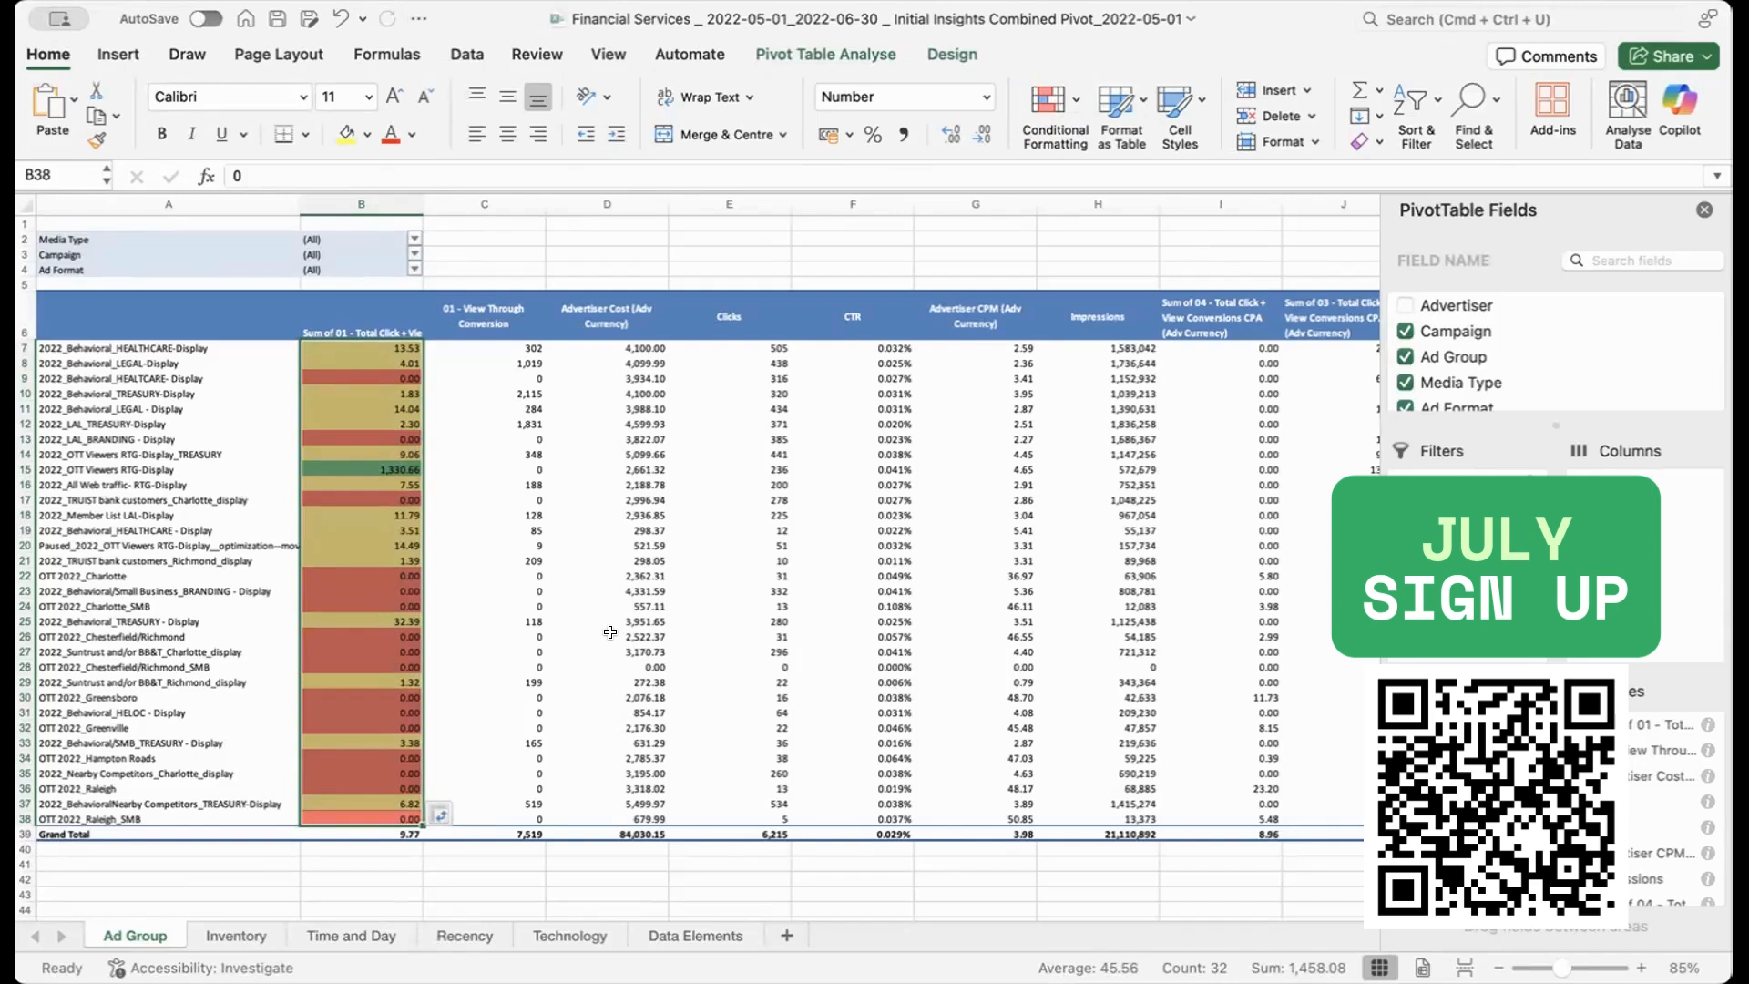
pyautogui.click(1063, 119)
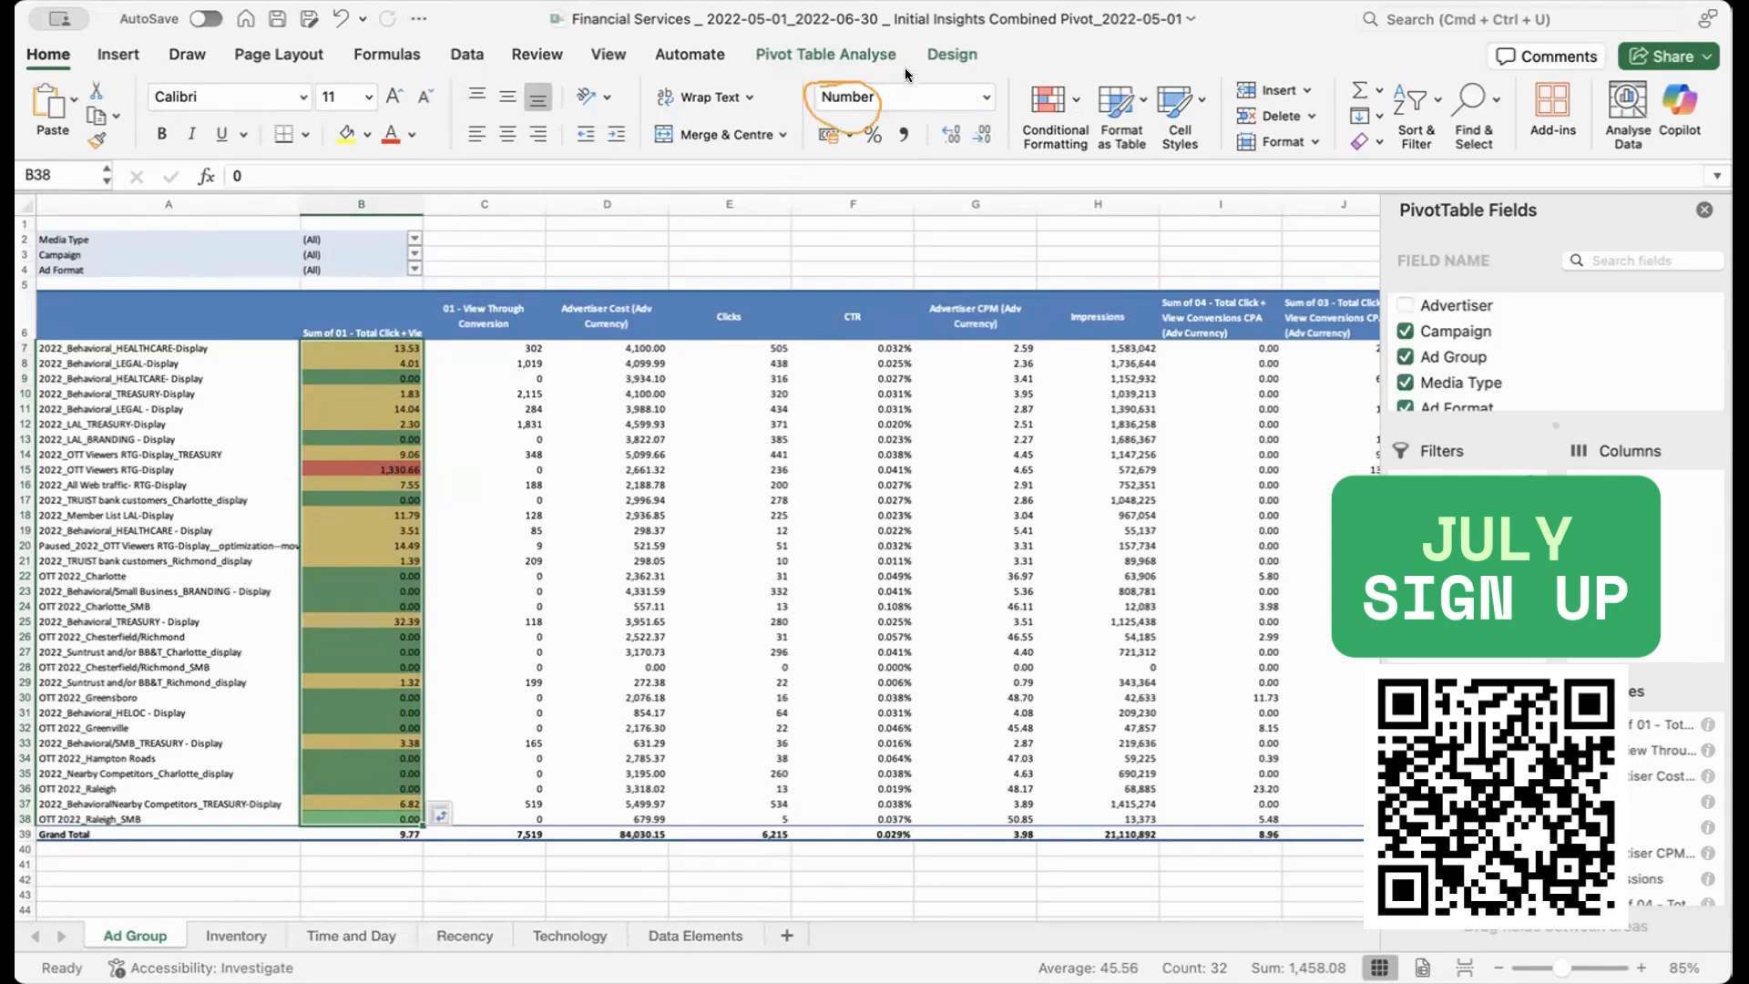
# Step: Format the CPA values in B7:B38 as Currency after trying the Accounting format
pyautogui.click(976, 97)
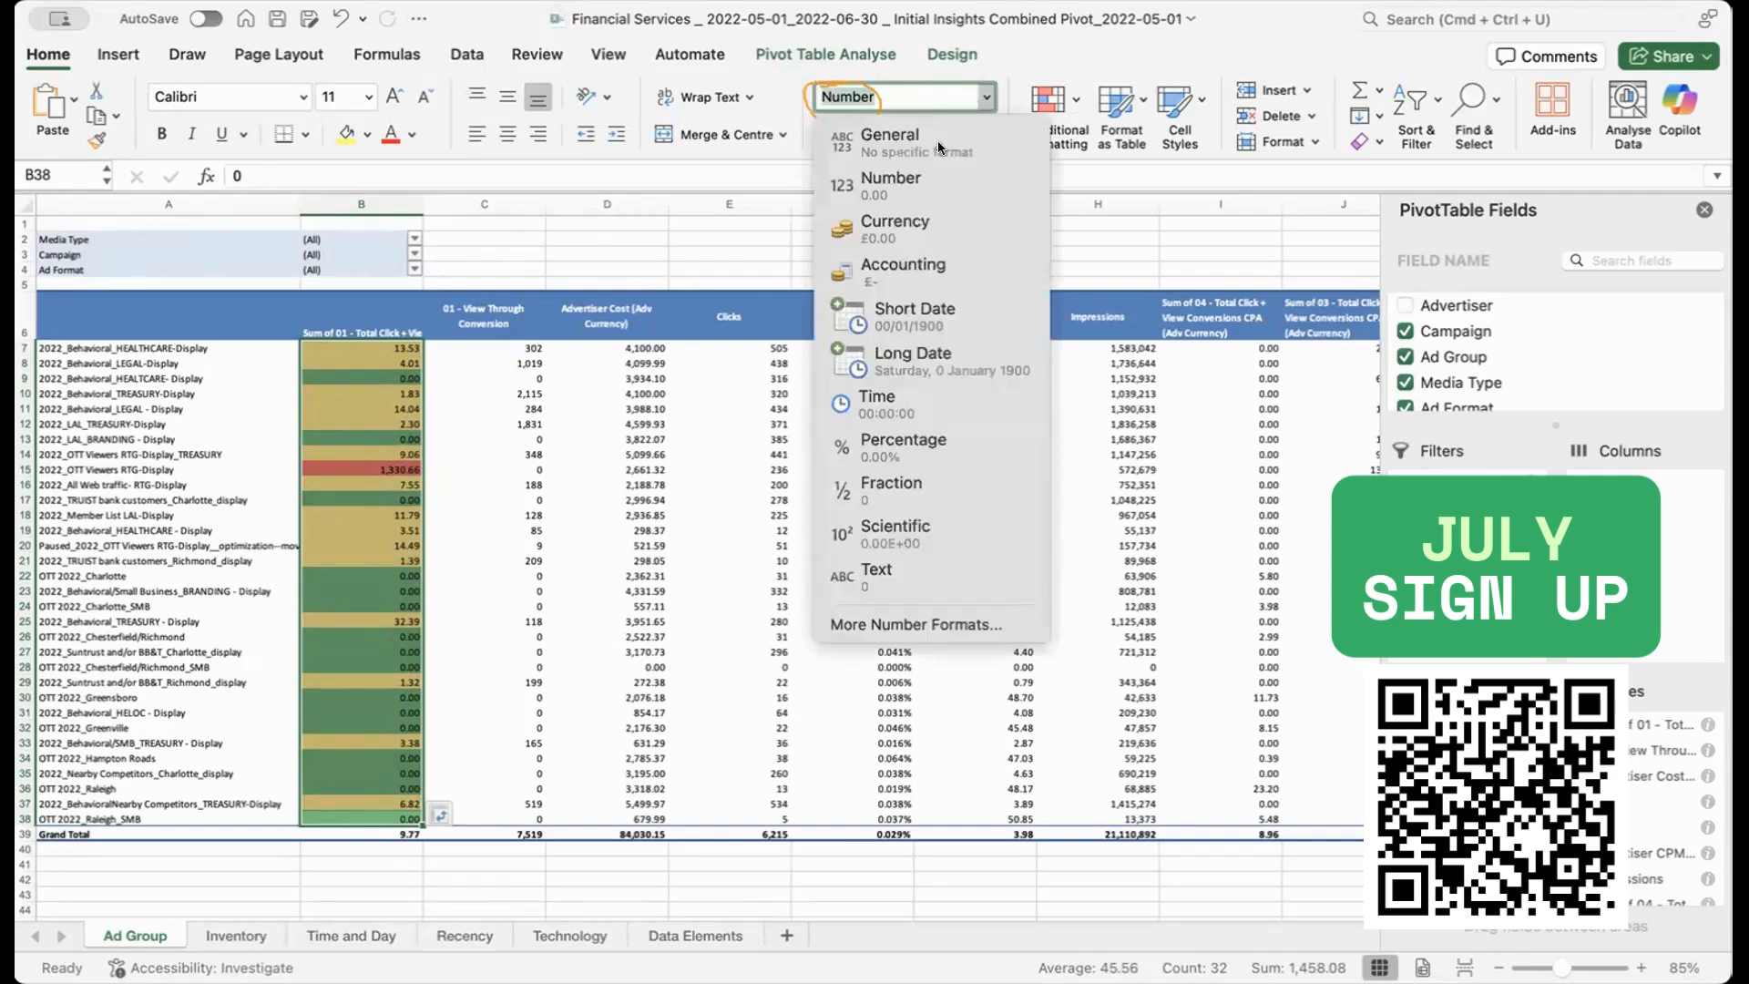
pyautogui.click(898, 273)
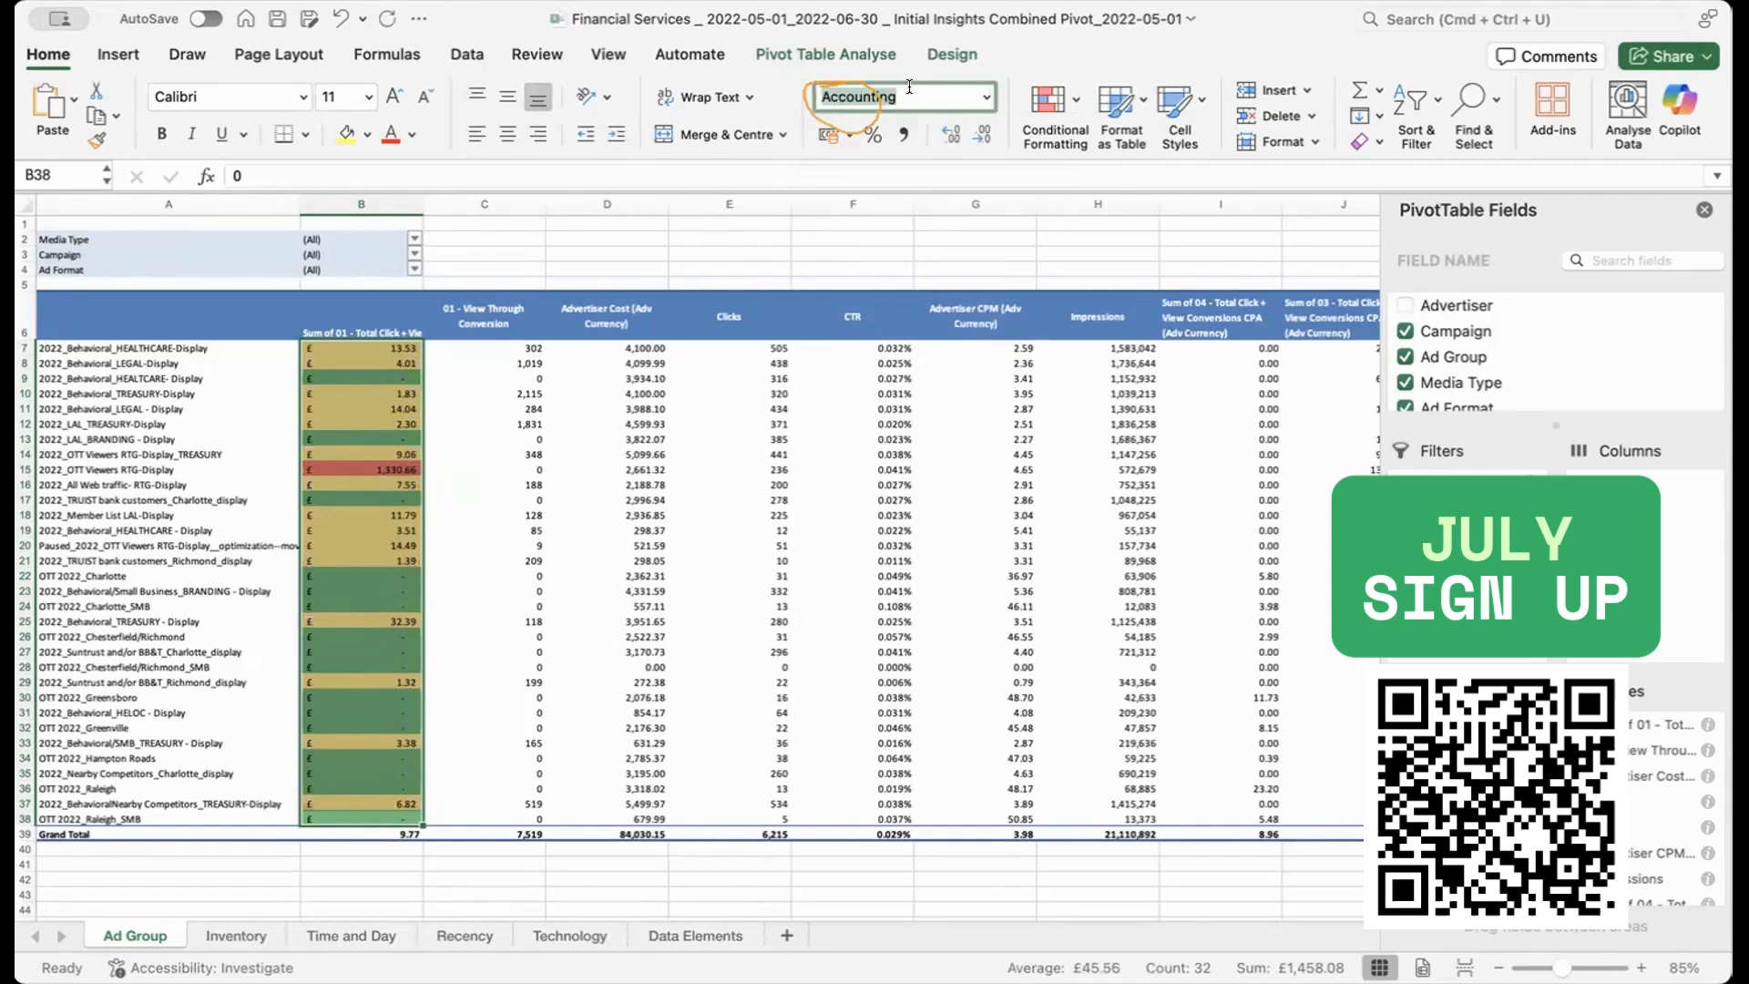
pyautogui.click(985, 96)
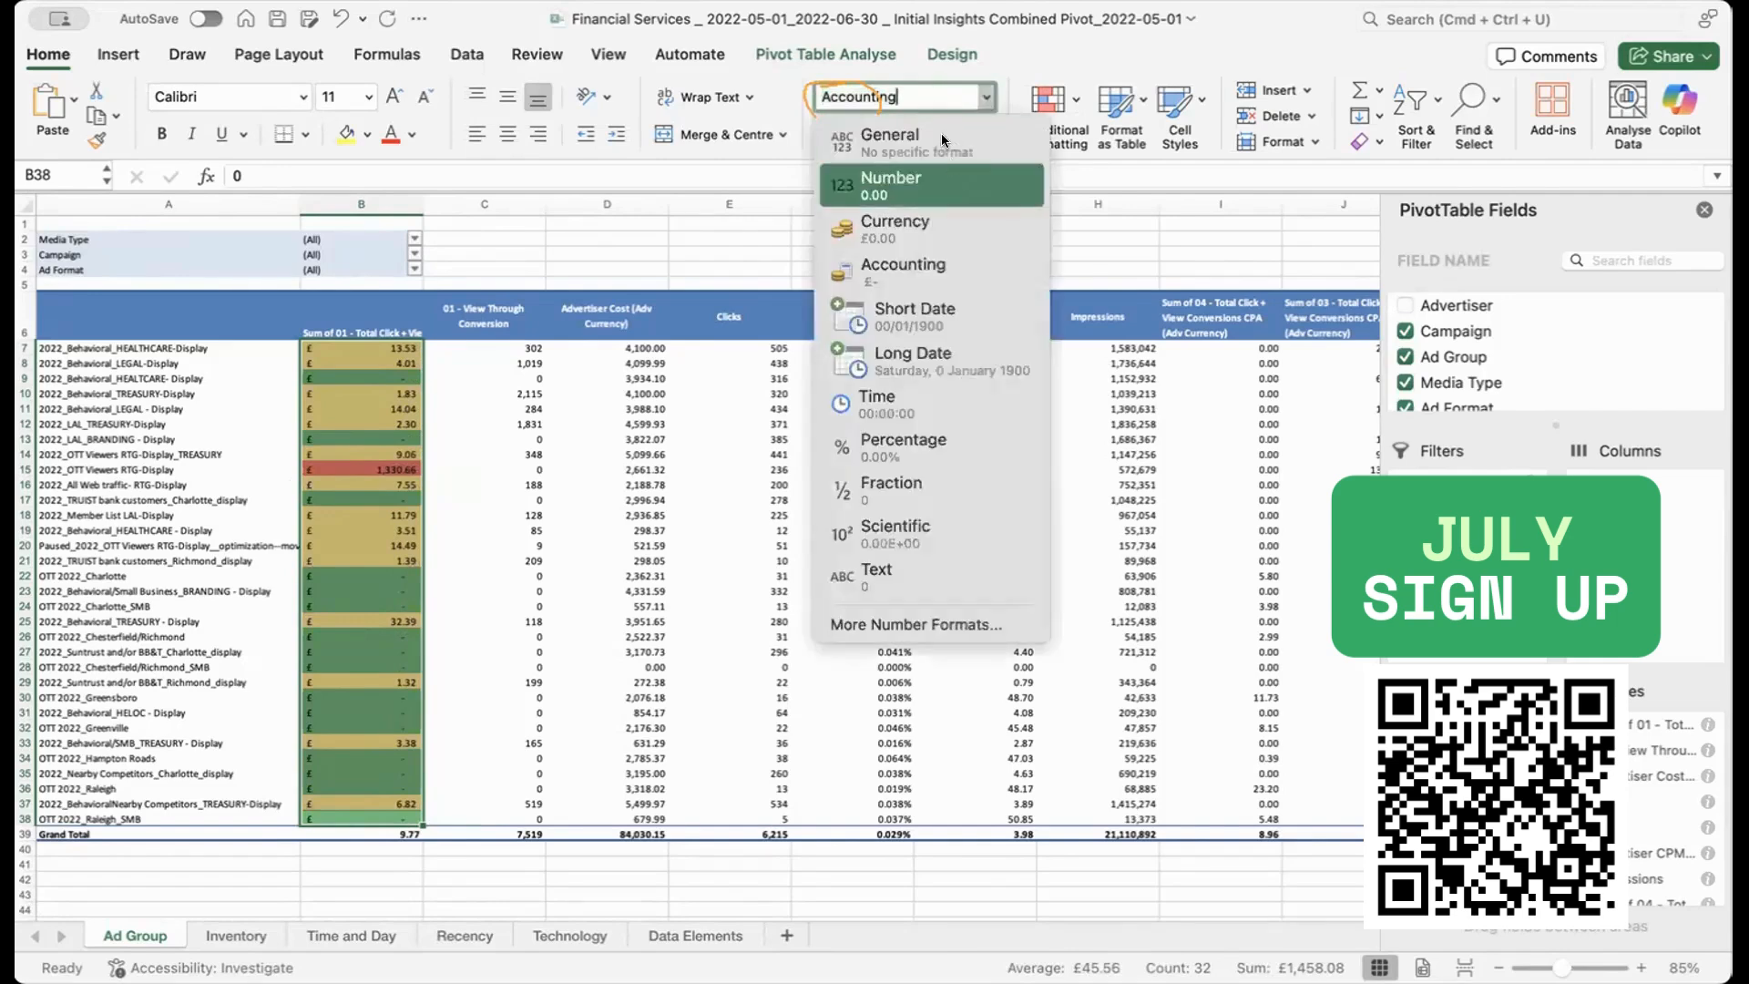
pyautogui.click(914, 230)
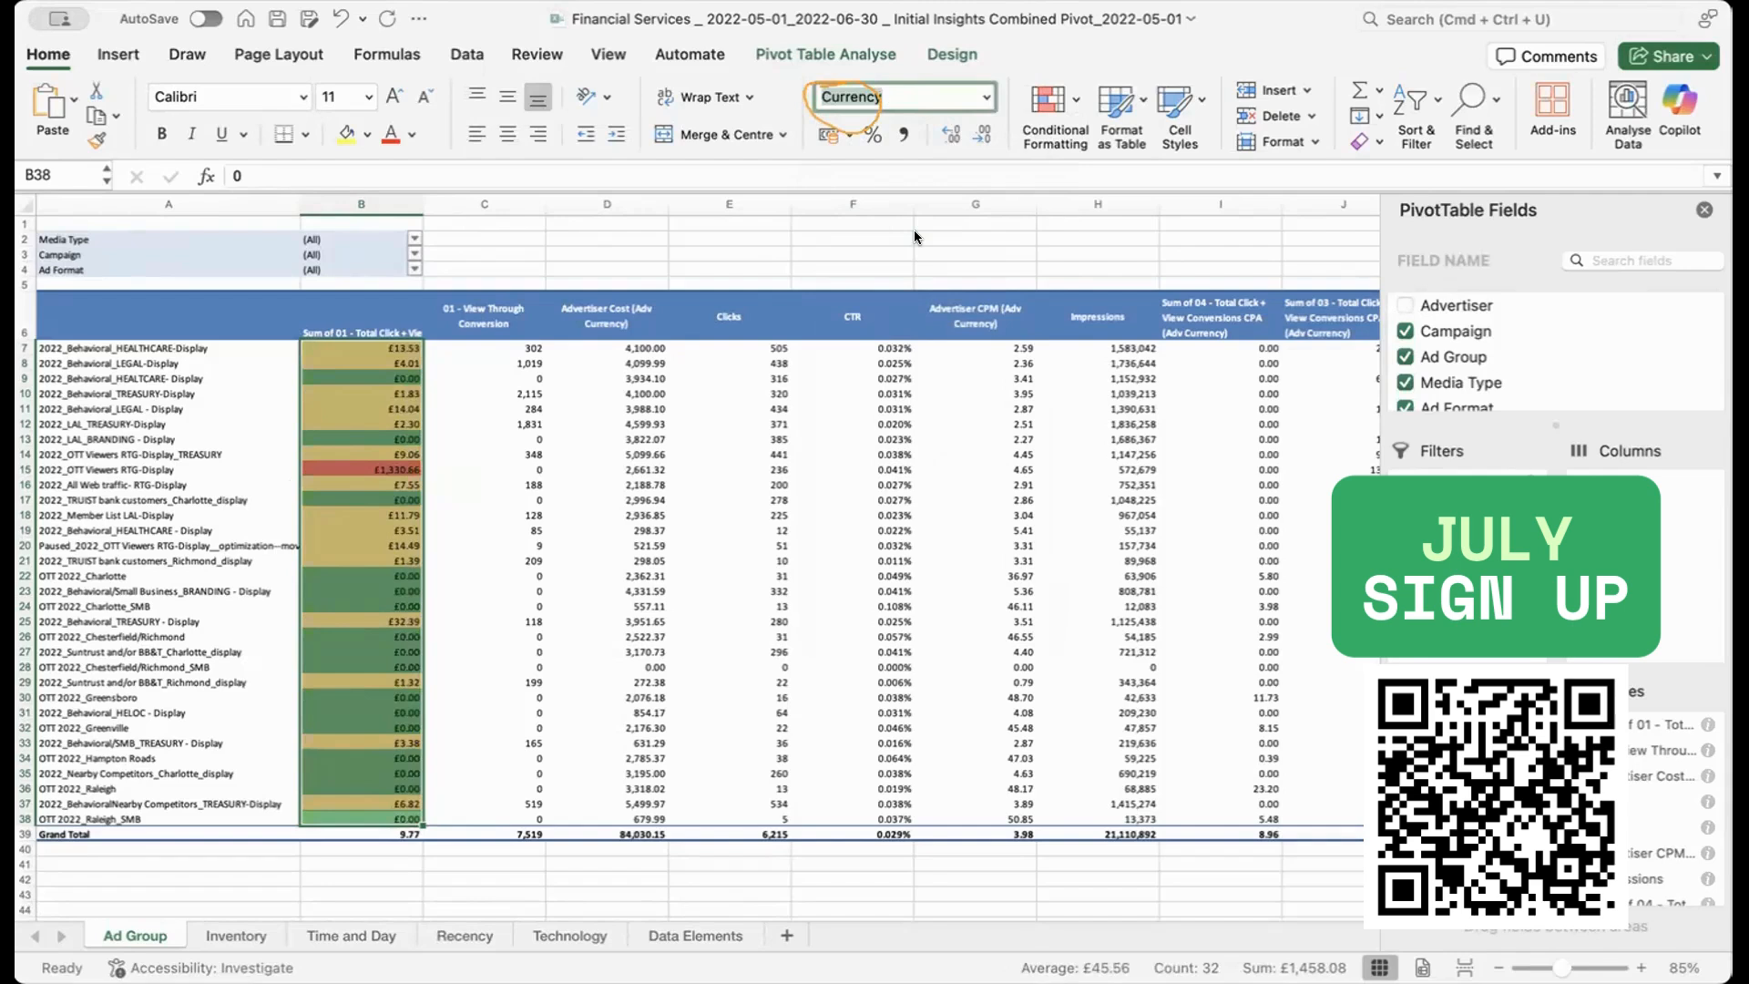
# Step: Change the currency symbol of the CPA values in B7:B38 to $ English (United States)
pyautogui.click(984, 96)
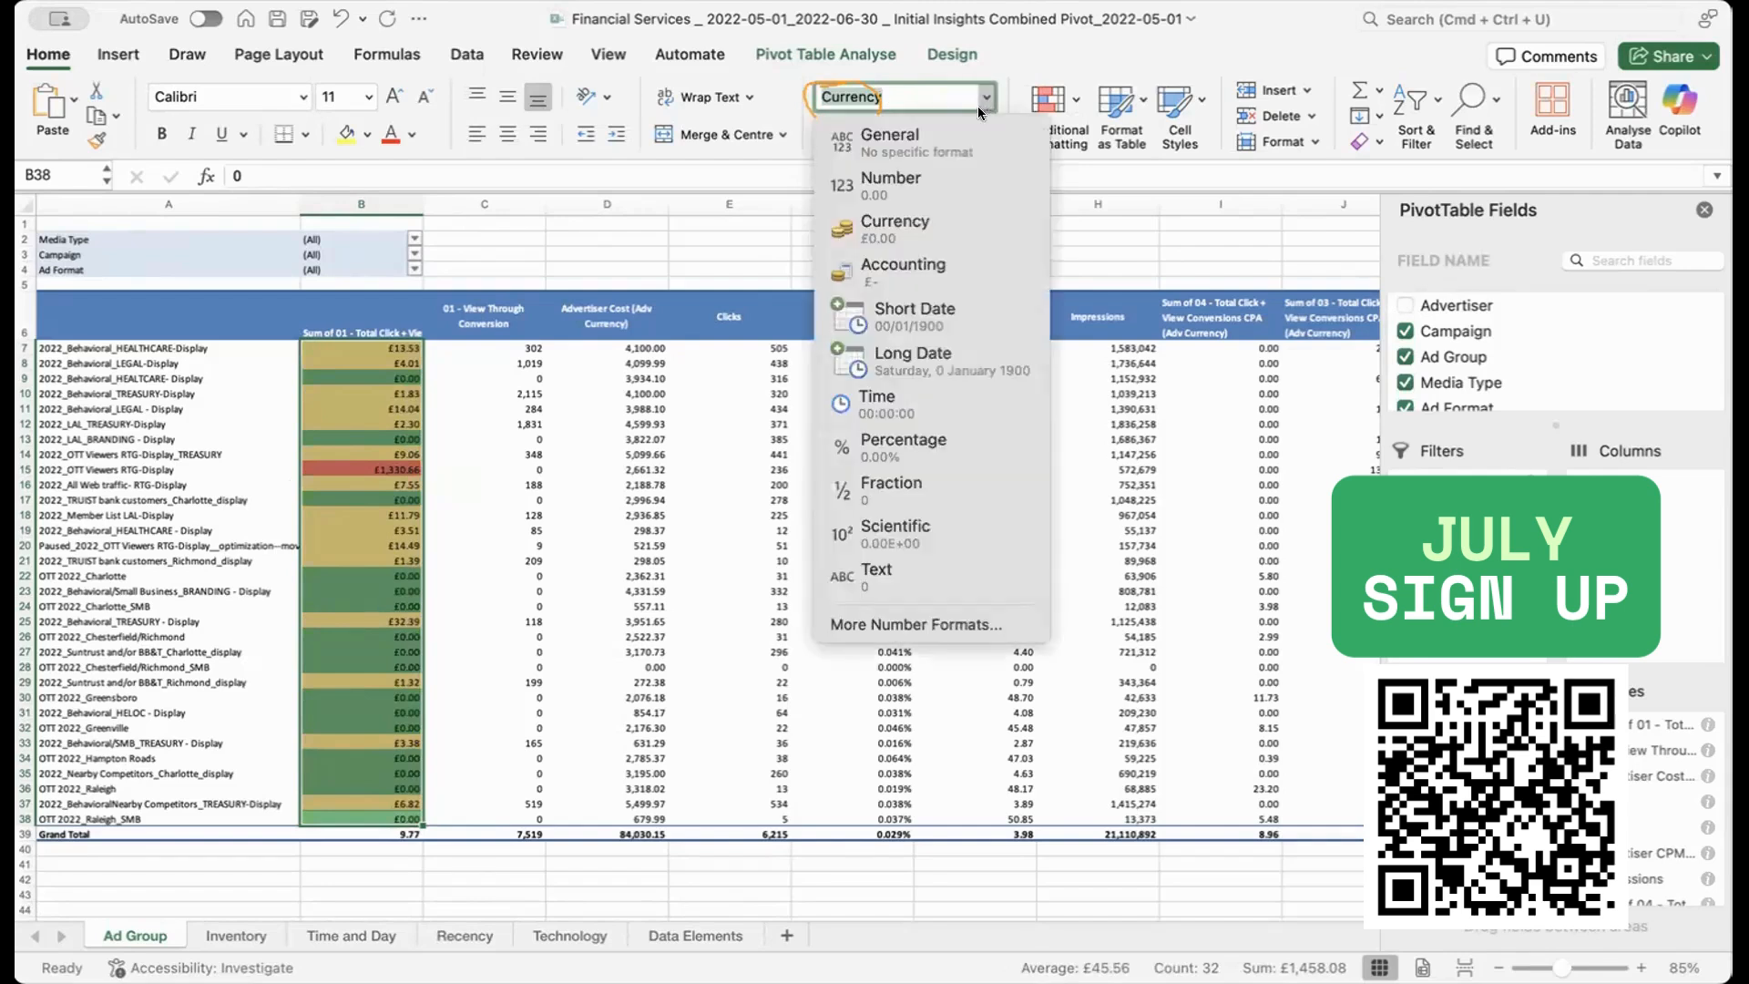
pyautogui.click(923, 624)
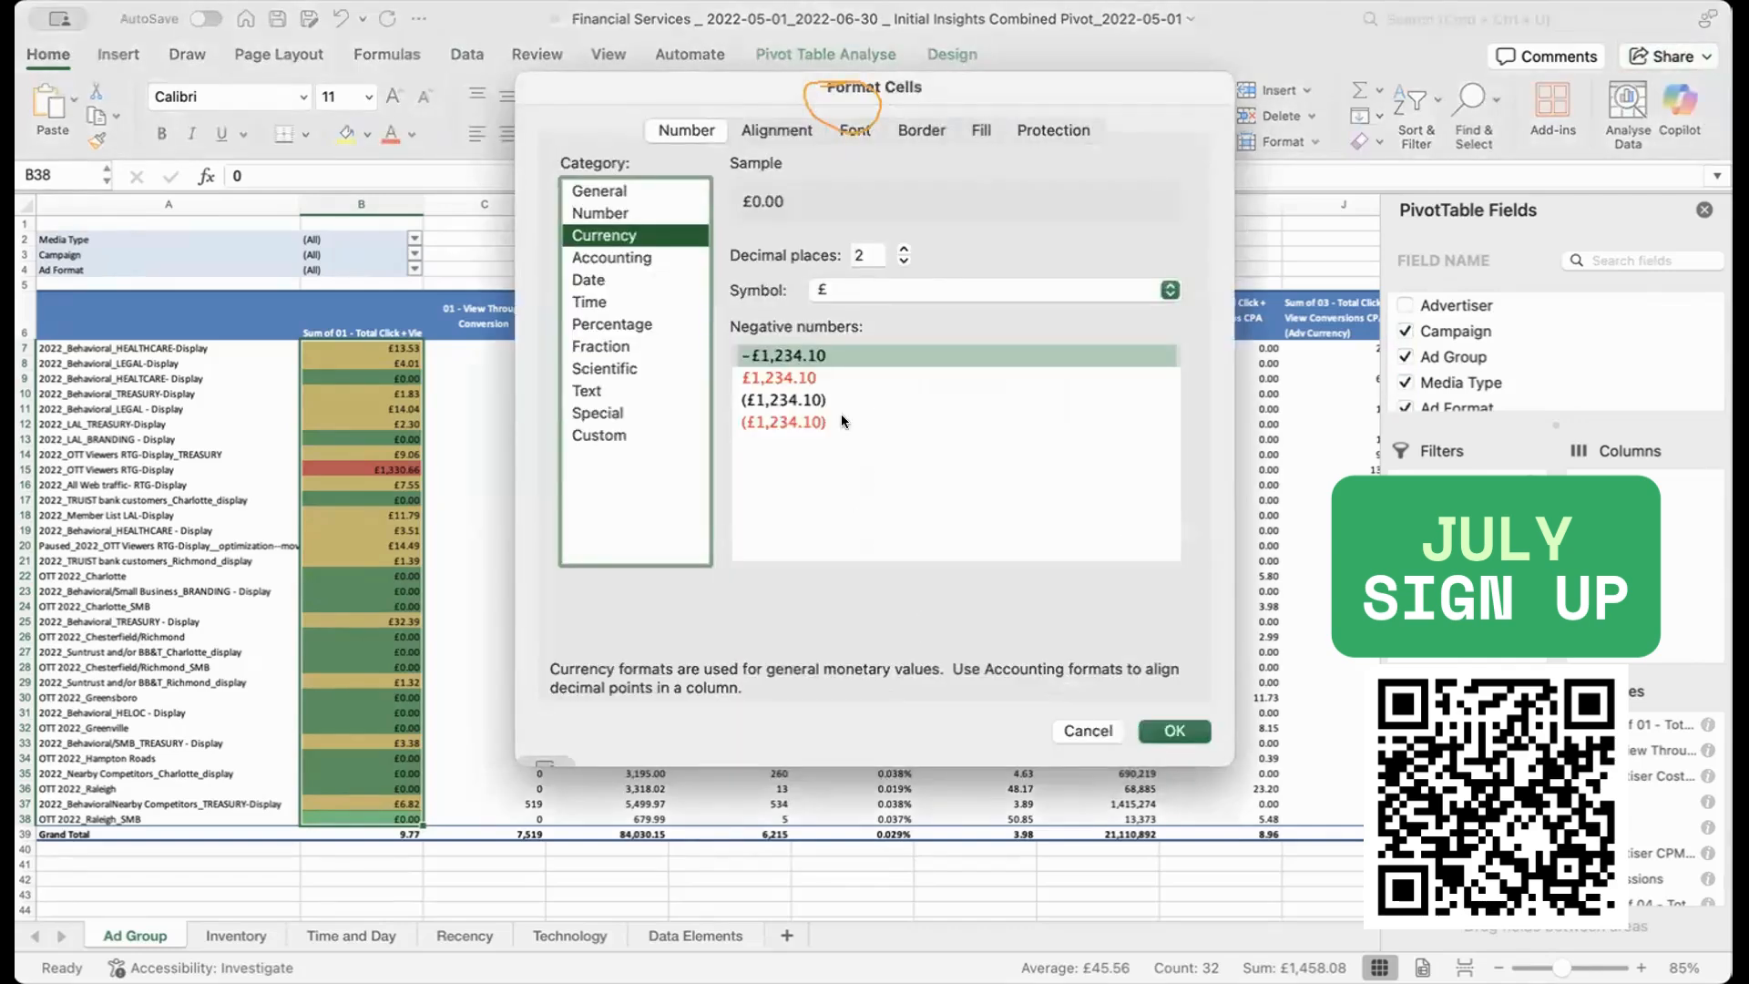
pyautogui.click(852, 291)
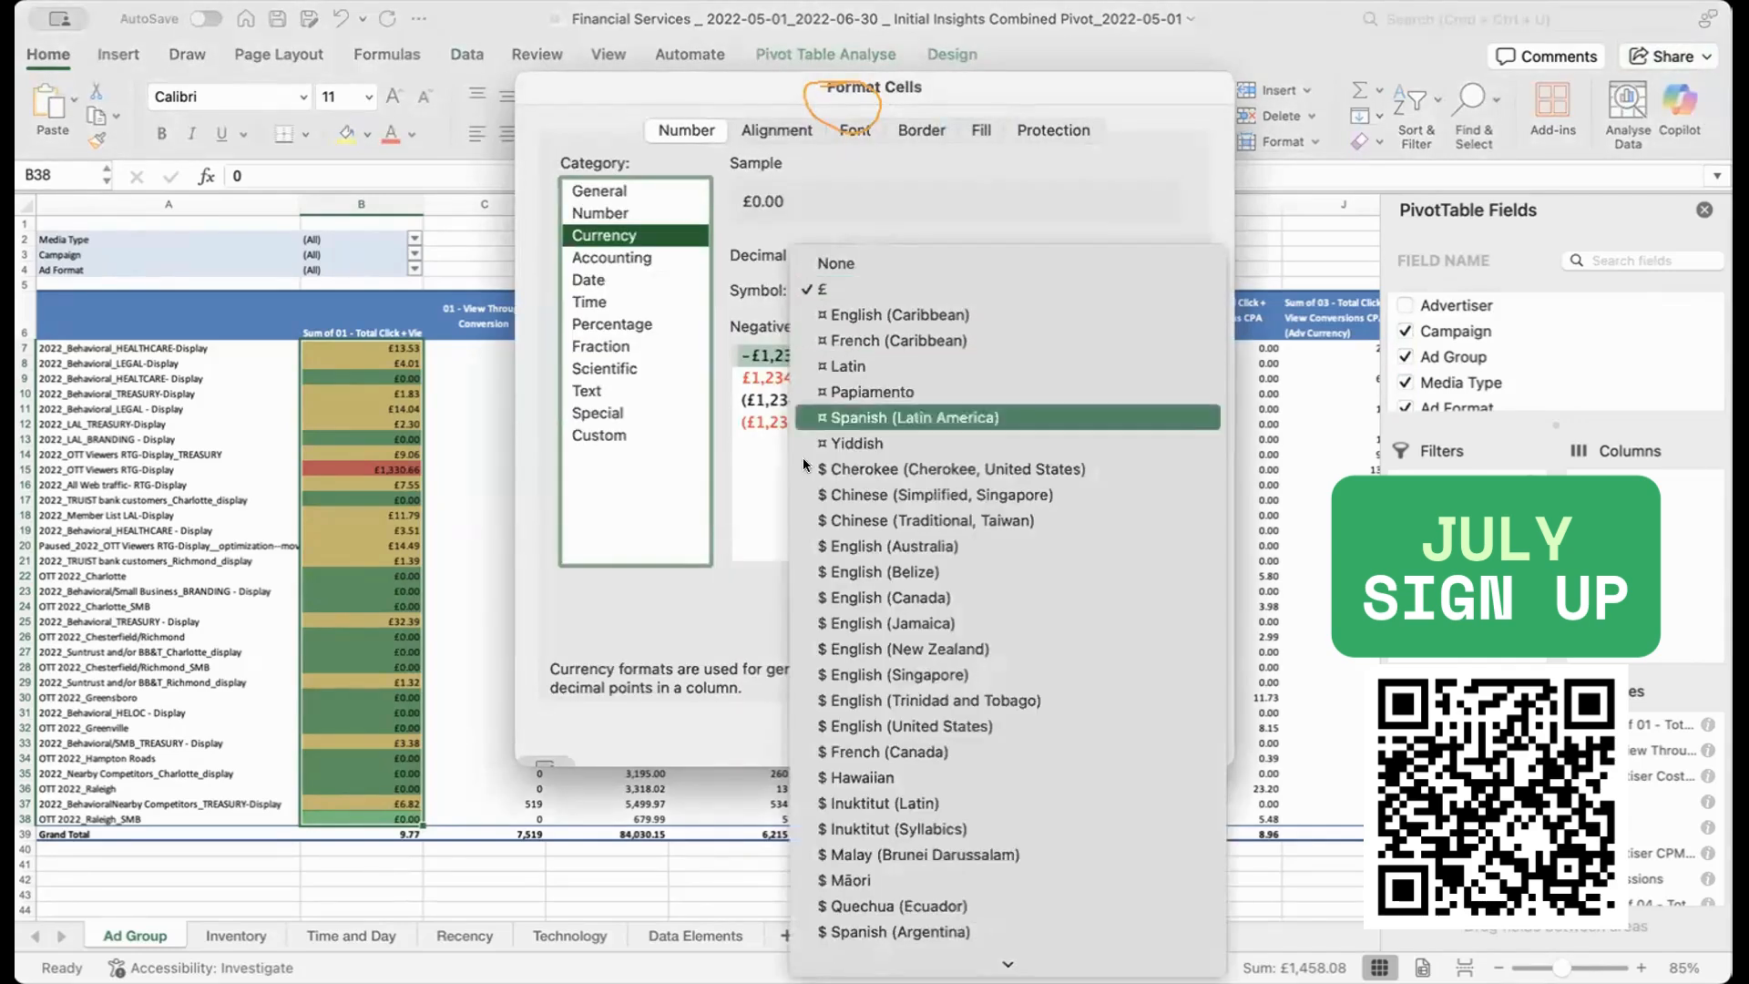
pyautogui.scroll(-5, 805, 464)
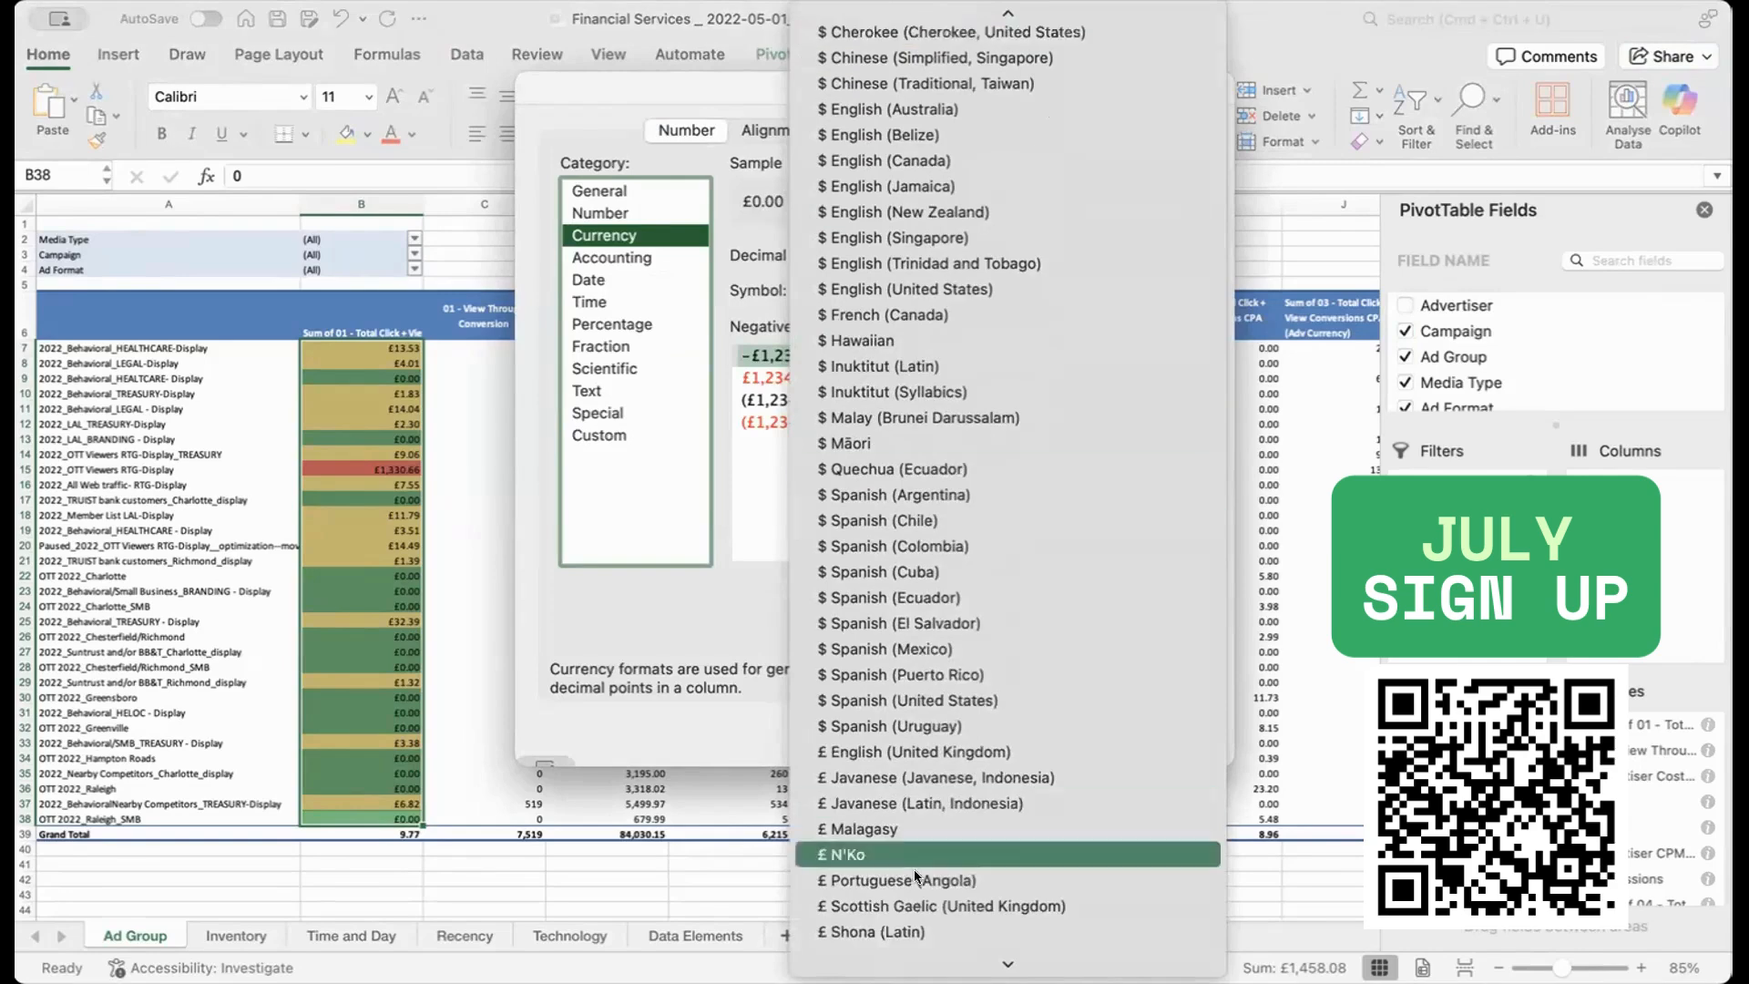
pyautogui.scroll(-2, 899, 790)
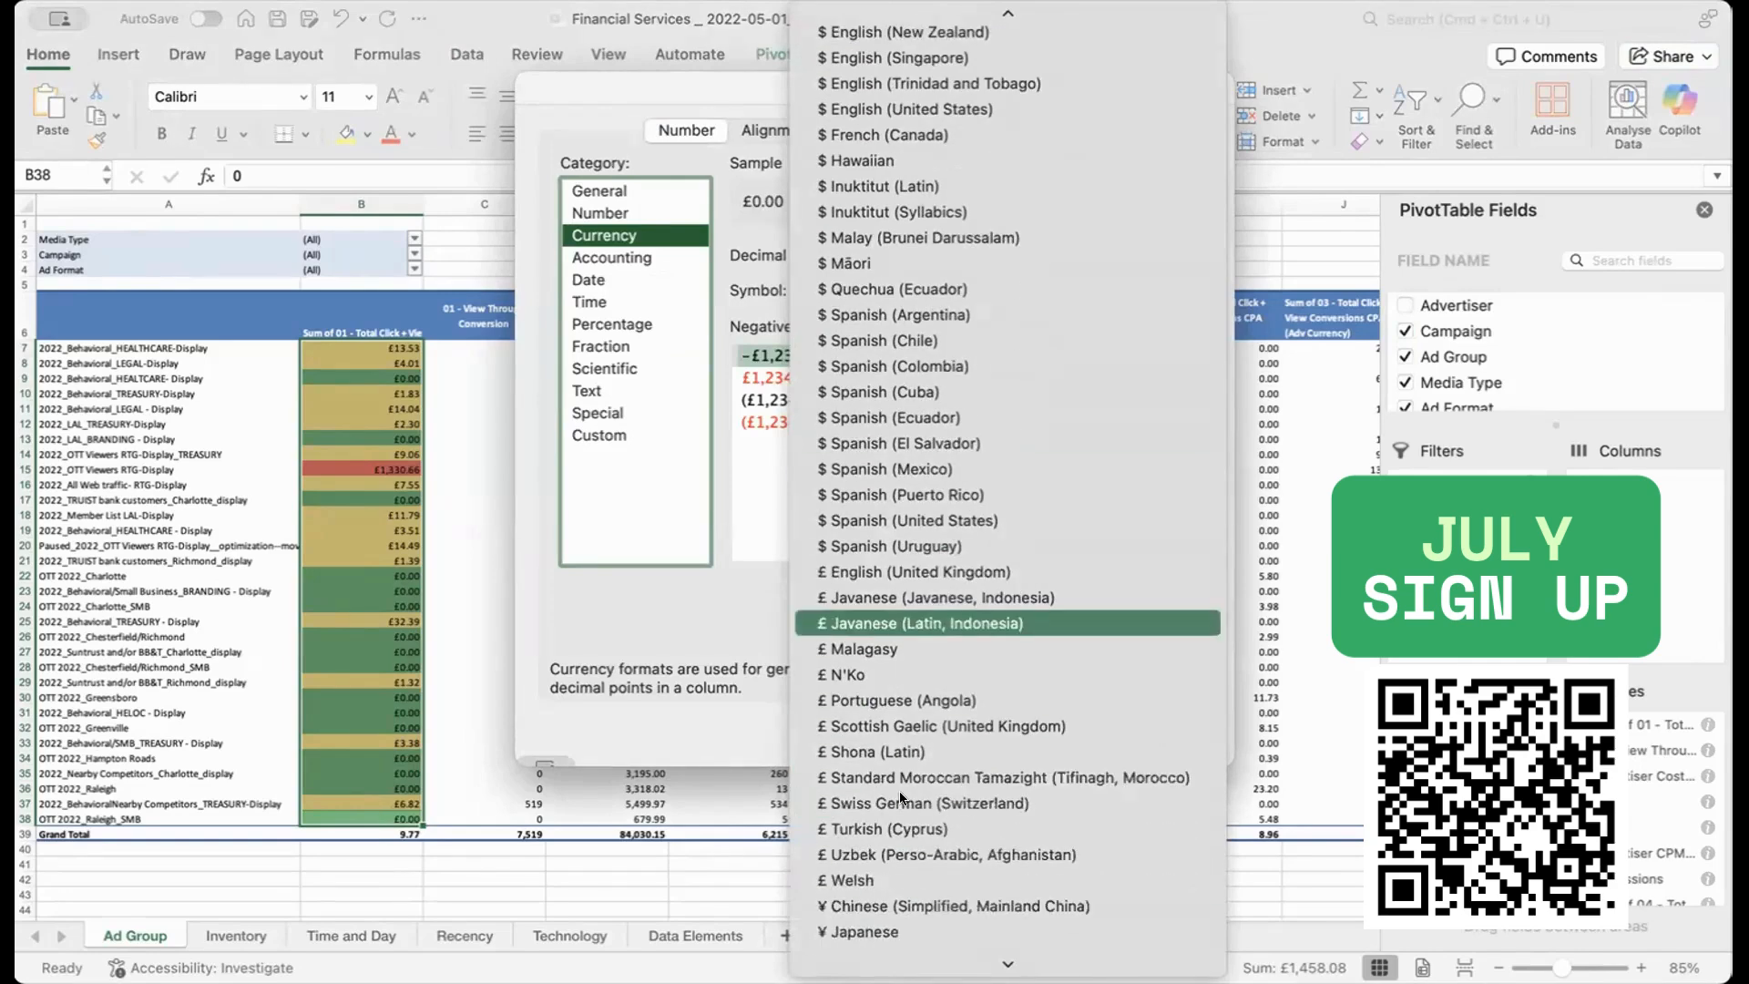
pyautogui.scroll(3, 900, 798)
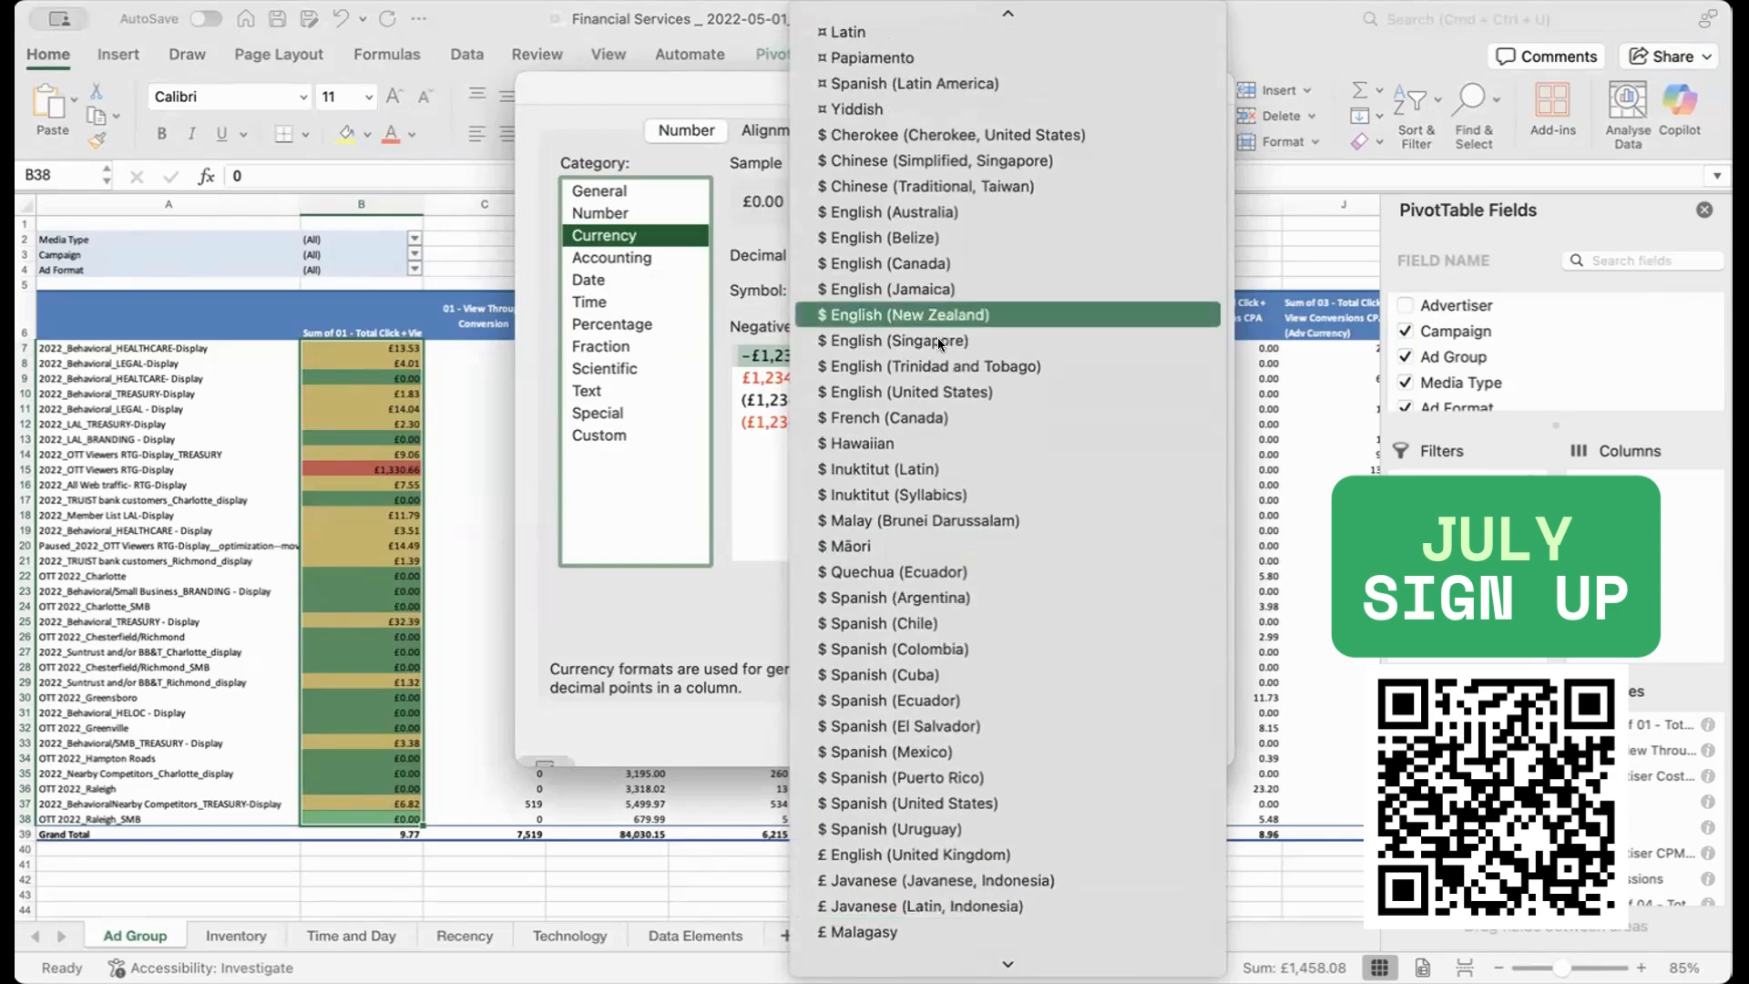
pyautogui.click(941, 388)
pyautogui.click(1163, 734)
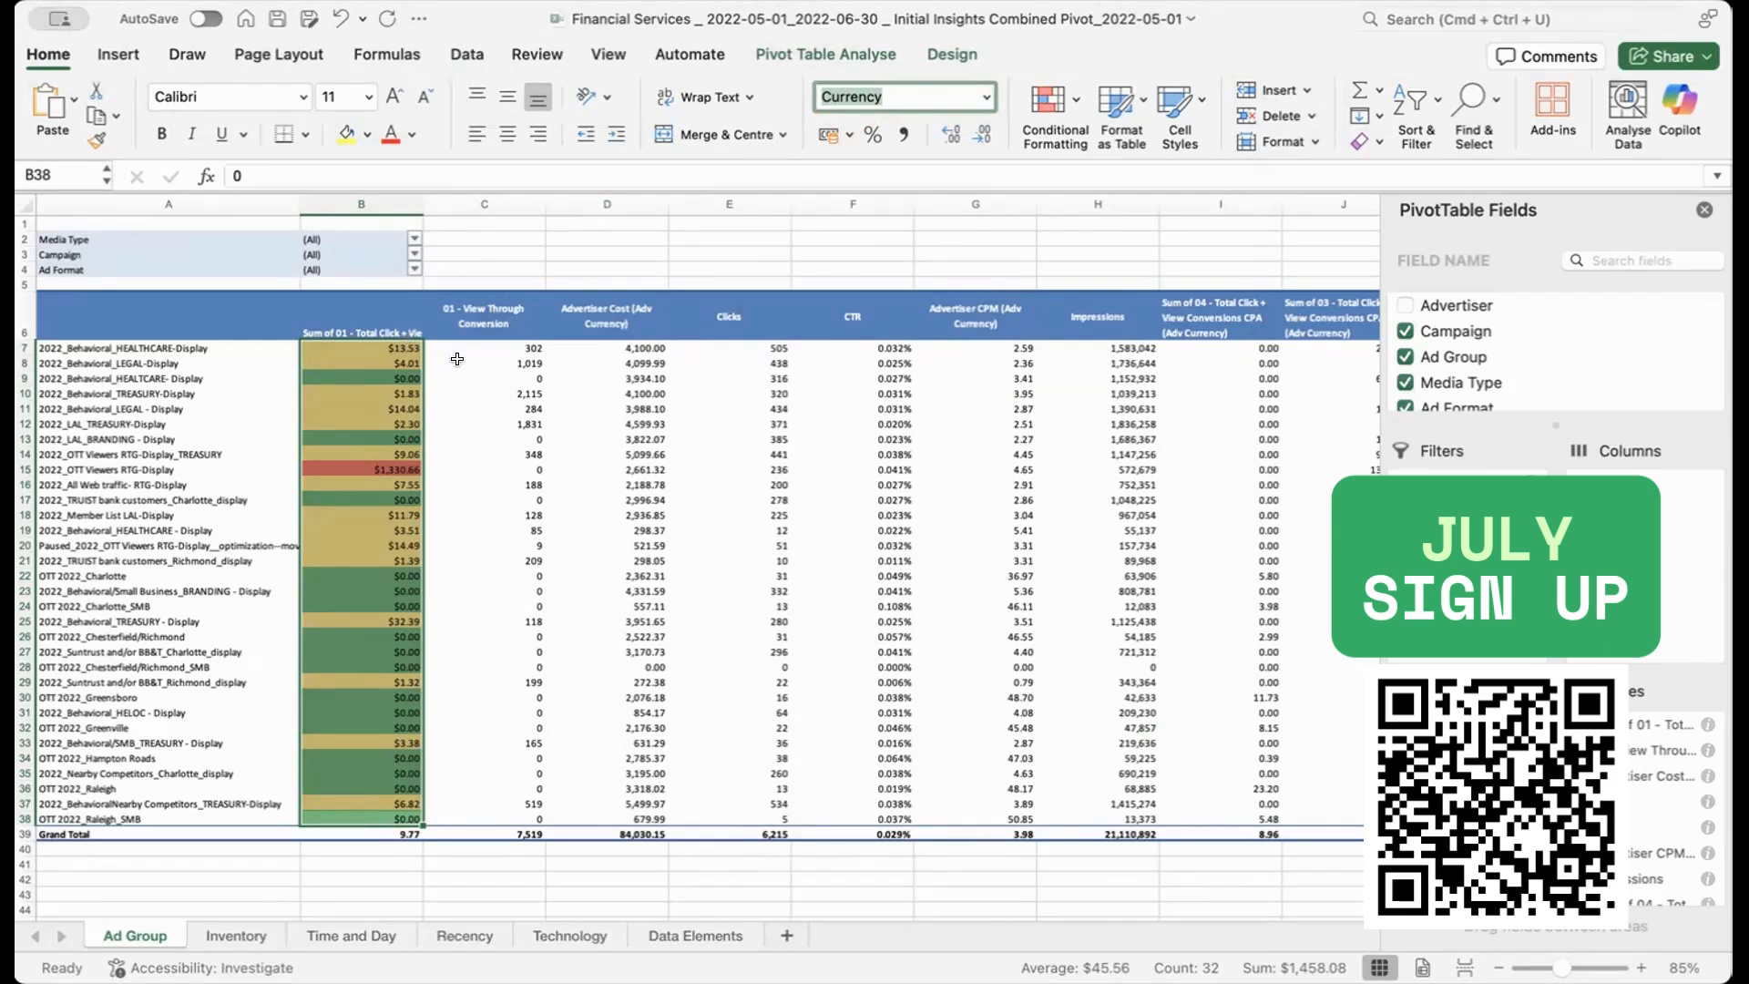
# Step: Shade the 2022_Behavioral_LEGAL-Display row 8 and the 2022_Behavioral_HEALTHCARE - Display row 19 with a pale green fill
pyautogui.click(122, 360)
pyautogui.moveTo(24, 351); pyautogui.dragTo(25, 352)
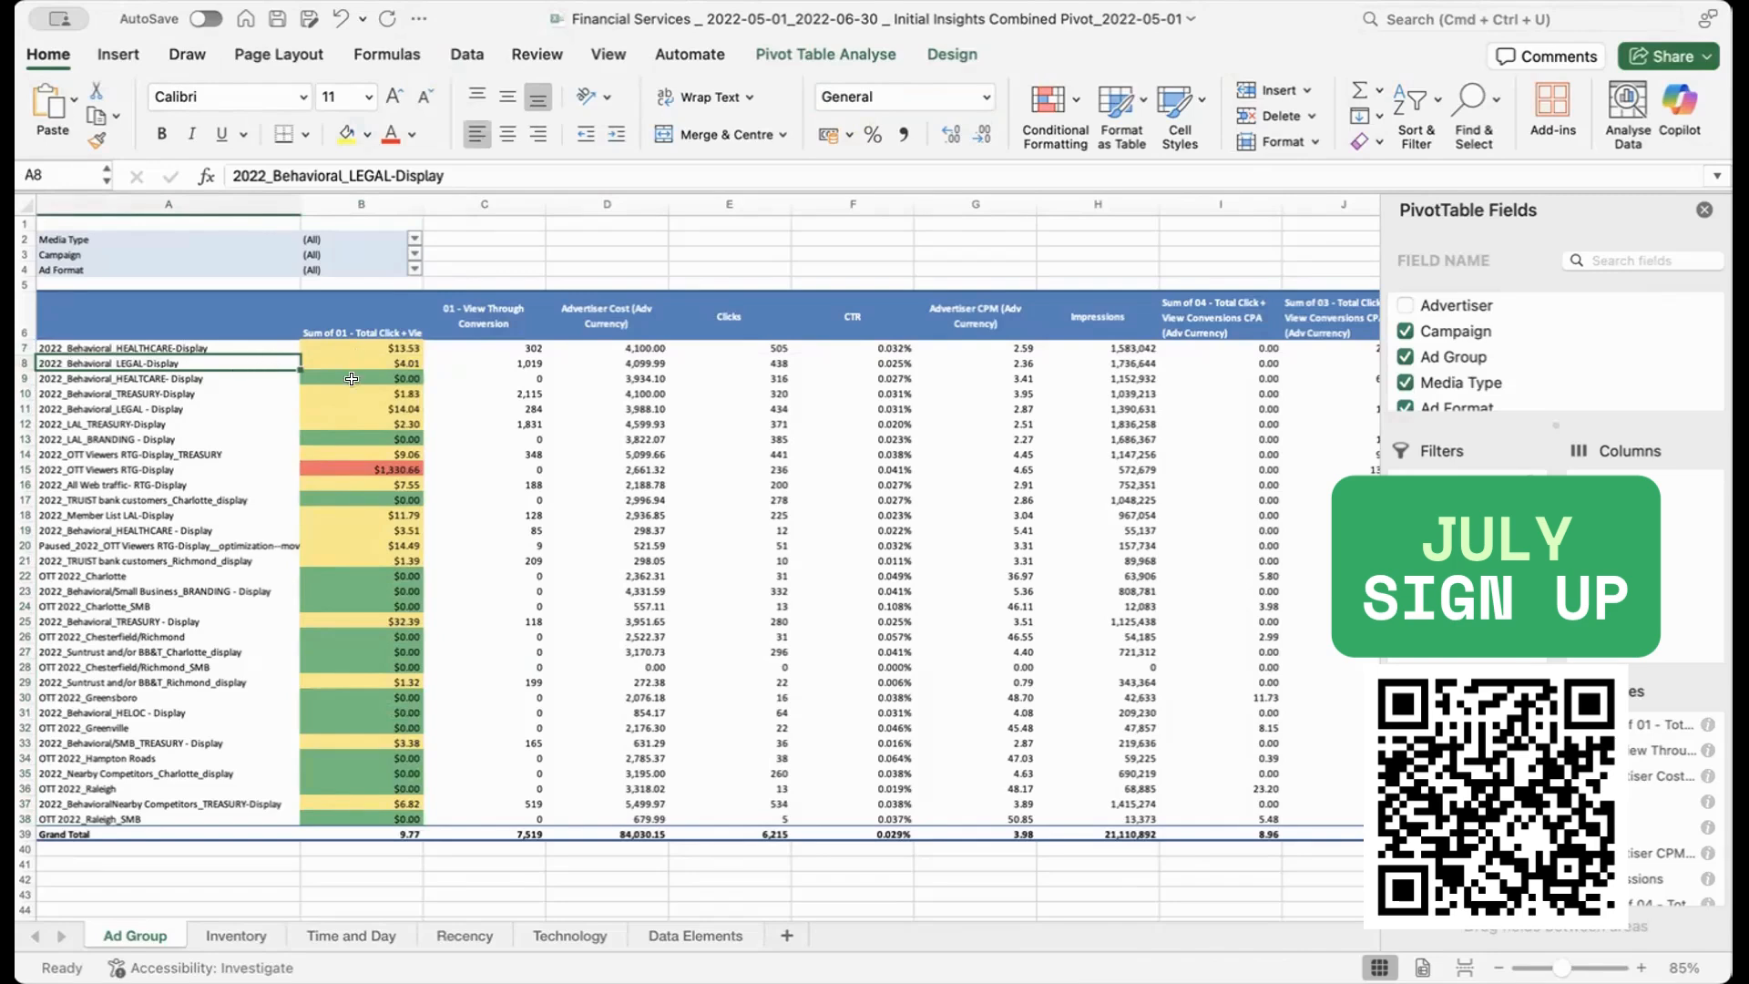
pyautogui.click(215, 525)
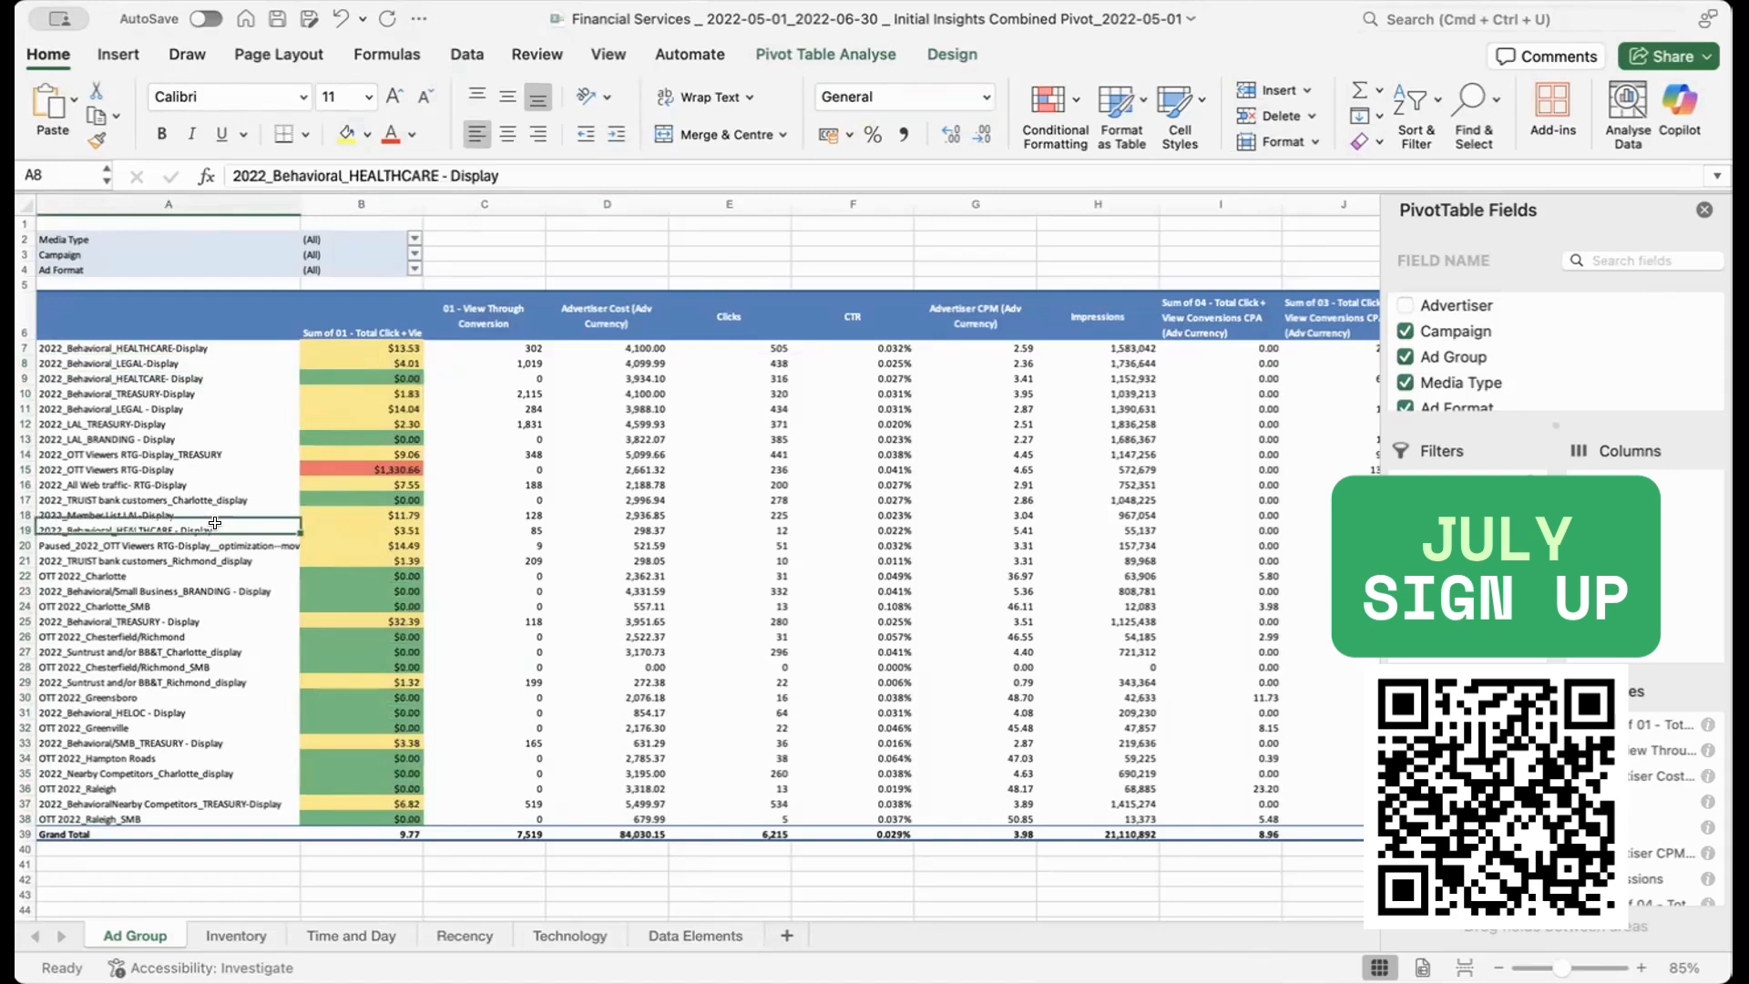
pyautogui.click(159, 365)
pyautogui.click(27, 362)
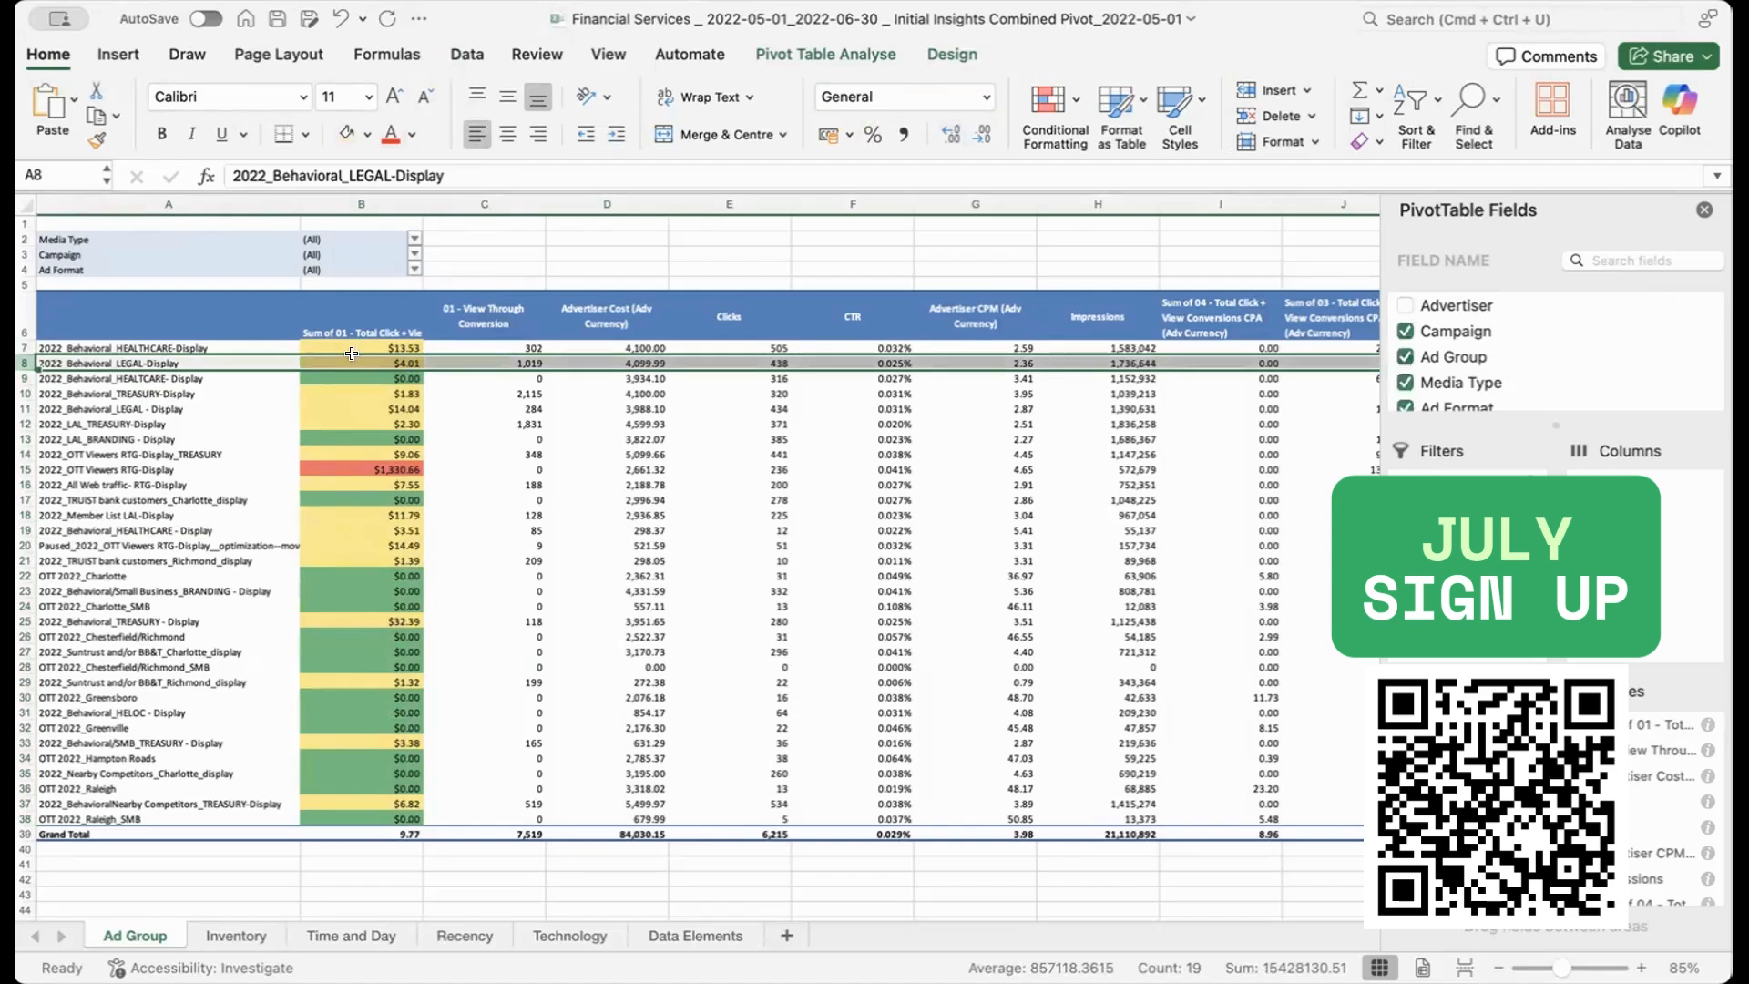
pyautogui.click(252, 481)
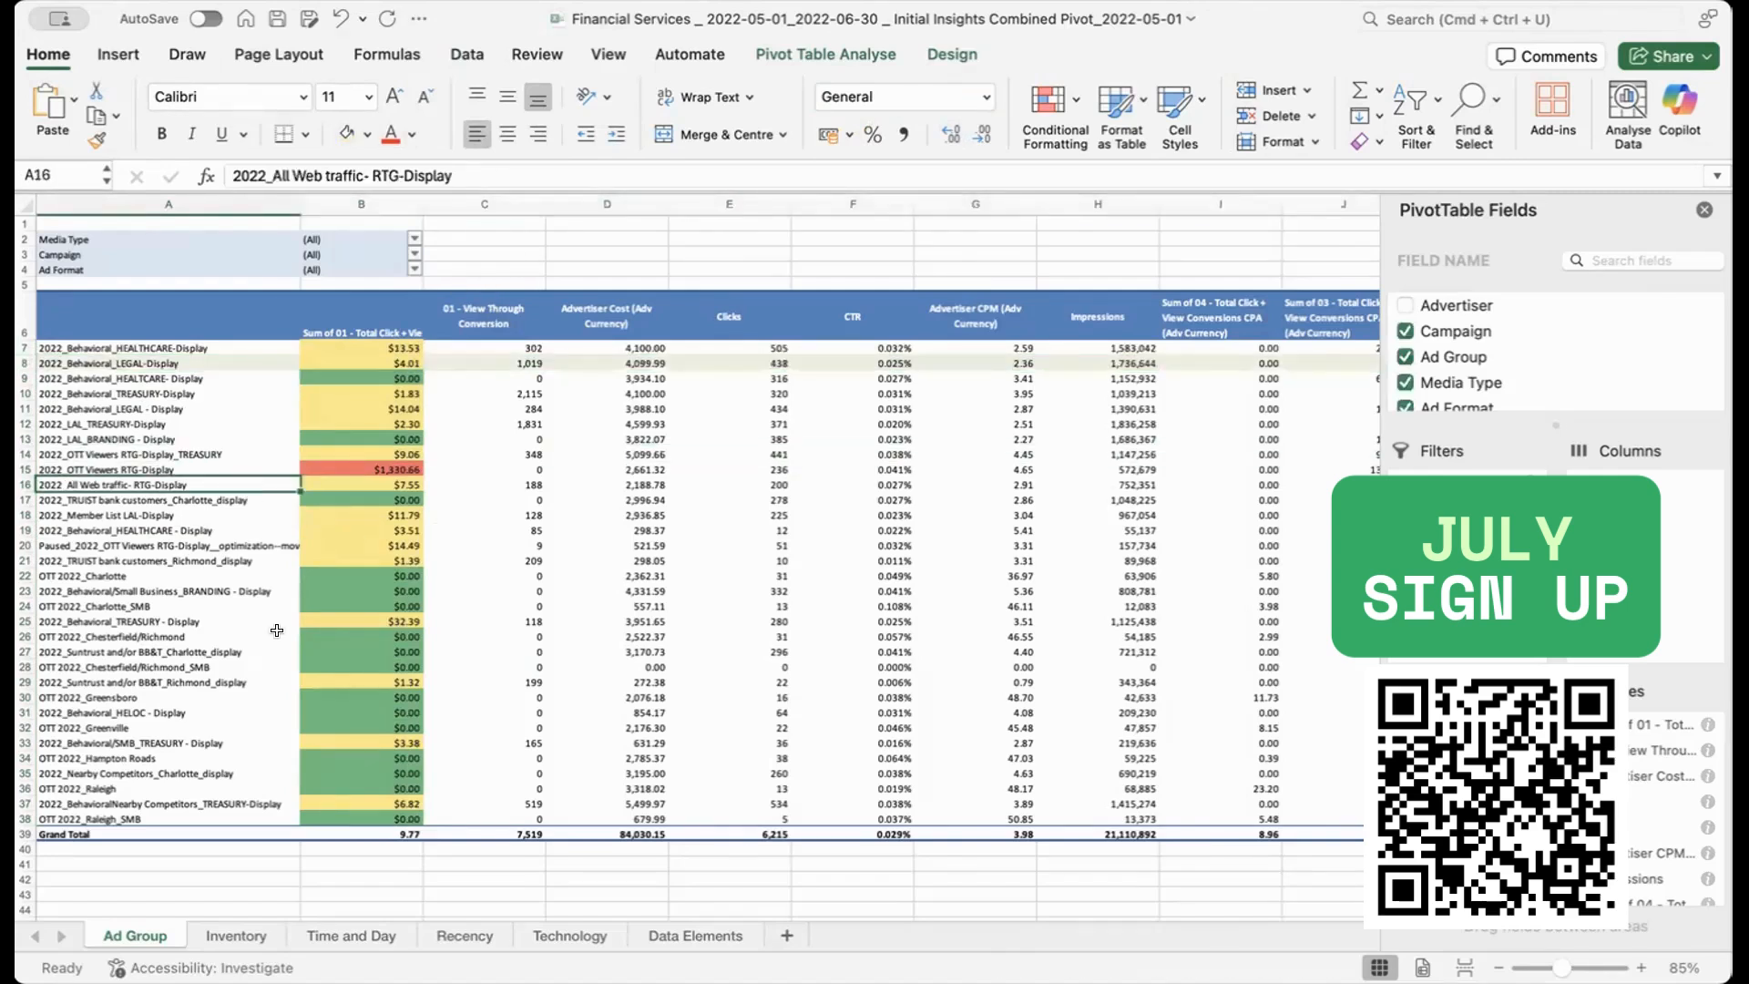
pyautogui.click(339, 525)
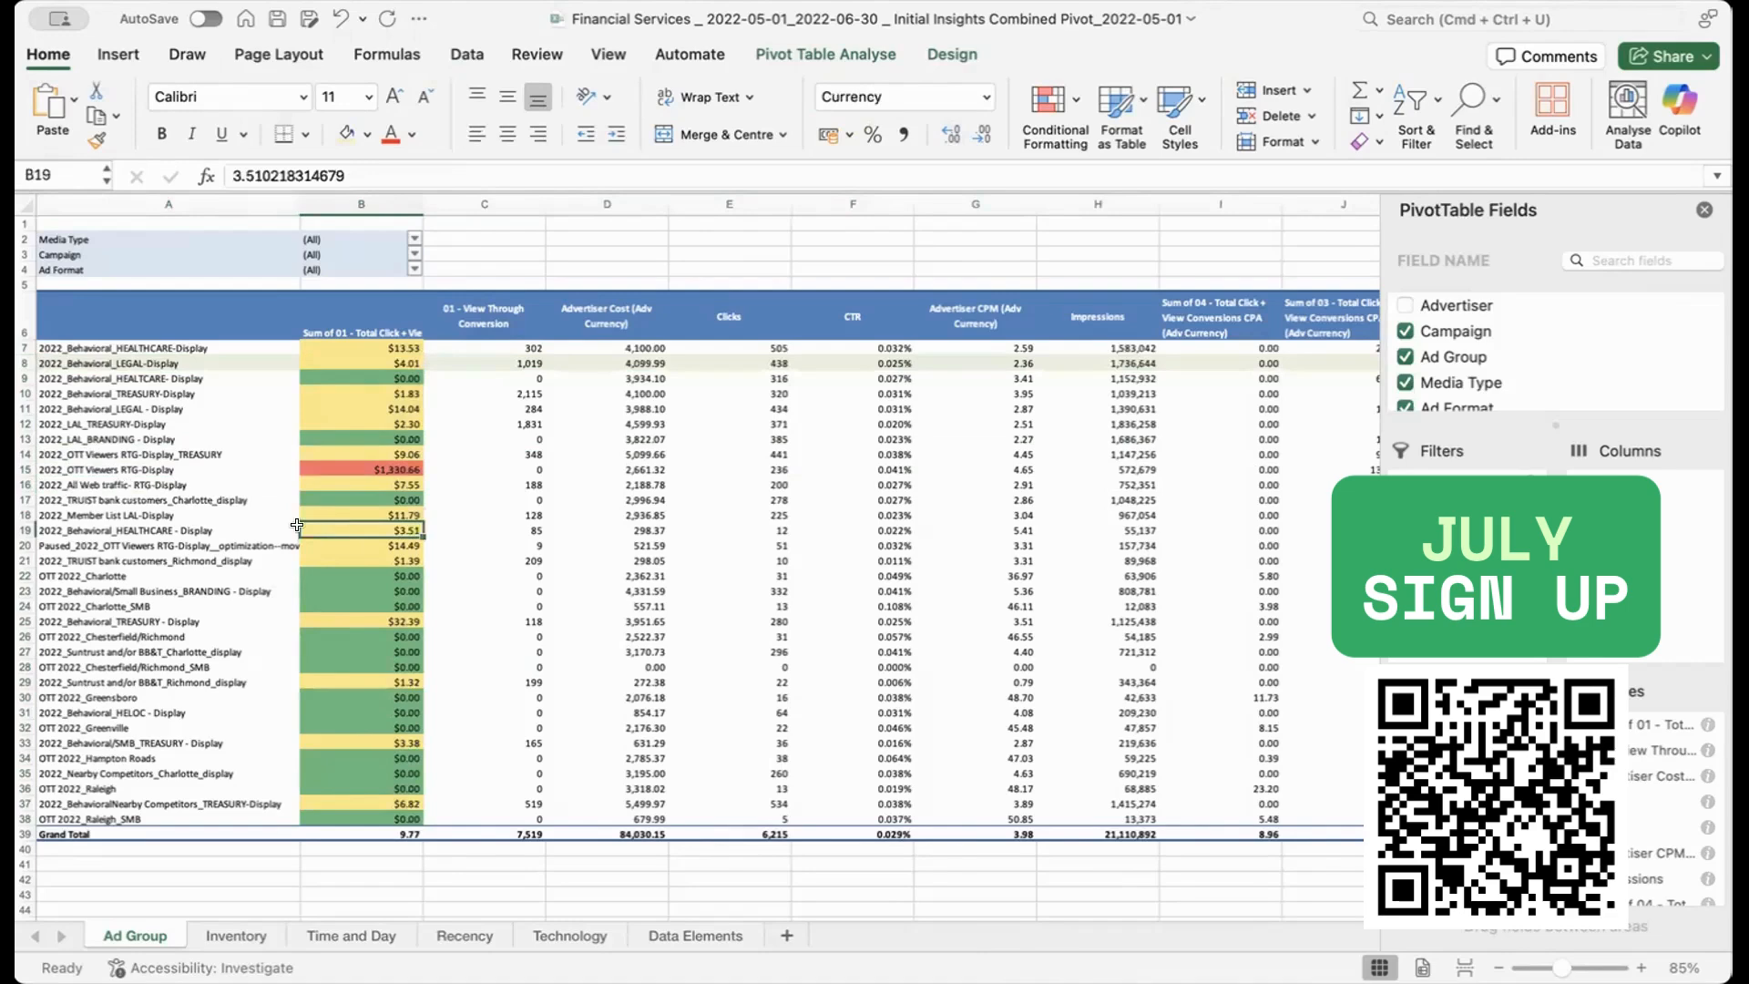
pyautogui.click(25, 530)
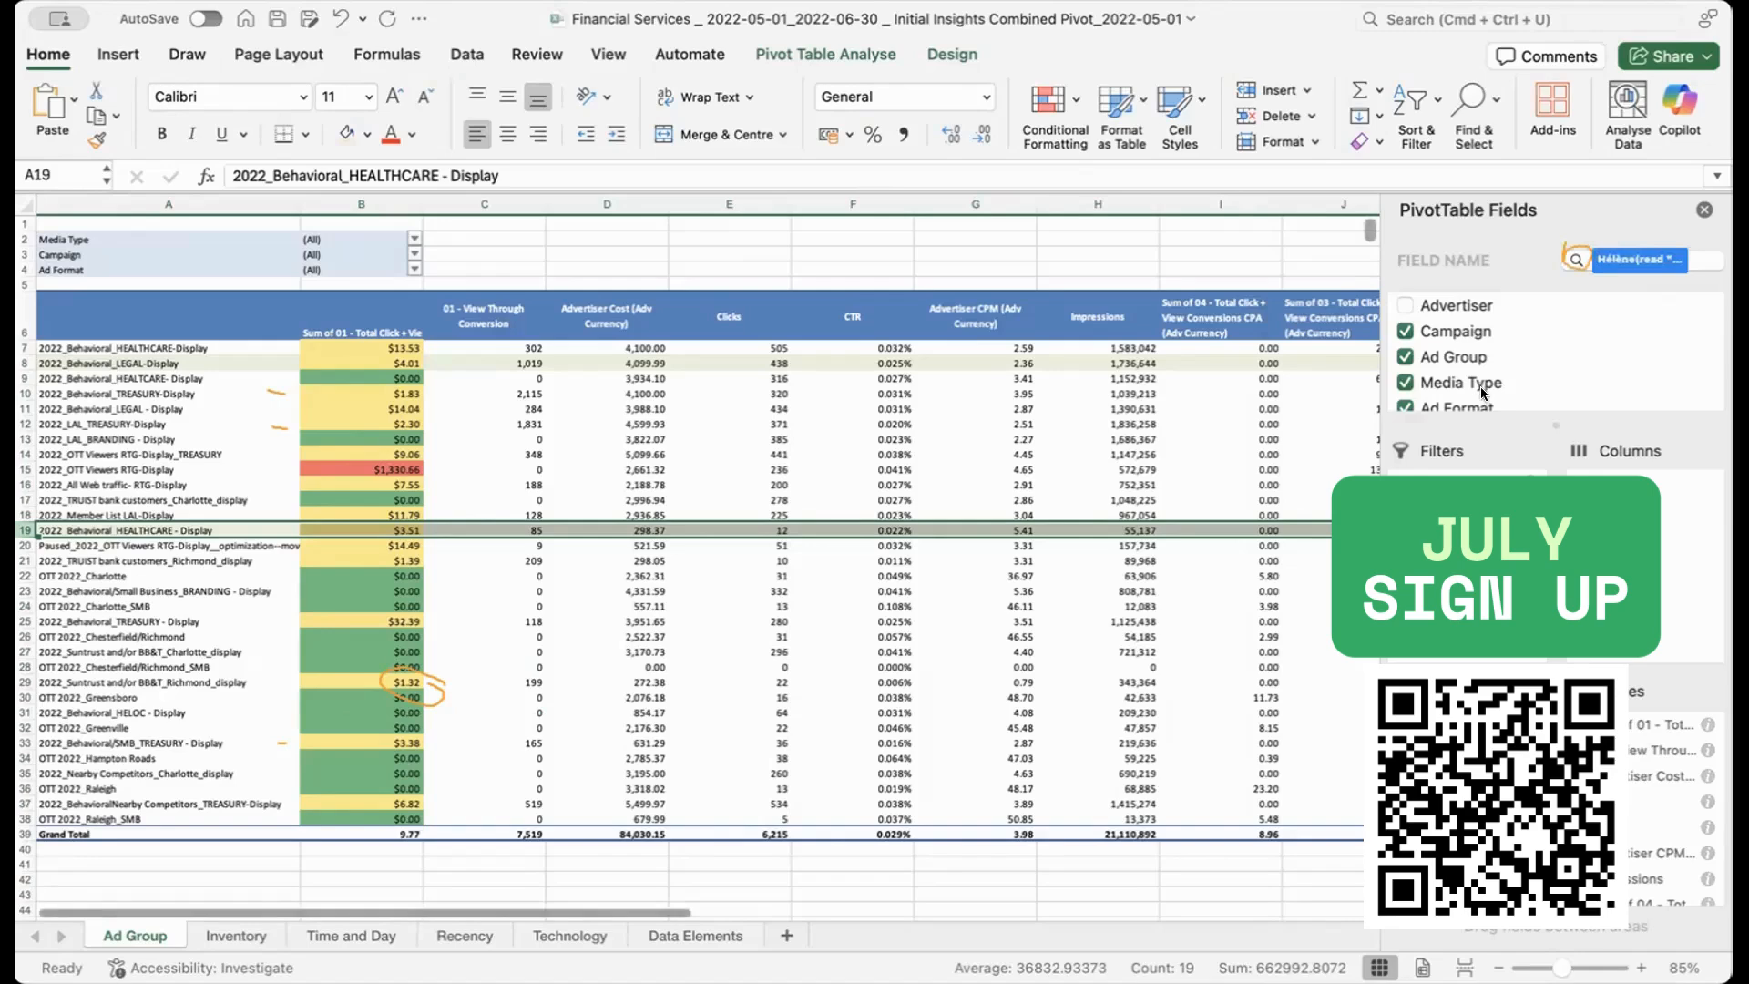
# Step: Filter the PivotTable field list with the search text "convers"
pyautogui.click(1630, 255)
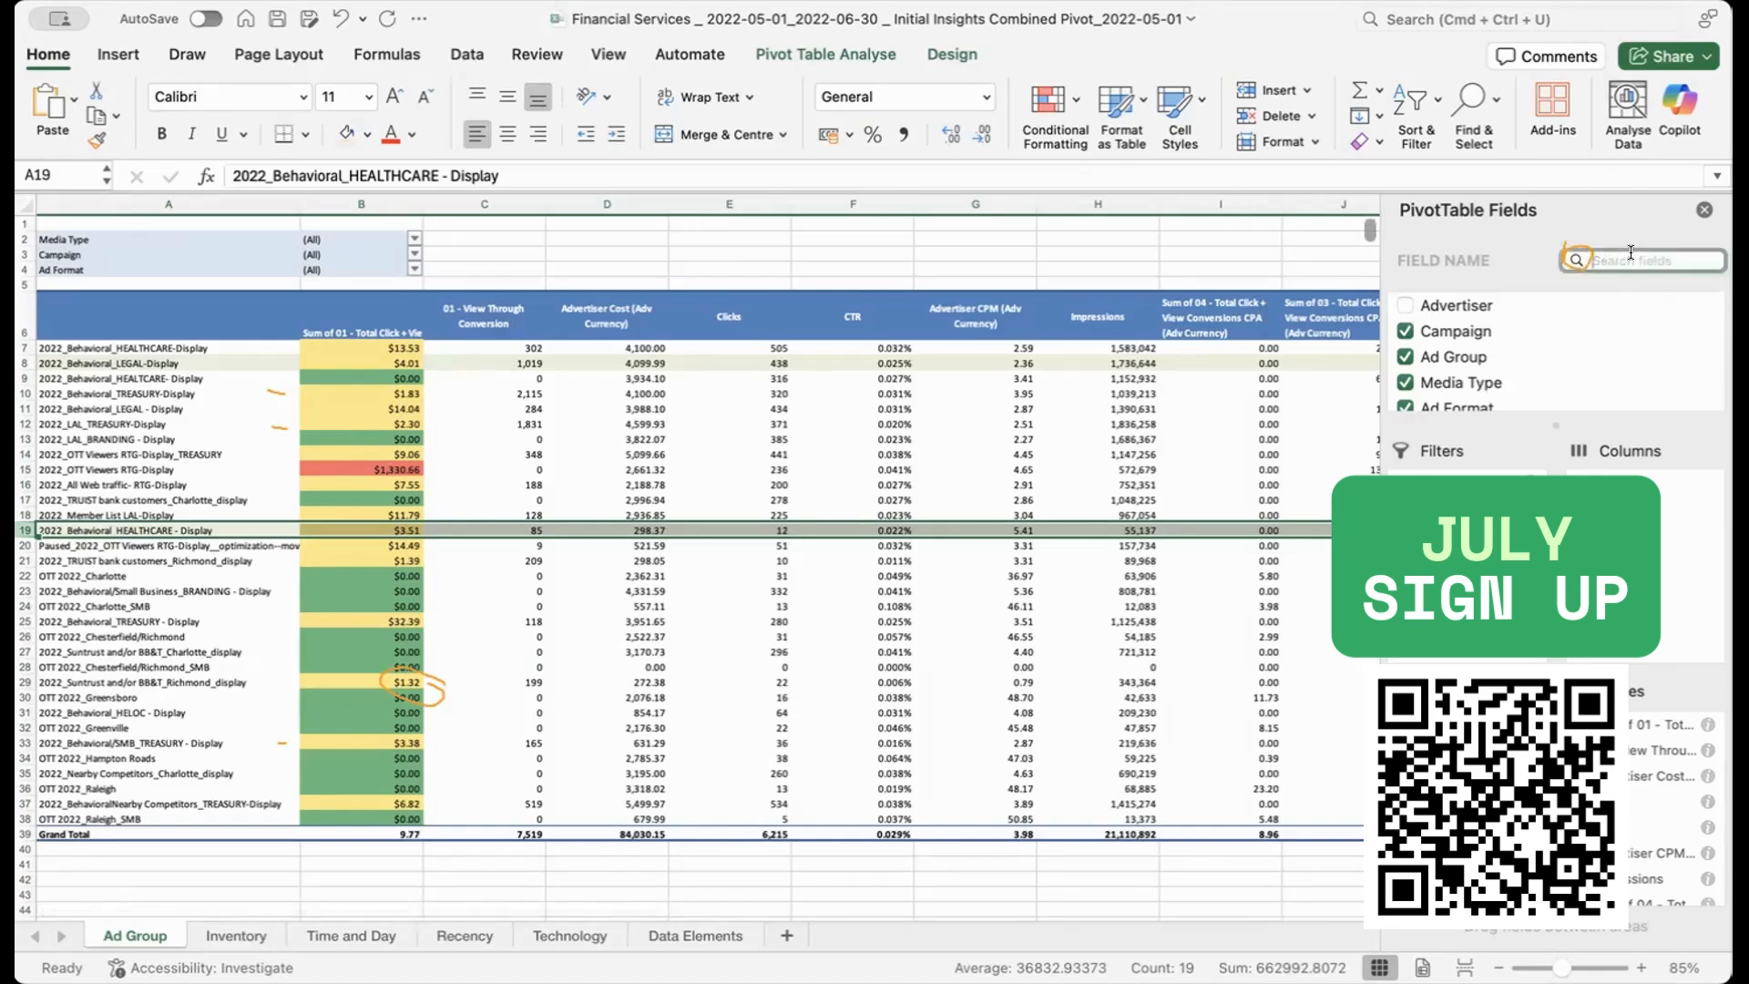
pyautogui.write('coversion')
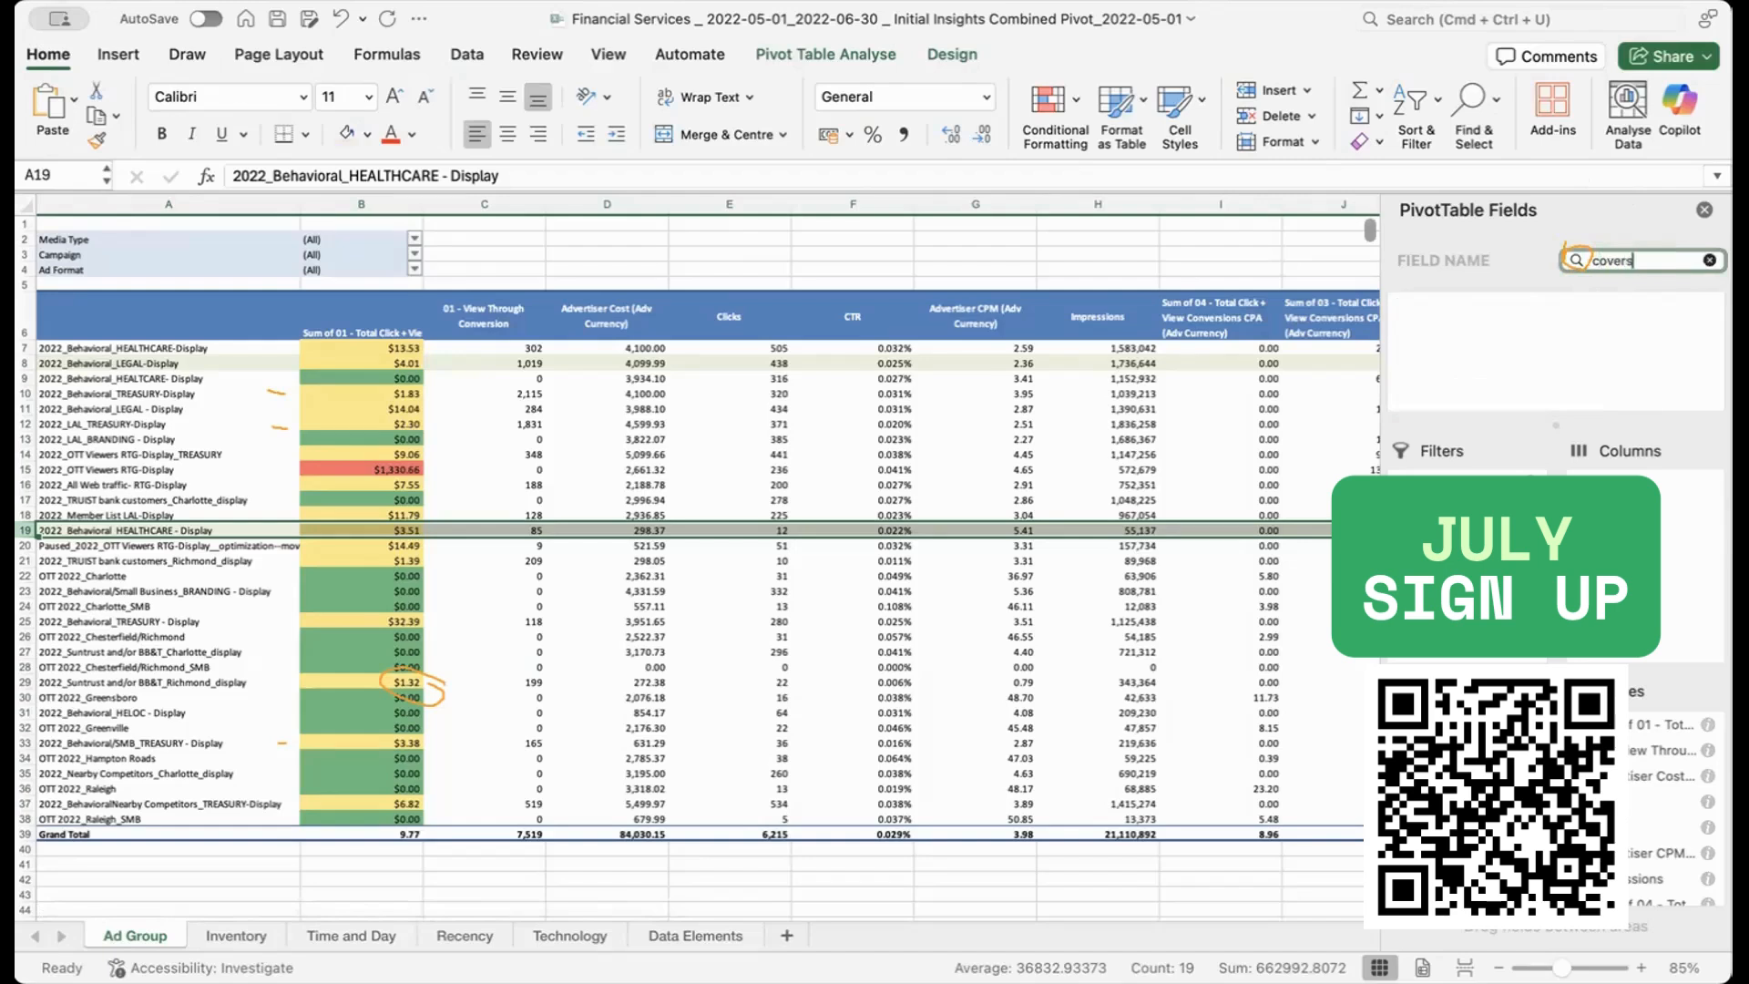
pyautogui.press('BackSpace')
pyautogui.press('BackSpace')
pyautogui.press('BackSpace')
pyautogui.press('BackSpace')
pyautogui.press('BackSpace')
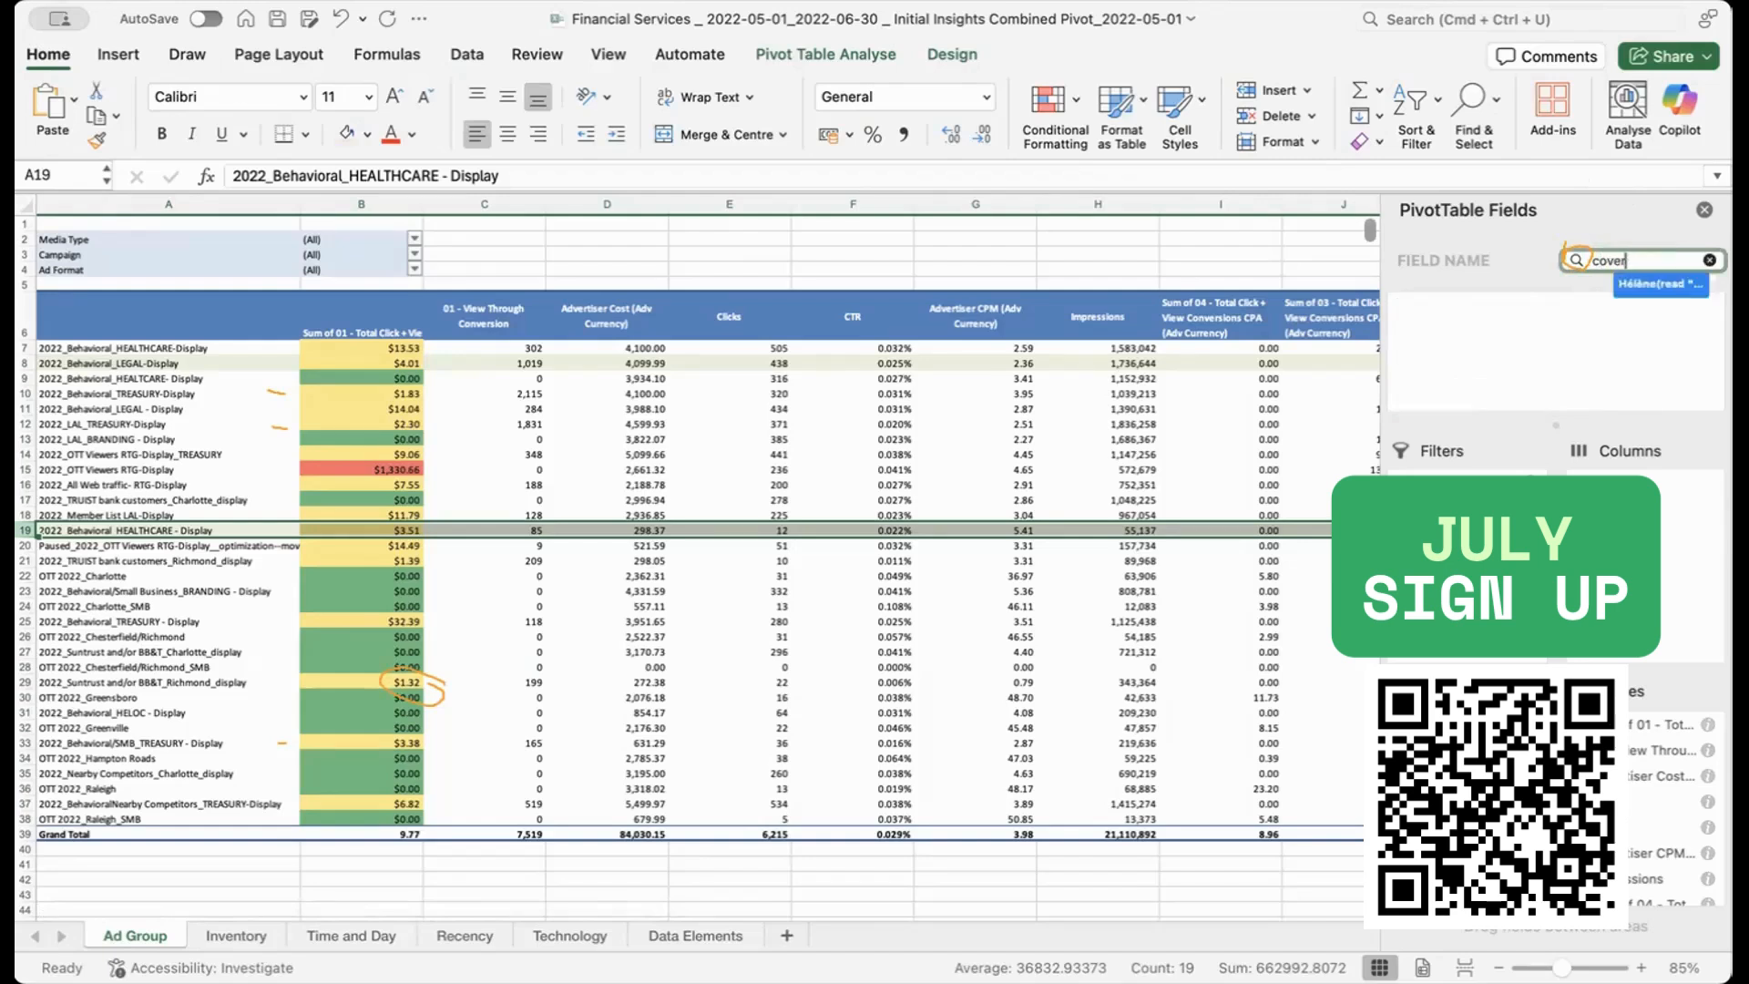
pyautogui.press('BackSpace')
pyautogui.press('BackSpace')
pyautogui.write('nvers')
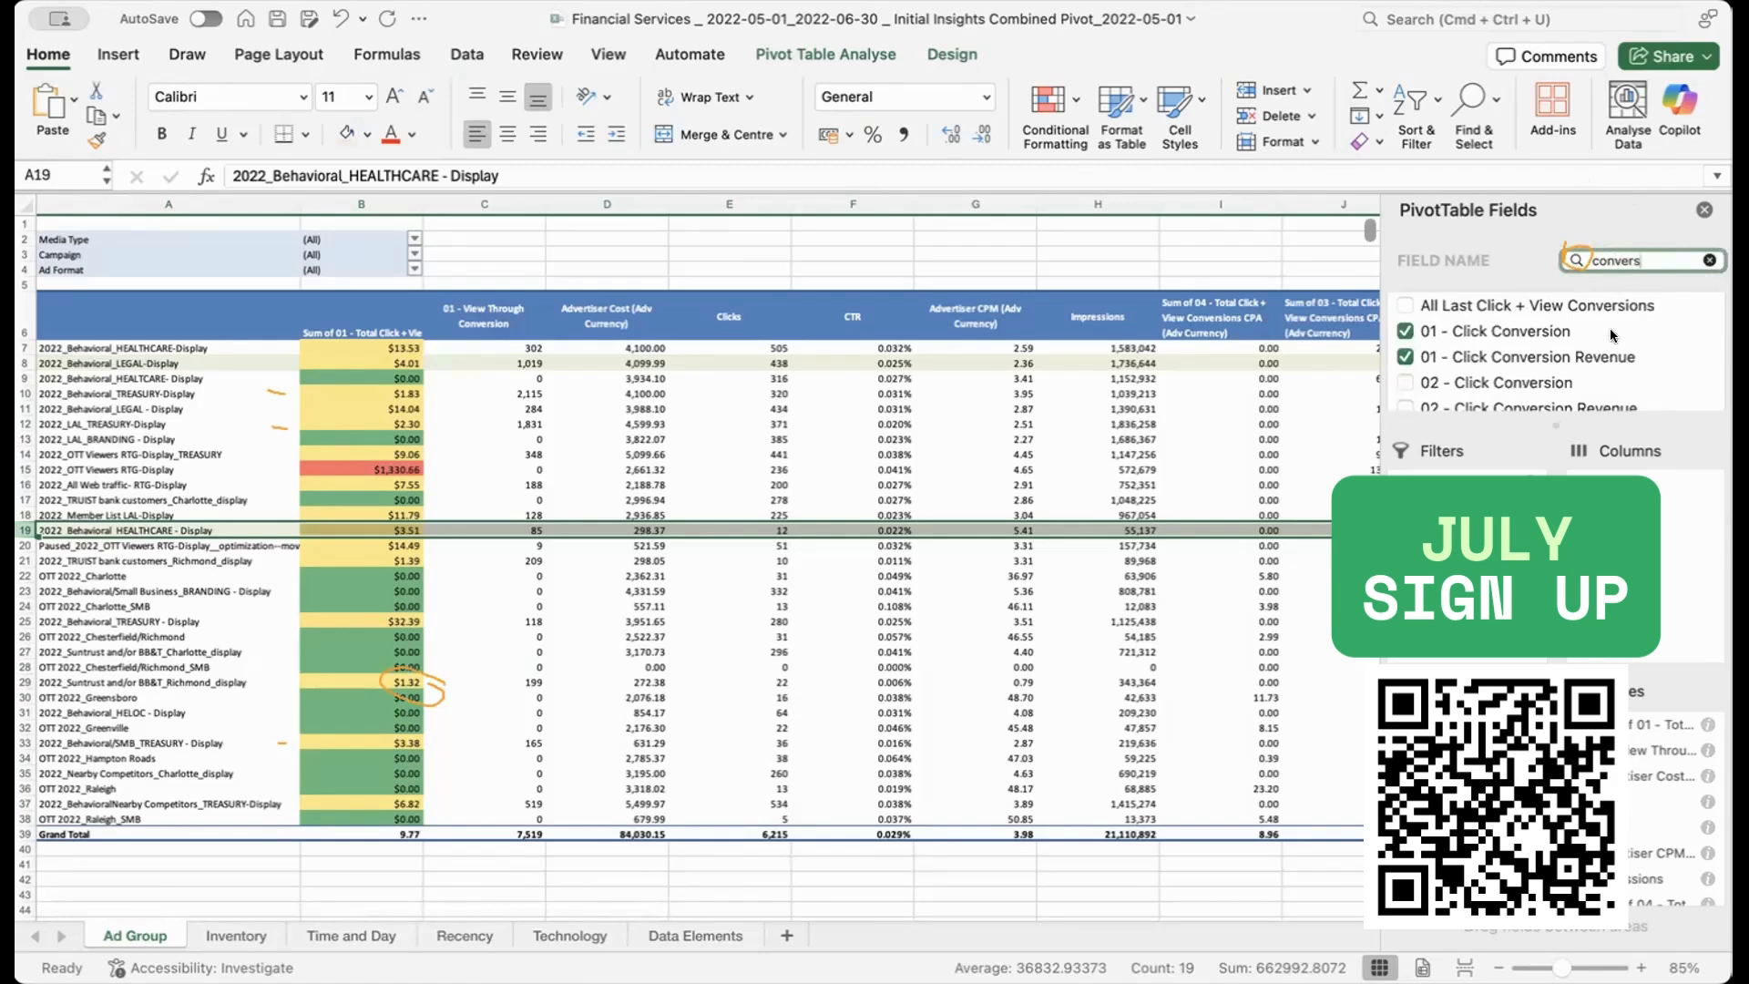
# Step: Remove the 01 - Total Click + View Conversions field and add it back as the first value column, before the CPA
pyautogui.scroll(-5, 1610, 365)
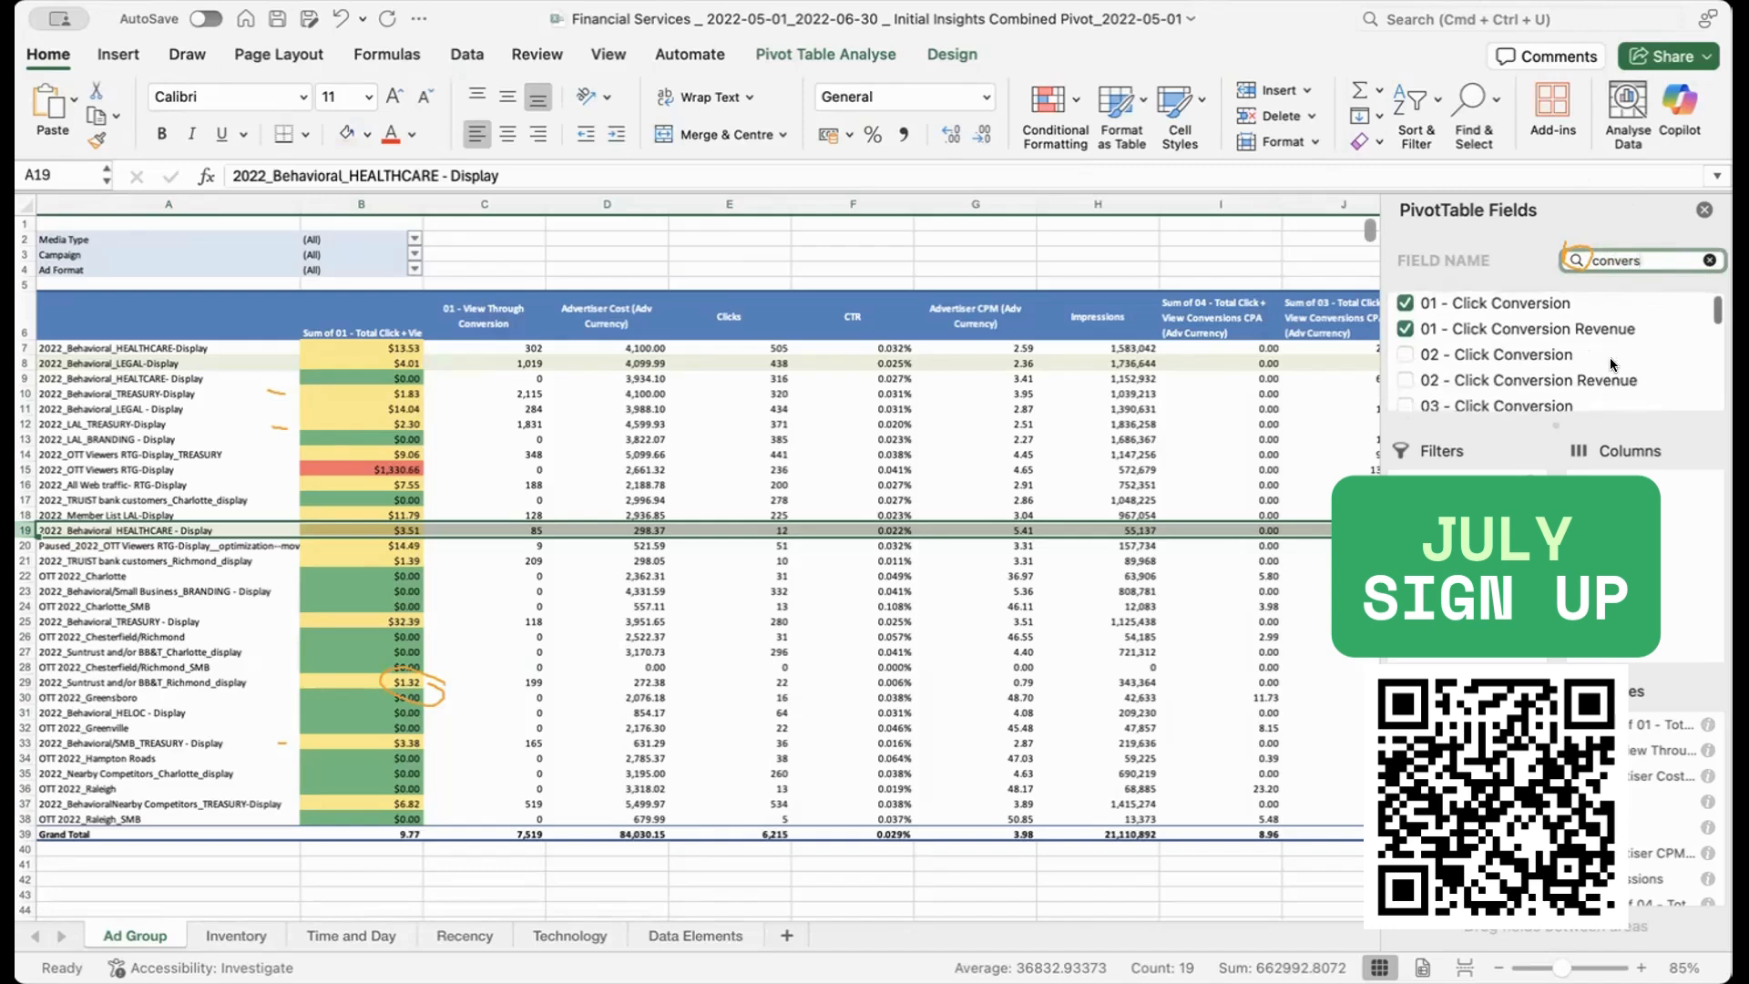
pyautogui.scroll(-5, 1610, 366)
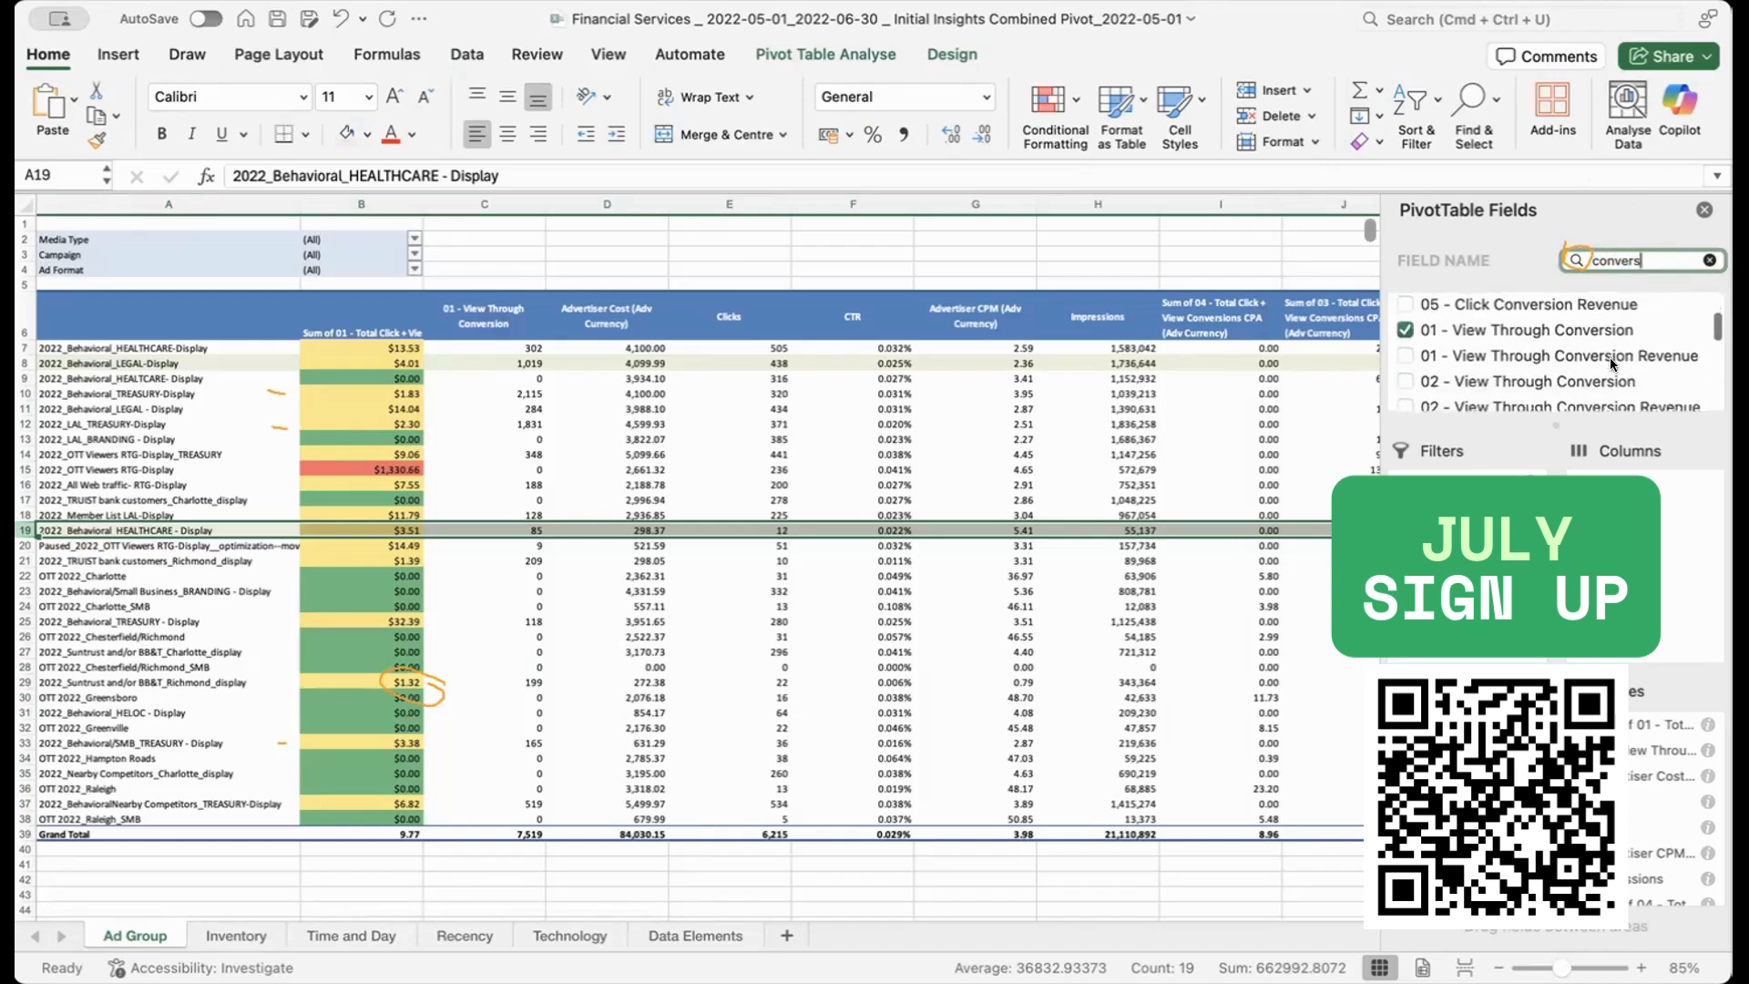
pyautogui.scroll(-5, 1609, 360)
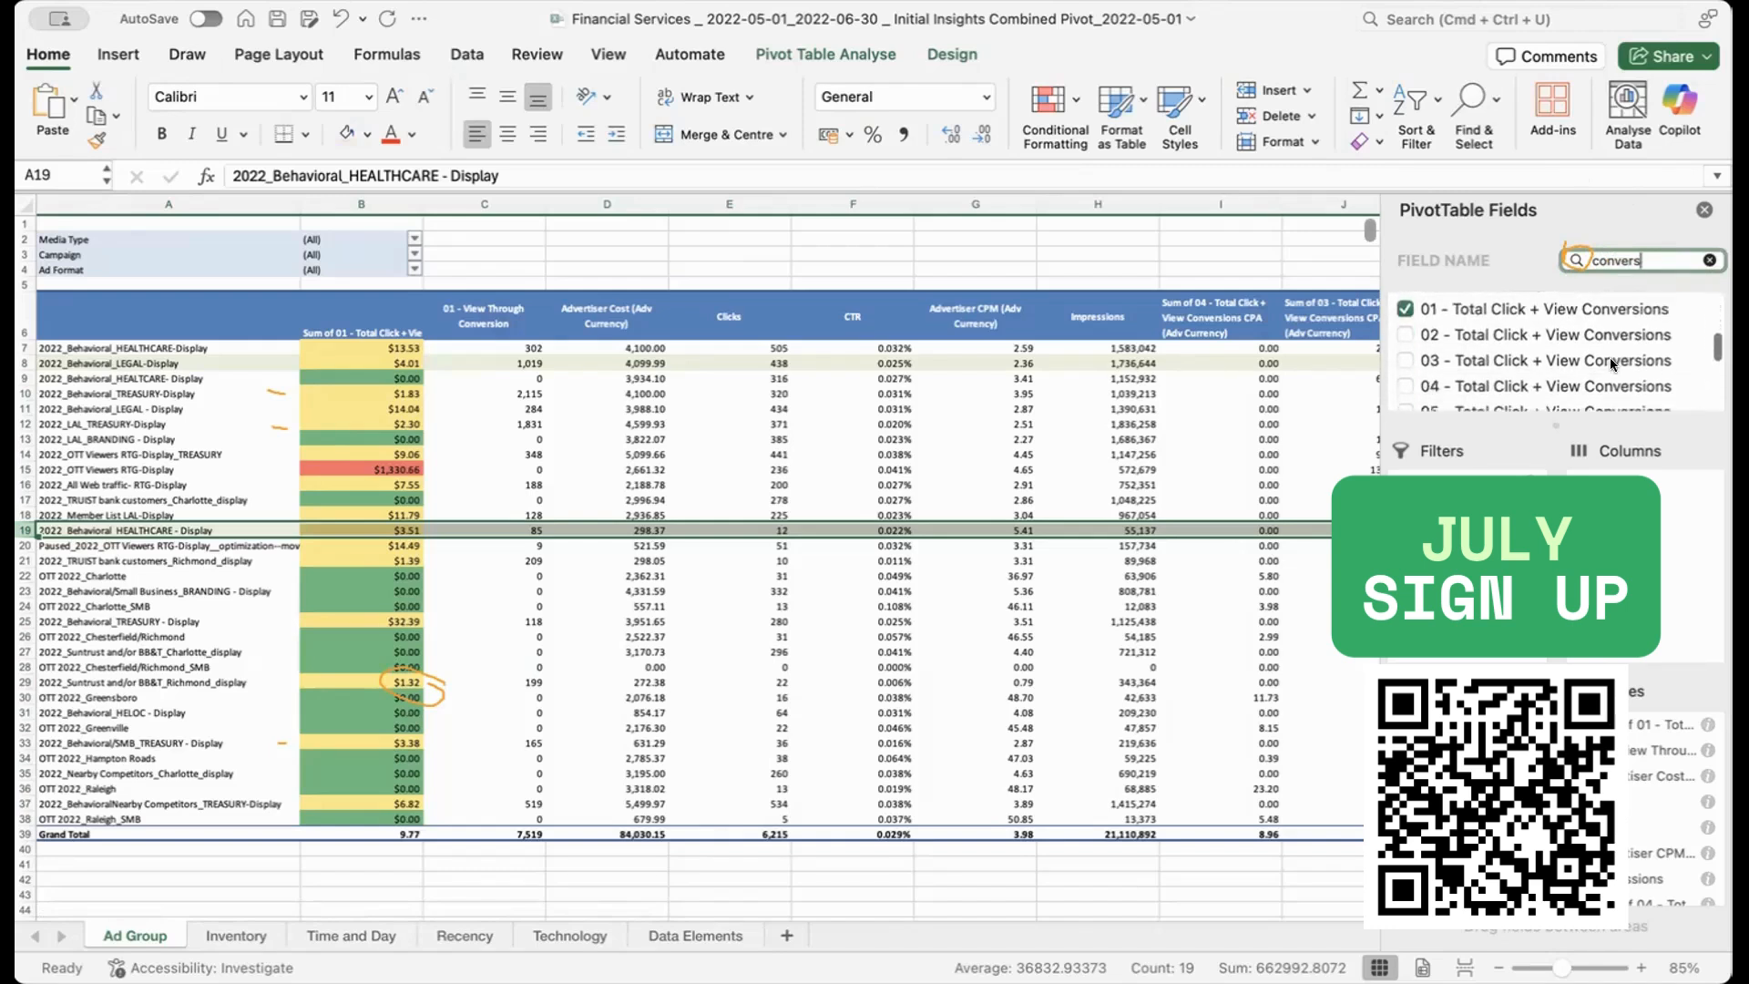
pyautogui.scroll(1, 1610, 357)
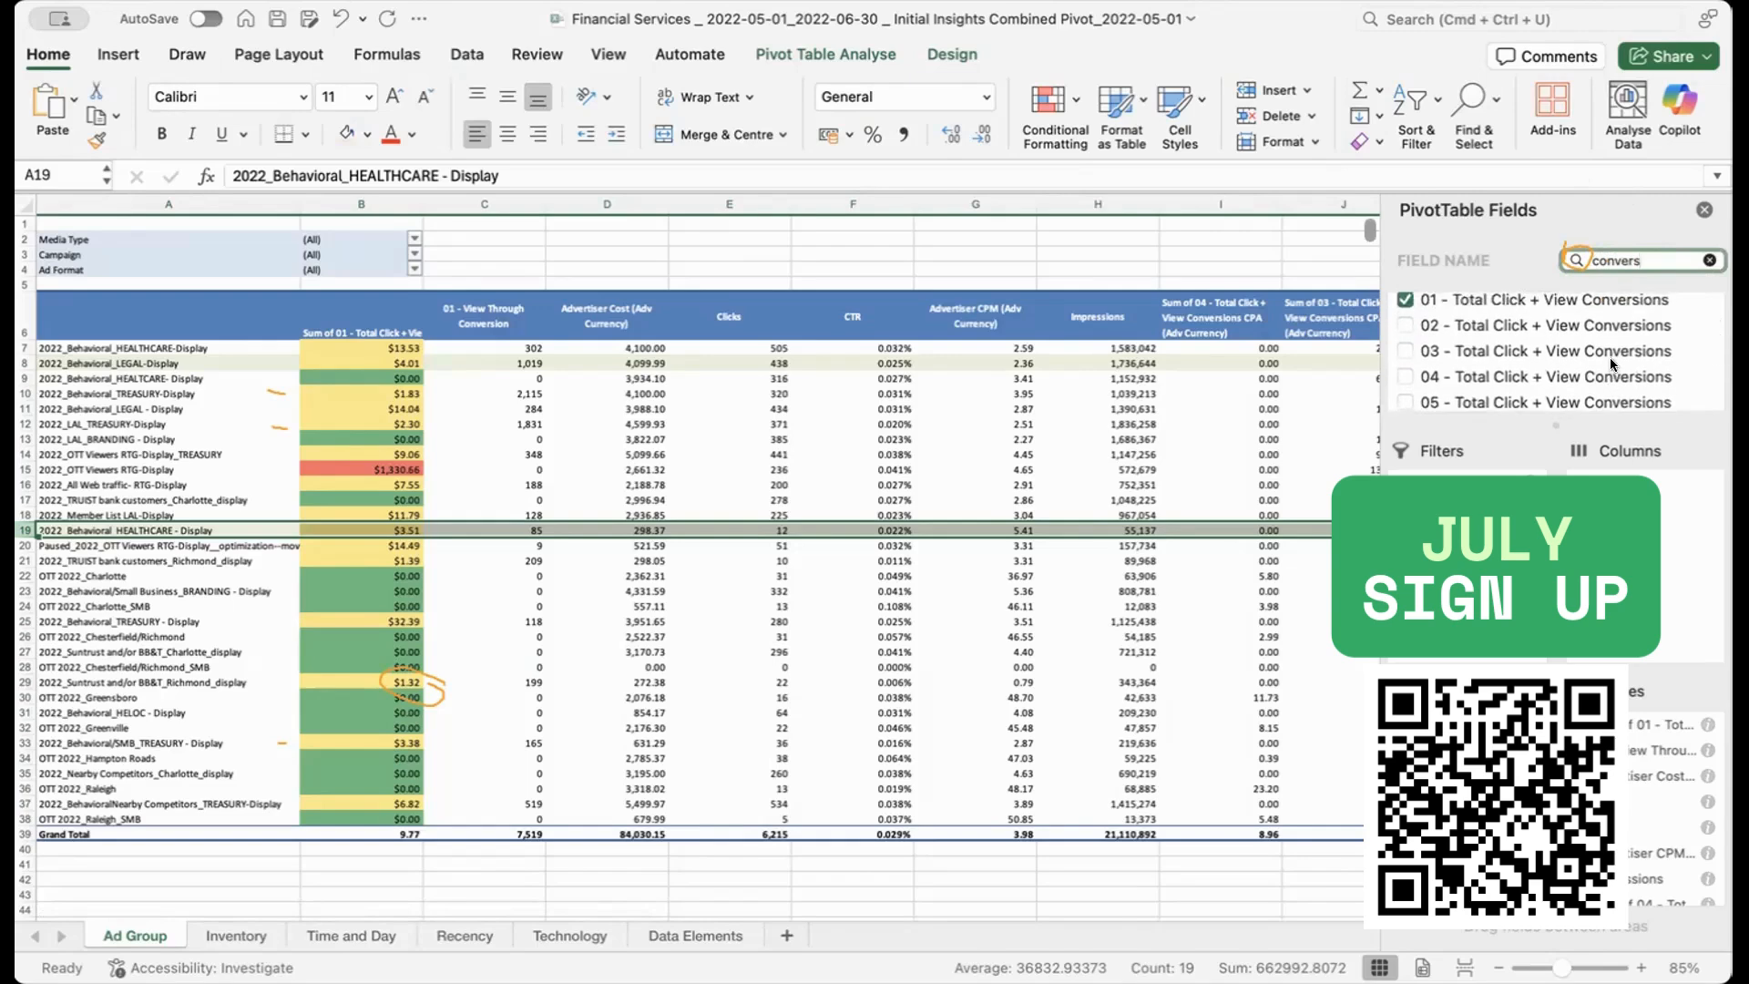
pyautogui.click(1404, 301)
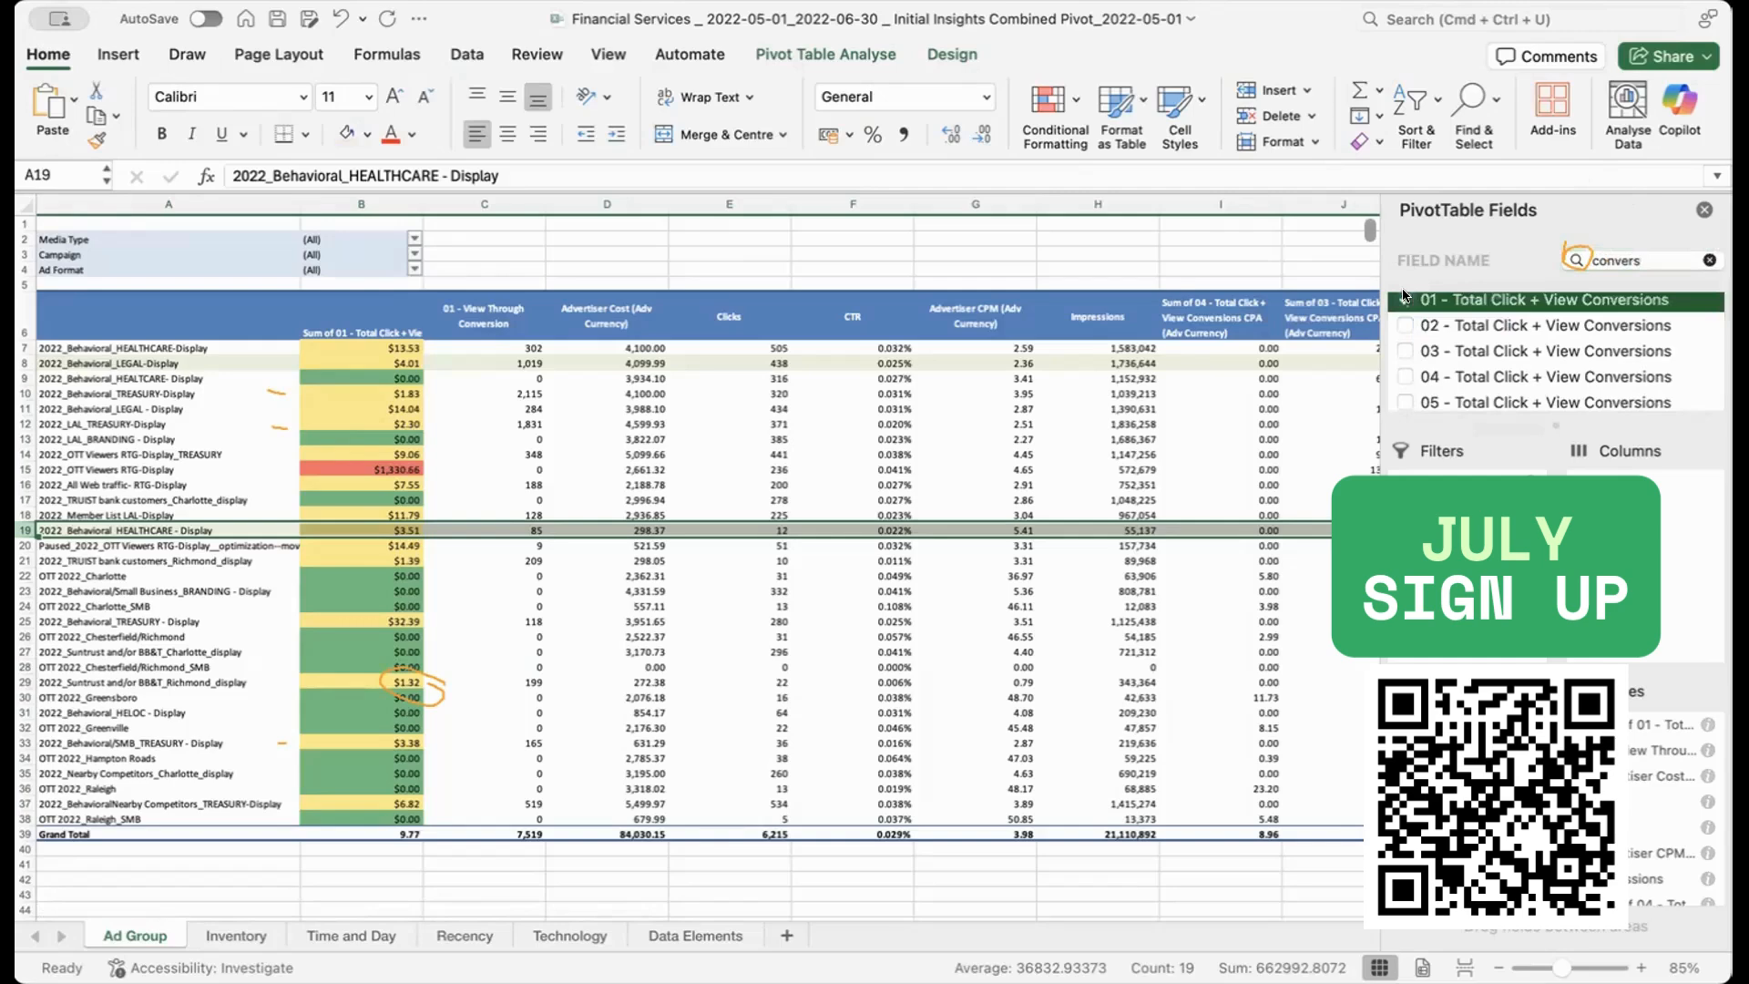
pyautogui.click(1405, 306)
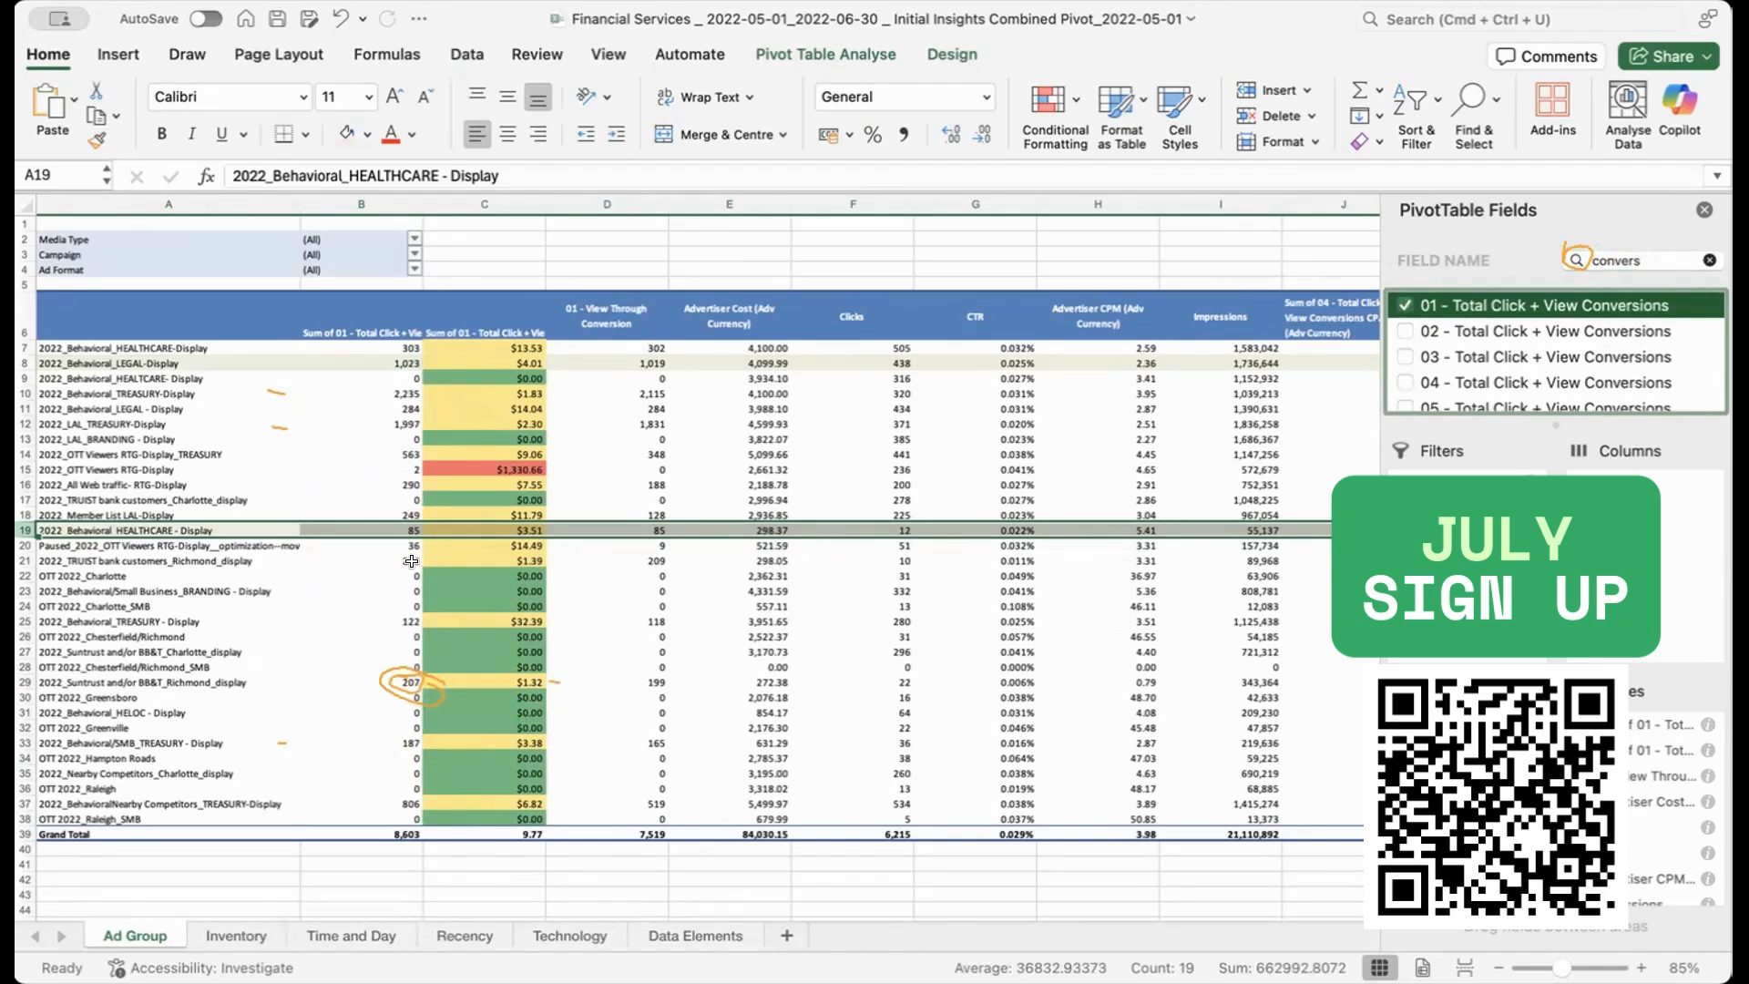
# Step: Remove the 01 - Click Conversion field and add it back as the first value column, before total conversions
pyautogui.click(237, 682)
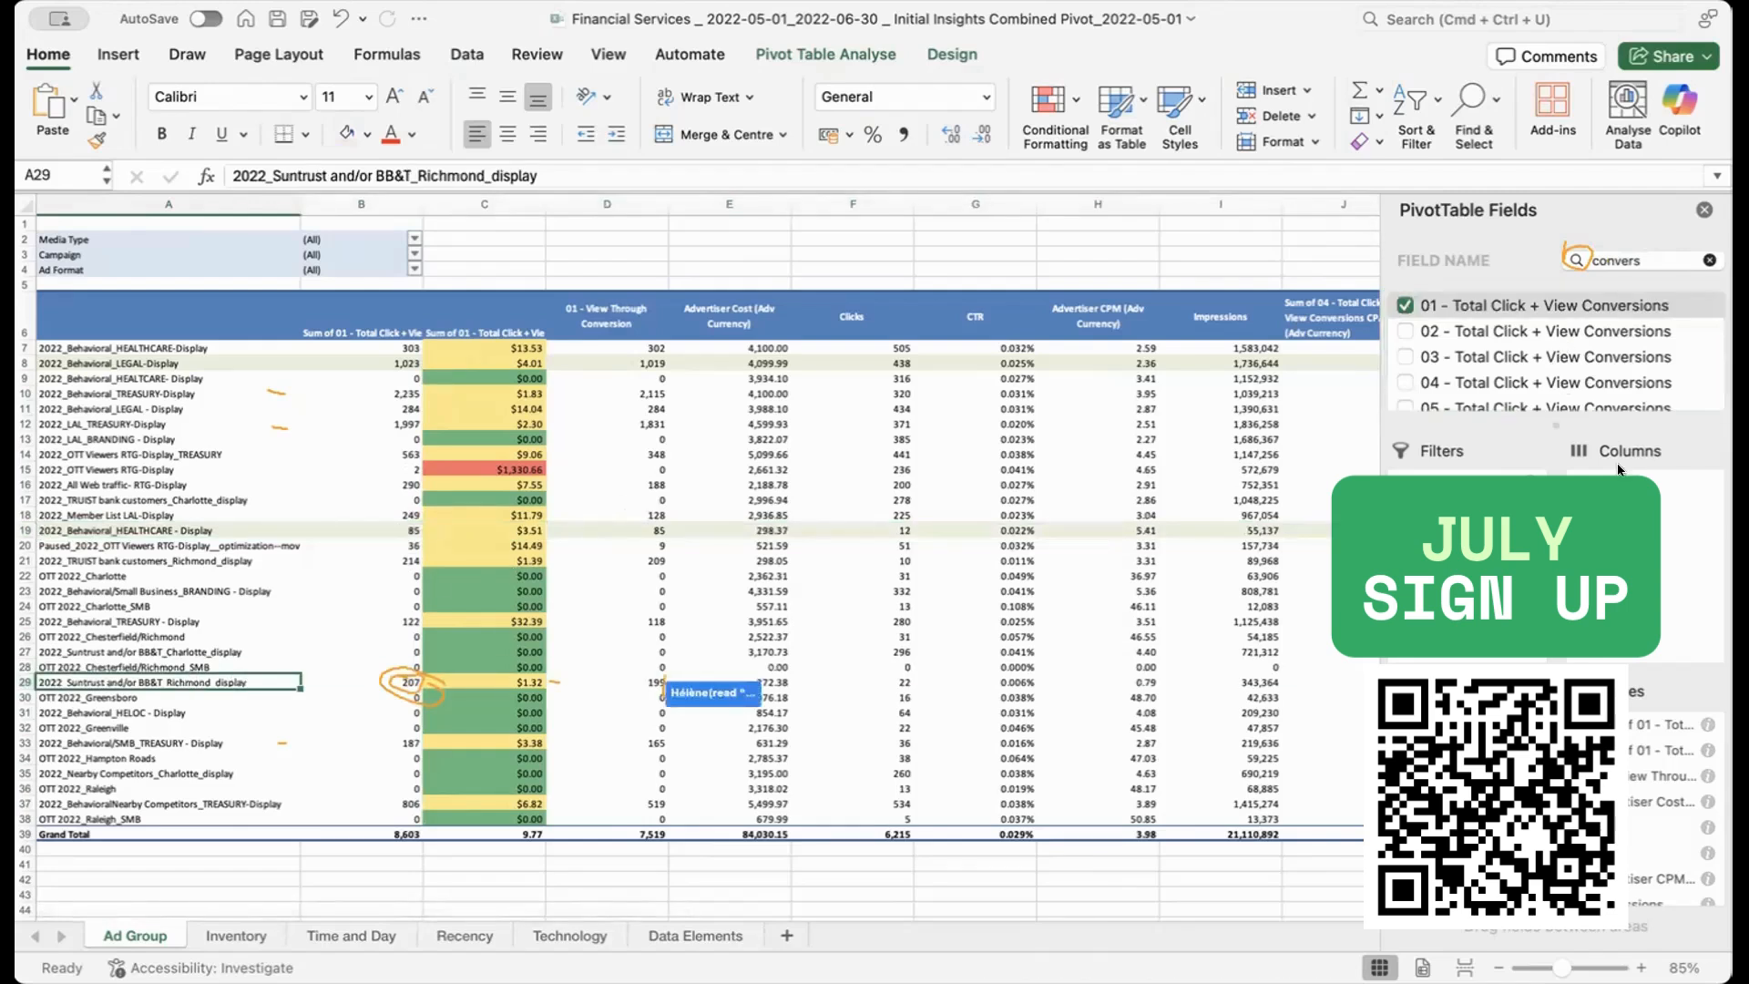
pyautogui.scroll(-2, 1607, 382)
pyautogui.scroll(-4, 1606, 382)
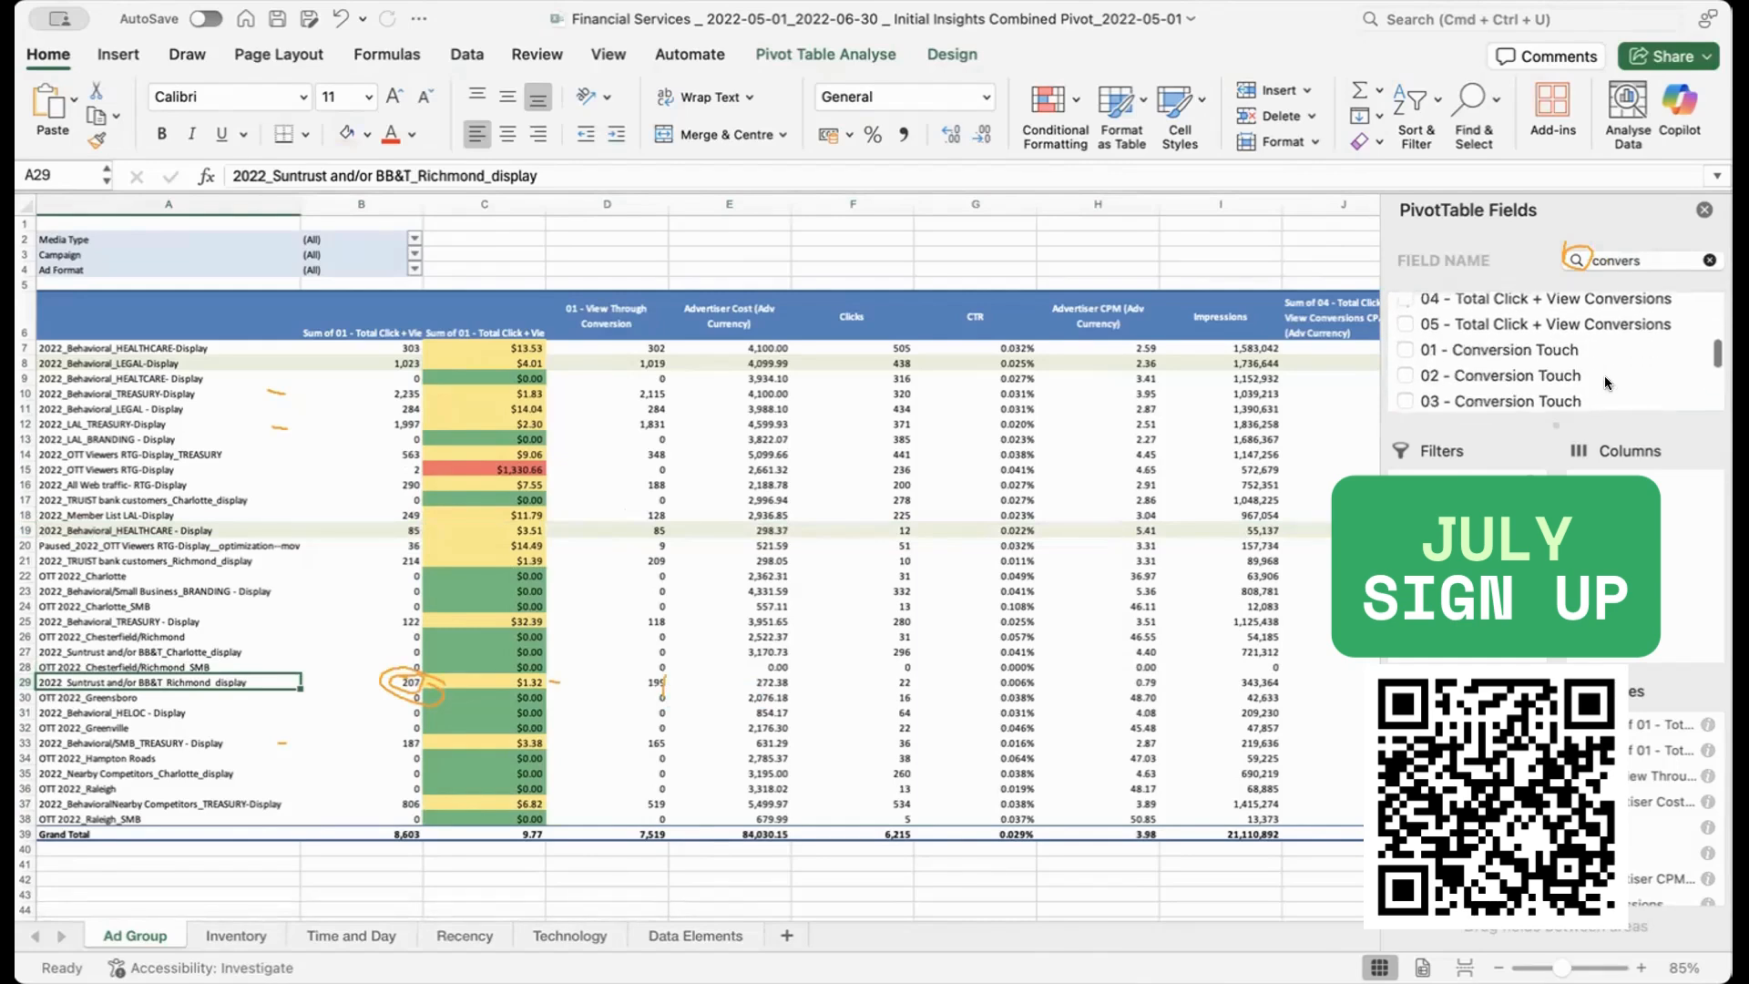
pyautogui.scroll(6, 1606, 383)
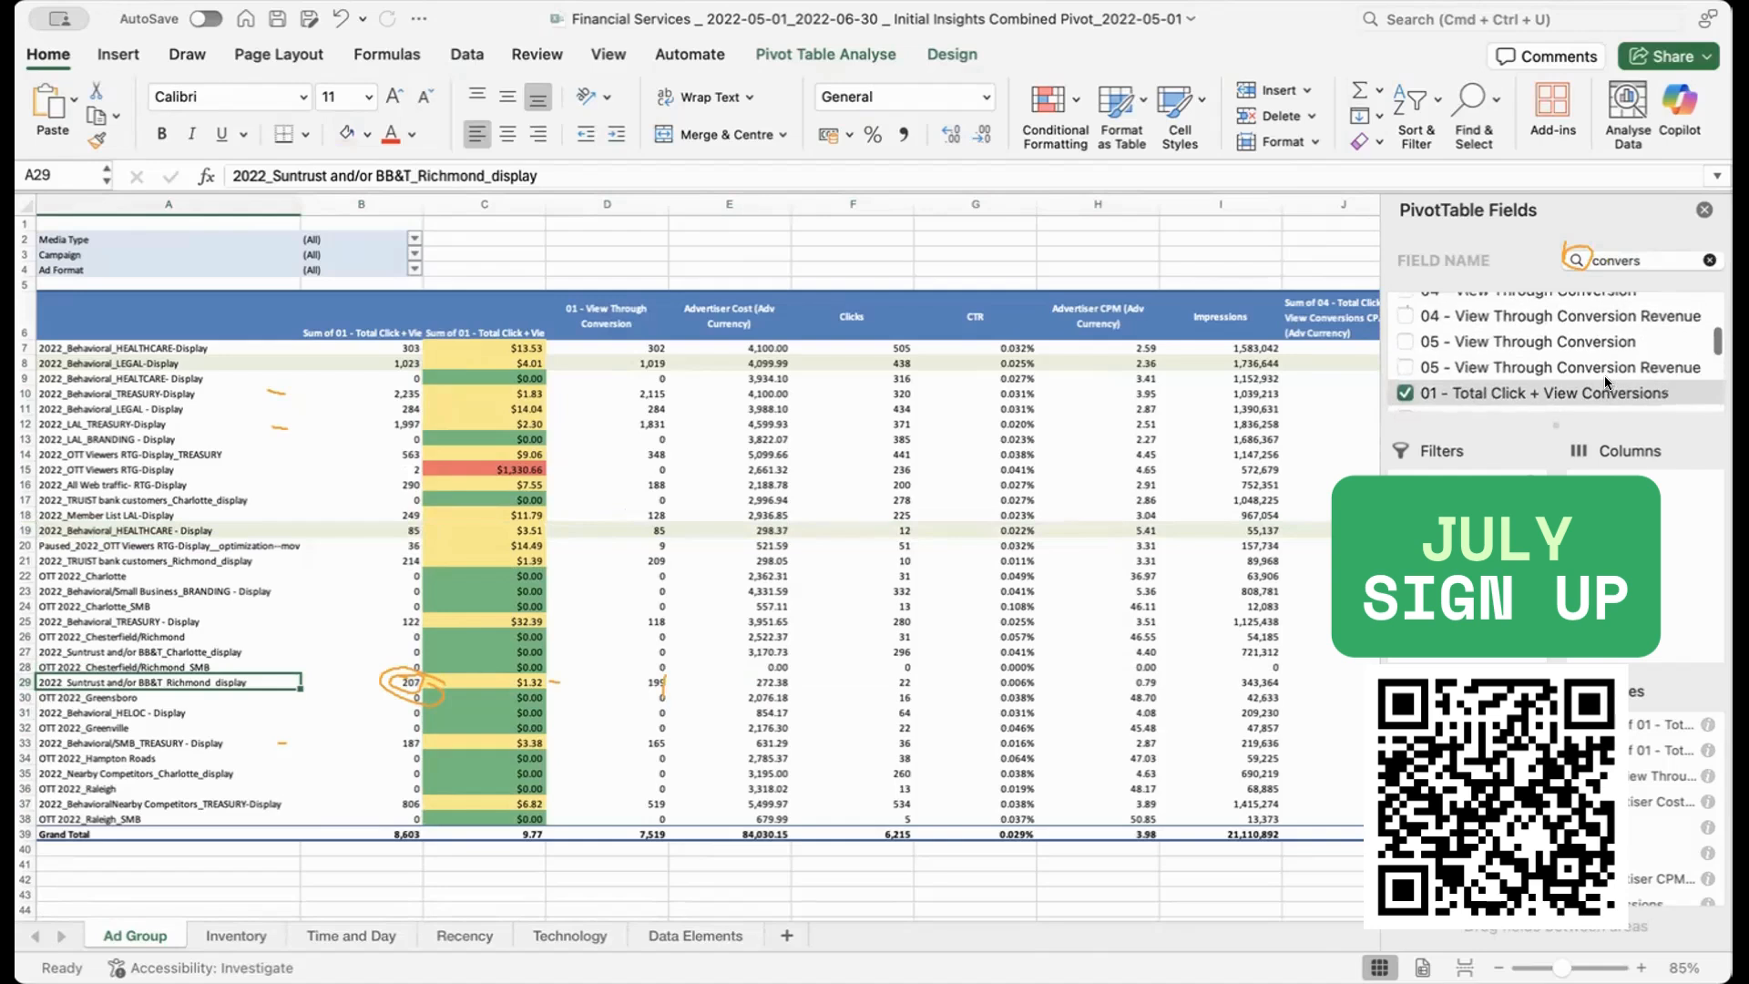
pyautogui.scroll(-1, 1604, 375)
pyautogui.scroll(5, 1521, 387)
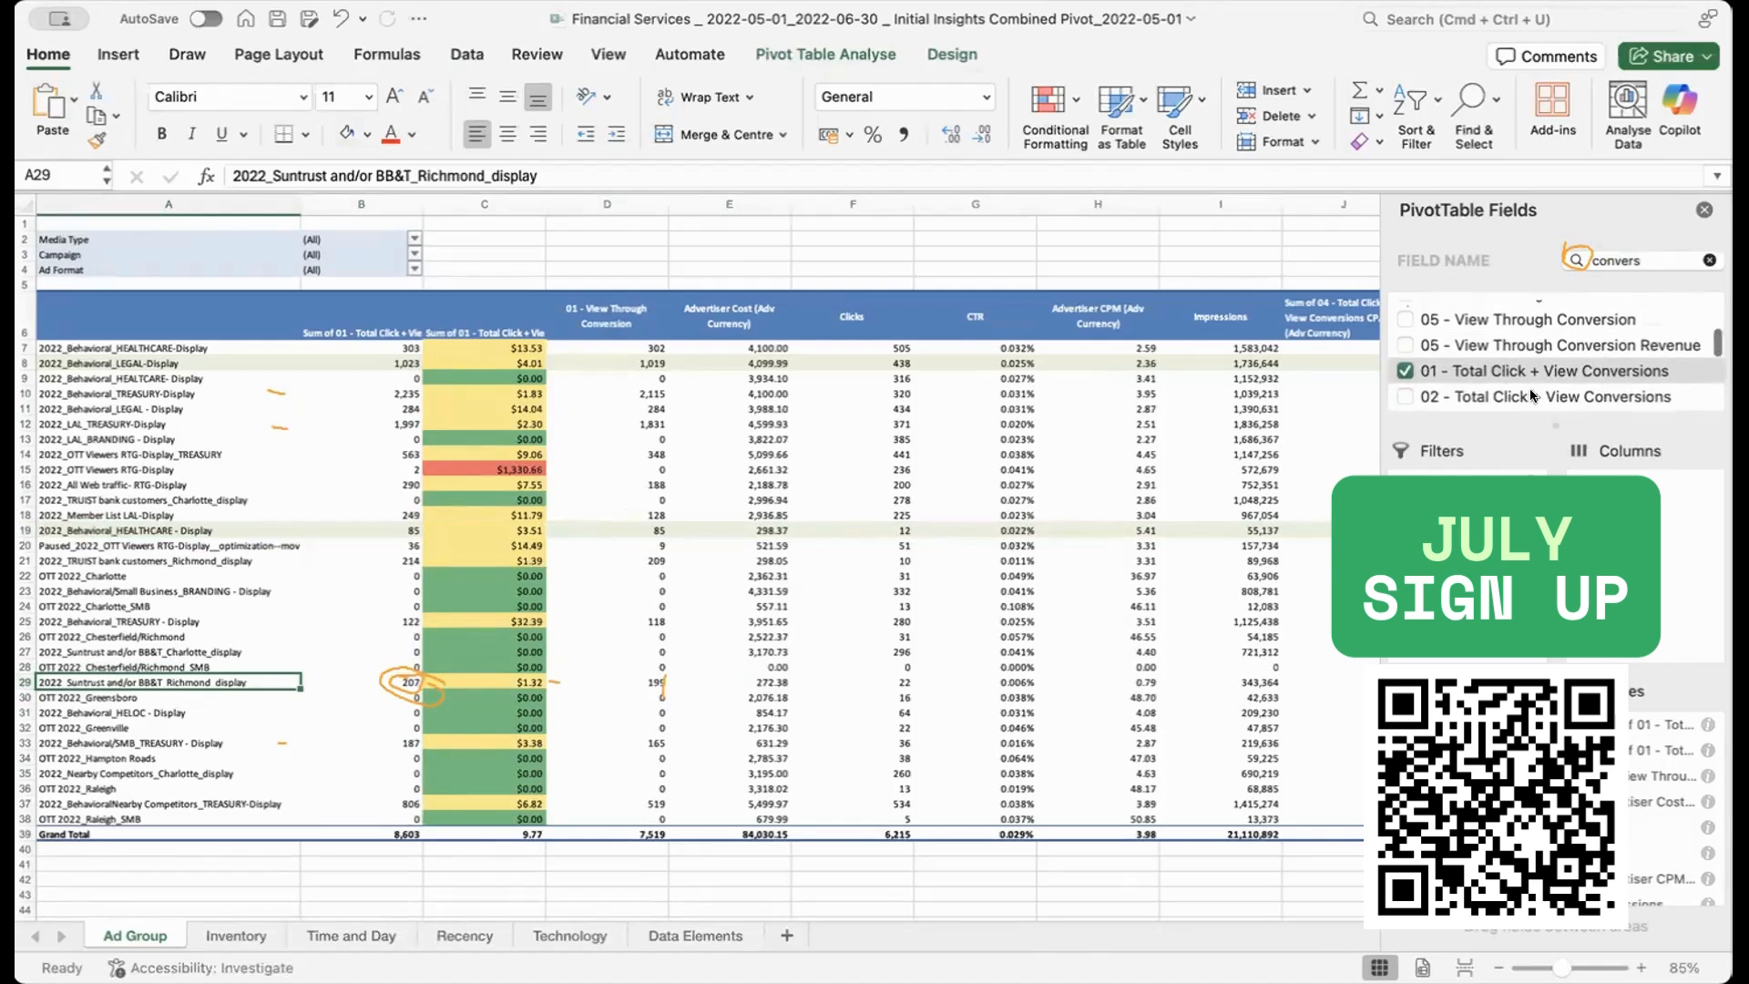
pyautogui.scroll(4, 1530, 394)
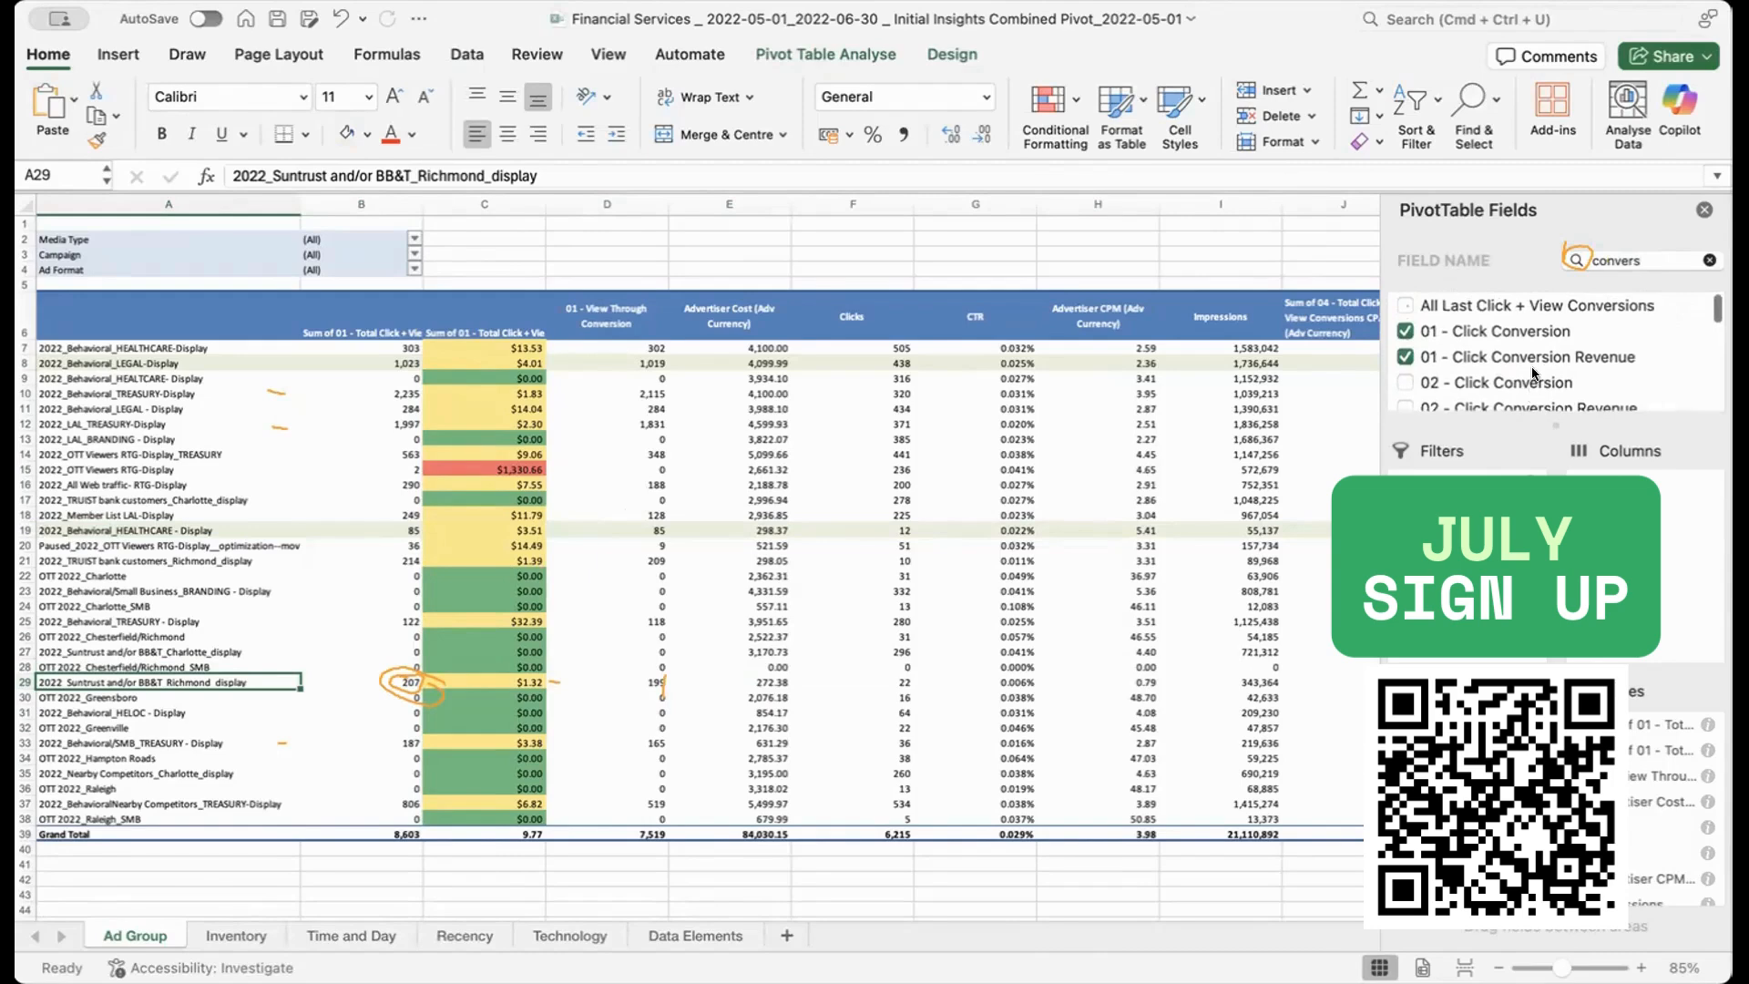
pyautogui.click(1404, 333)
pyautogui.click(1403, 332)
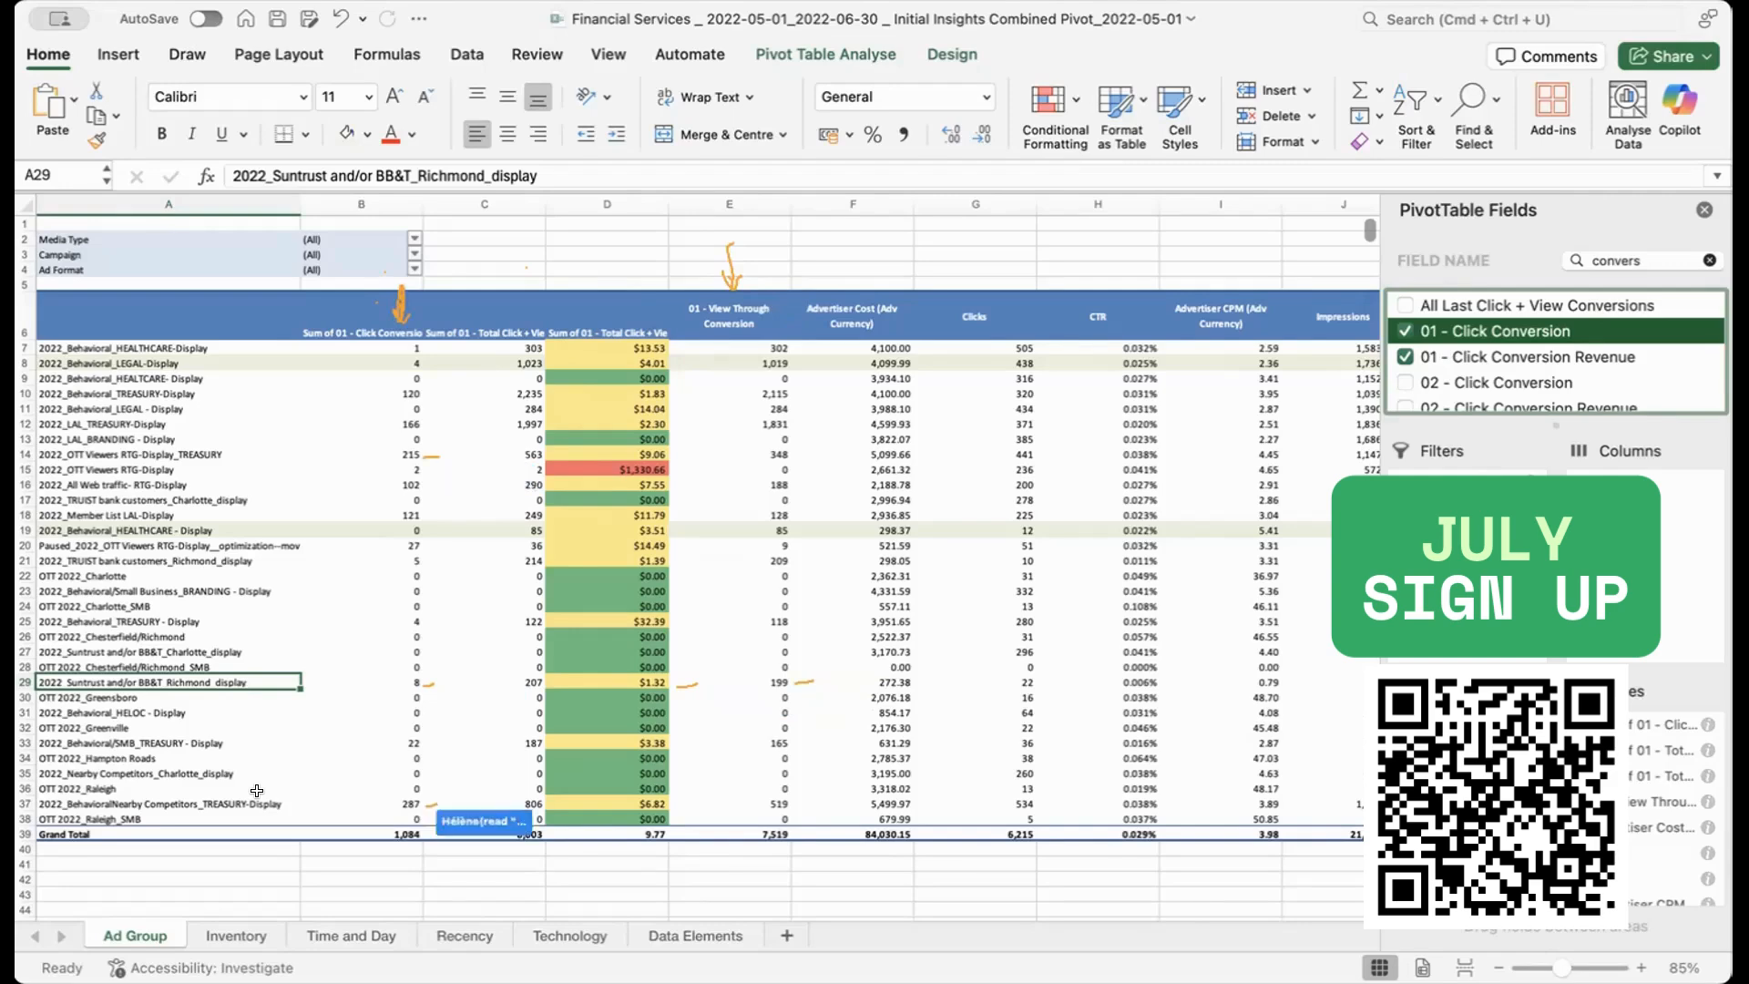
# Step: Shade the 2022_OTT Viewers RTG-Display_TREASURY row 14 with the same pale green fill
pyautogui.click(27, 803)
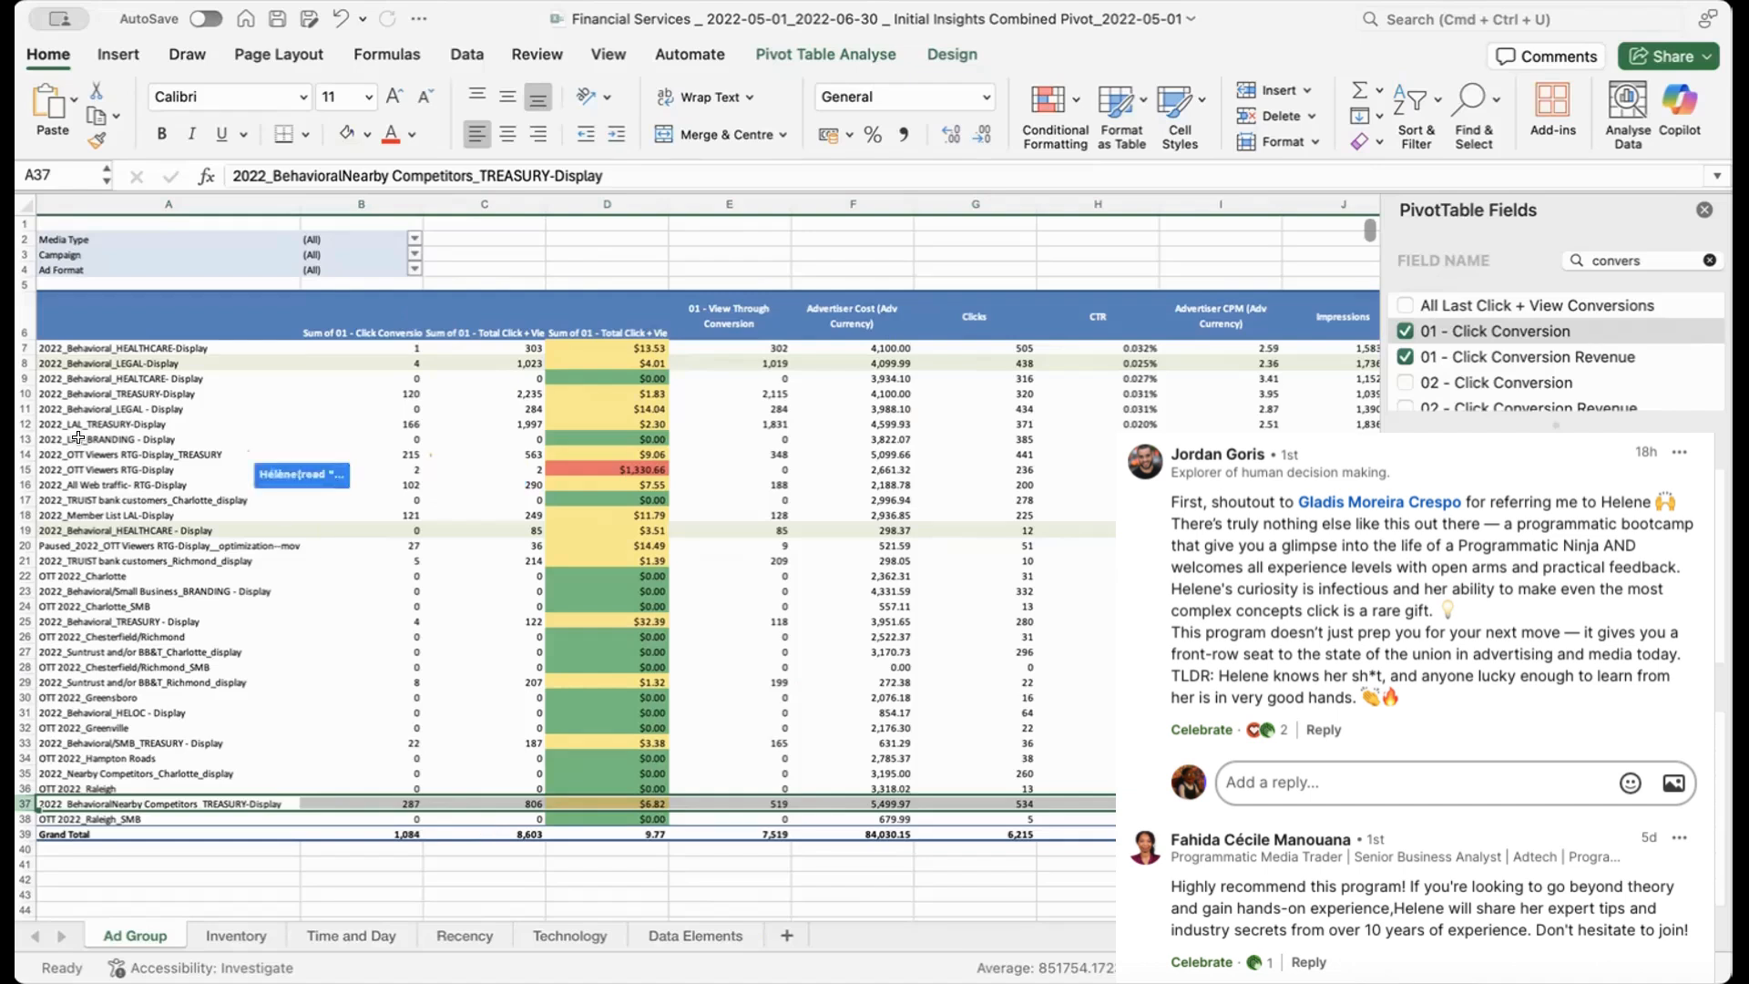
pyautogui.click(29, 448)
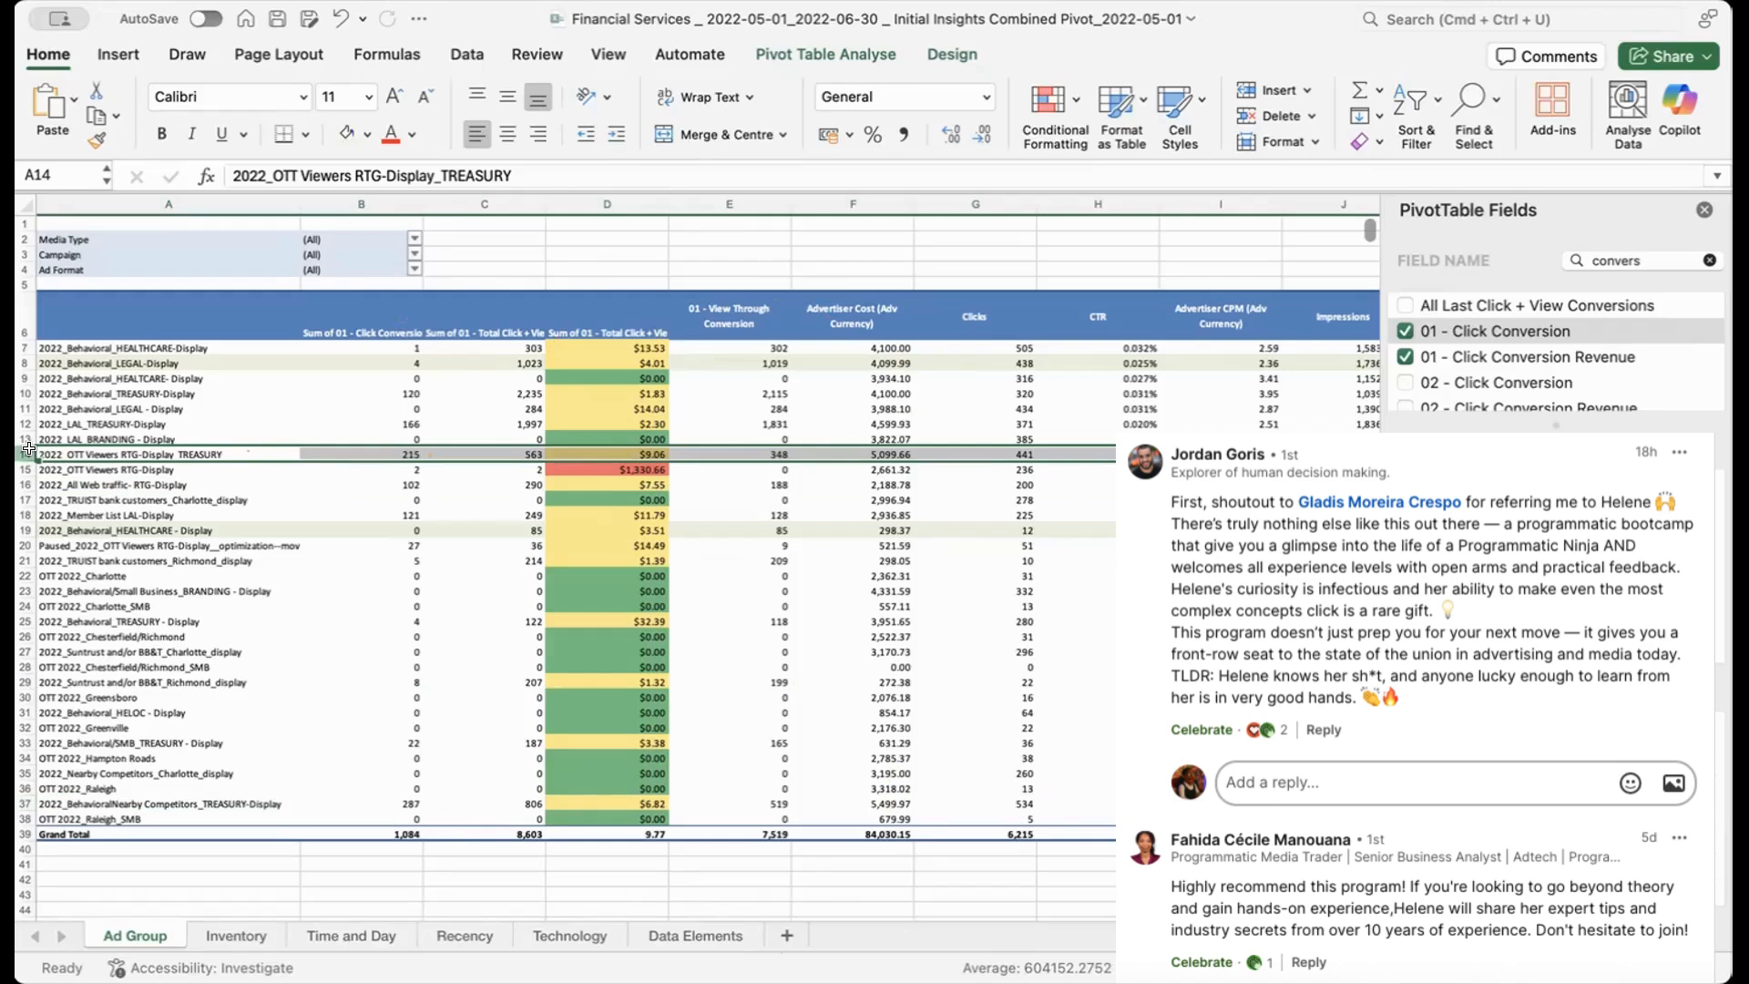
pyautogui.click(345, 135)
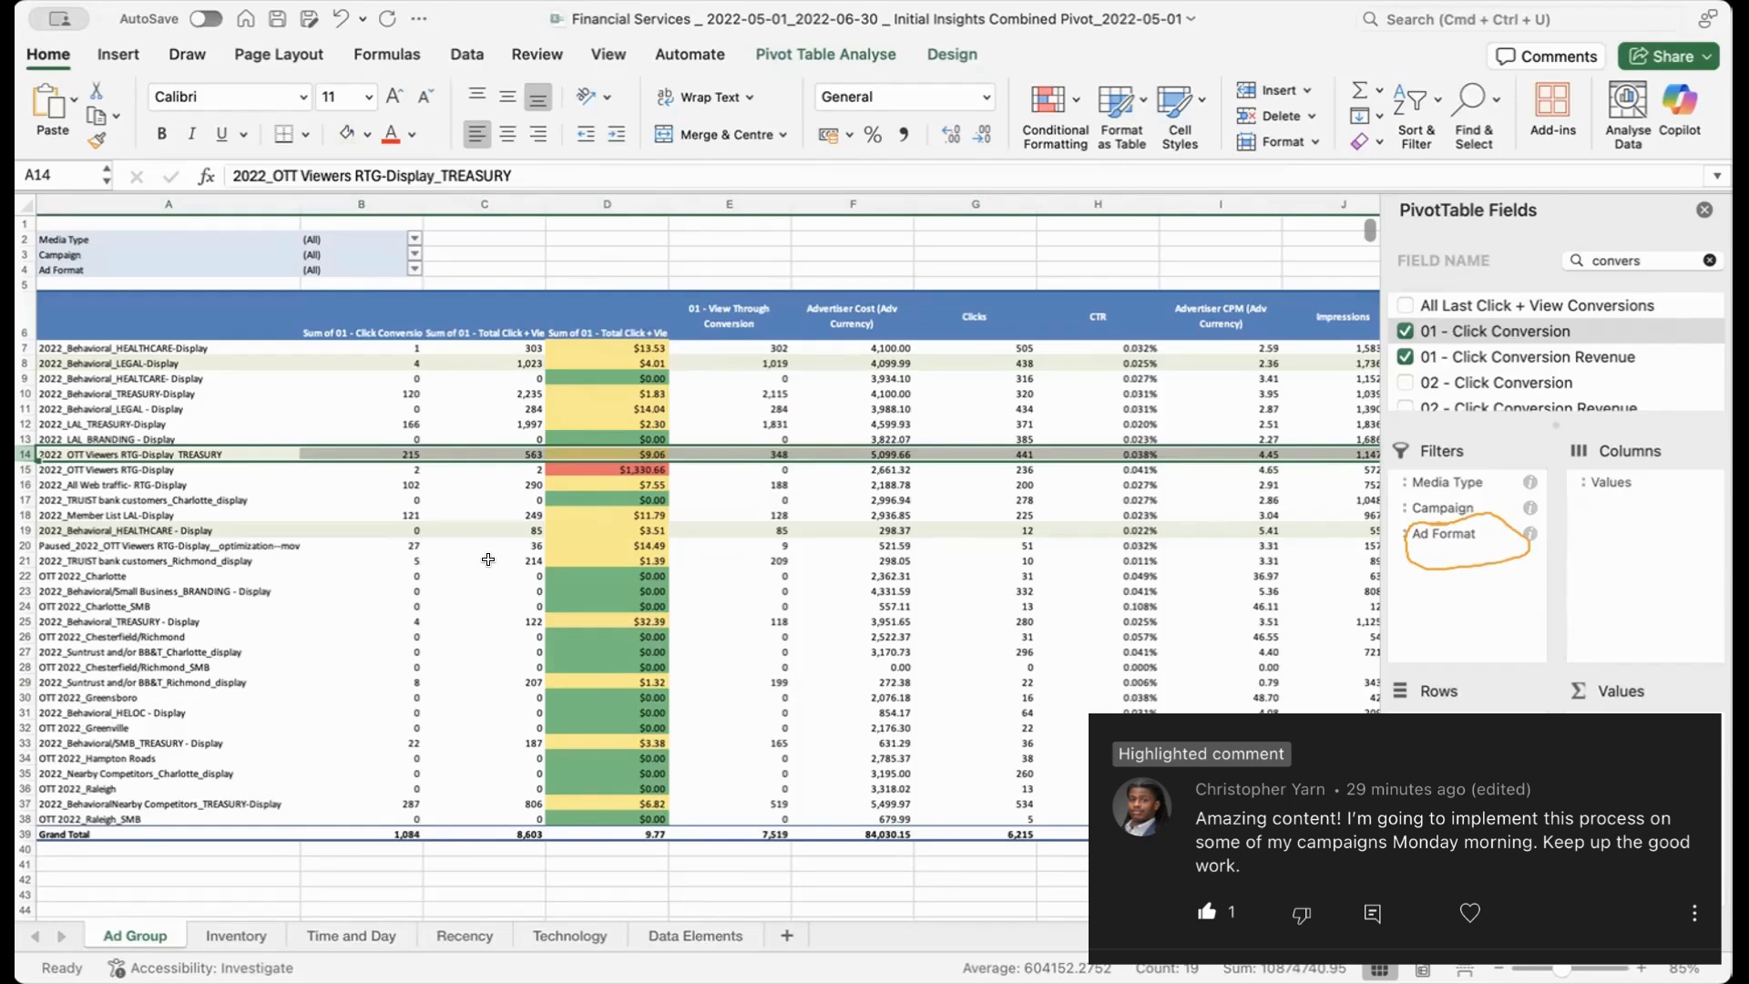
# Step: Move Ad Format from Filters to Rows beneath Ad Group and inspect the size breakdown of 2022_OTT Viewers RTG-Display_TREASURY
pyautogui.click(1468, 538)
pyautogui.moveTo(1464, 533); pyautogui.dragTo(1468, 724)
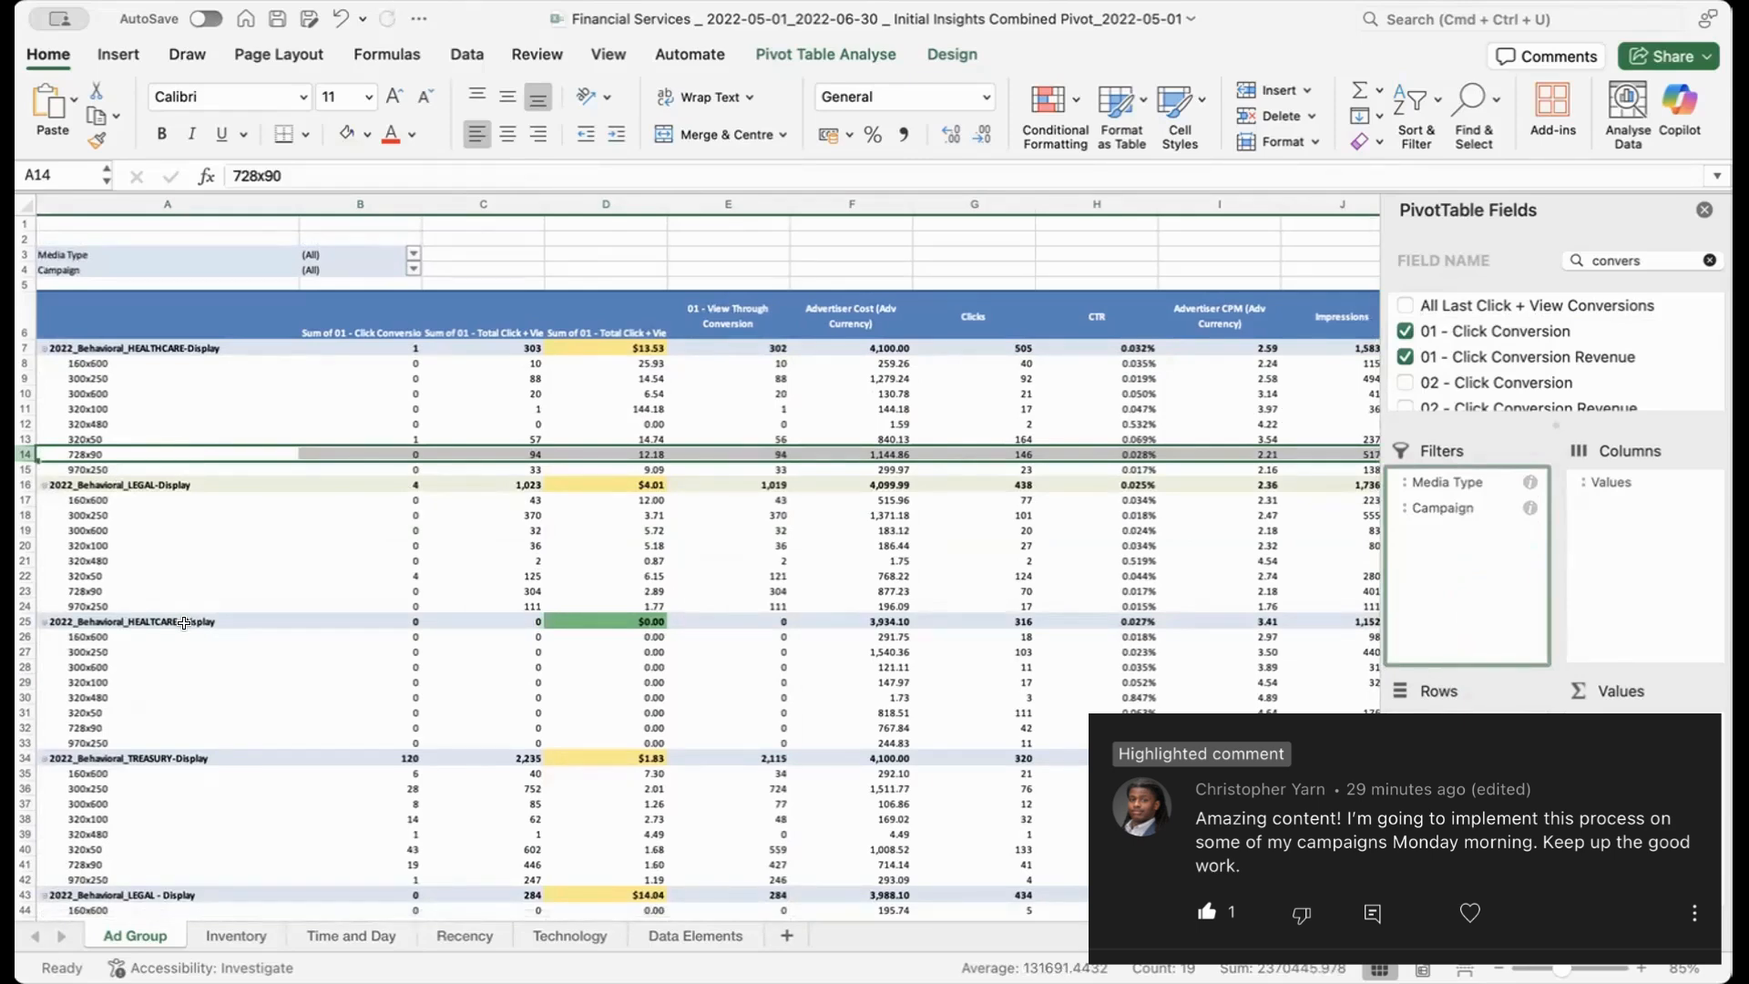
pyautogui.scroll(-15, 184, 623)
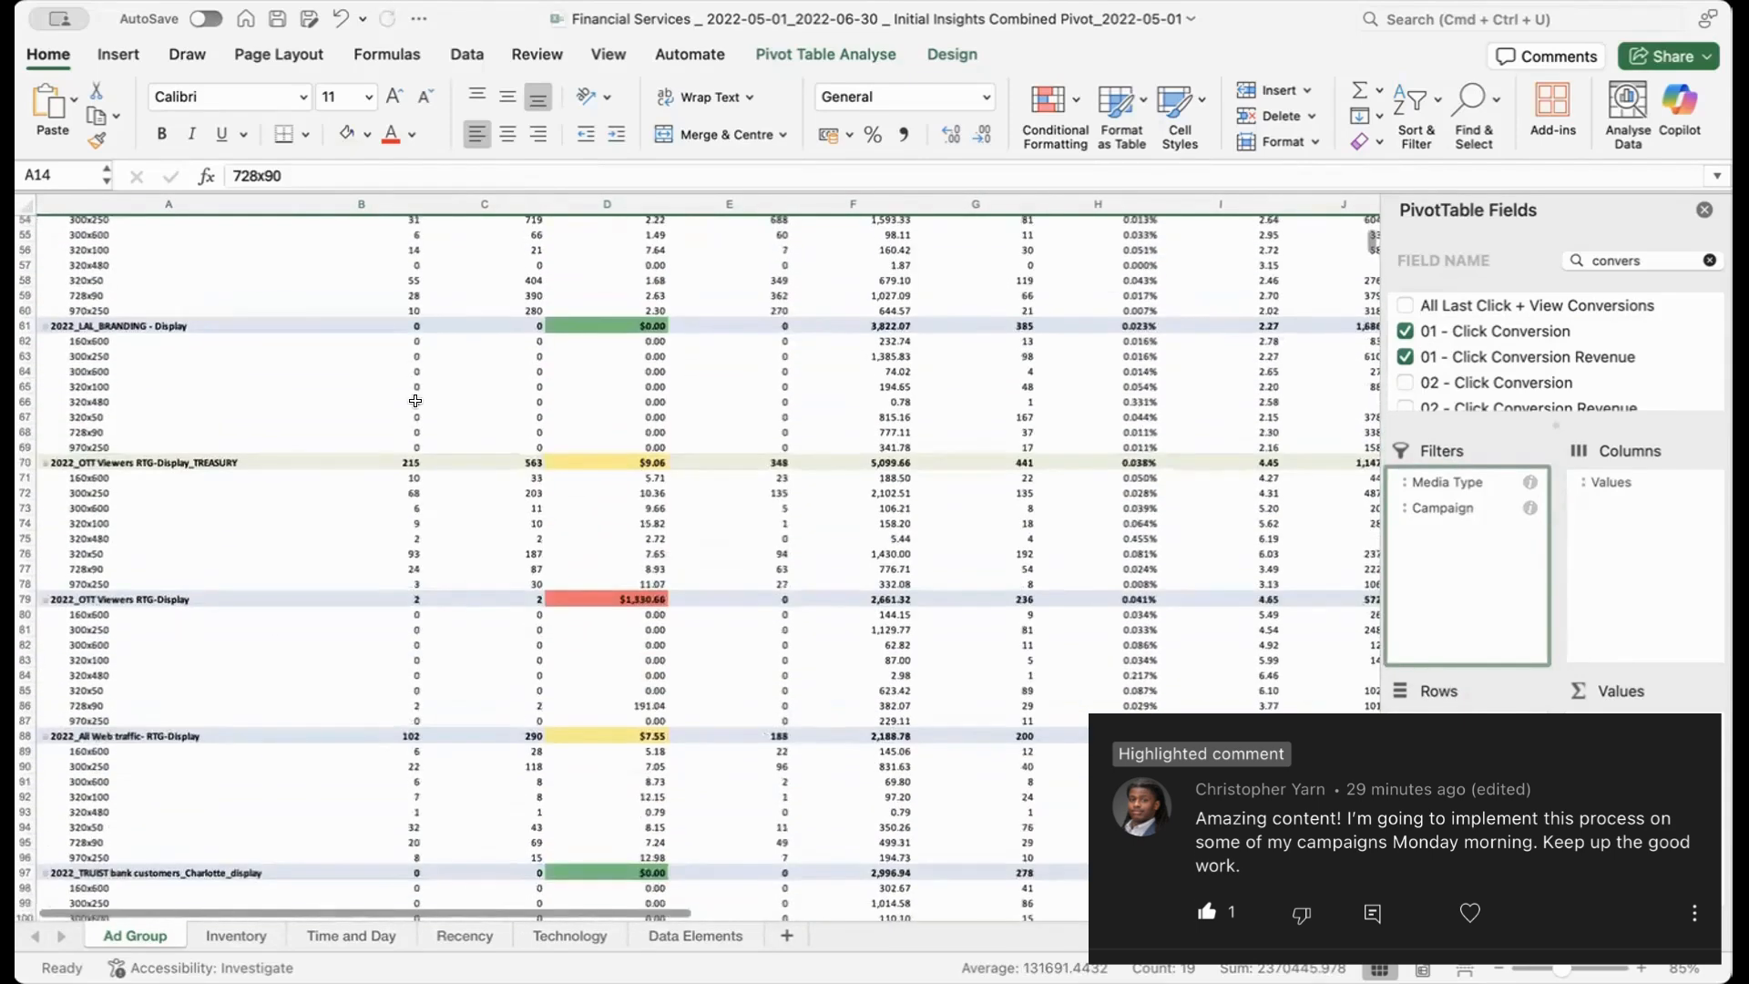
pyautogui.click(357, 461)
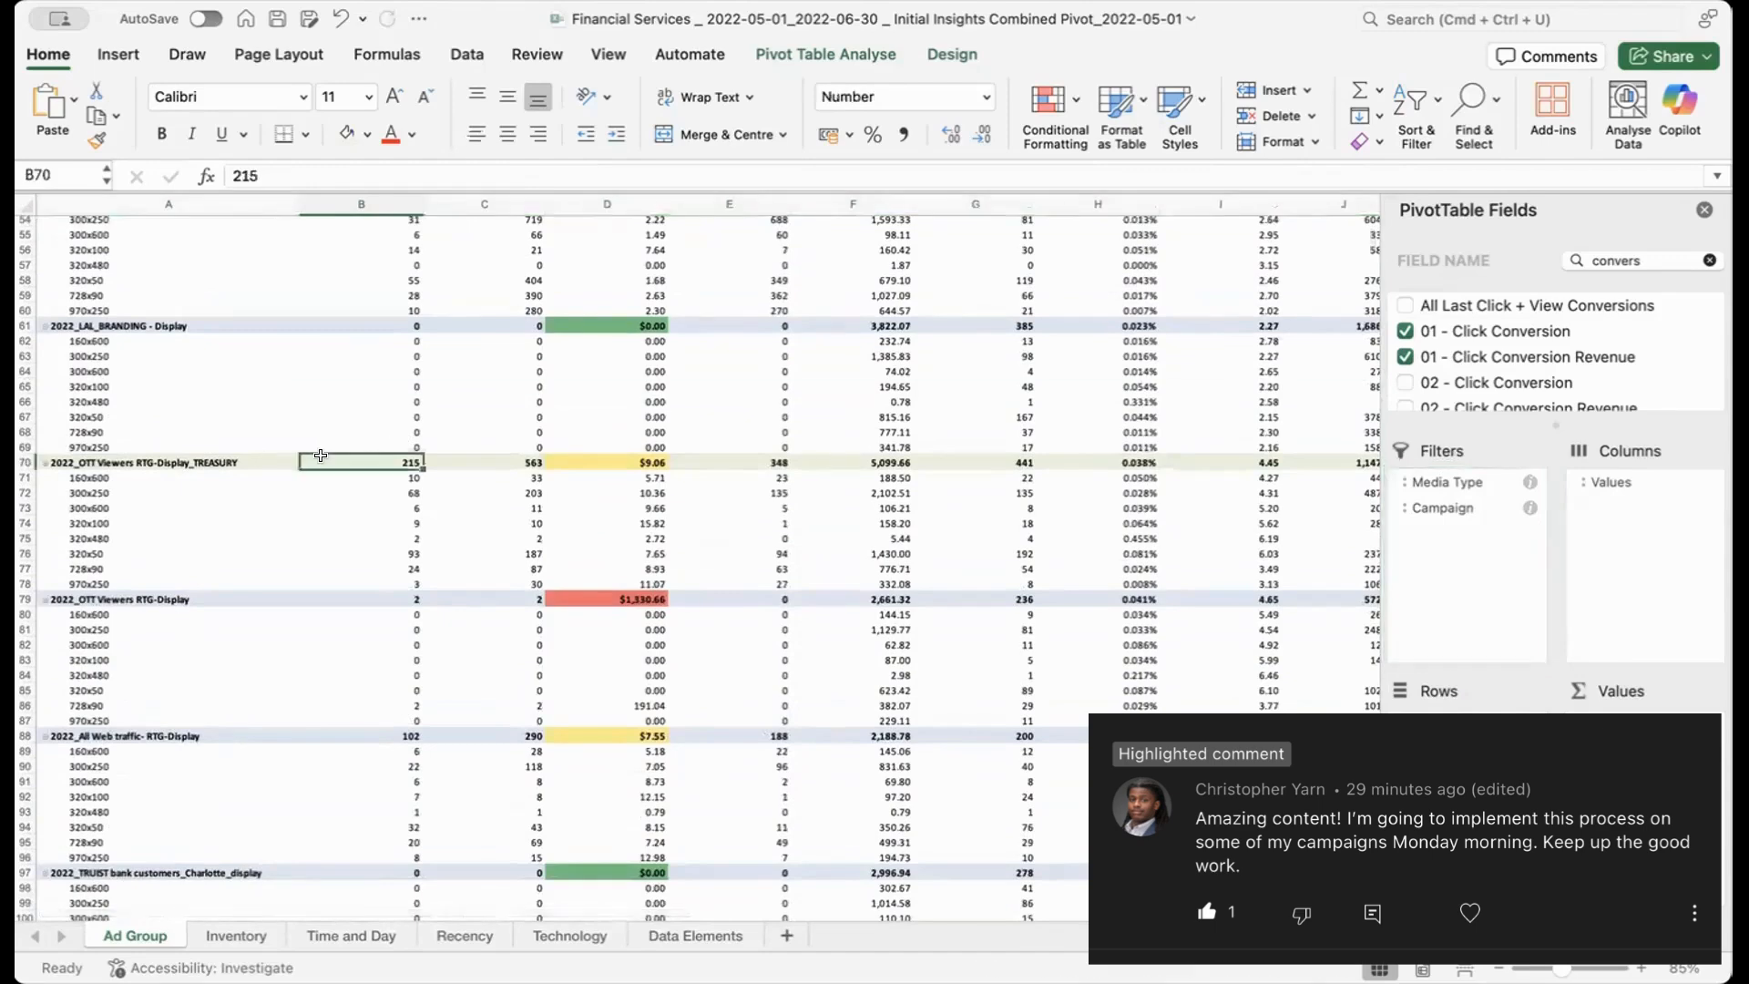
# Step: Examine the 2022_OTT Viewers RTG-Display_TREASURY row and its 300x250 size row
pyautogui.click(26, 455)
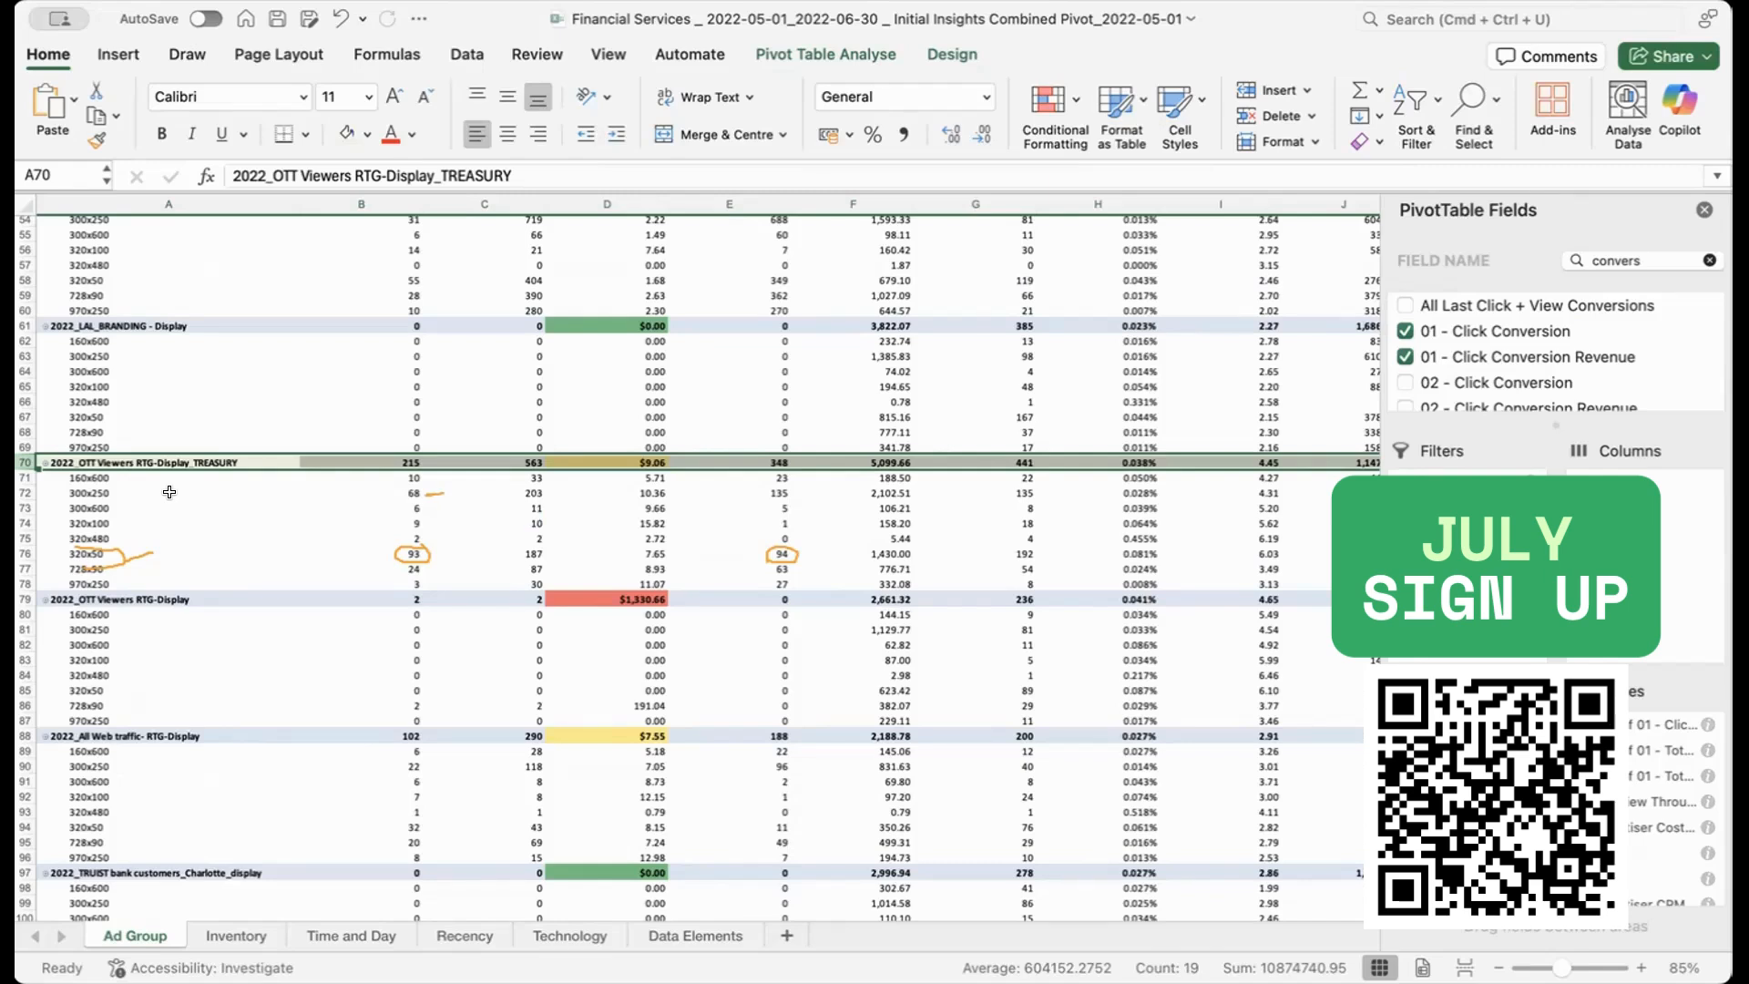
pyautogui.click(27, 491)
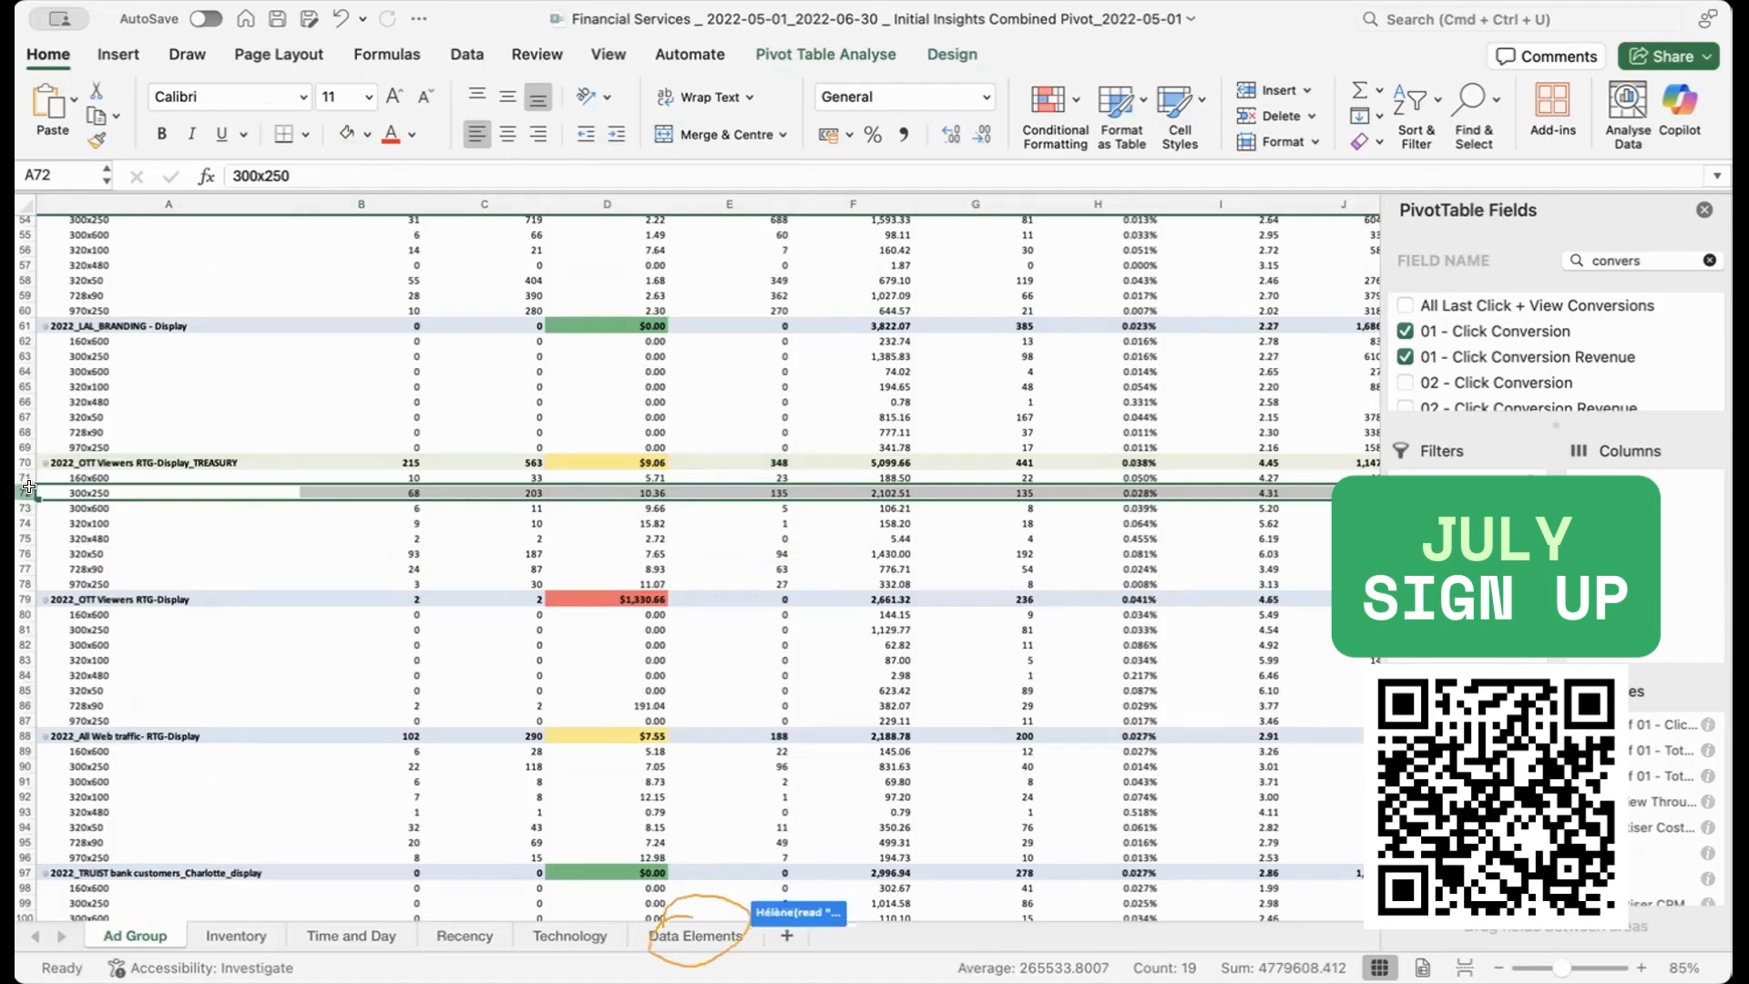
# Step: Add Ad Group as a filter to the Data Elements sheet's pivot table, allowing overlapping data to be replaced
pyautogui.click(674, 932)
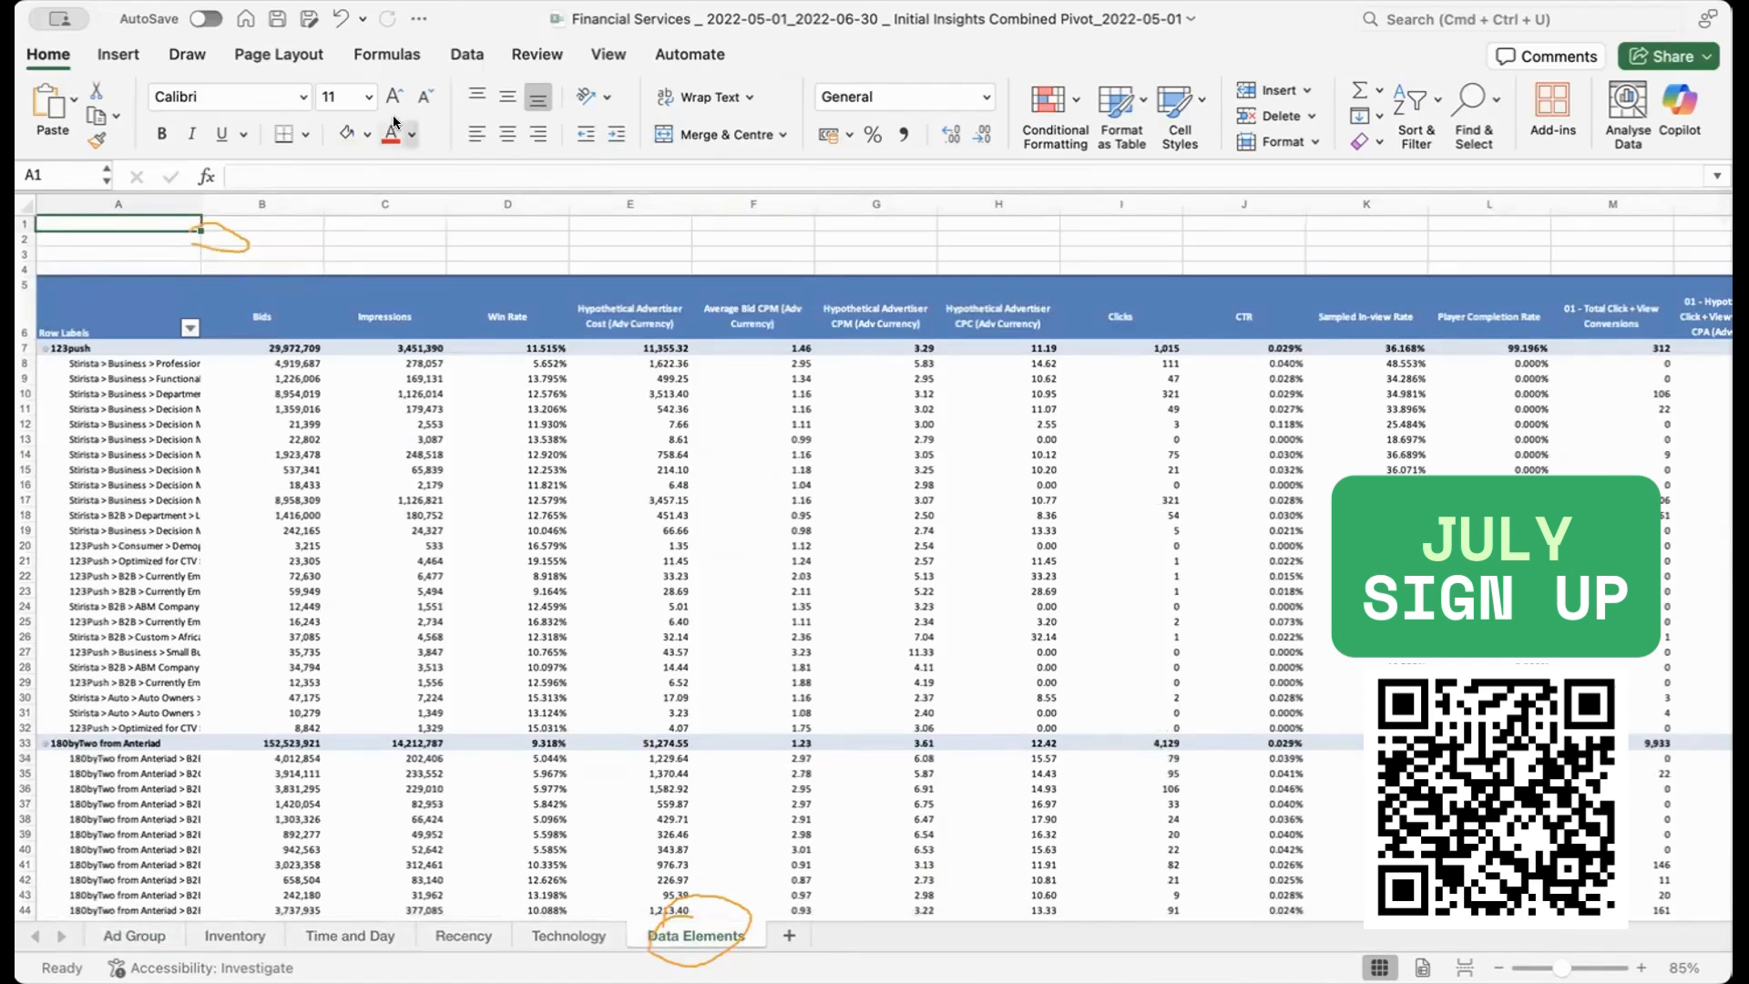
pyautogui.scroll(-1, 168, 231)
pyautogui.moveTo(167, 241); pyautogui.dragTo(170, 243)
pyautogui.click(162, 224)
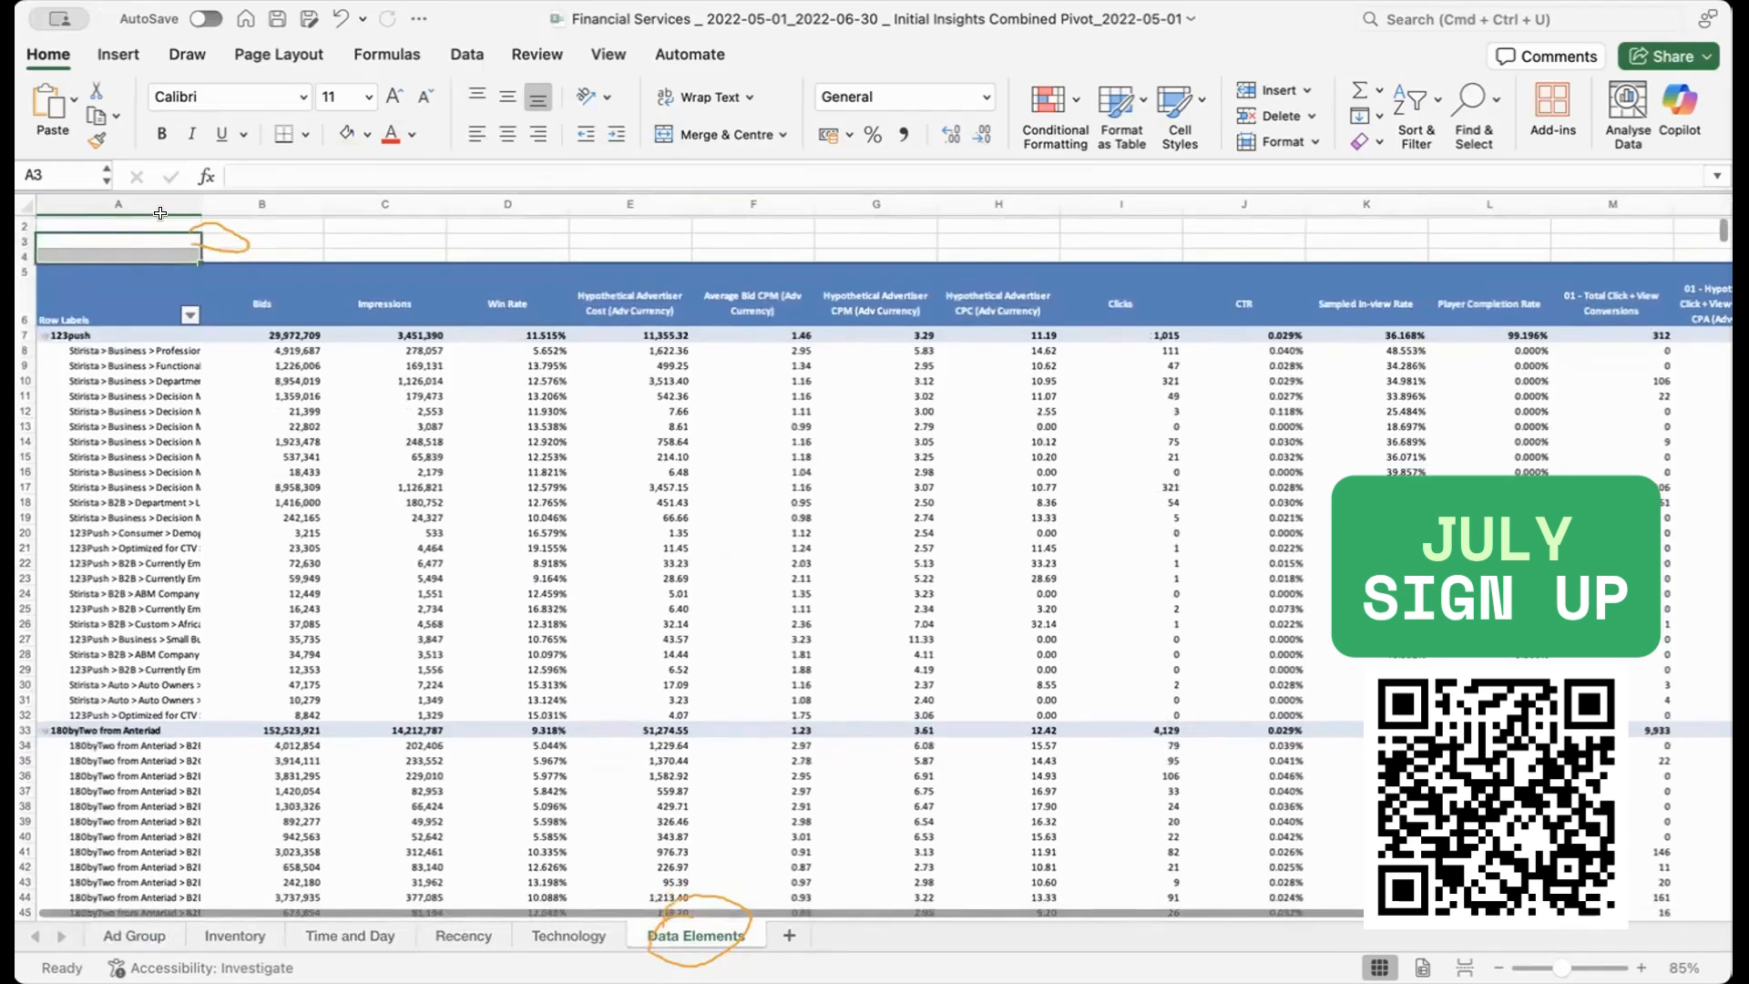
pyautogui.click(665, 314)
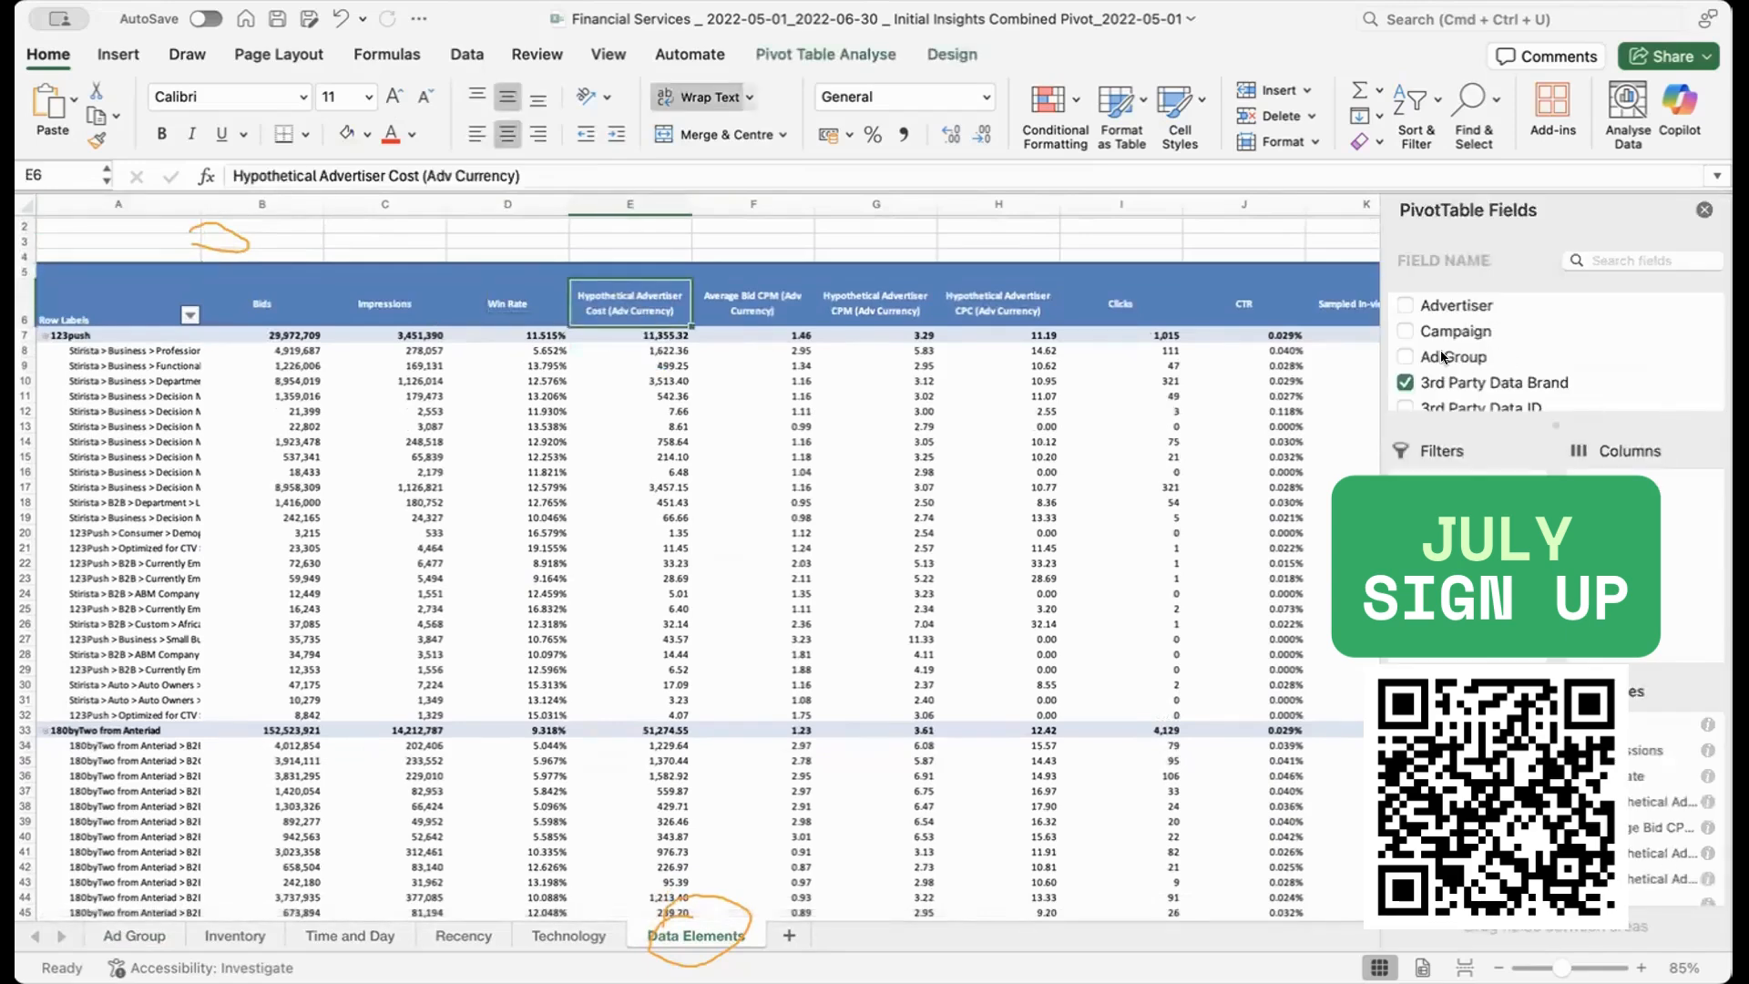
pyautogui.click(1405, 356)
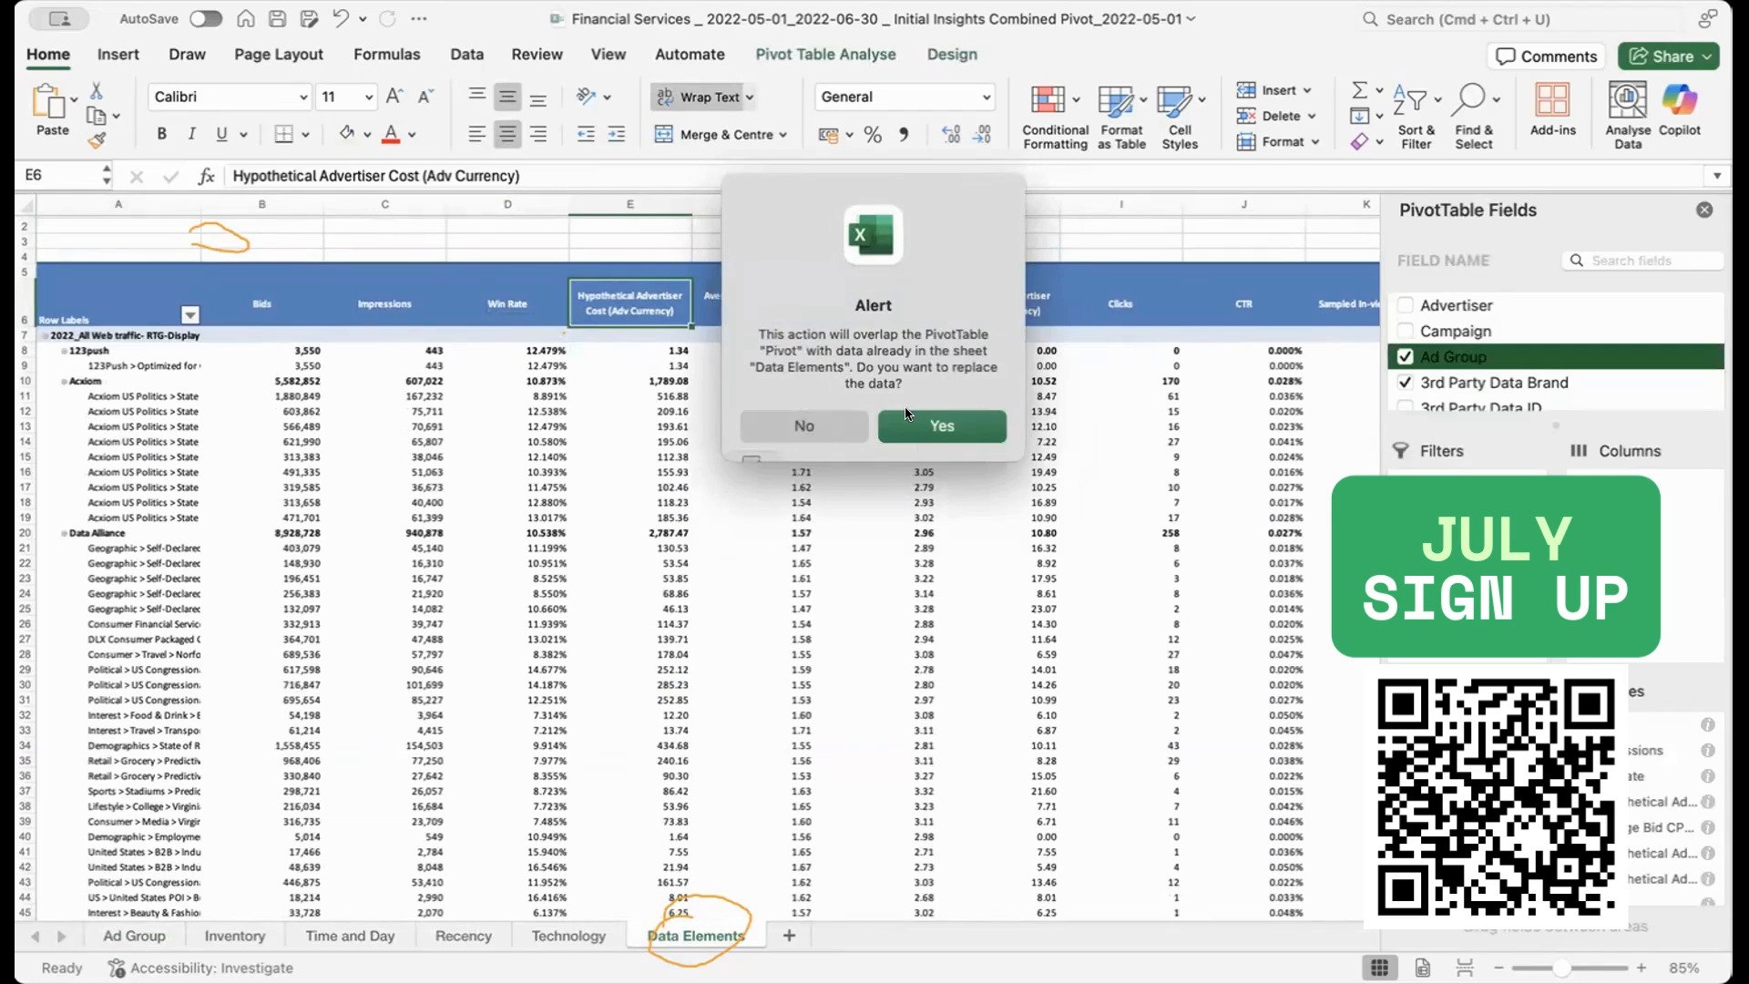
pyautogui.click(906, 425)
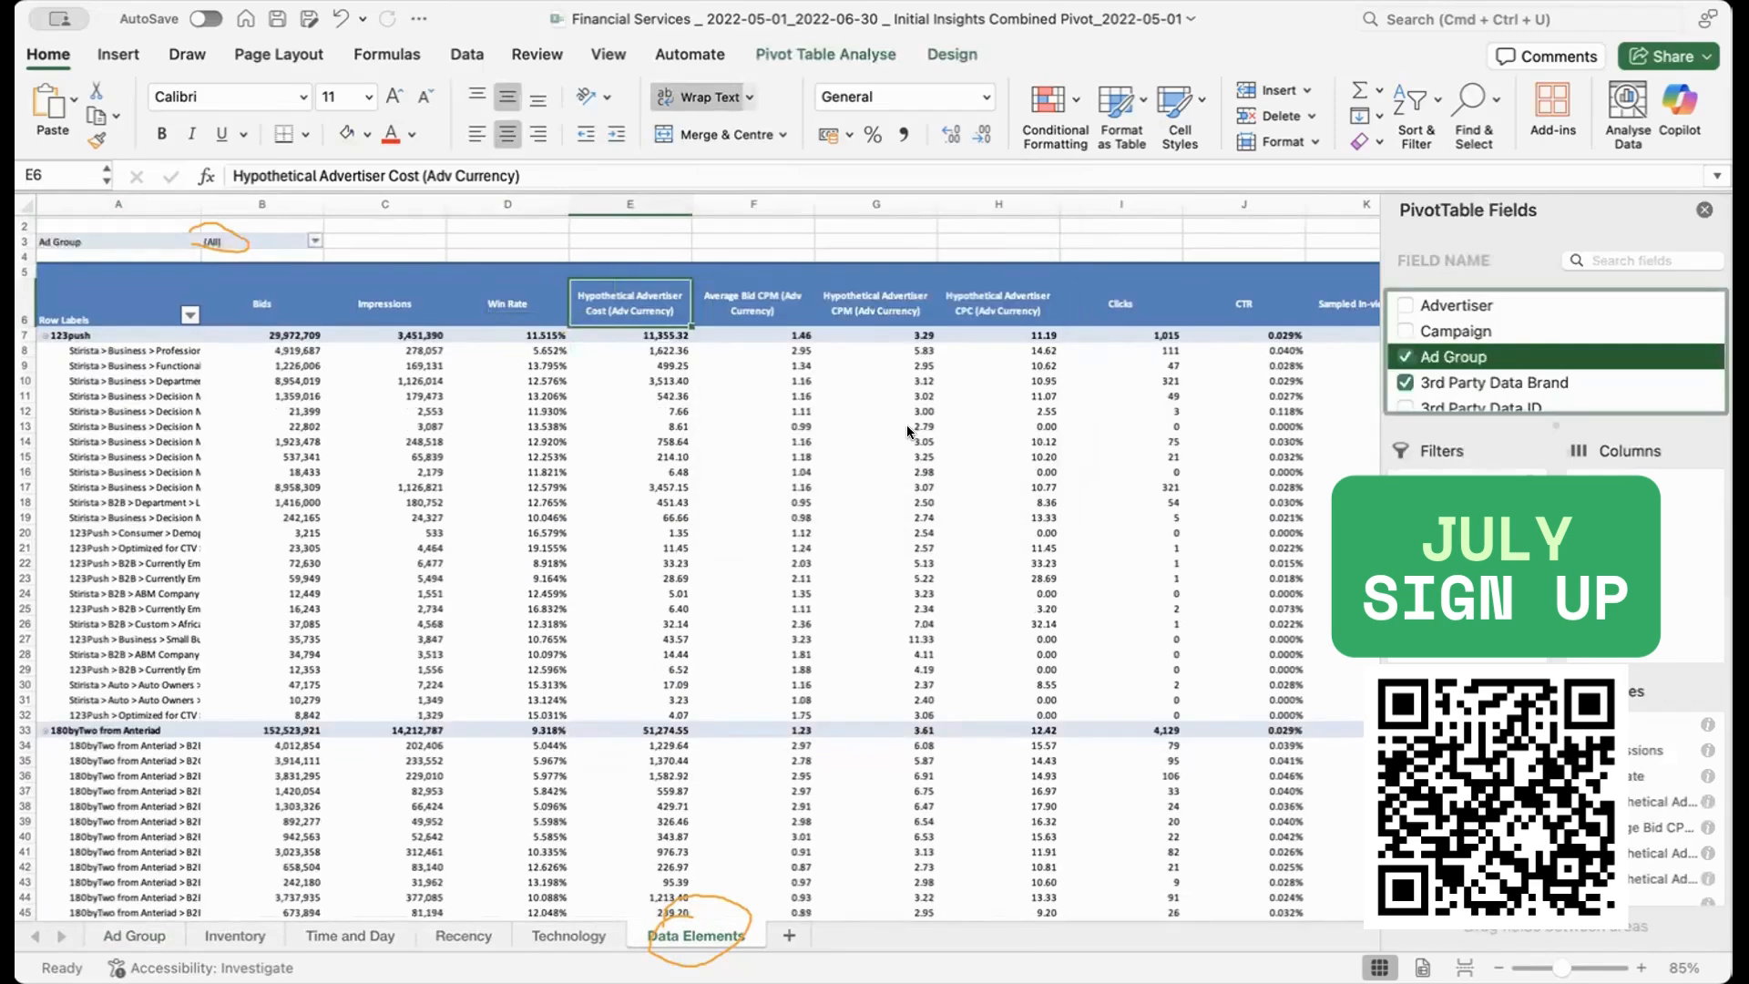
# Step: Filter the Data Elements pivot table to only the 2022_OTT Viewers RTG-Display_TREASURY ad group
pyautogui.click(314, 240)
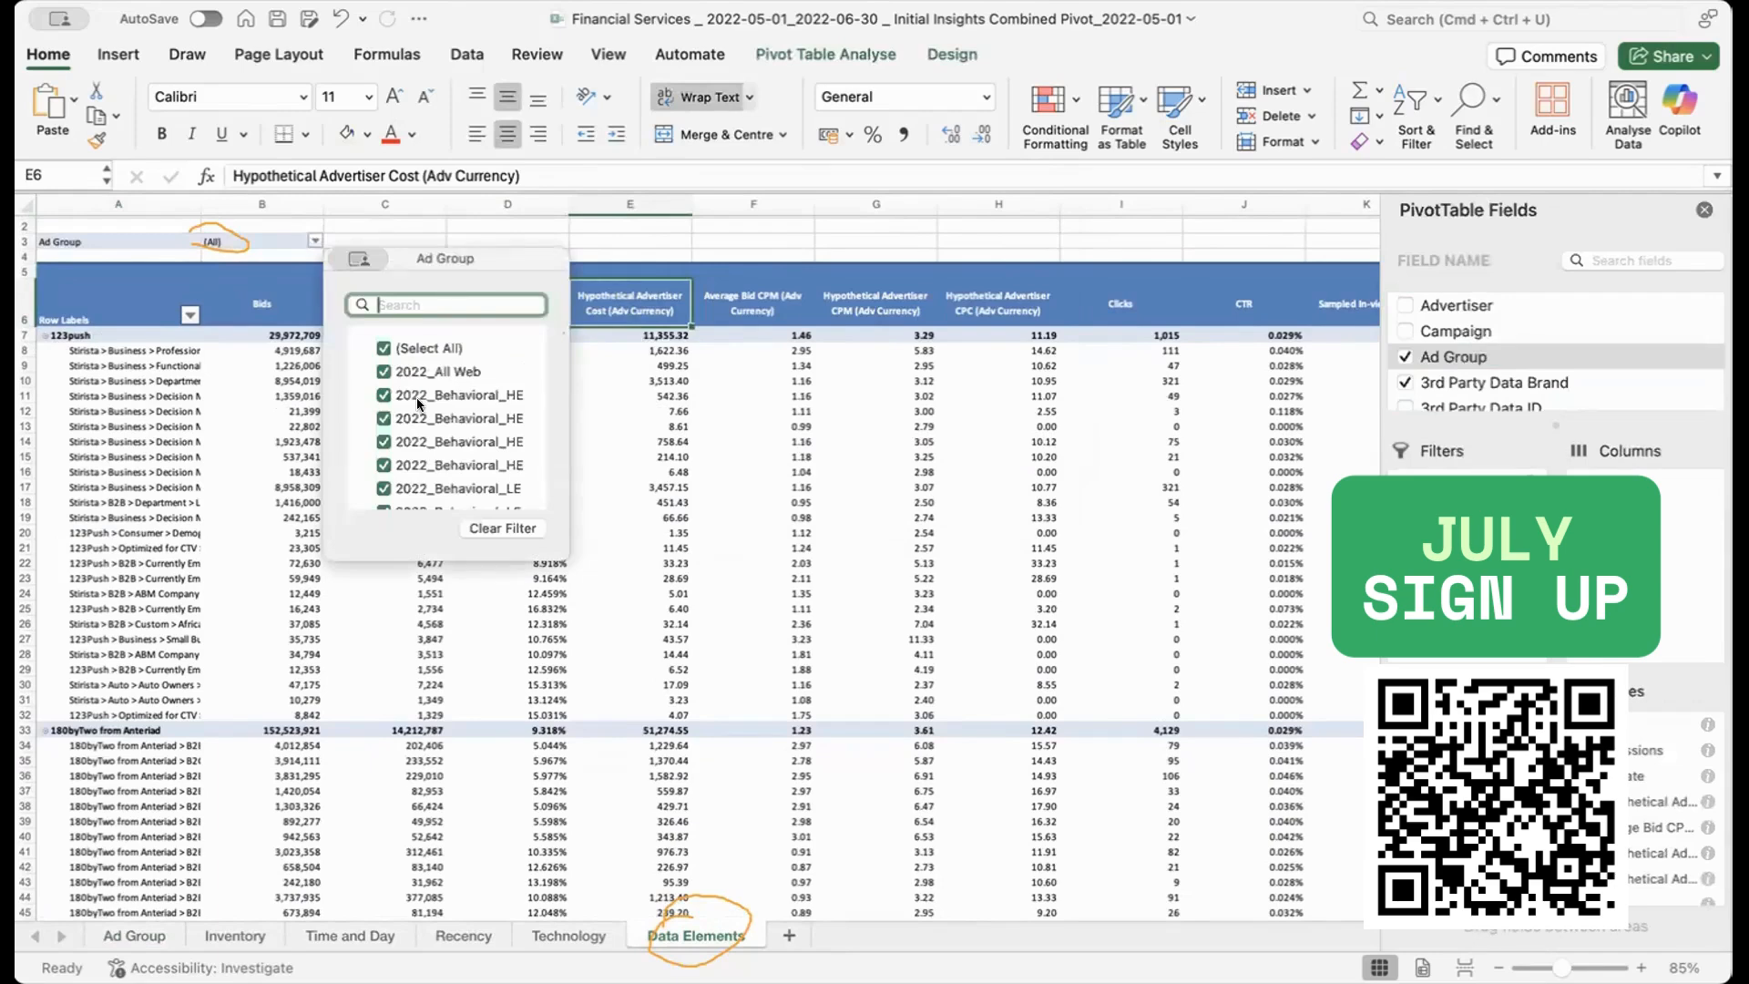
pyautogui.write('tre')
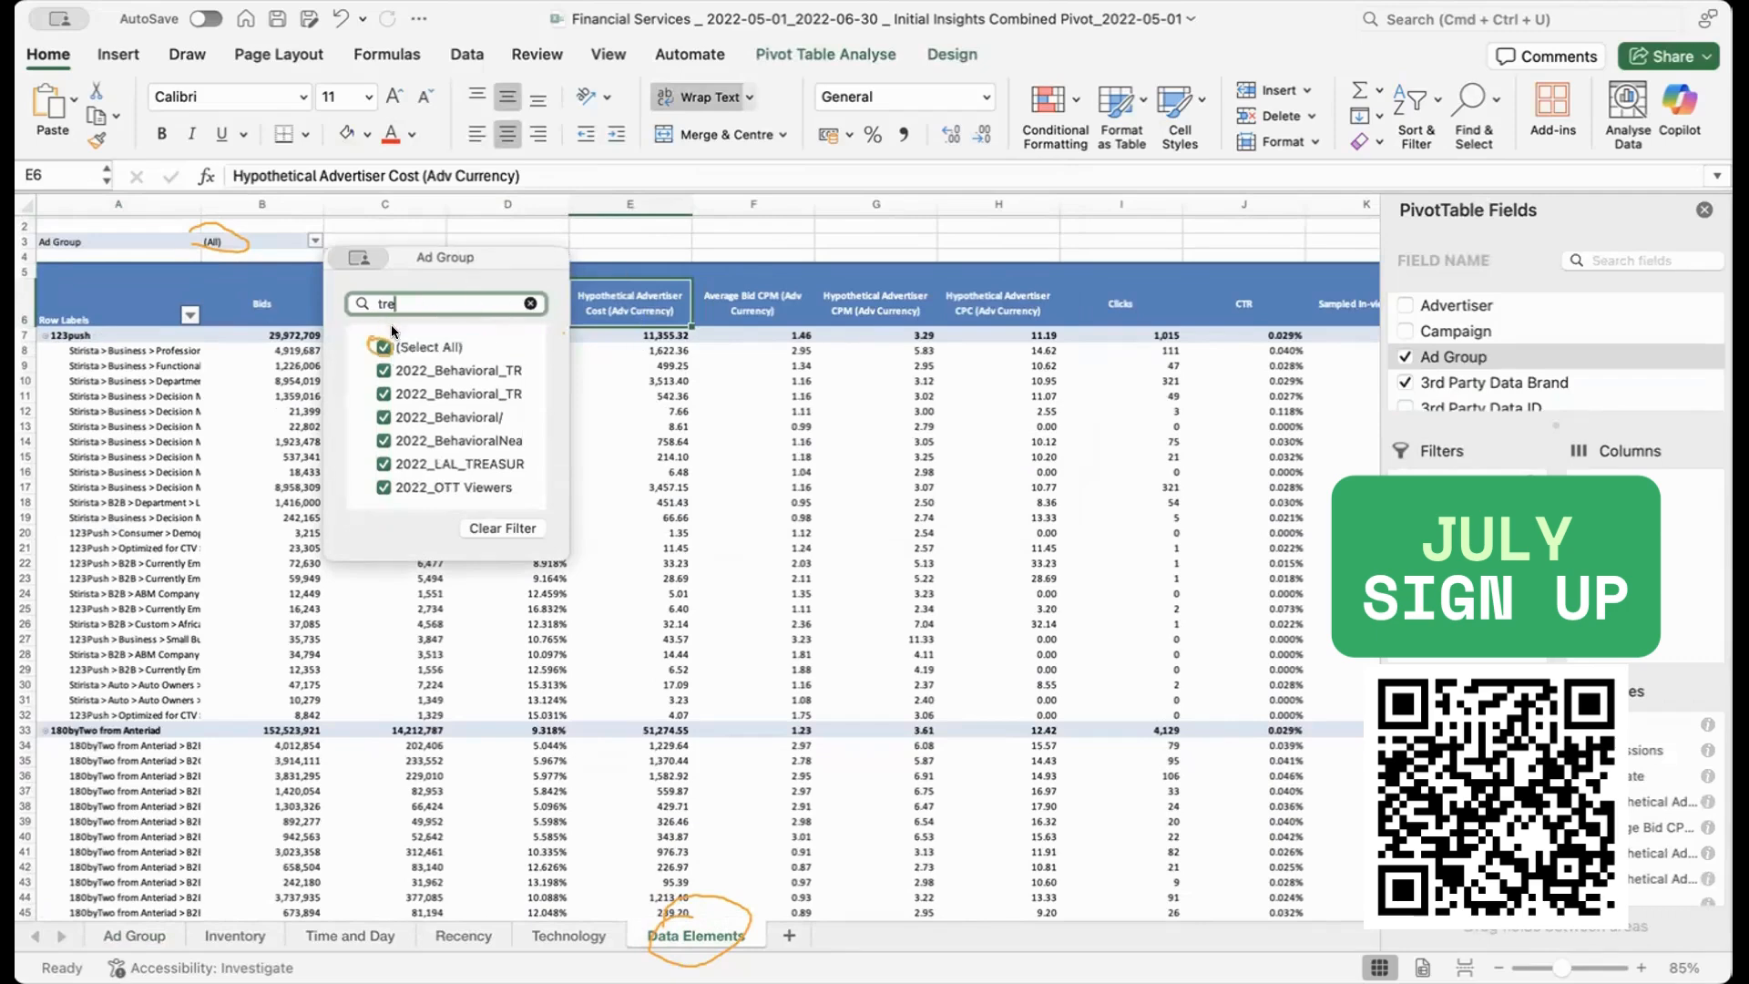
pyautogui.click(530, 304)
pyautogui.click(384, 347)
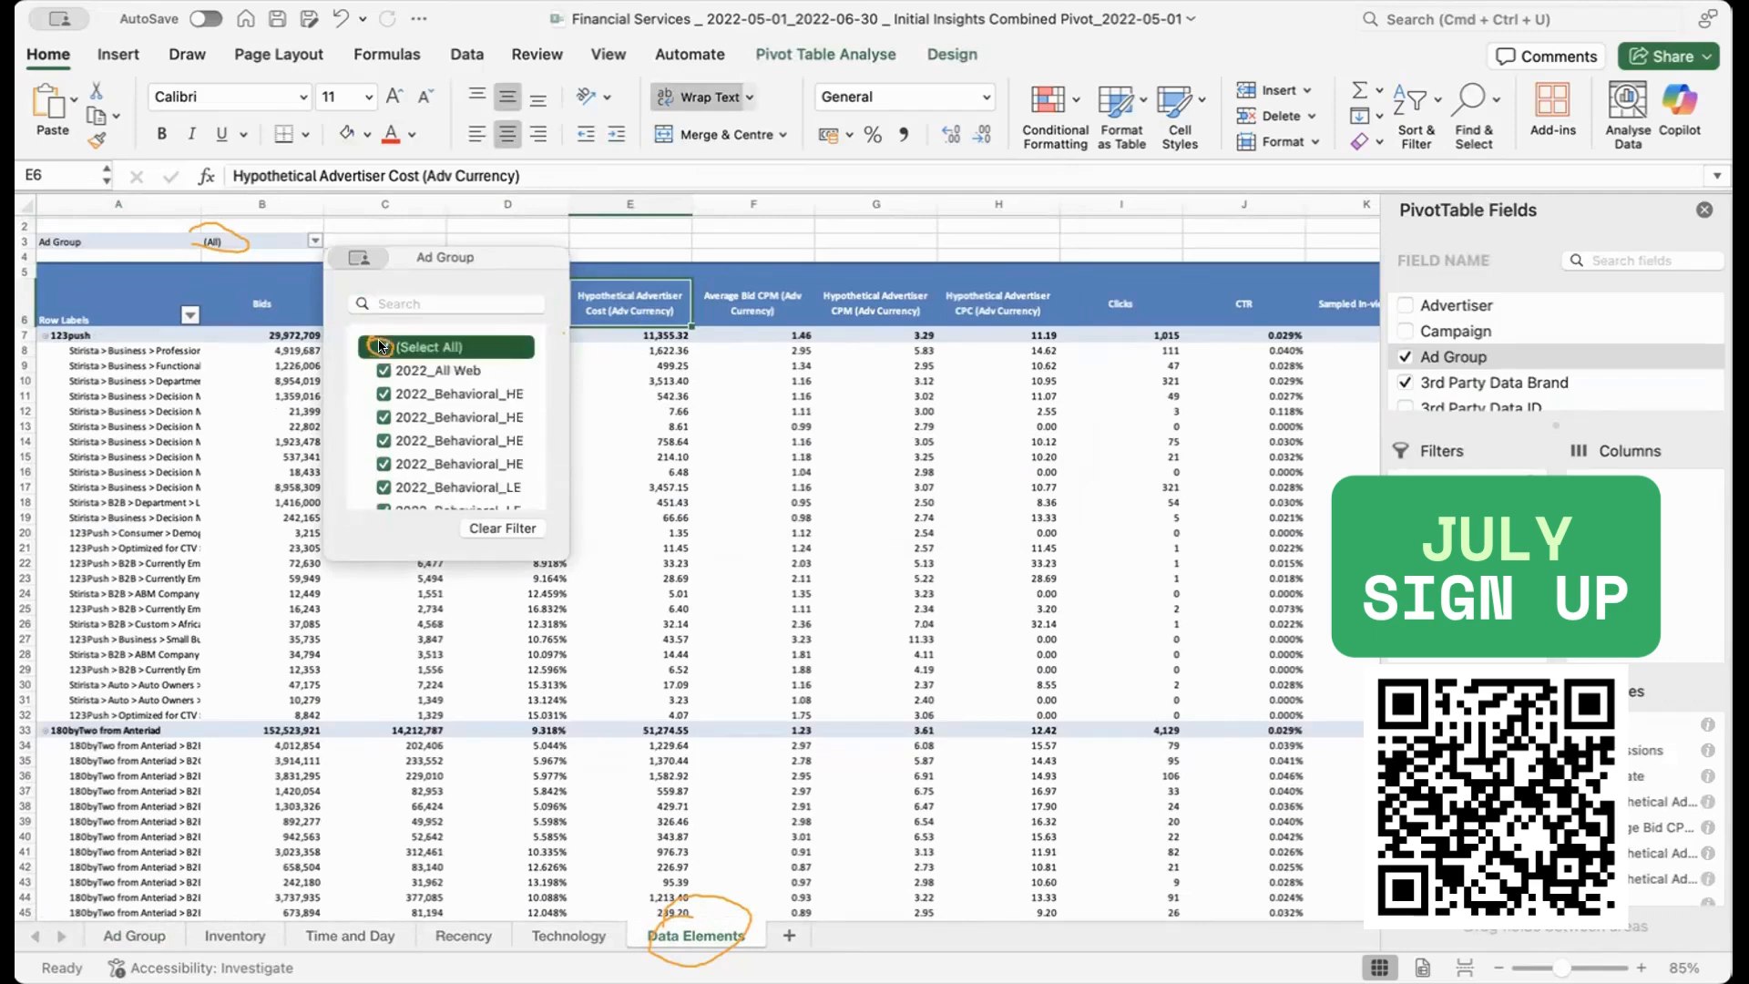
pyautogui.moveTo(568, 246); pyautogui.dragTo(923, 258)
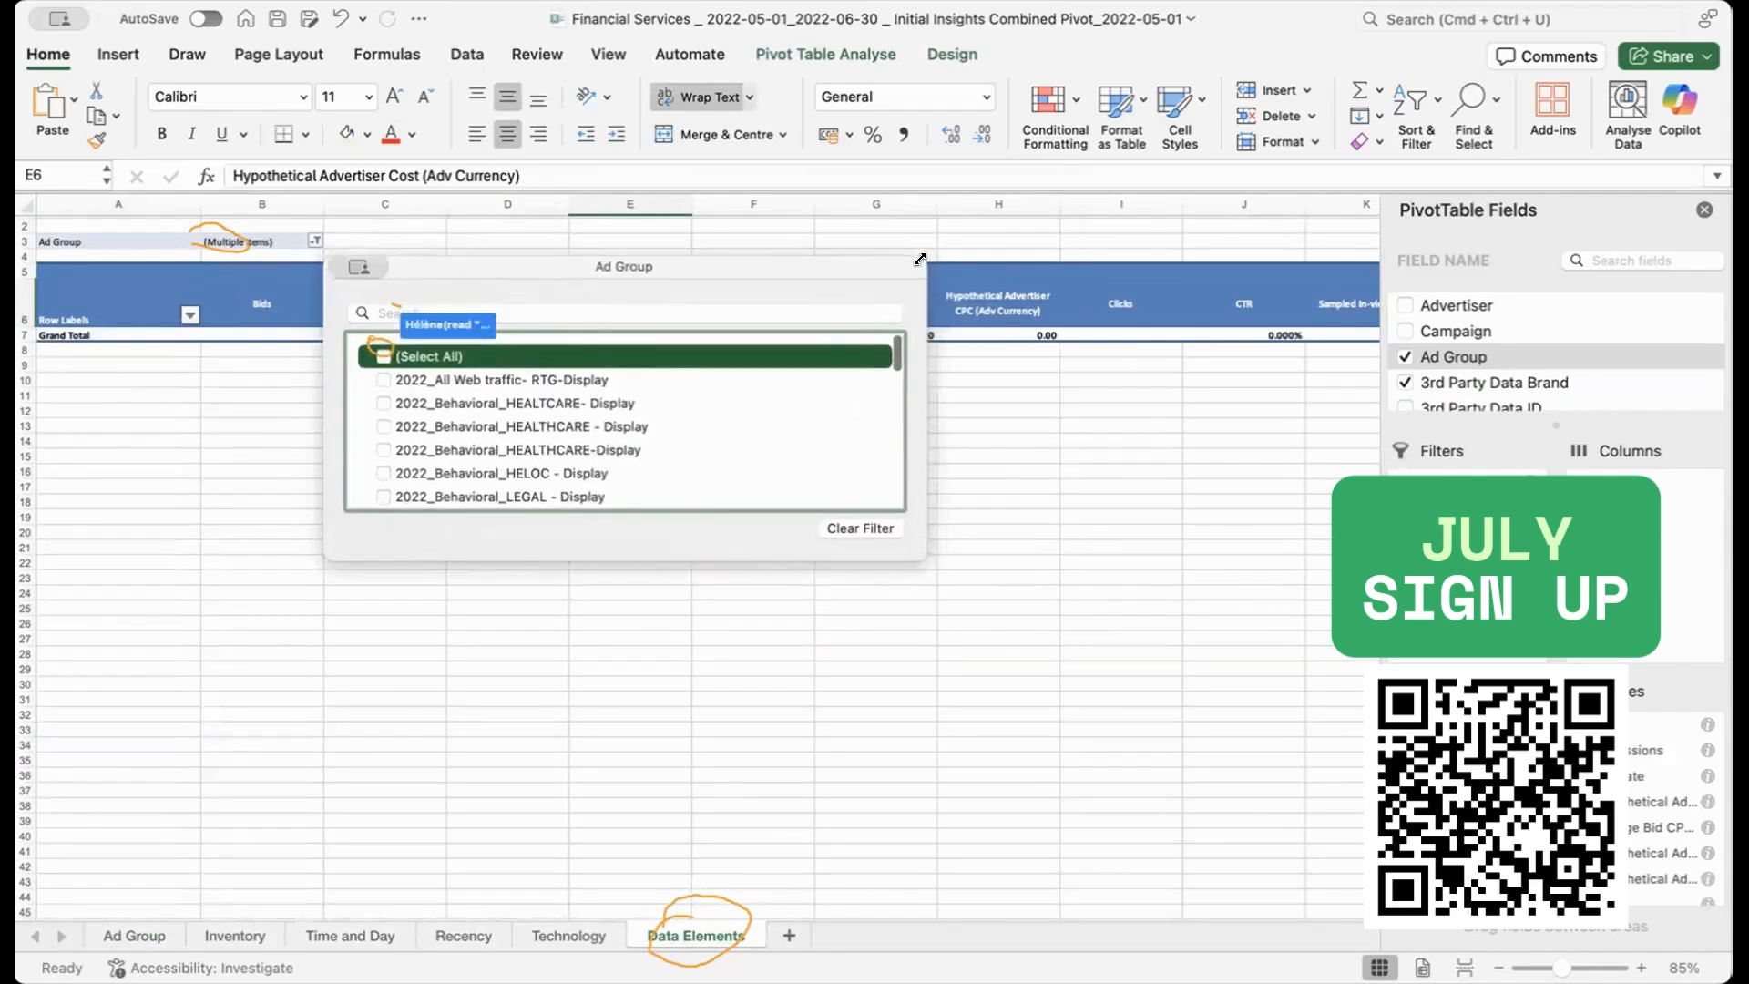
pyautogui.click(568, 298)
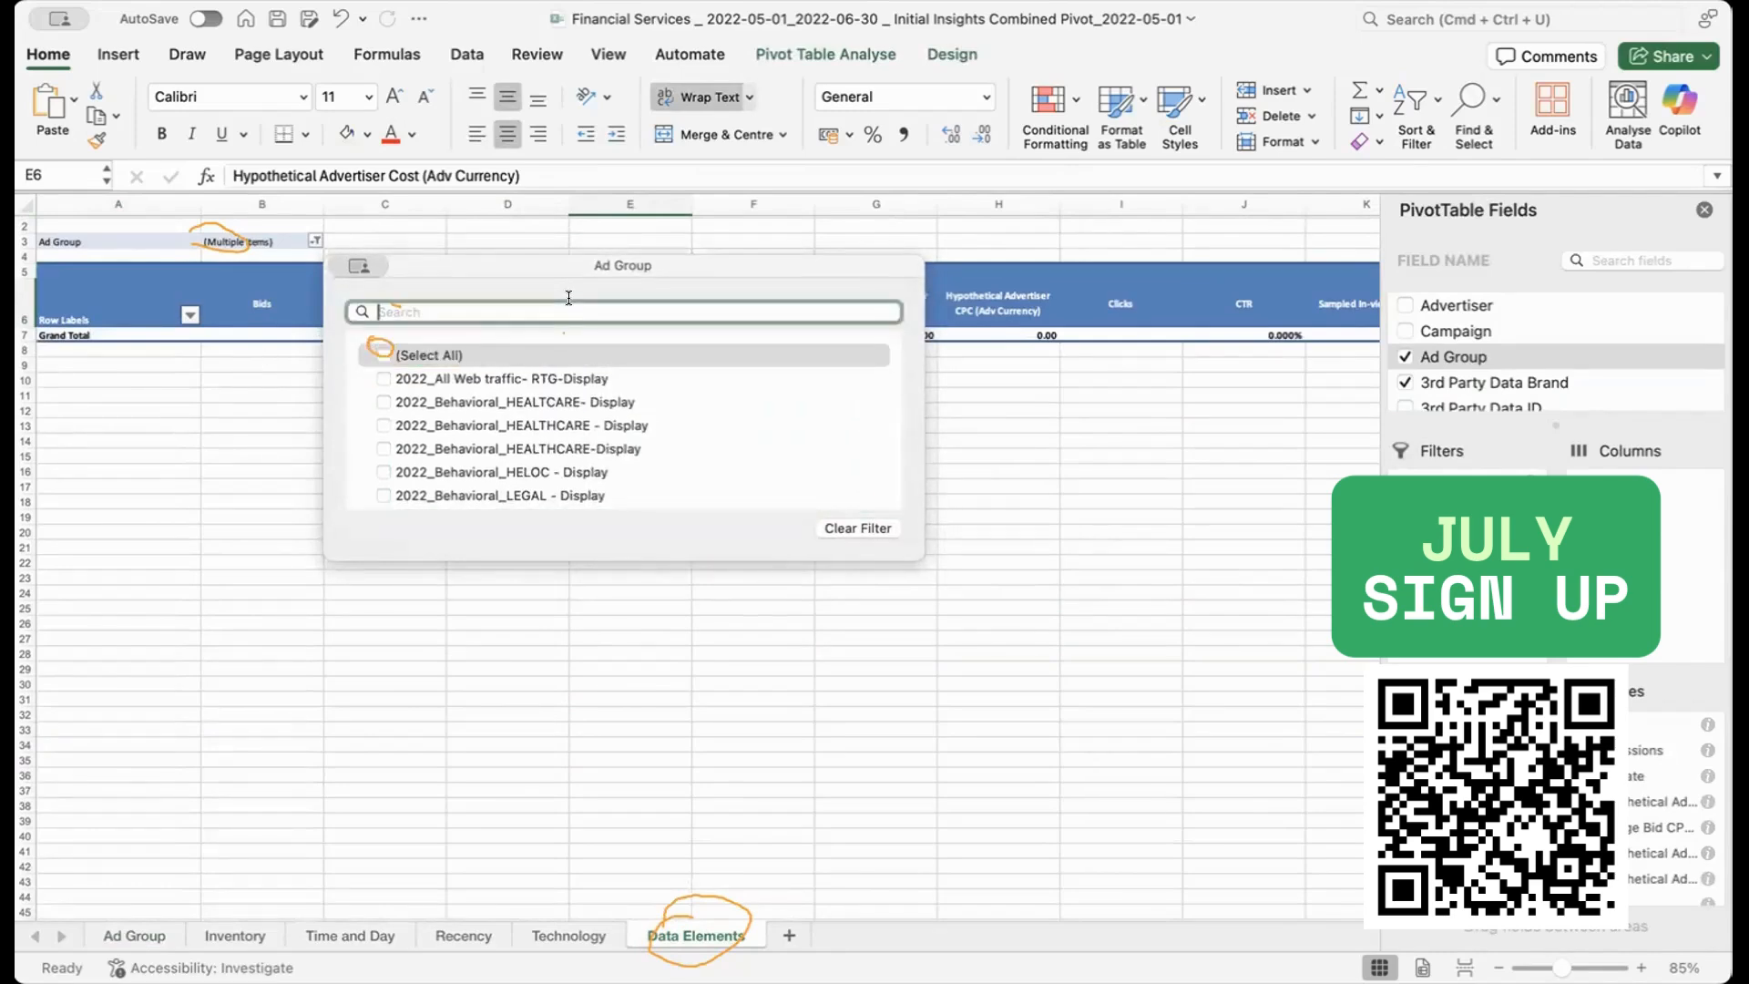
pyautogui.write('treasu')
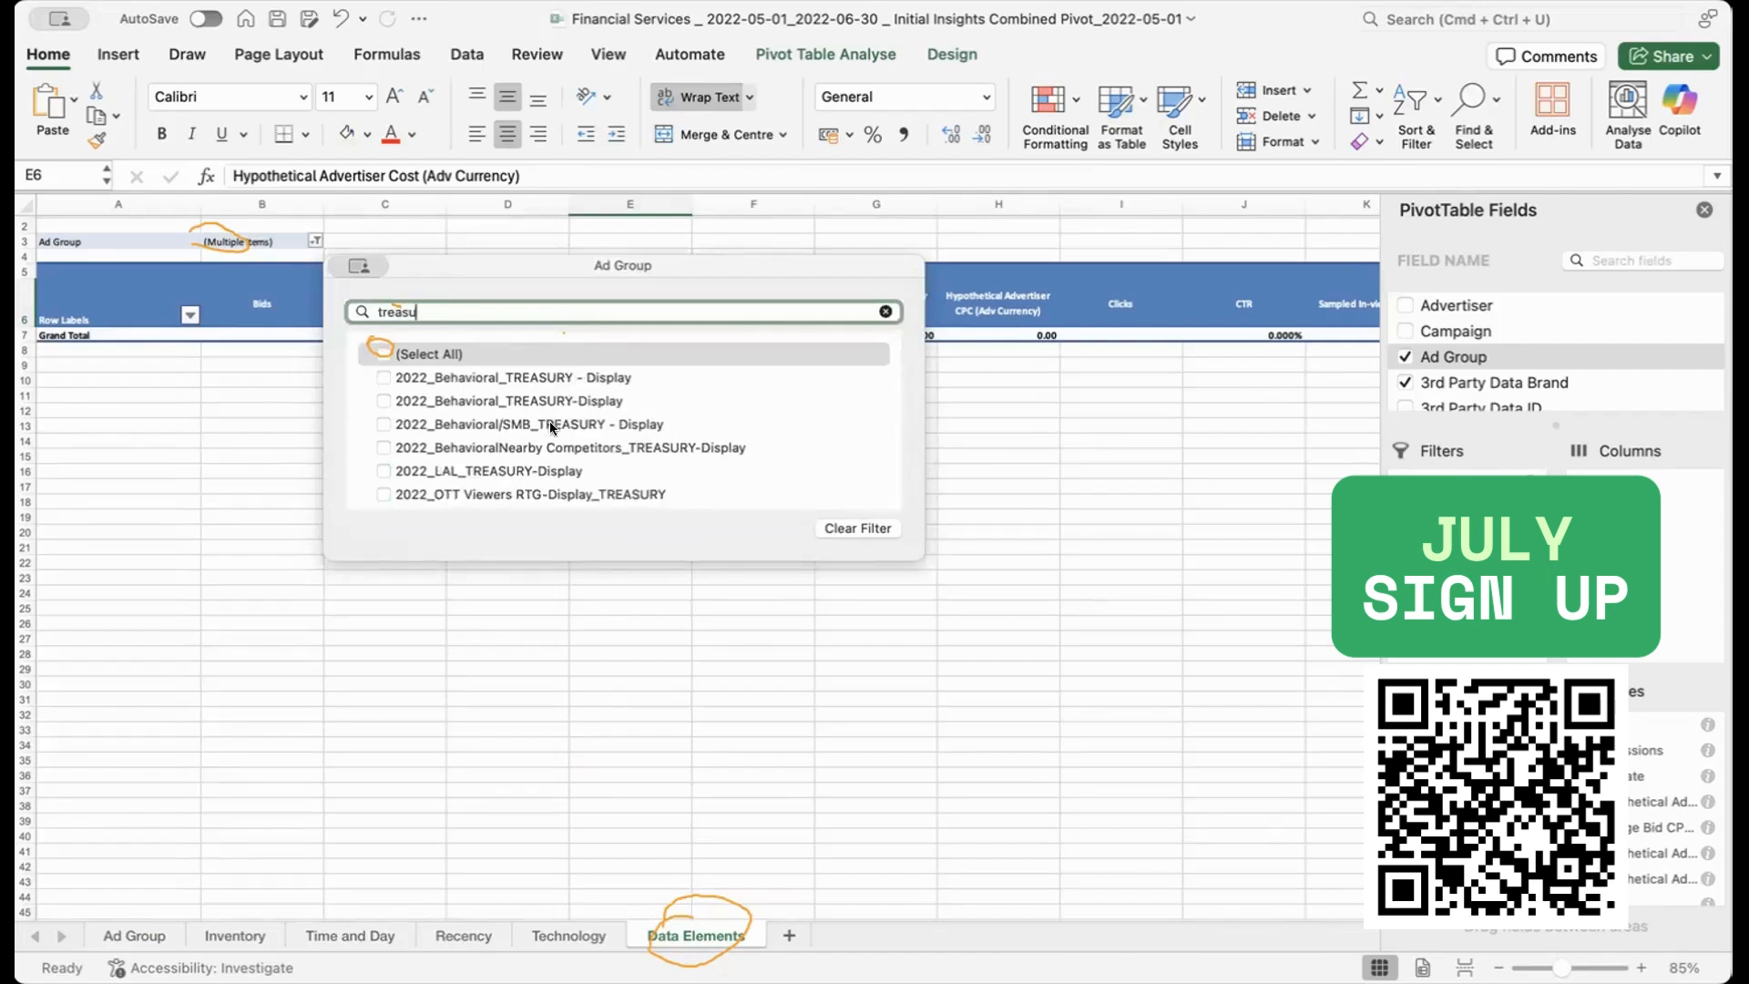
pyautogui.click(583, 494)
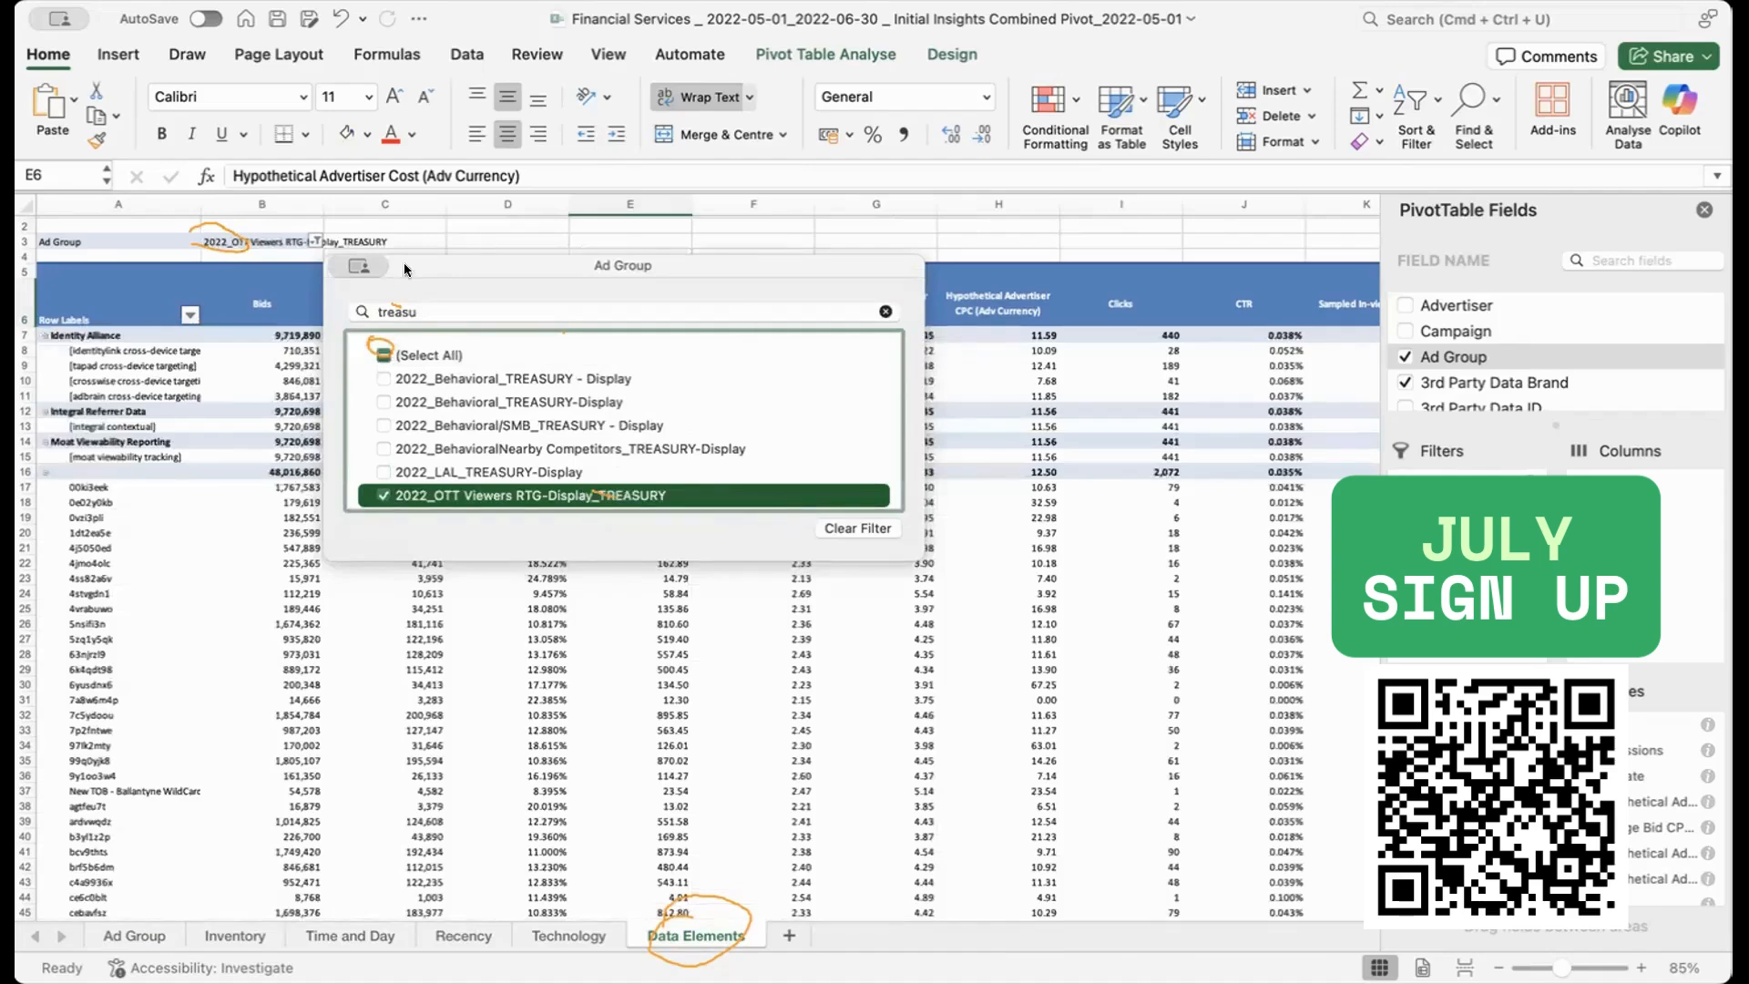
pyautogui.click(536, 226)
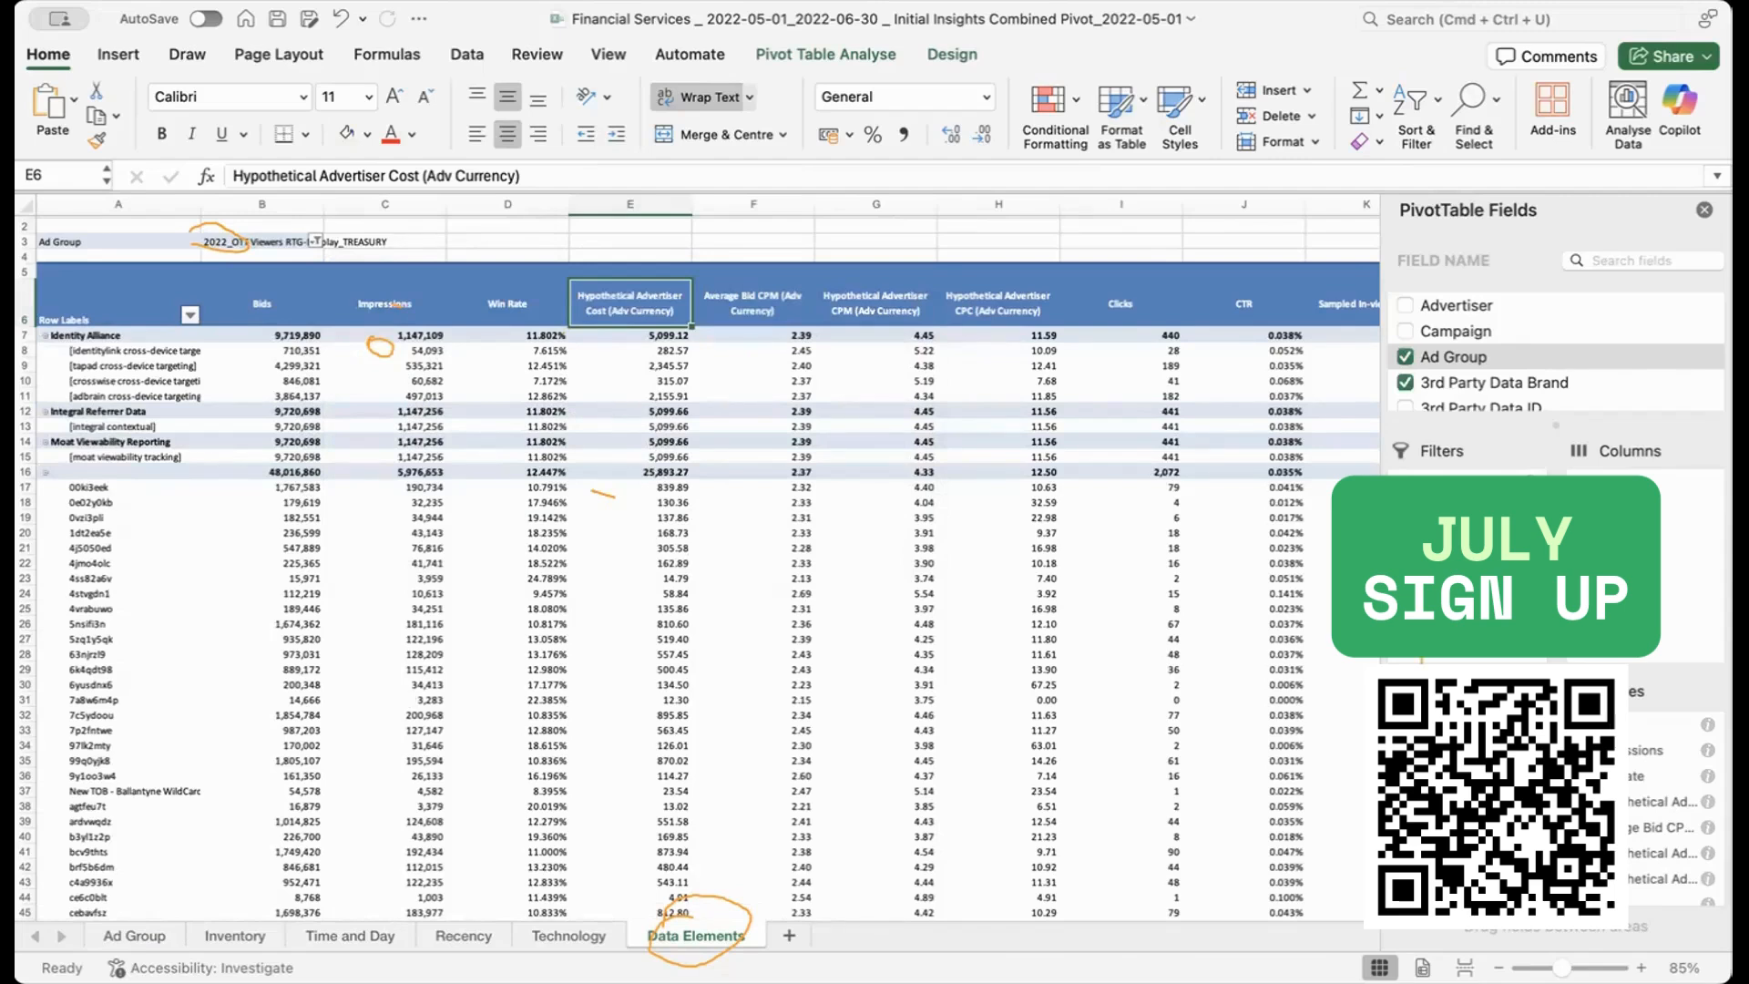
# Step: Move 3rd Party Data Brand from Rows to Filters, allowing overlapping data to be replaced
pyautogui.moveTo(1457, 486); pyautogui.dragTo(1457, 756)
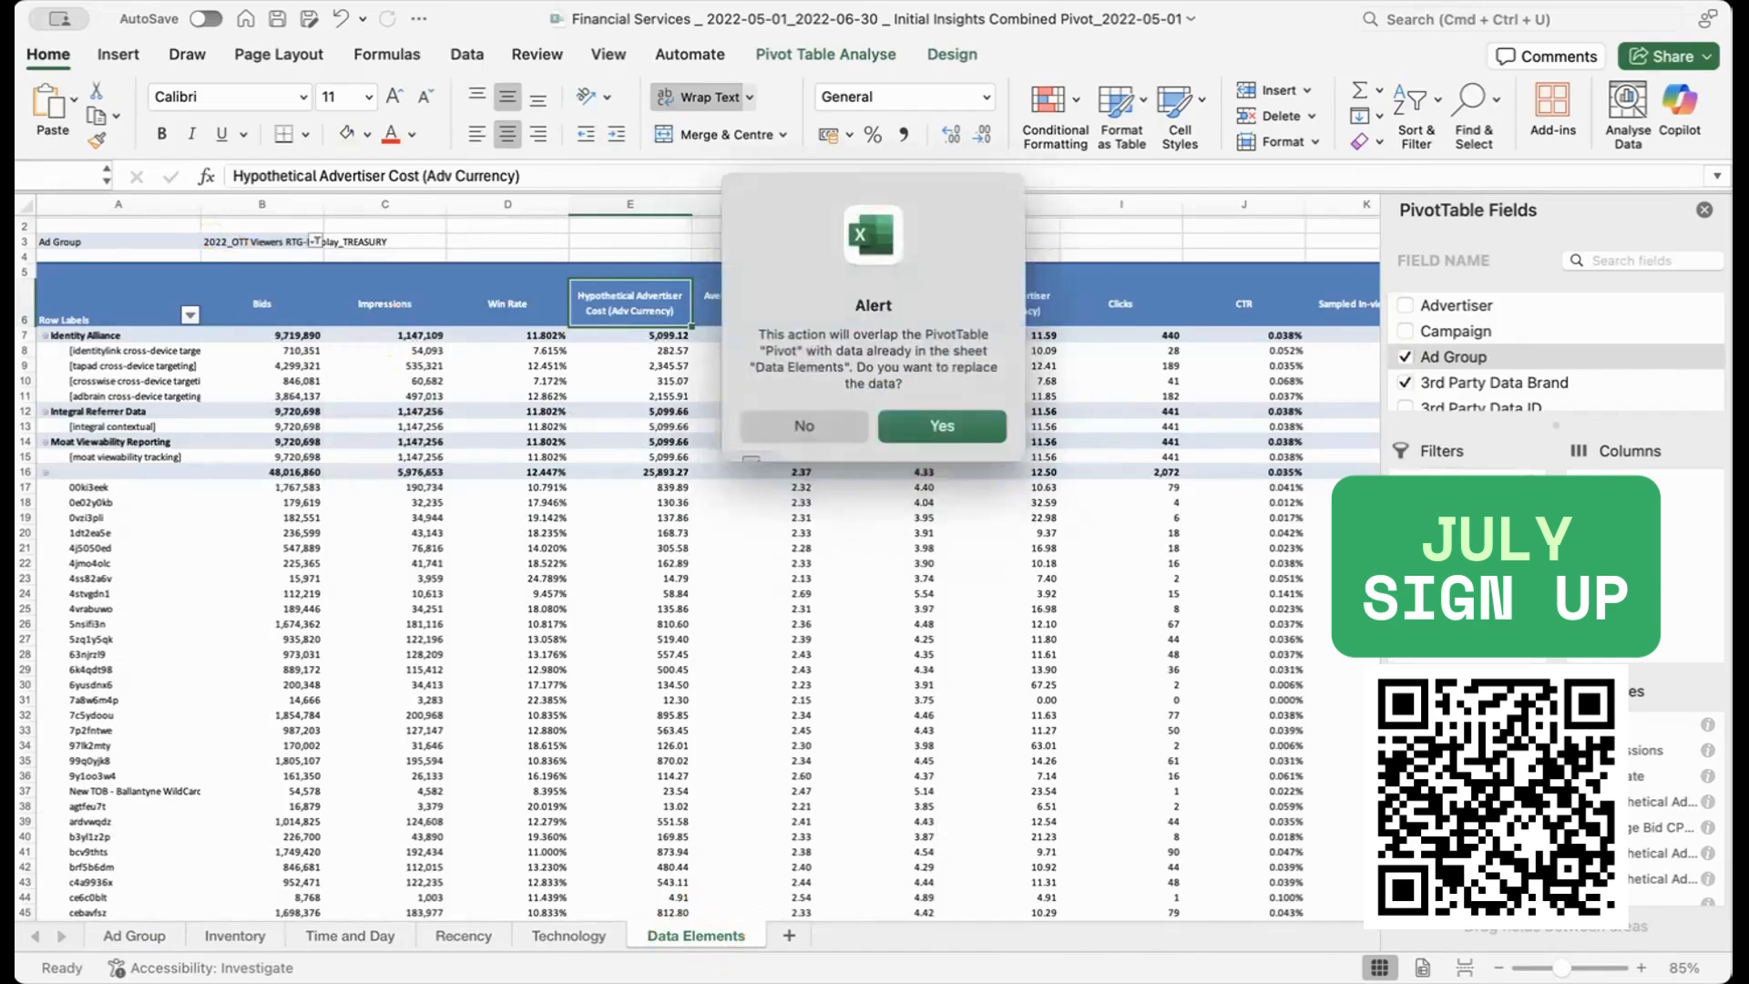
pyautogui.click(938, 421)
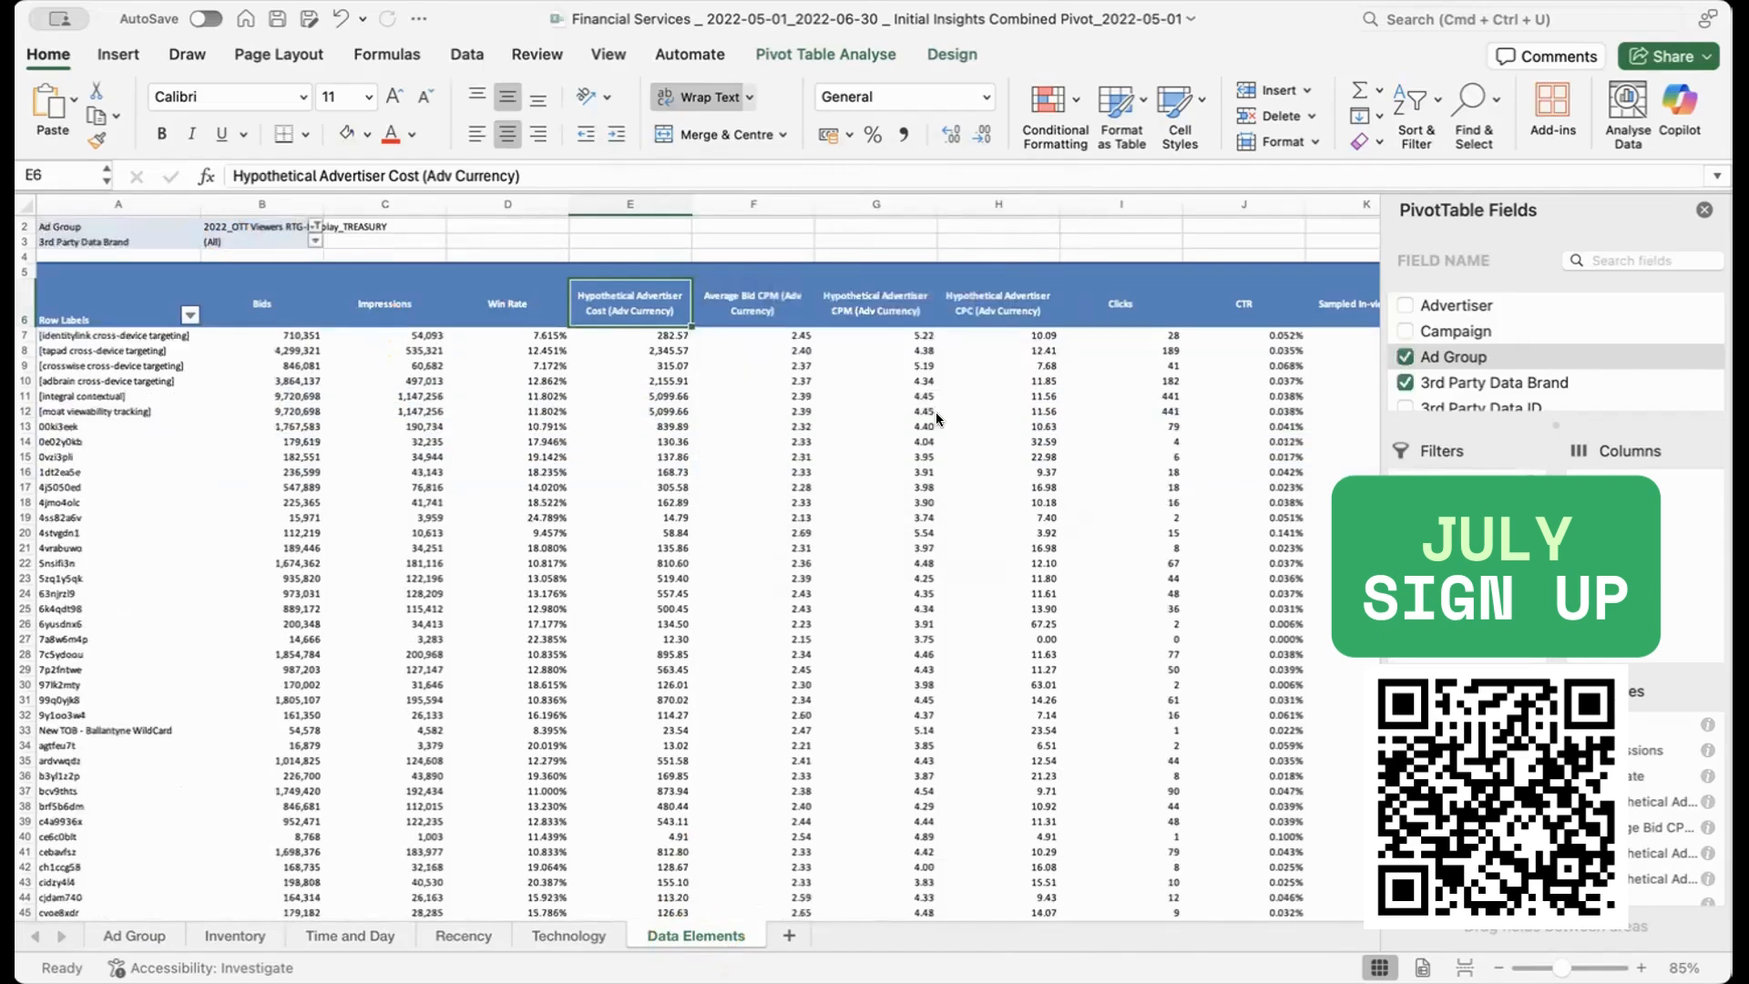
pyautogui.scroll(1, 802, 444)
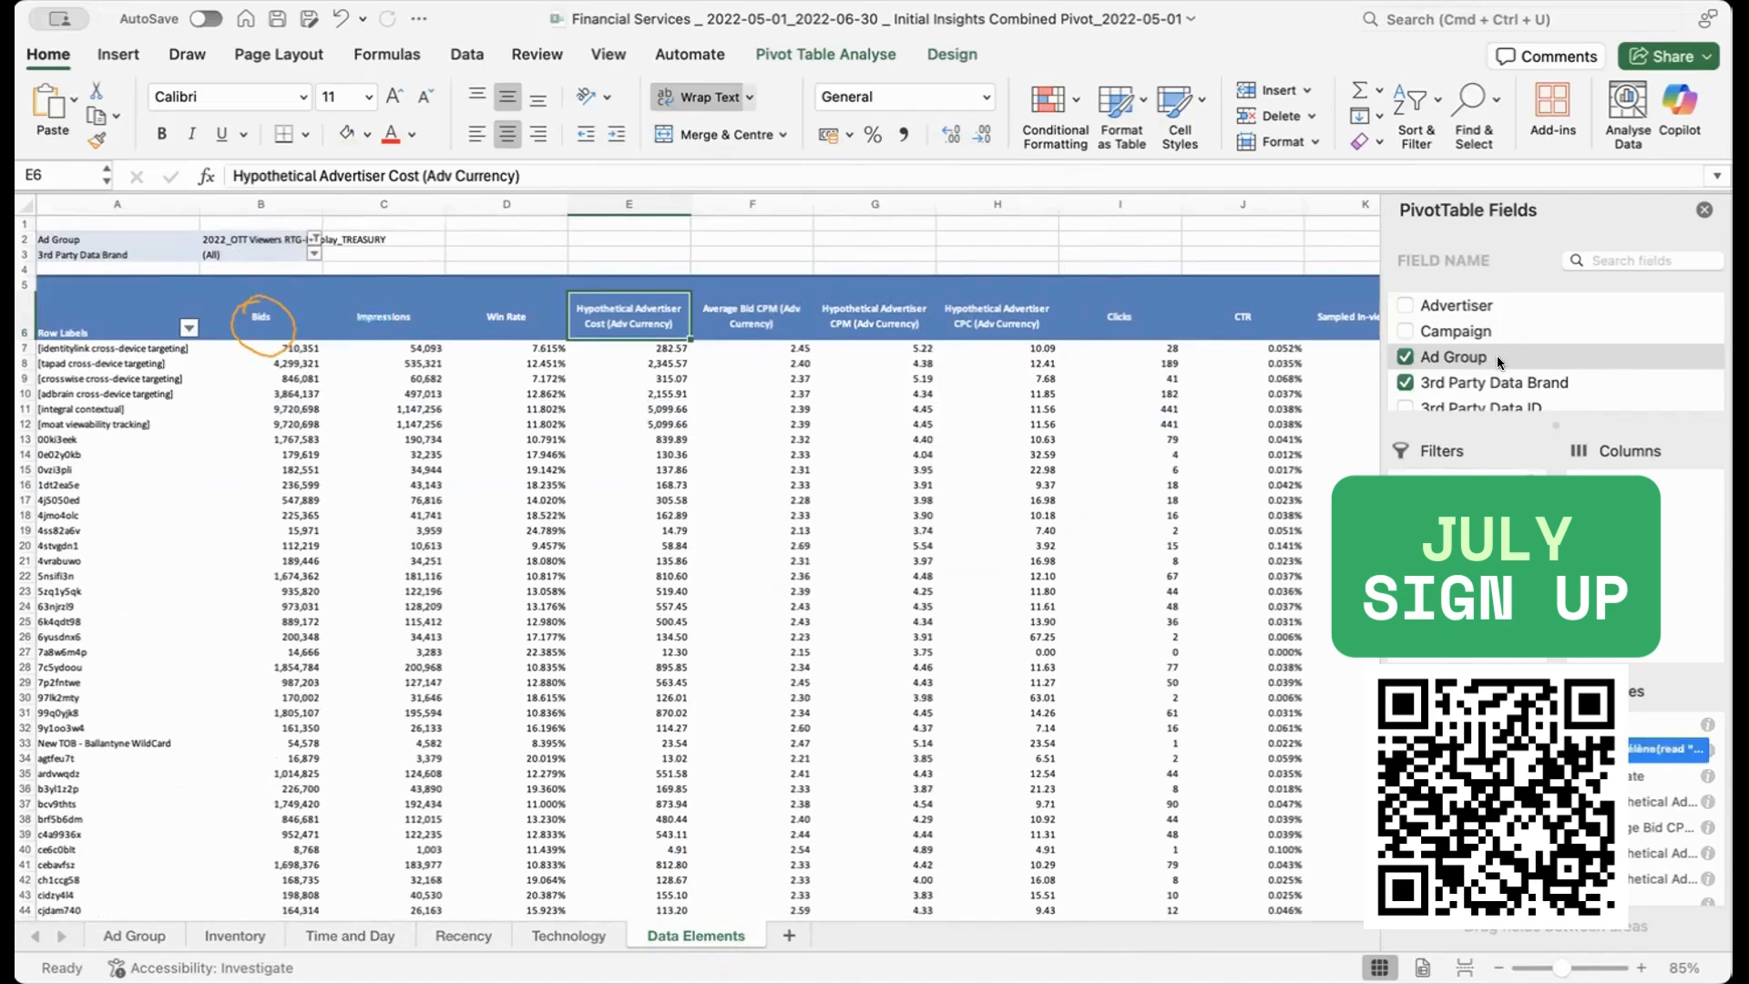
# Step: Remove the Bids field from the pivot table's values
pyautogui.scroll(-3, 1498, 360)
pyautogui.moveTo(1610, 723); pyautogui.dragTo(1539, 353)
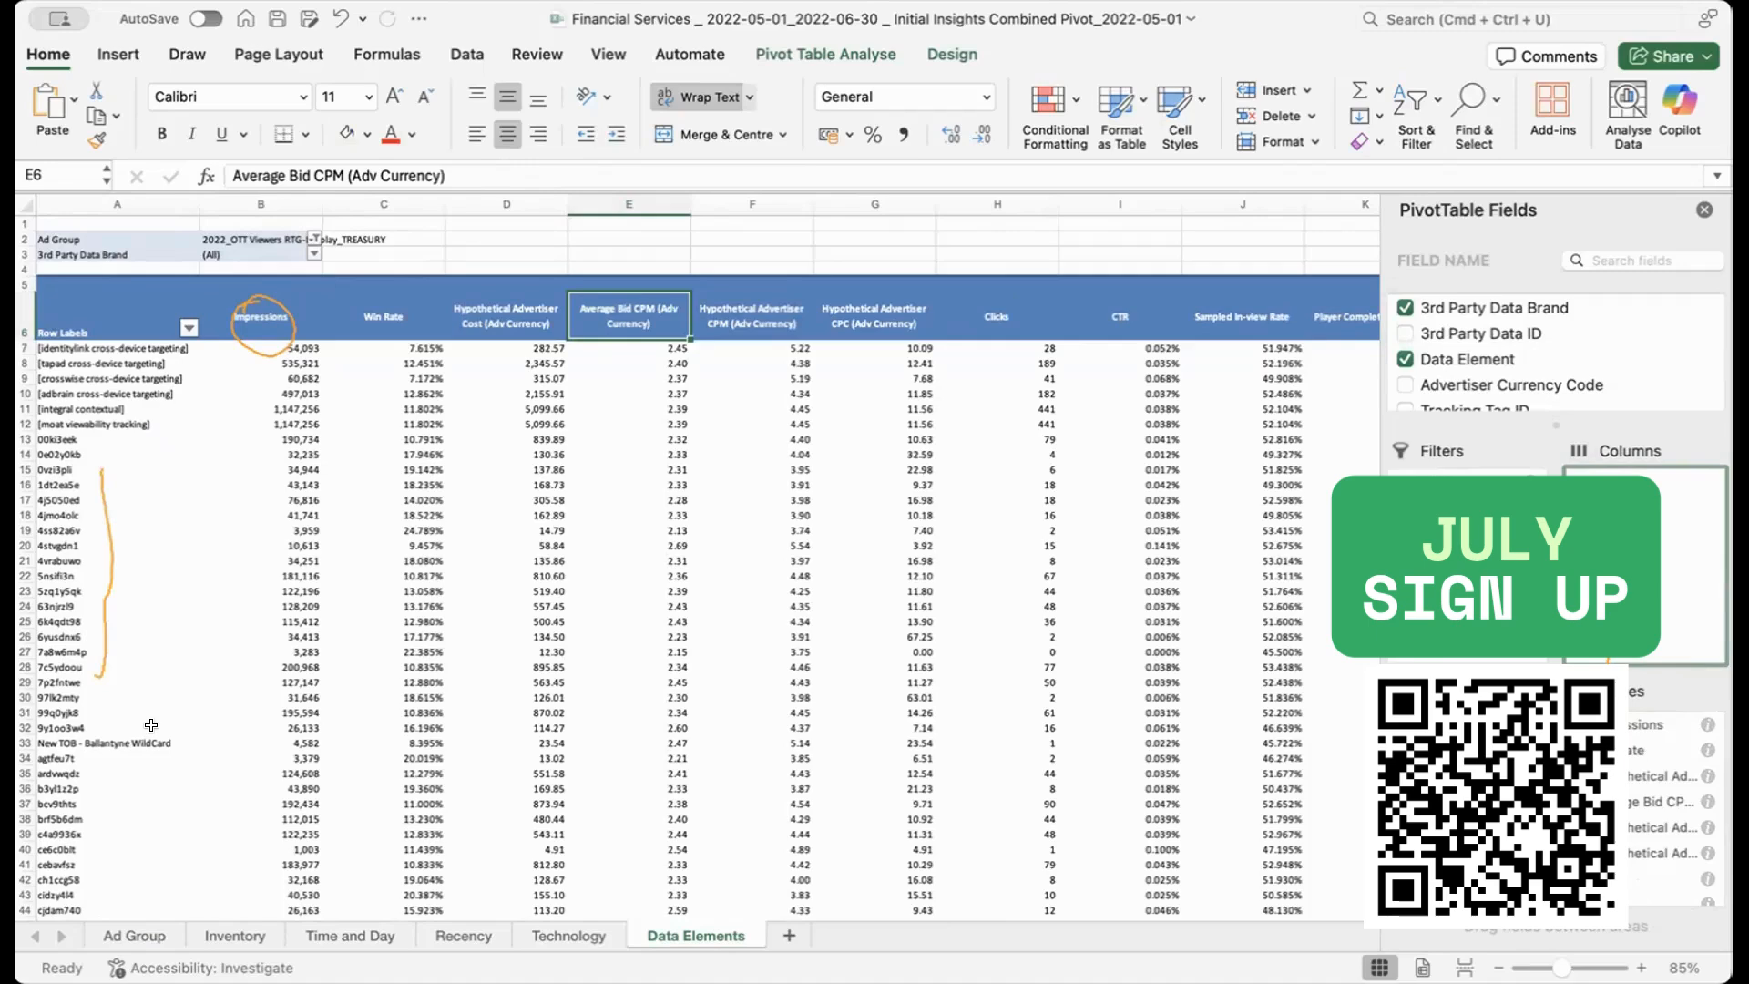
# Step: Review the ungrouped data elements and move 3rd Party Data Brand back from Filters to Rows above Data Element
pyautogui.scroll(-4, 151, 725)
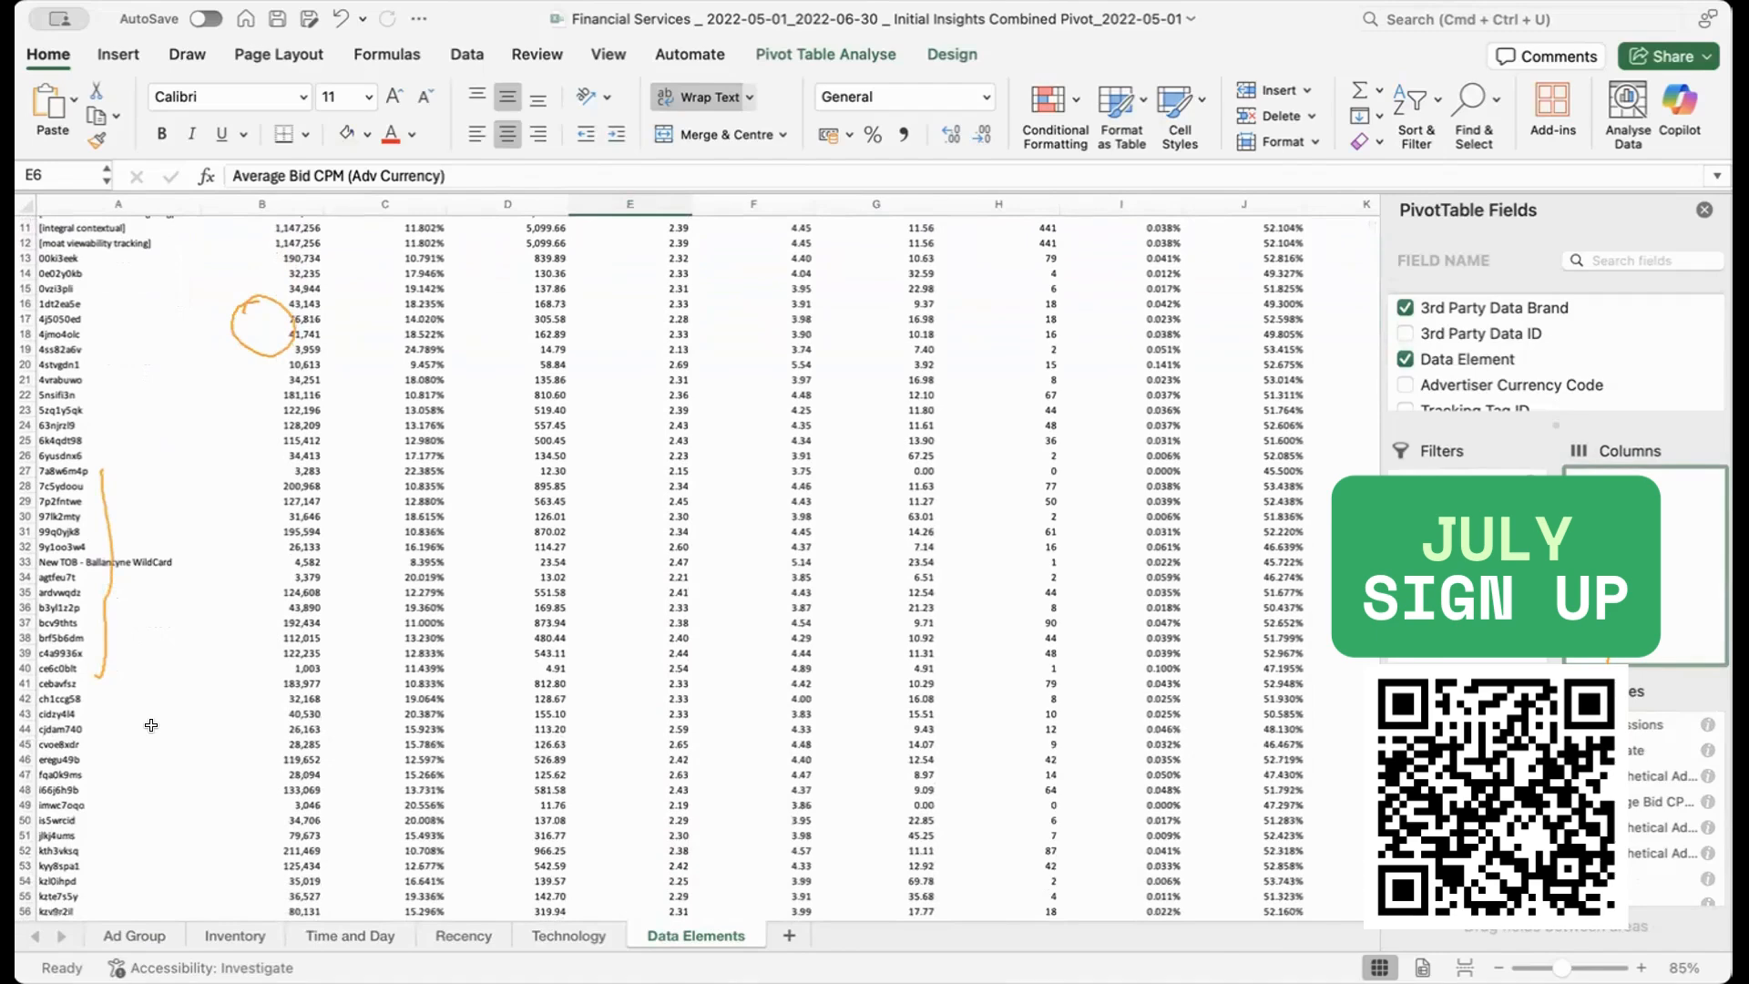
pyautogui.scroll(-2, 151, 725)
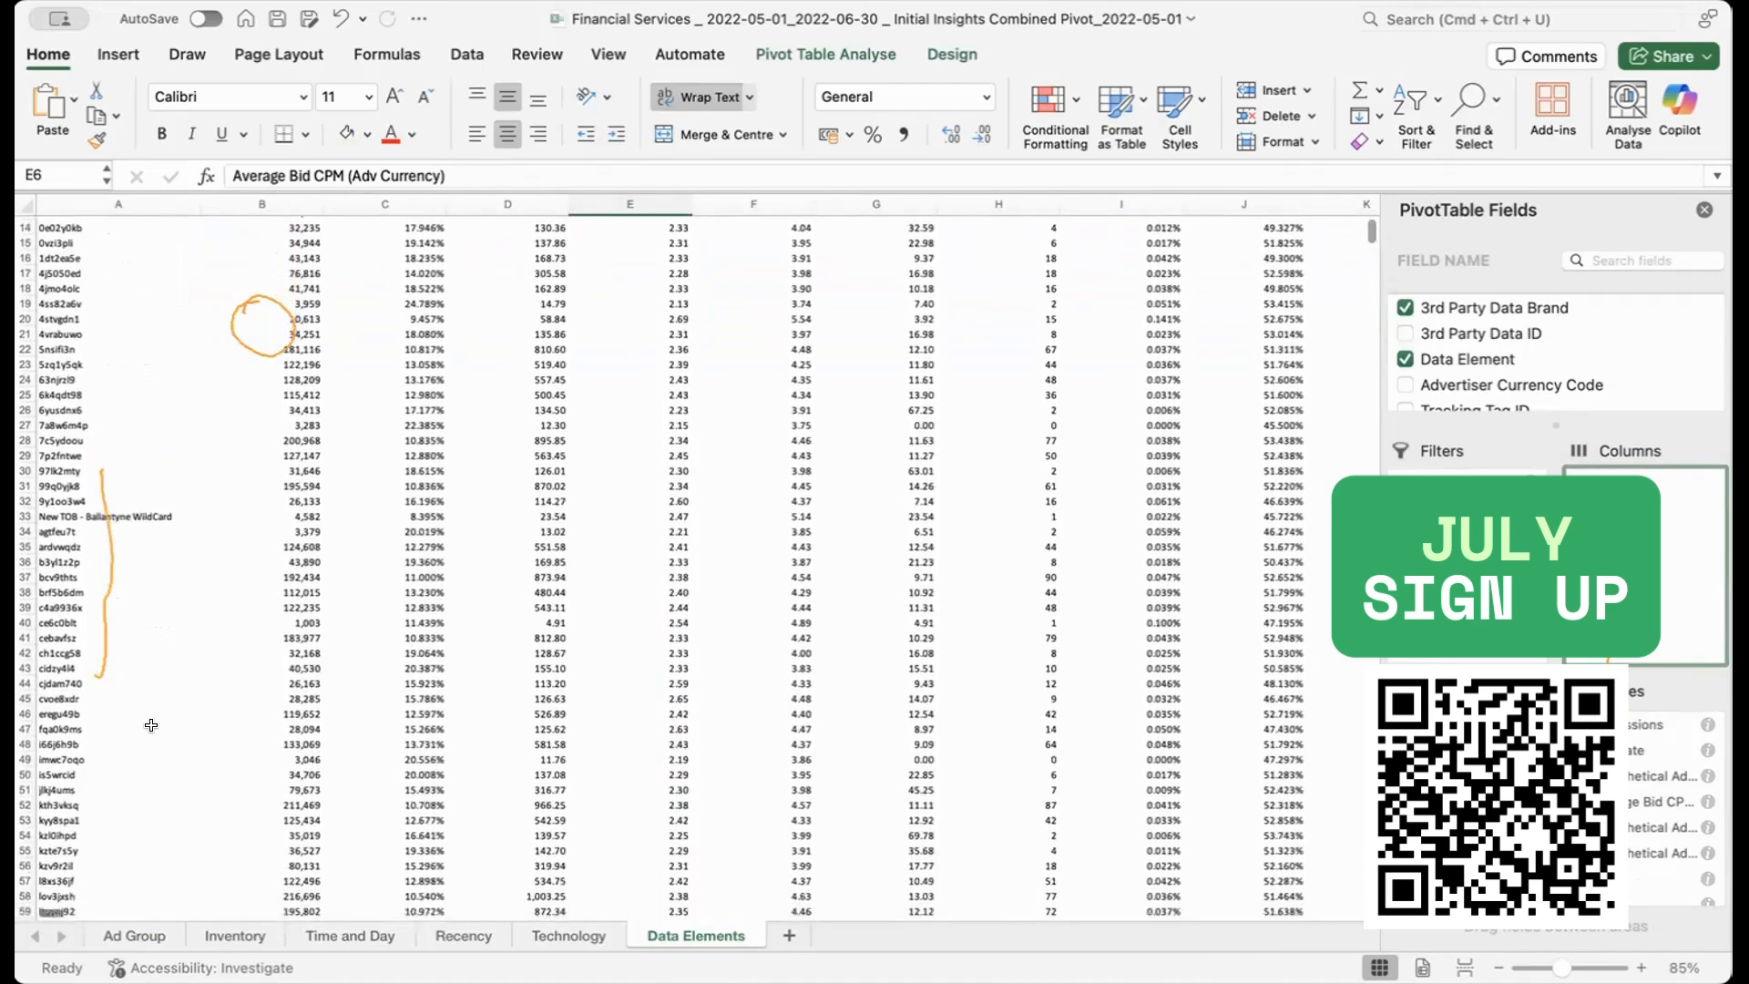
pyautogui.scroll(-3, 151, 725)
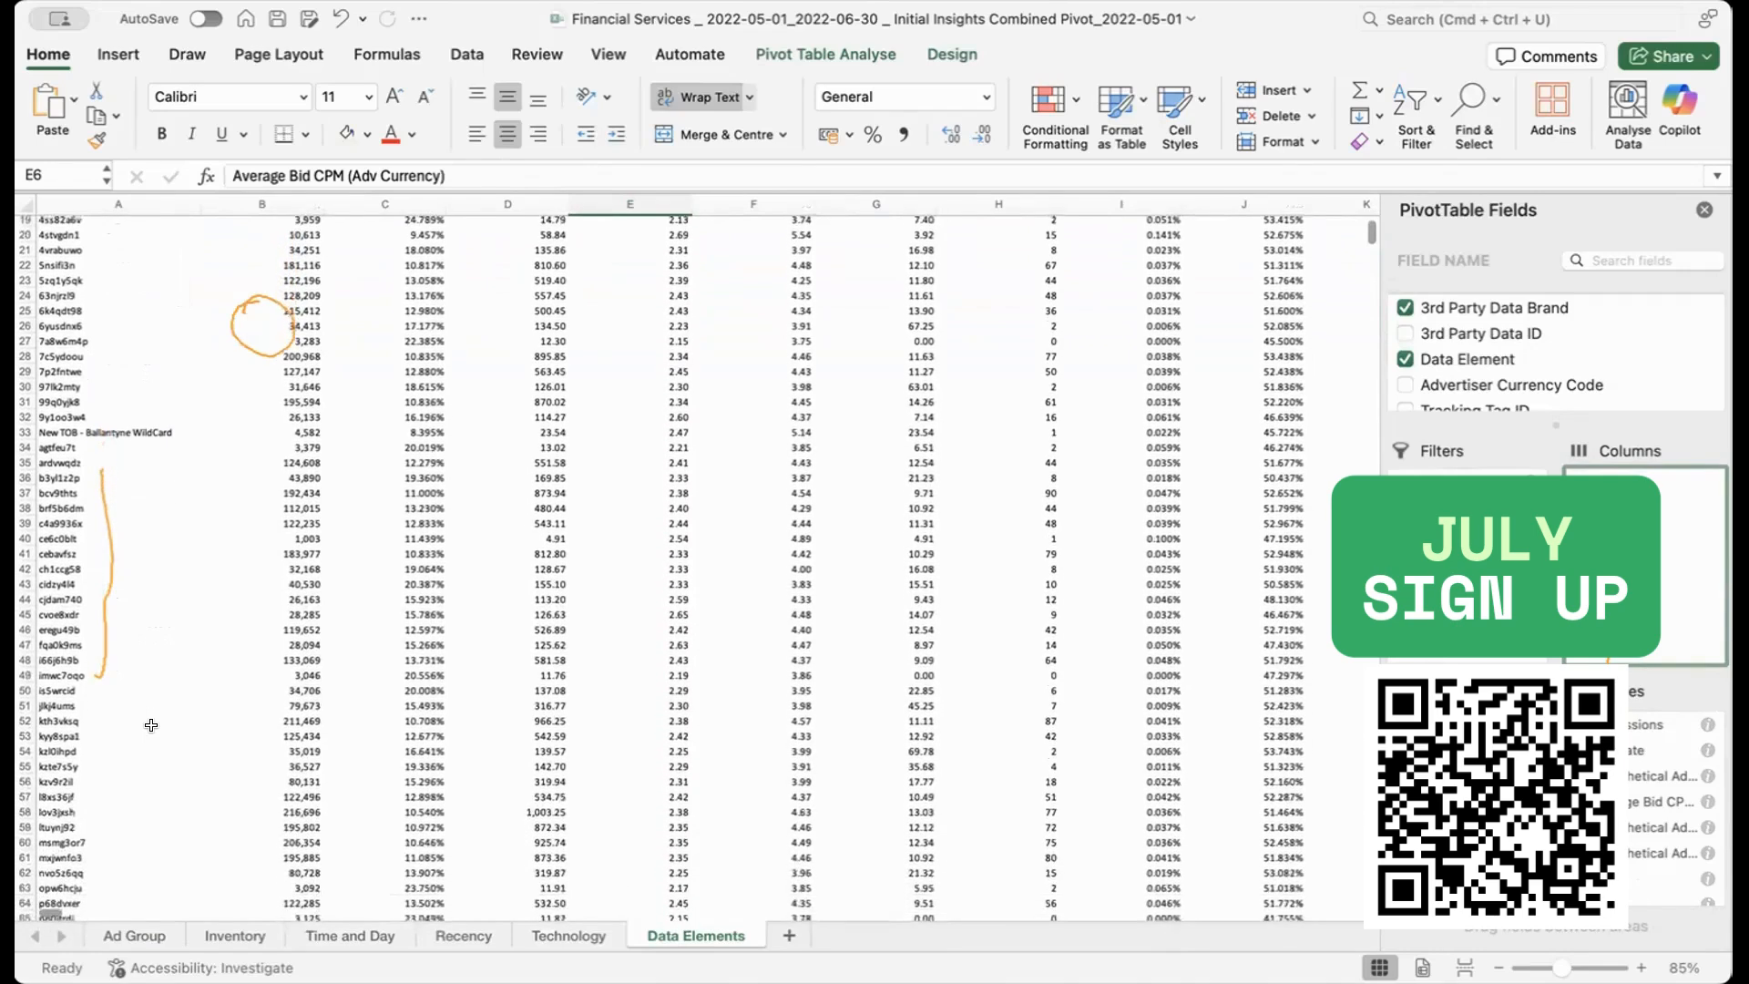
pyautogui.scroll(-15, 151, 725)
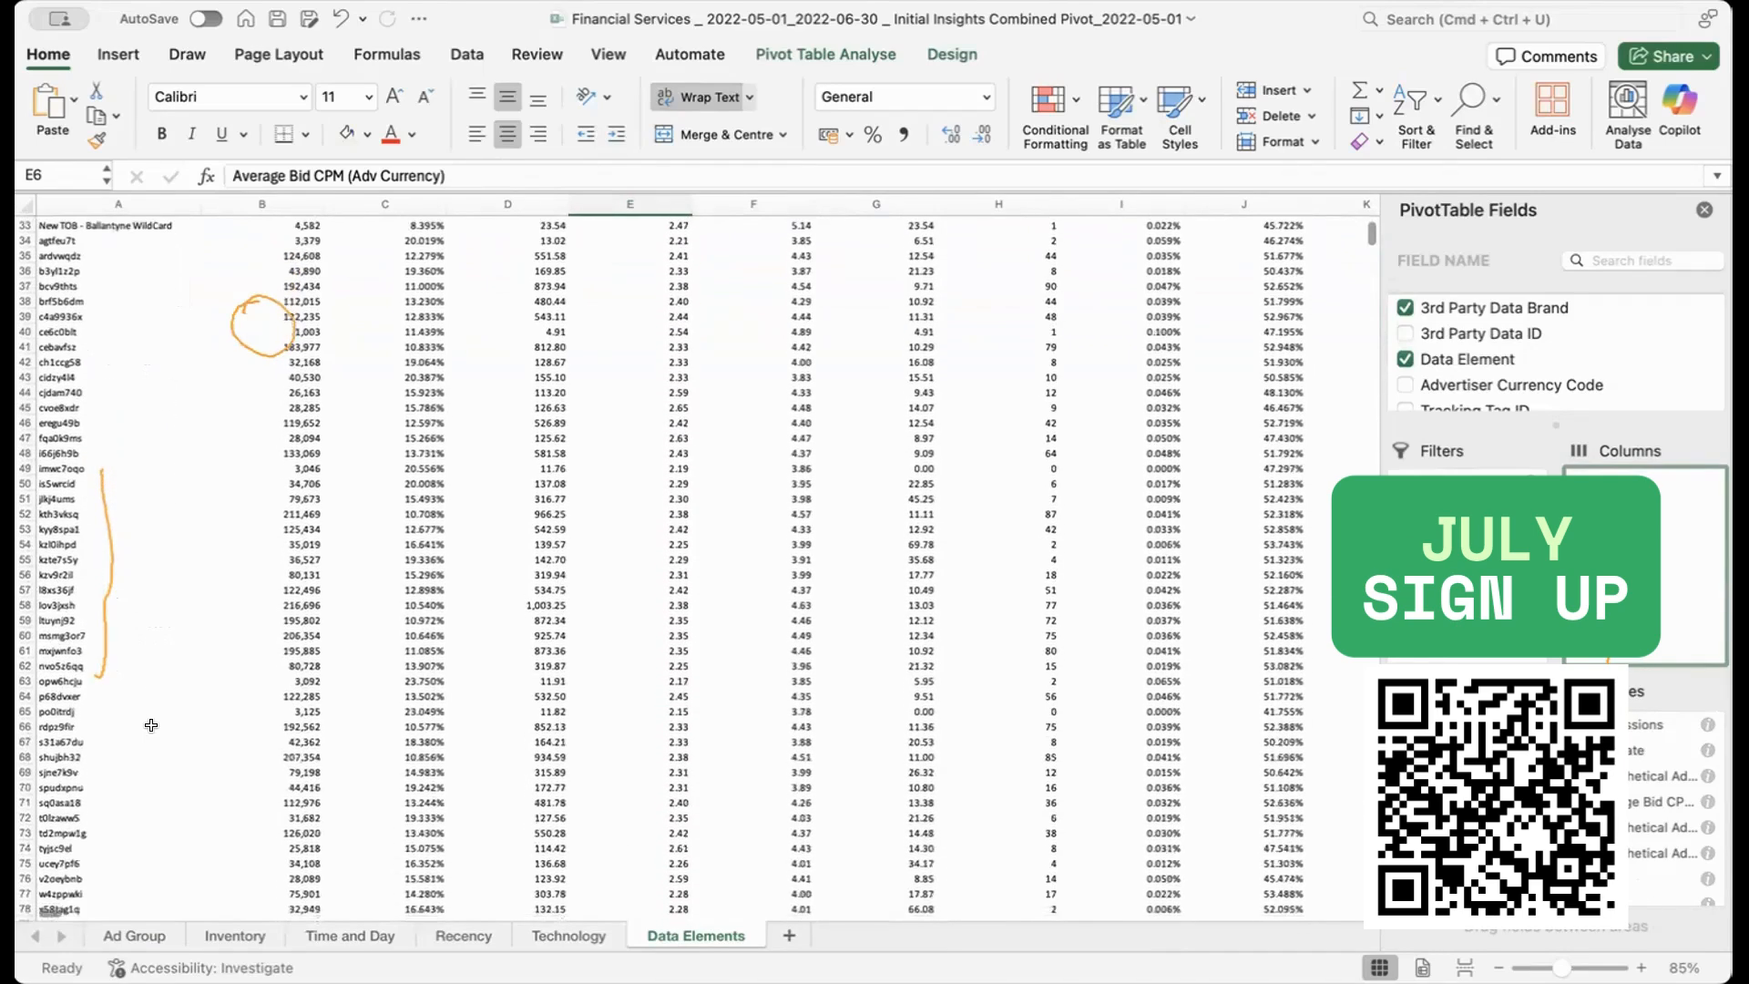
pyautogui.scroll(7, 151, 725)
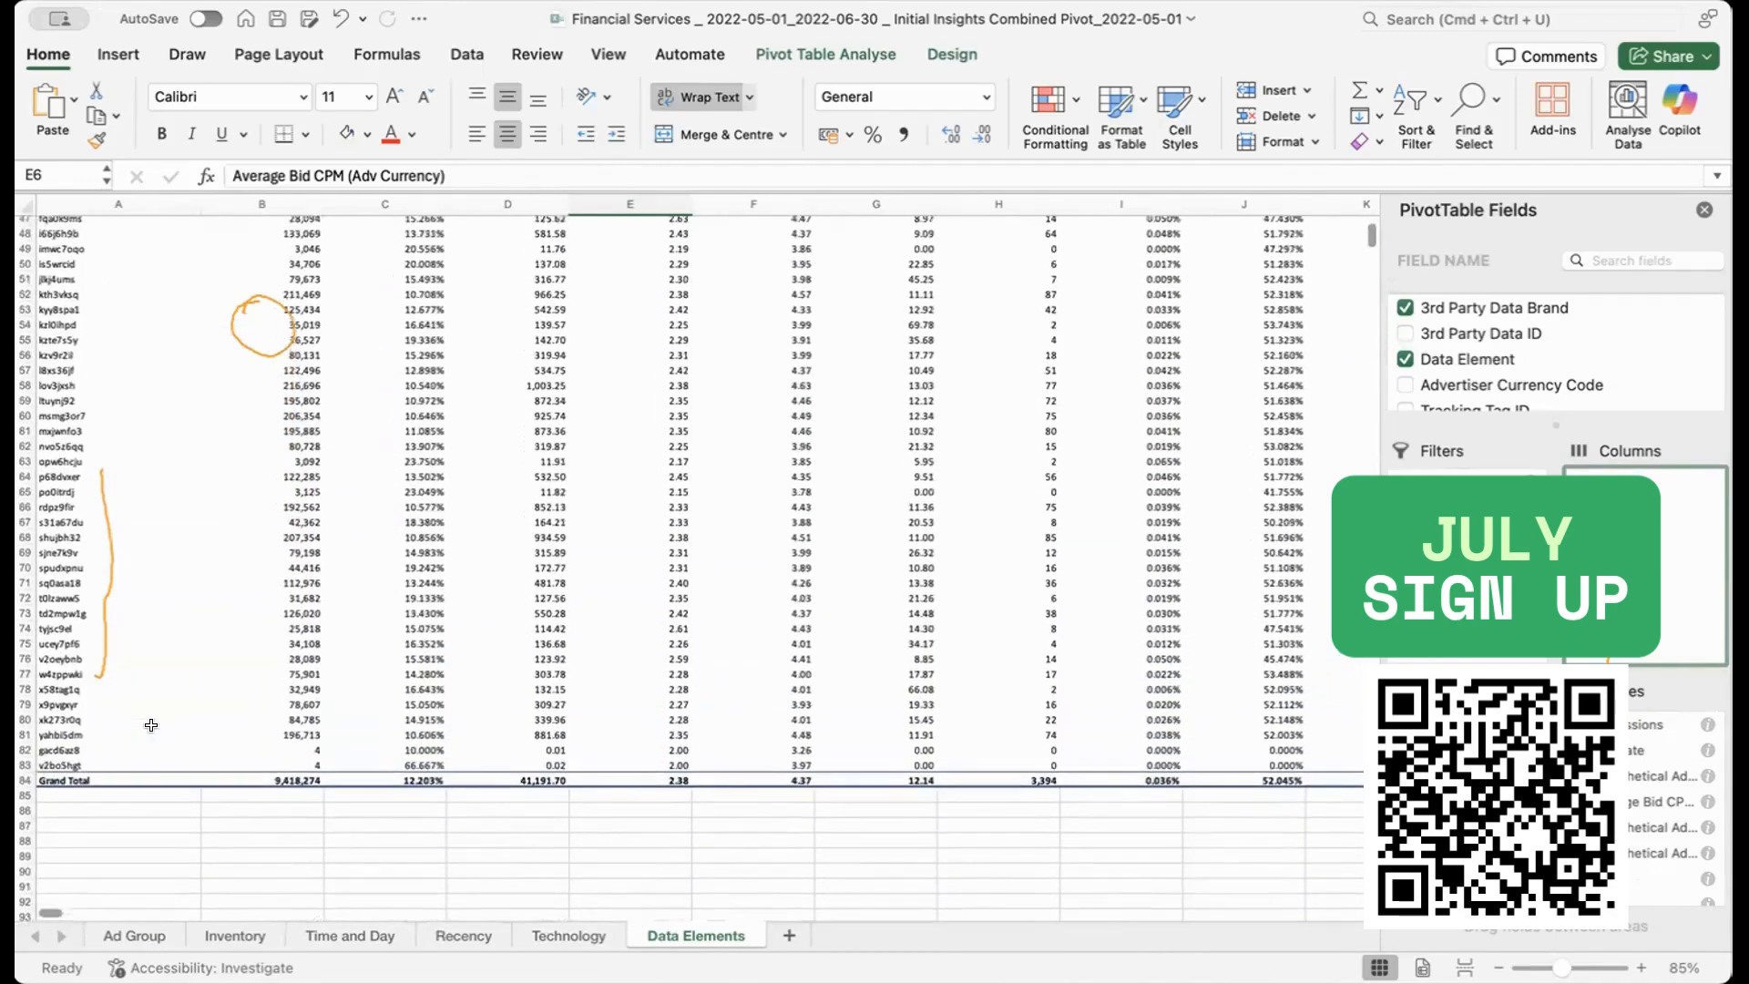
pyautogui.scroll(15, 151, 725)
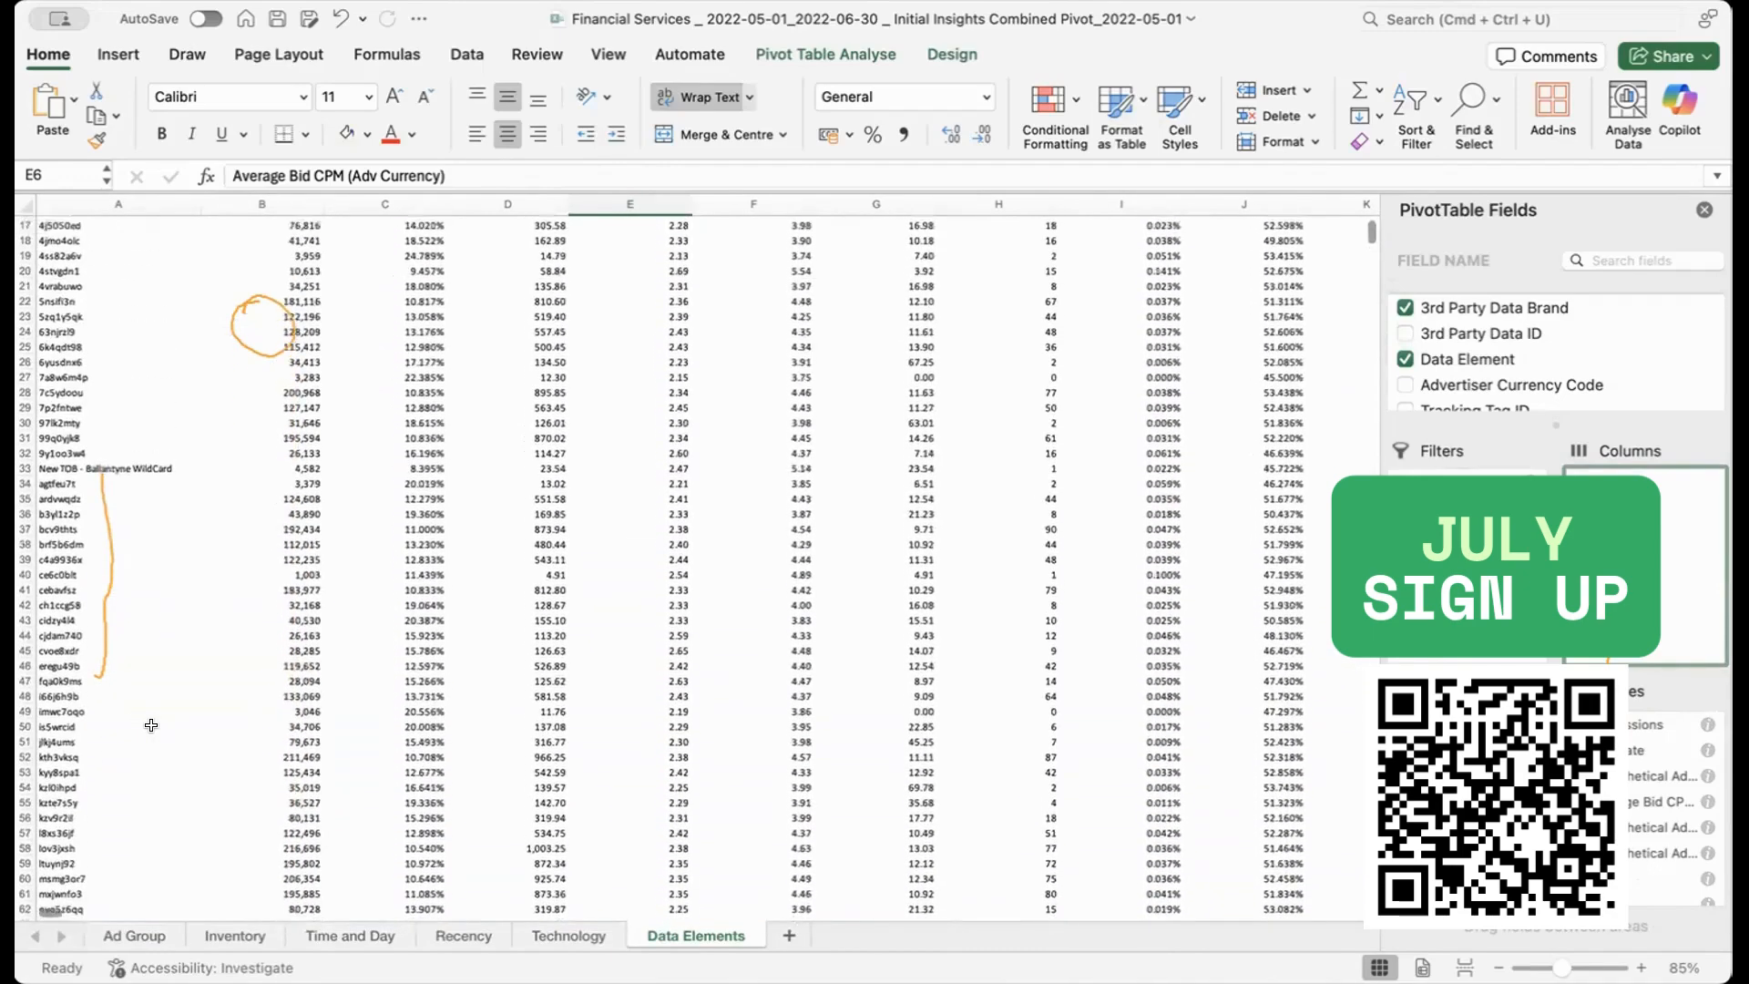
pyautogui.scroll(5, 151, 725)
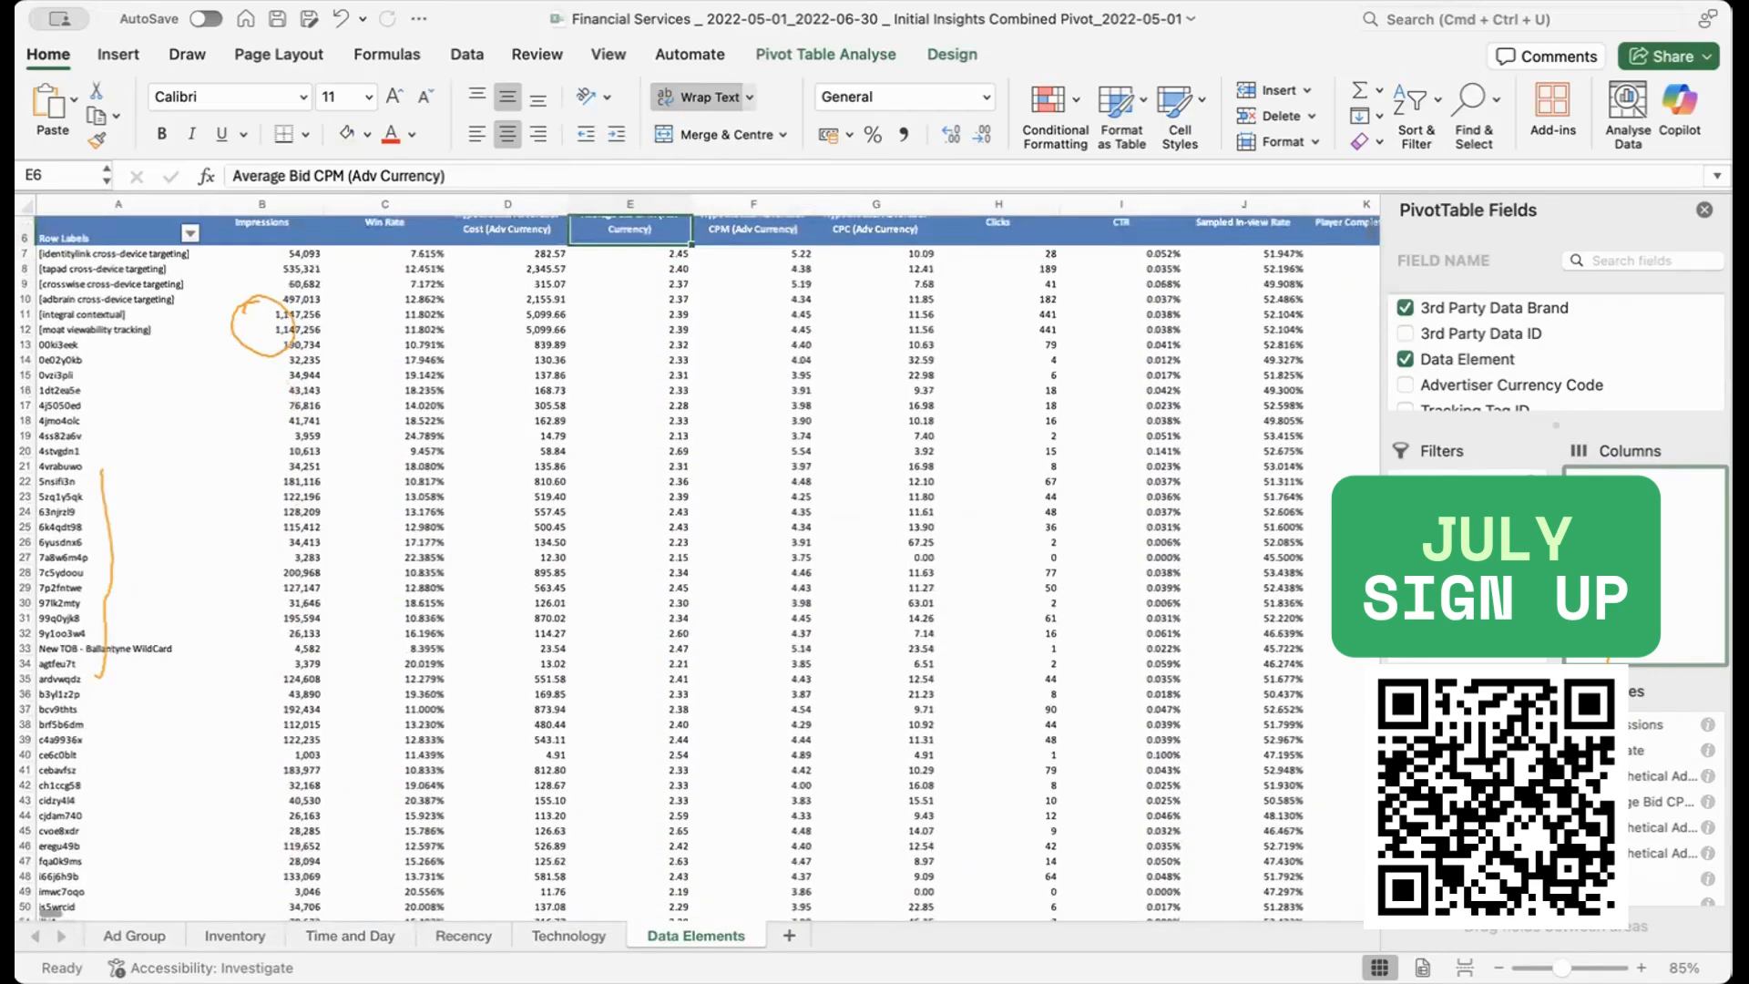
pyautogui.click(1463, 555)
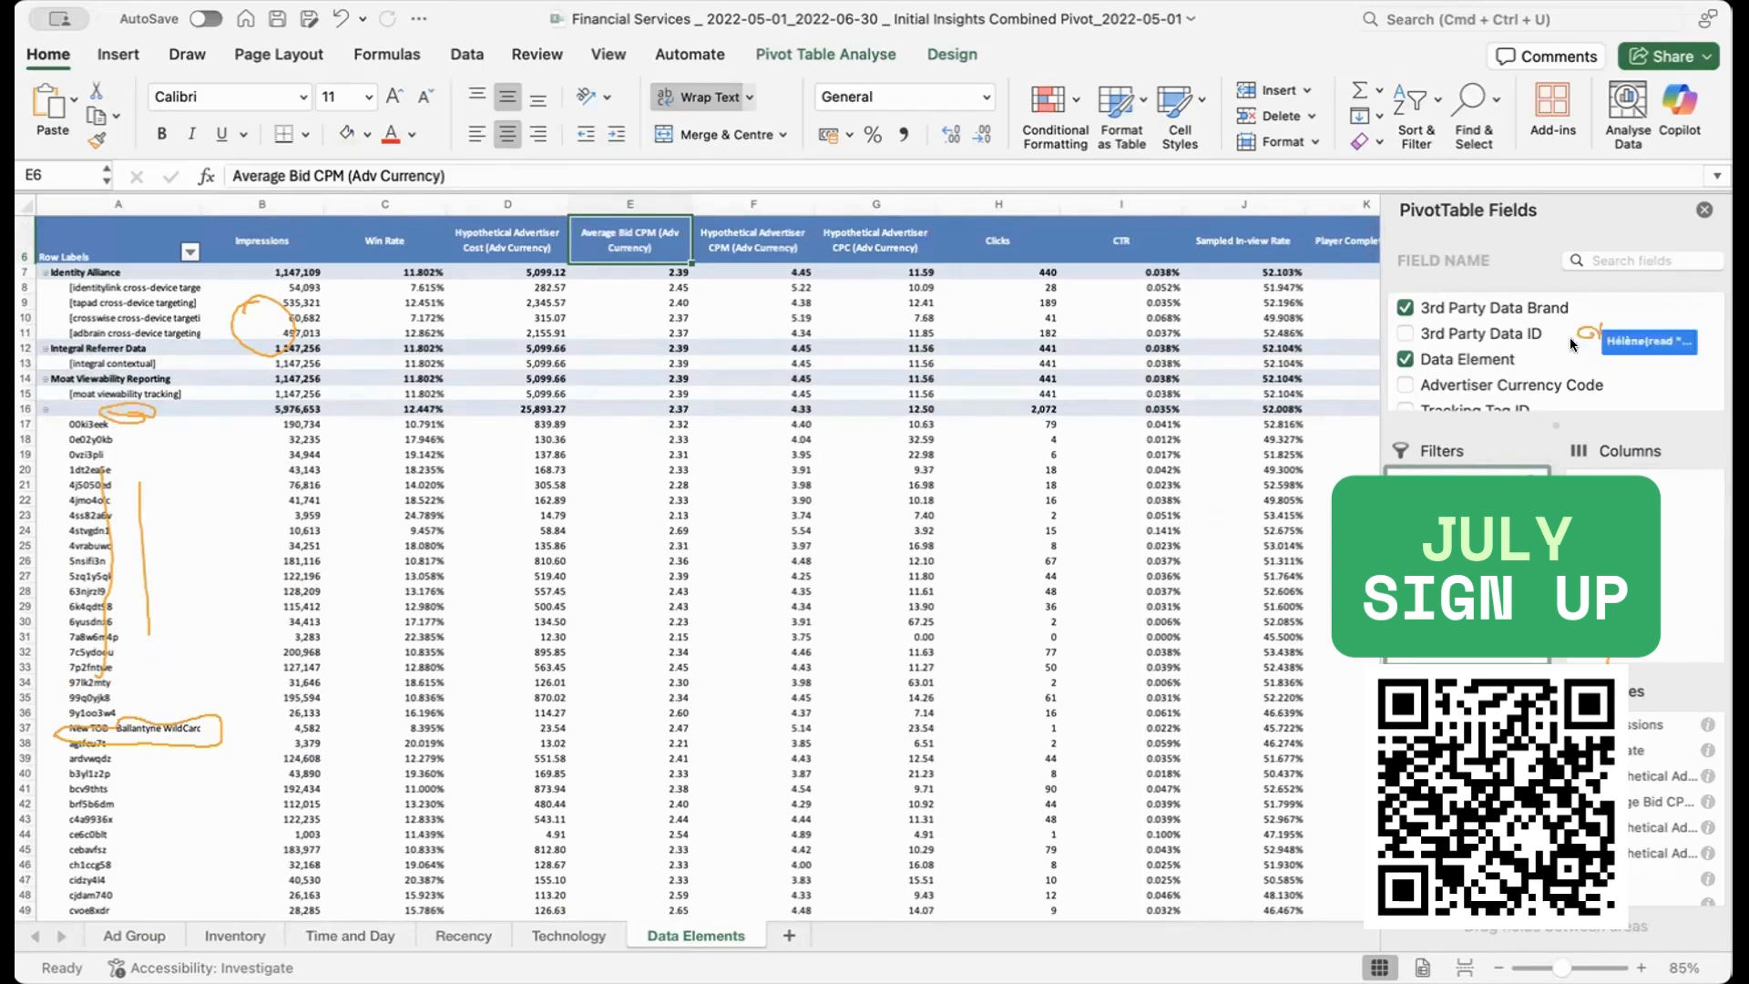
# Step: Examine the available fields of the Data Elements pivot table, from the data brand and cost fields through to the CPA metrics
pyautogui.scroll(-5, 1570, 337)
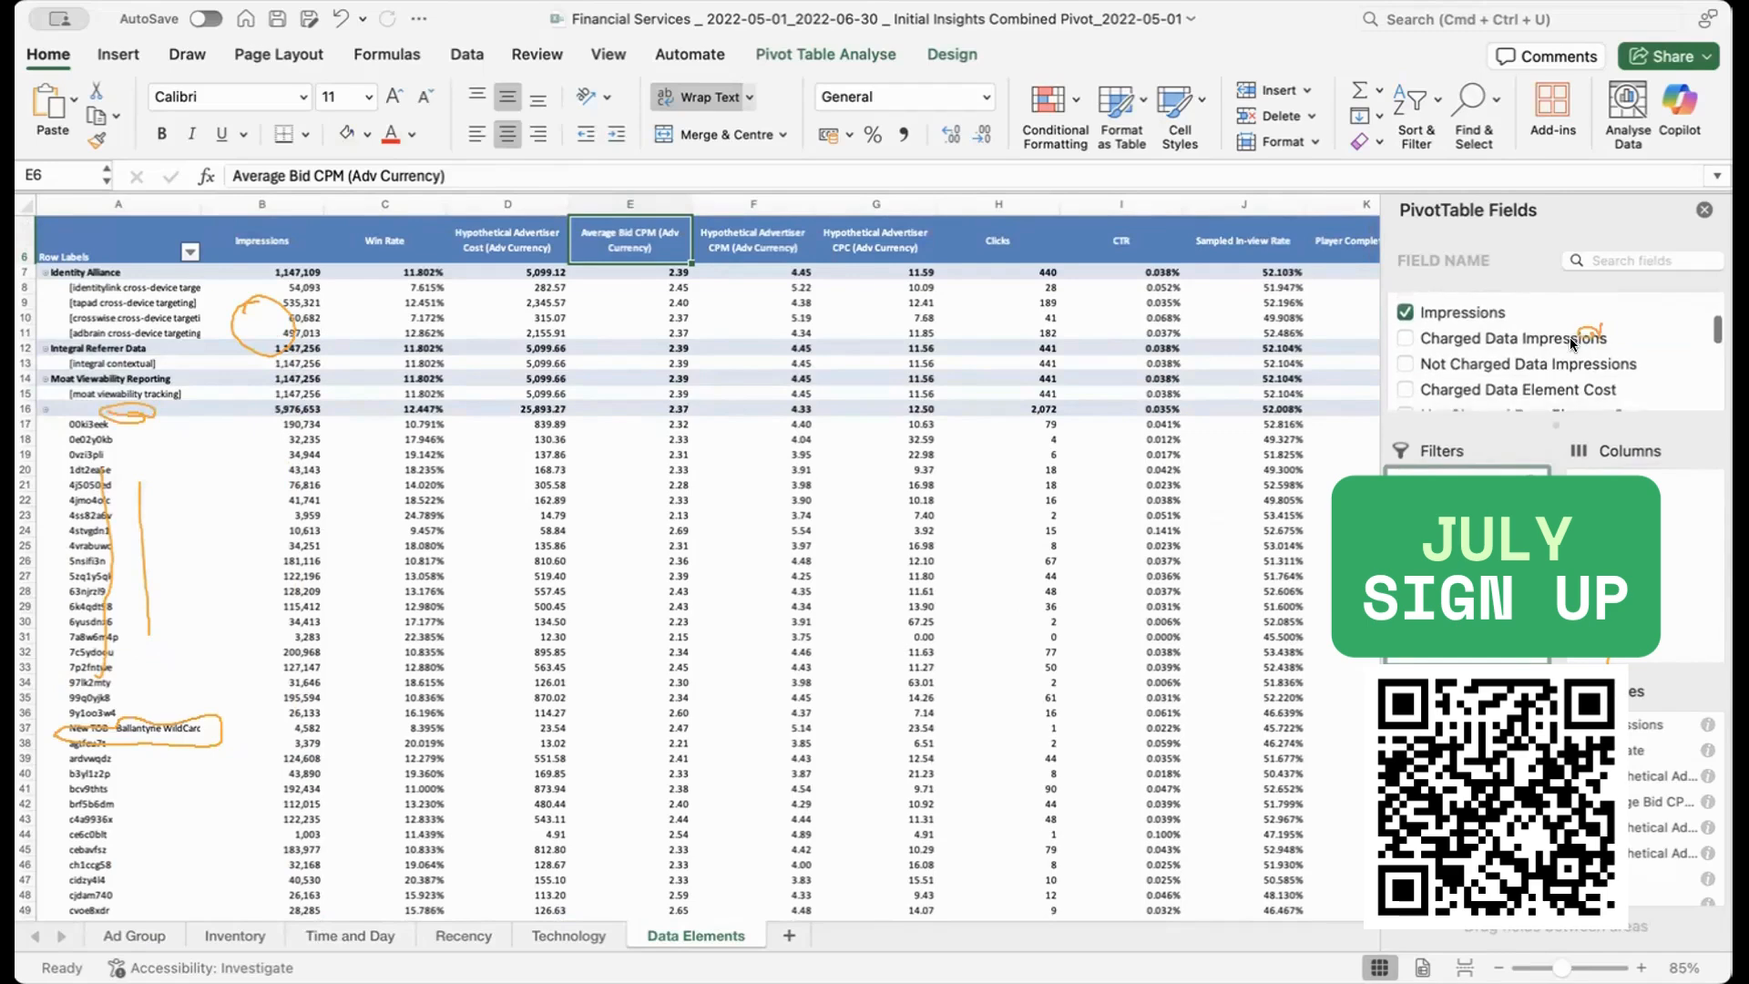
pyautogui.scroll(-3, 1570, 337)
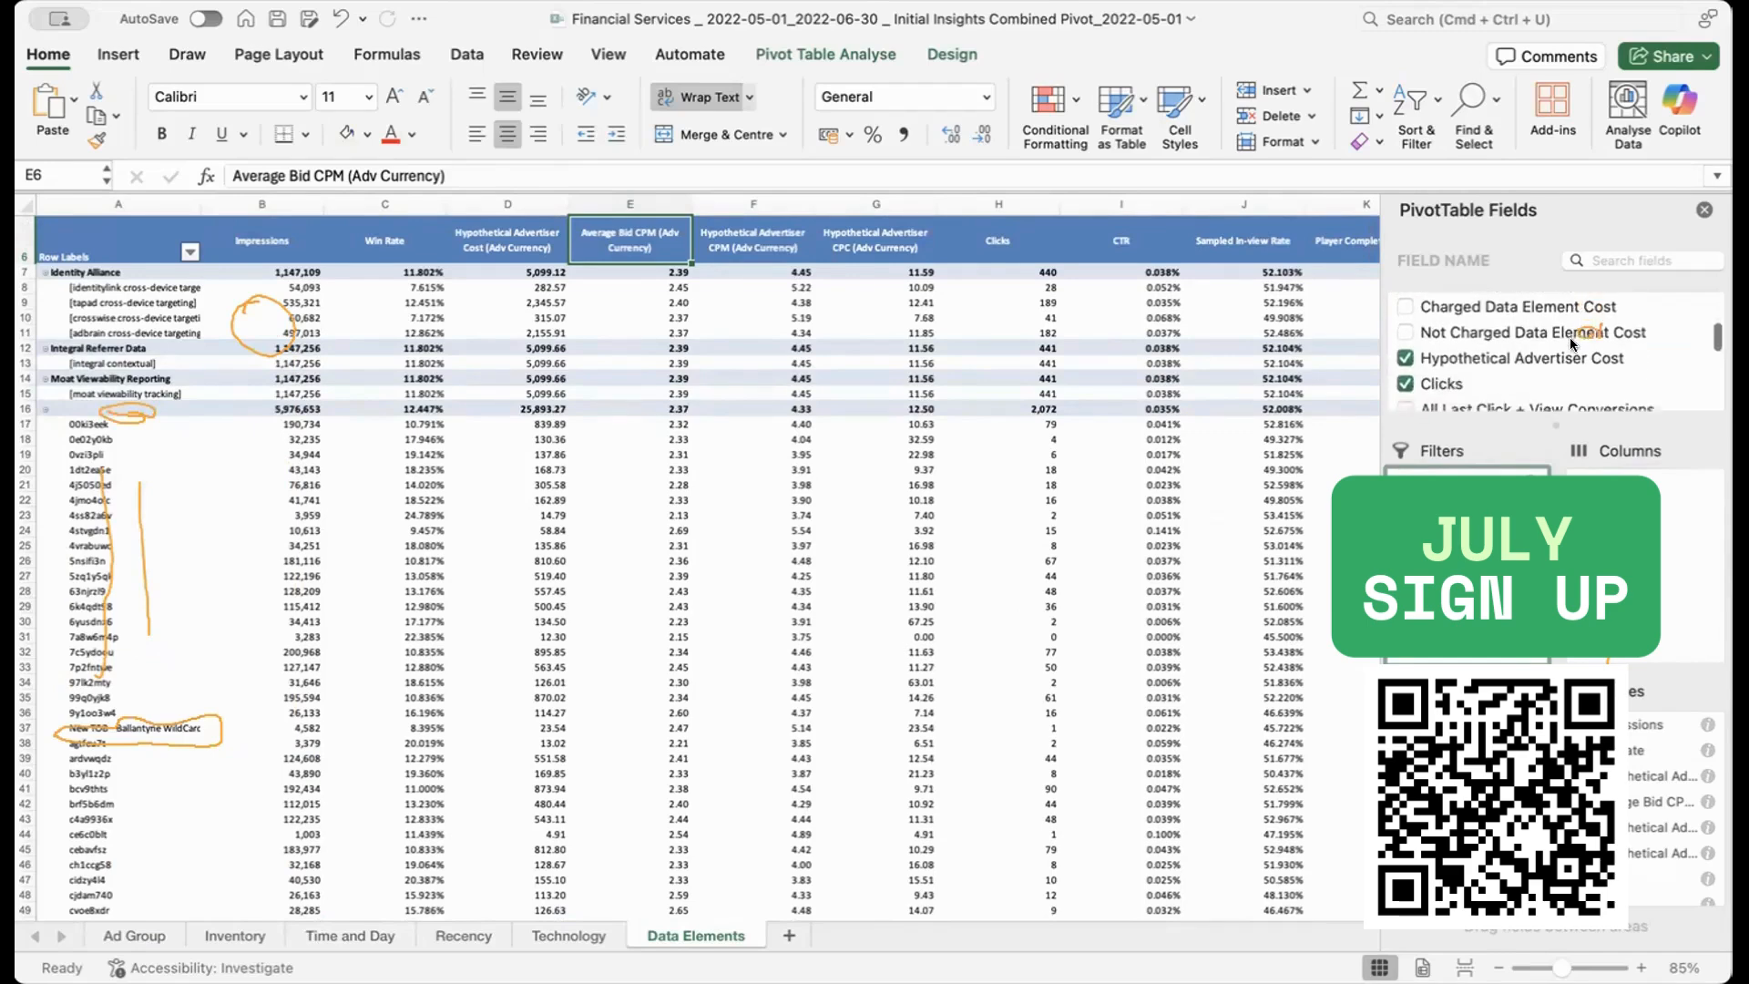
pyautogui.scroll(-2, 1570, 342)
pyautogui.scroll(-5, 1570, 343)
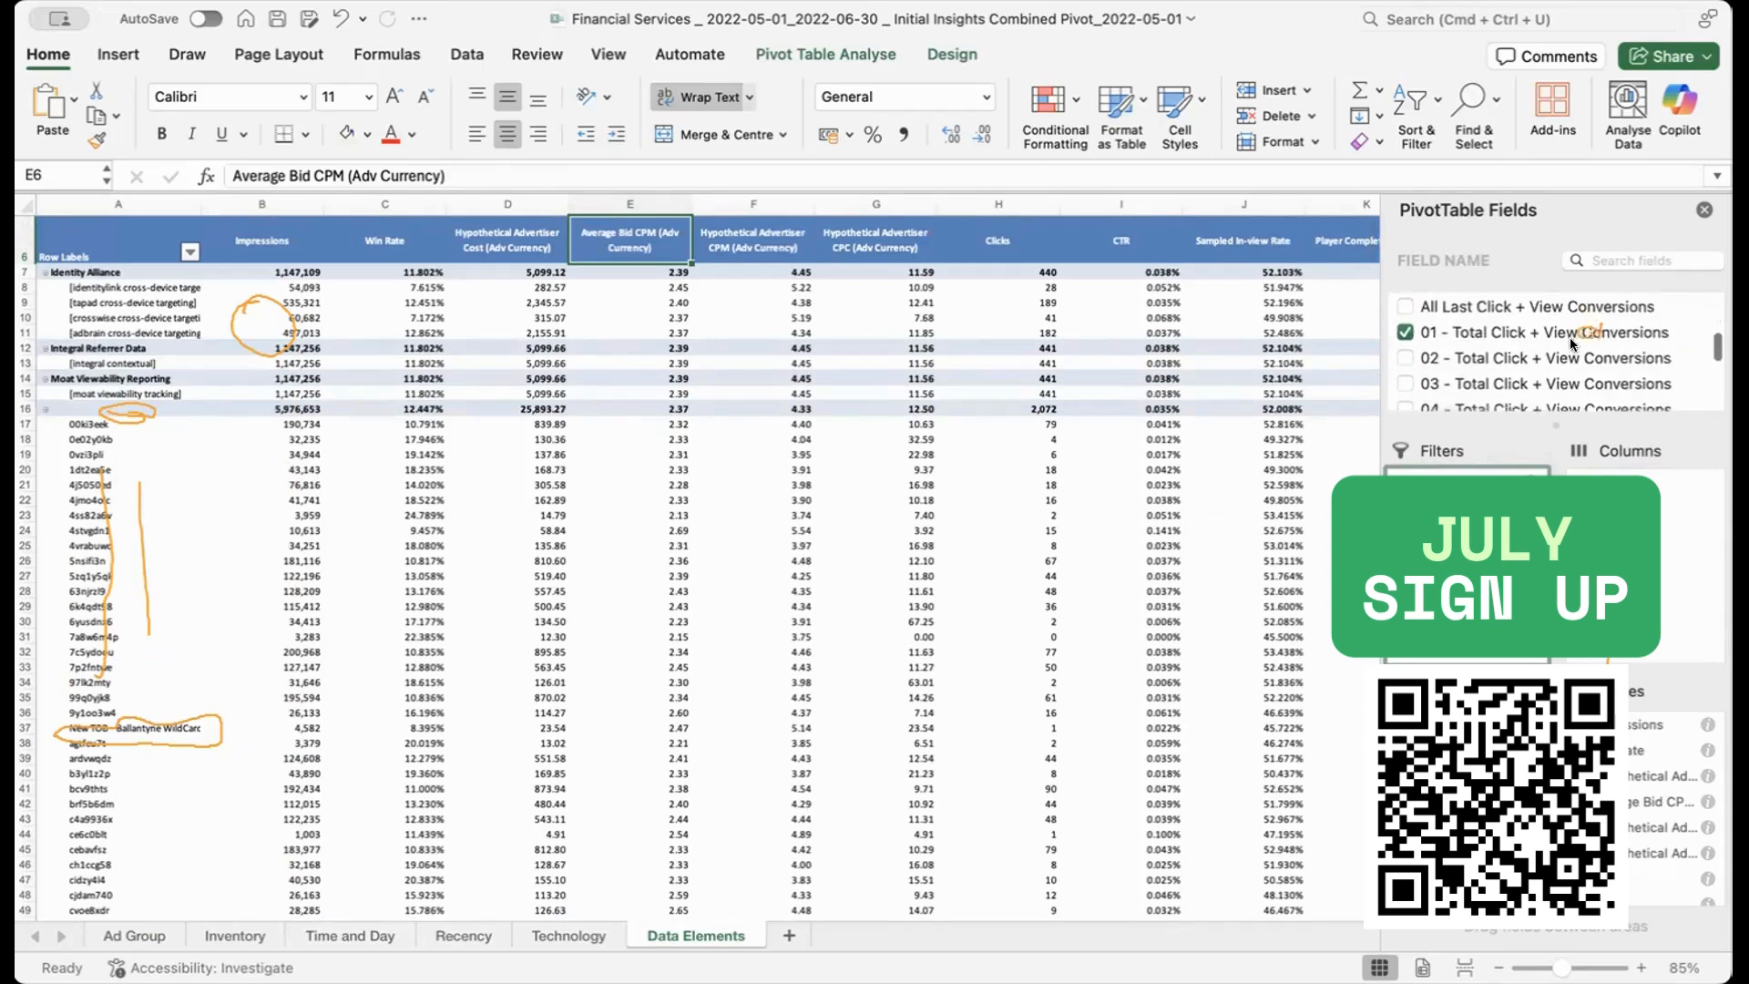
pyautogui.scroll(-4, 1570, 344)
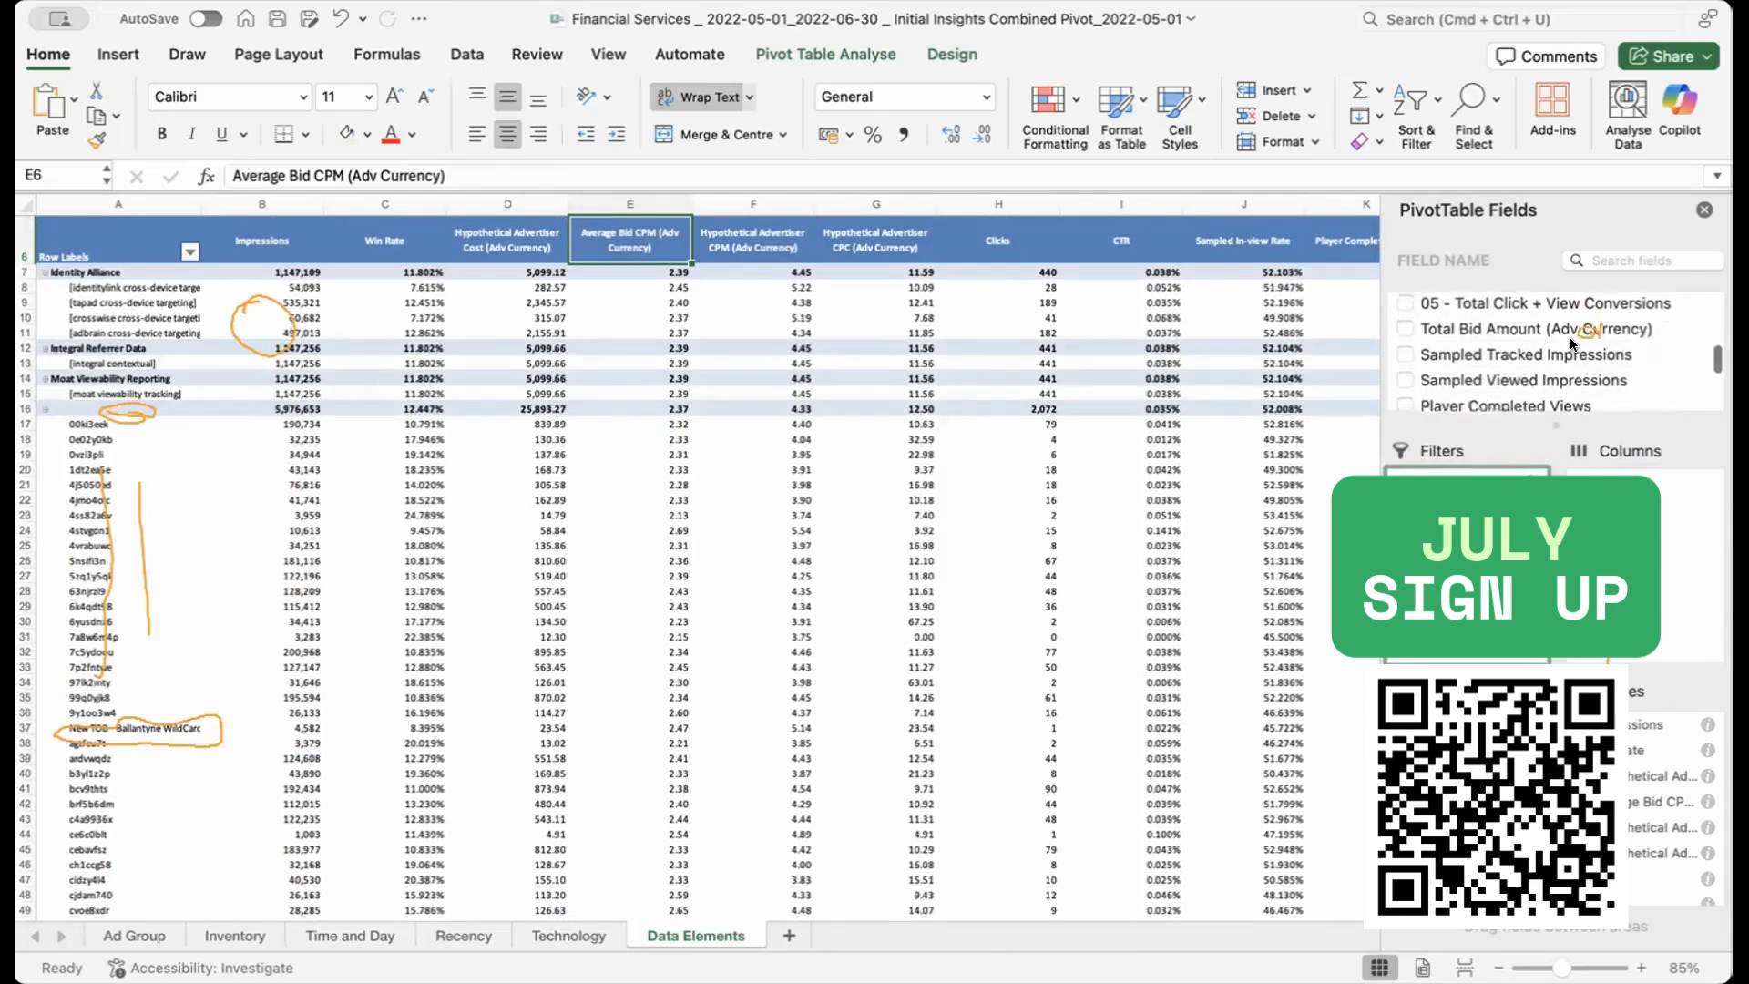
pyautogui.scroll(-4, 1570, 342)
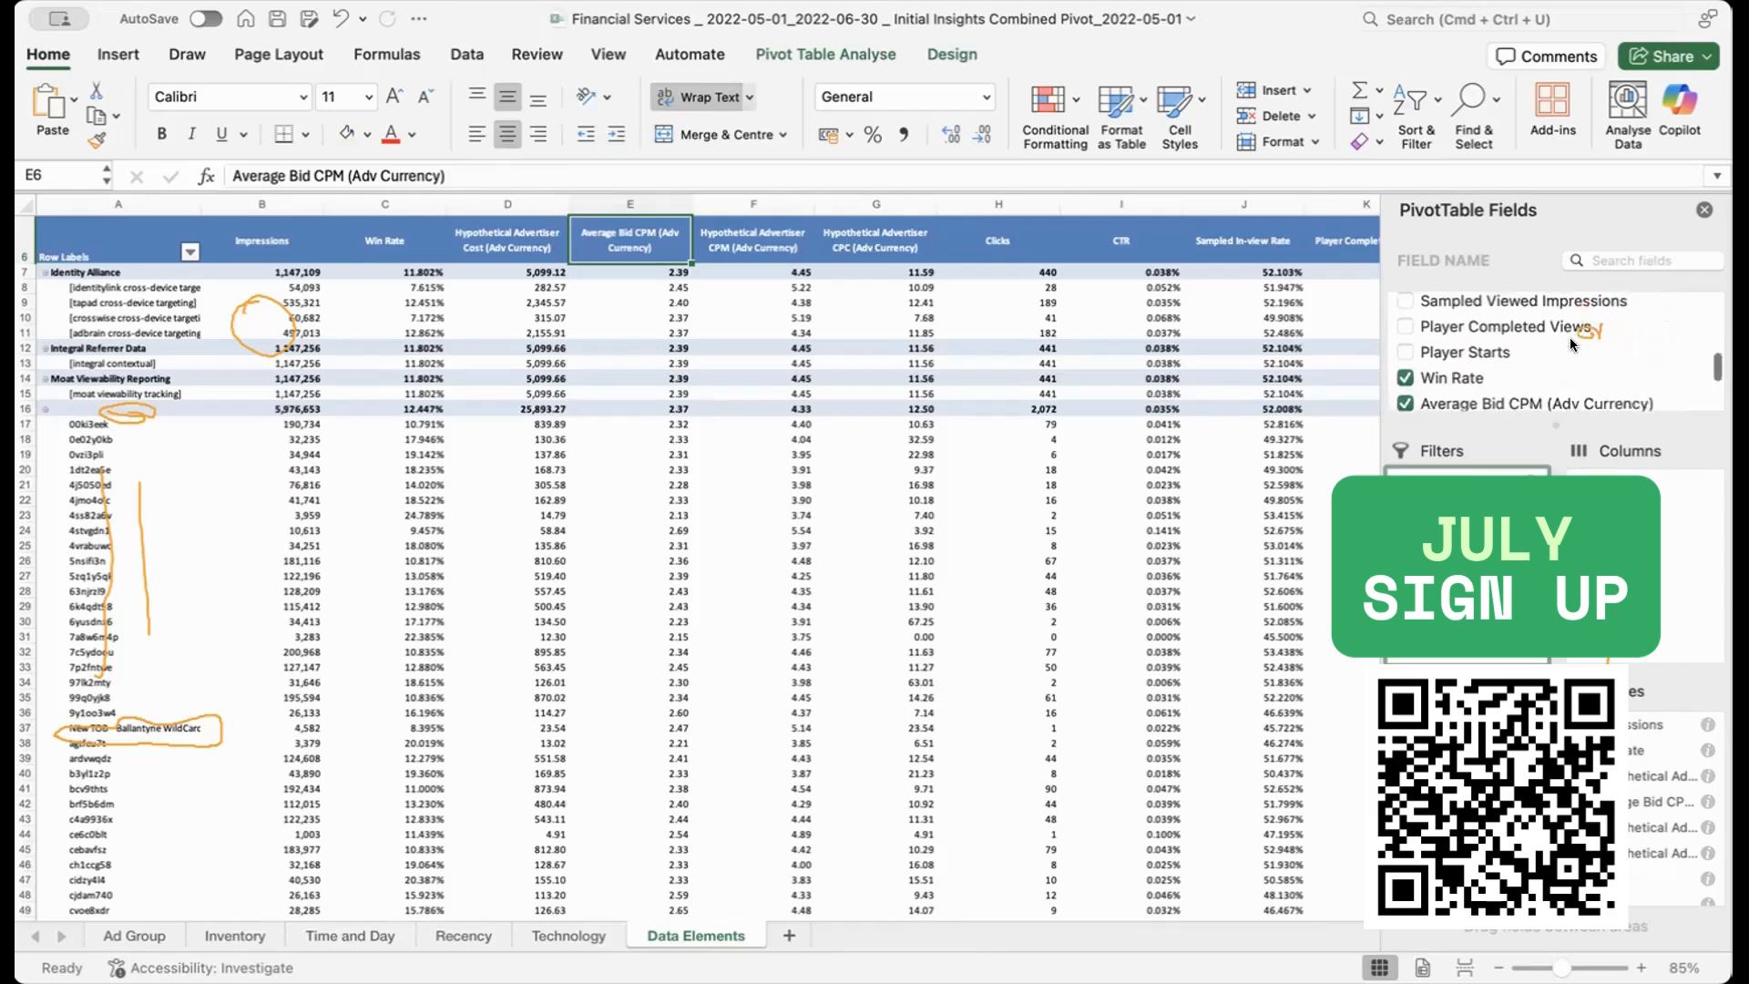
pyautogui.scroll(-3, 1570, 343)
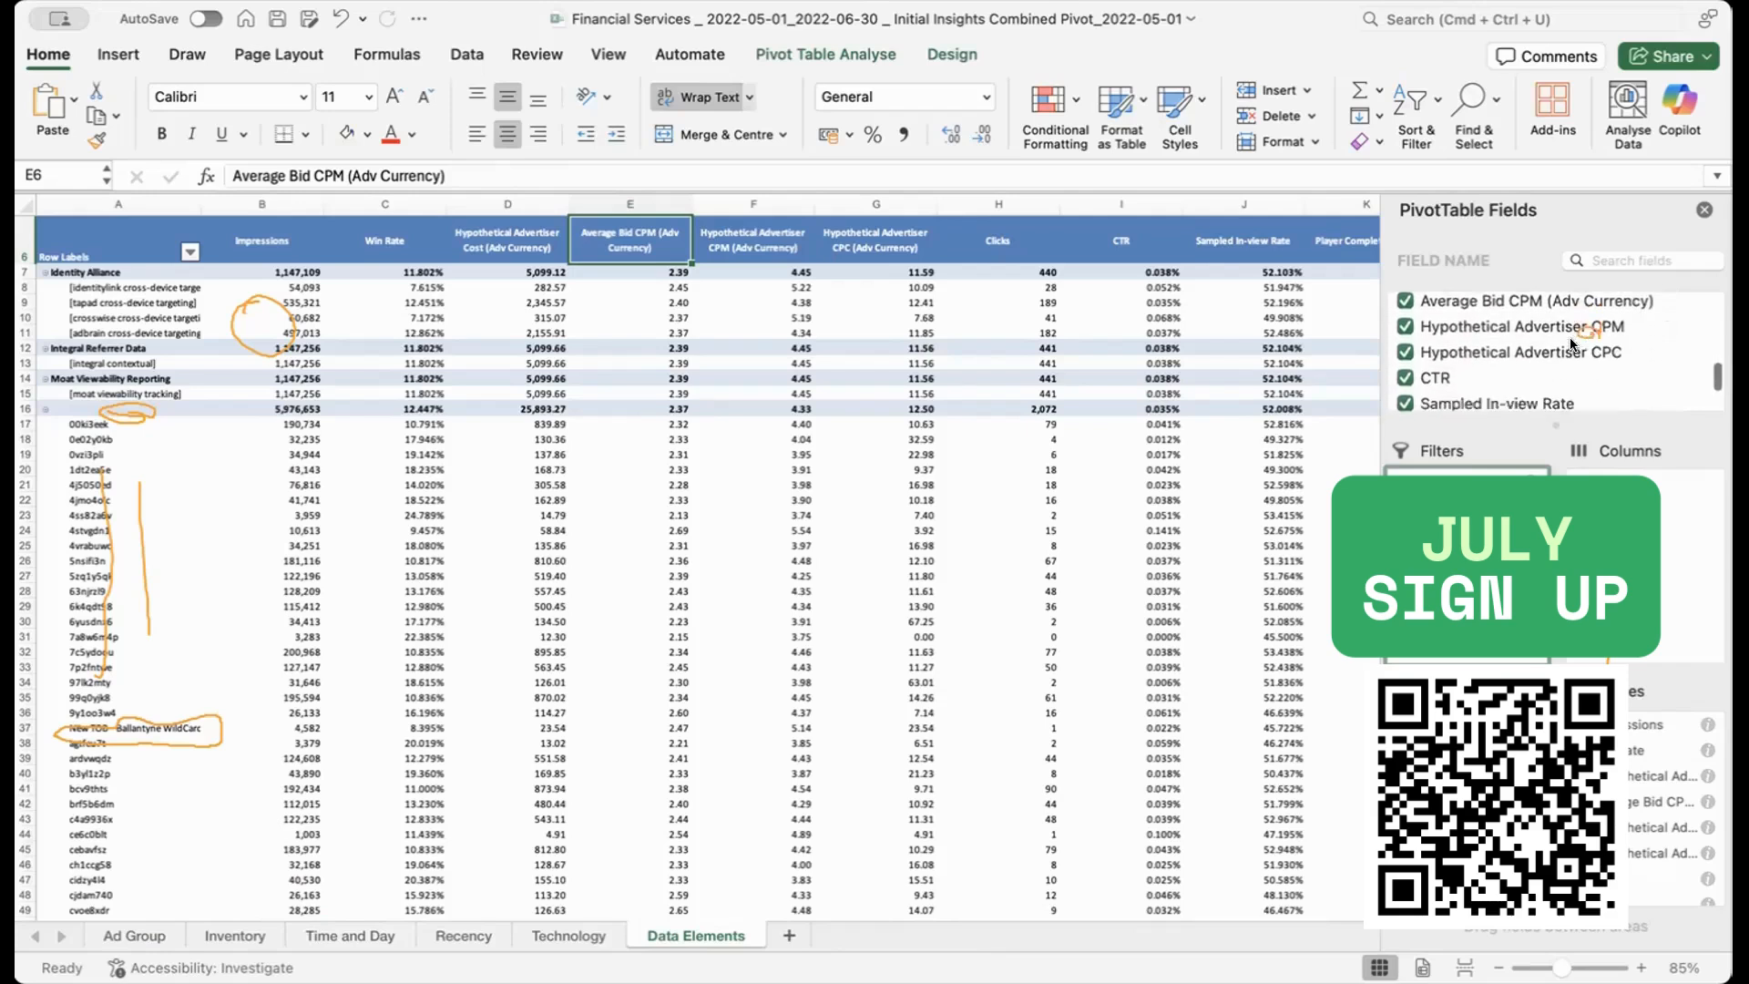
pyautogui.scroll(-5, 1570, 343)
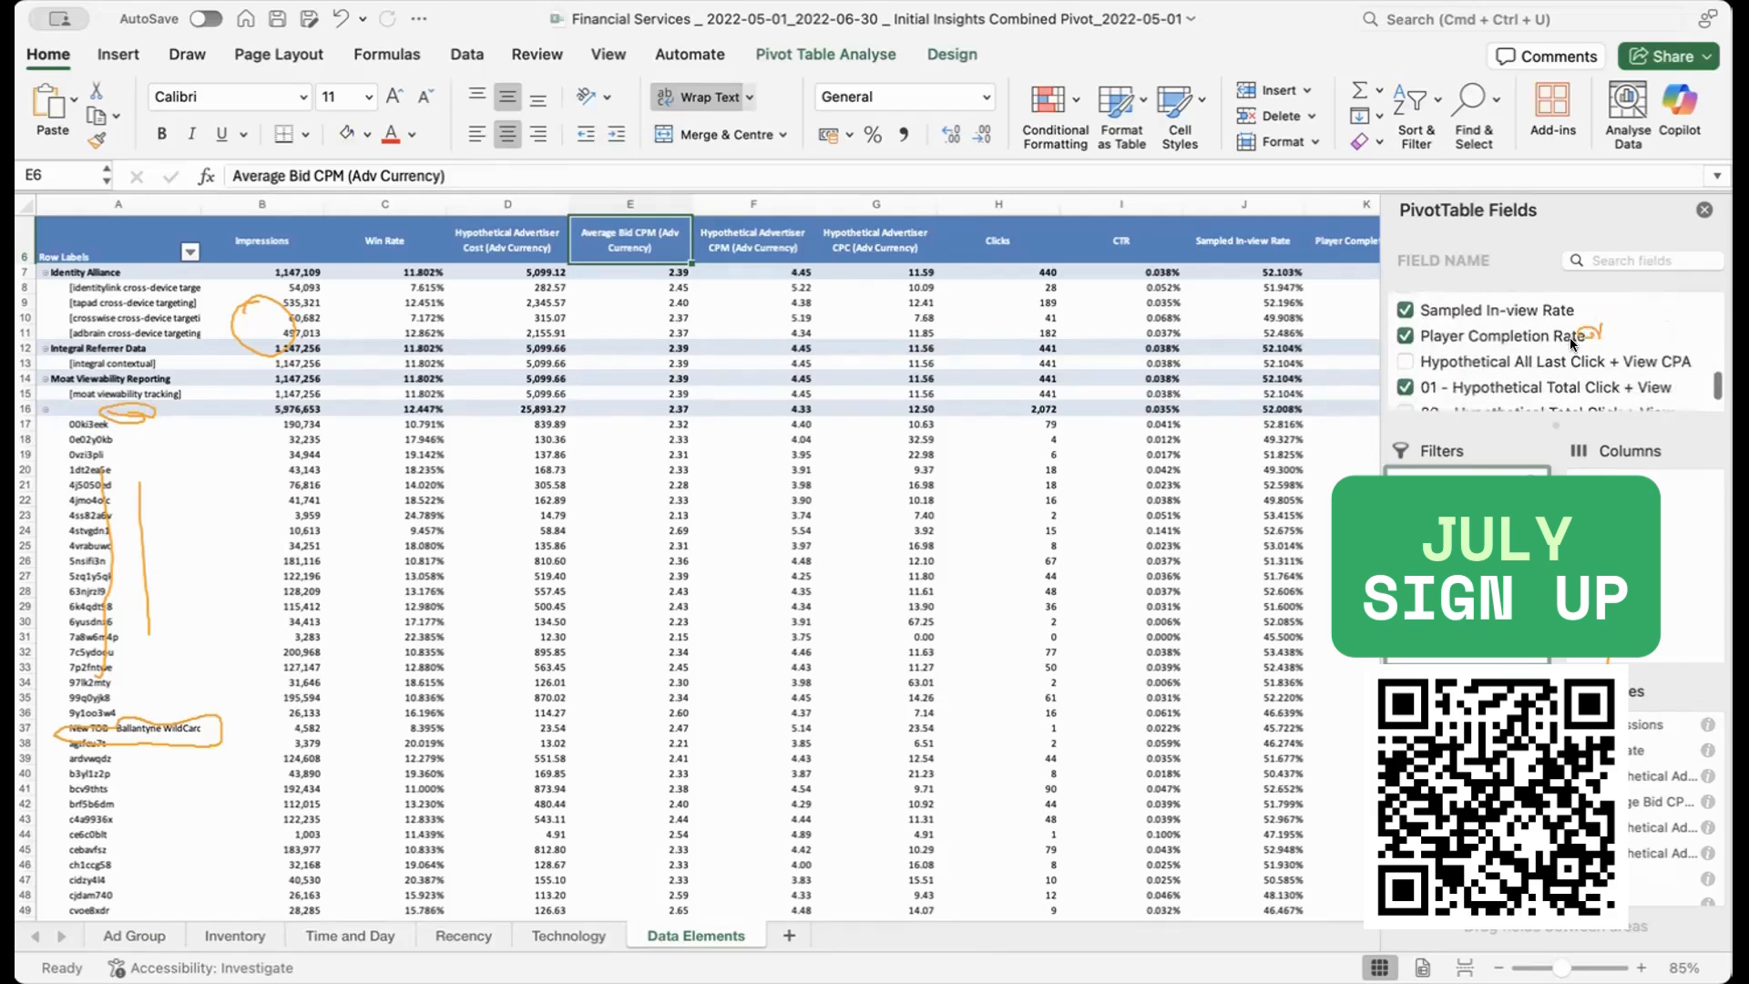
pyautogui.scroll(-1, 1570, 343)
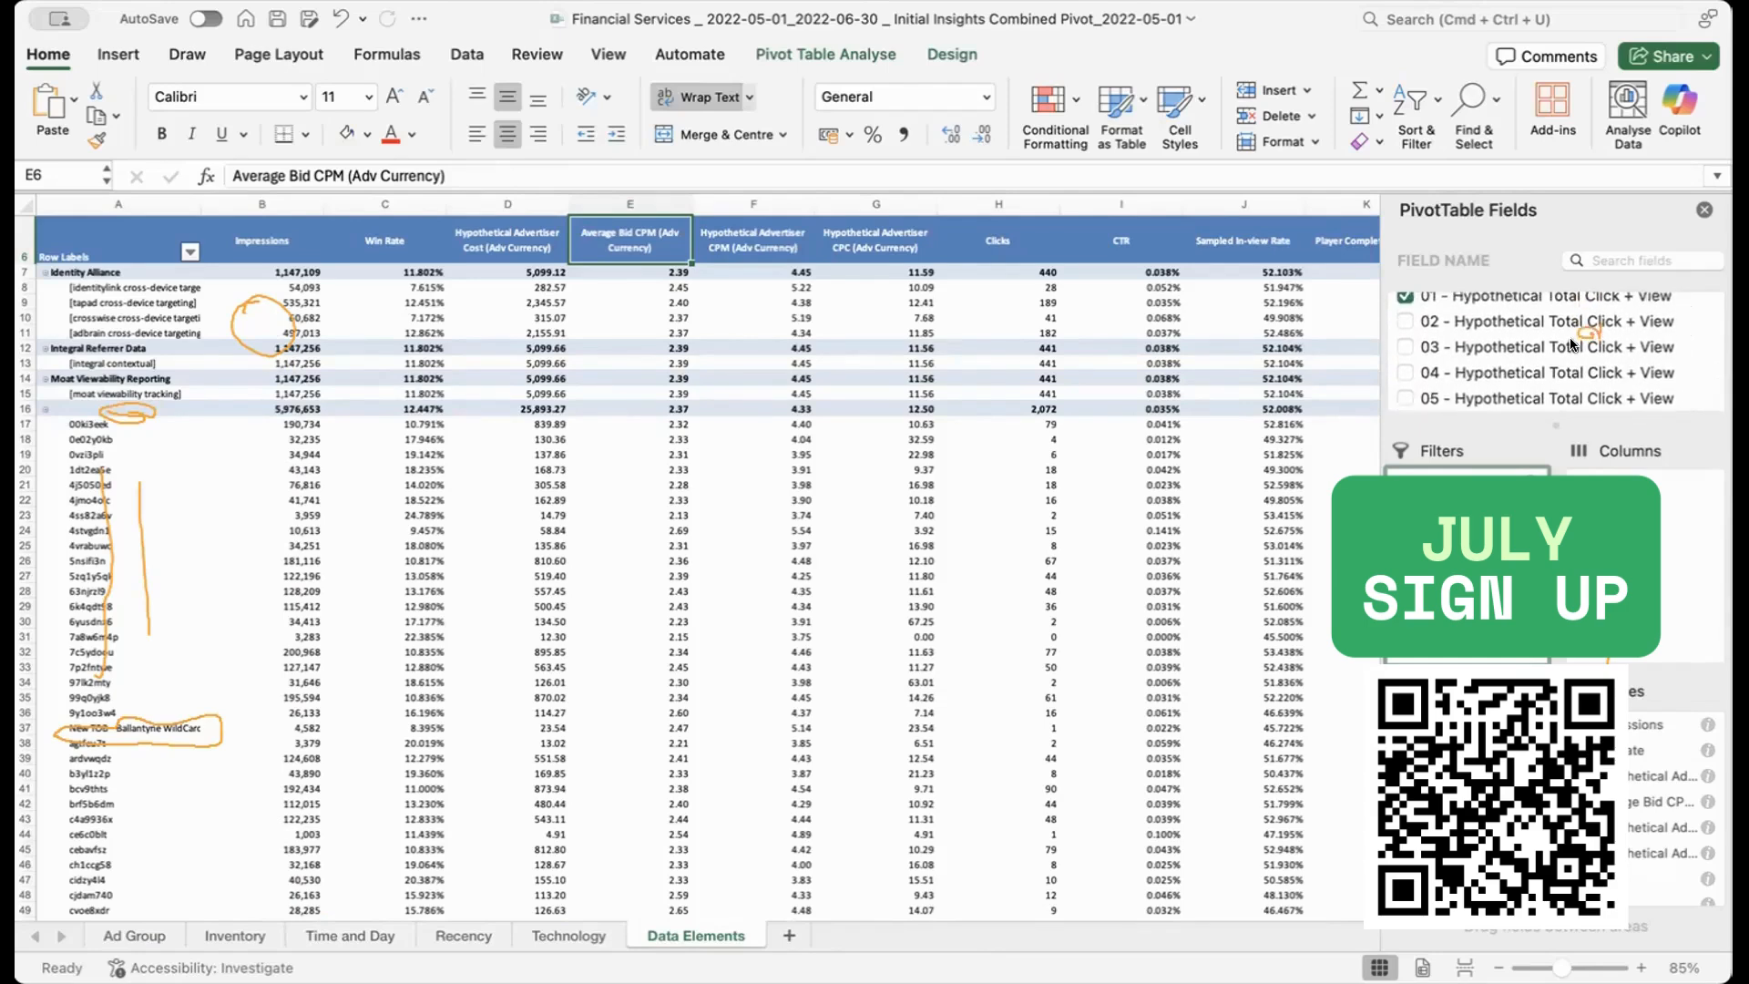
pyautogui.scroll(10, 1570, 344)
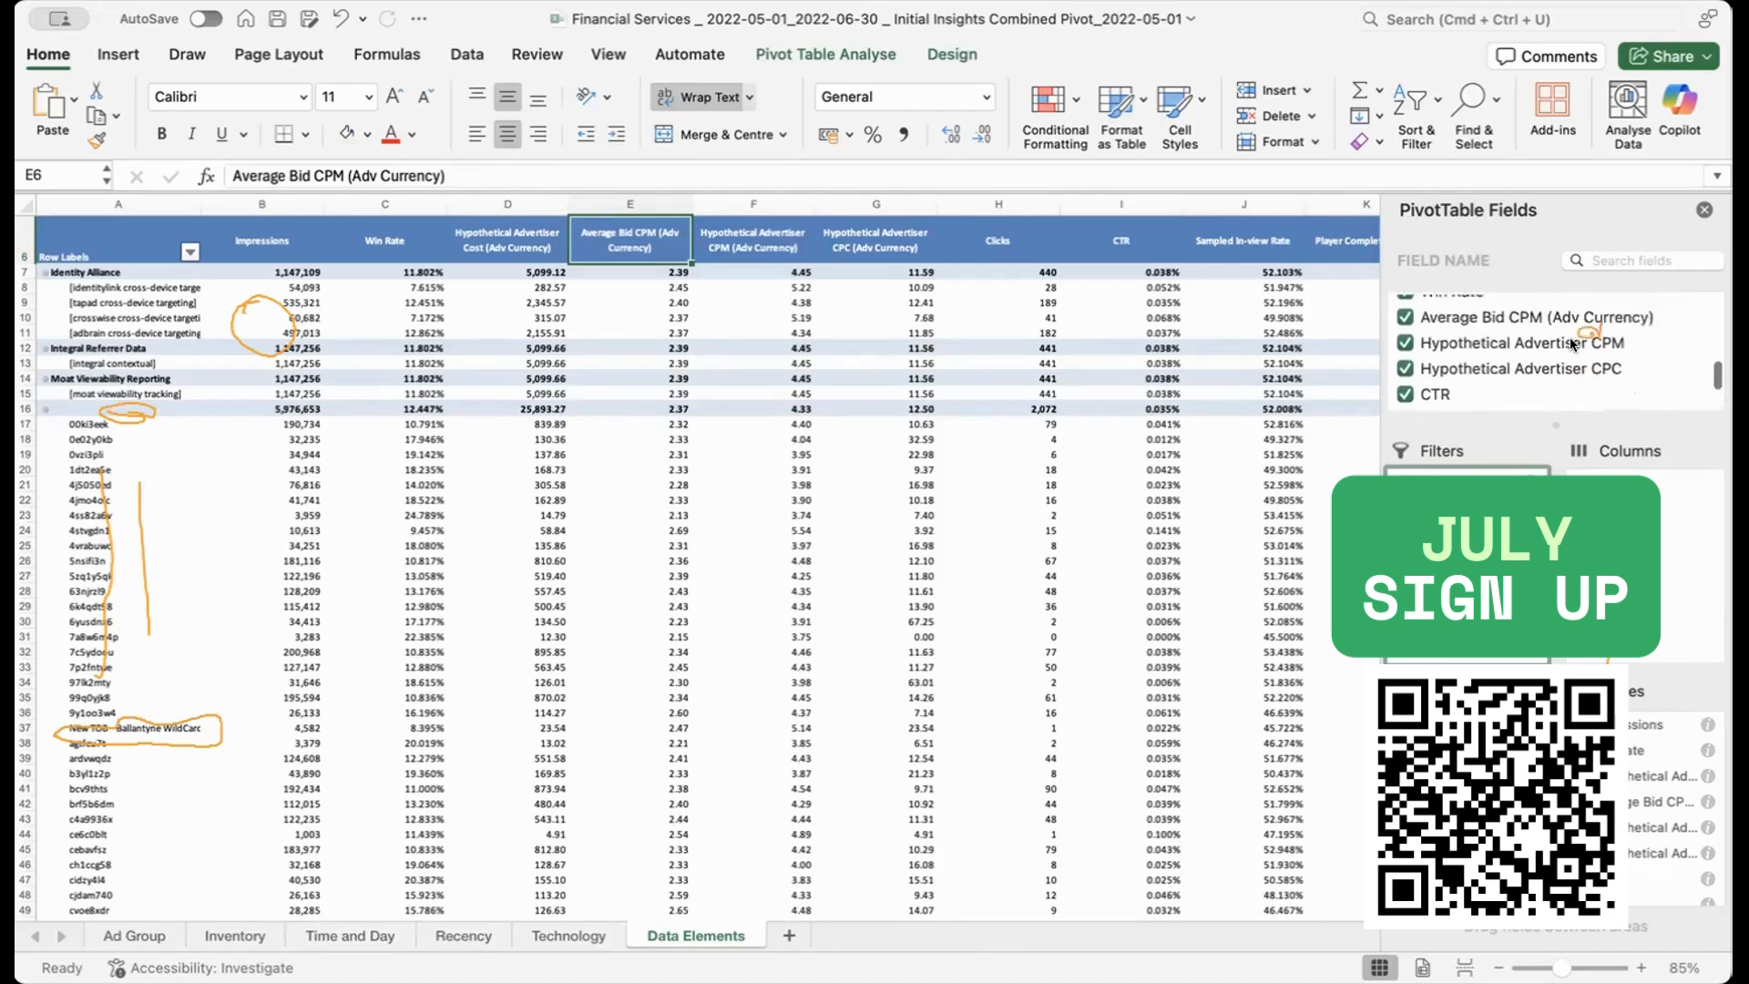
pyautogui.scroll(10, 1570, 344)
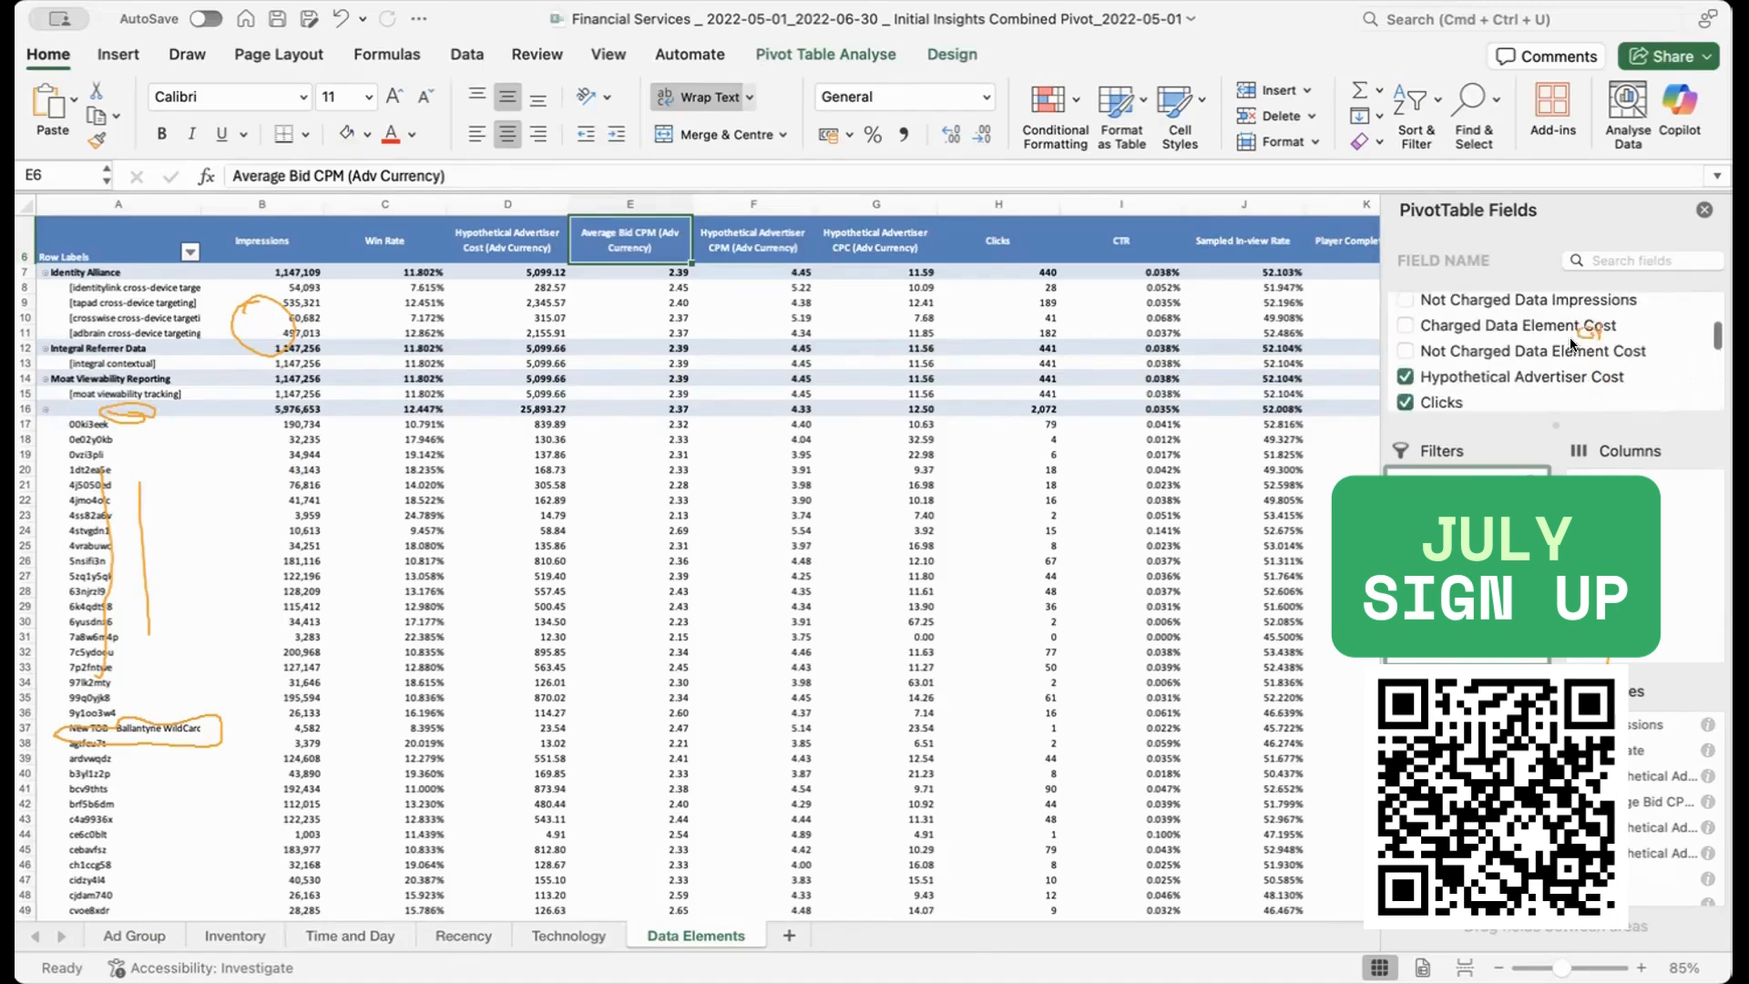
pyautogui.scroll(10, 1570, 340)
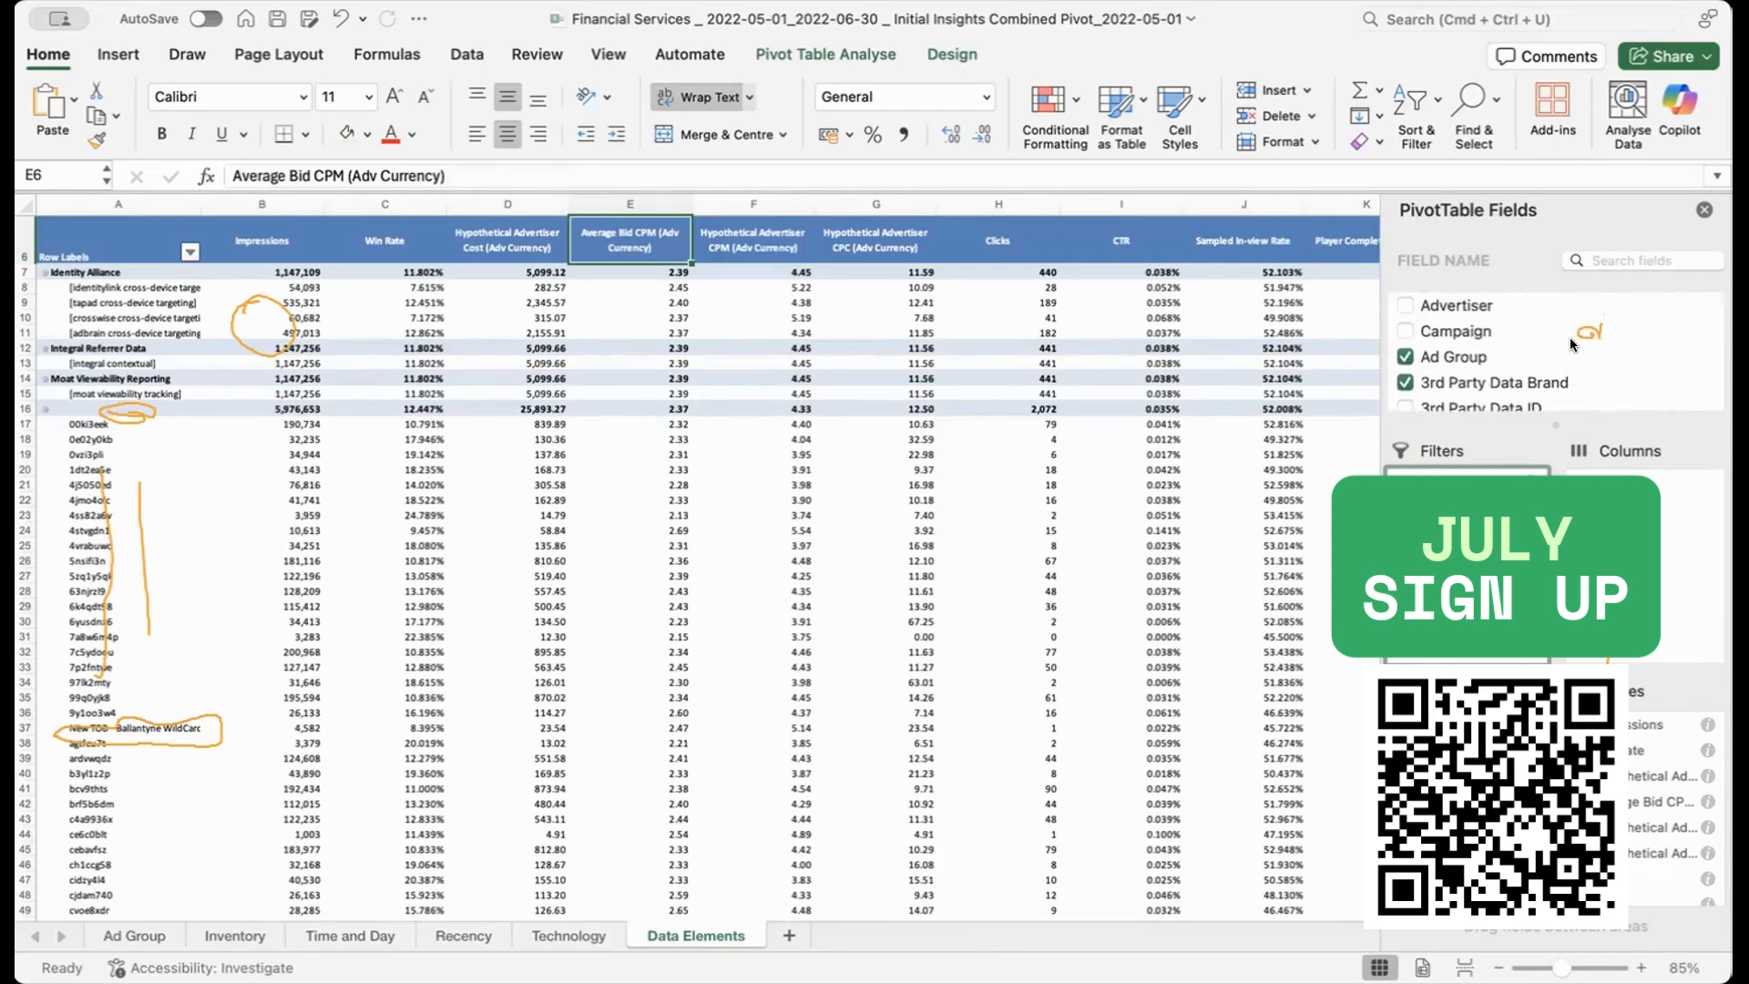
# Step: Add Tracking Tag ID to the Data Elements pivot table's rows and place it beneath Data Element
pyautogui.scroll(-5, 1570, 337)
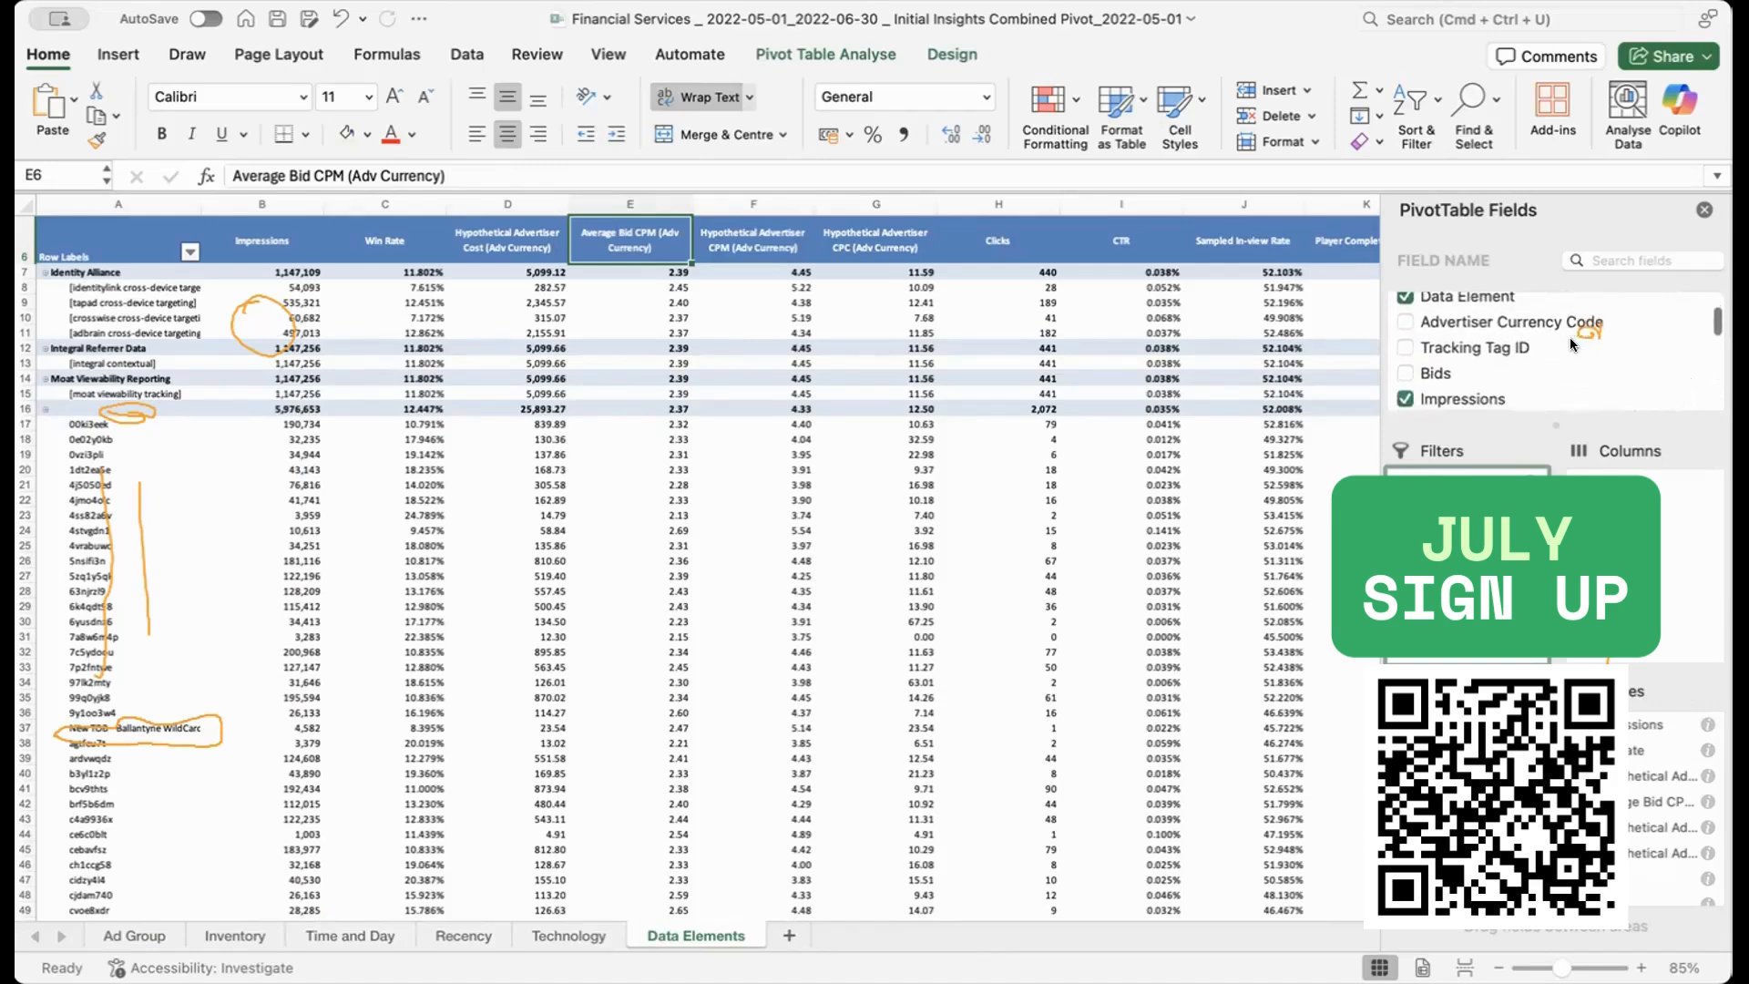
pyautogui.click(1403, 345)
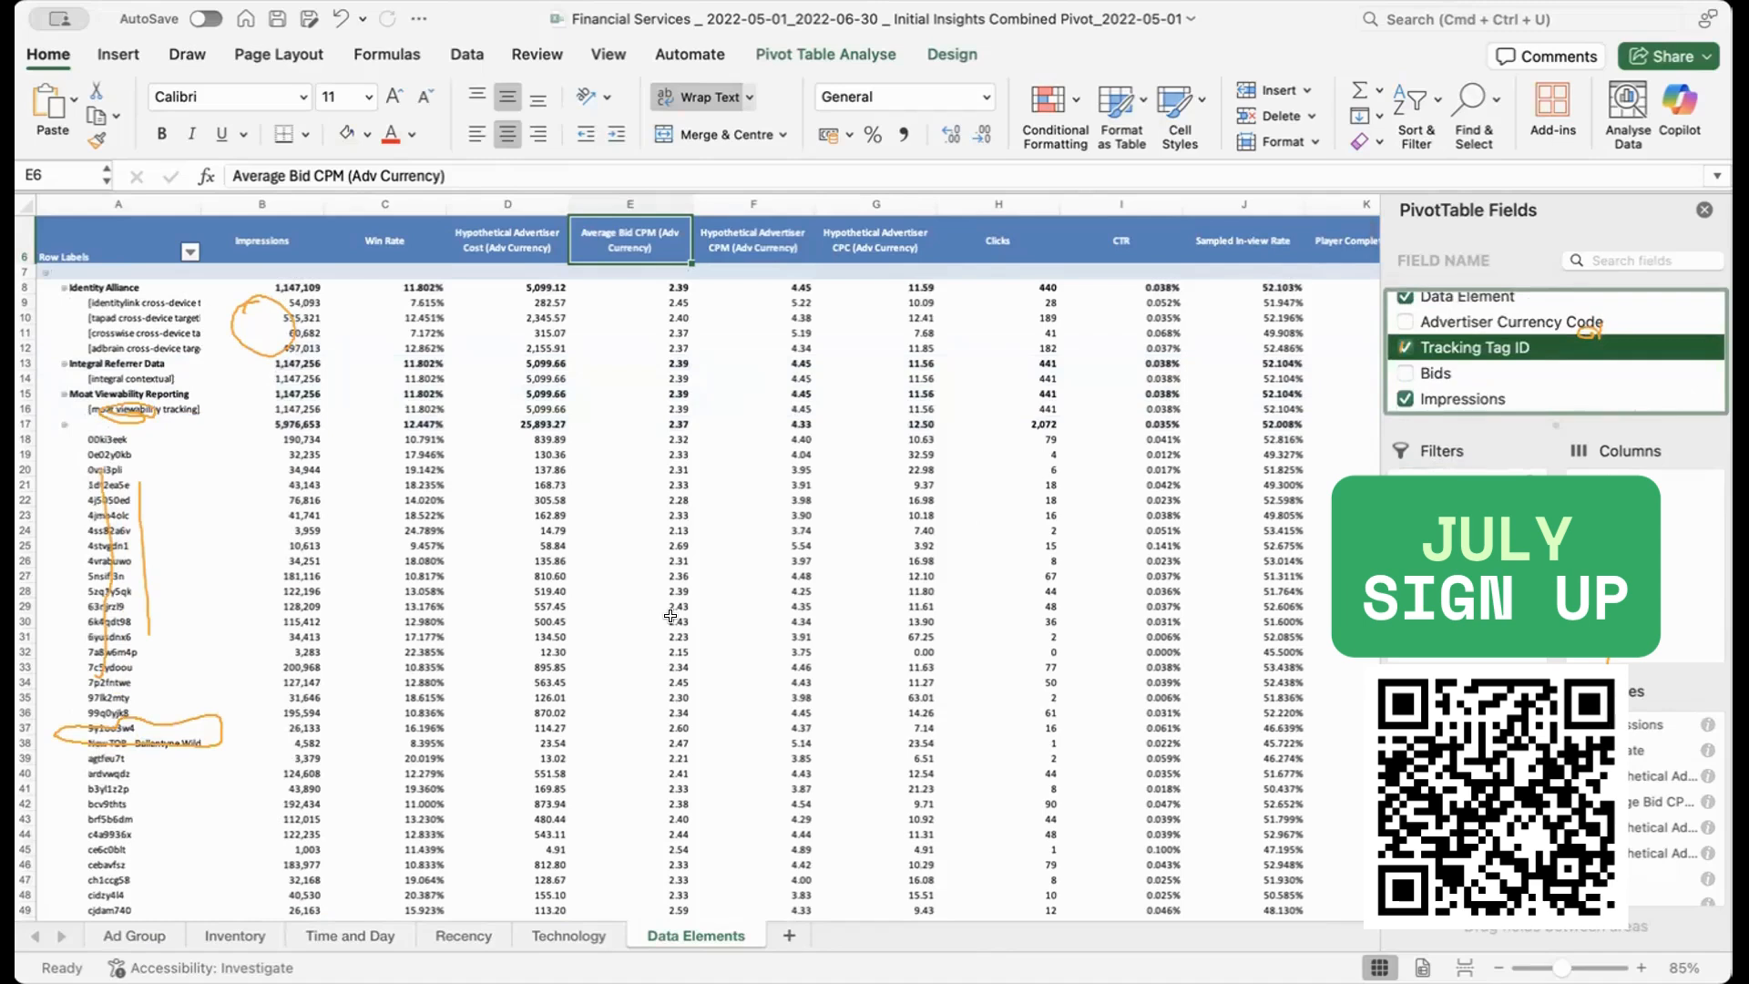
pyautogui.click(1457, 751)
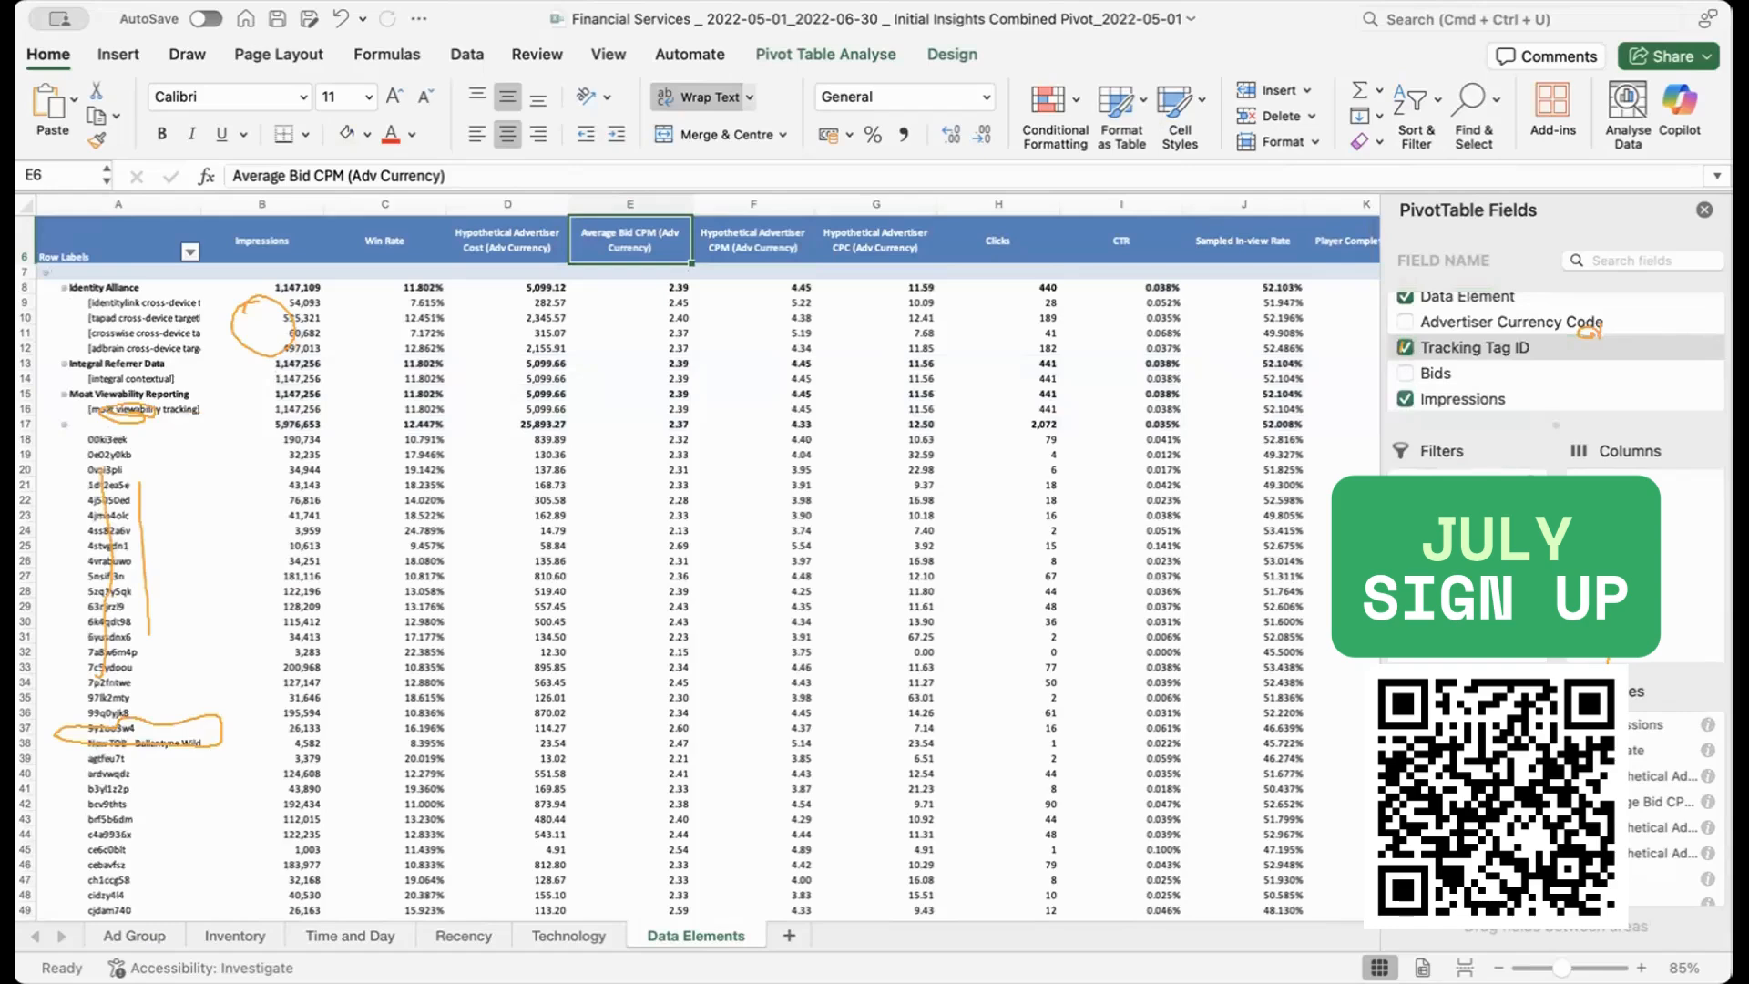
pyautogui.moveTo(1457, 726); pyautogui.dragTo(1457, 785)
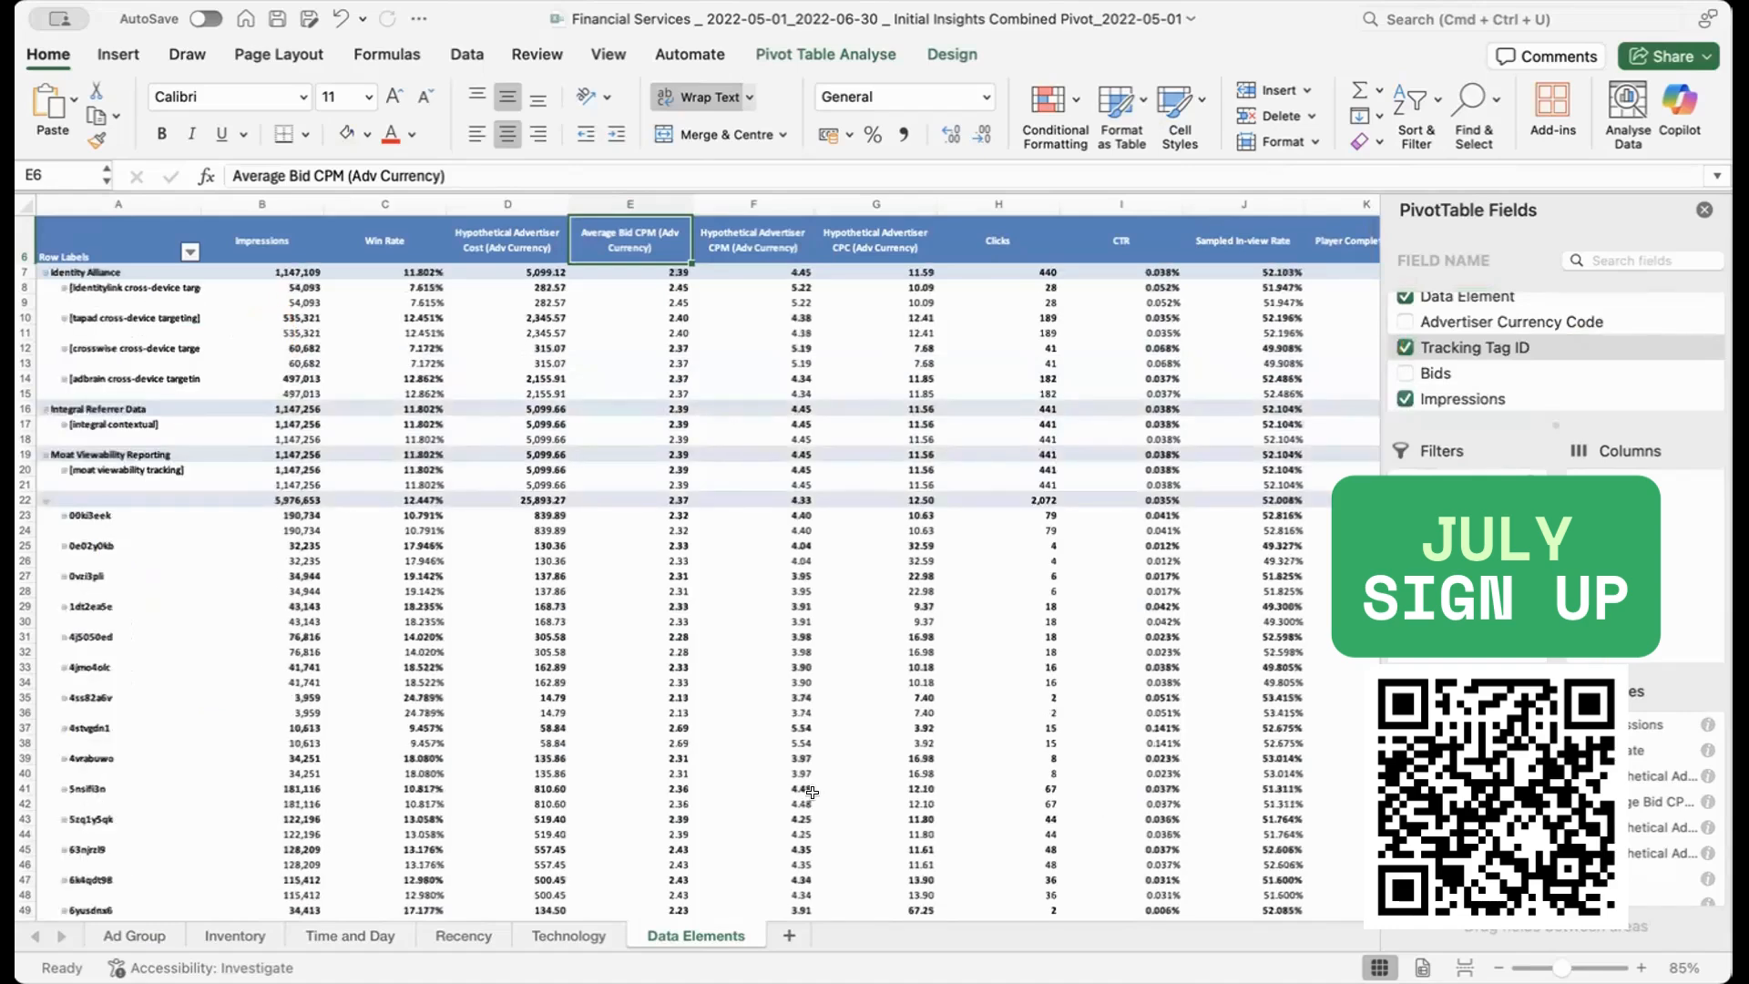
# Step: Inspect the tracking tag rows, collapse data element 00ki3eek, and remove Tracking Tag ID from the pivot table
pyautogui.scroll(1, 812, 792)
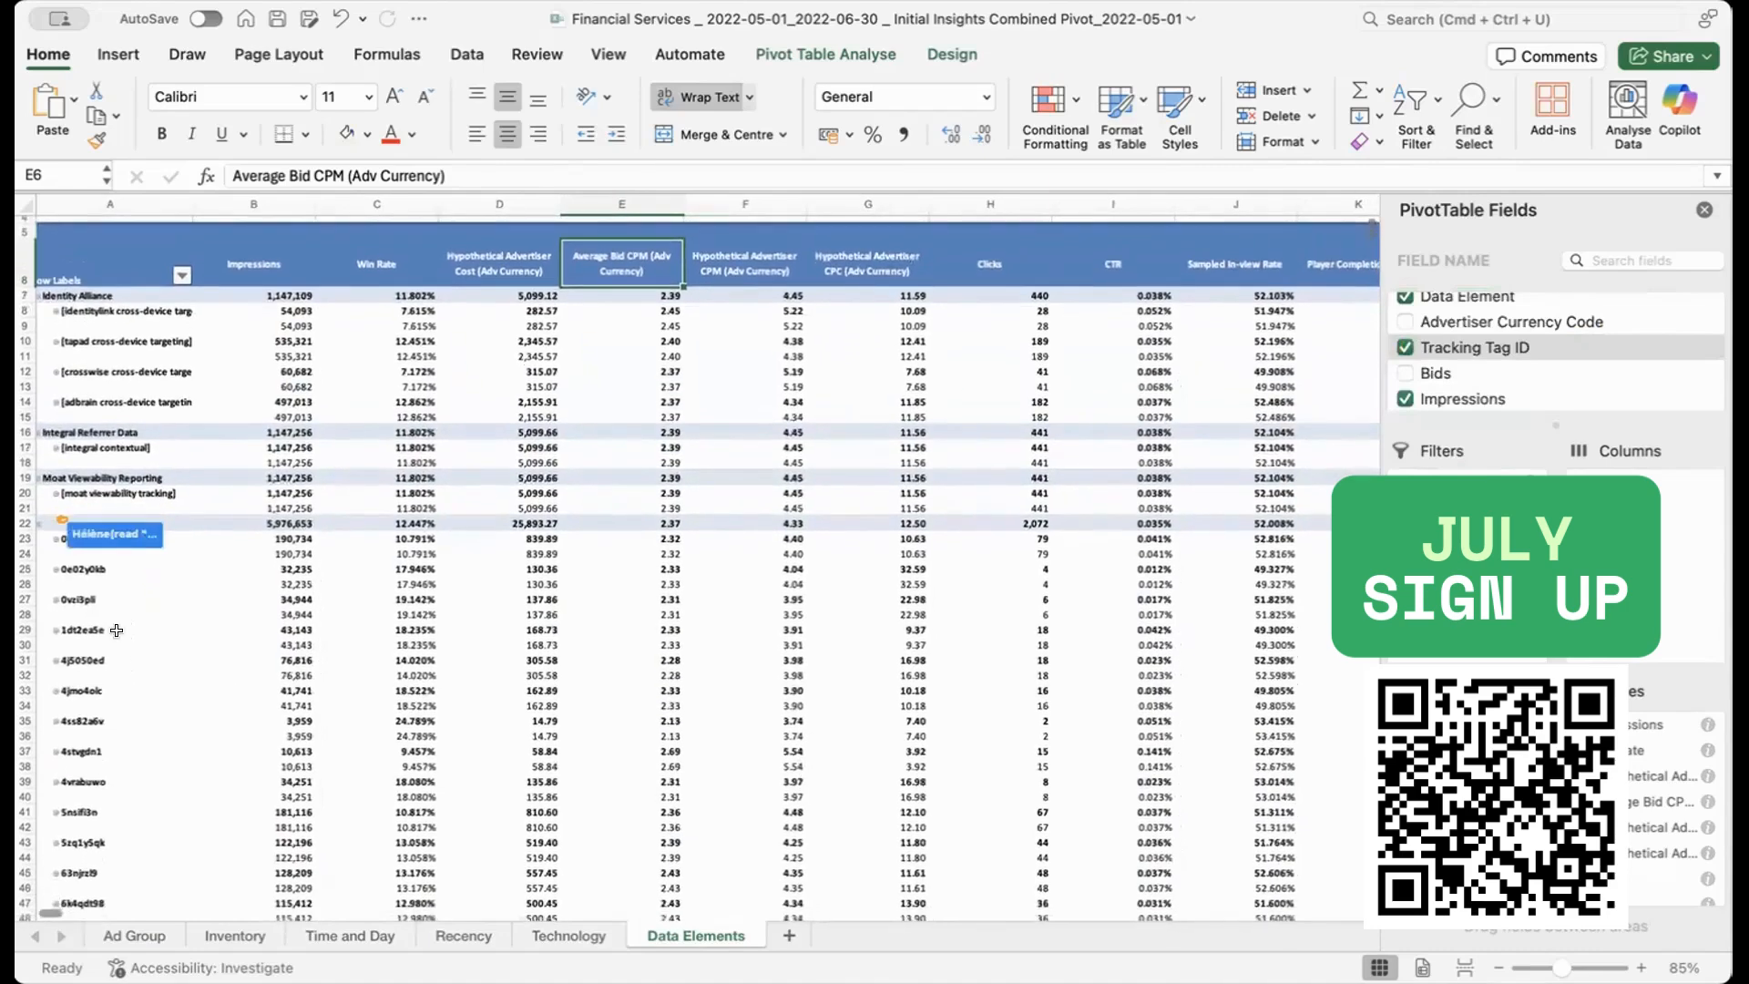
pyautogui.click(36, 521)
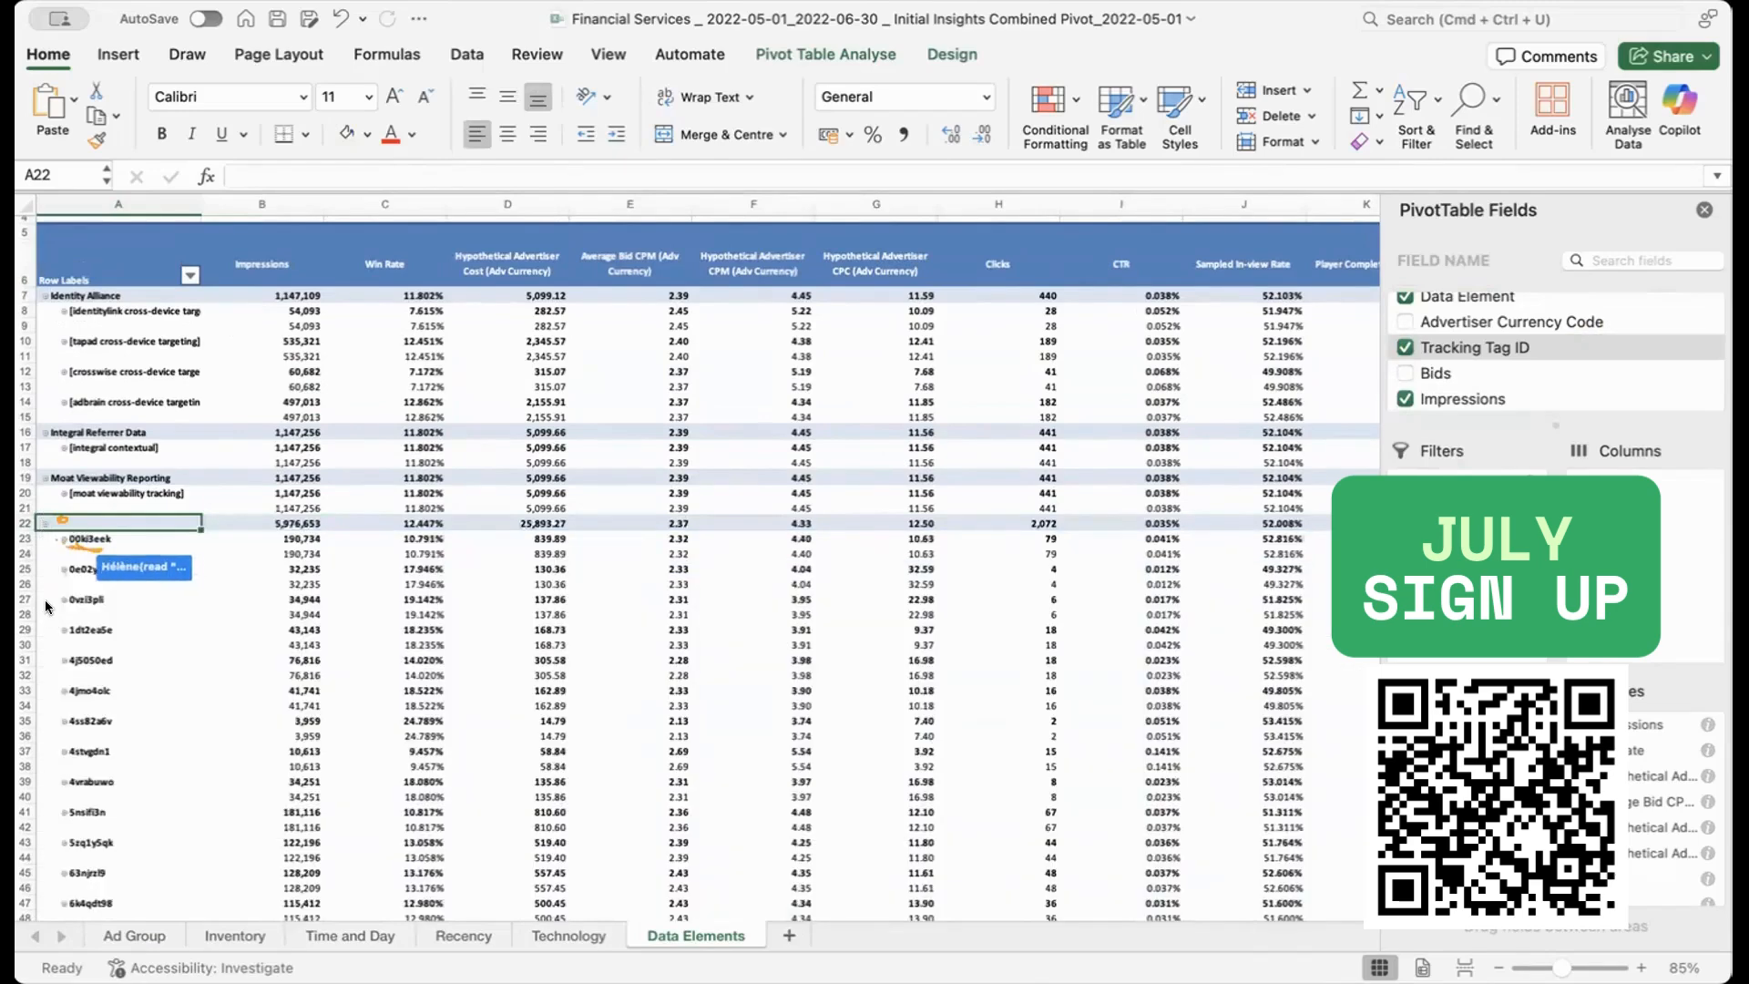
pyautogui.click(59, 535)
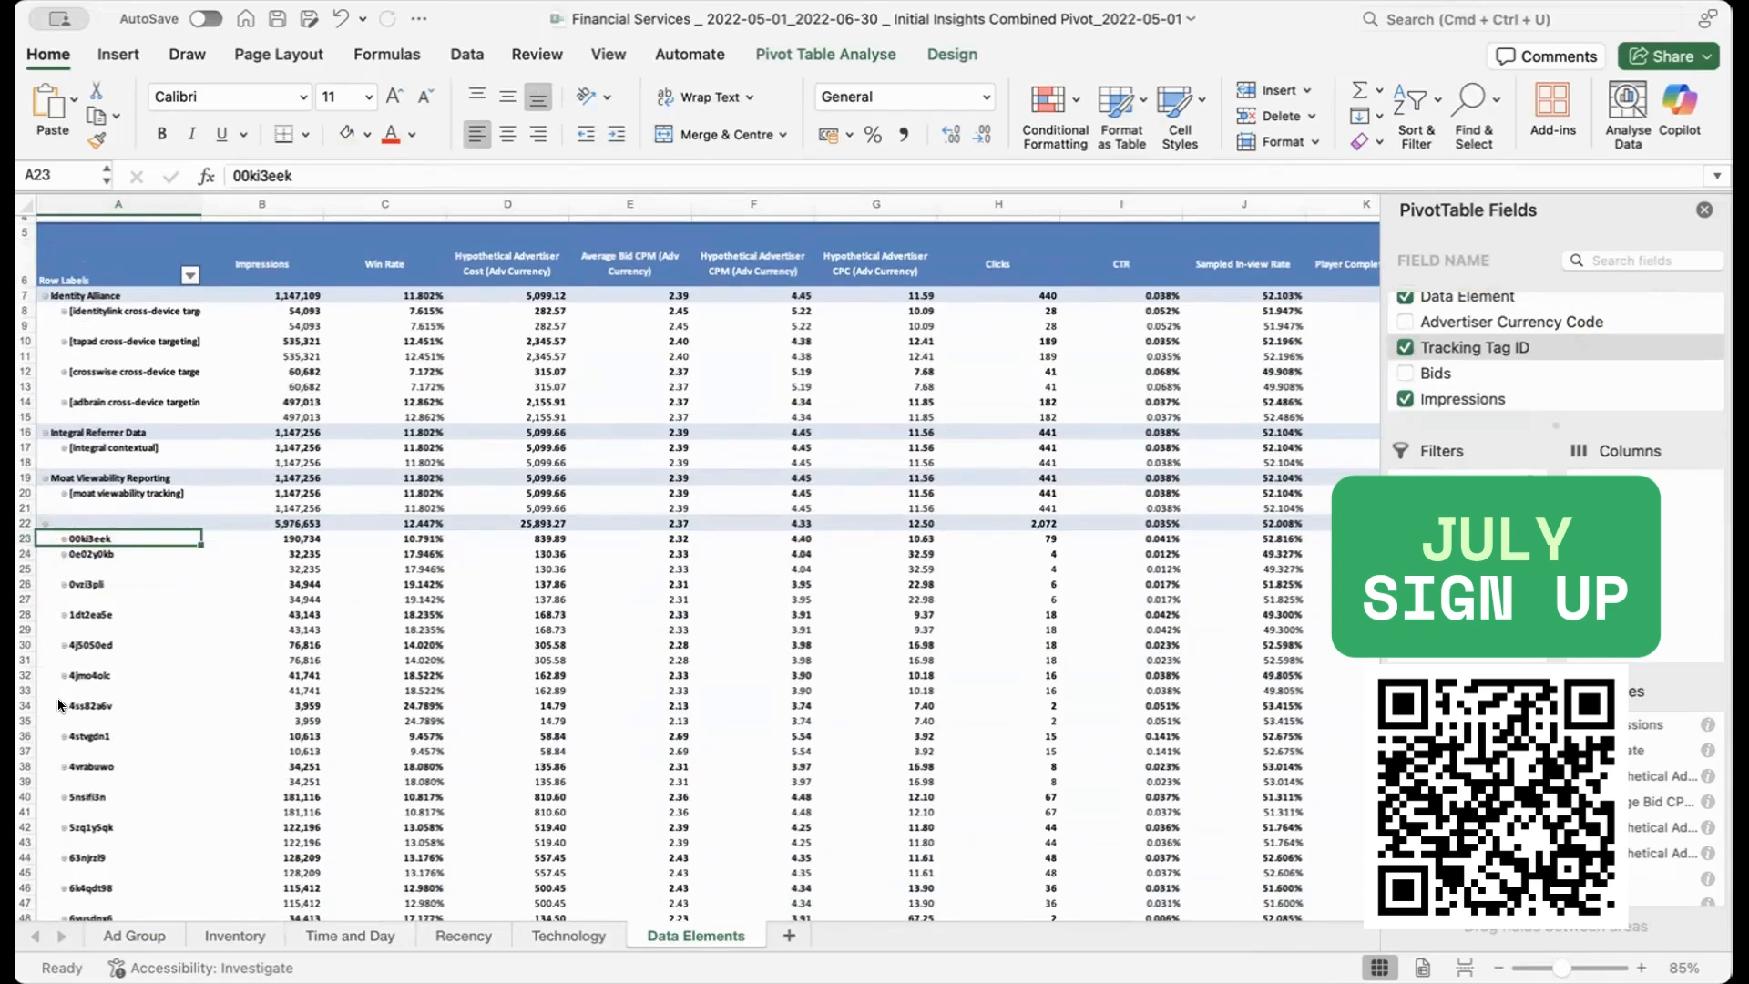
pyautogui.scroll(-3, 58, 698)
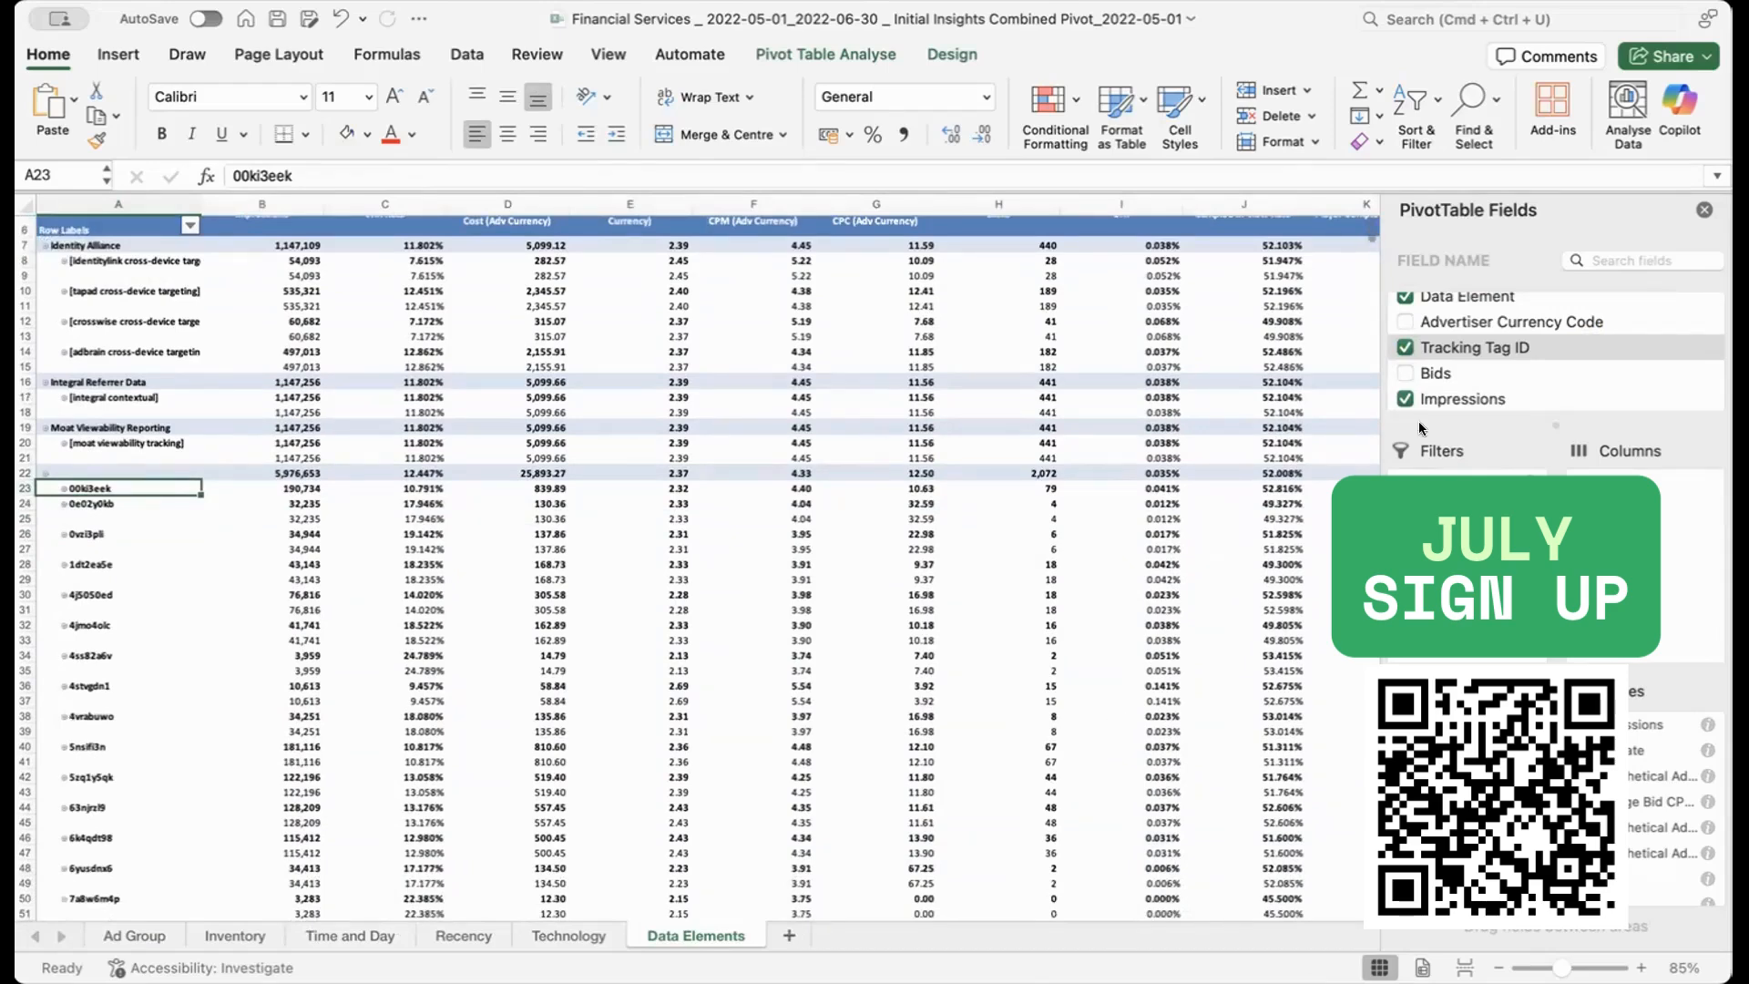
pyautogui.click(1405, 346)
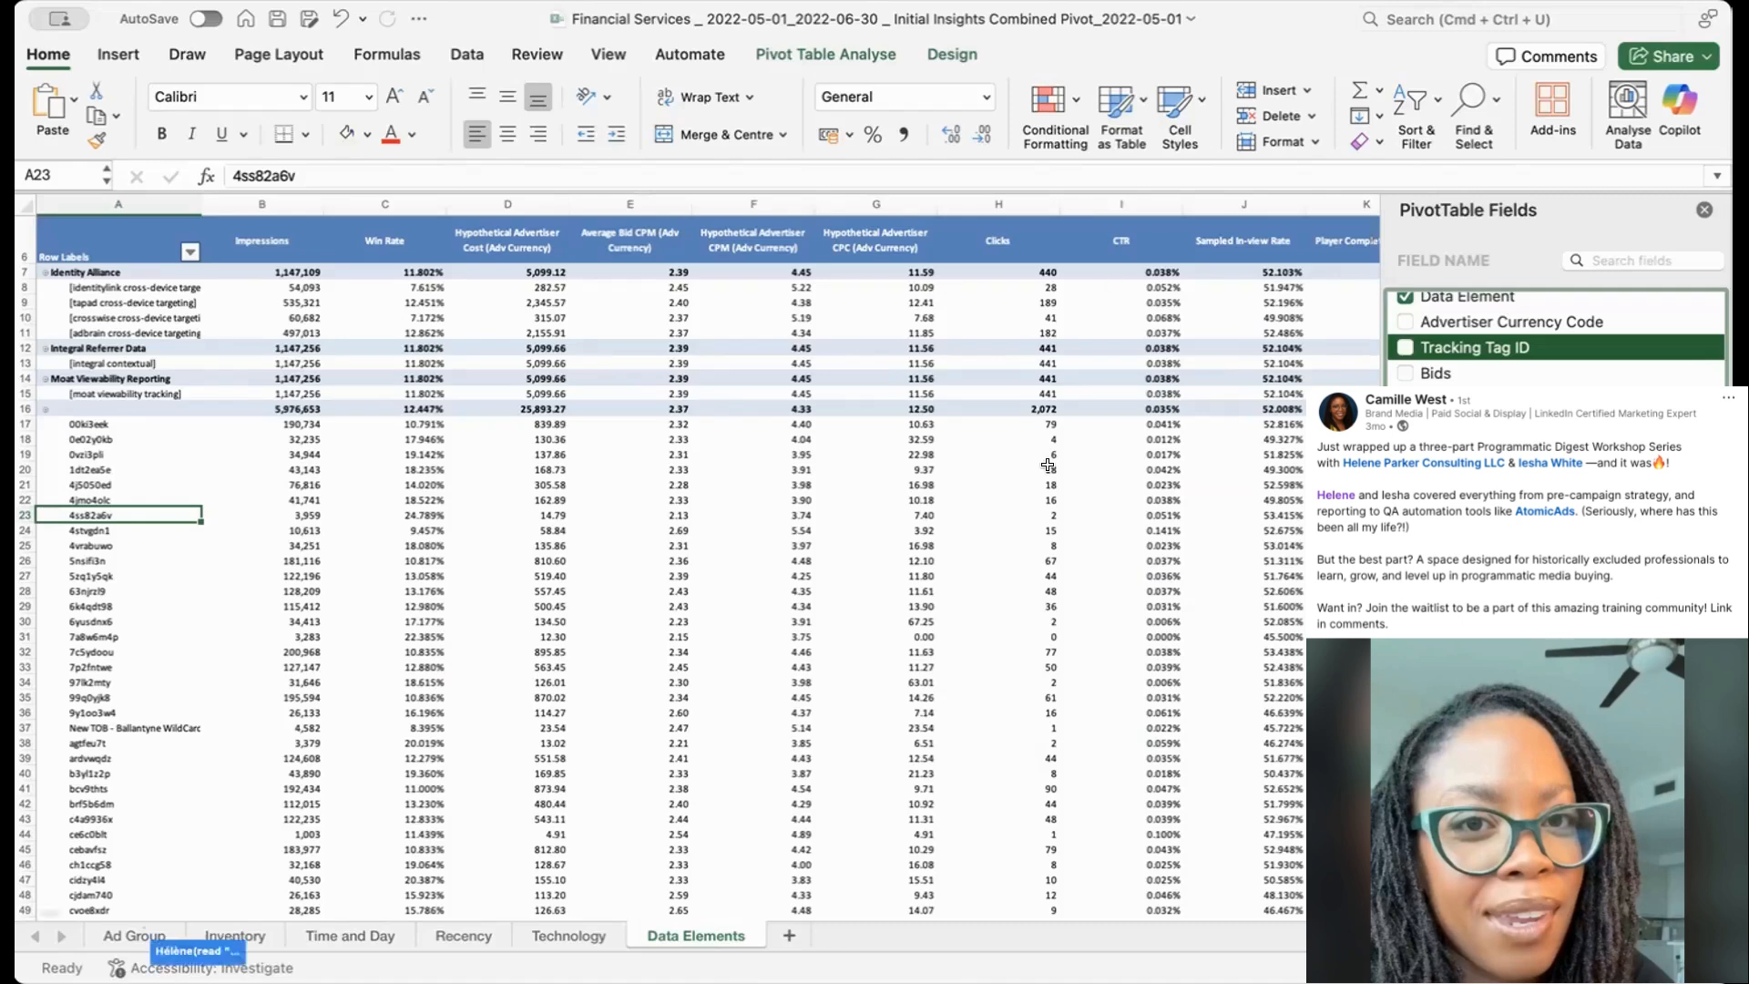
# Step: Look over the pivot tables on the Ad Group and Inventory sheets
pyautogui.click(134, 938)
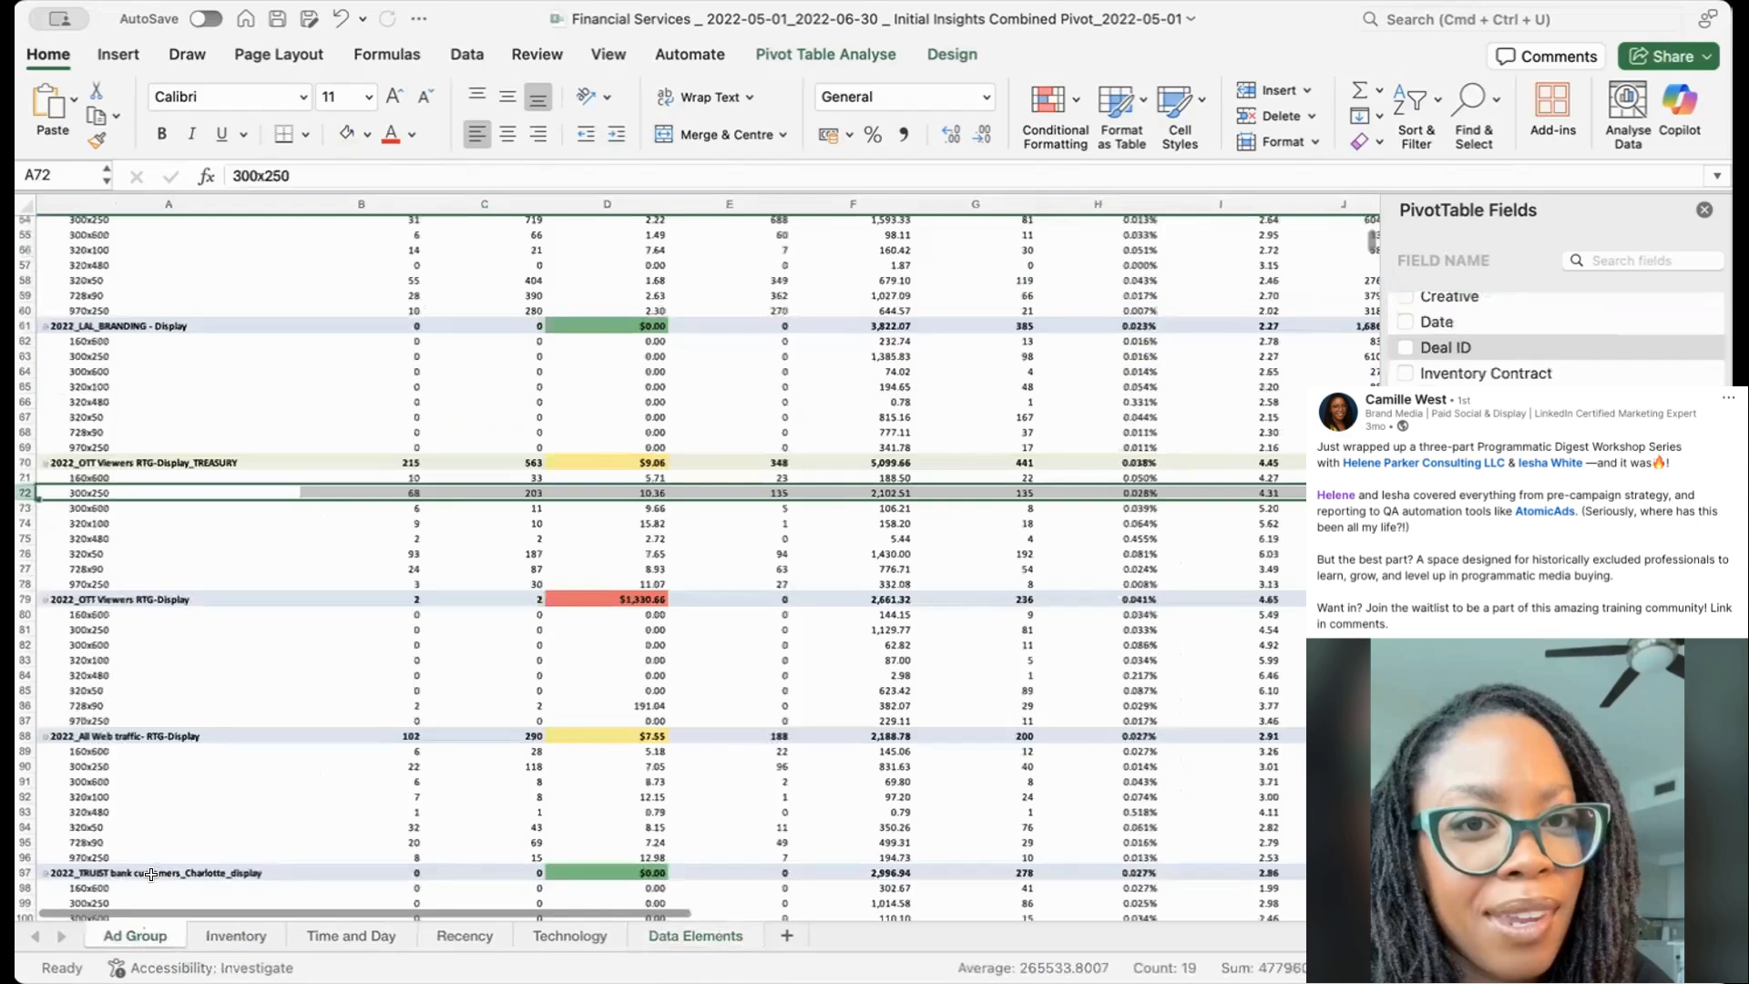
pyautogui.click(234, 938)
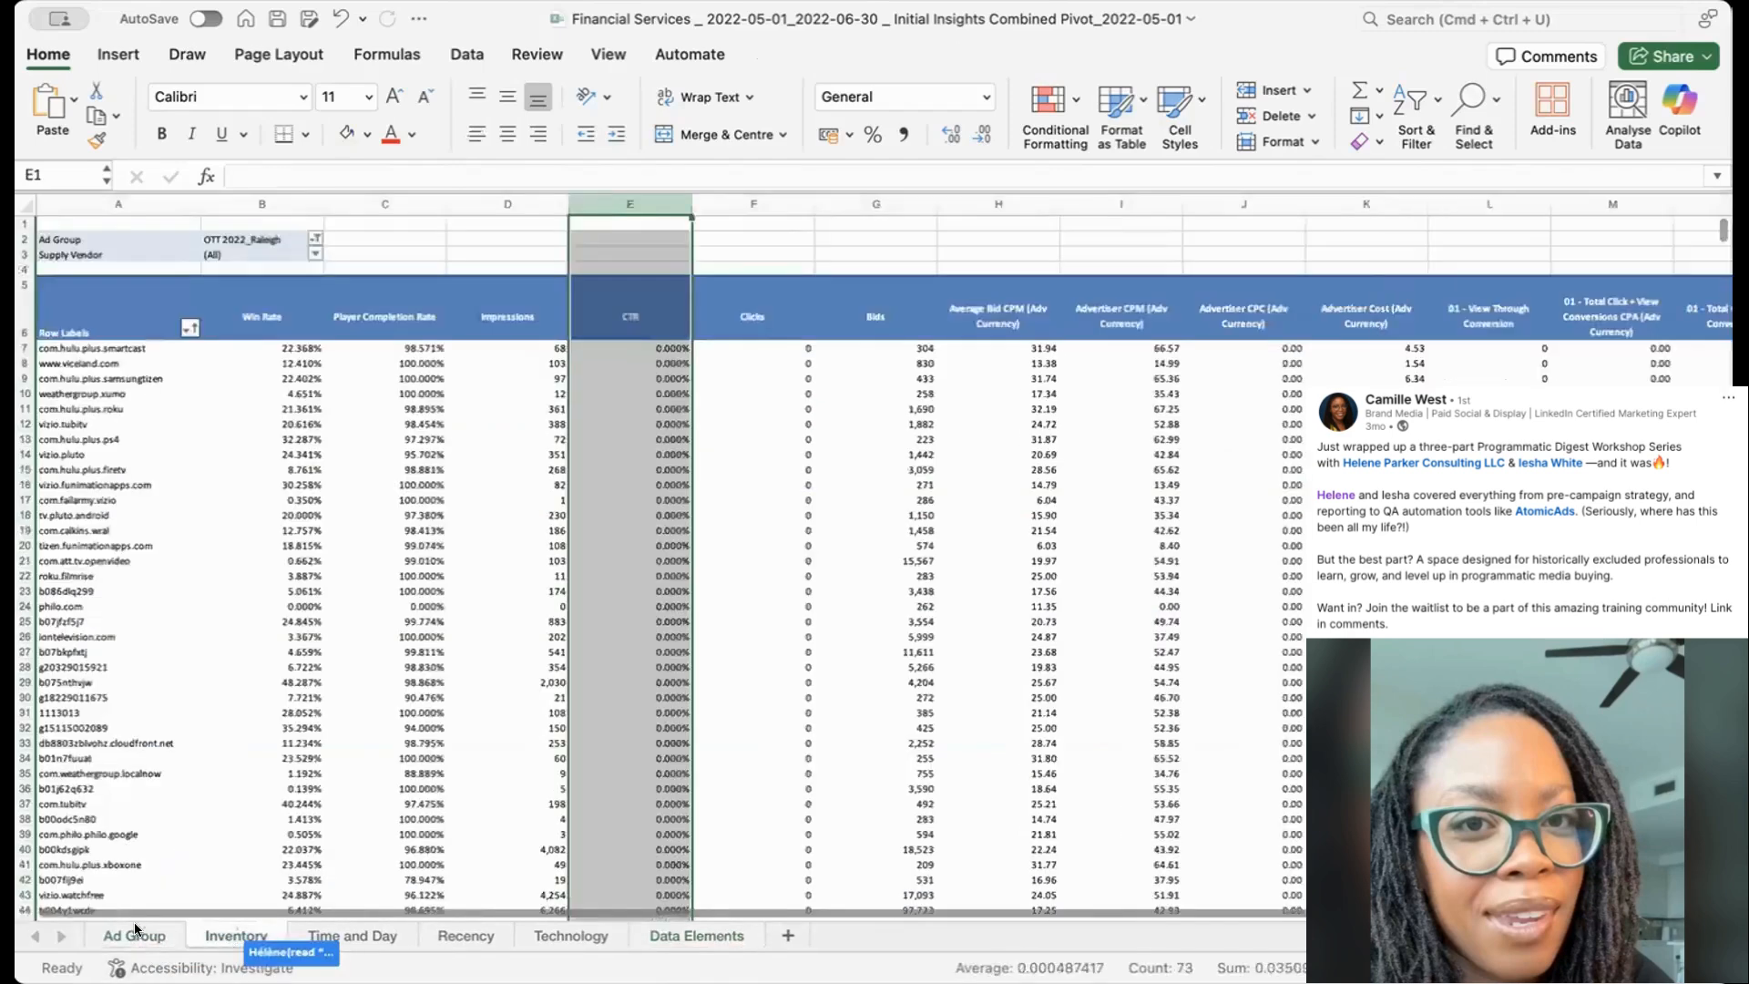
pyautogui.click(135, 935)
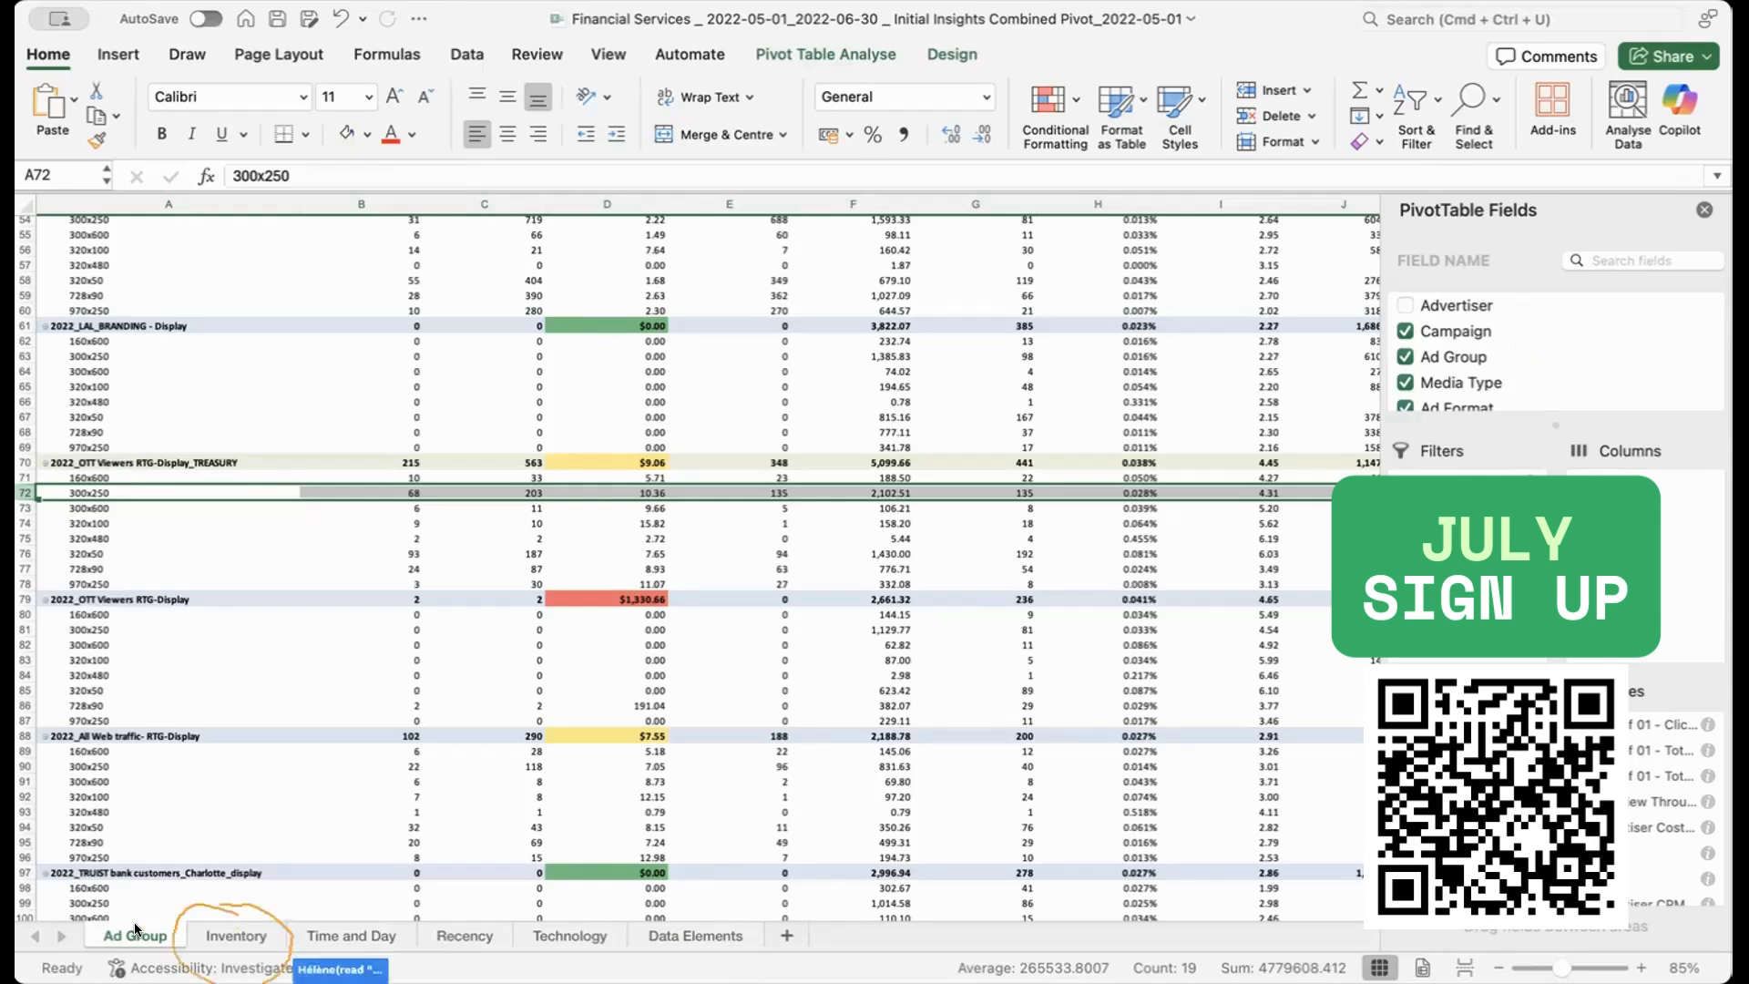
# Step: Filter the Inventory sheet's pivot table to only the 2022_OTT Viewers RTG-Display_TREASURY ad group, found by searching "trea"
pyautogui.click(198, 927)
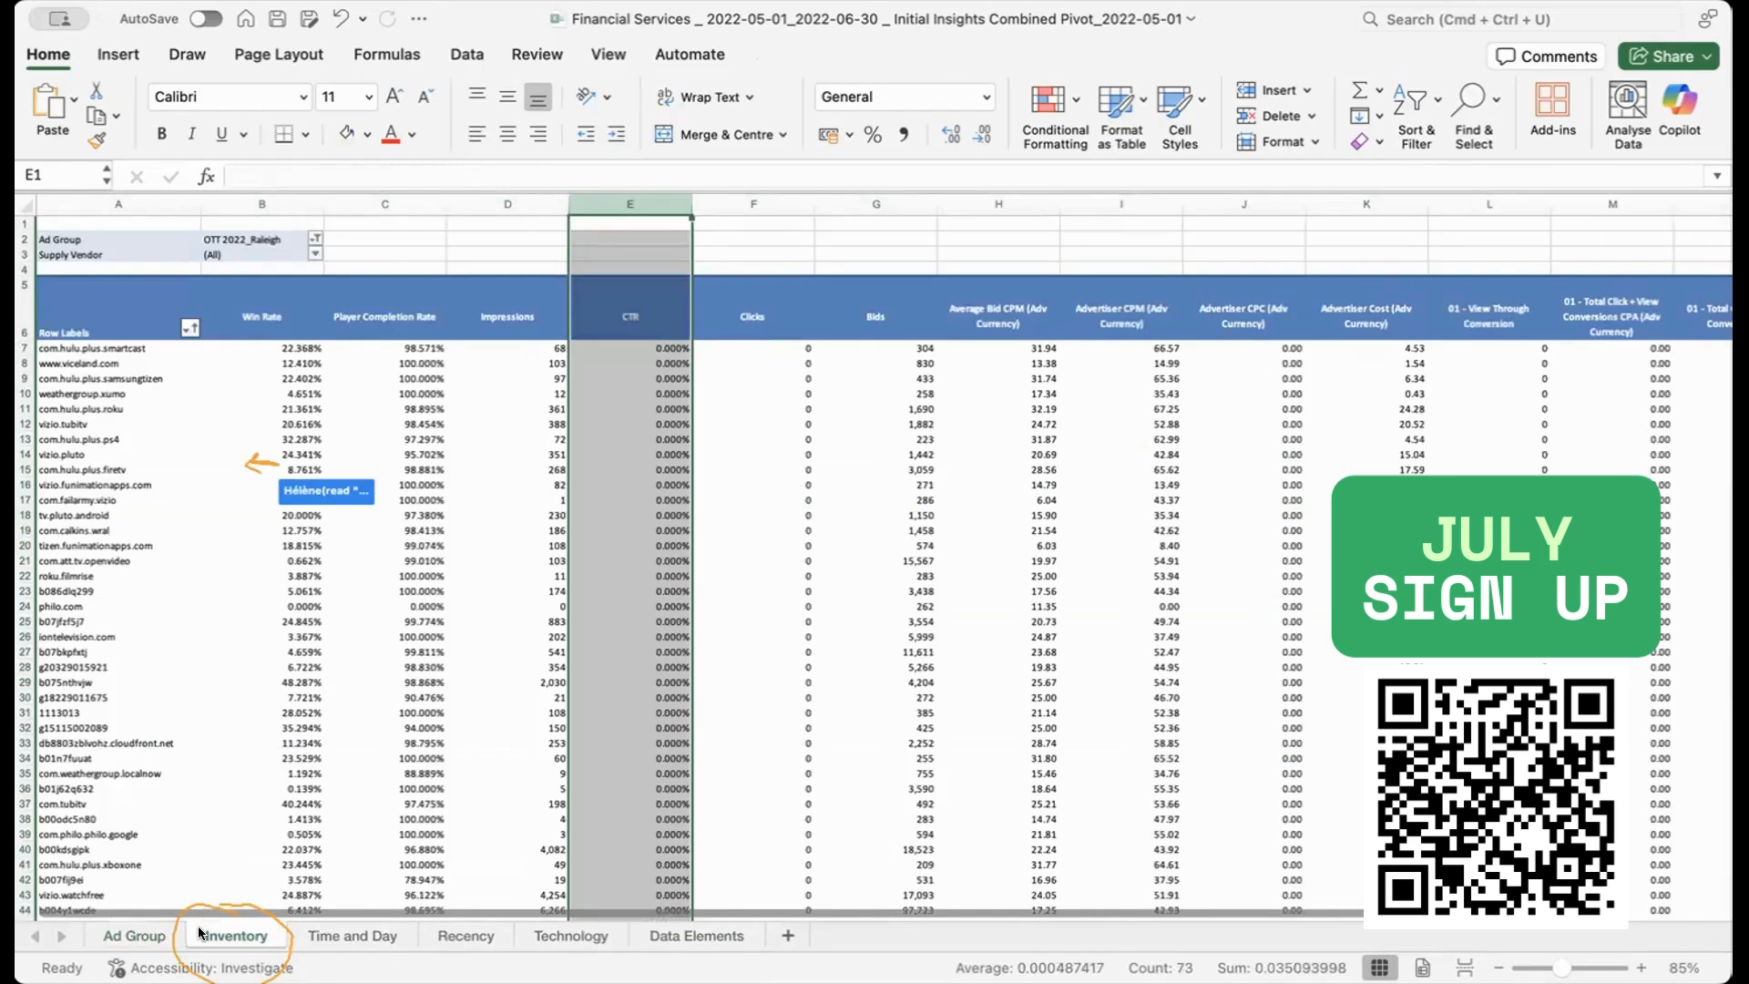
pyautogui.click(313, 240)
pyautogui.click(382, 346)
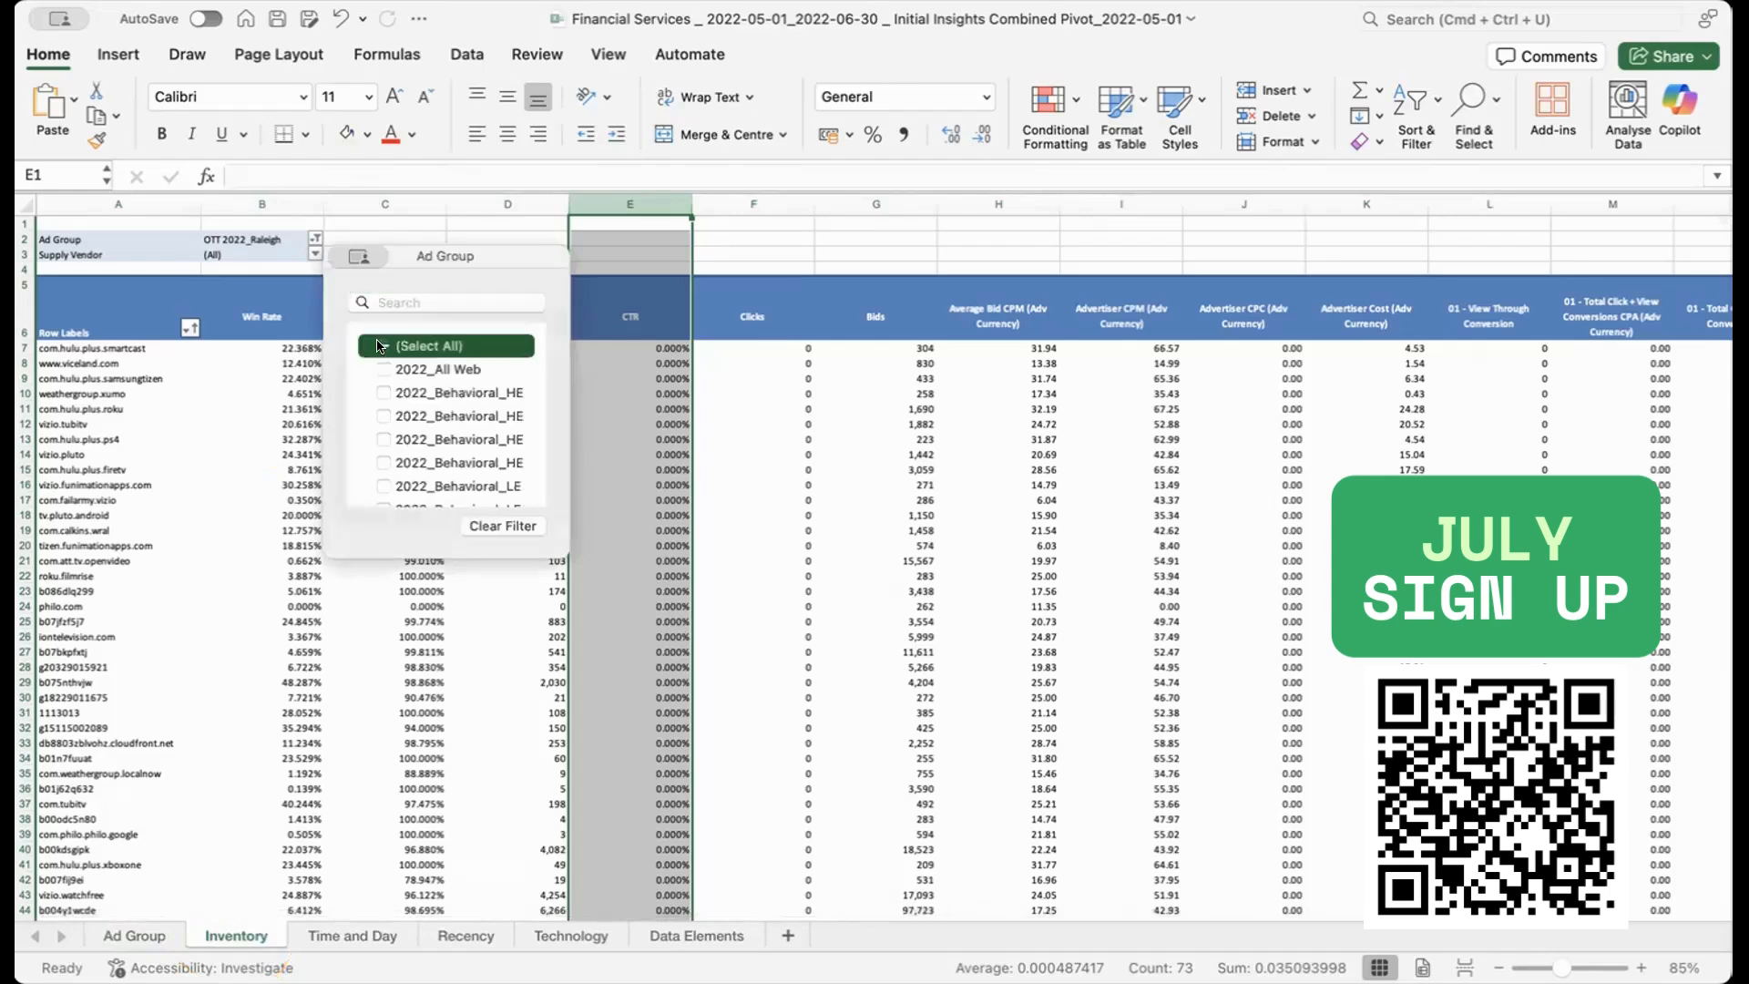
pyautogui.click(382, 346)
pyautogui.click(391, 302)
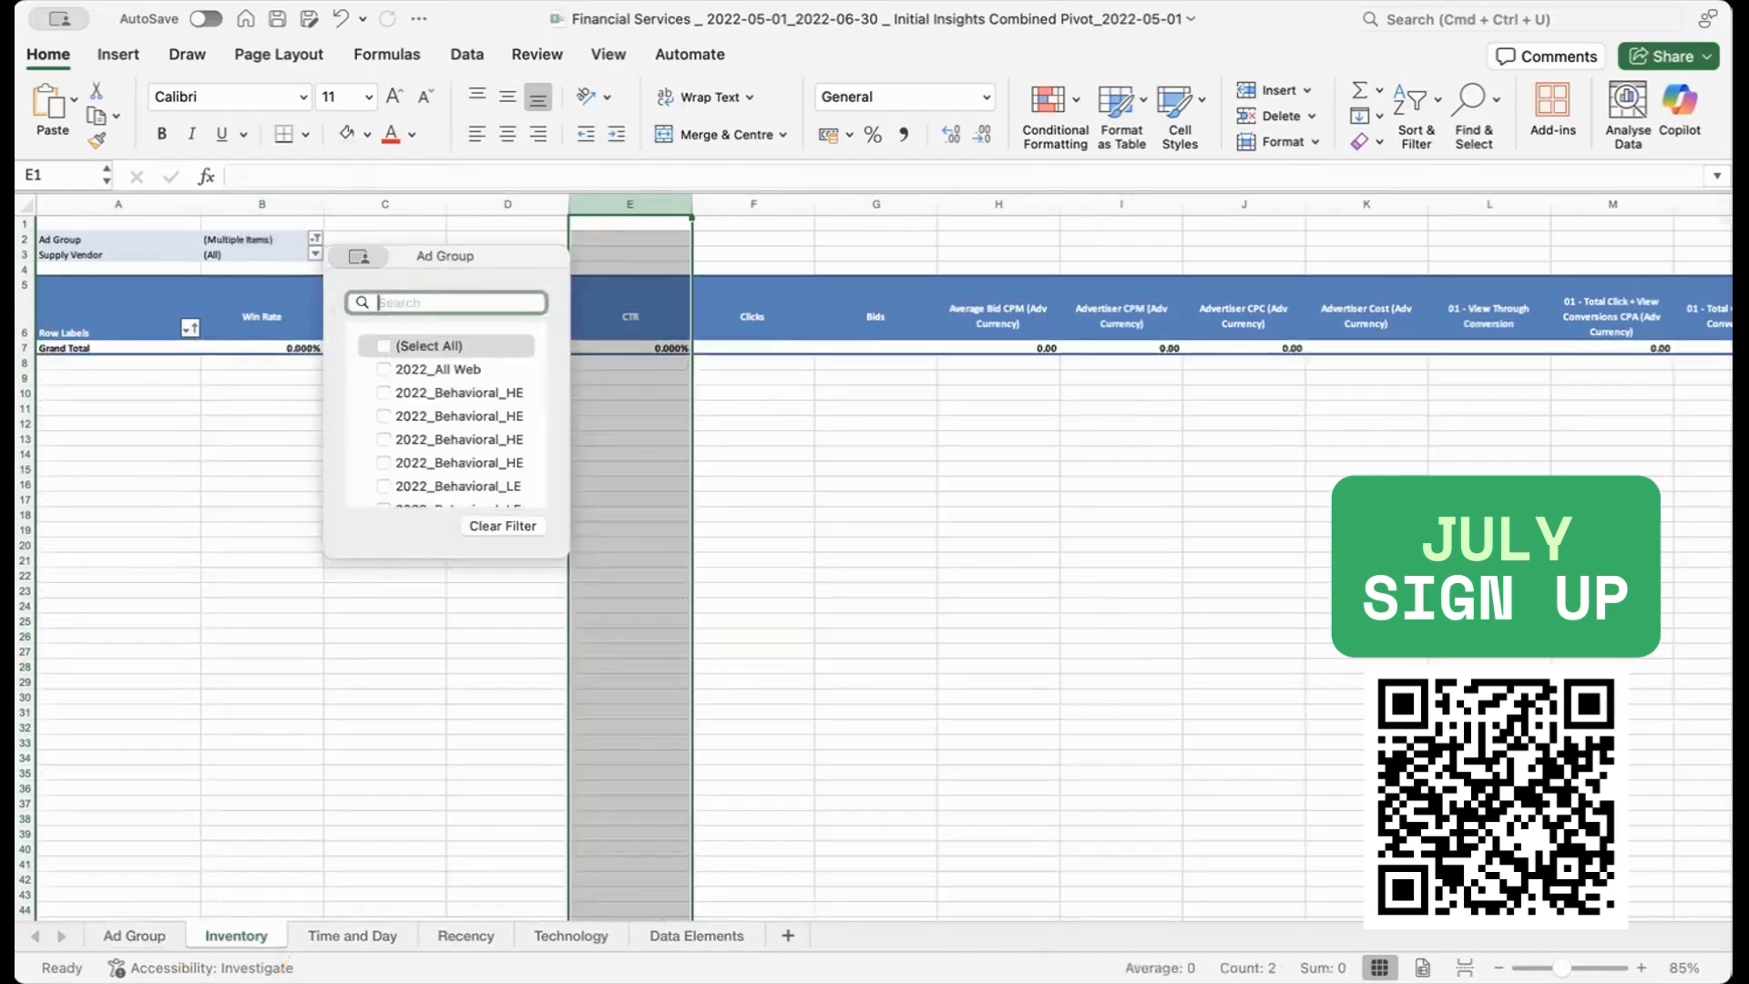
pyautogui.write('trea')
pyautogui.moveTo(560, 248); pyautogui.dragTo(765, 292)
pyautogui.click(563, 495)
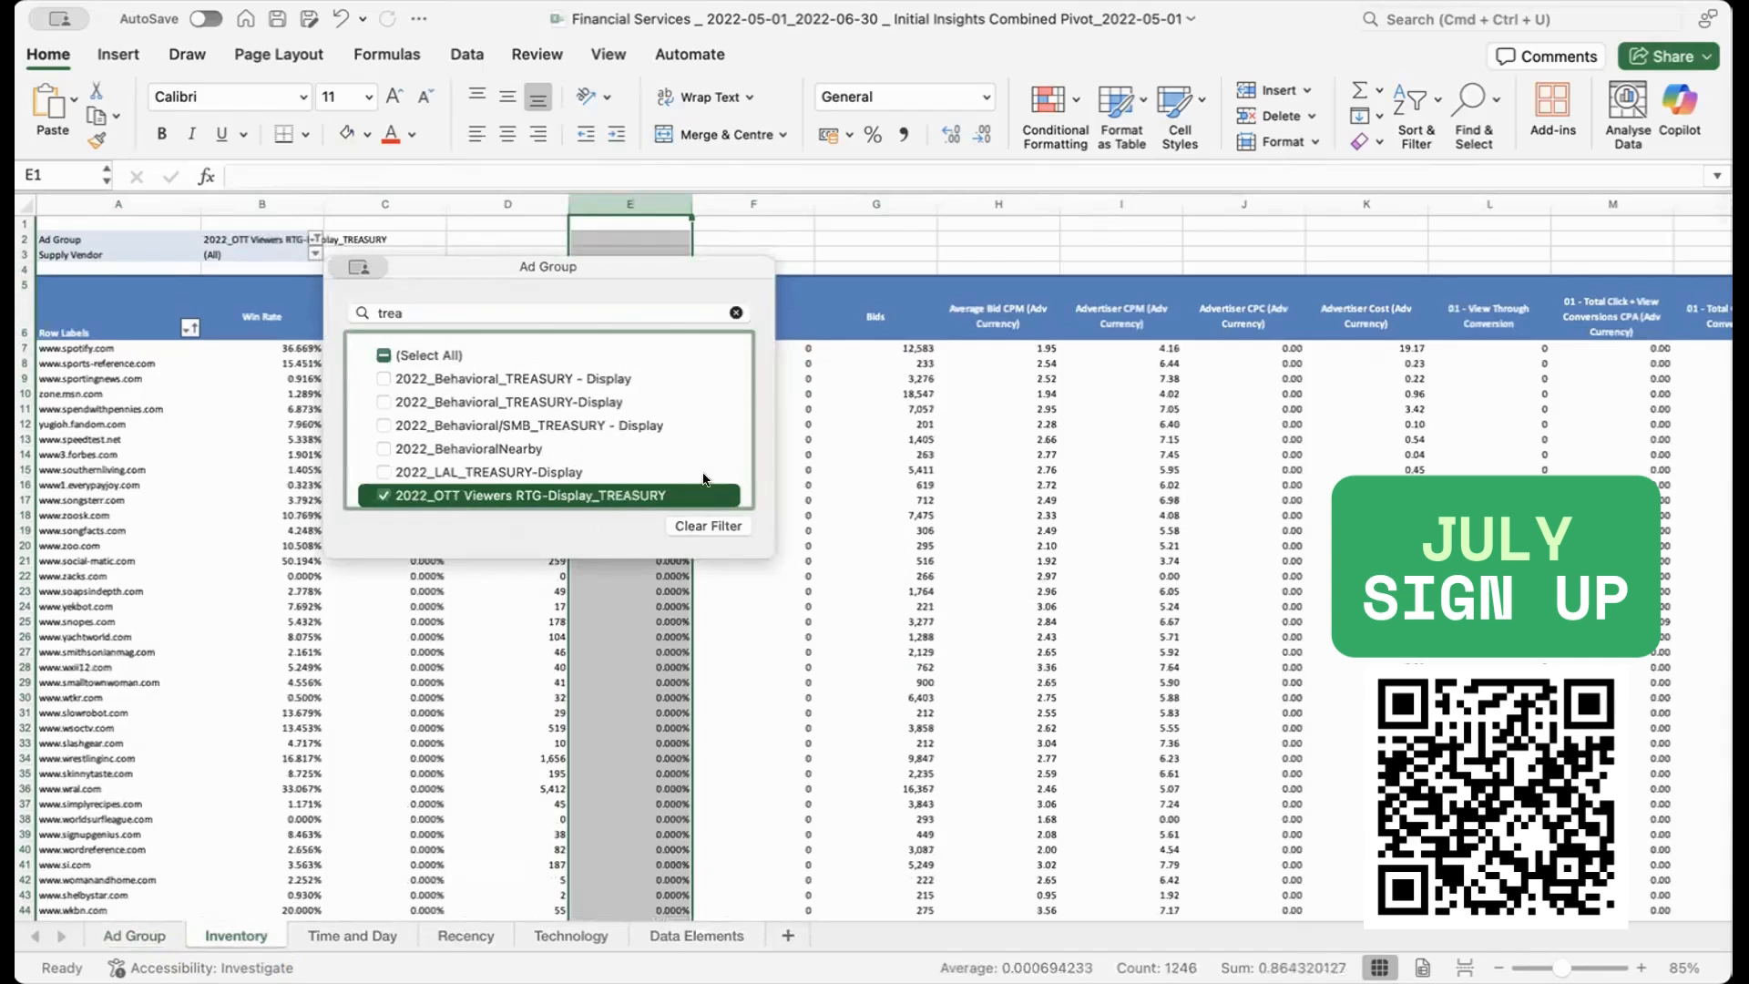
pyautogui.moveTo(498, 275); pyautogui.dragTo(543, 263)
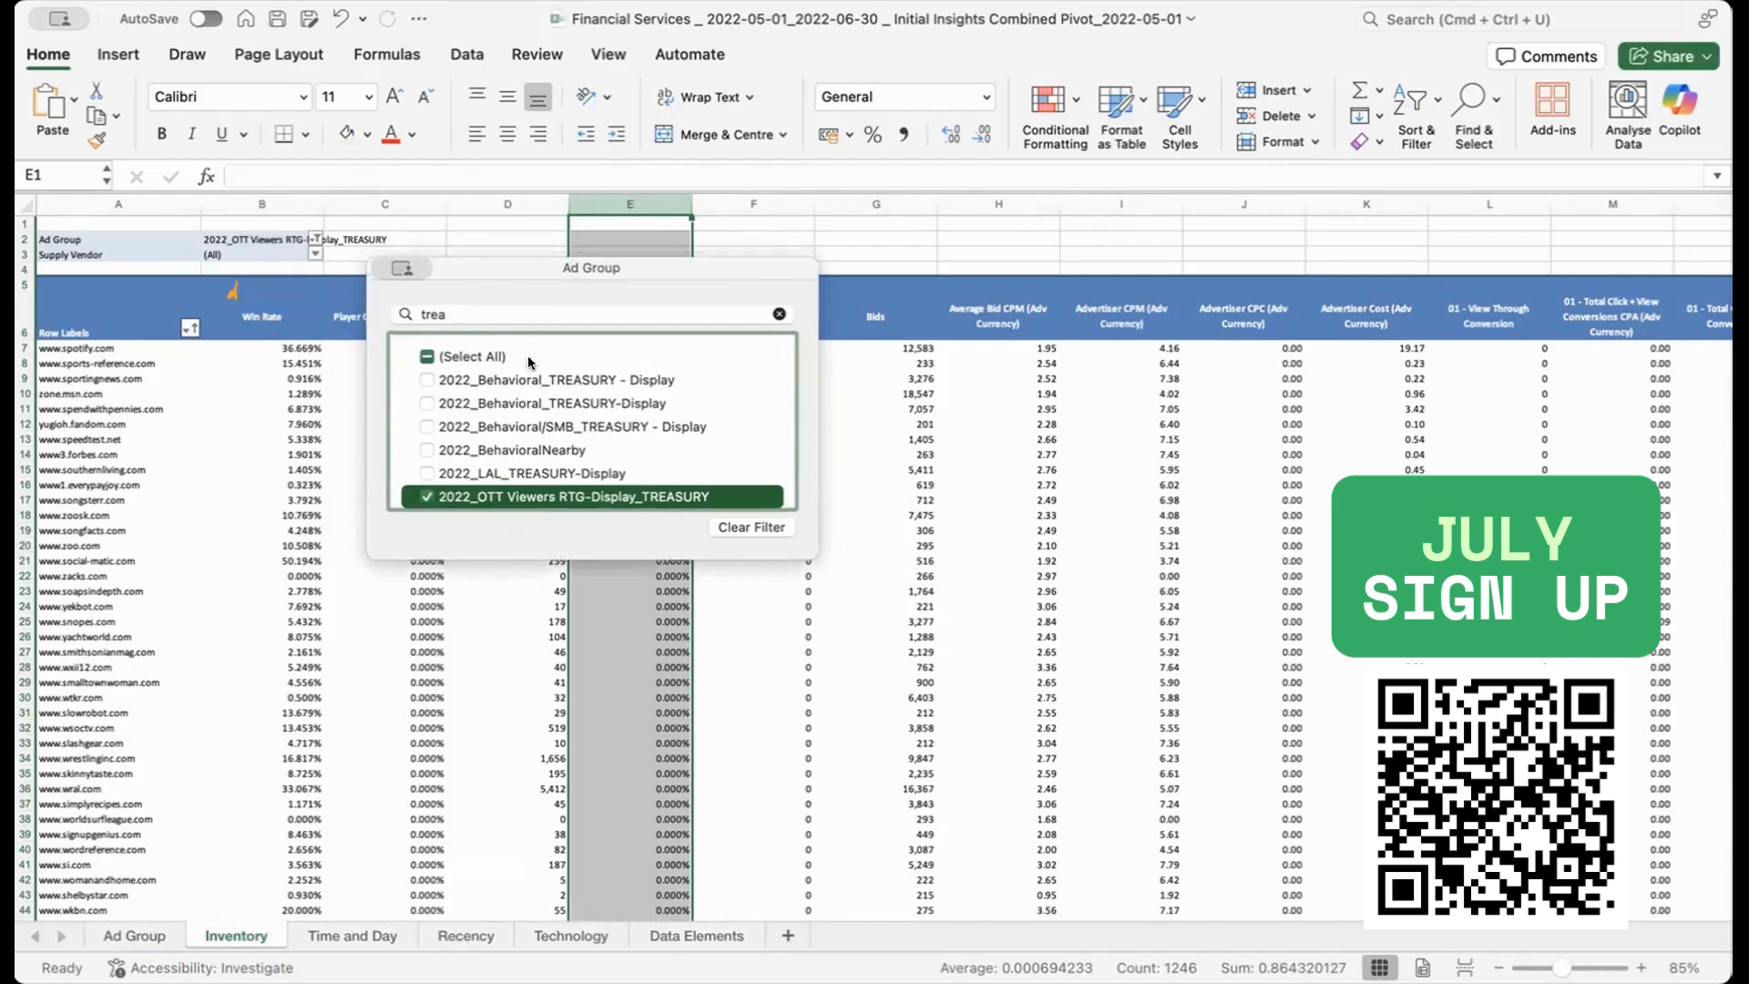
pyautogui.moveTo(543, 263); pyautogui.dragTo(502, 406)
pyautogui.click(234, 310)
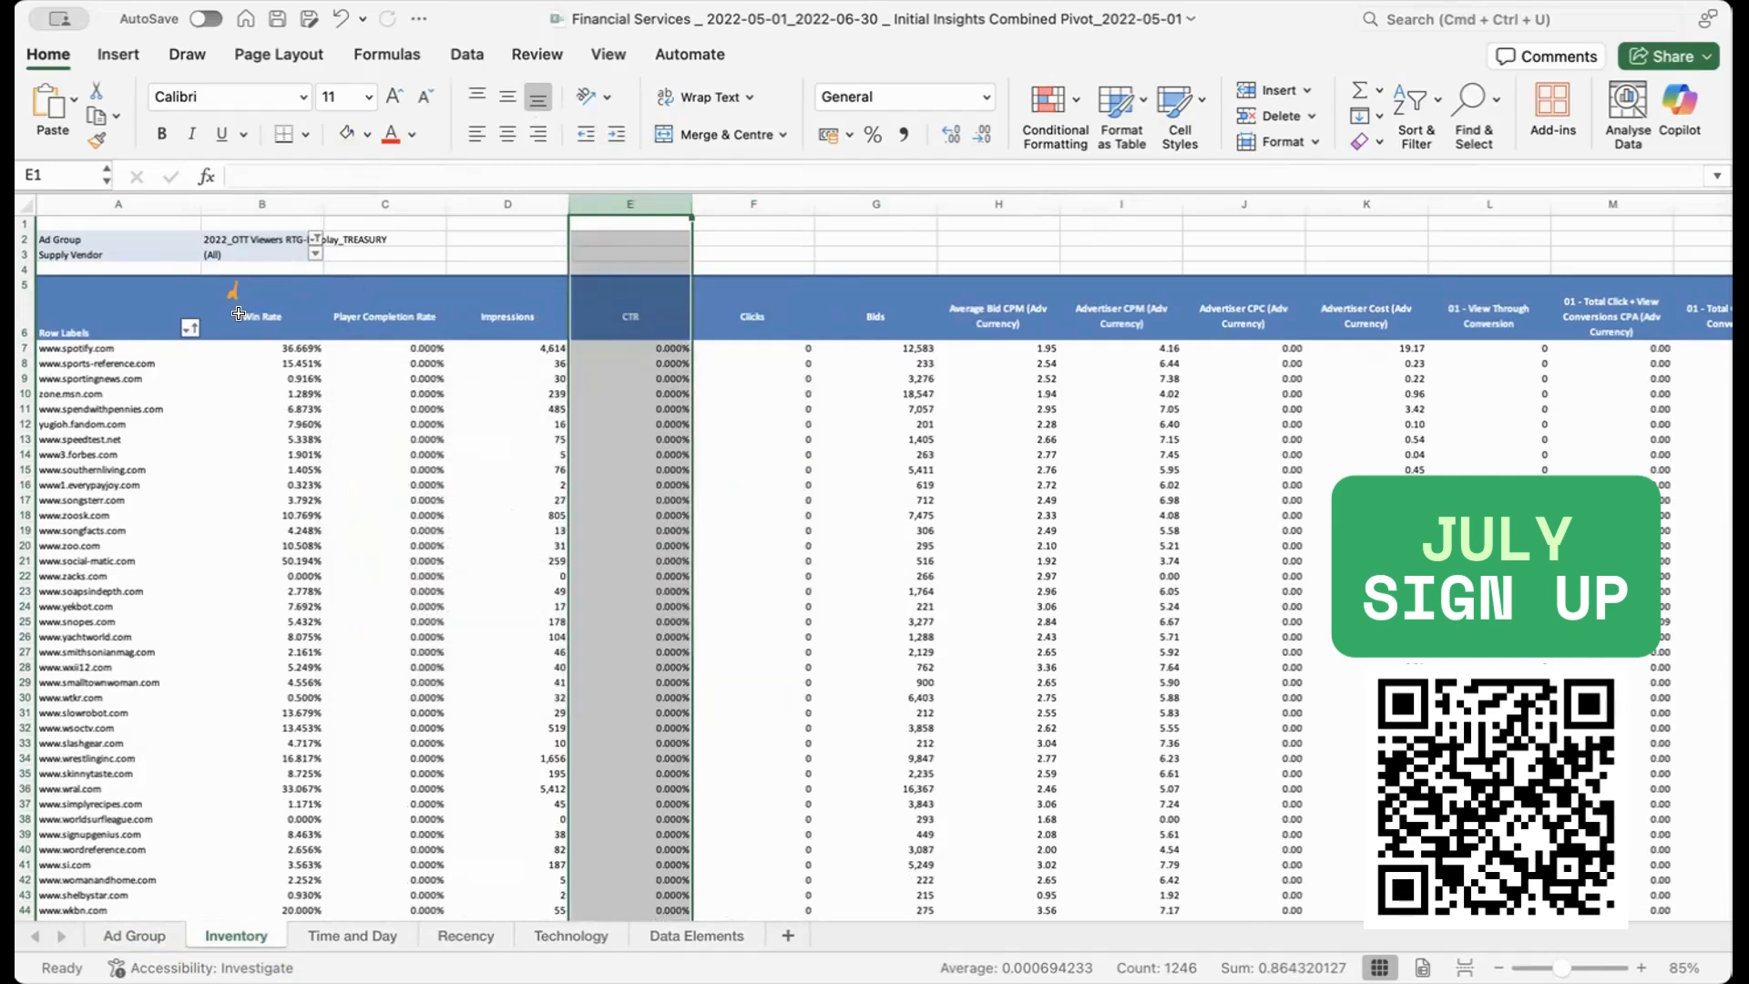
# Step: Find the "view" fields and place the sum of 01 - View Through Conversion first among the Inventory pivot table's values
pyautogui.click(238, 298)
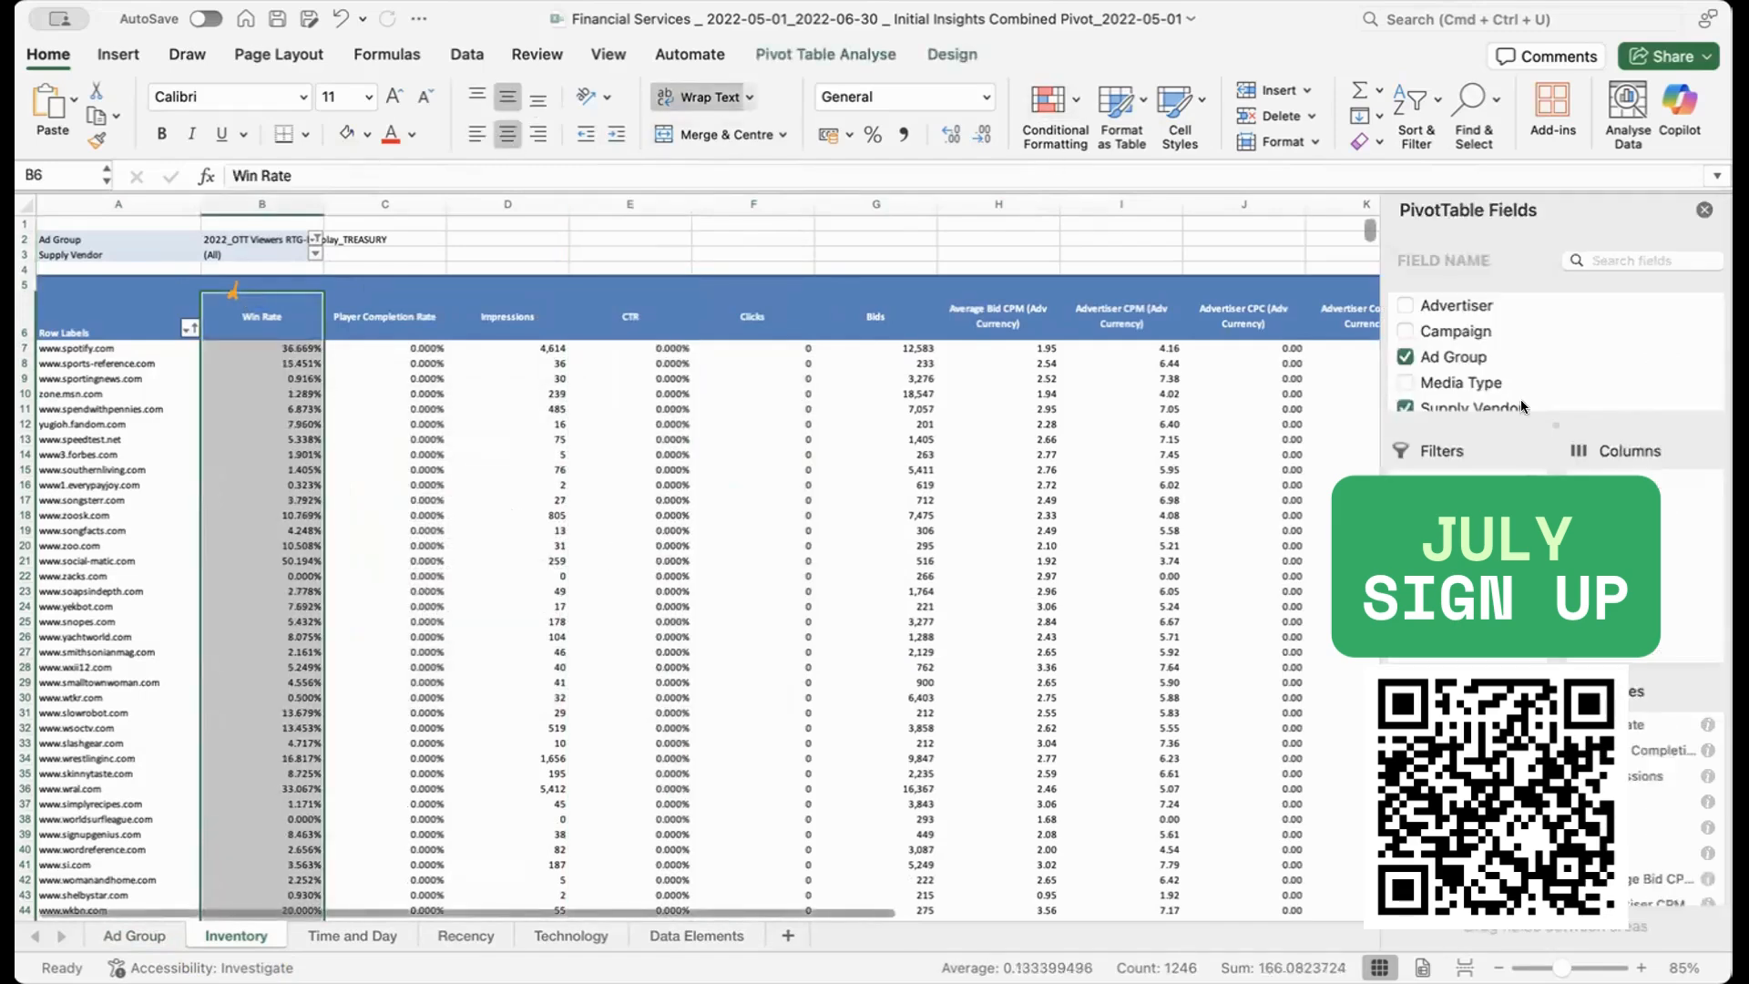
pyautogui.click(1617, 263)
pyautogui.write('view')
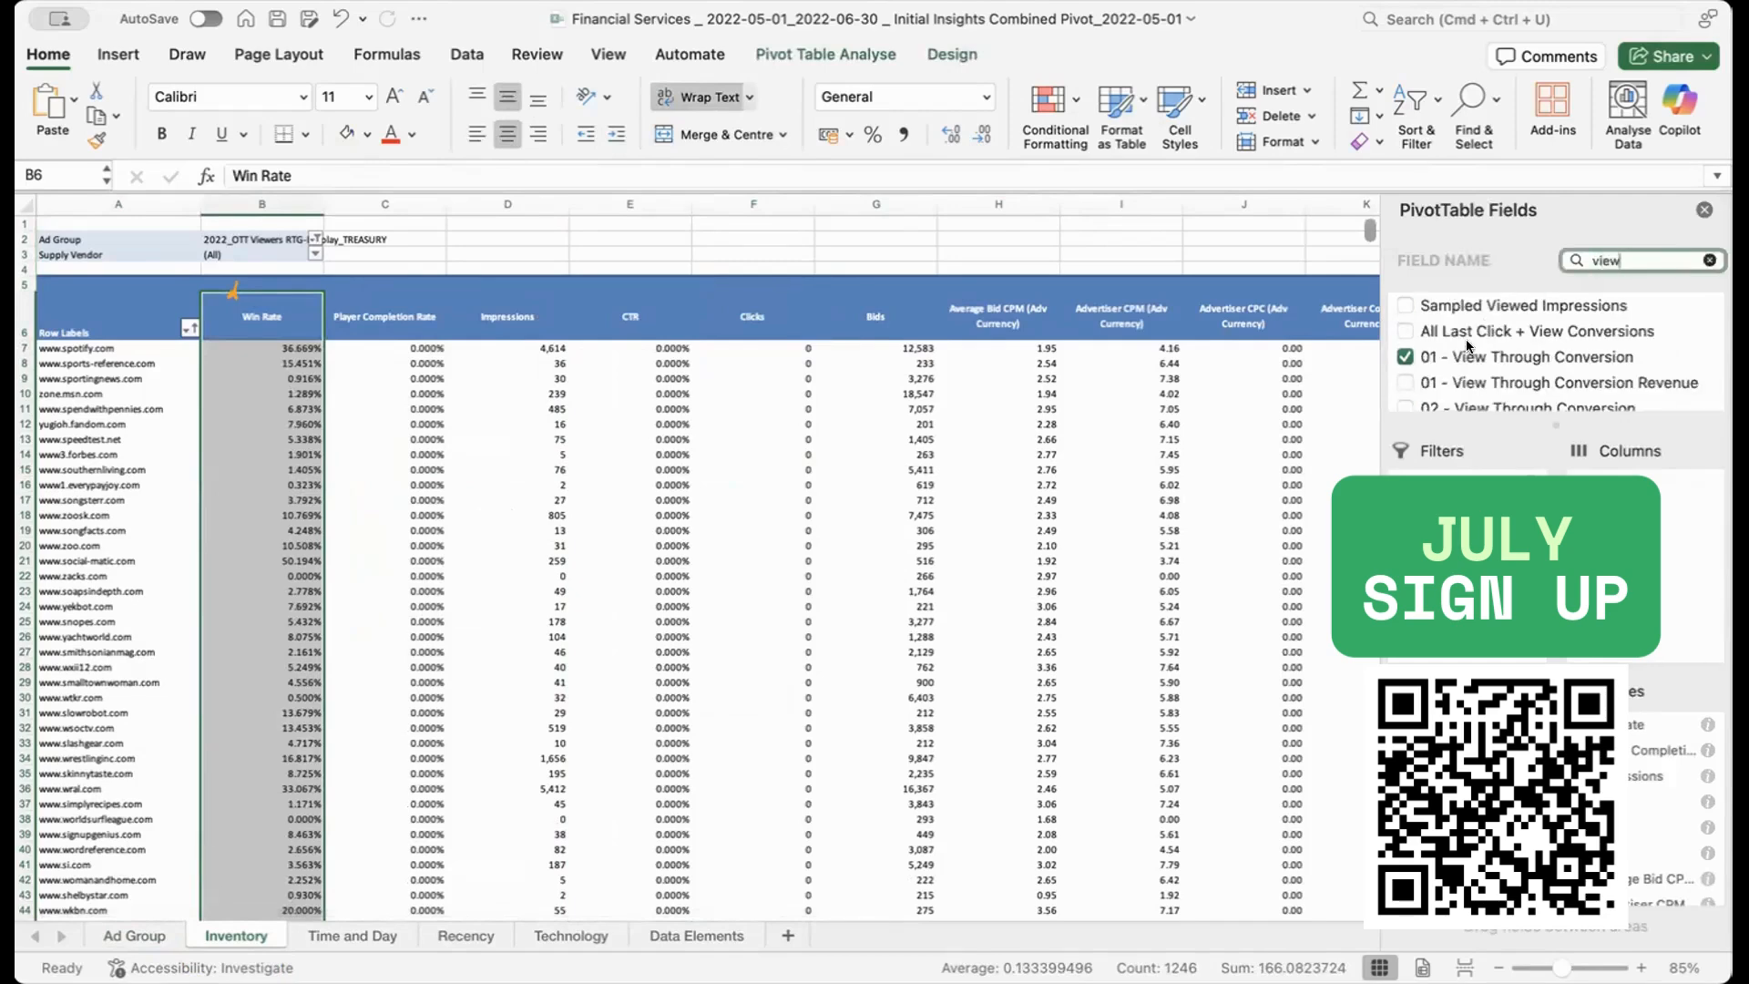
pyautogui.scroll(-1, 1476, 370)
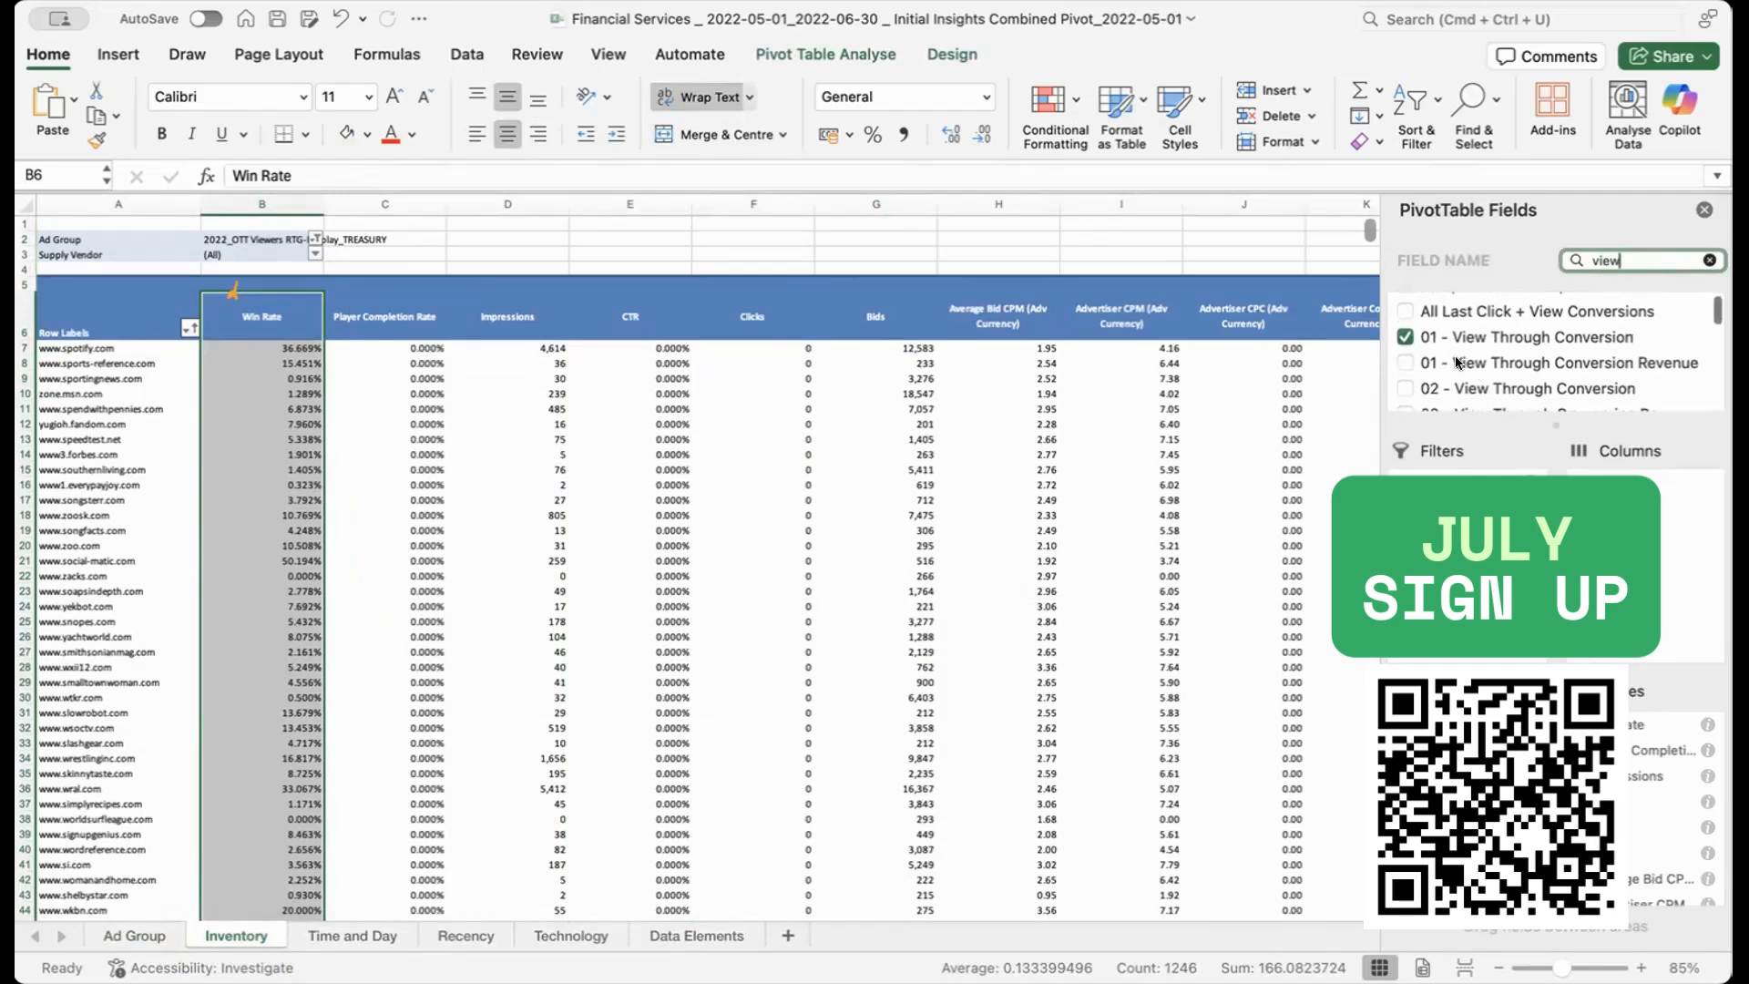
pyautogui.click(1406, 329)
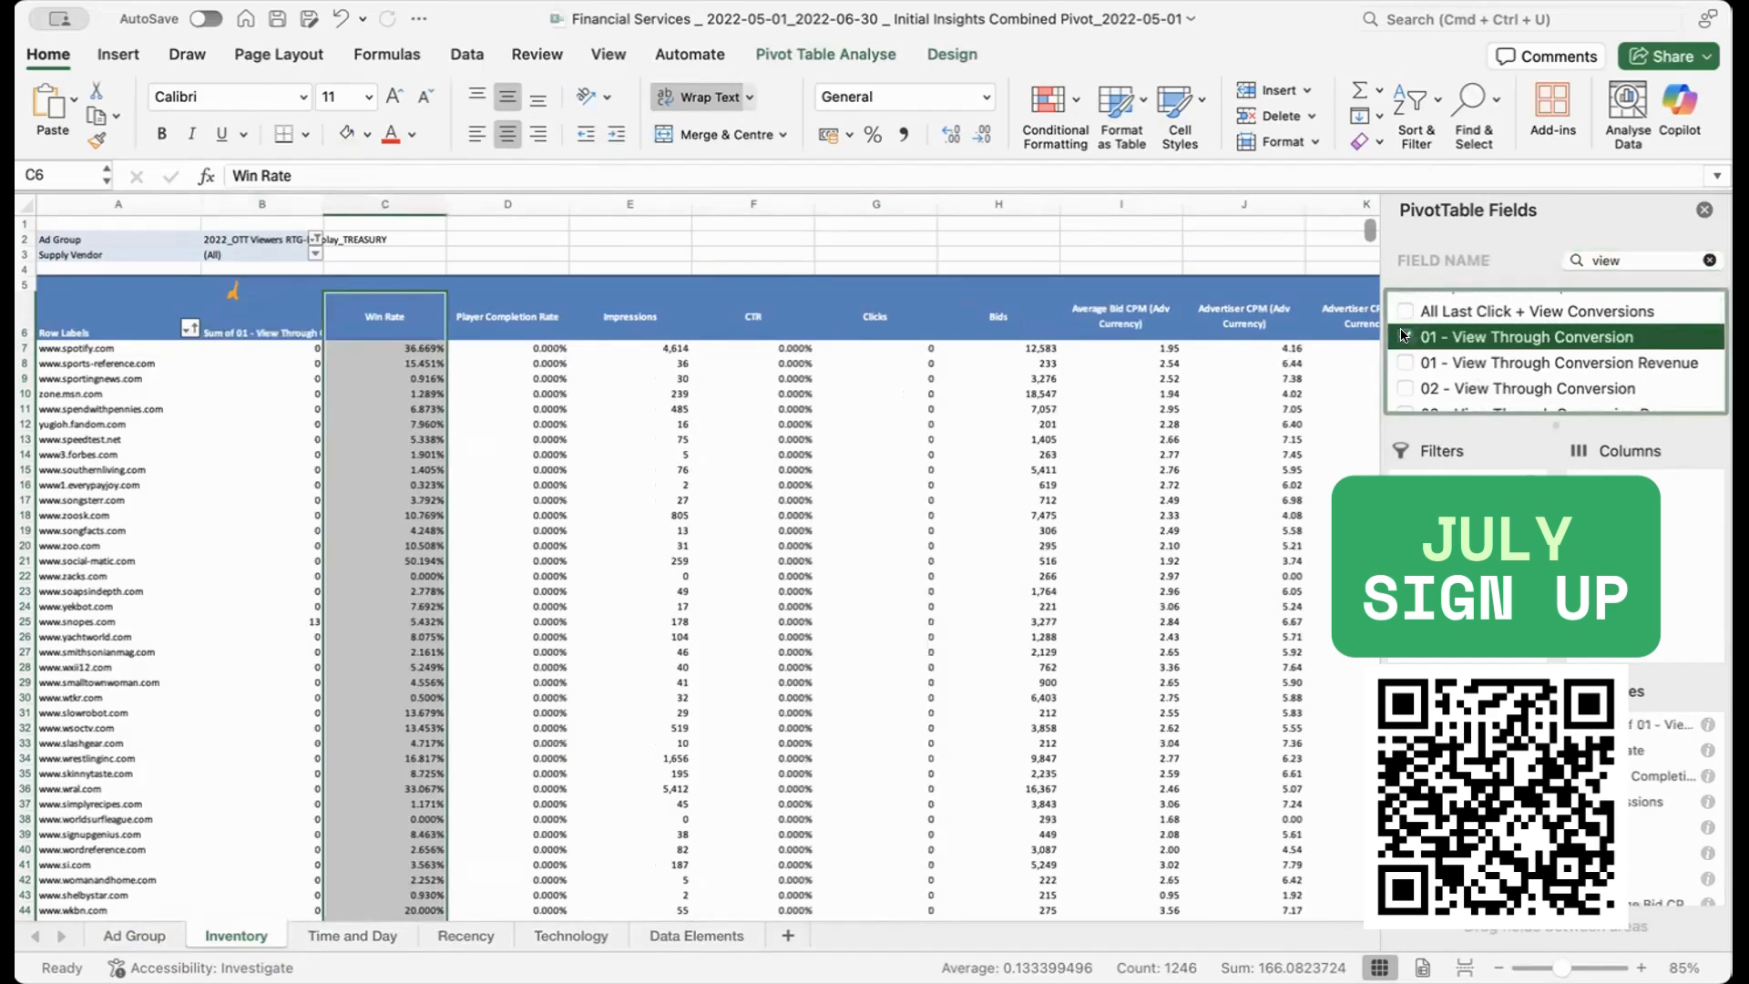
# Step: Find the "click" fields and place the sum of 01 - Click Conversion first among the Inventory pivot table's values
pyautogui.click(1709, 261)
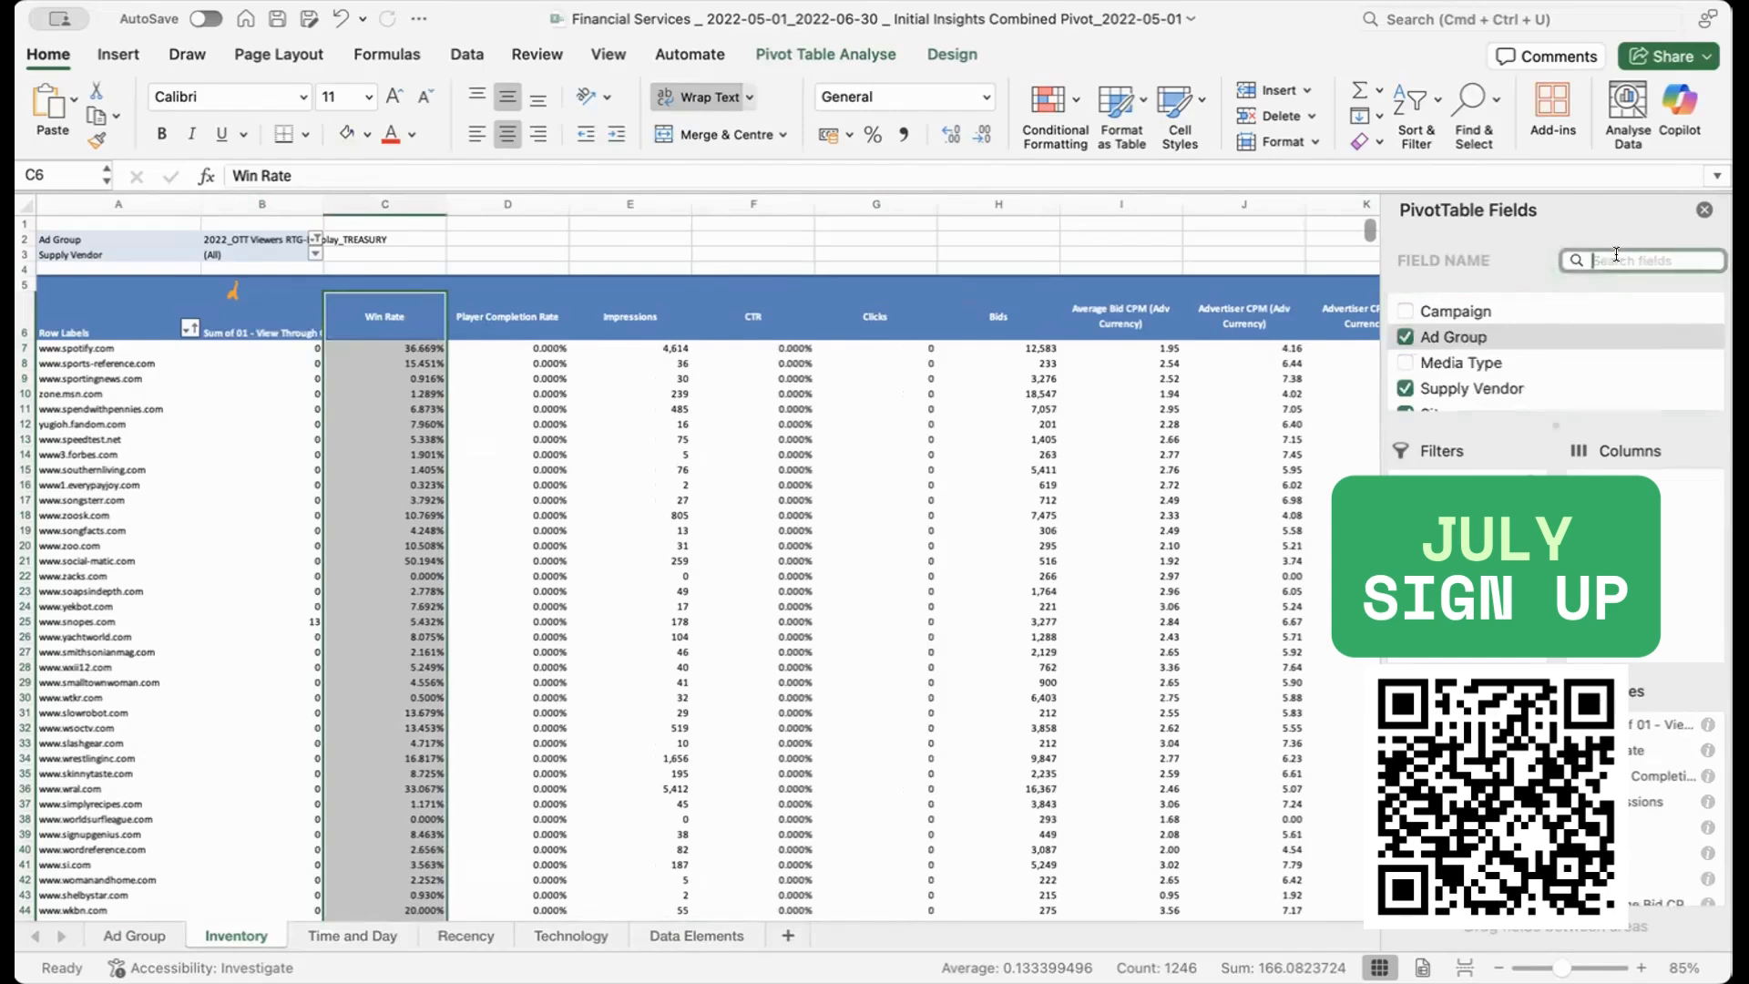
pyautogui.write('click')
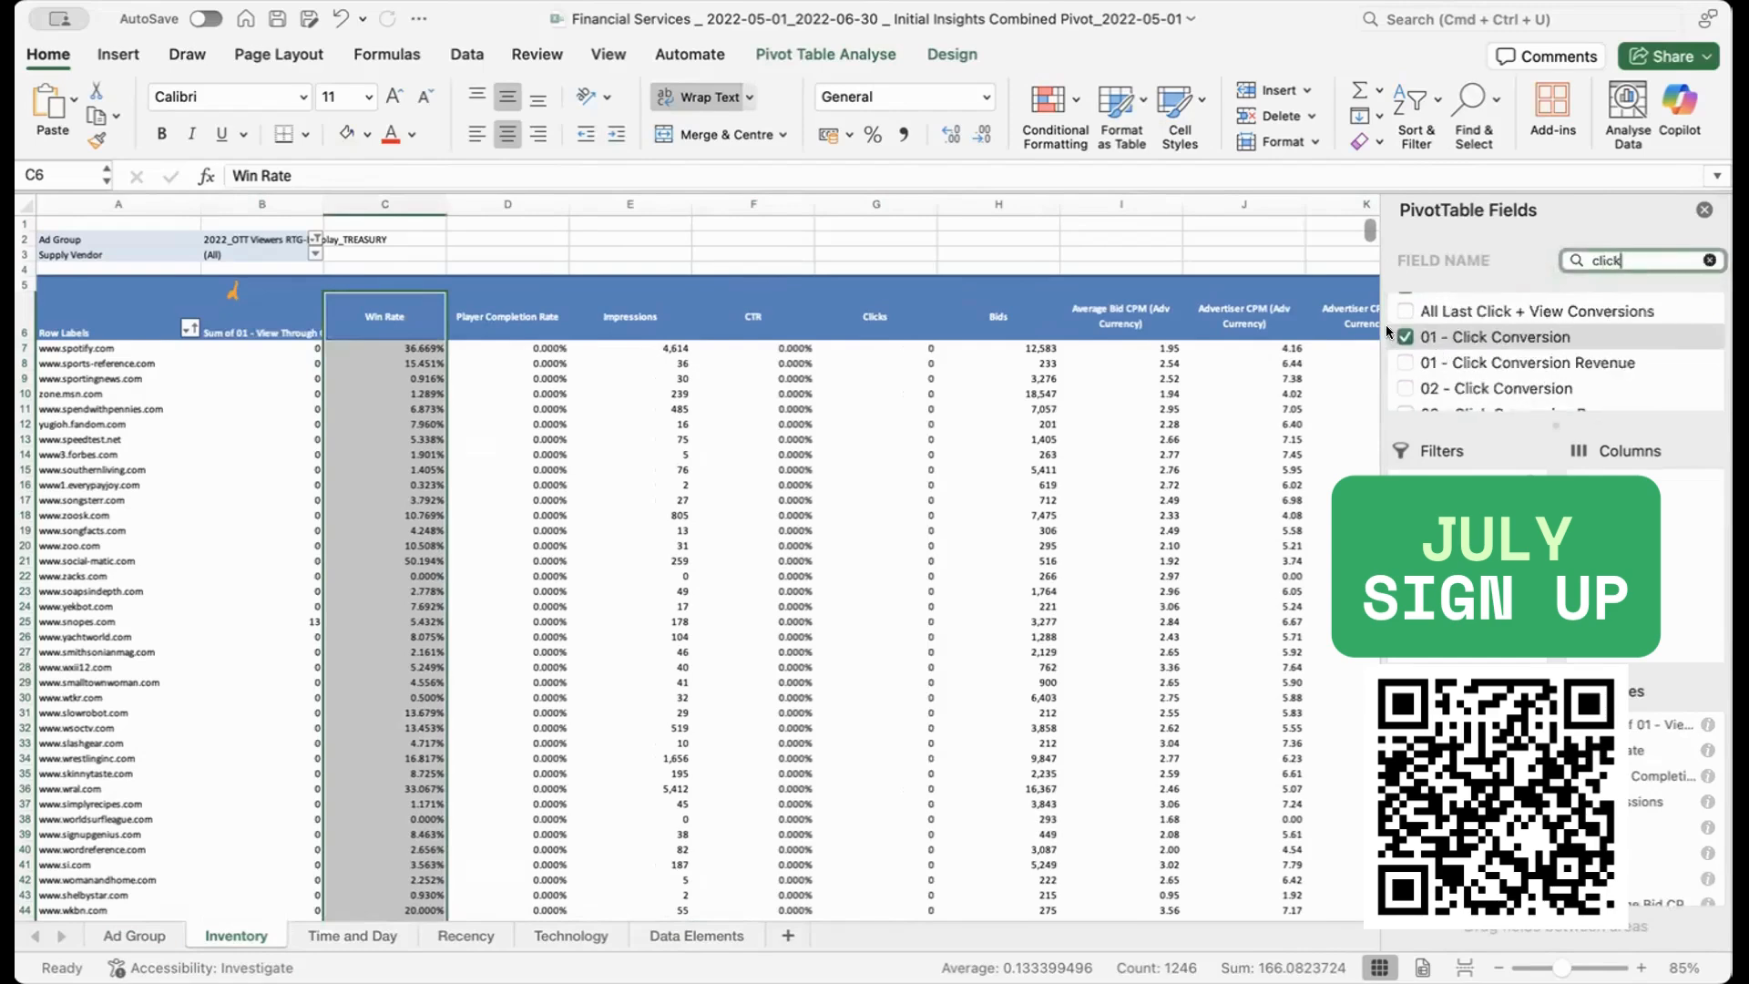
pyautogui.click(1399, 336)
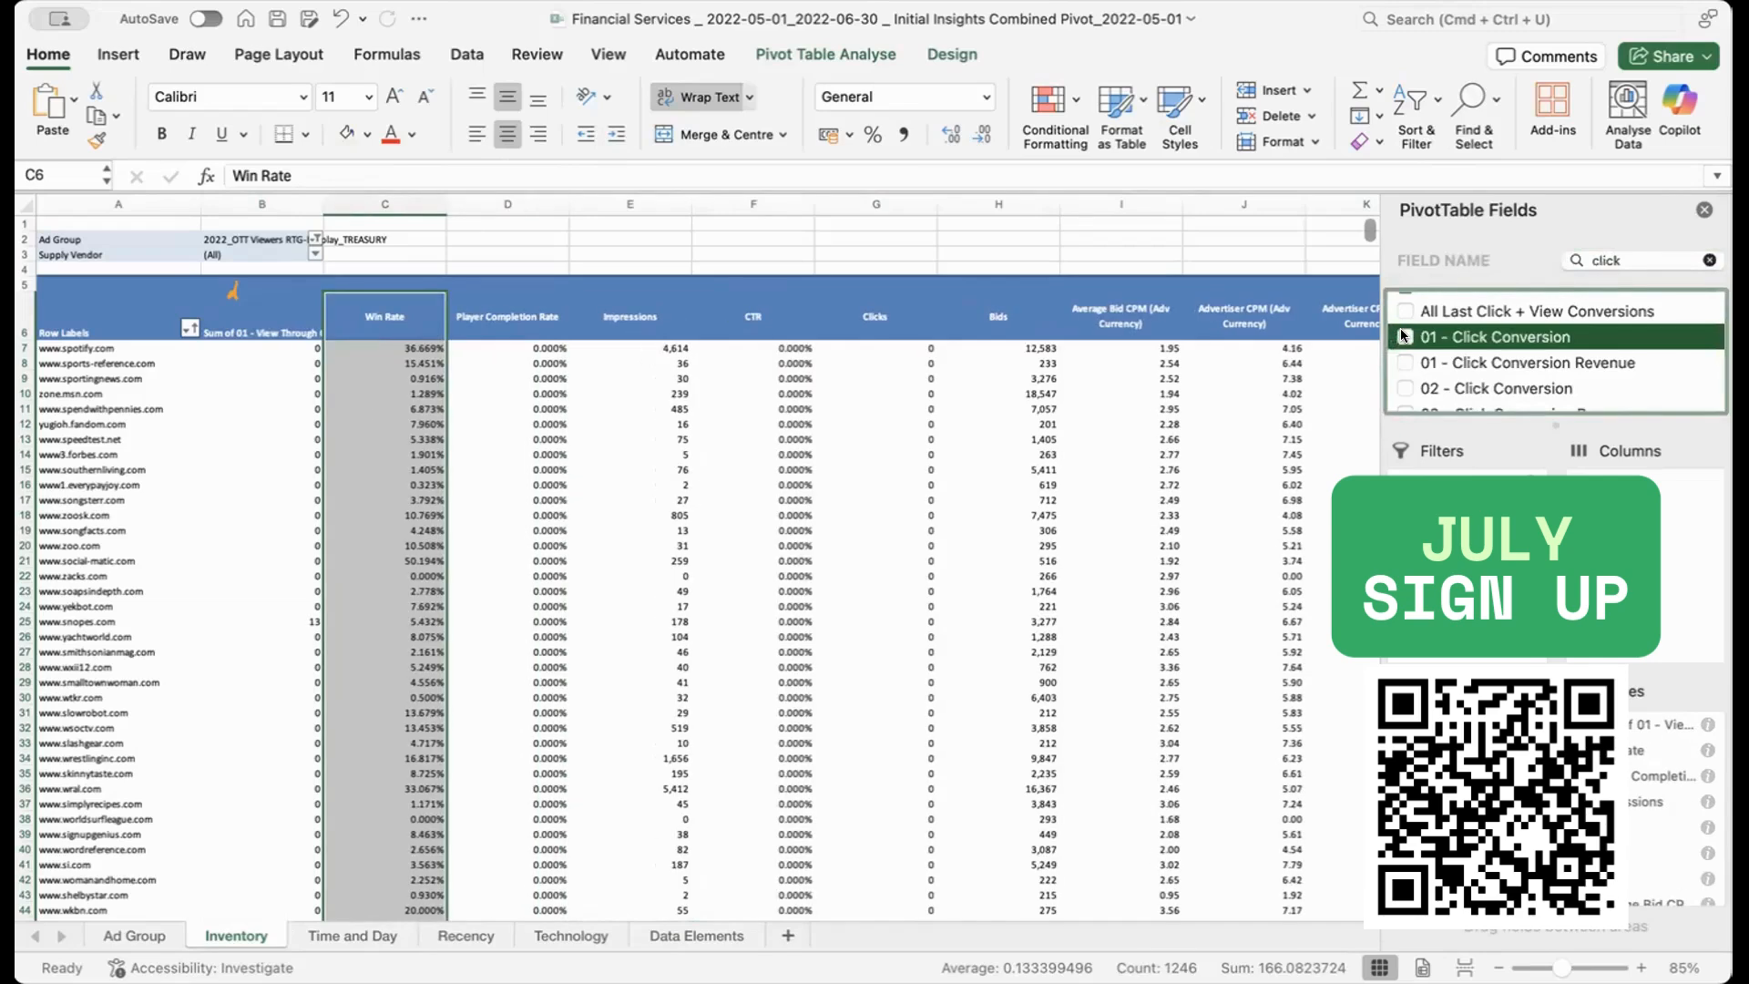
pyautogui.click(1403, 336)
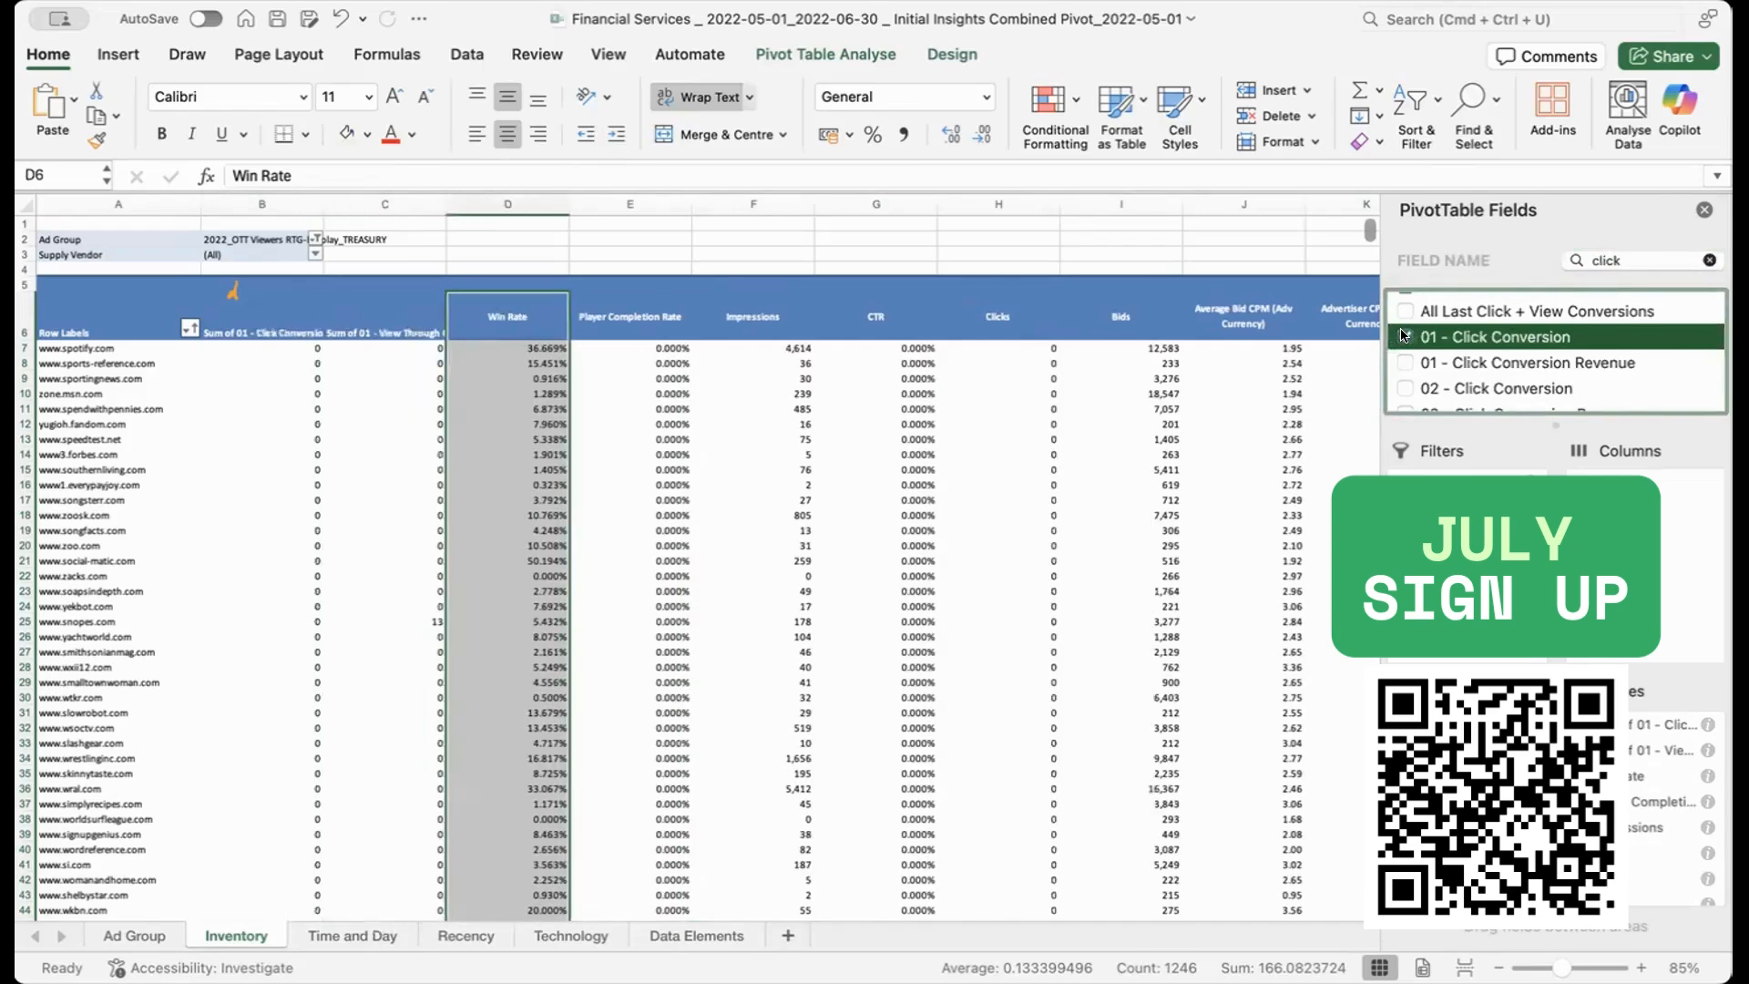
# Step: Find the "total" fields and place the sum of 01 - Total Click + View Conversions first among the pivot table's values
pyautogui.click(1708, 261)
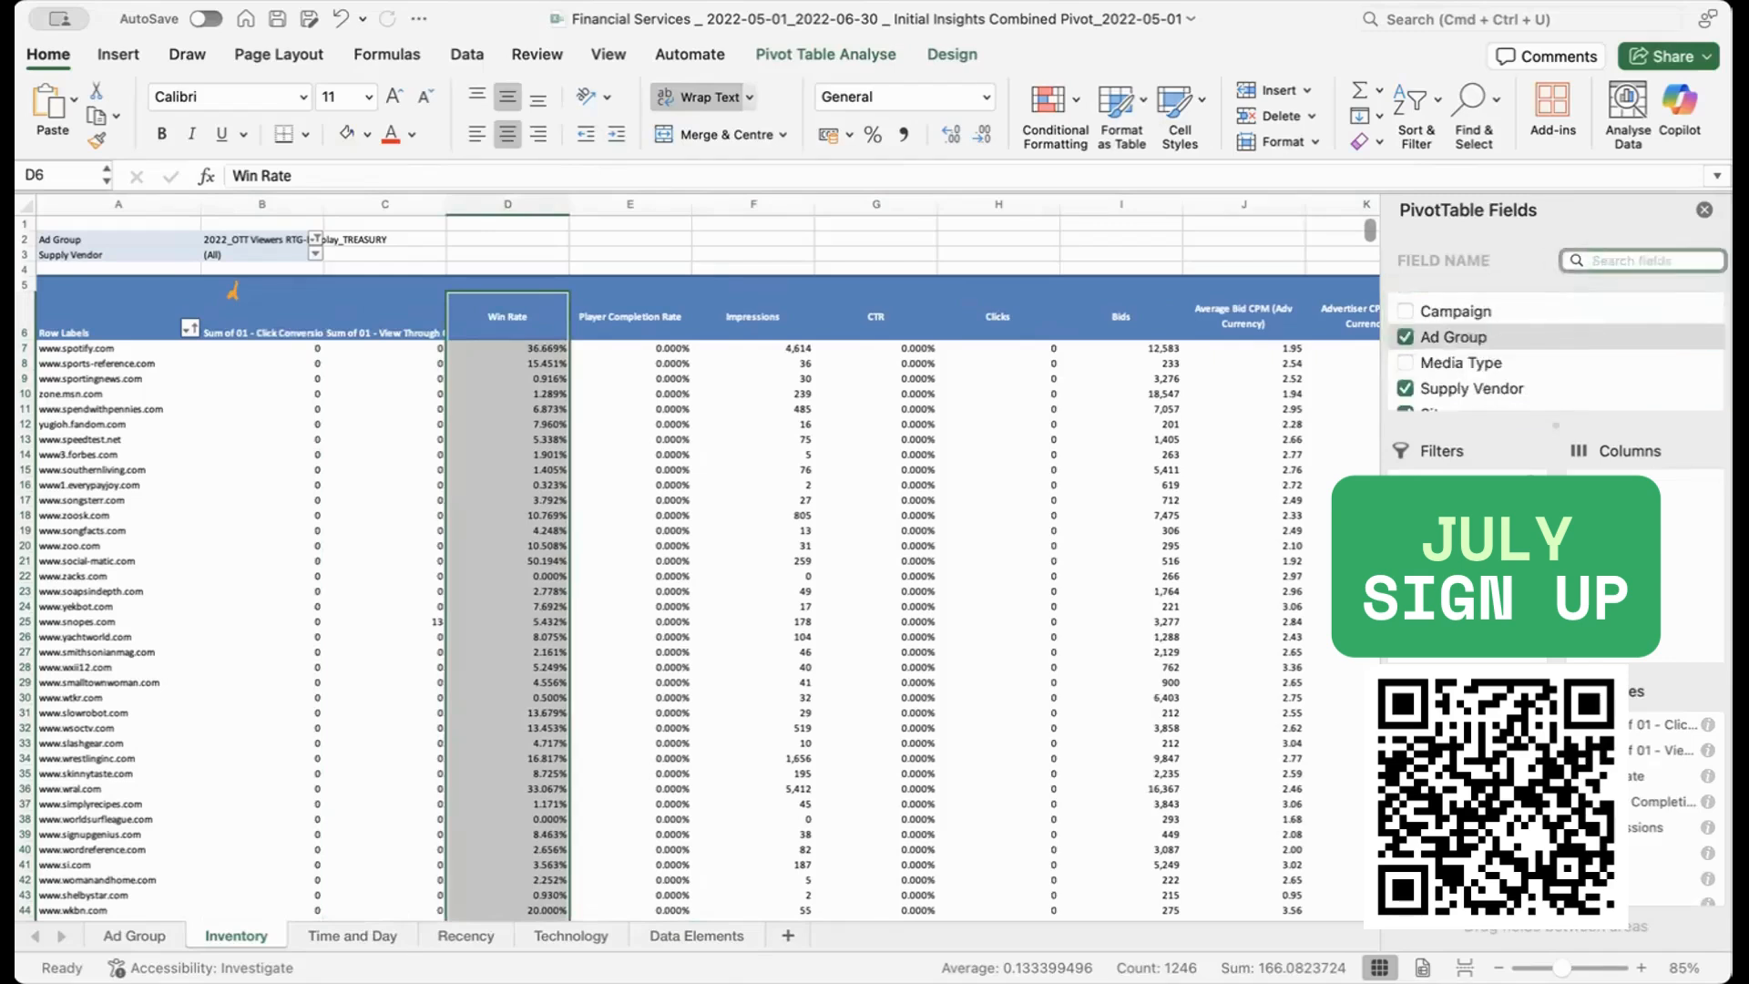
pyautogui.write('total')
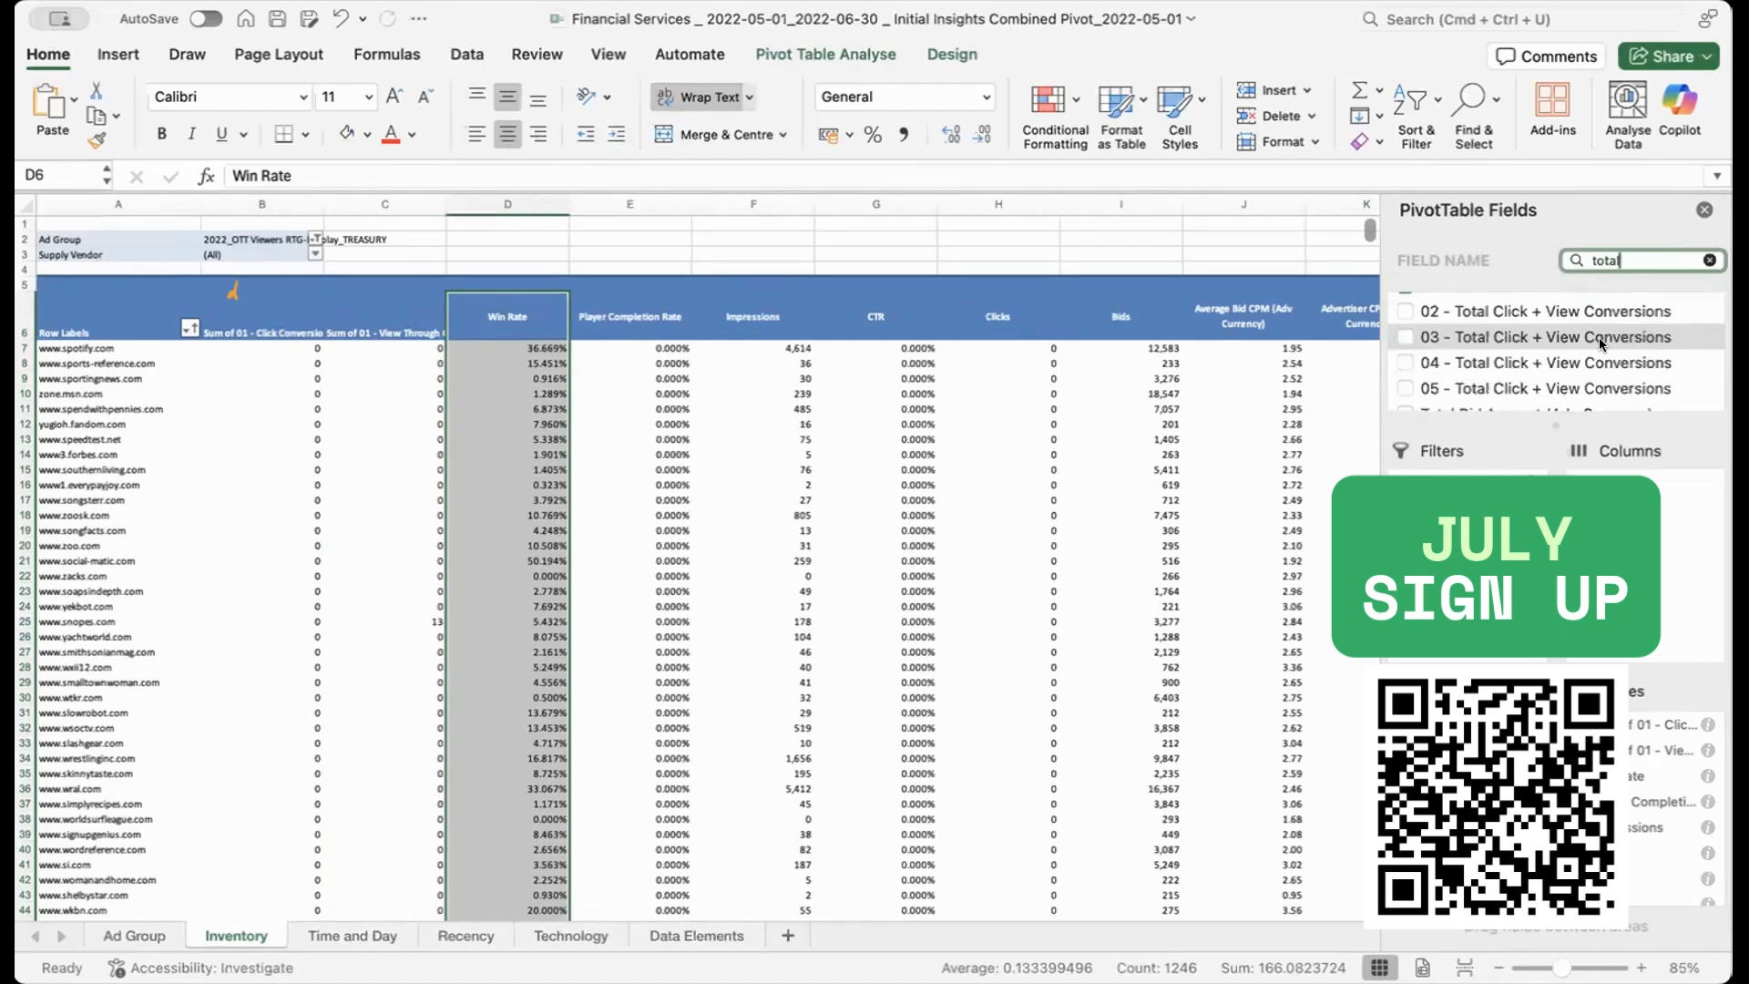
pyautogui.scroll(1, 1598, 342)
pyautogui.click(1398, 303)
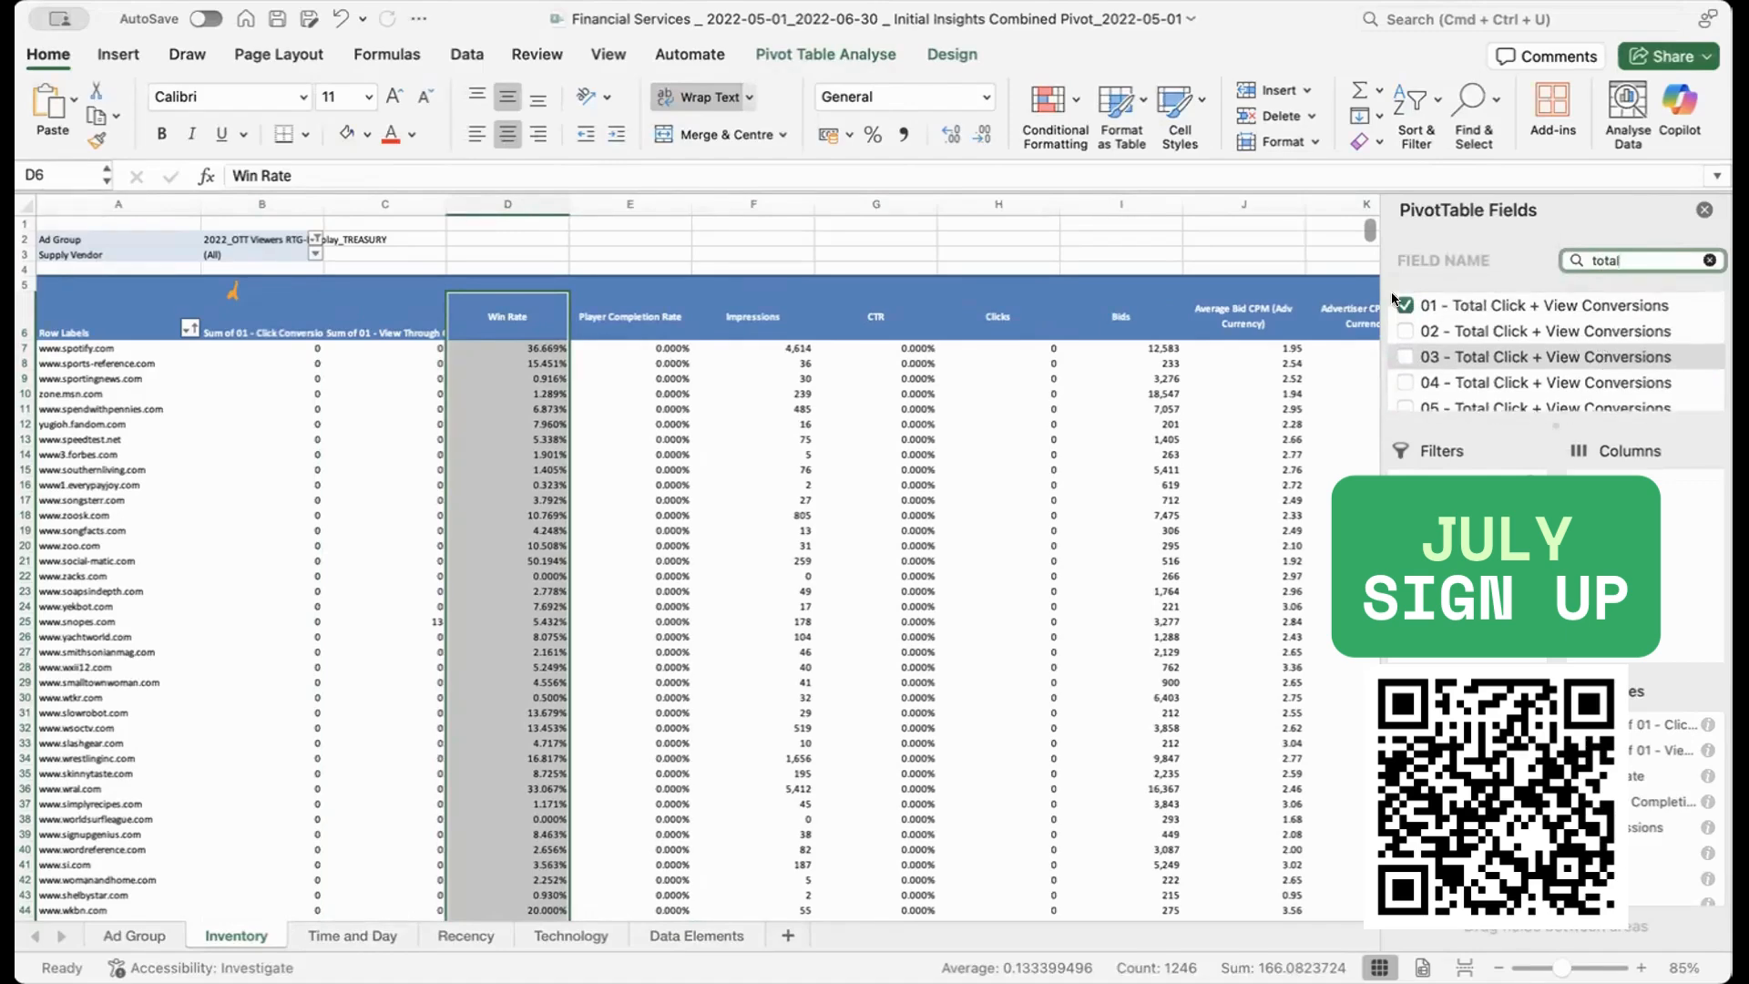
pyautogui.click(1398, 304)
pyautogui.click(1395, 304)
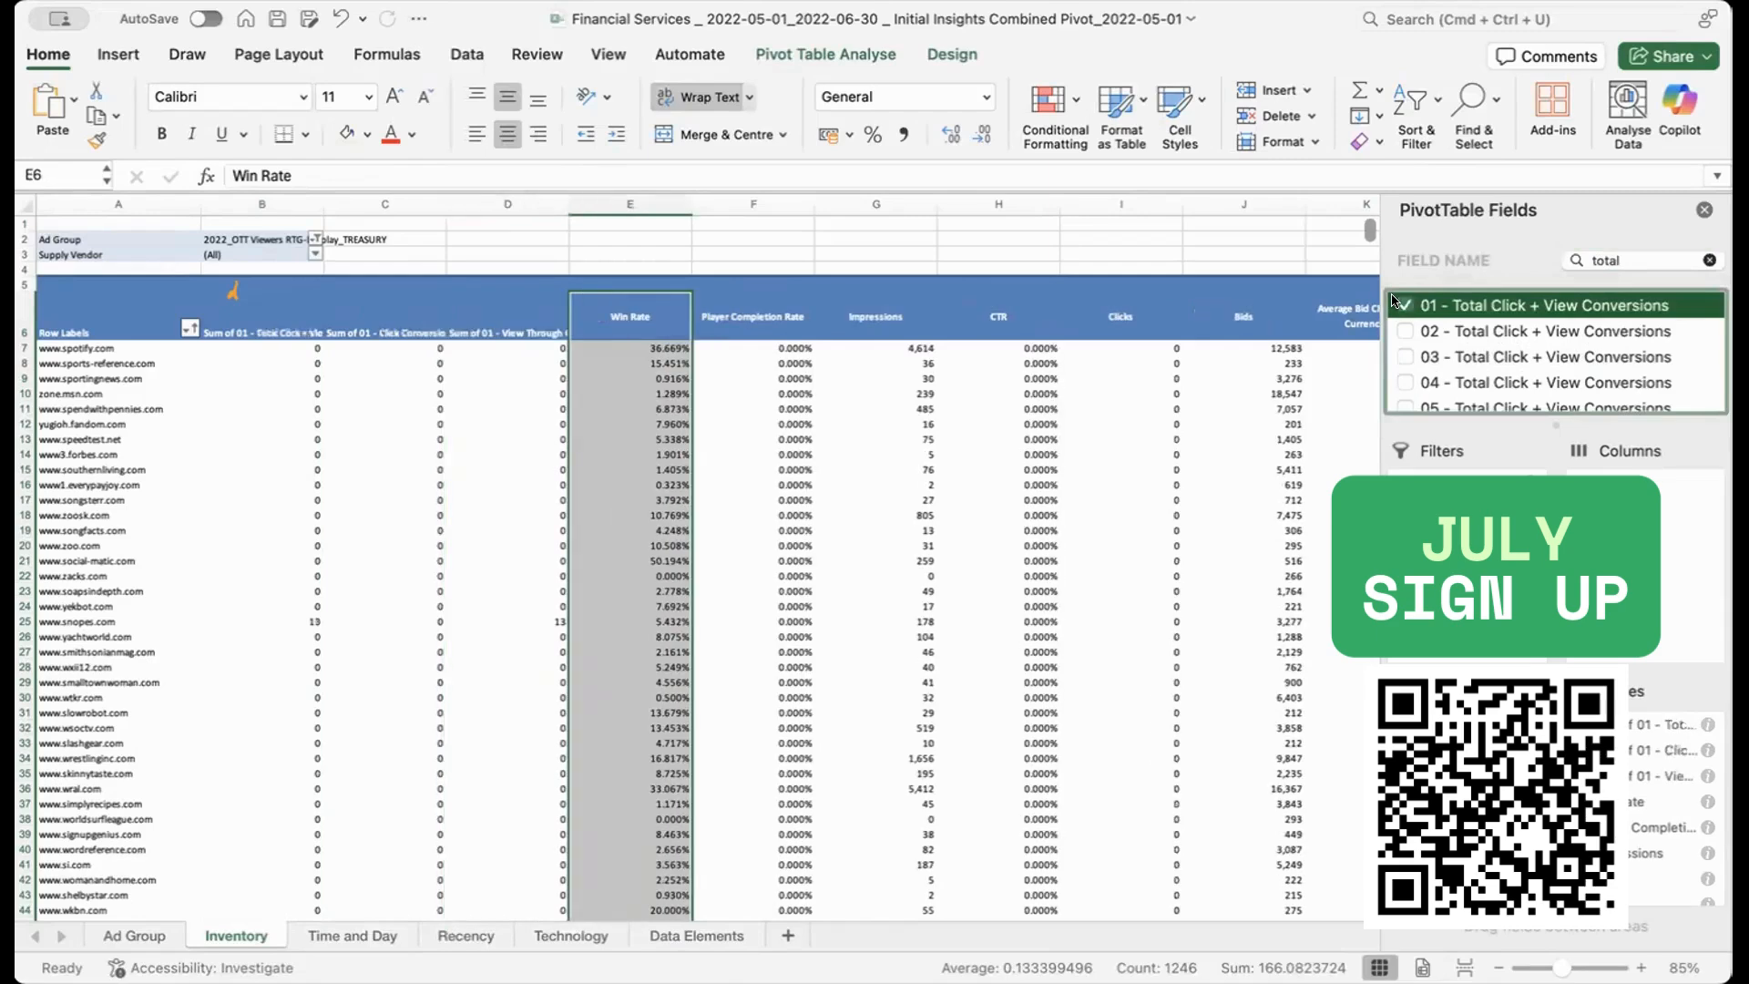
# Step: Place the sum of 01 - Total Click + View Conversions CPA (Adv Currency) first among the values and format column B as Accounting
pyautogui.click(1708, 259)
pyautogui.write('cpa')
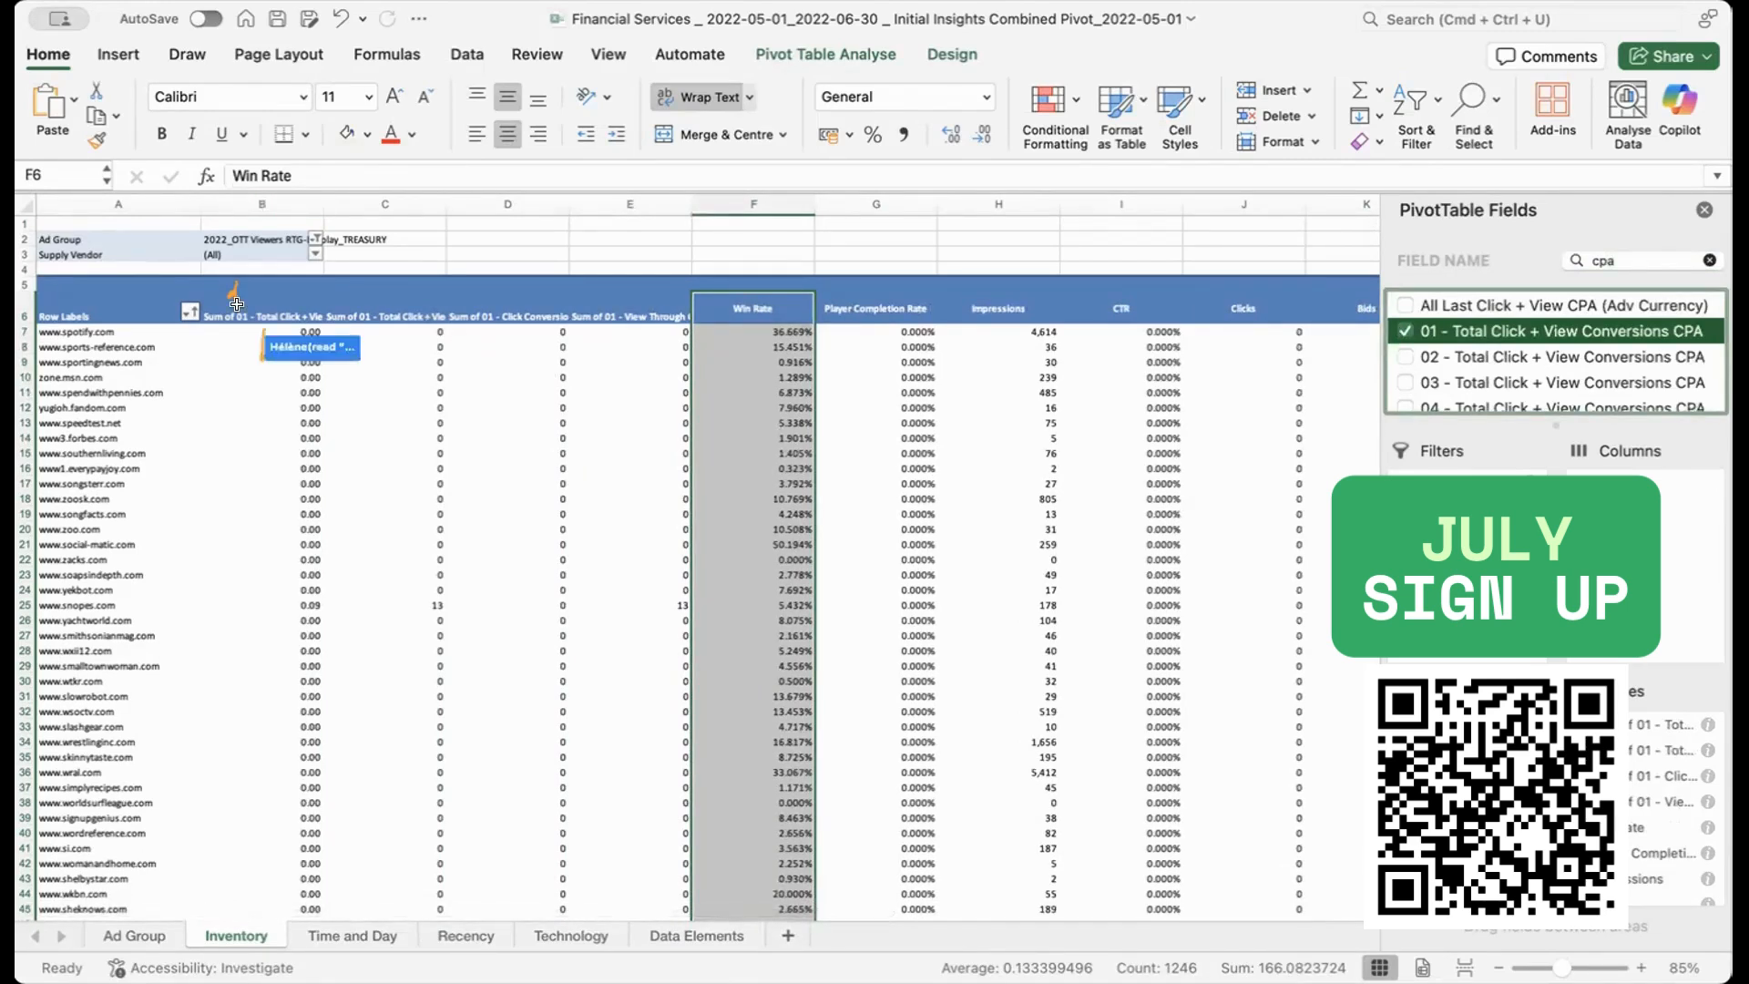
pyautogui.click(282, 201)
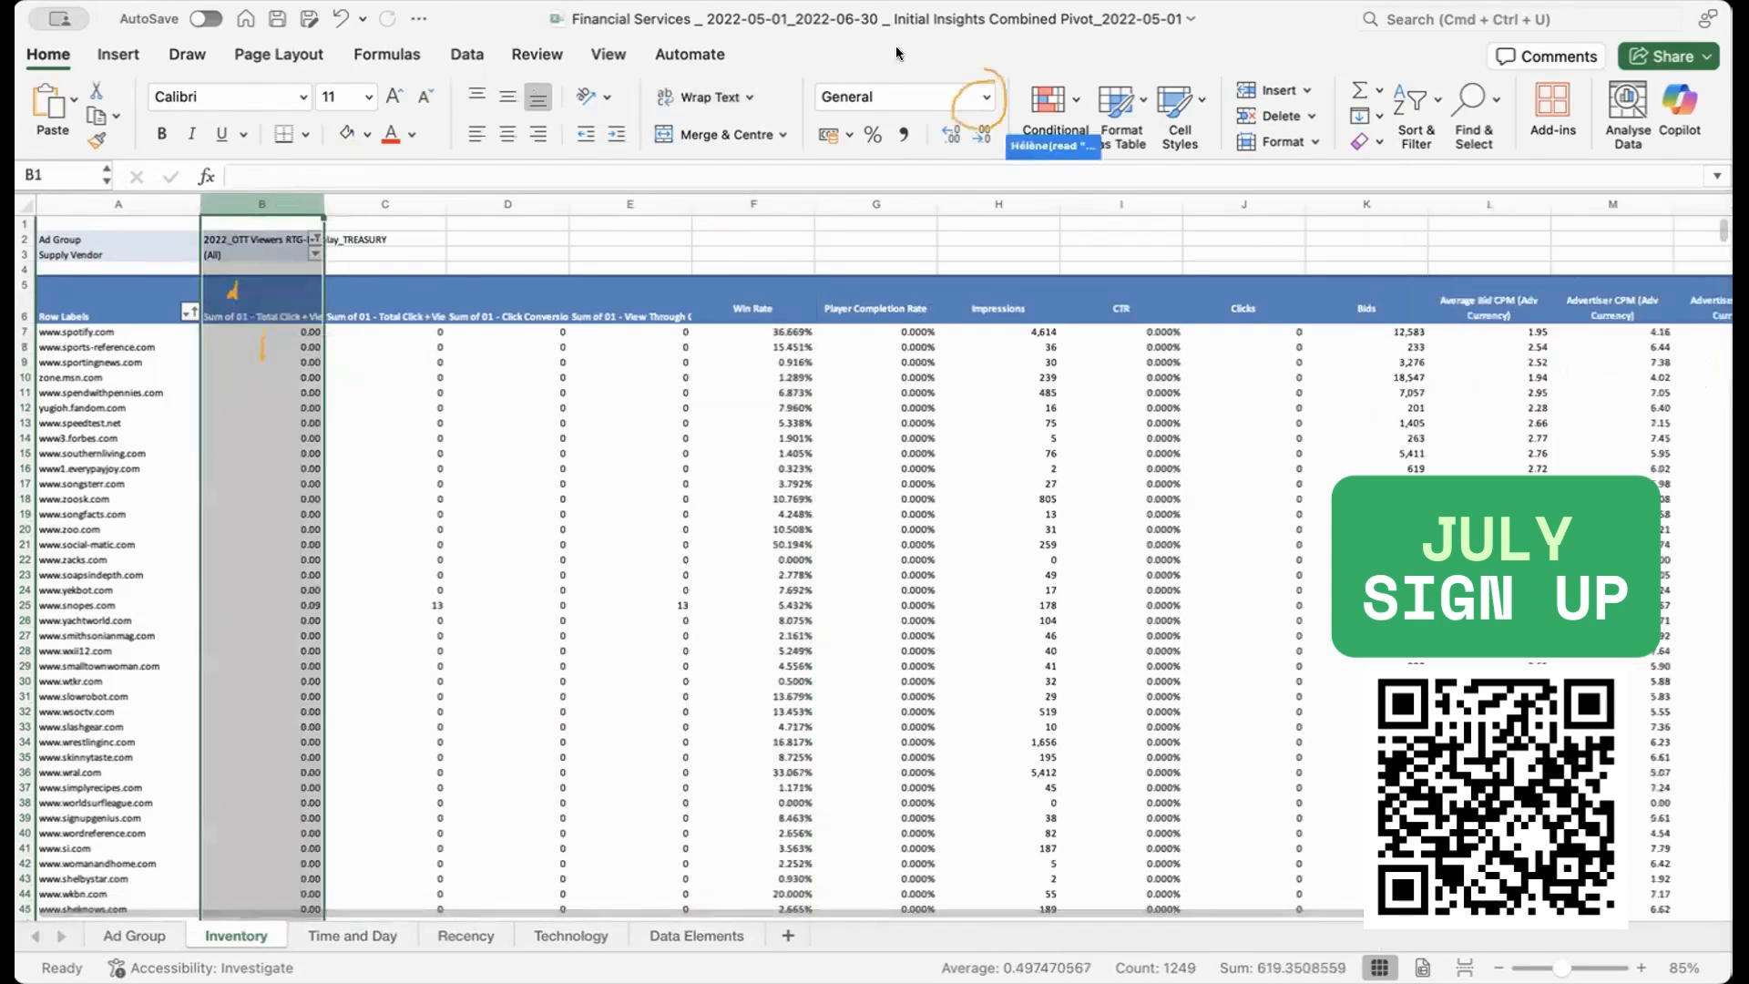
pyautogui.click(982, 95)
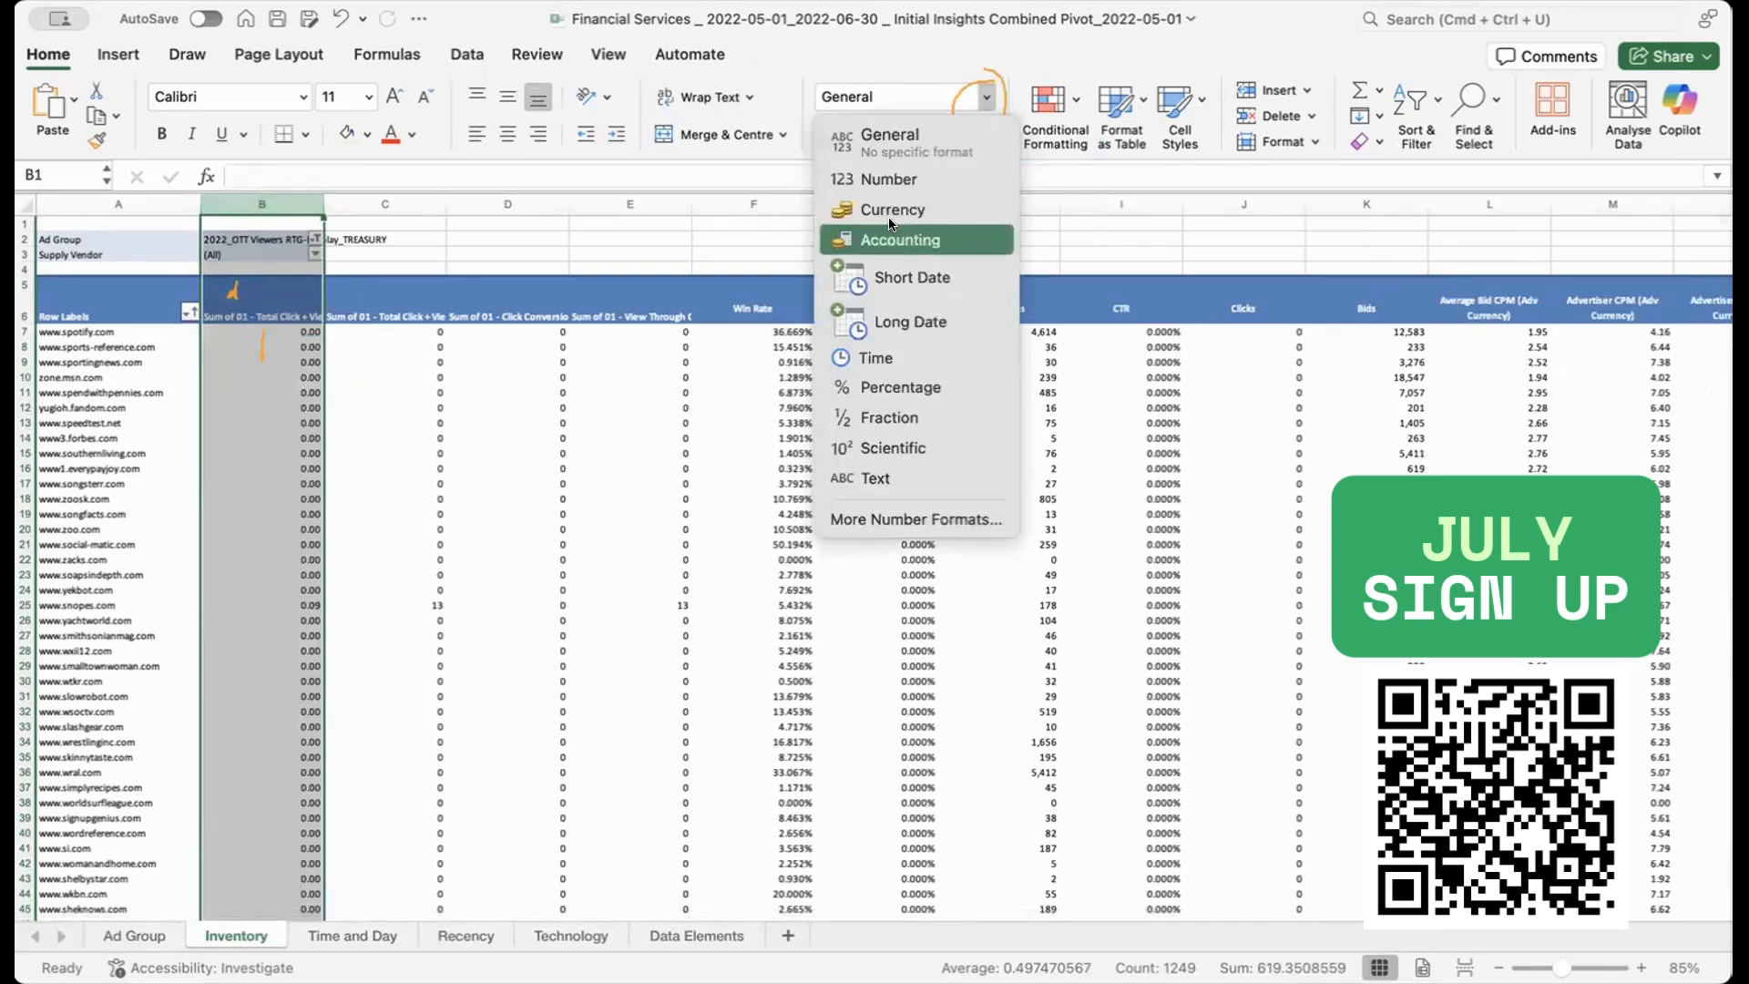
pyautogui.click(897, 241)
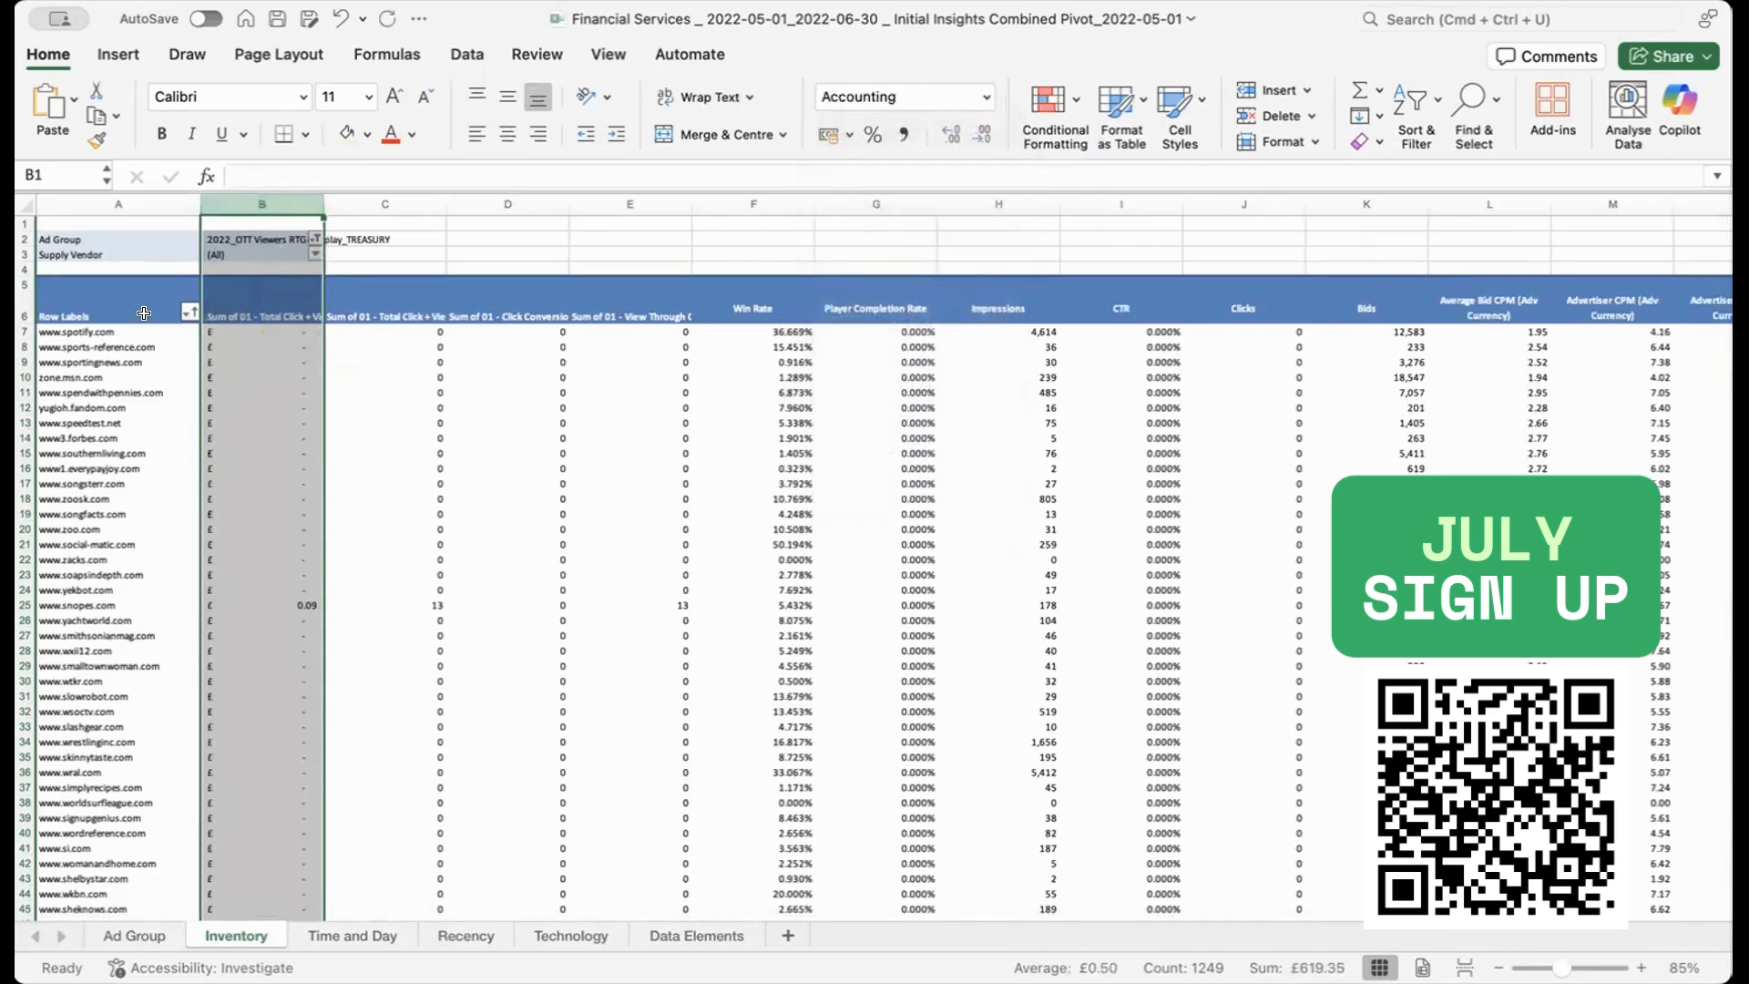
# Step: Look down the Inventory site rows to examine their CPA and conversion figures
pyautogui.scroll(-8, 235, 658)
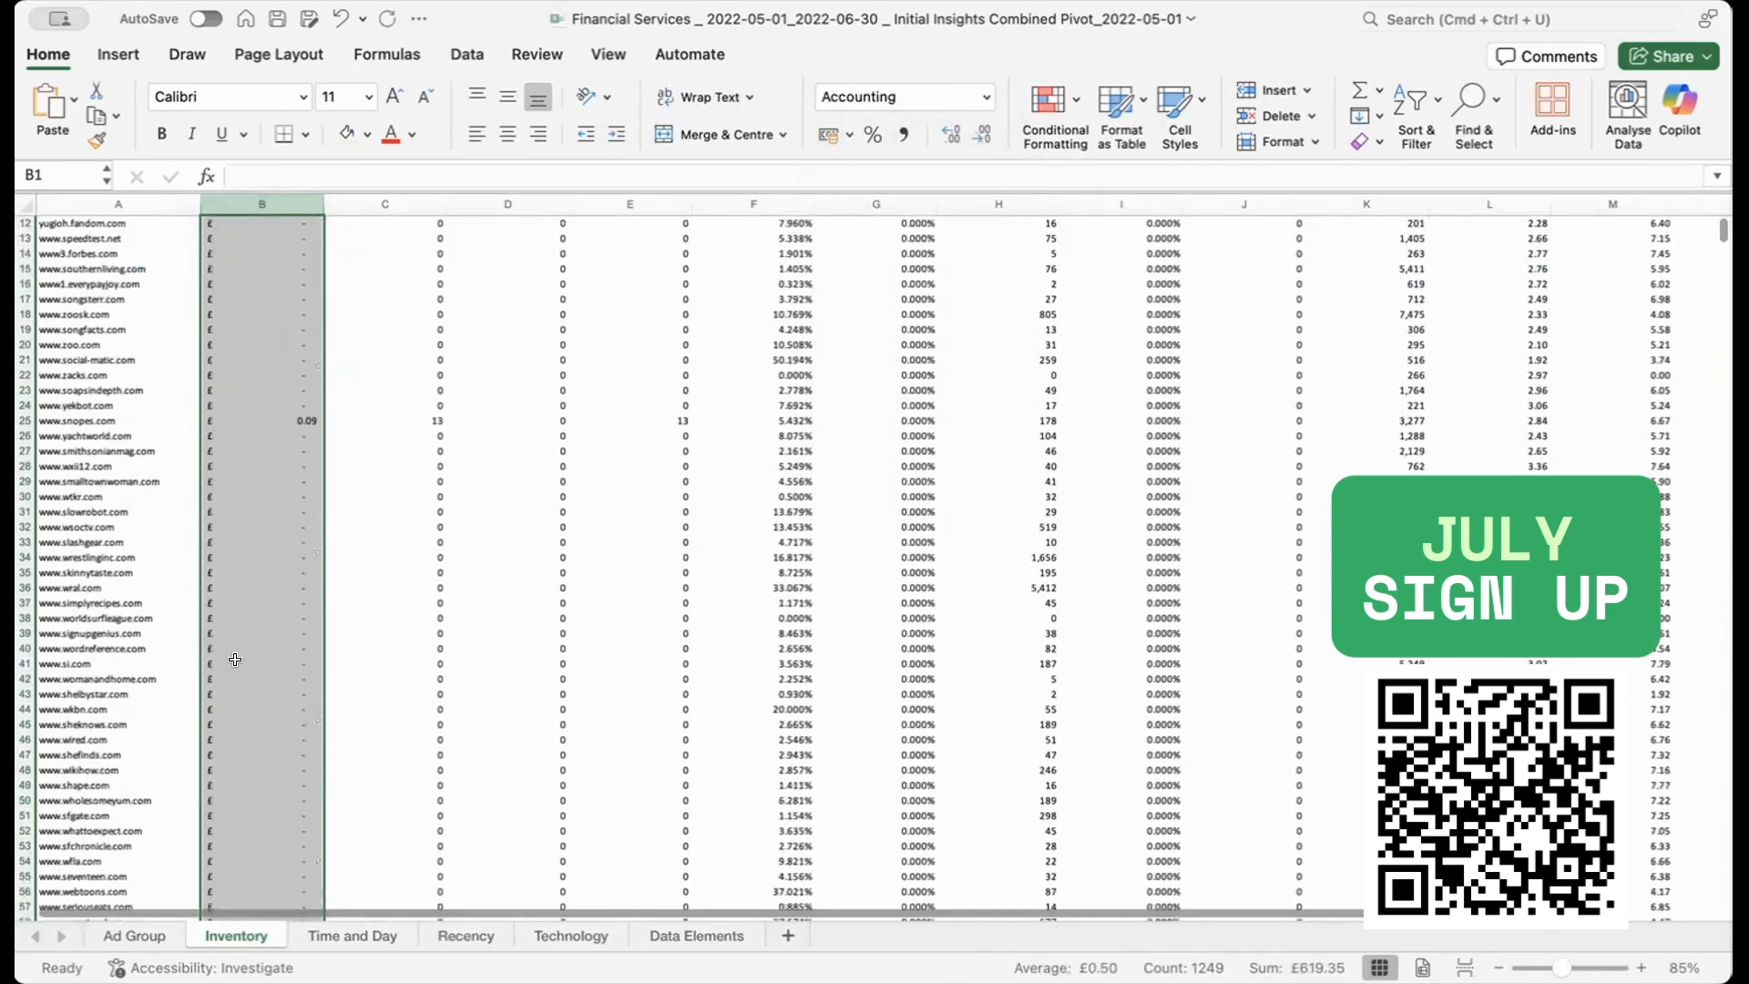
pyautogui.scroll(8, 235, 658)
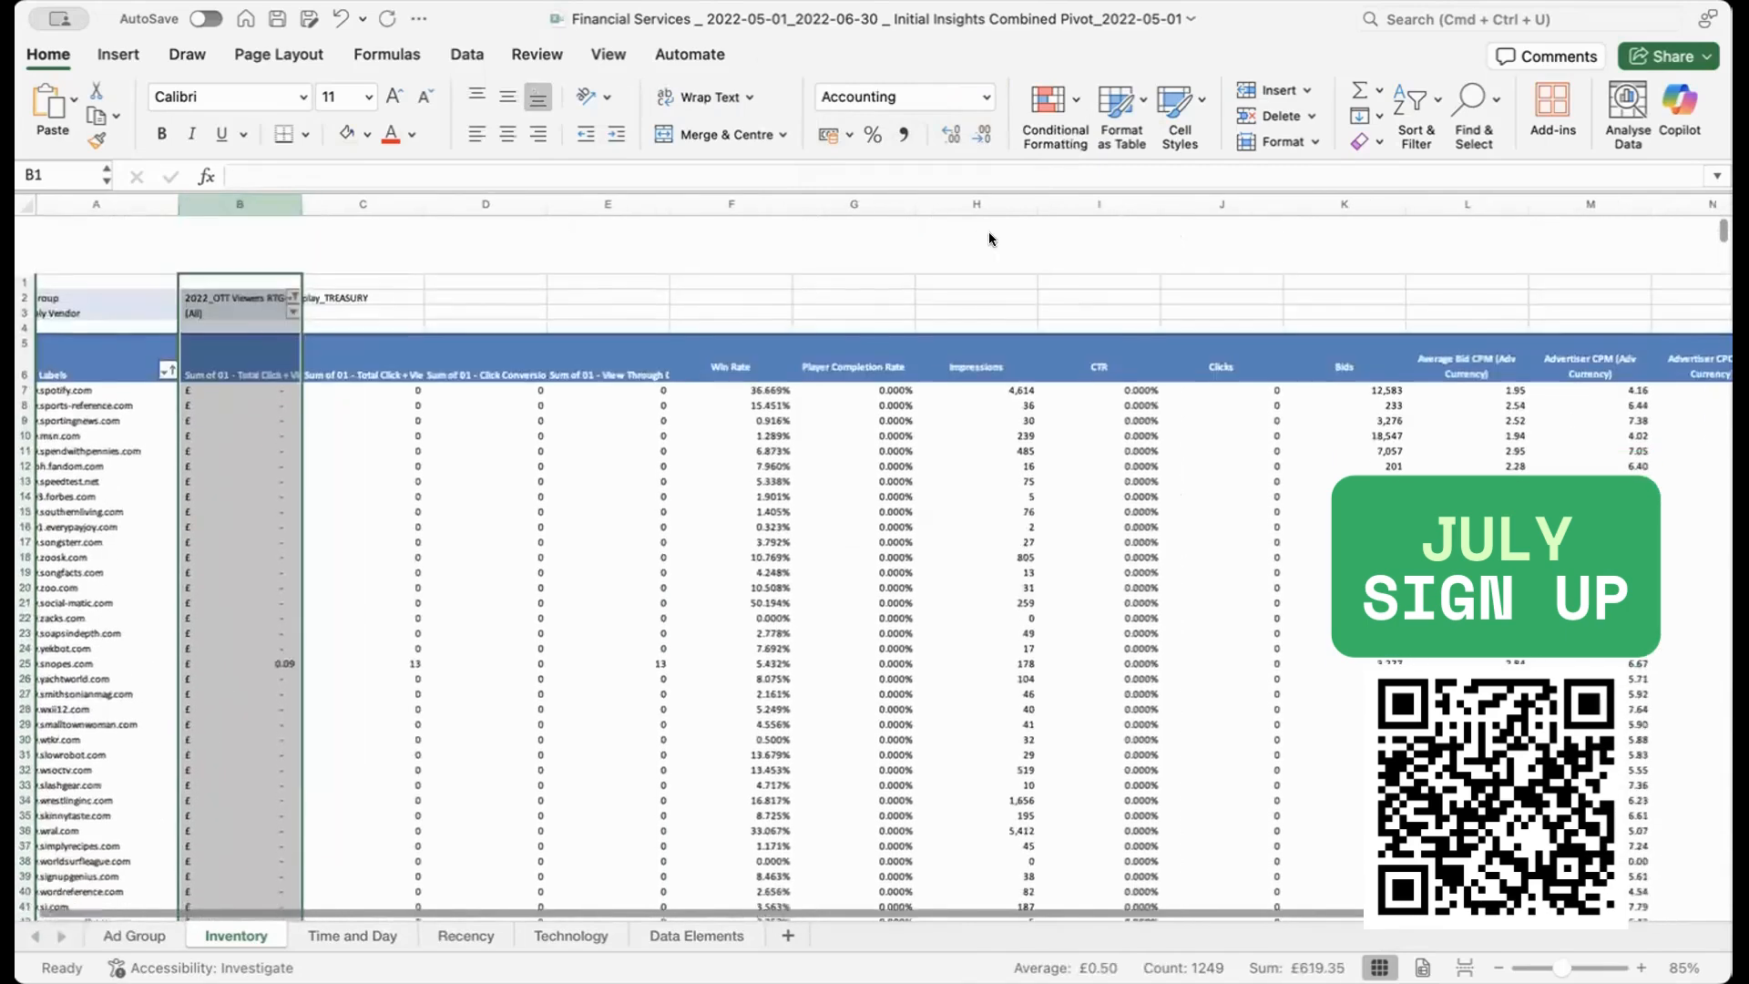
pyautogui.click(984, 96)
pyautogui.press('Escape')
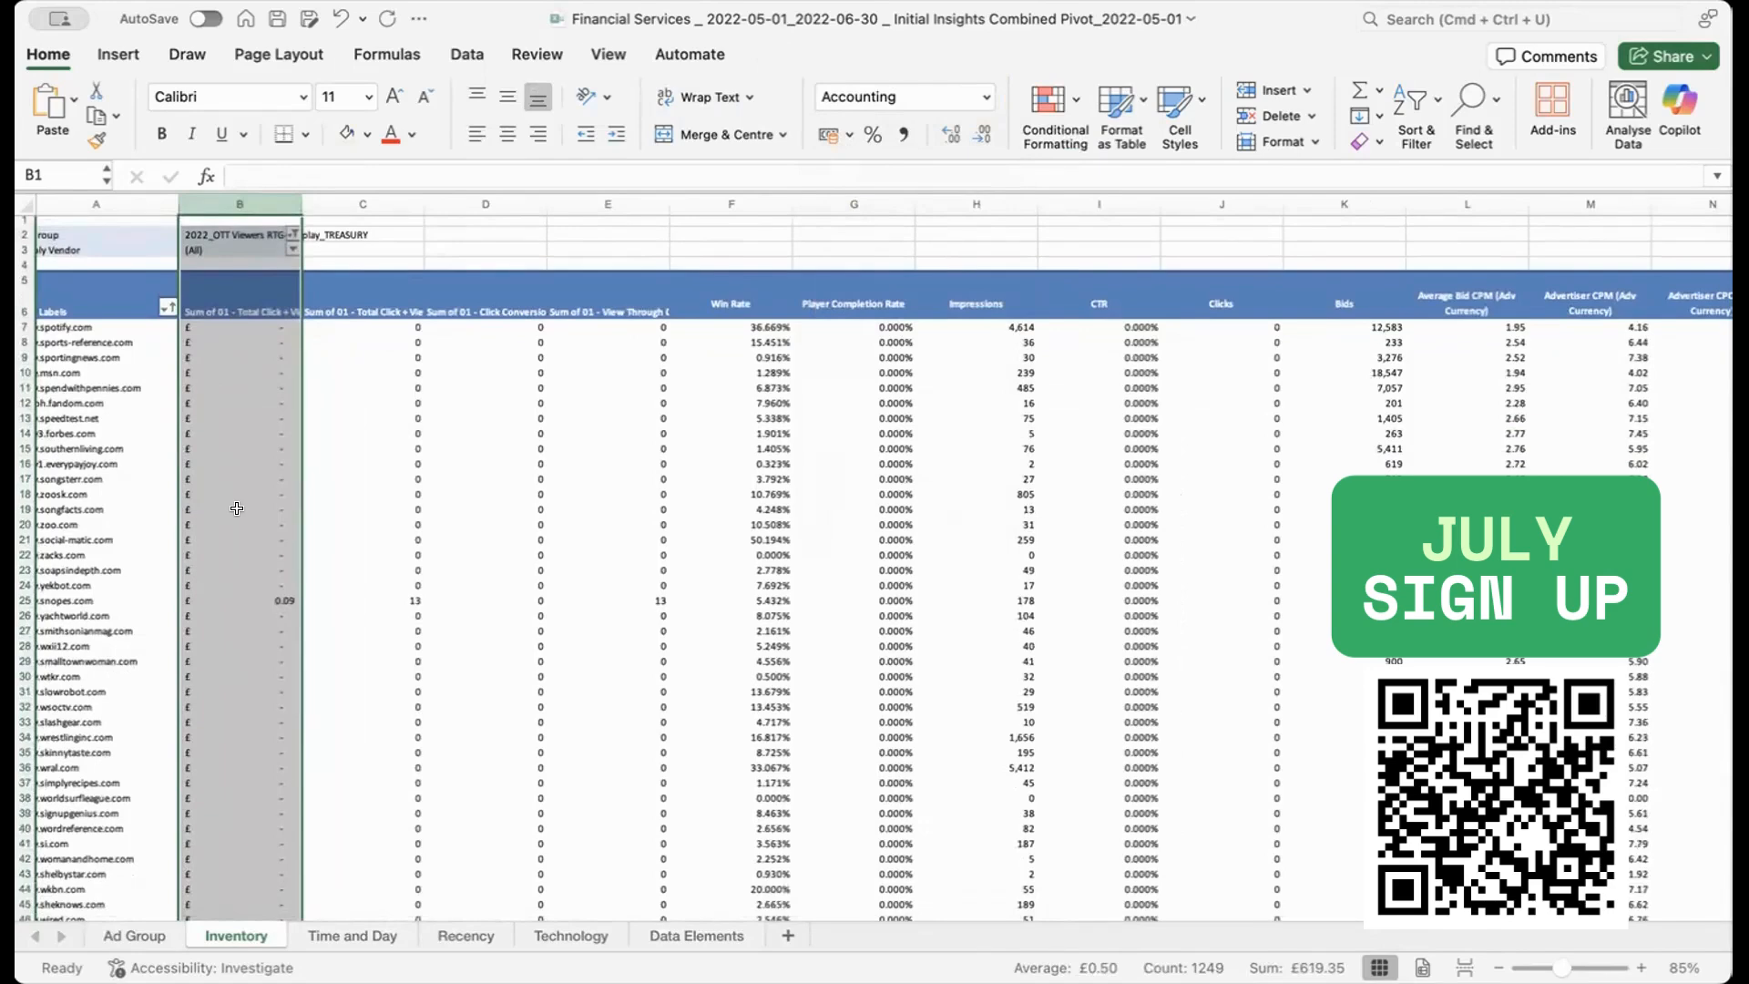
pyautogui.scroll(-20, 237, 507)
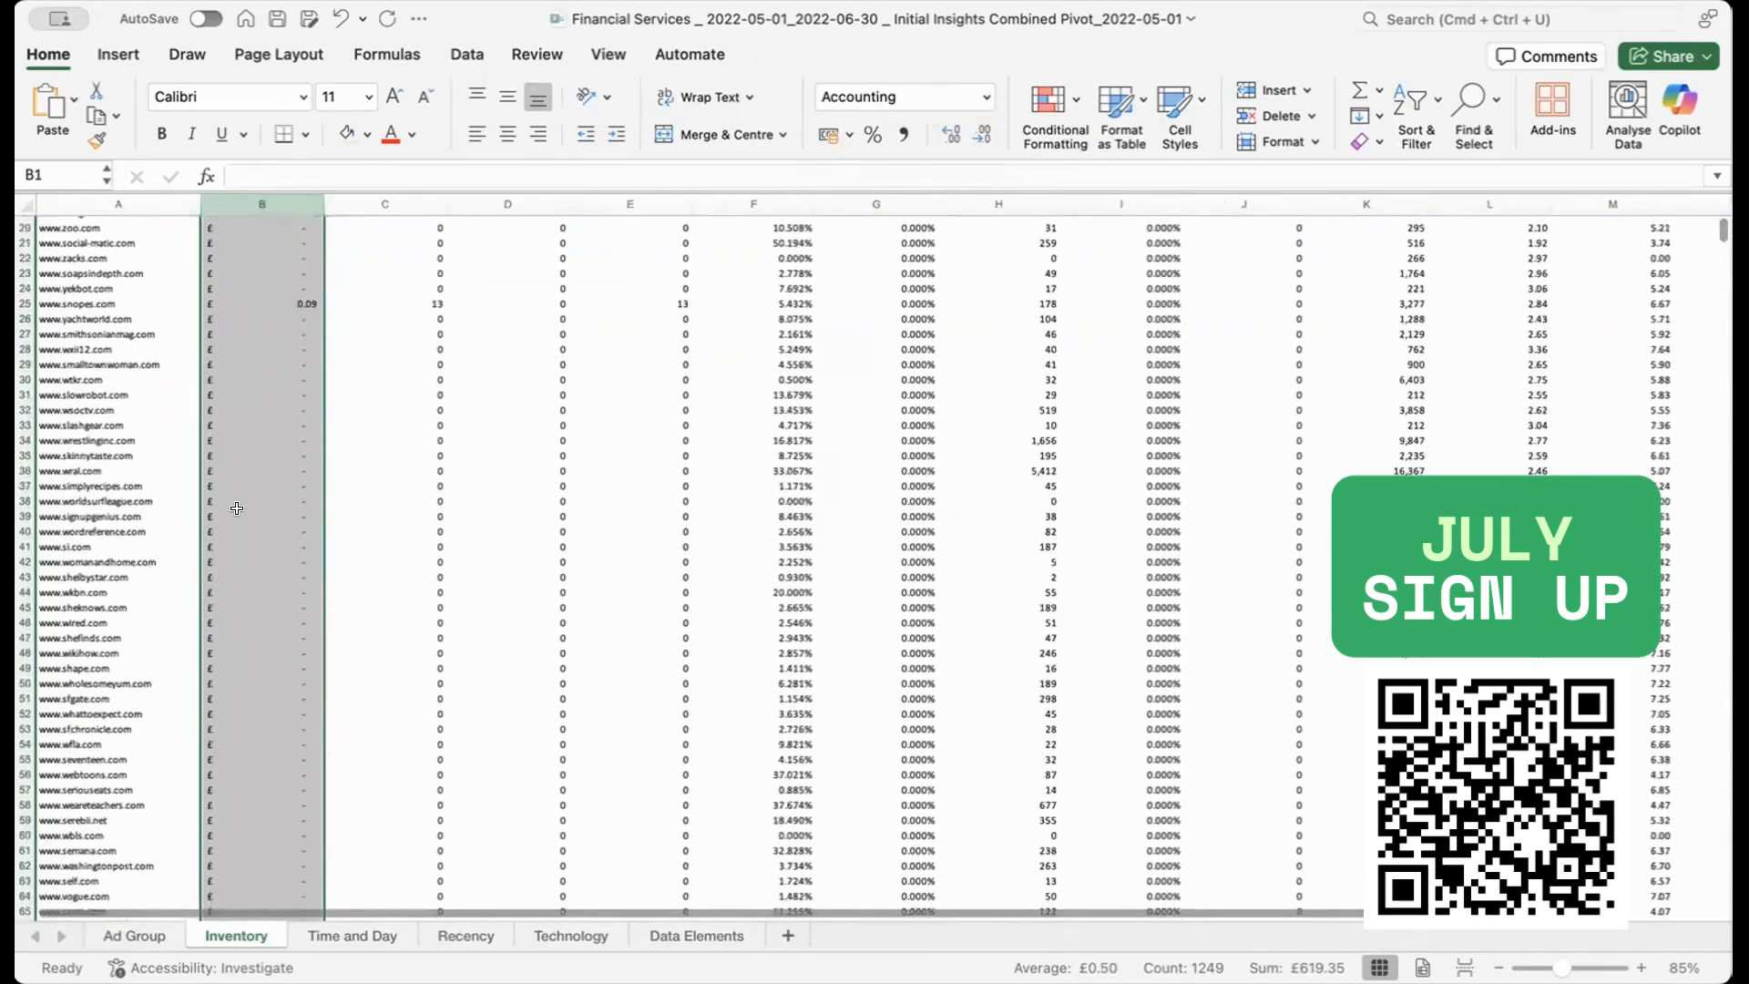
pyautogui.scroll(-13, 236, 507)
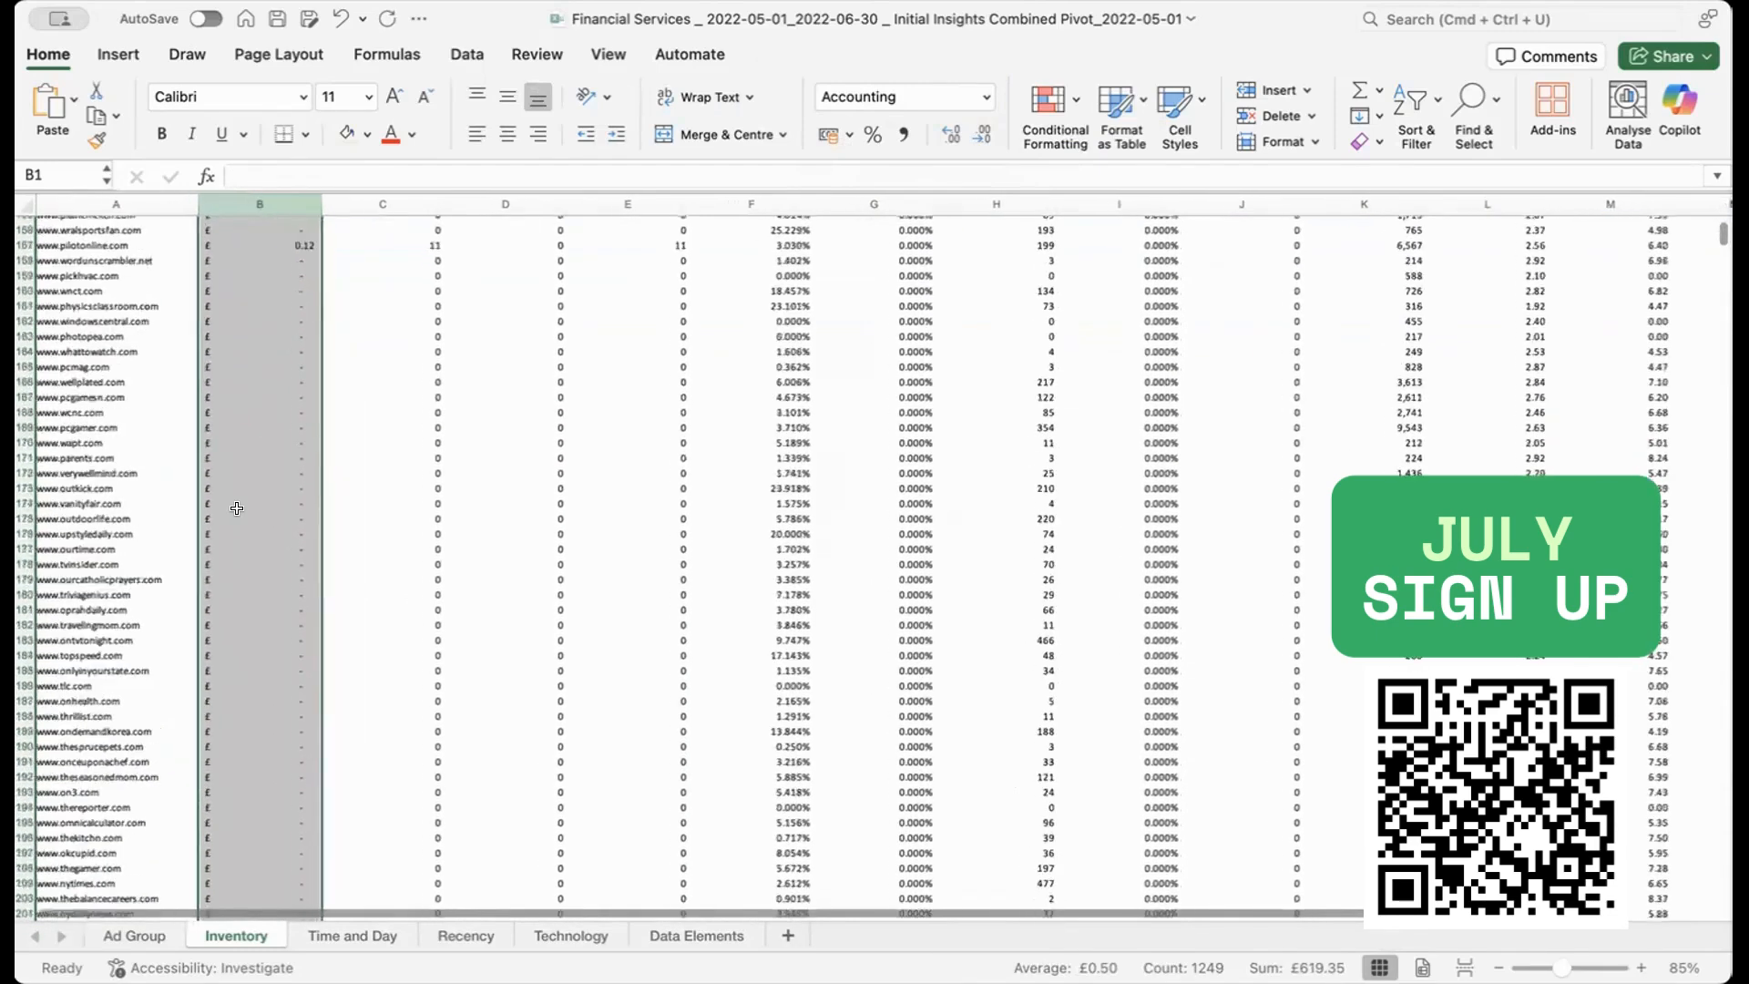
pyautogui.scroll(20, 237, 507)
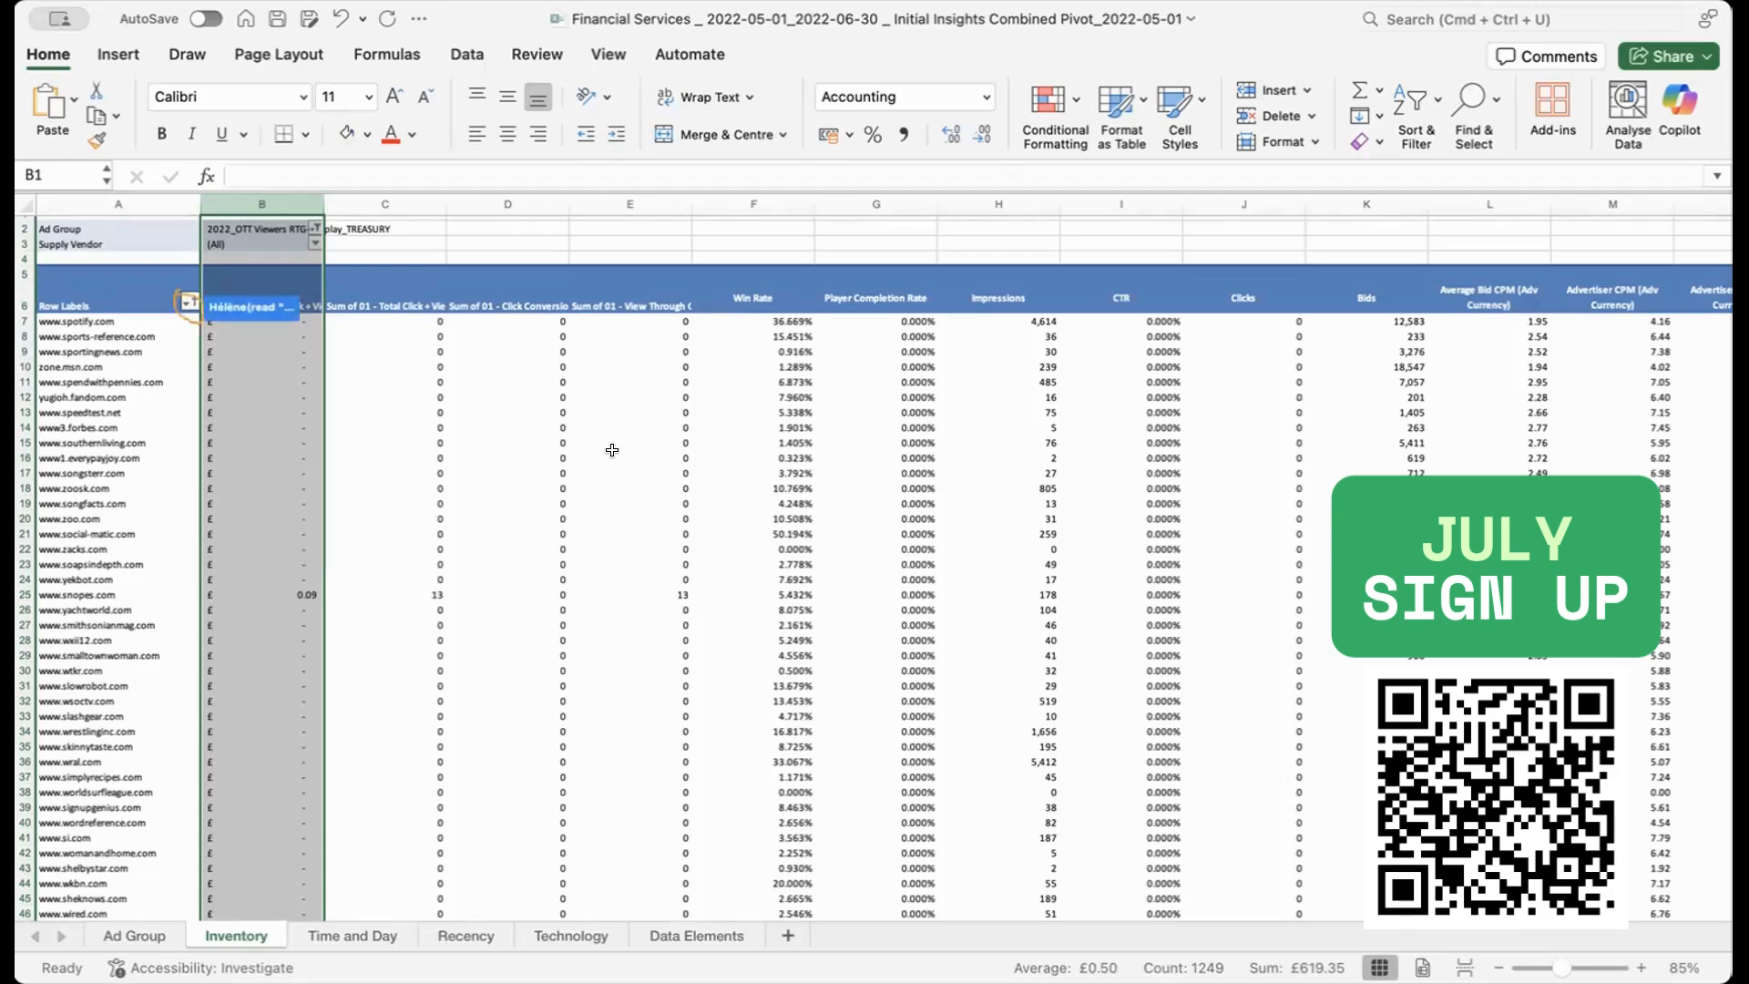
# Step: Sort the pivot table's sites by Impressions in descending order
pyautogui.click(189, 303)
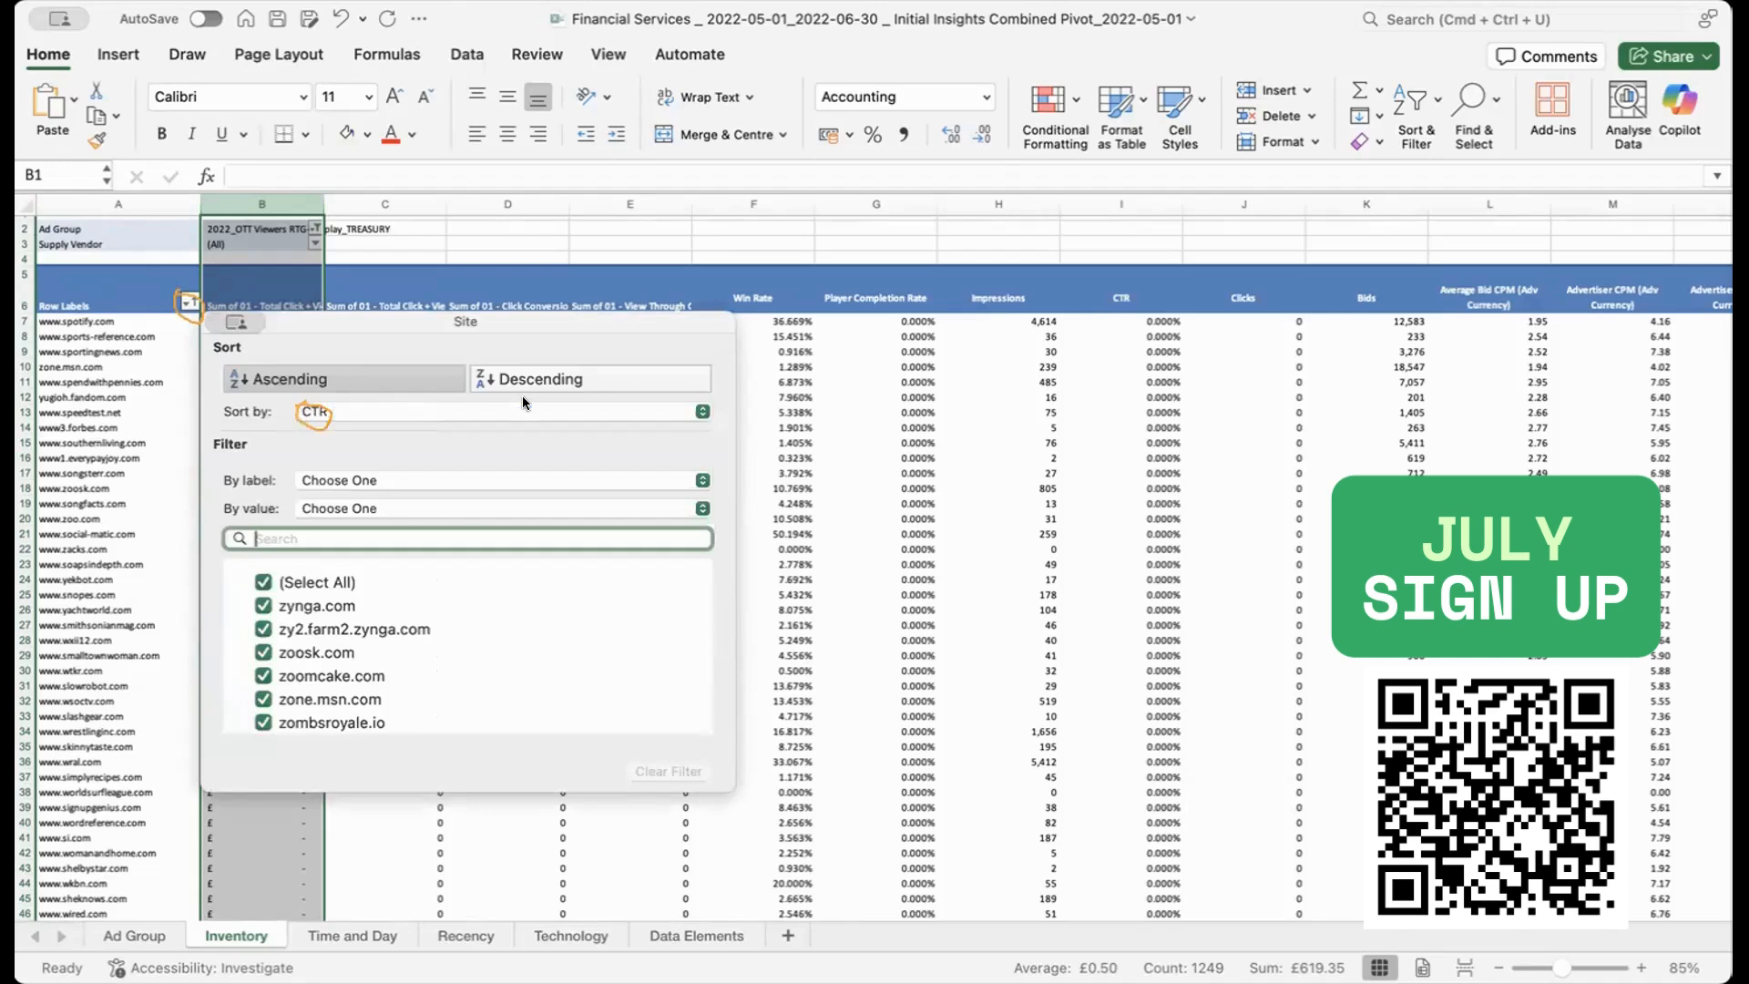
pyautogui.click(666, 408)
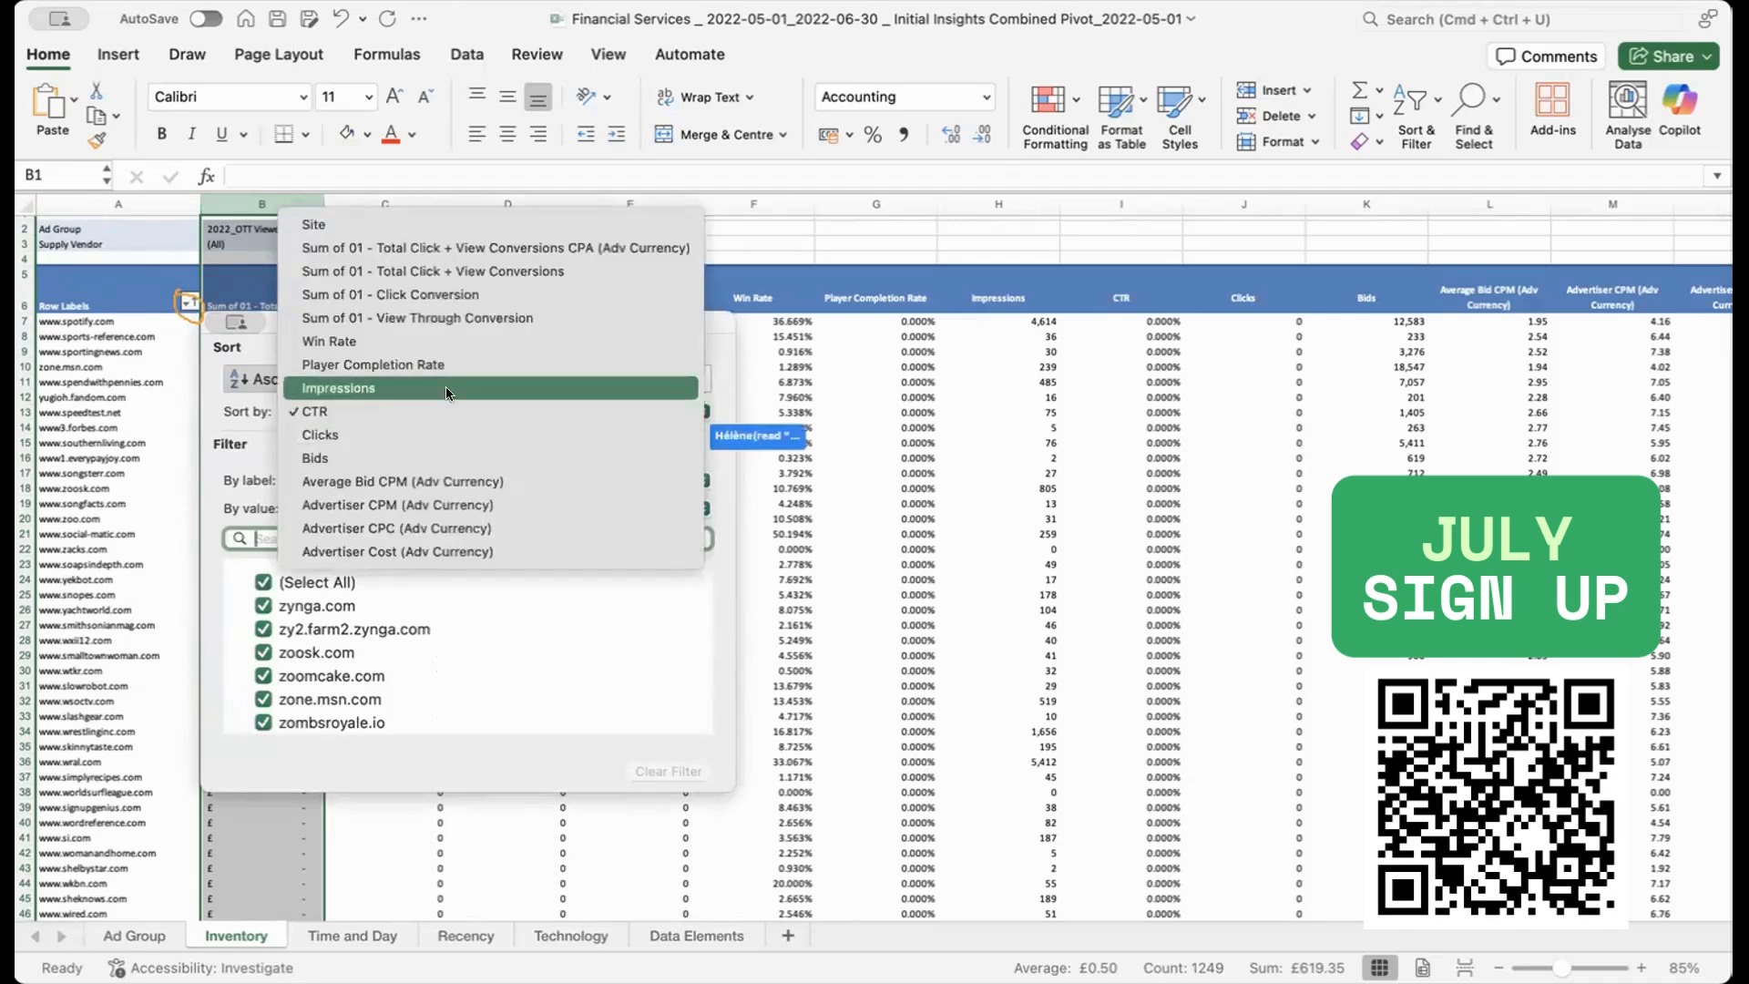
pyautogui.click(357, 386)
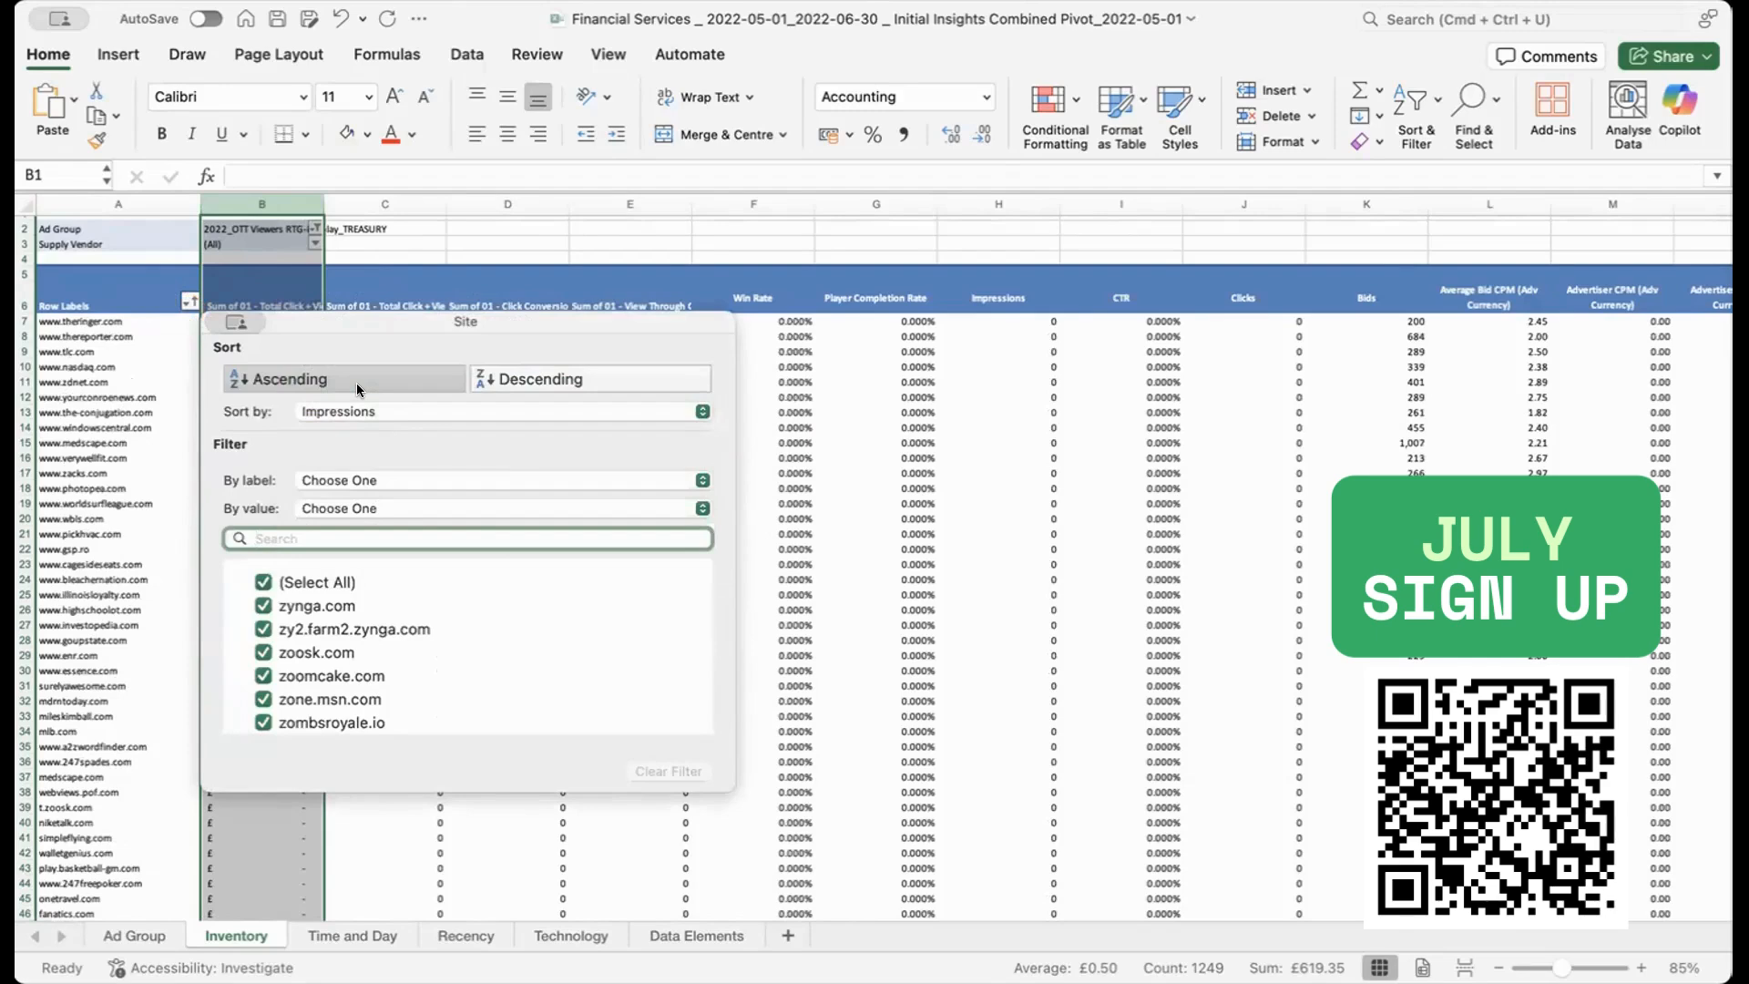
pyautogui.click(528, 383)
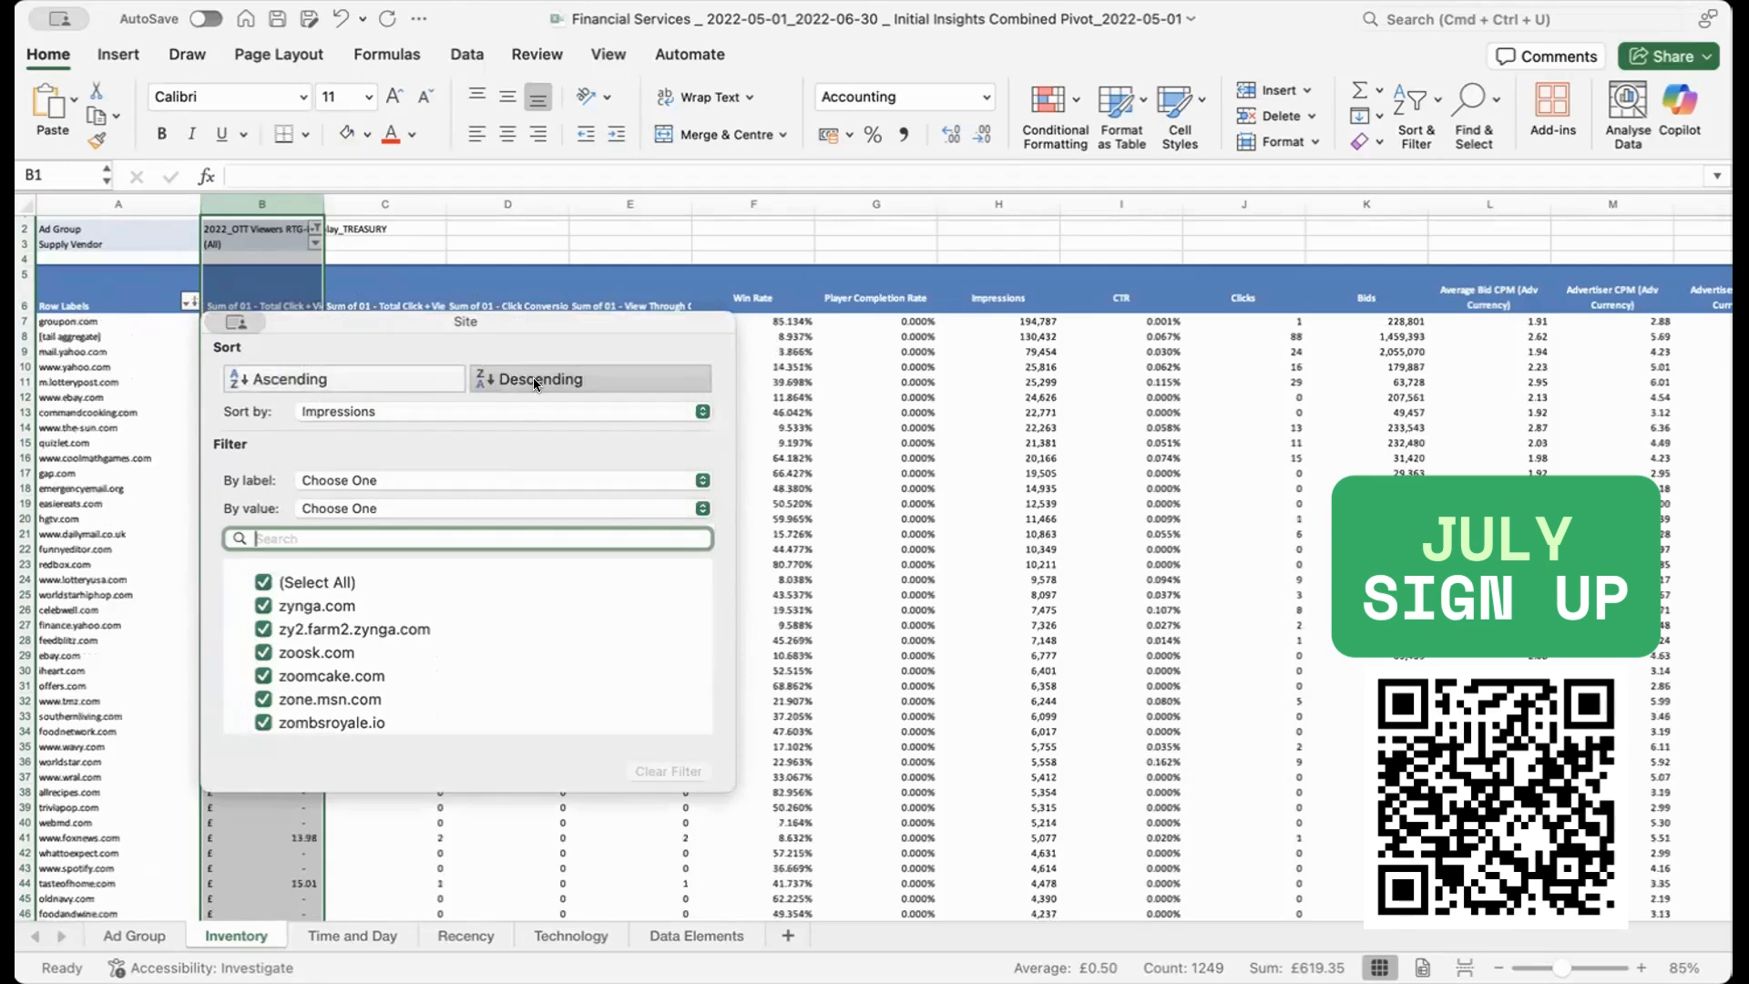
pyautogui.moveTo(432, 321); pyautogui.dragTo(676, 324)
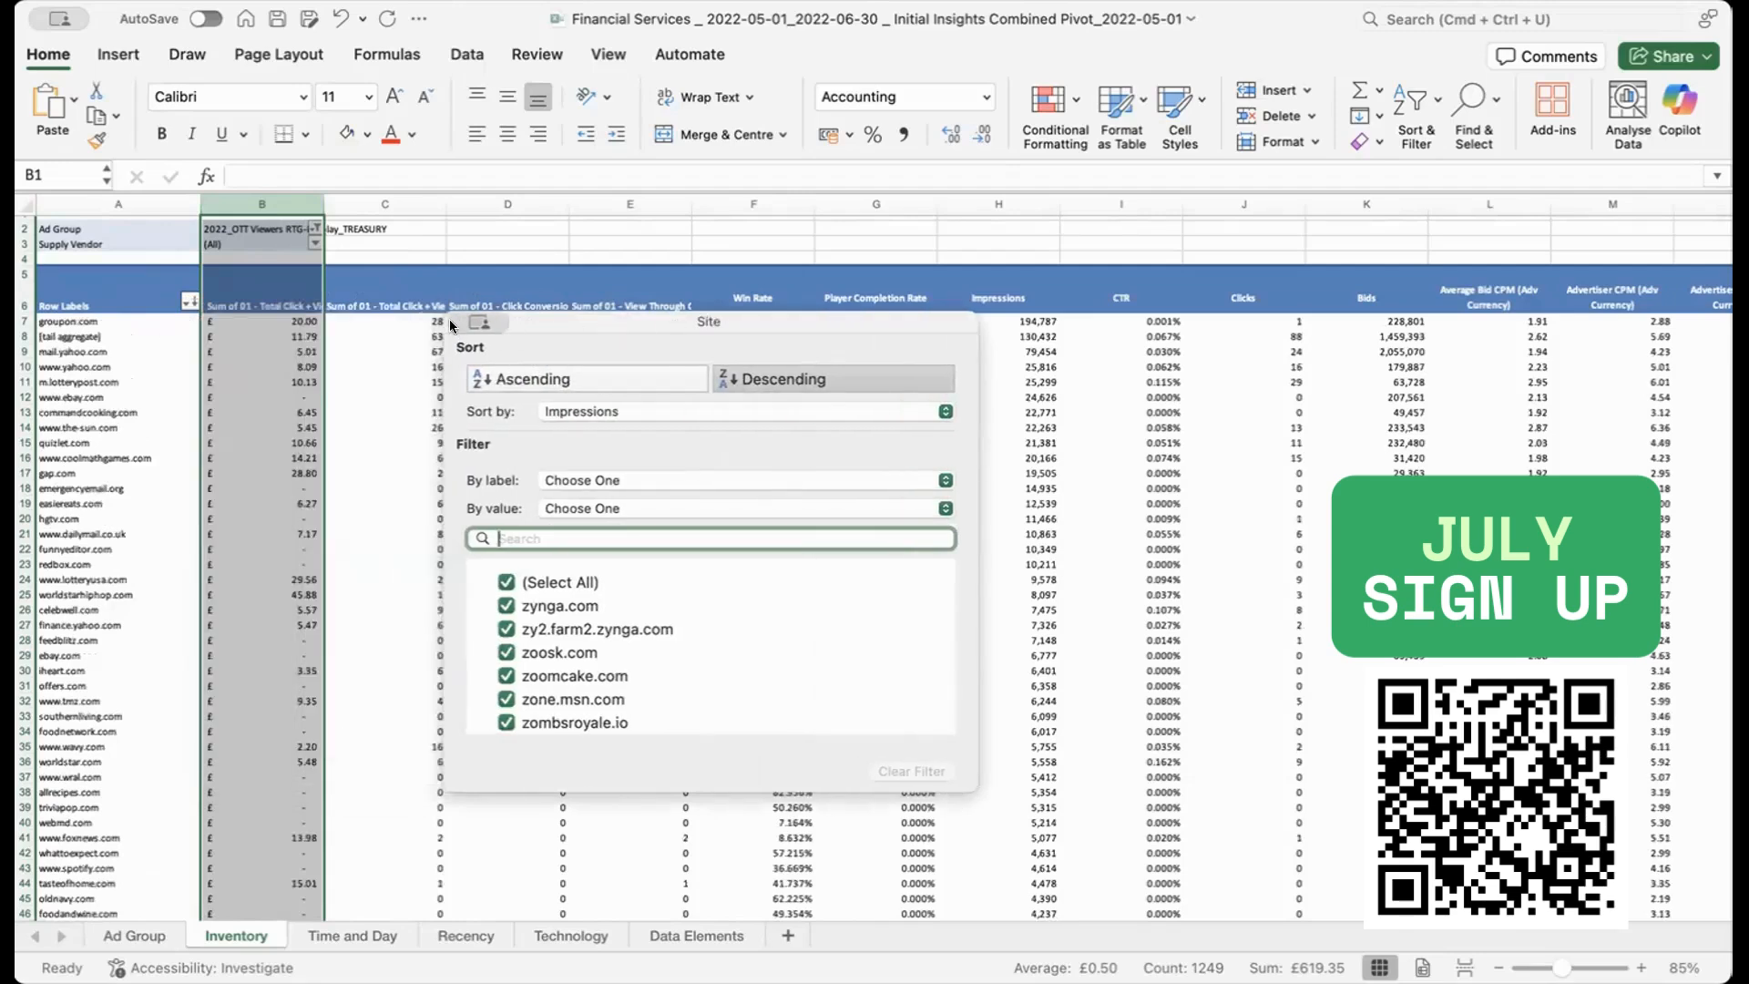
pyautogui.click(265, 202)
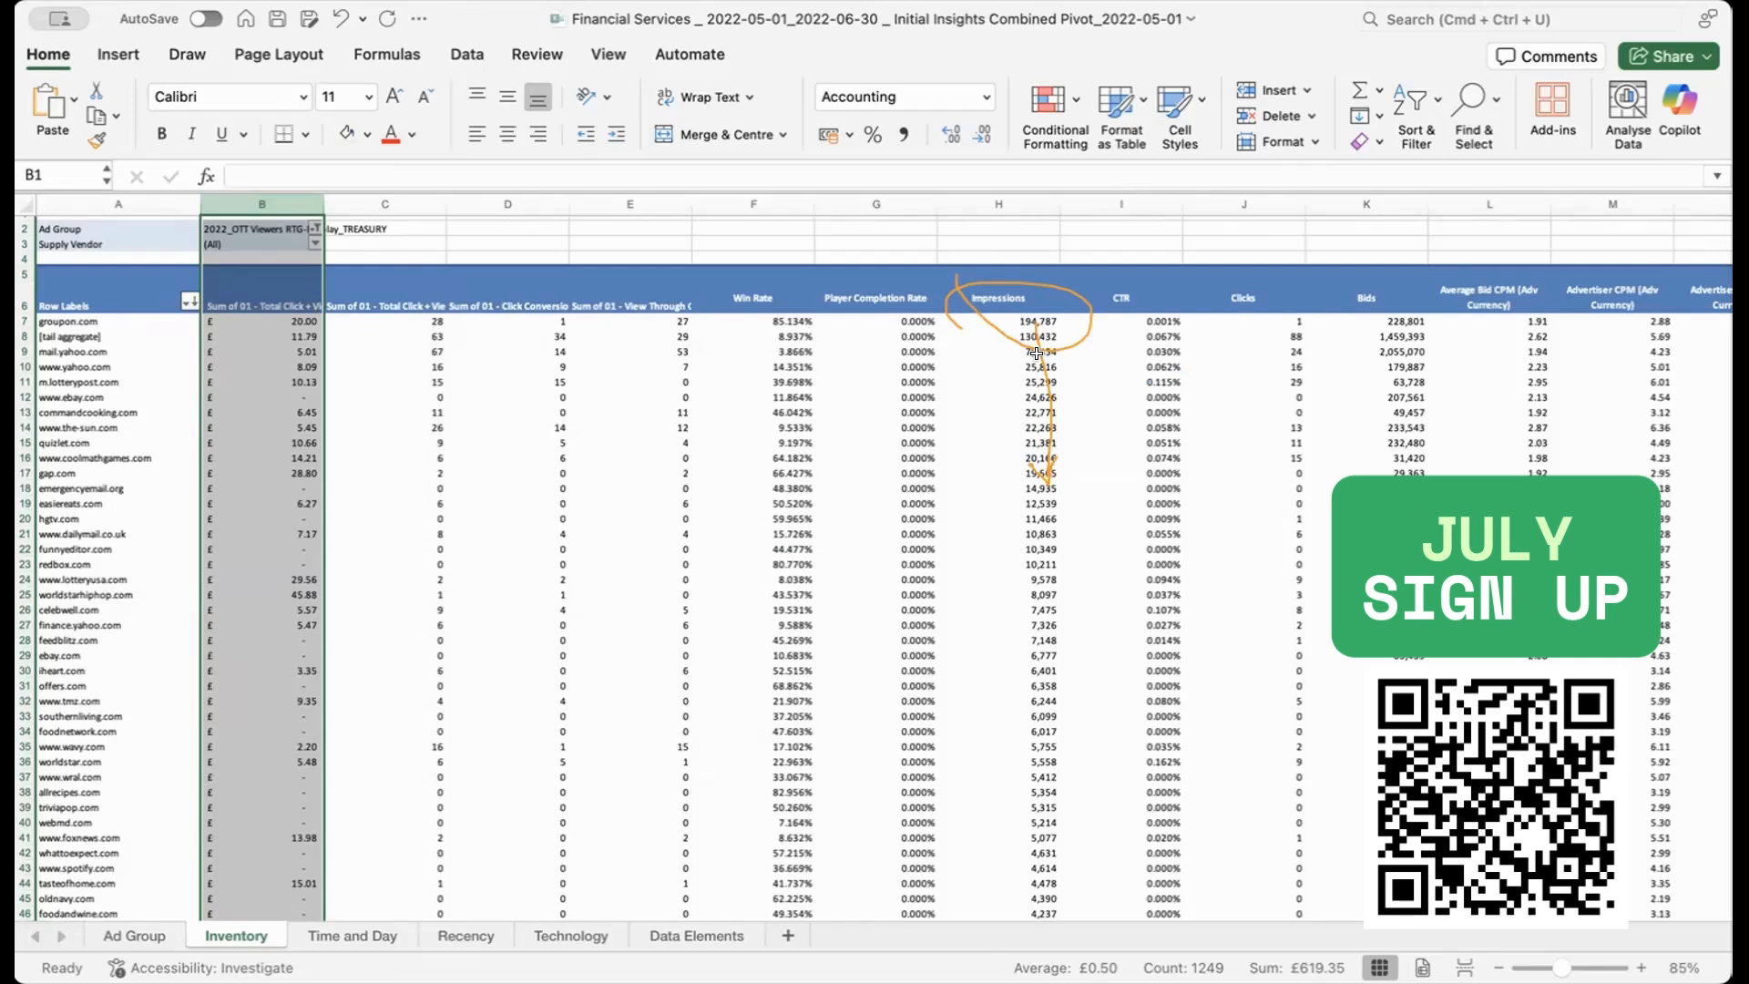
# Step: Review the CPA, conversions and impressions of the sorted sites down to where impressions fall to about 1,000
pyautogui.scroll(-7, 1024, 687)
pyautogui.scroll(-13, 1024, 687)
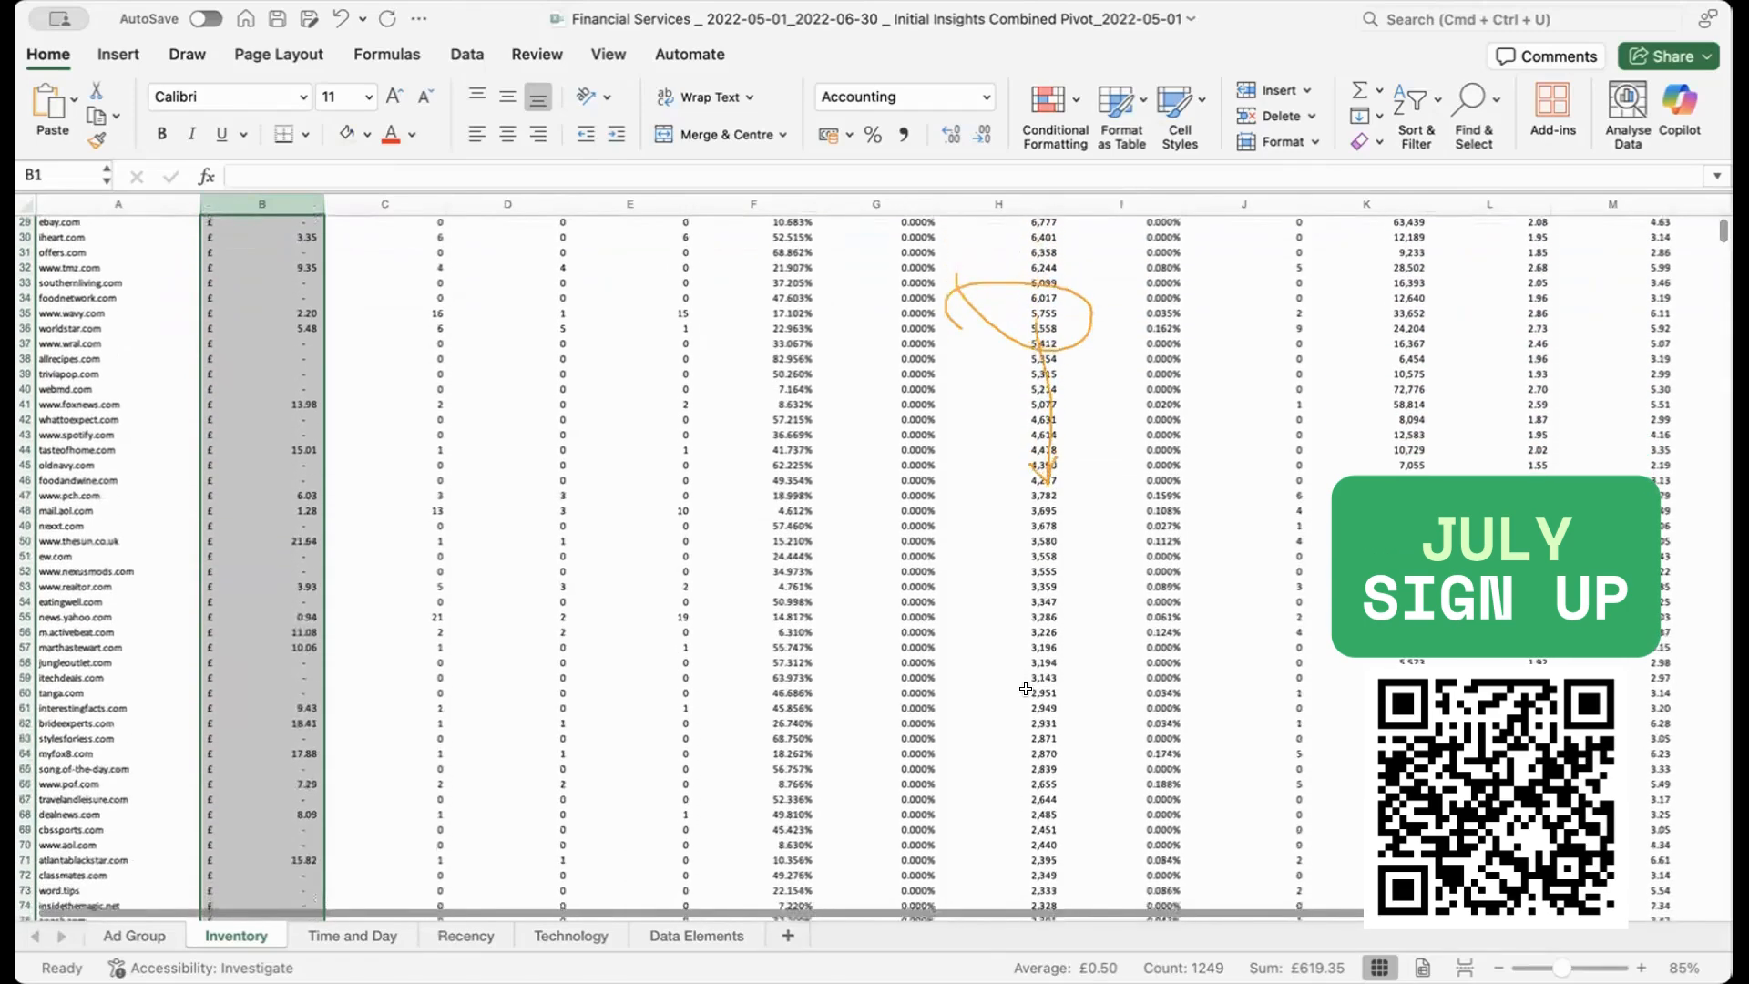
pyautogui.scroll(-3, 1024, 688)
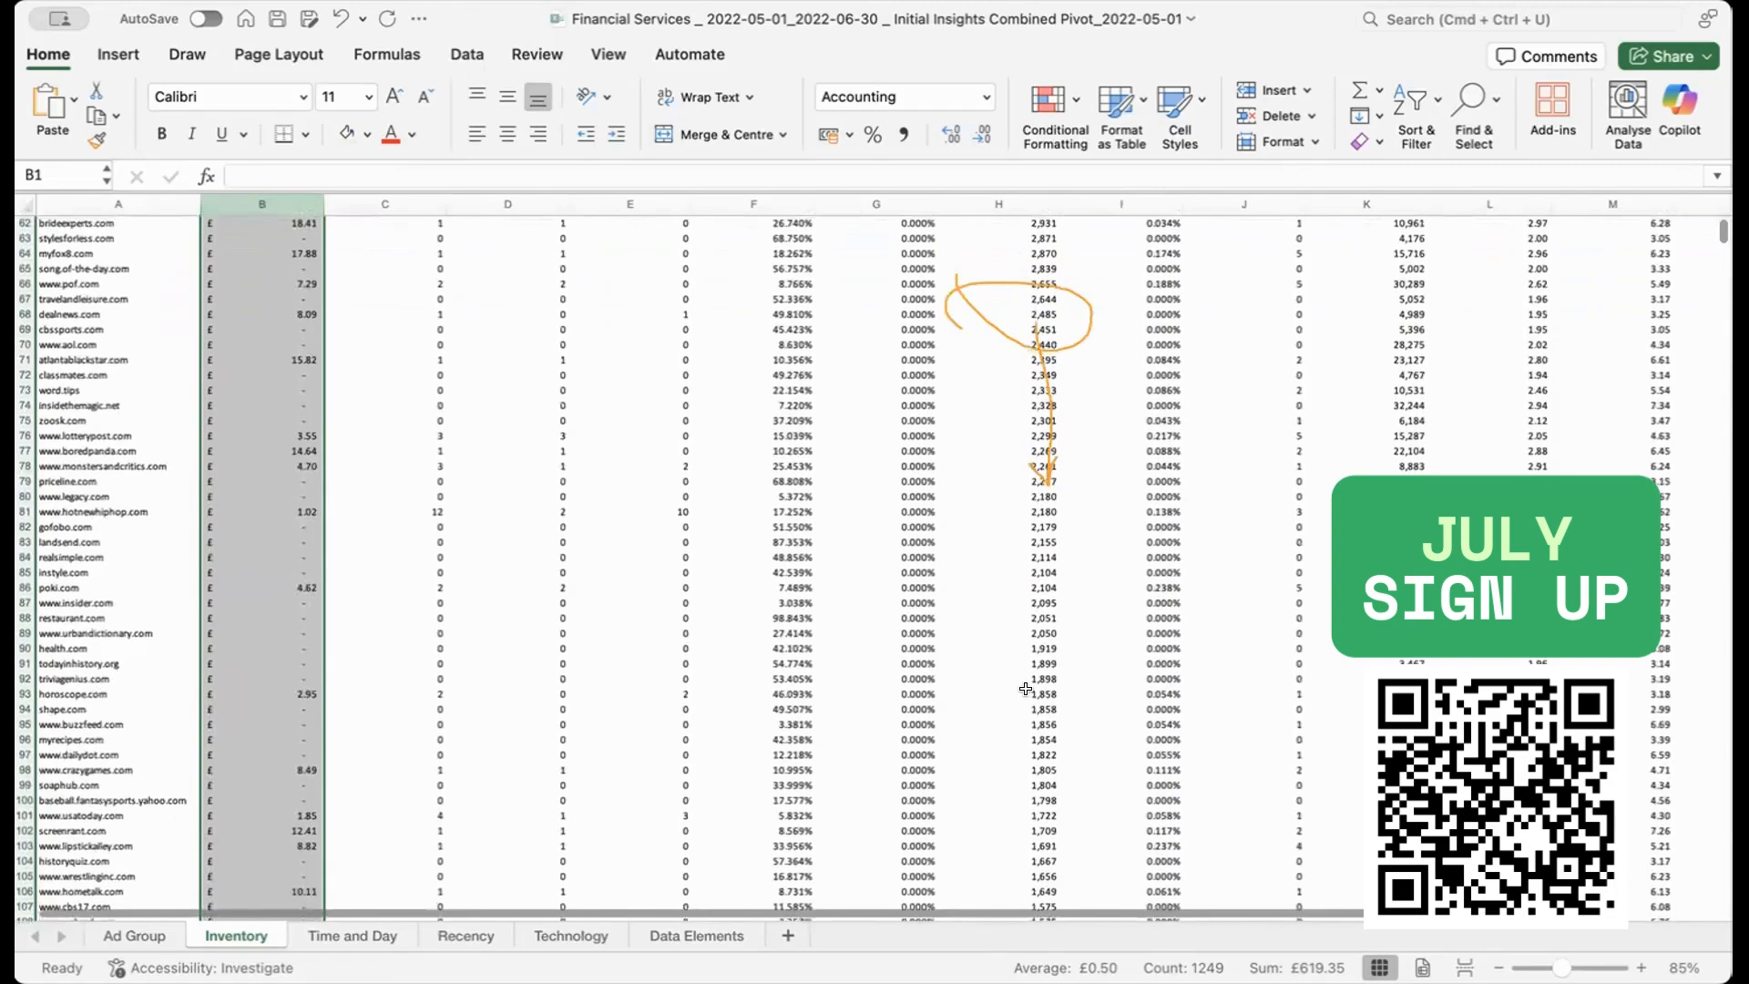
pyautogui.scroll(18, 1025, 688)
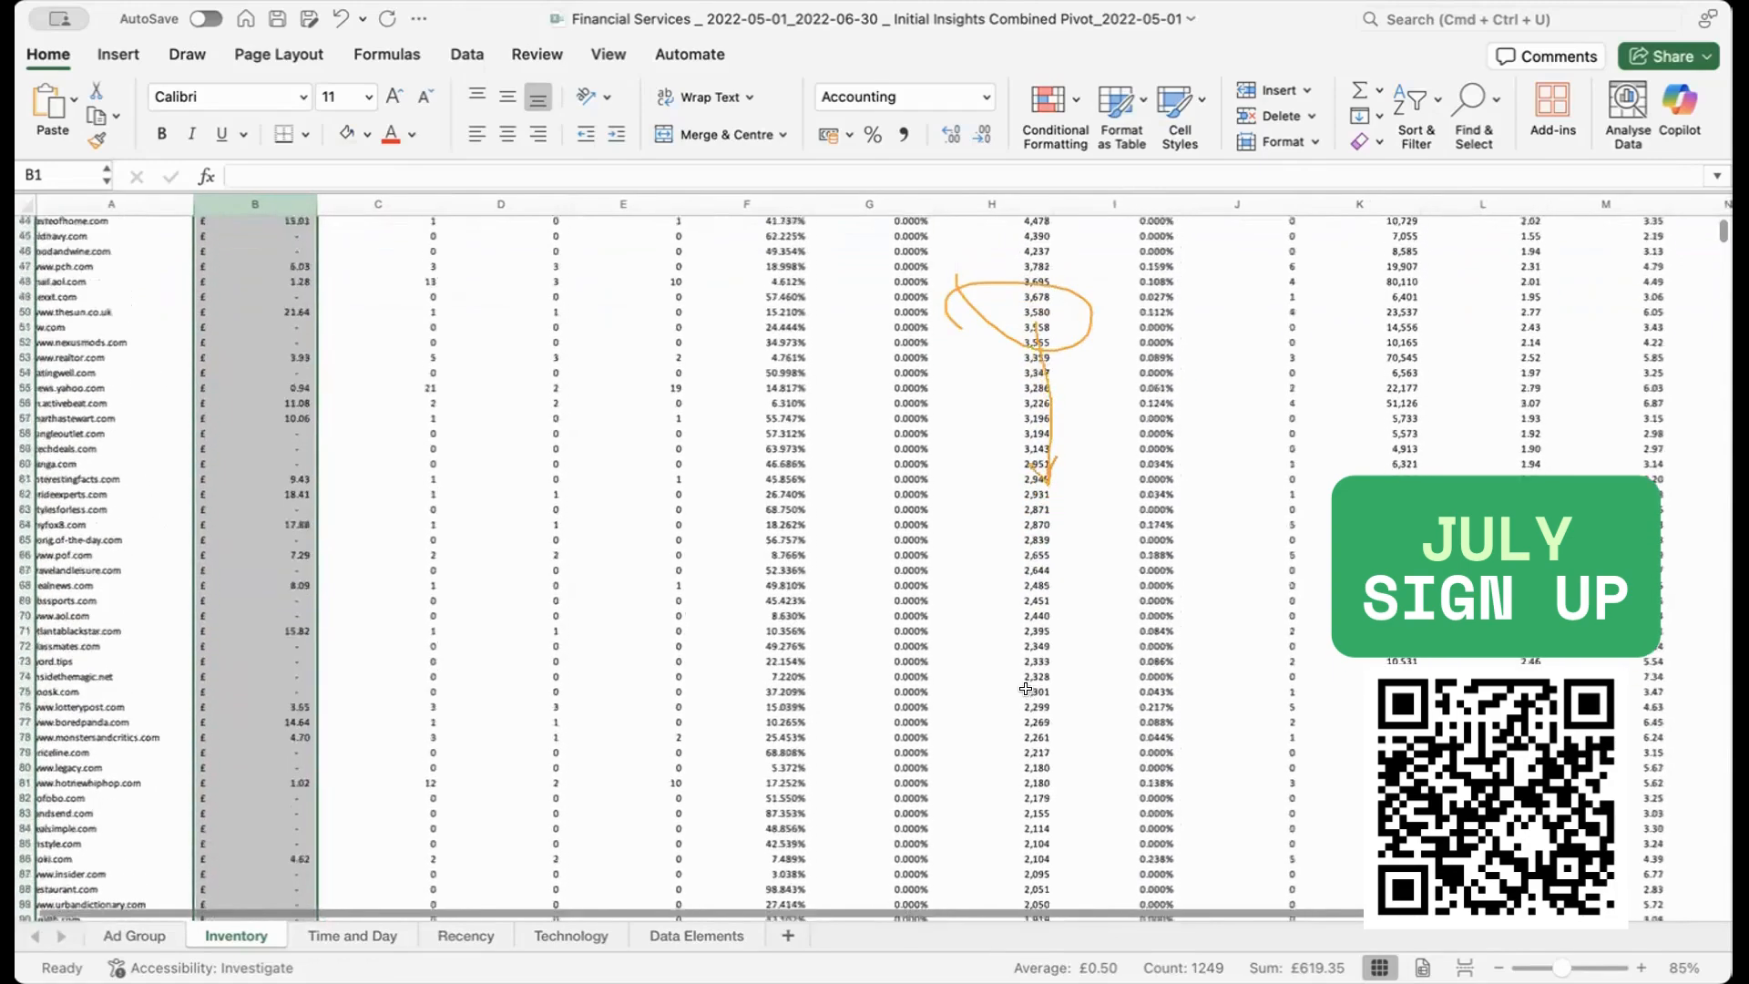
pyautogui.scroll(-3, 1006, 540)
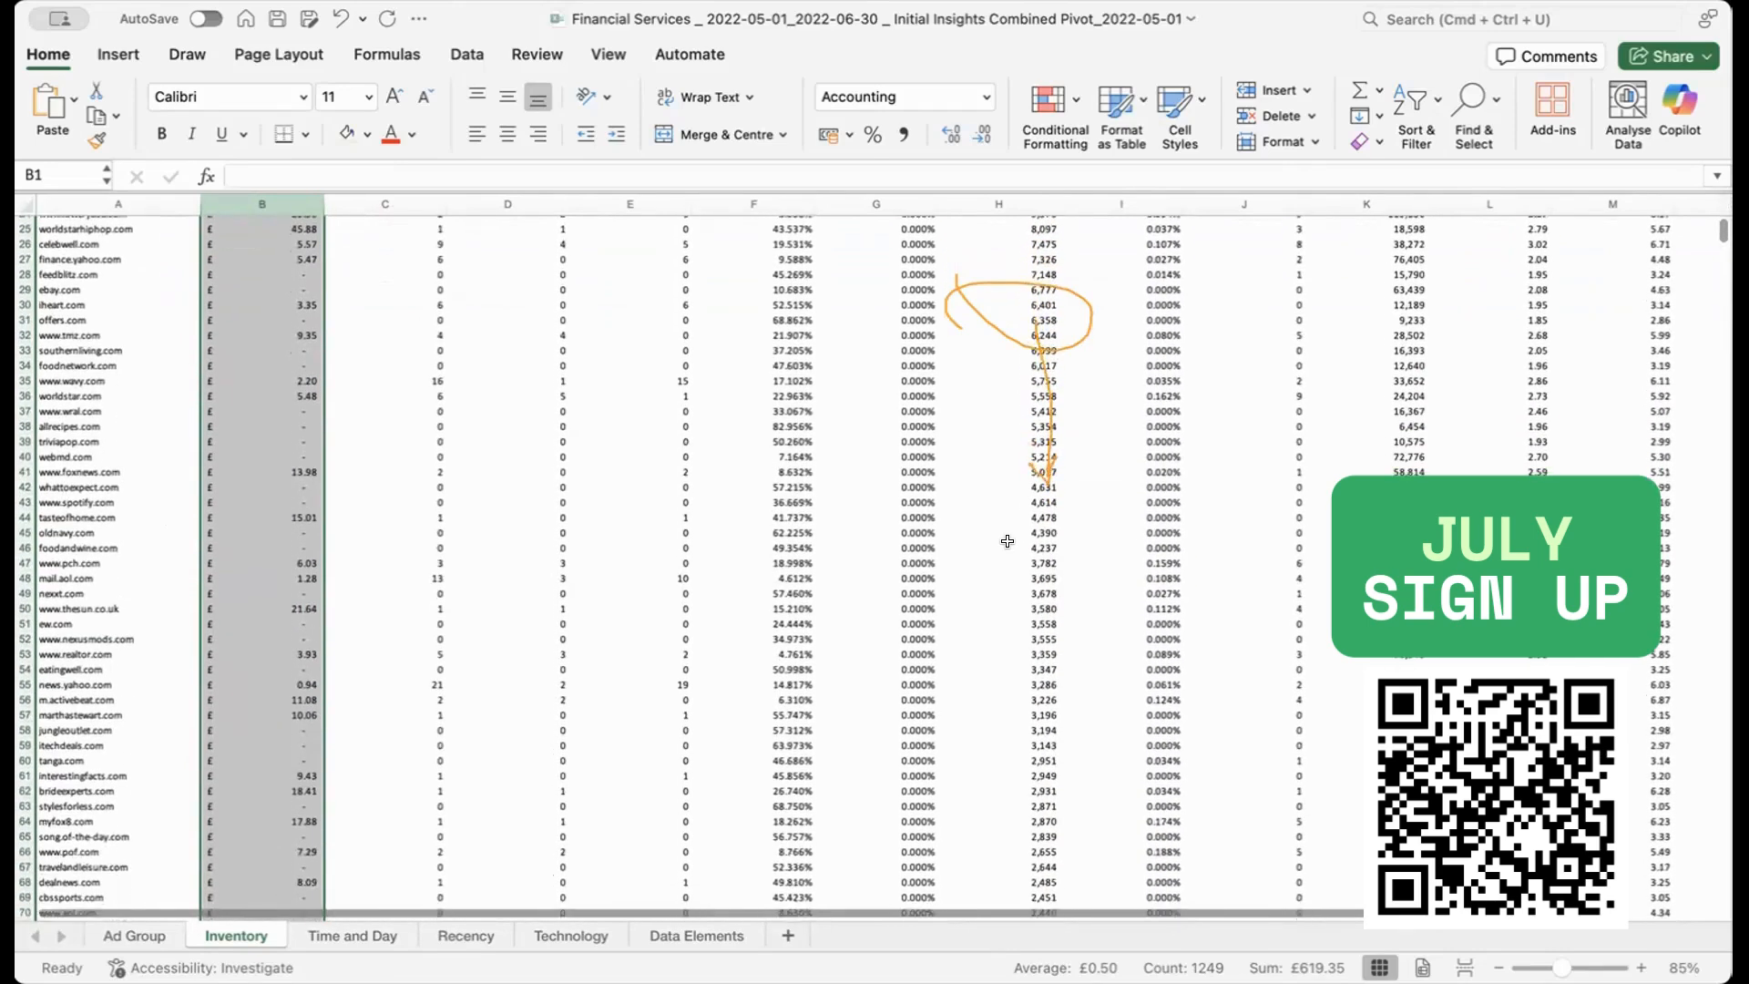
pyautogui.scroll(-3, 1006, 541)
pyautogui.scroll(-15, 1006, 541)
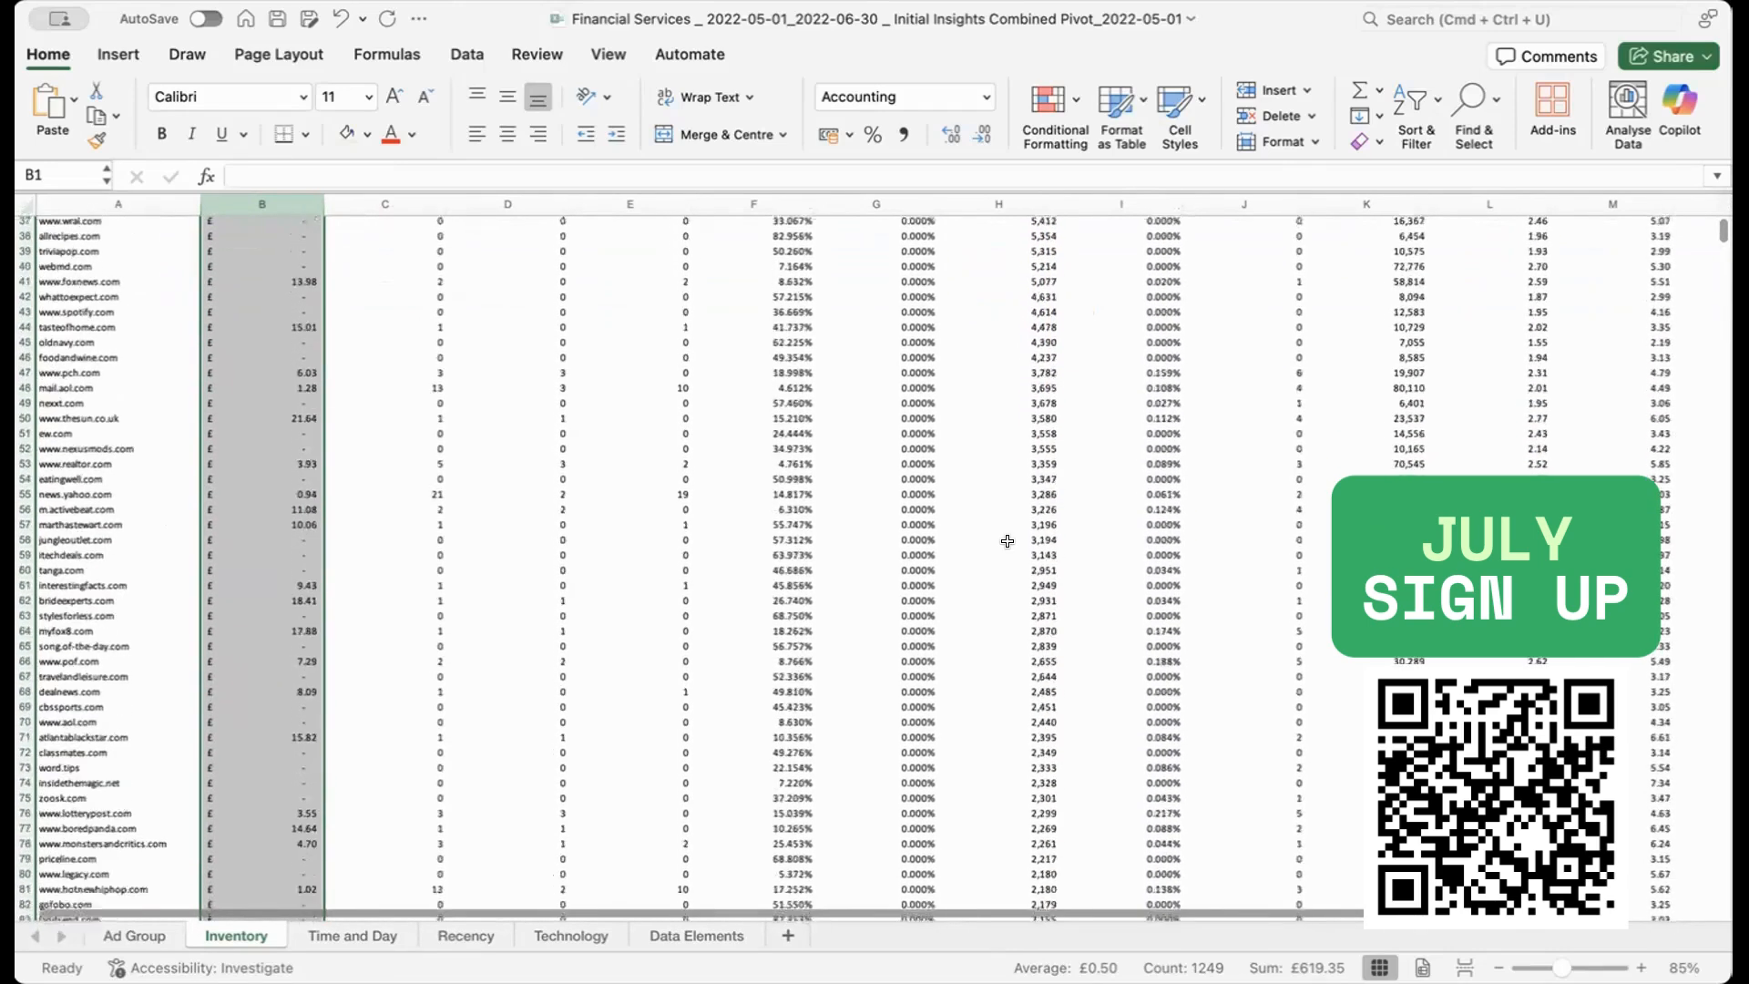
pyautogui.scroll(-11, 1006, 541)
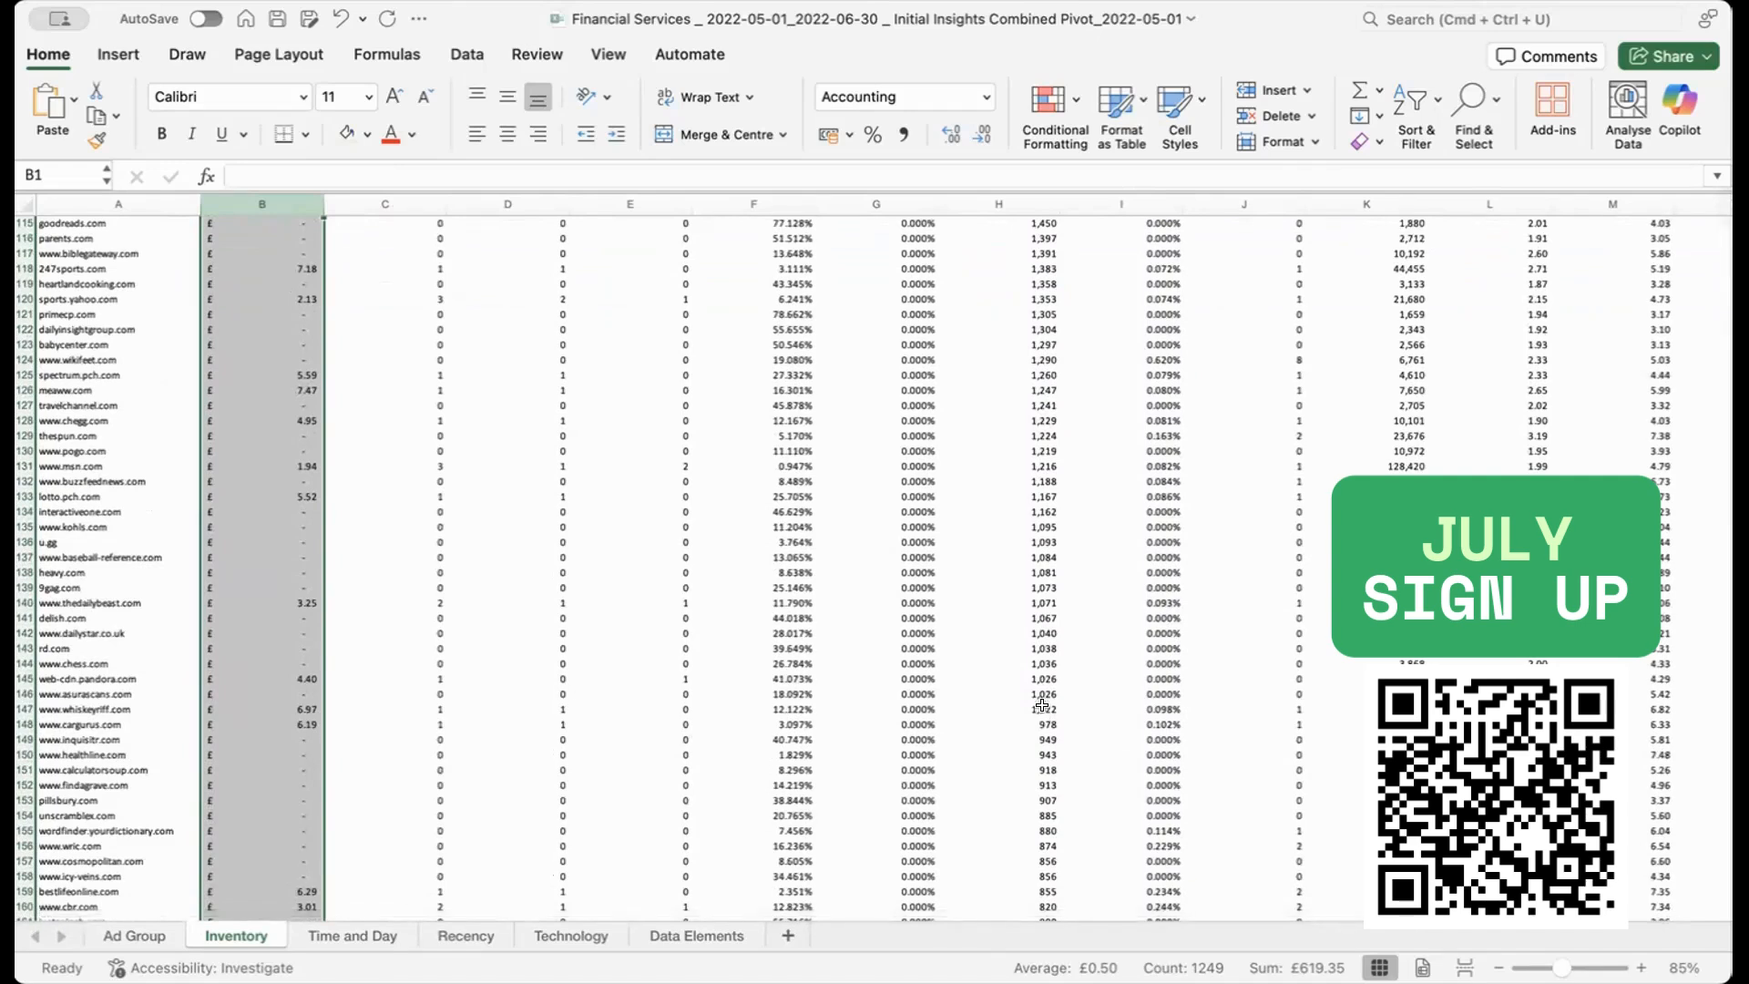
pyautogui.click(998, 708)
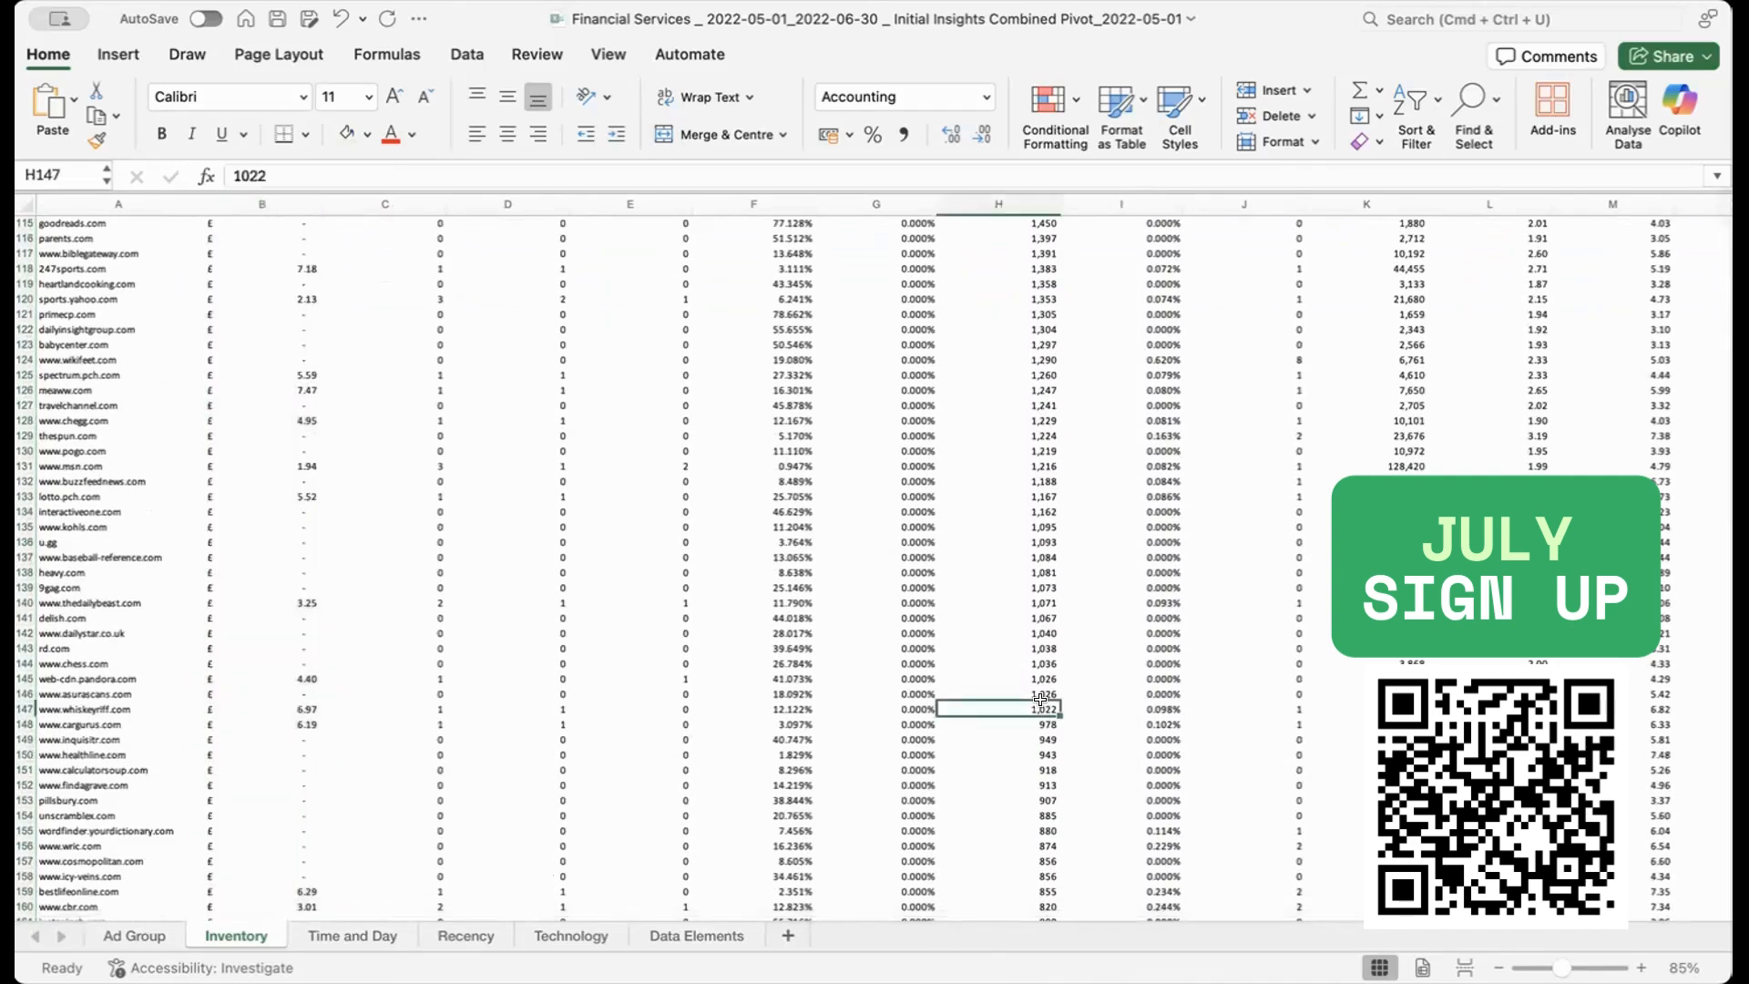
pyautogui.click(25, 703)
pyautogui.click(25, 708)
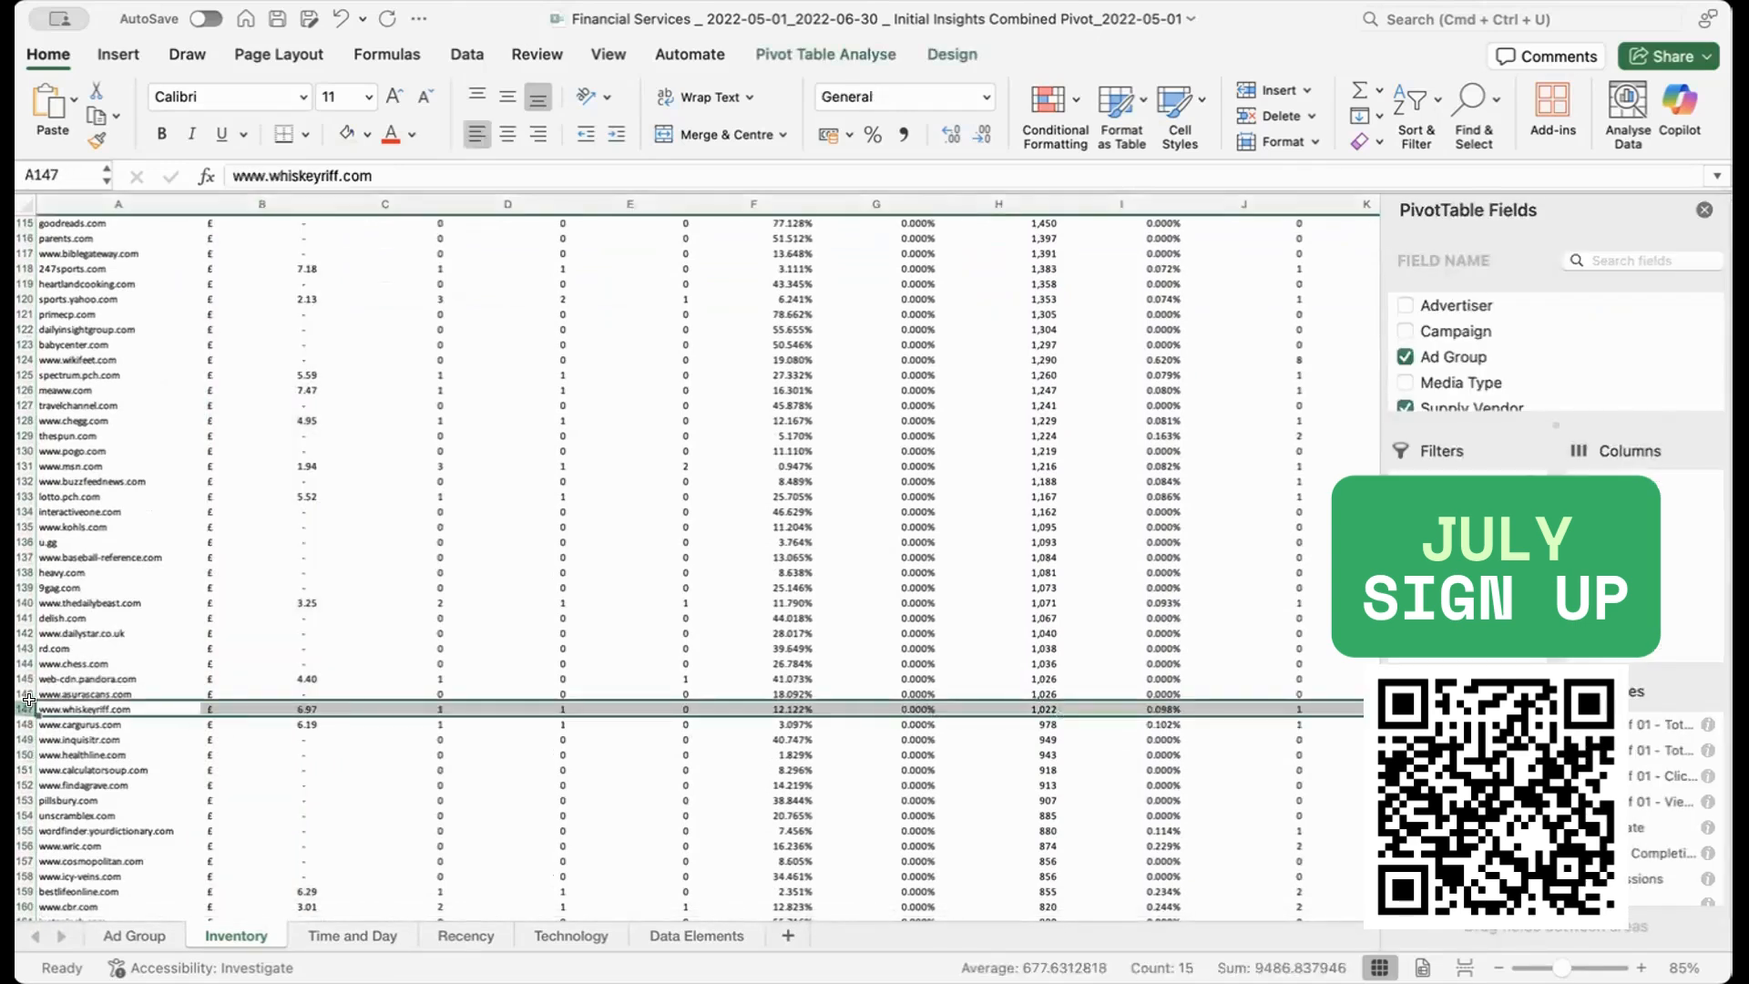
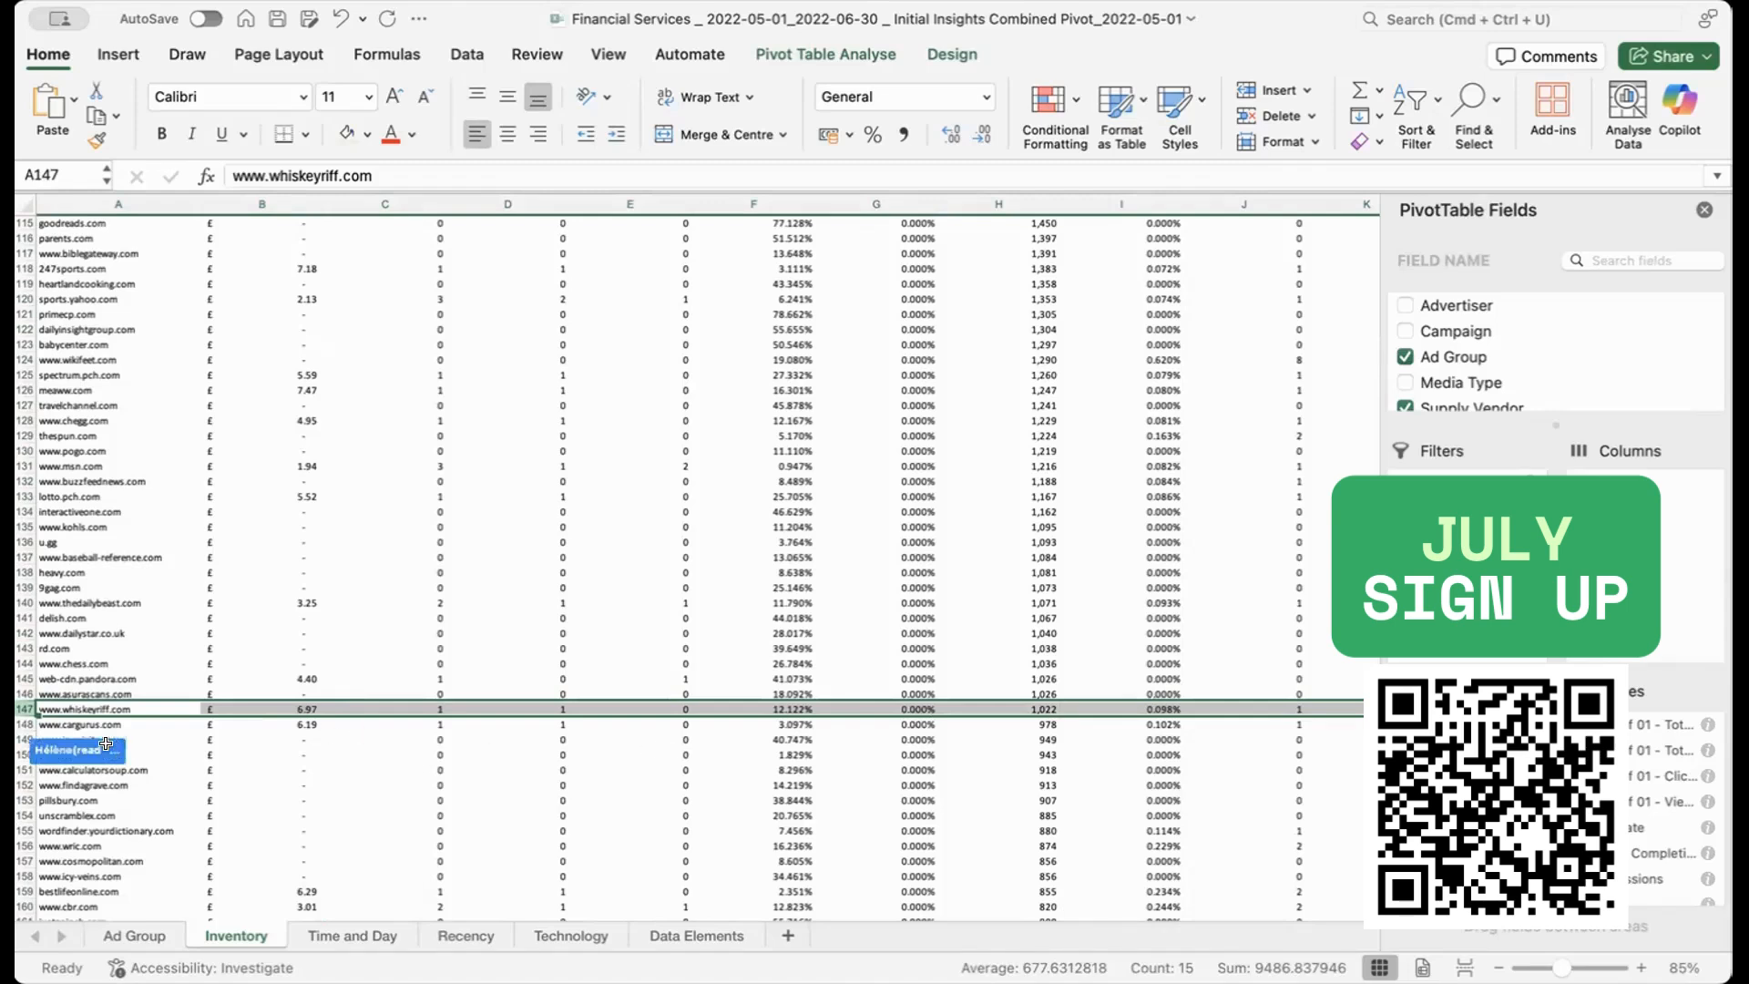
pyautogui.click(26, 726)
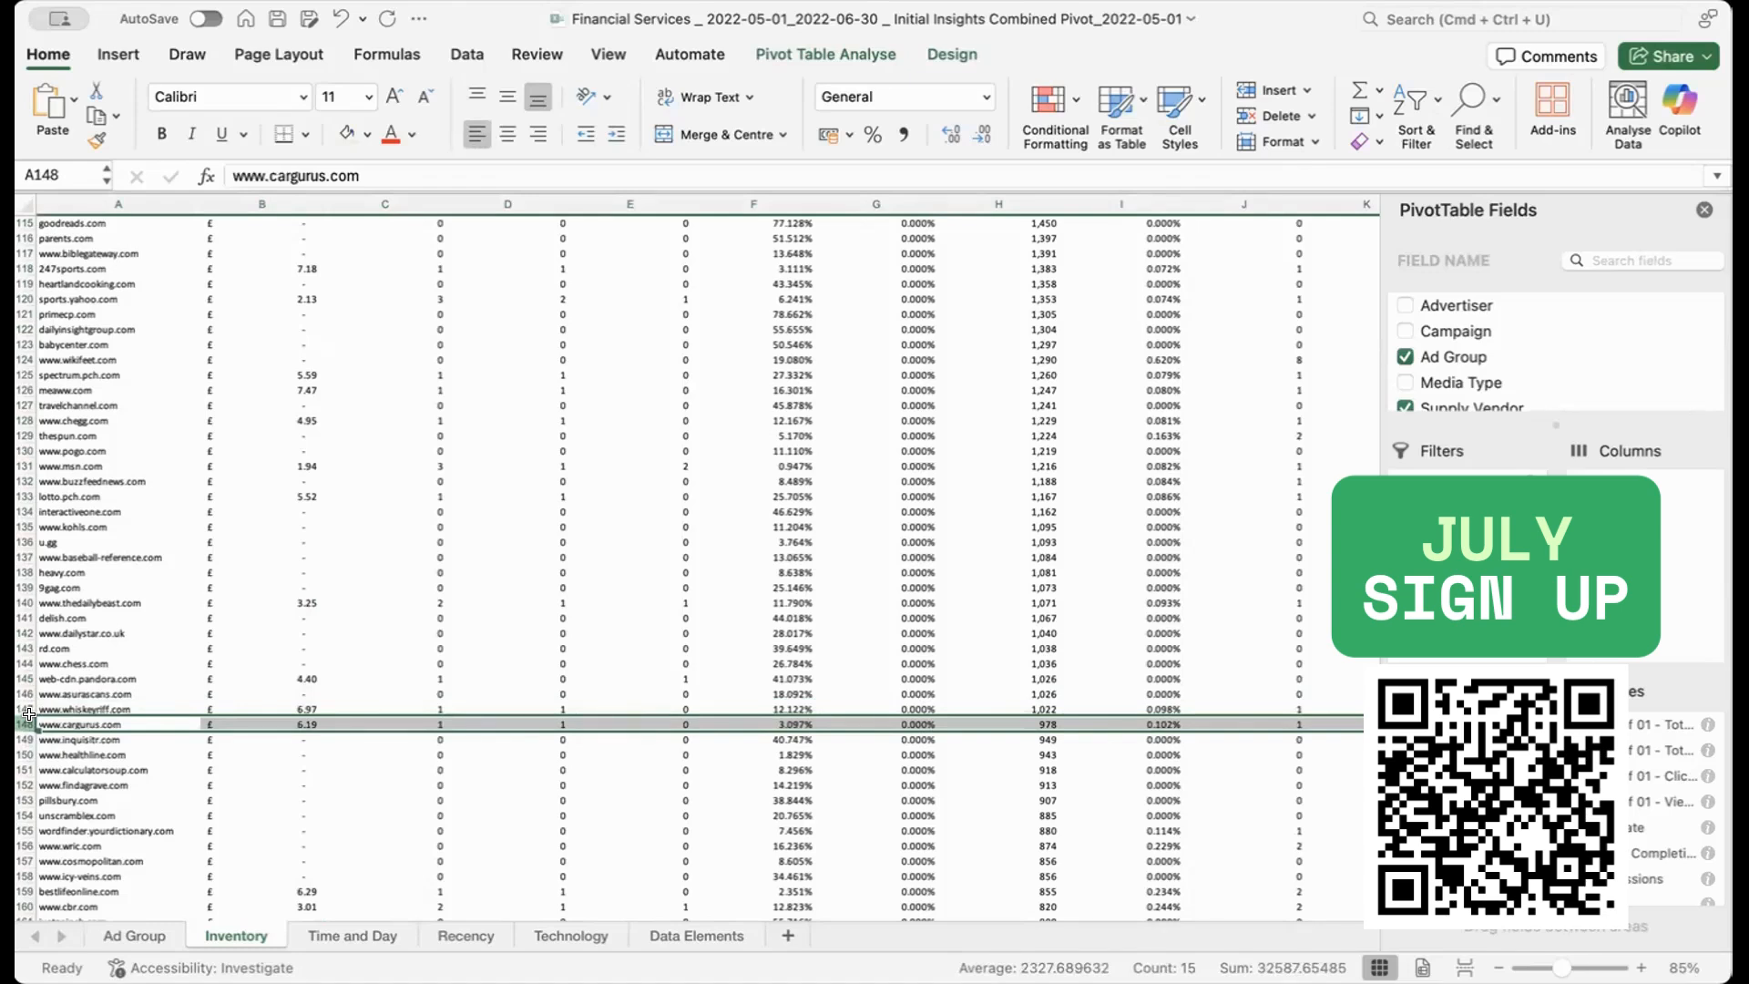
pyautogui.press('shift+super+Down')
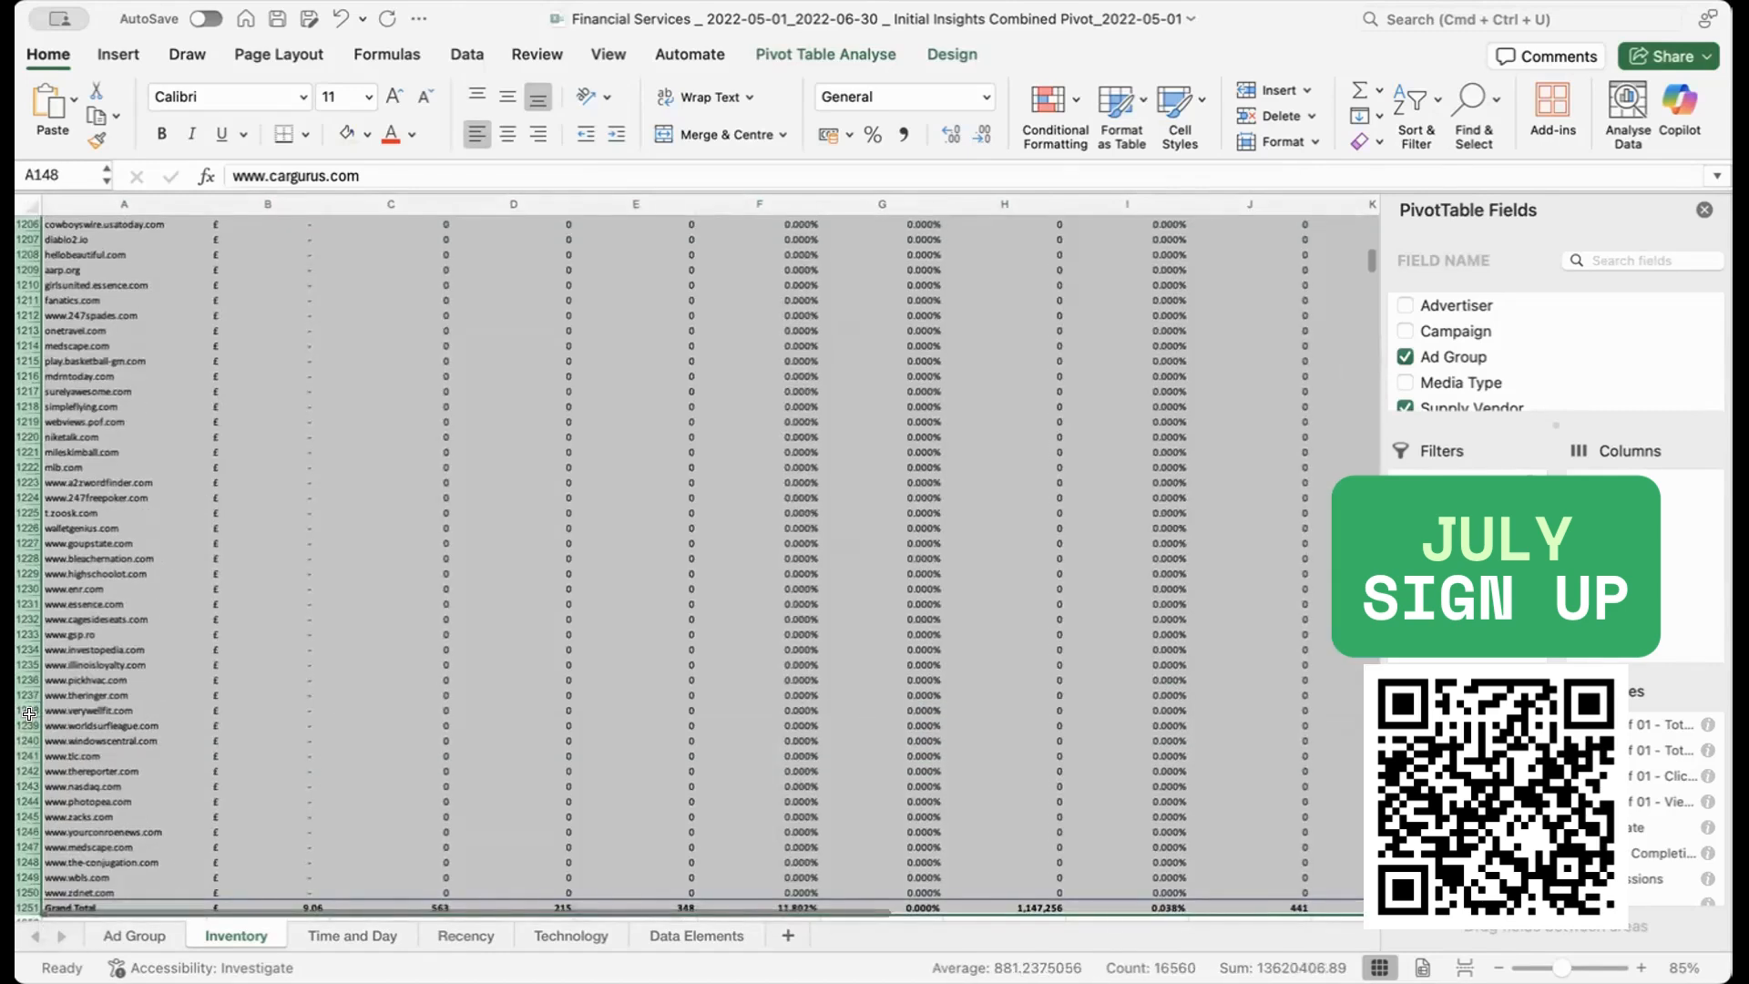
pyautogui.press('shift+super+Down')
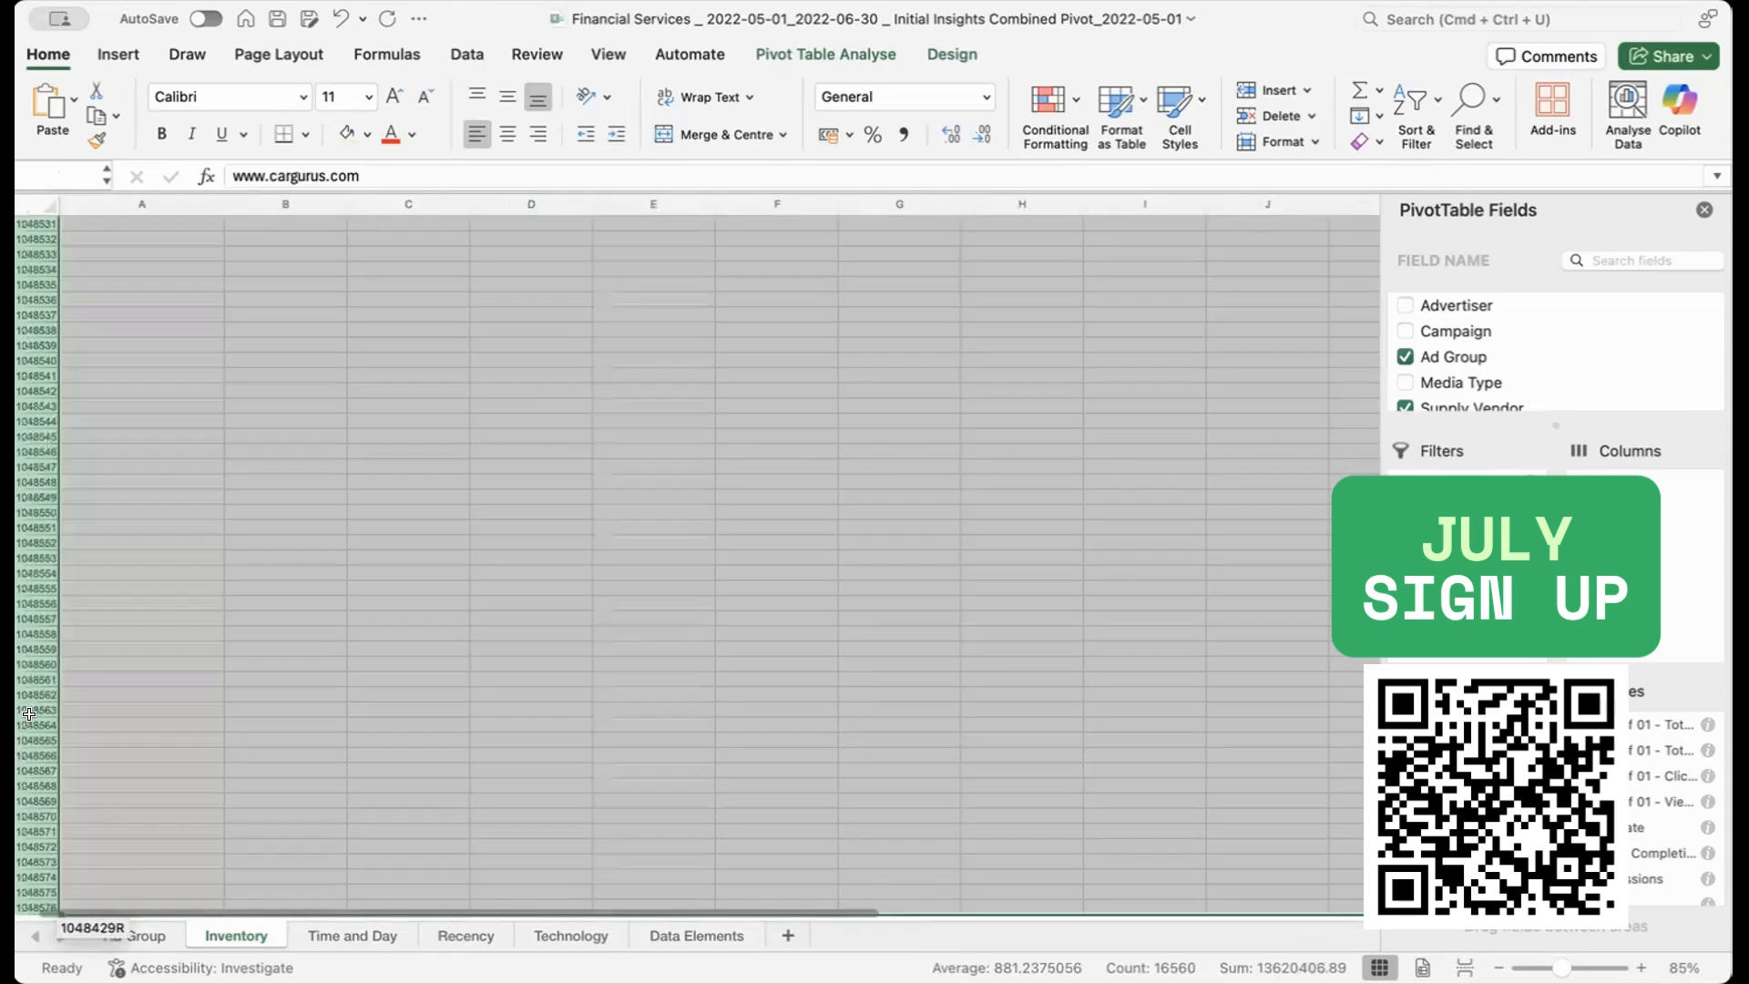
pyautogui.press('super+z')
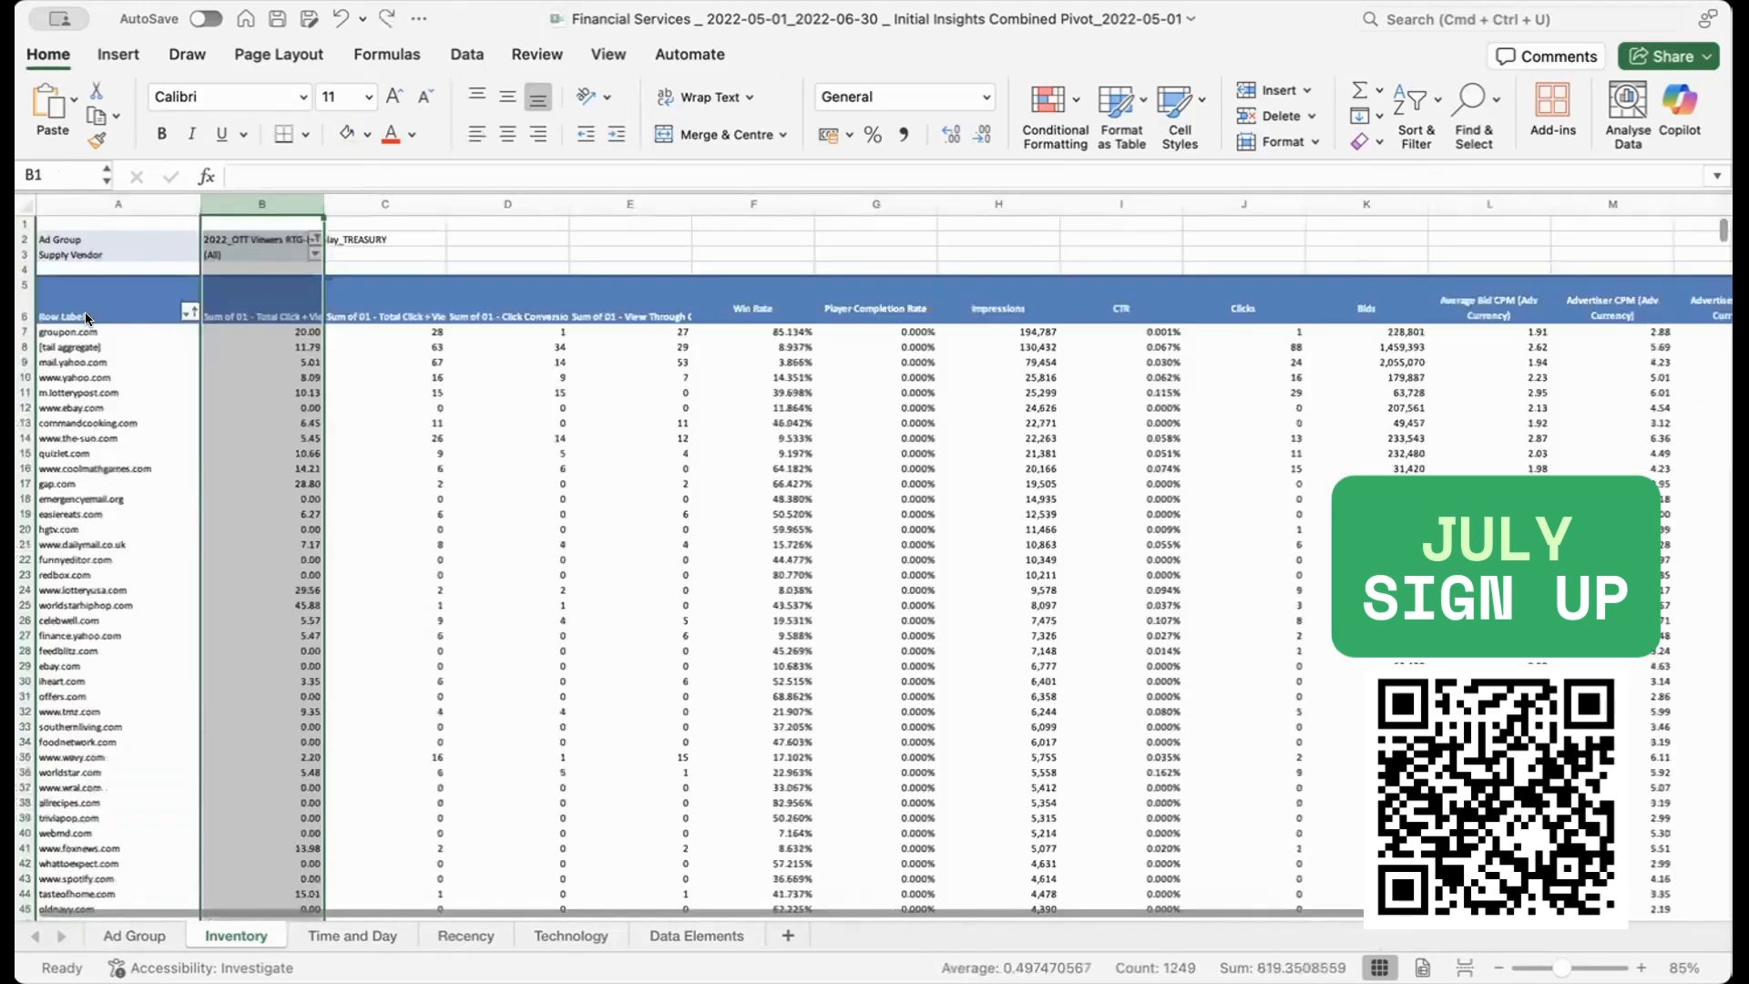
pyautogui.scroll(-20, 143, 809)
pyautogui.scroll(20, 143, 808)
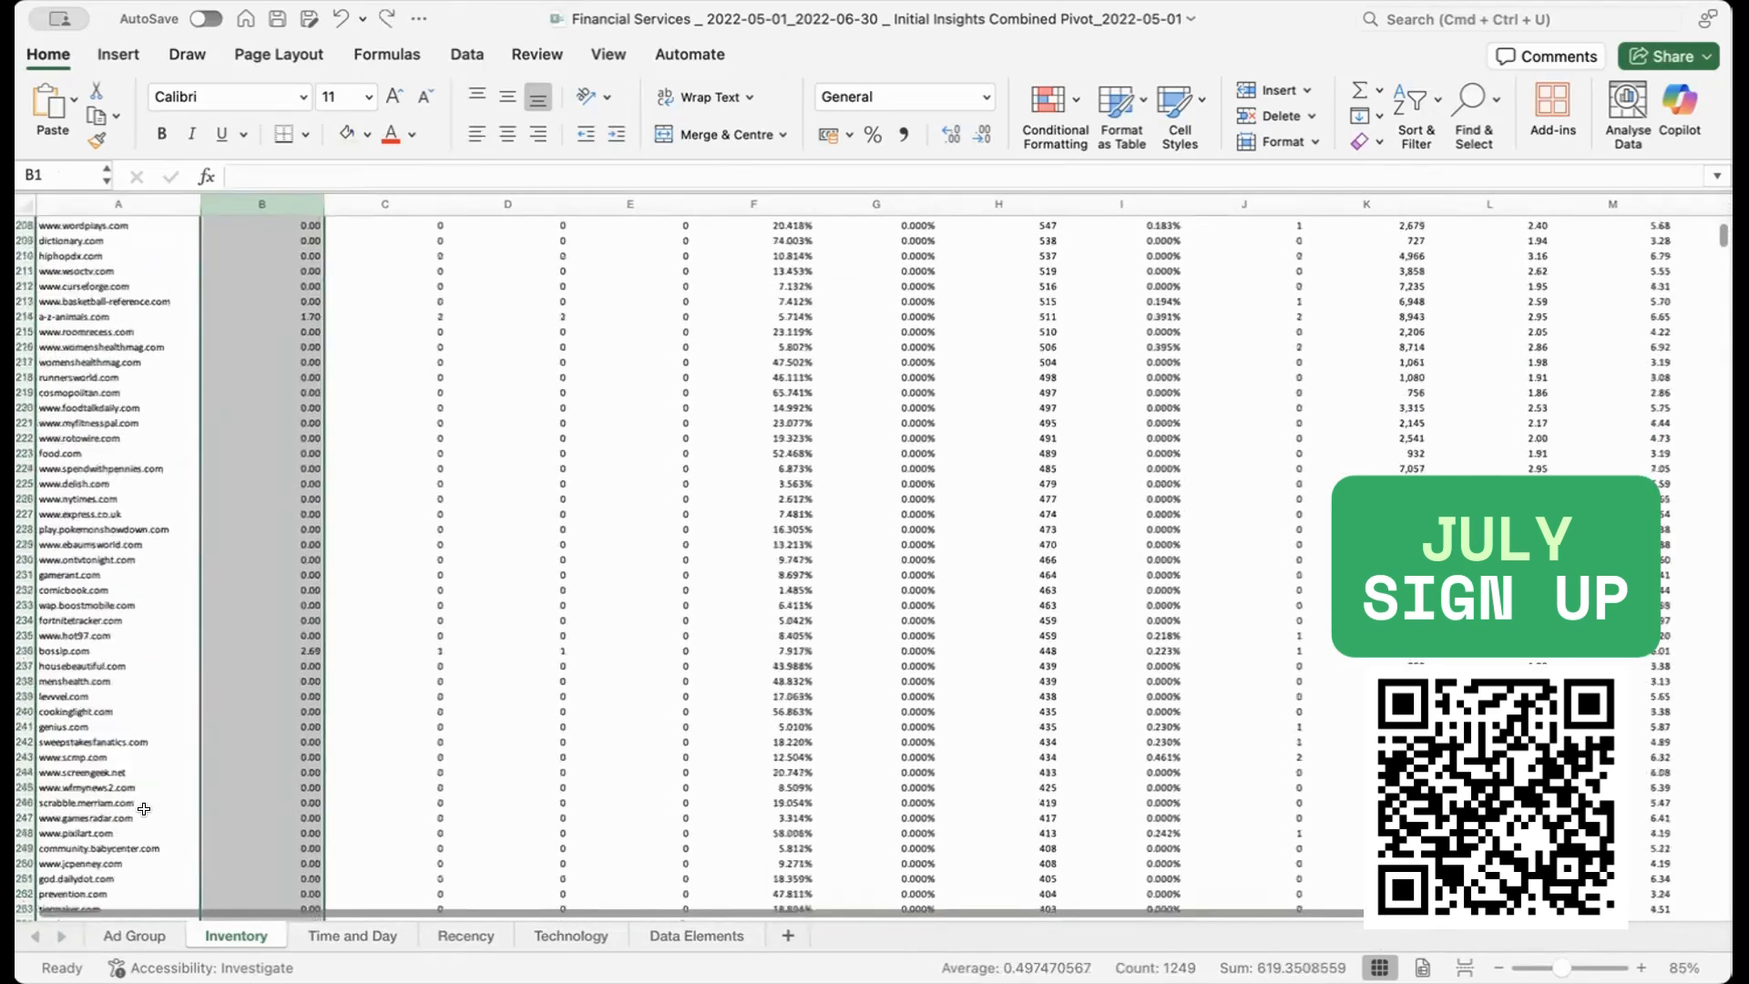
pyautogui.scroll(10, 89, 454)
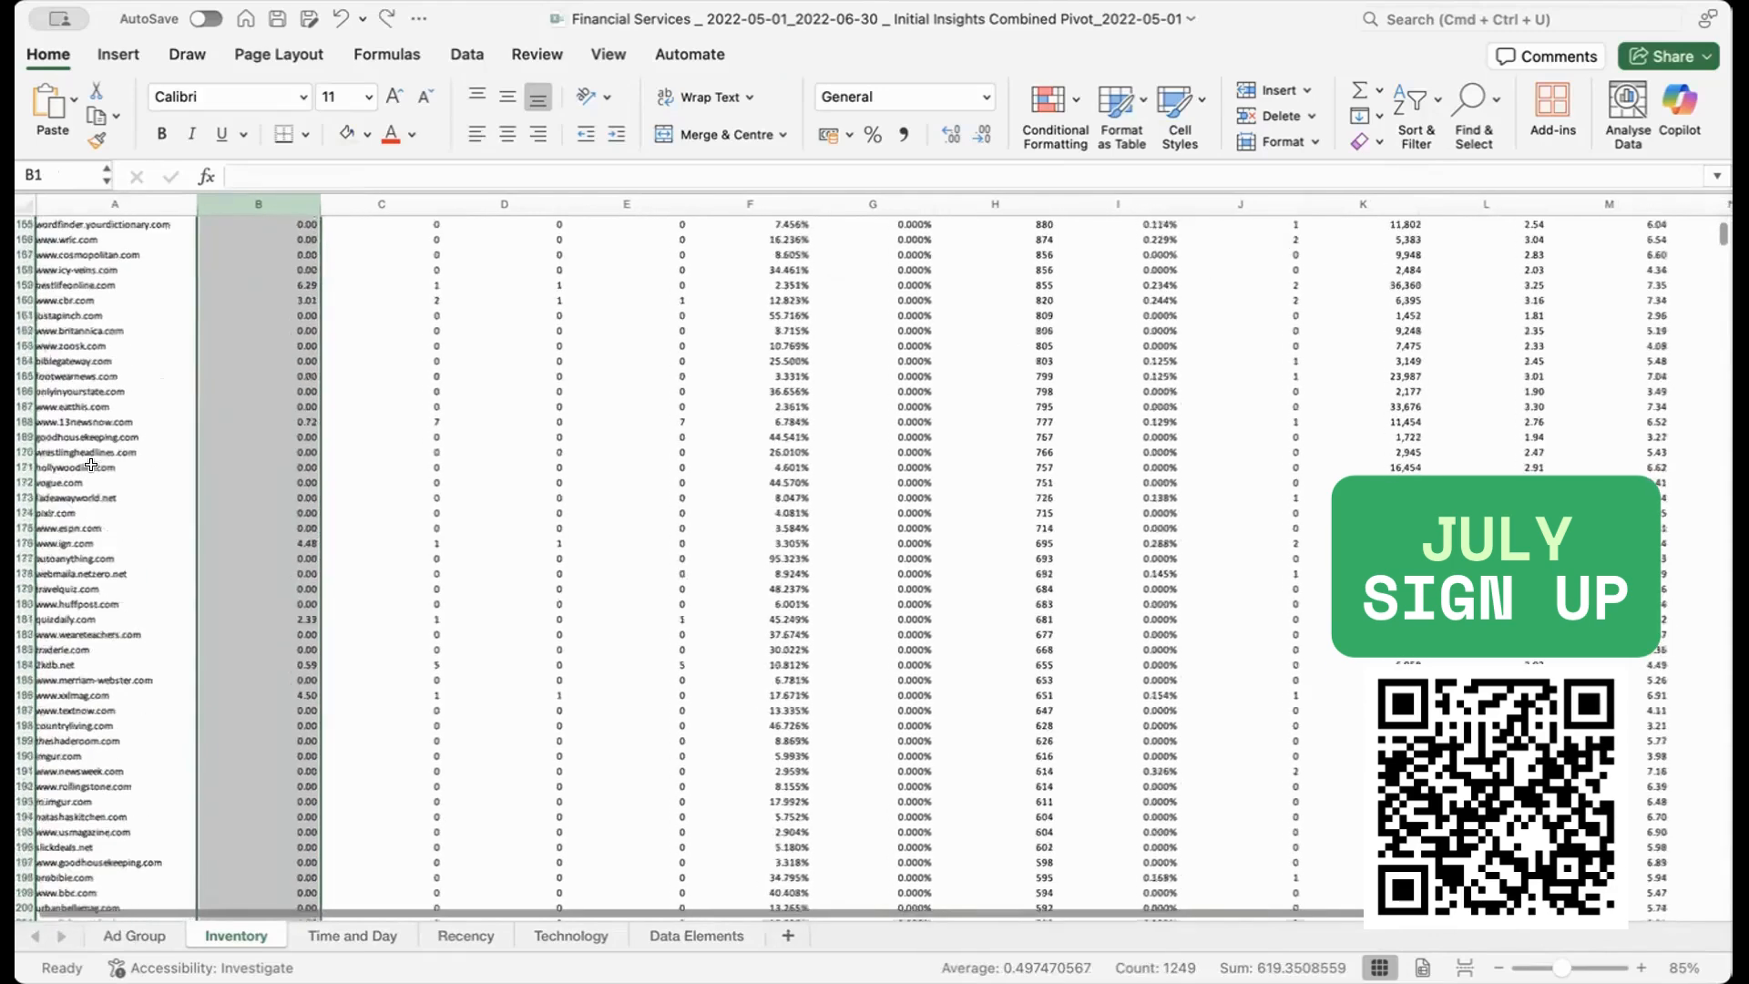
pyautogui.click(50, 461)
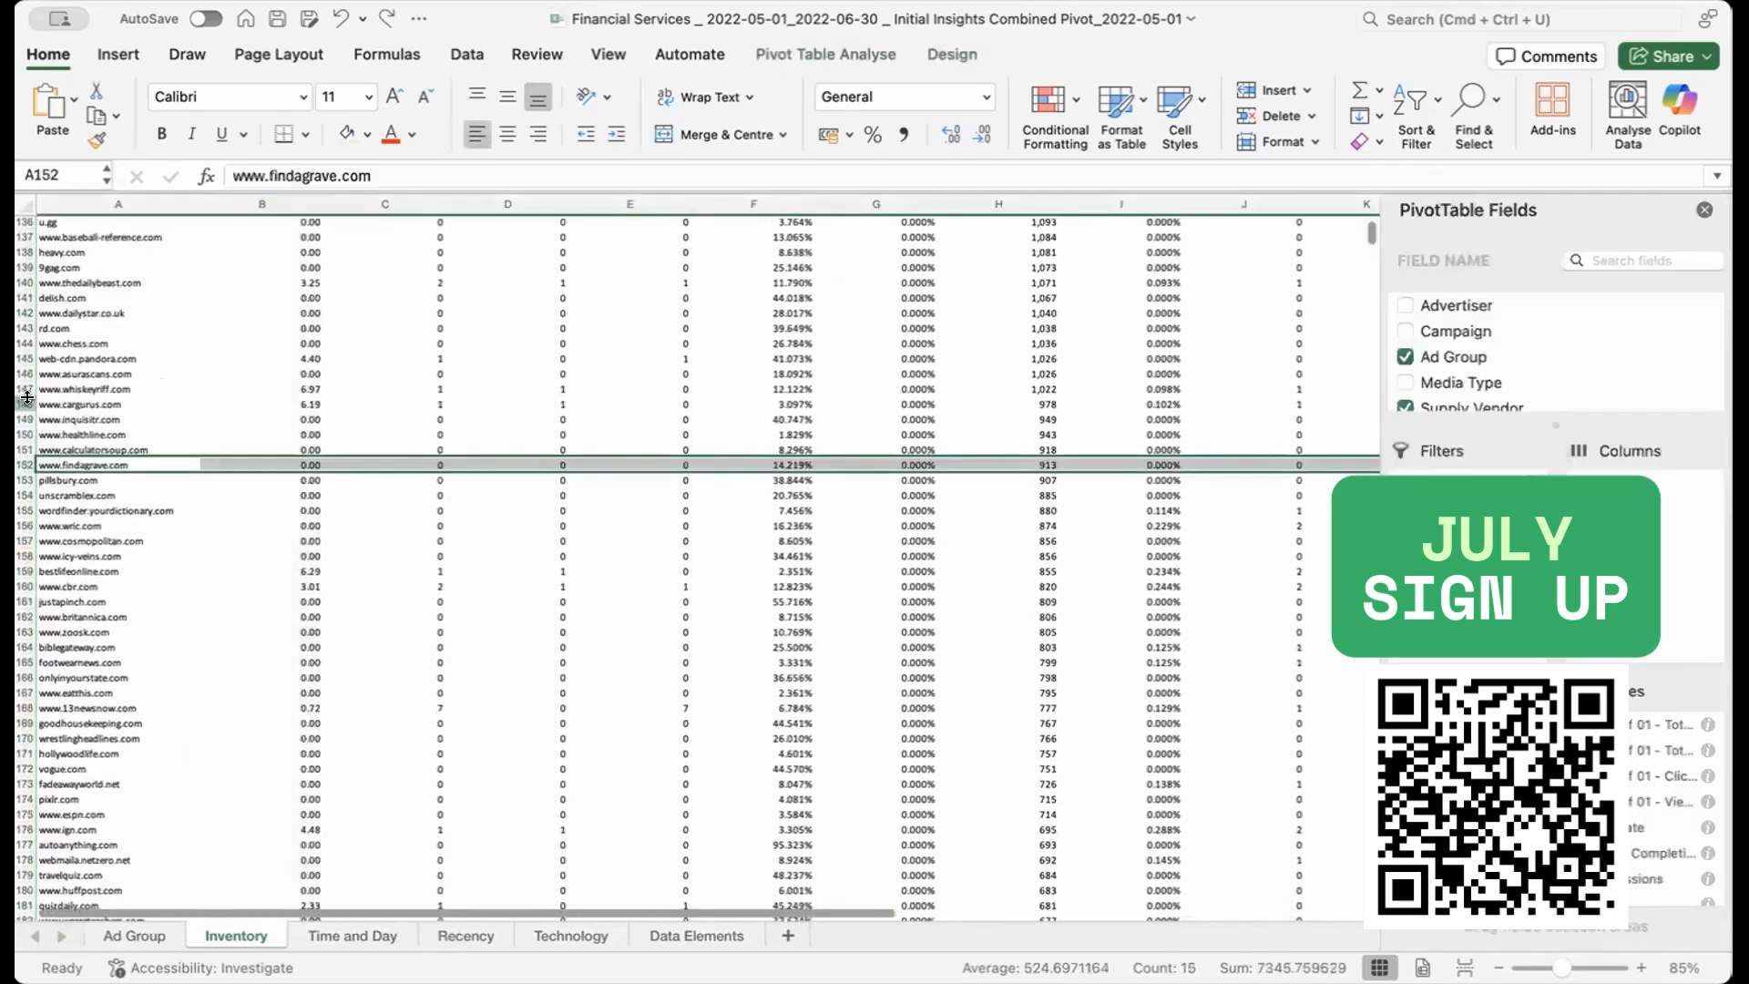
pyautogui.click(29, 401)
pyautogui.press('super+shift+Down')
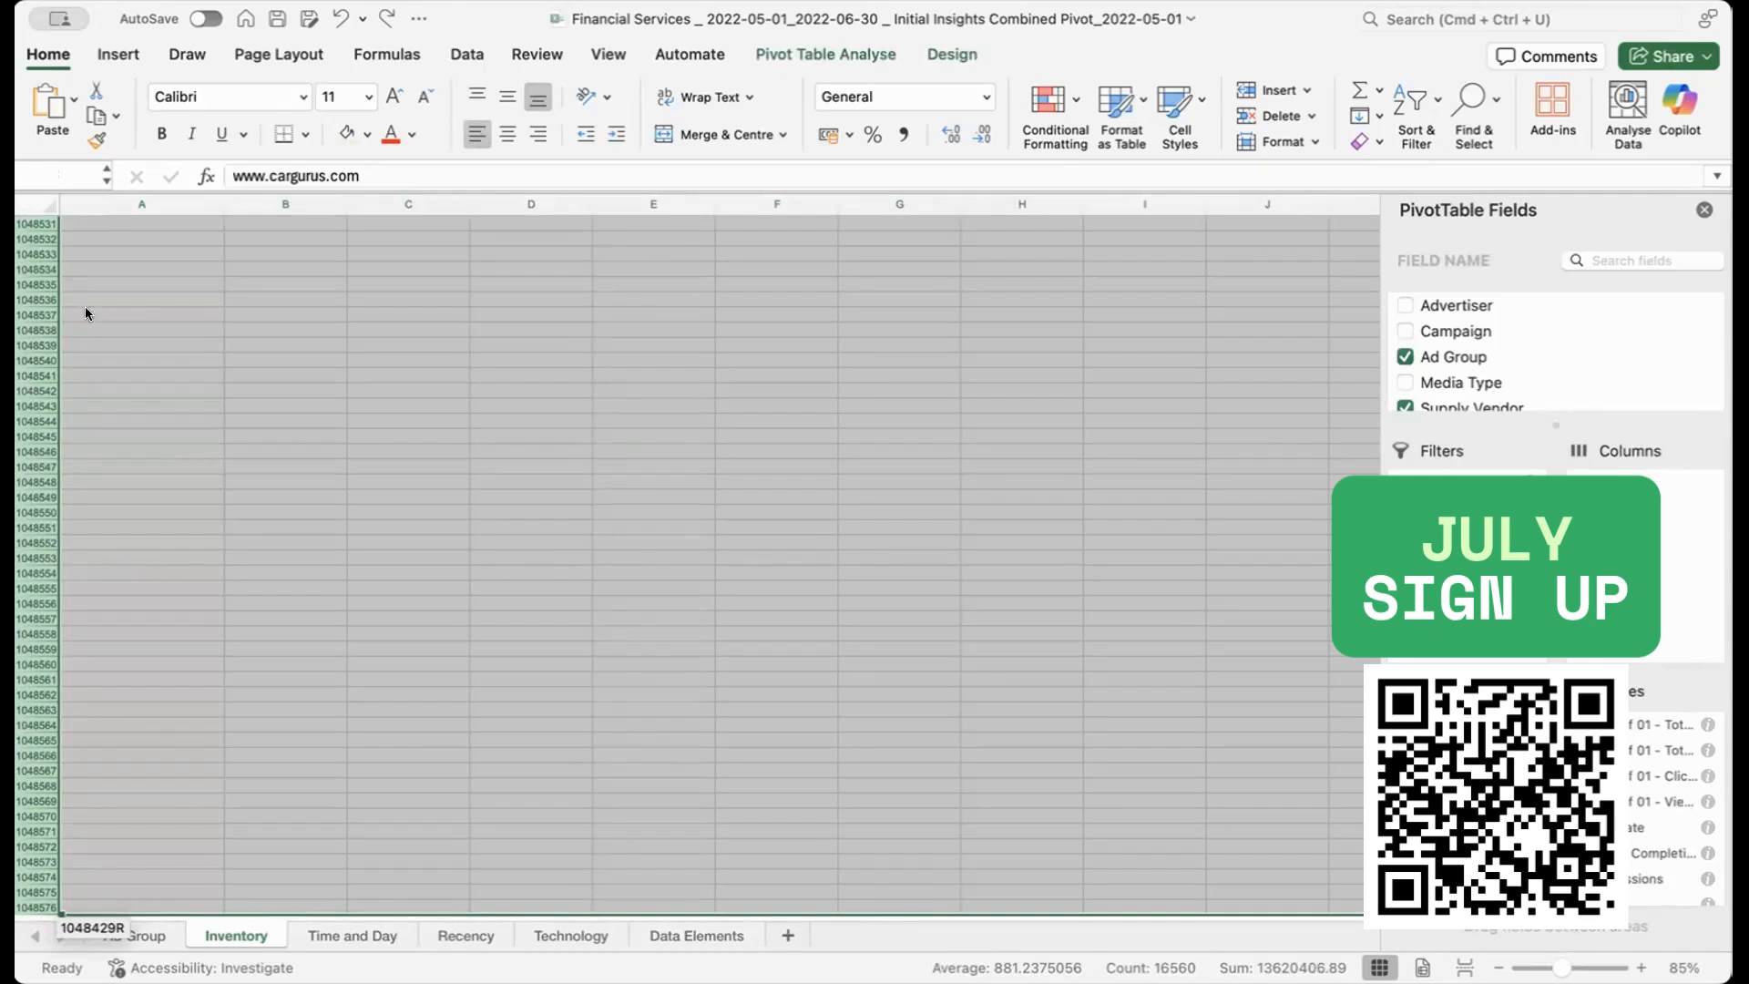
pyautogui.click(346, 132)
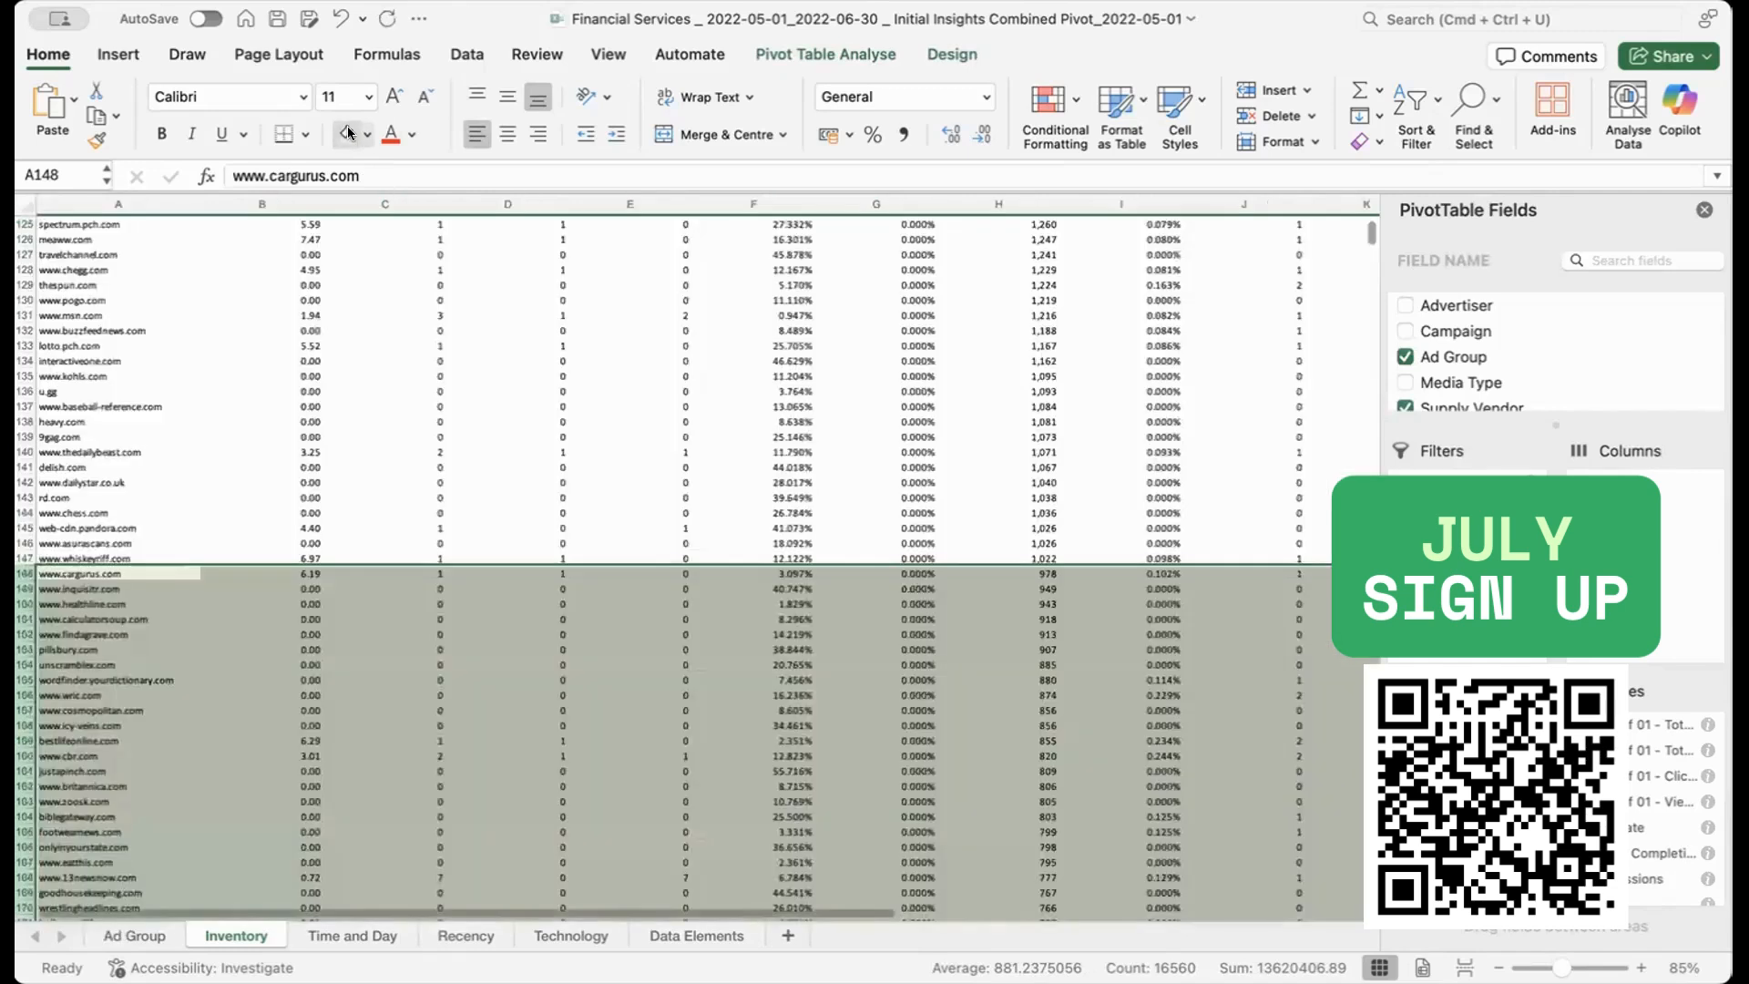
pyautogui.click(343, 321)
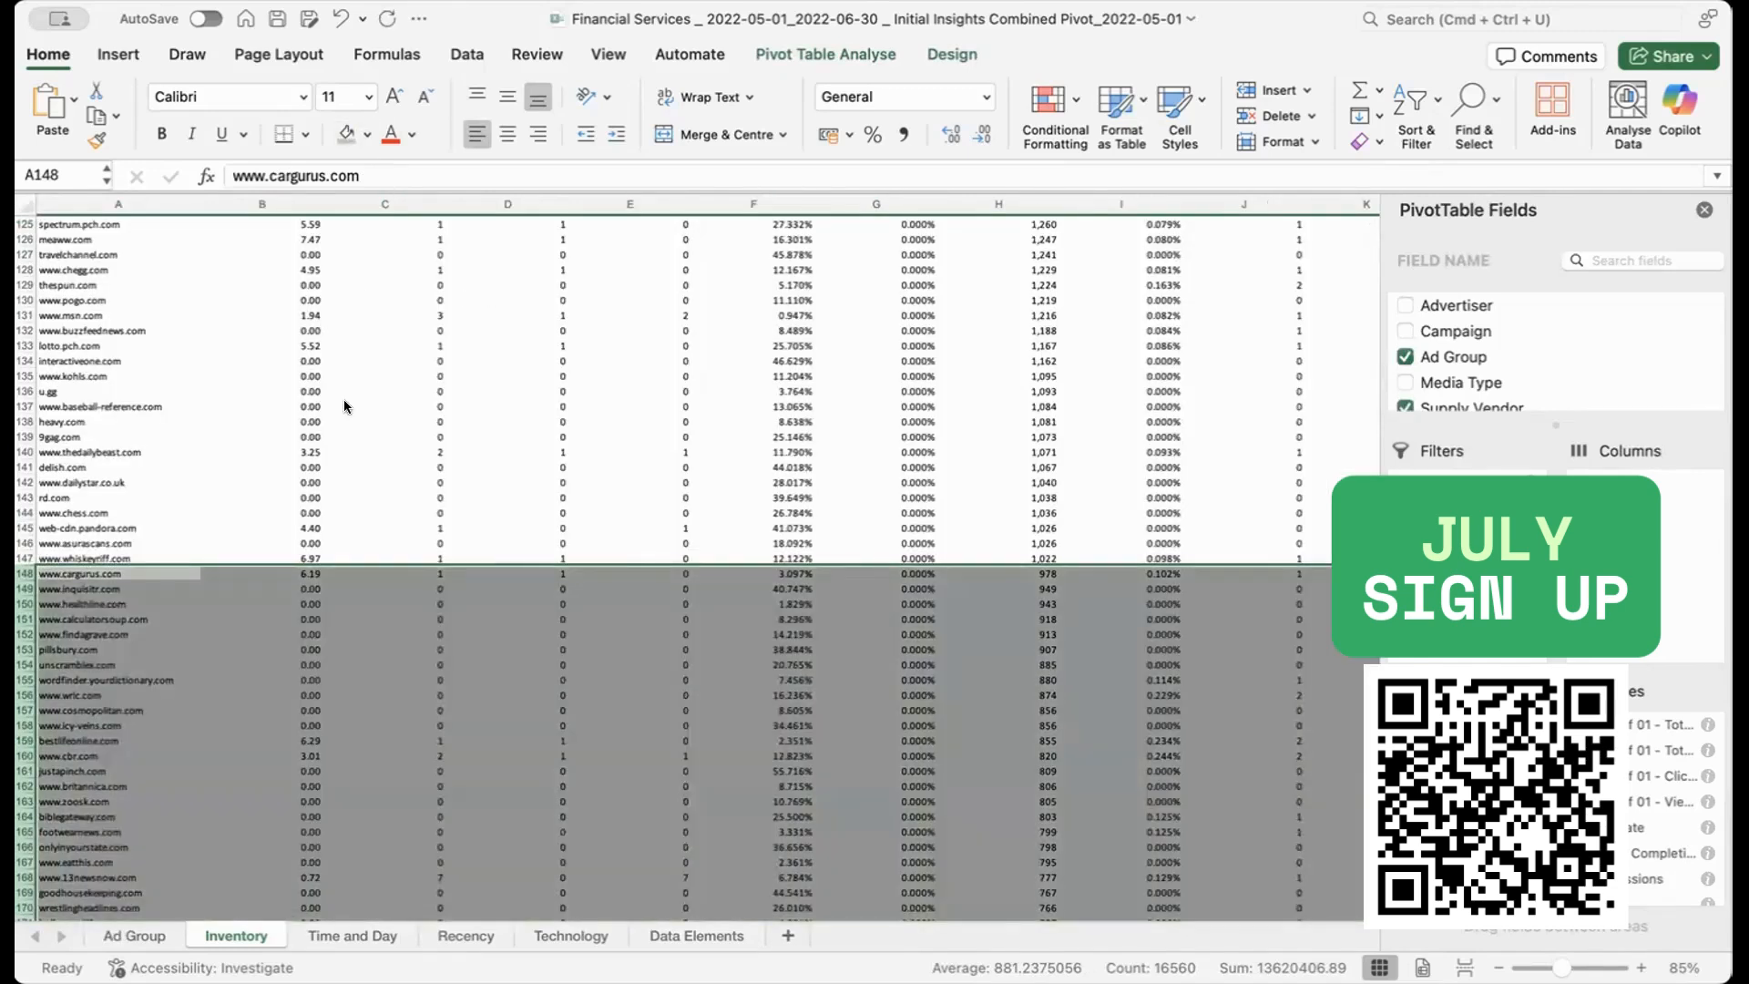
pyautogui.click(668, 538)
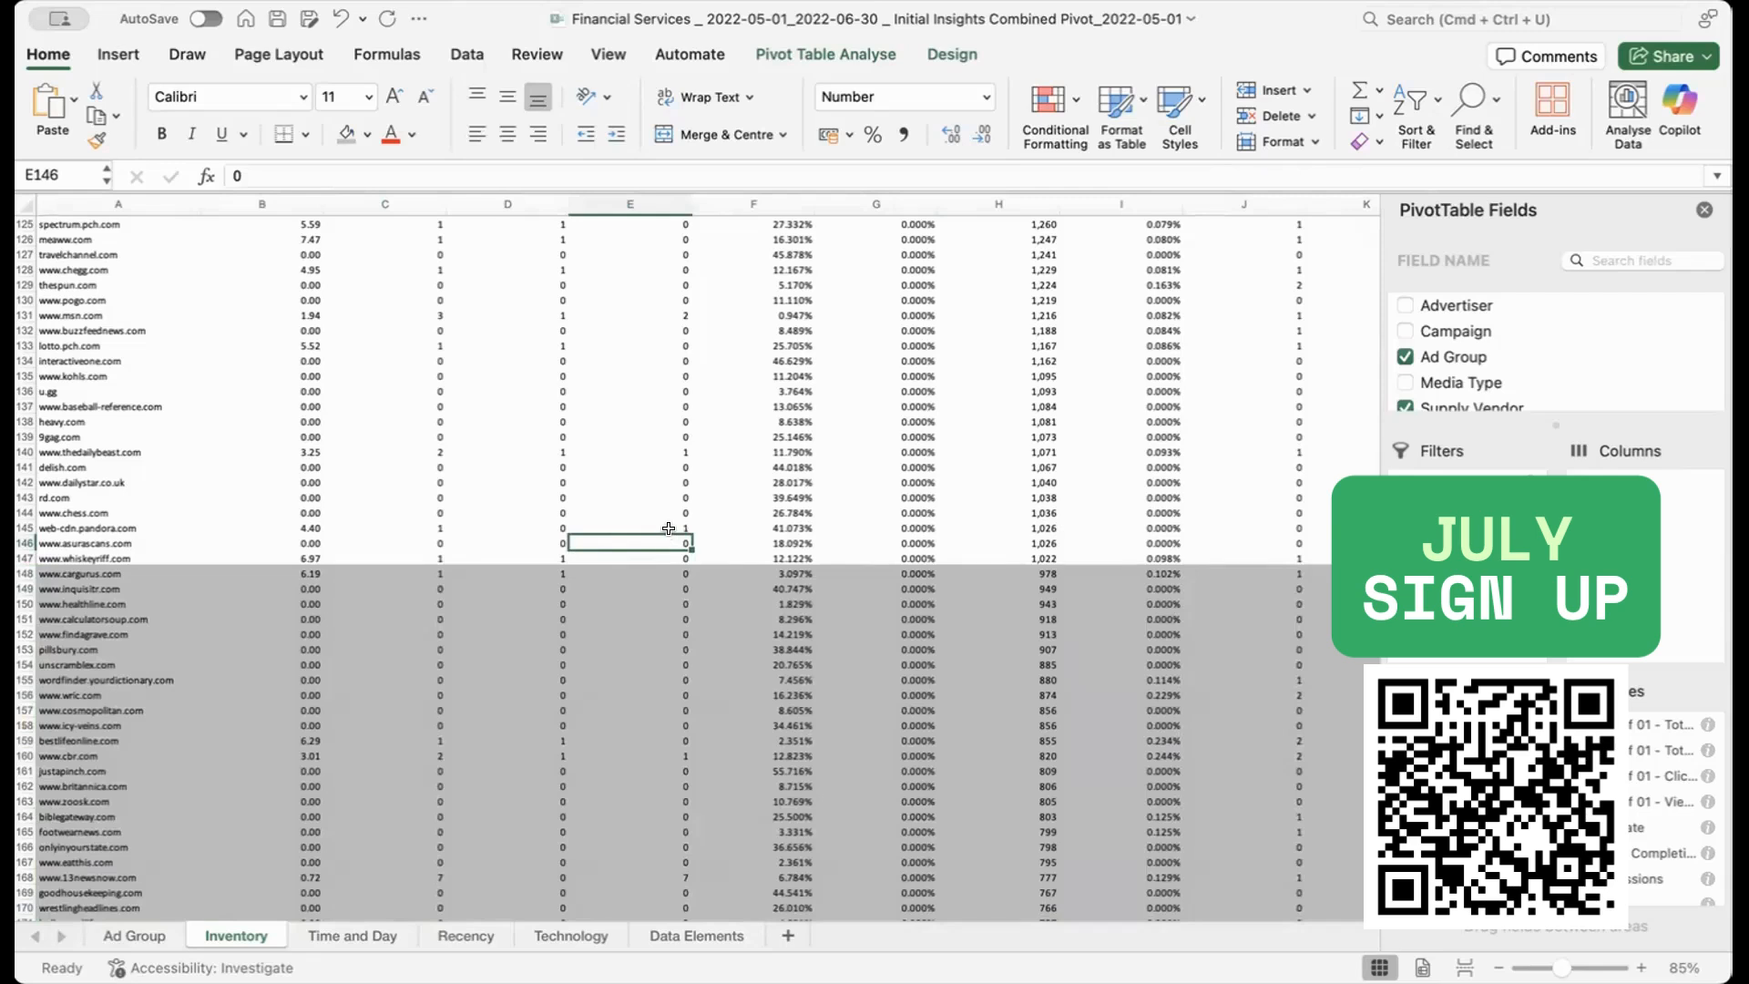
# Step: Apply a colour scale to the CPA values from row 147 up to the header, green for low and red for high
pyautogui.scroll(1, 668, 528)
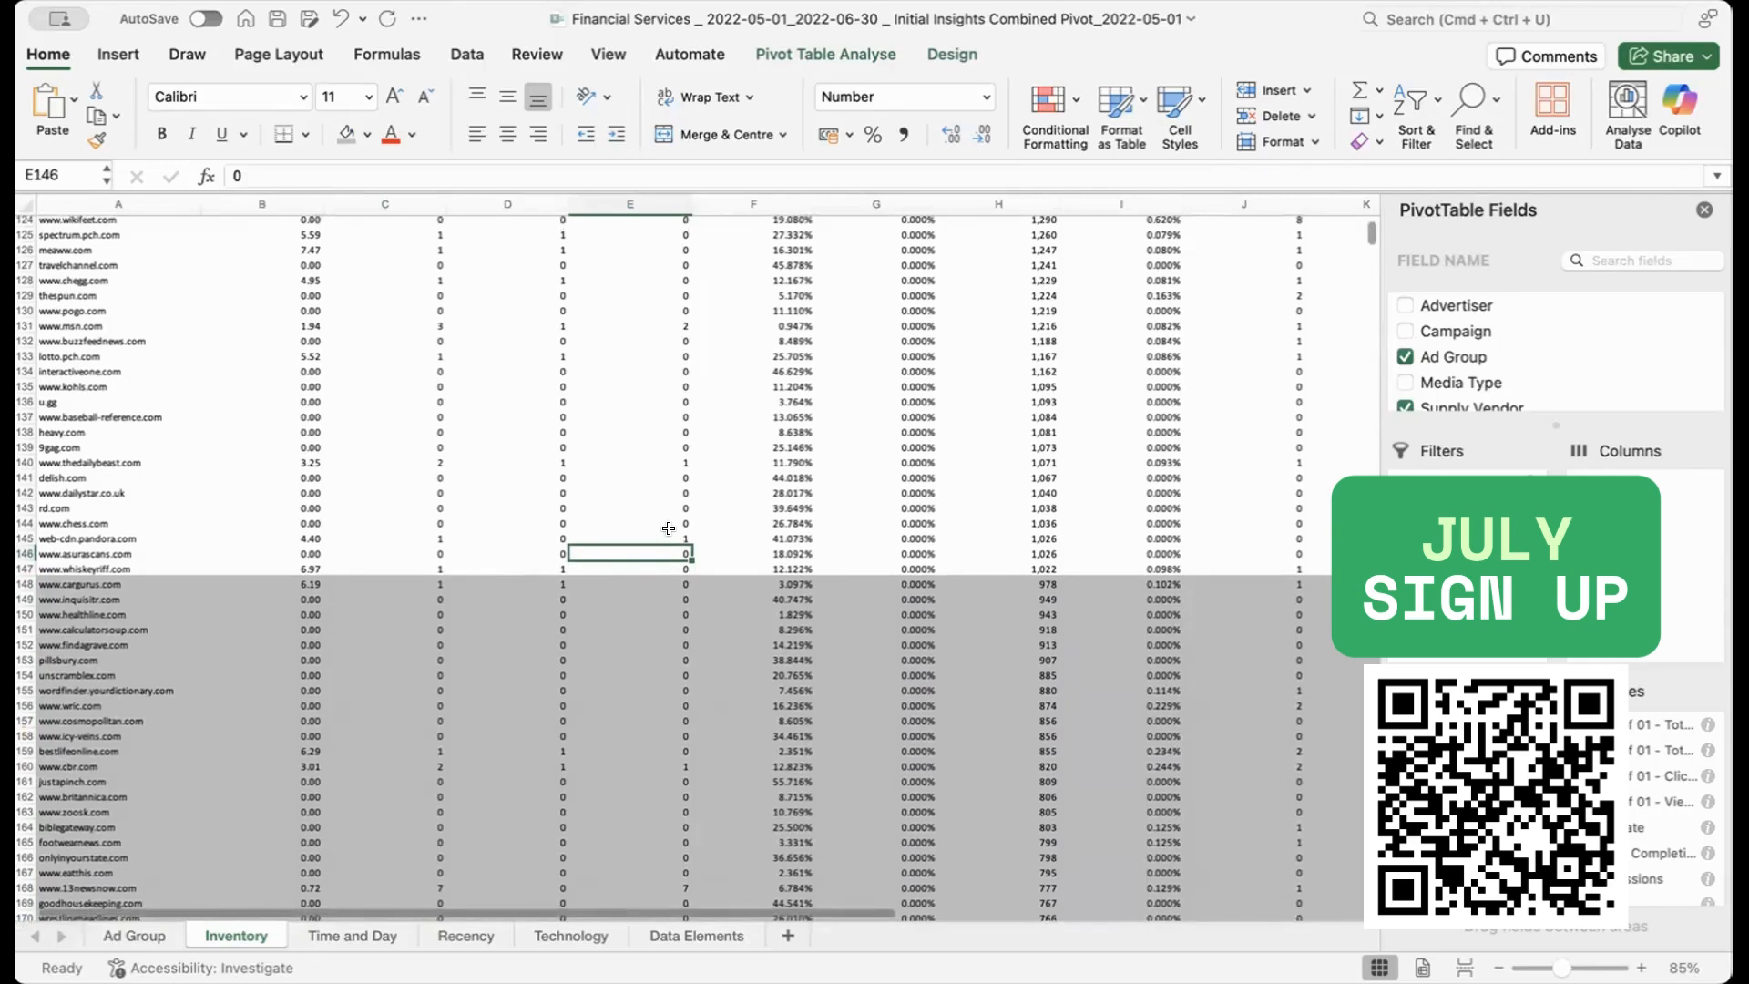
pyautogui.click(26, 549)
pyautogui.click(28, 564)
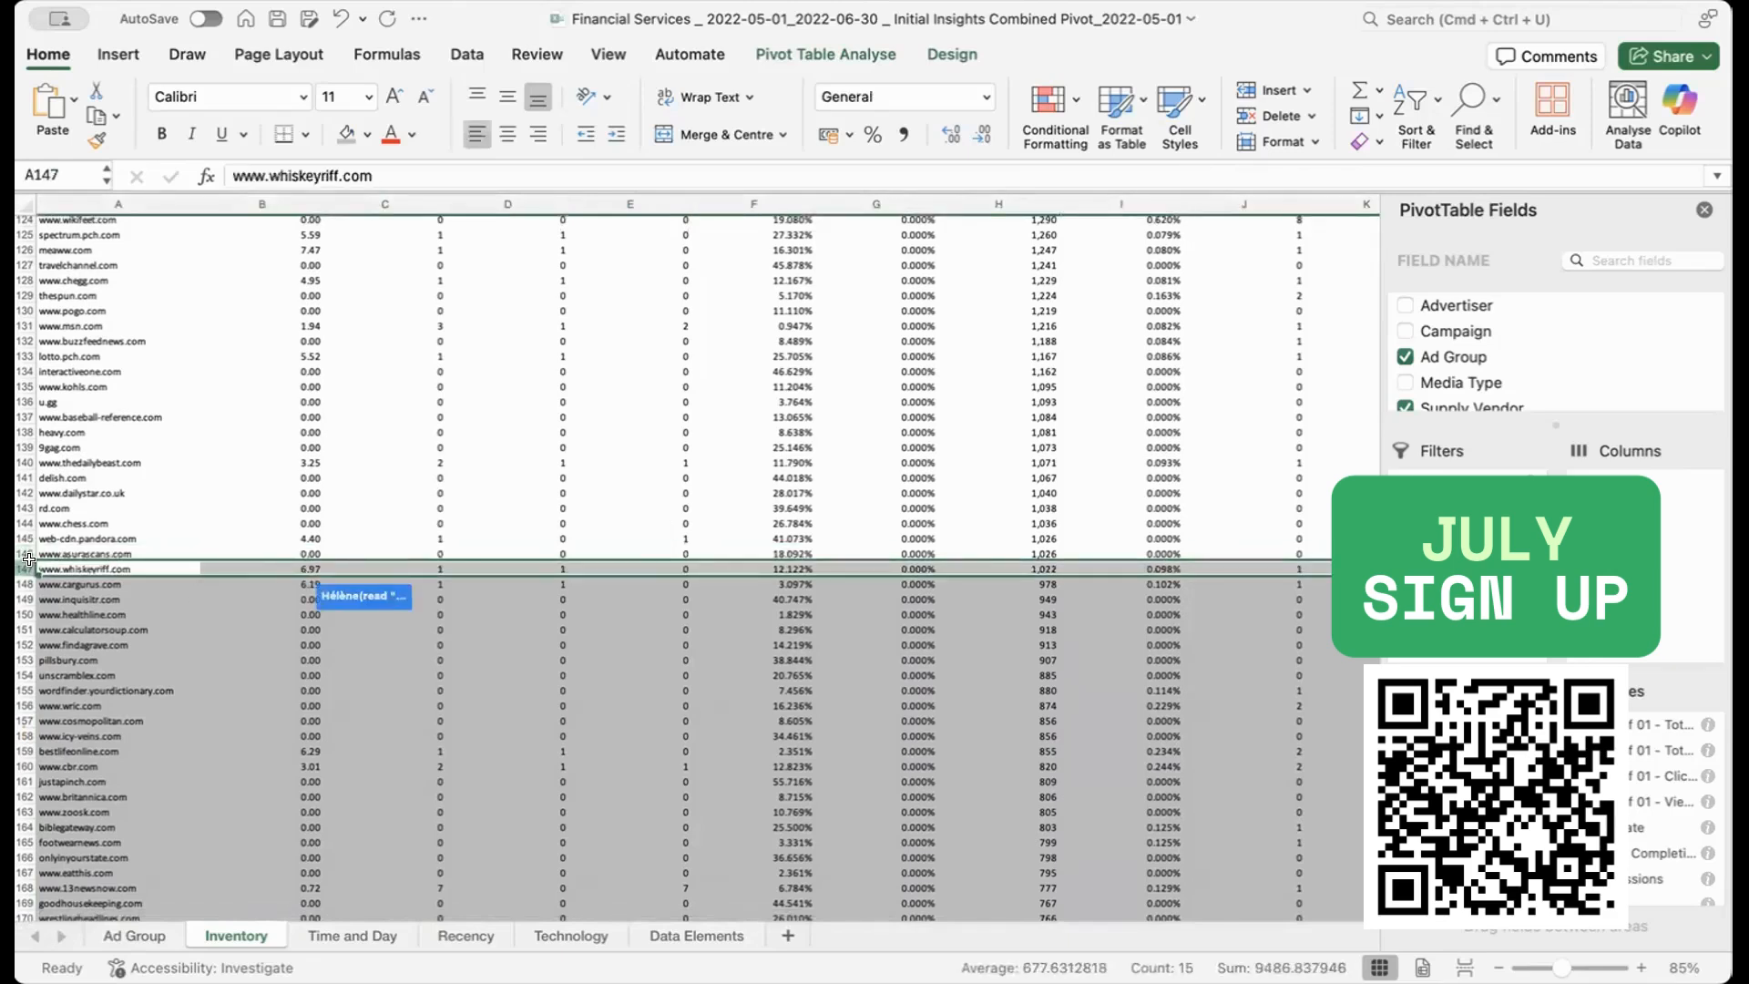
pyautogui.click(28, 549)
pyautogui.click(517, 595)
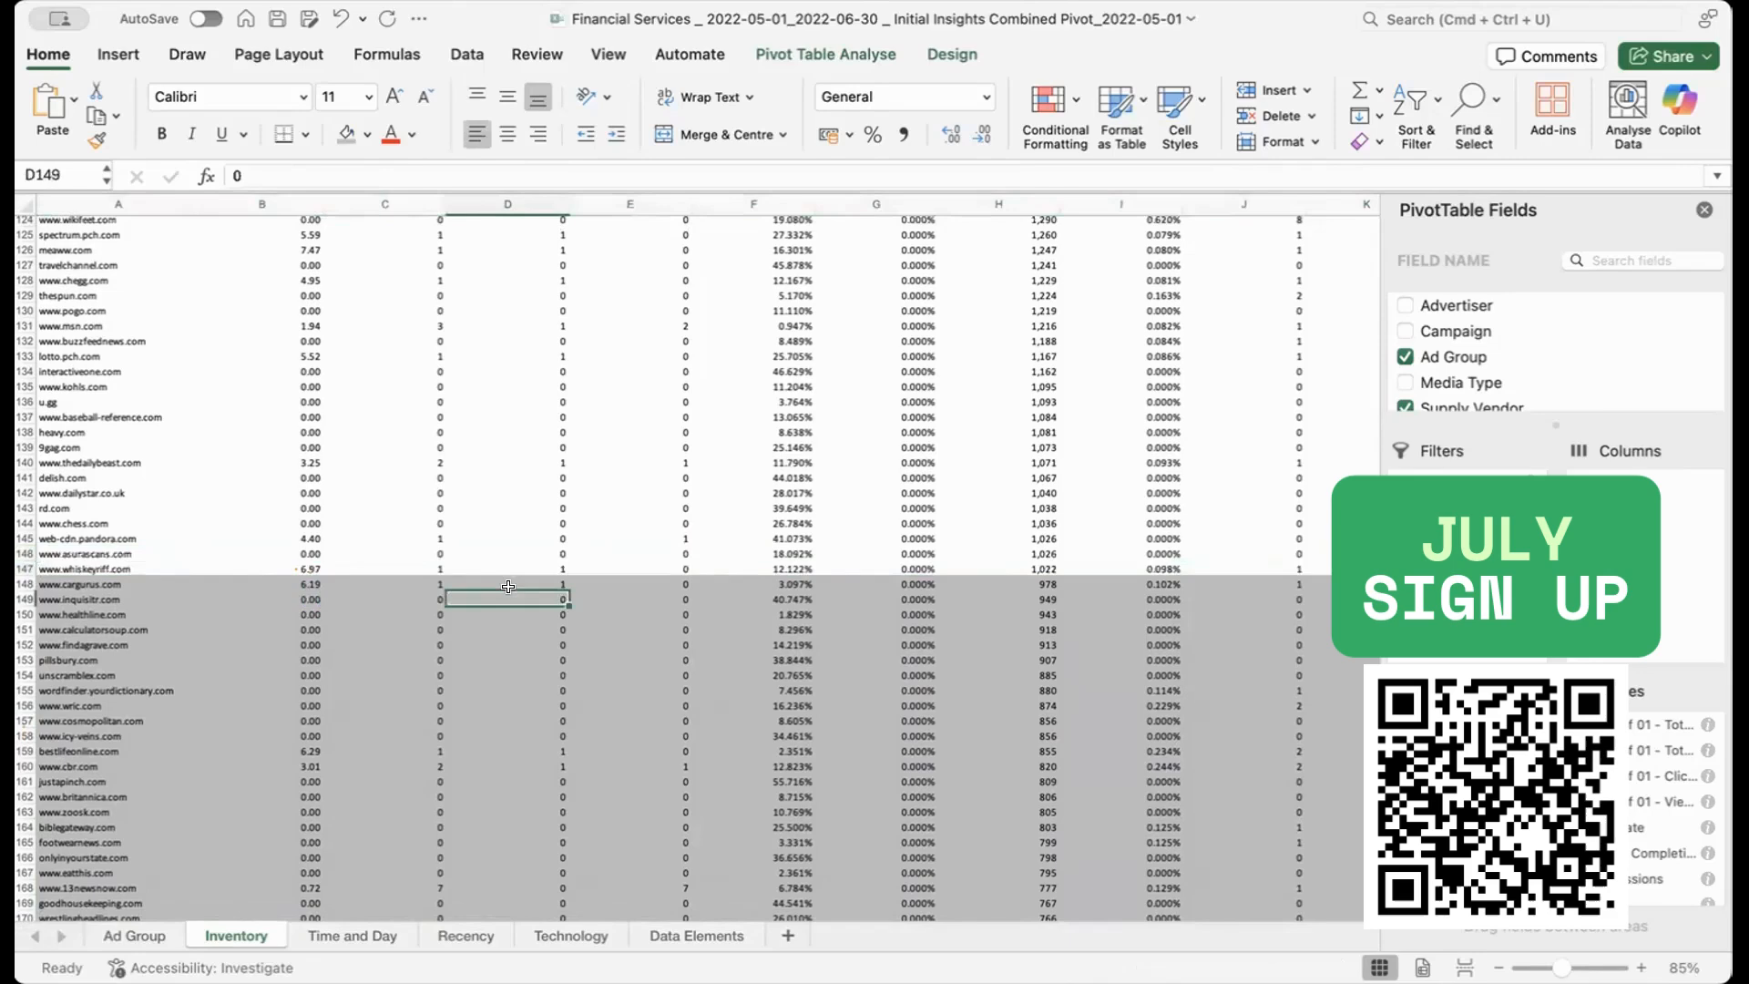
pyautogui.click(332, 563)
pyautogui.click(295, 564)
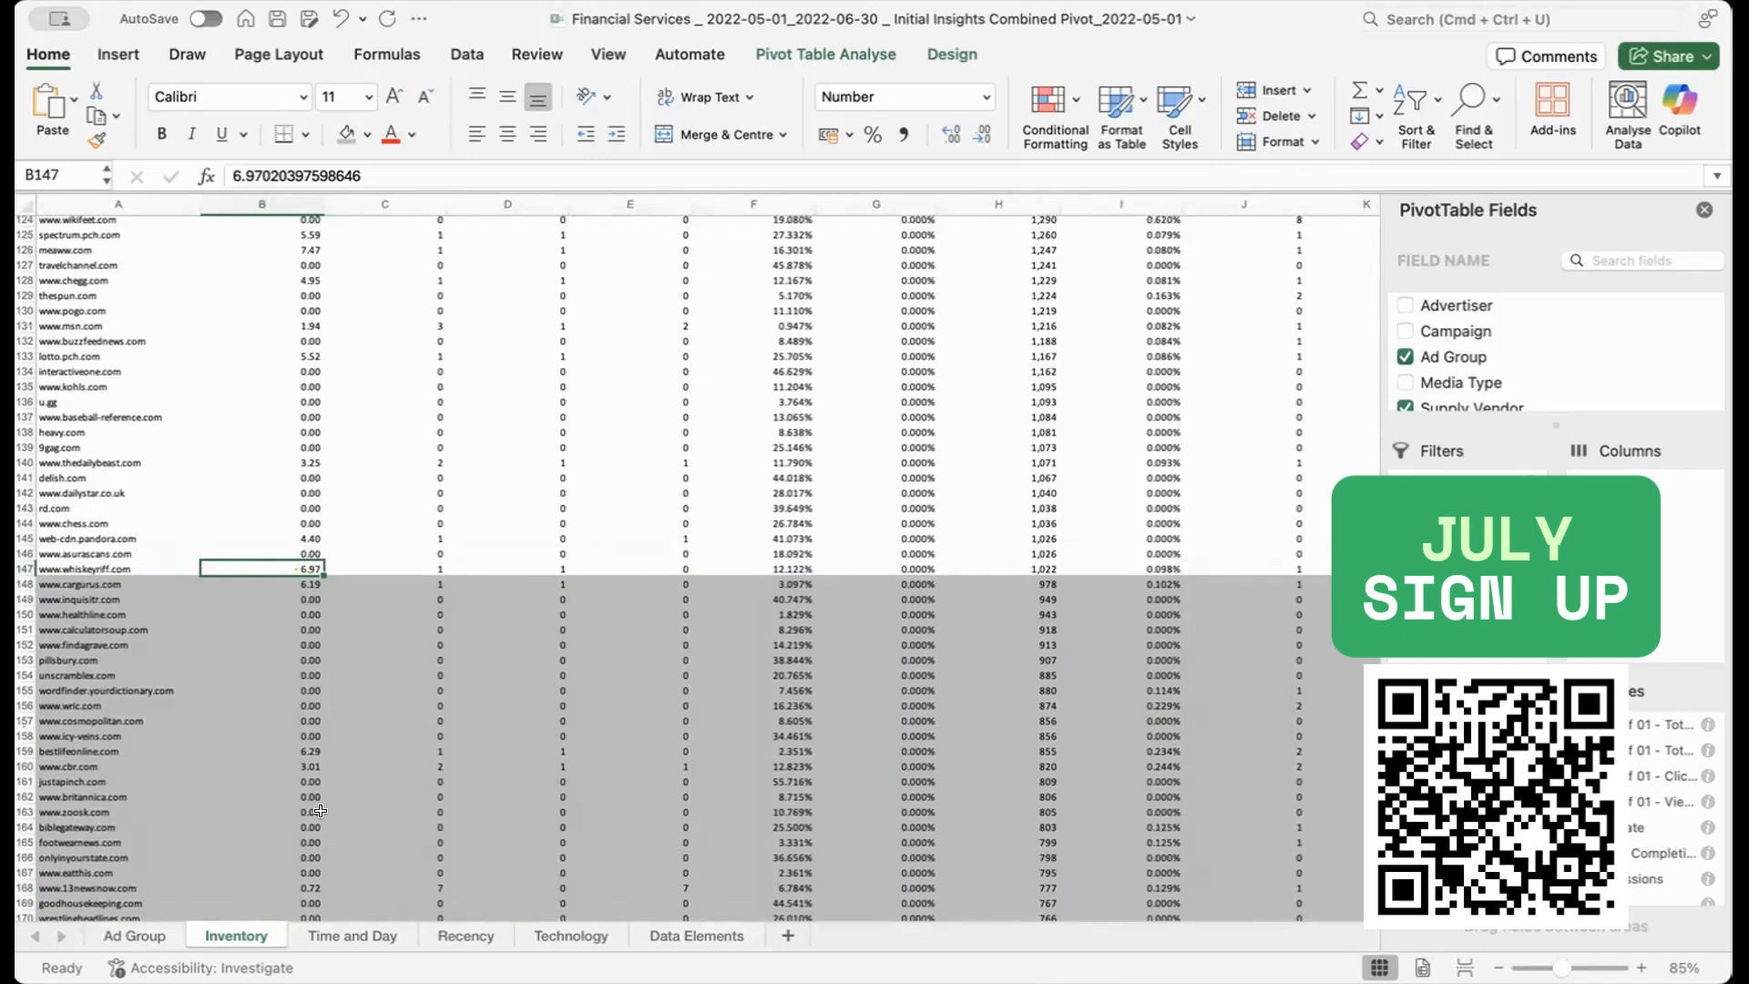
pyautogui.hotkey('ctrl', 'shift', 'Up')
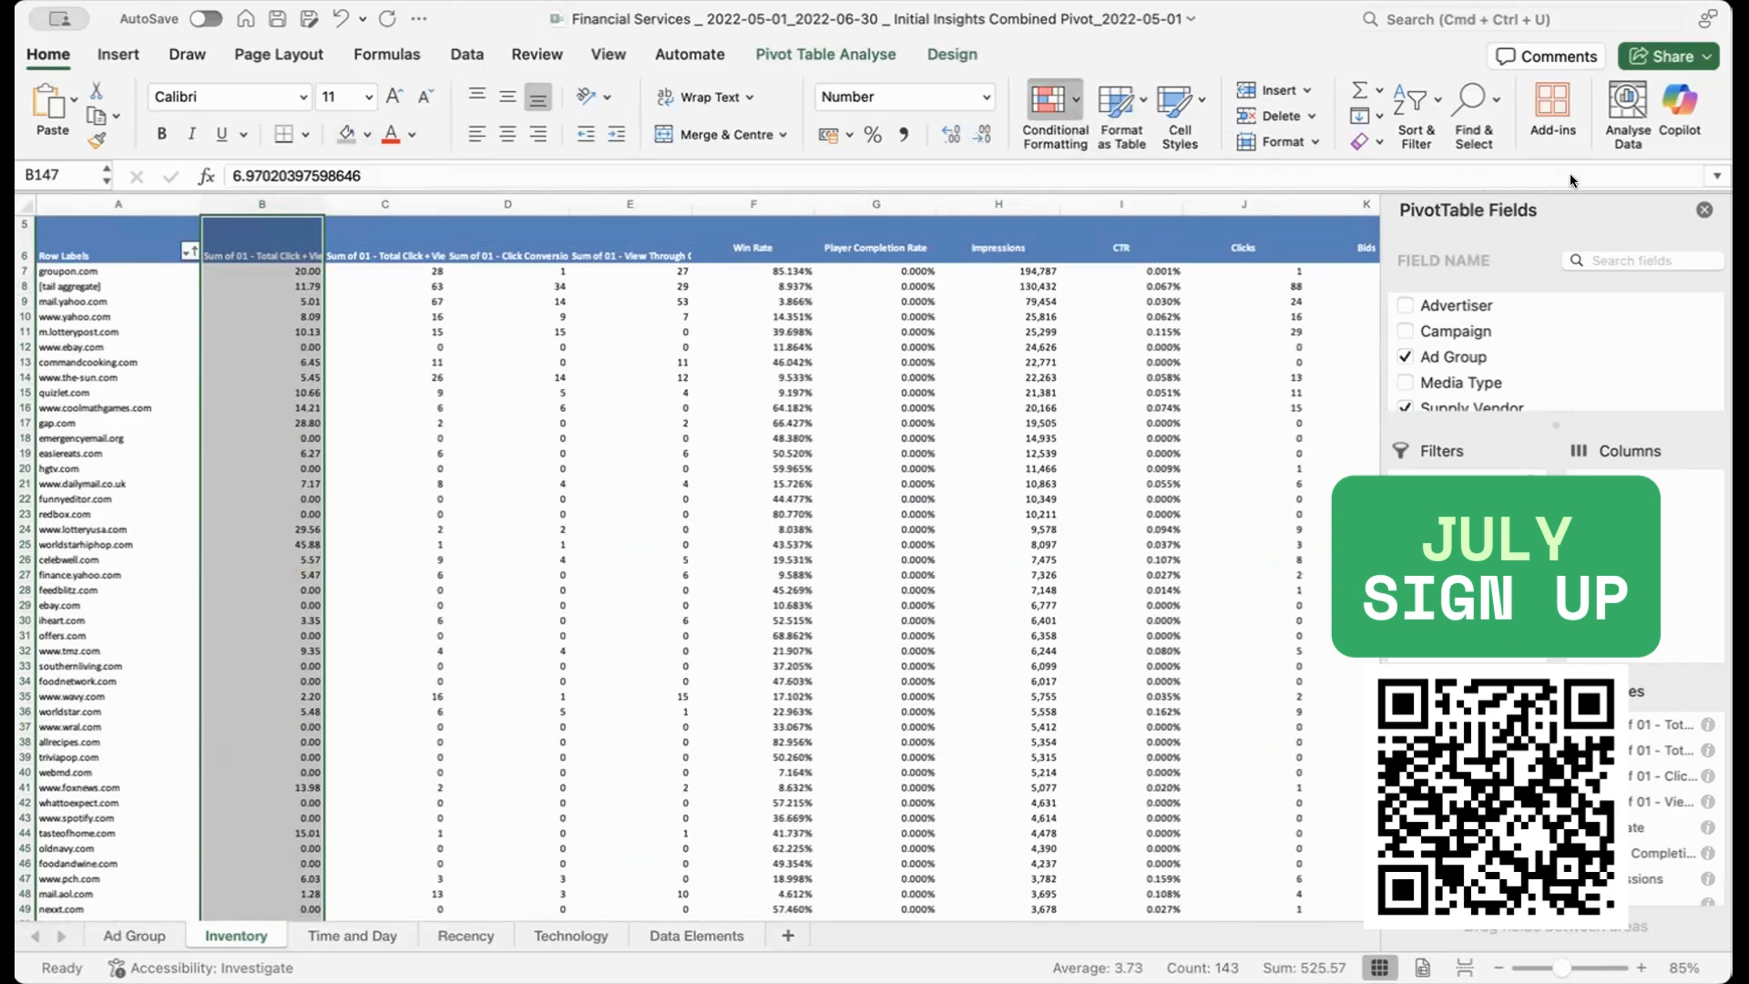
pyautogui.click(1350, 246)
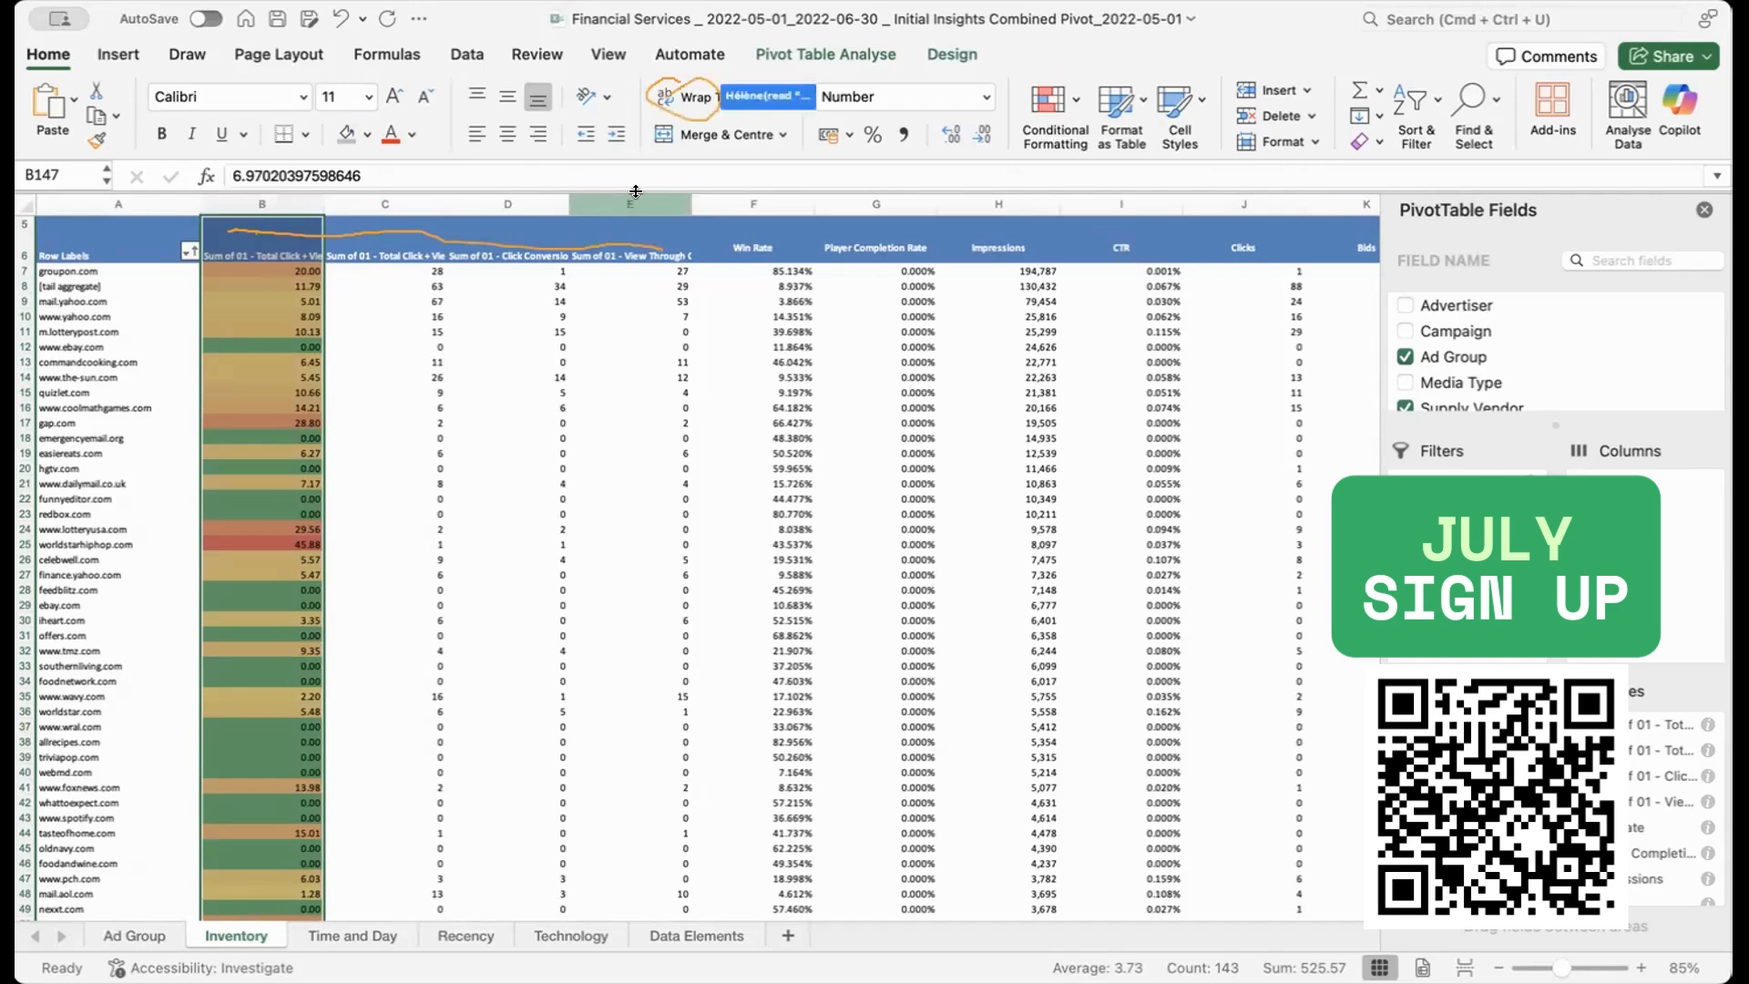
# Step: Wrap the text of the CPA, Total Click + View Conversions, Click Conversion and View Through Conversion headers in B6 to E6
pyautogui.moveTo(632, 205); pyautogui.dragTo(344, 207)
pyautogui.click(276, 205)
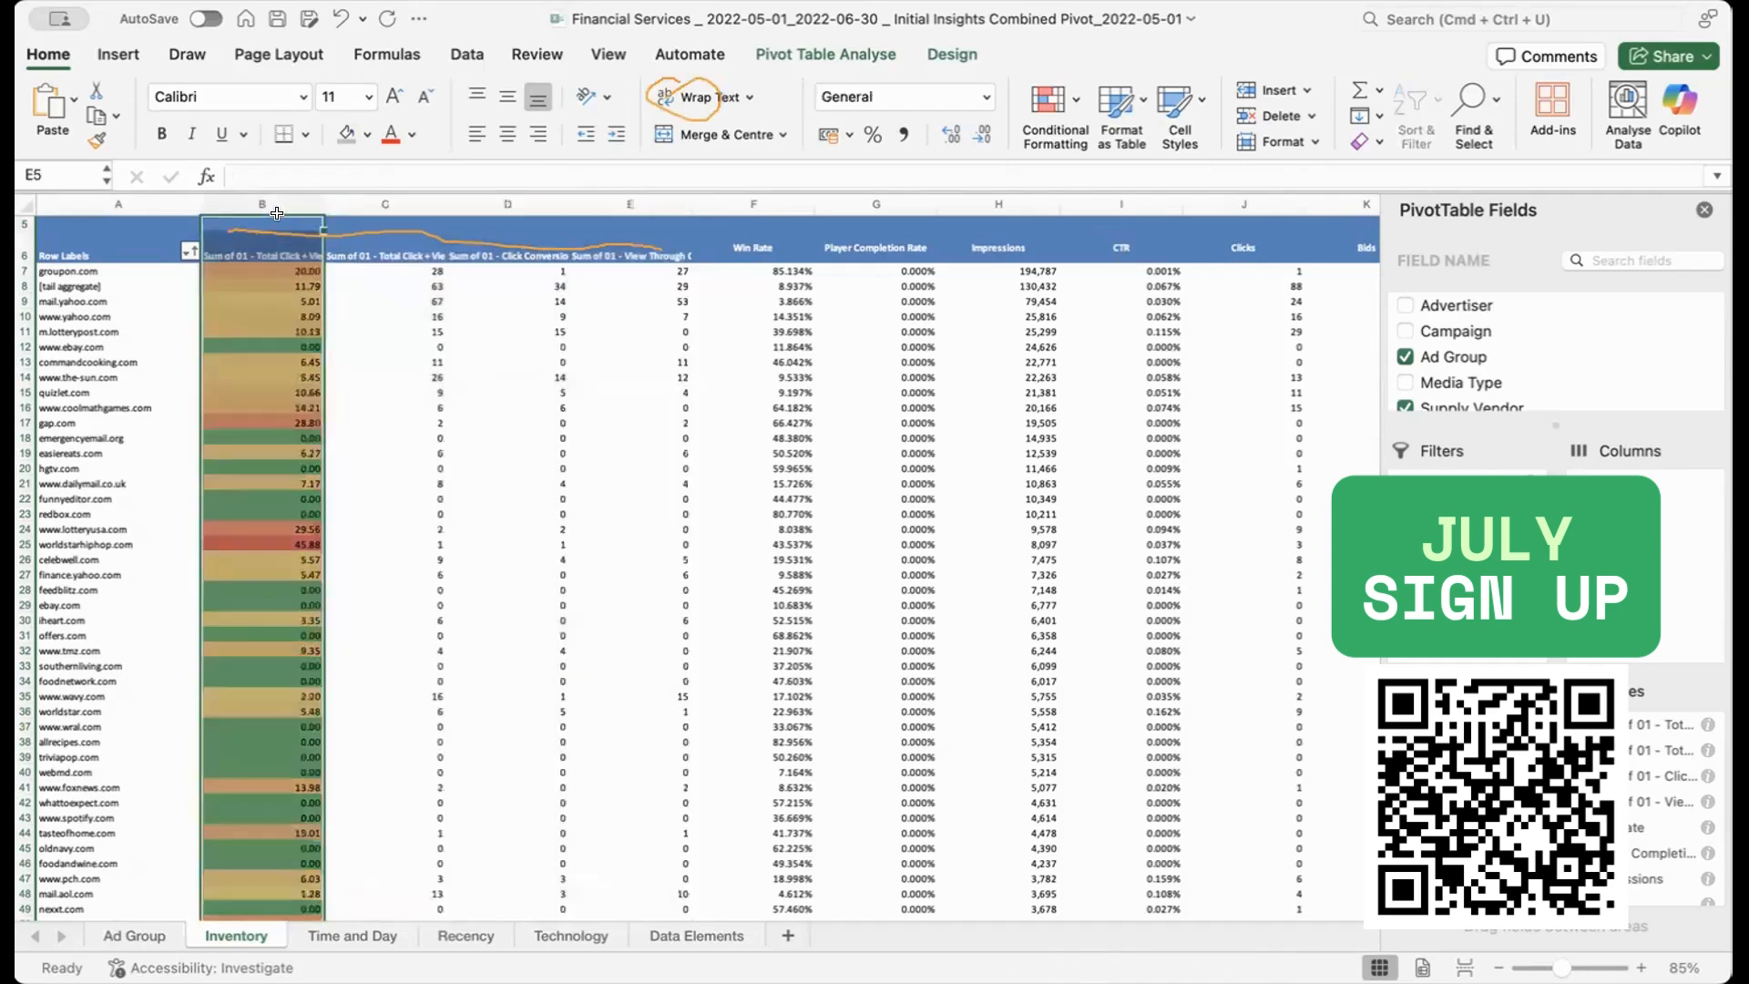
pyautogui.click(276, 219)
pyautogui.click(278, 250)
pyautogui.click(715, 96)
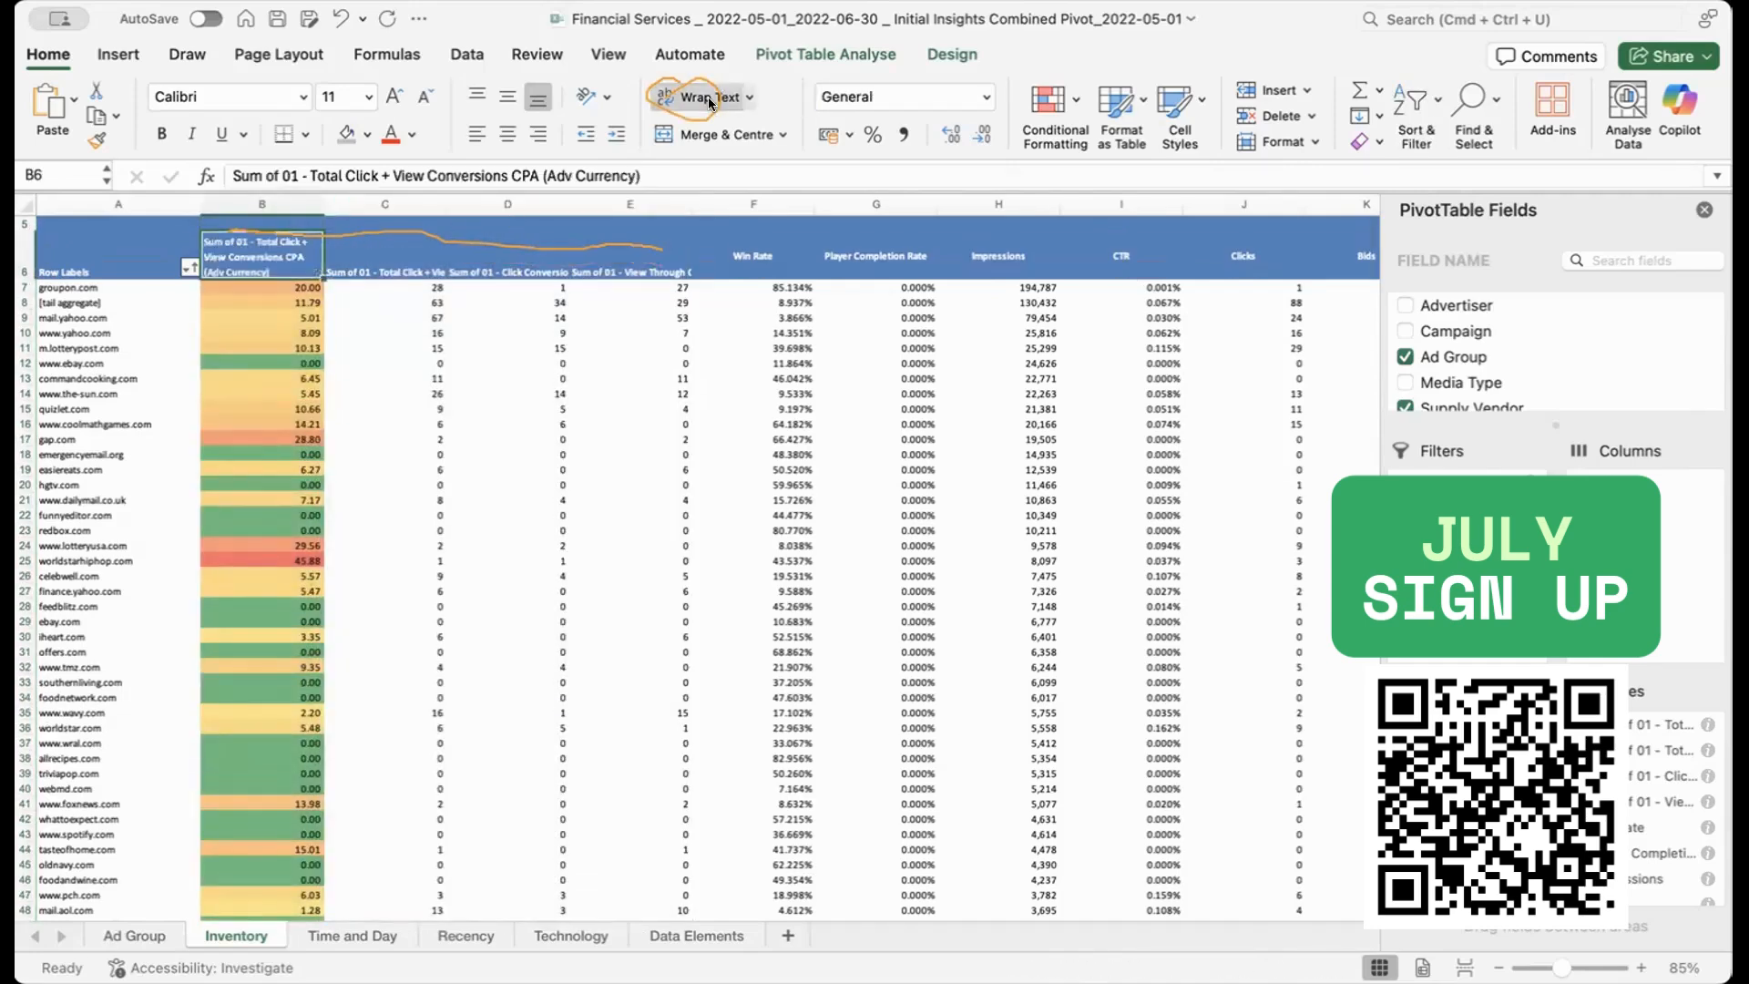
pyautogui.click(384, 256)
pyautogui.click(715, 96)
pyautogui.click(508, 227)
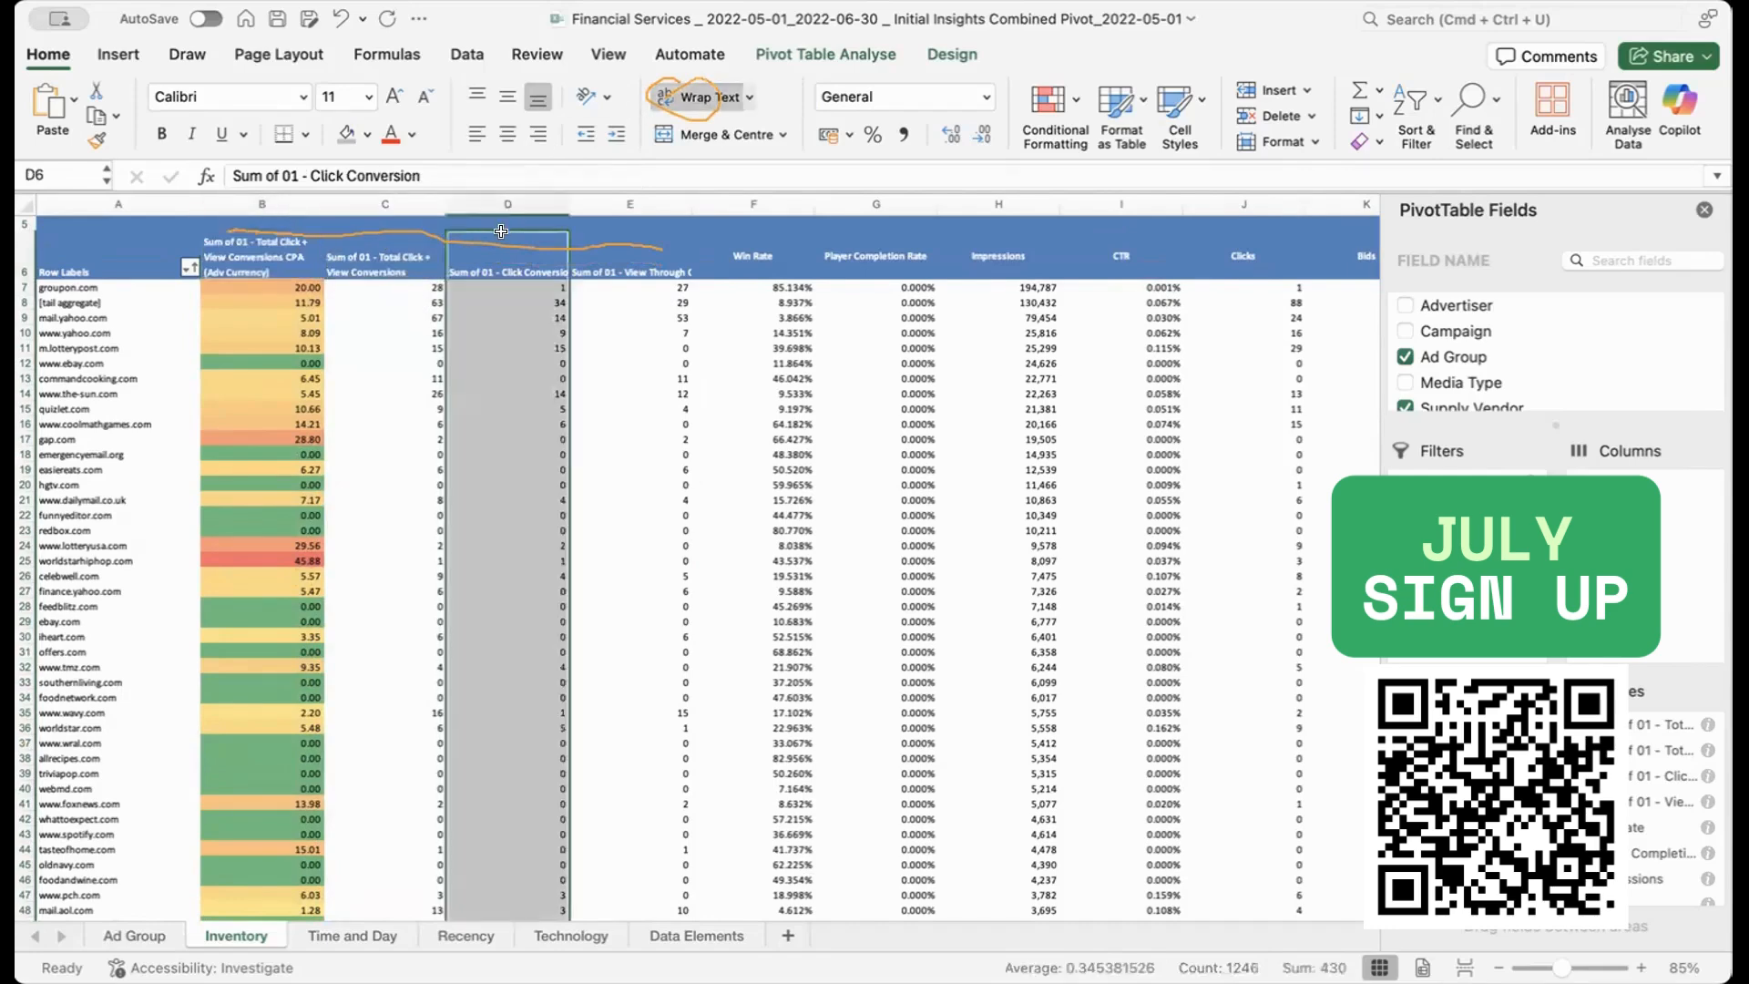
pyautogui.click(704, 96)
pyautogui.click(631, 228)
pyautogui.click(704, 97)
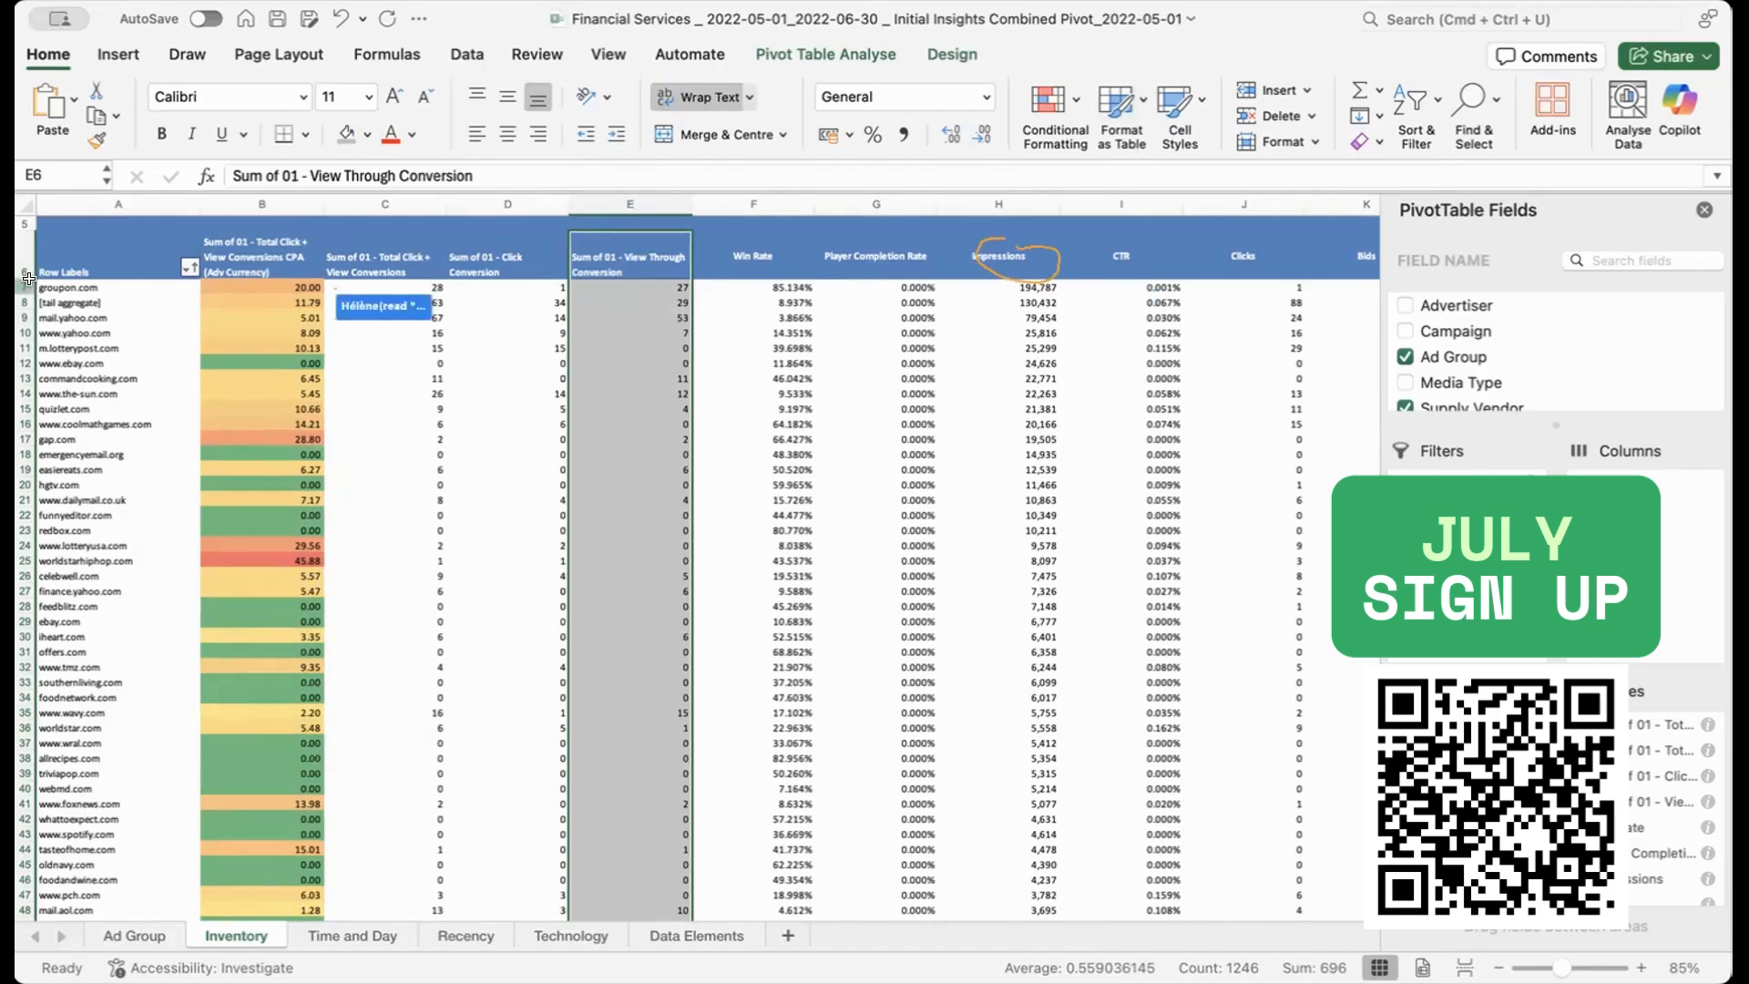
# Step: Fill the groupon.com and [tail aggregate] rows with light red to flag their high CPA
pyautogui.click(28, 284)
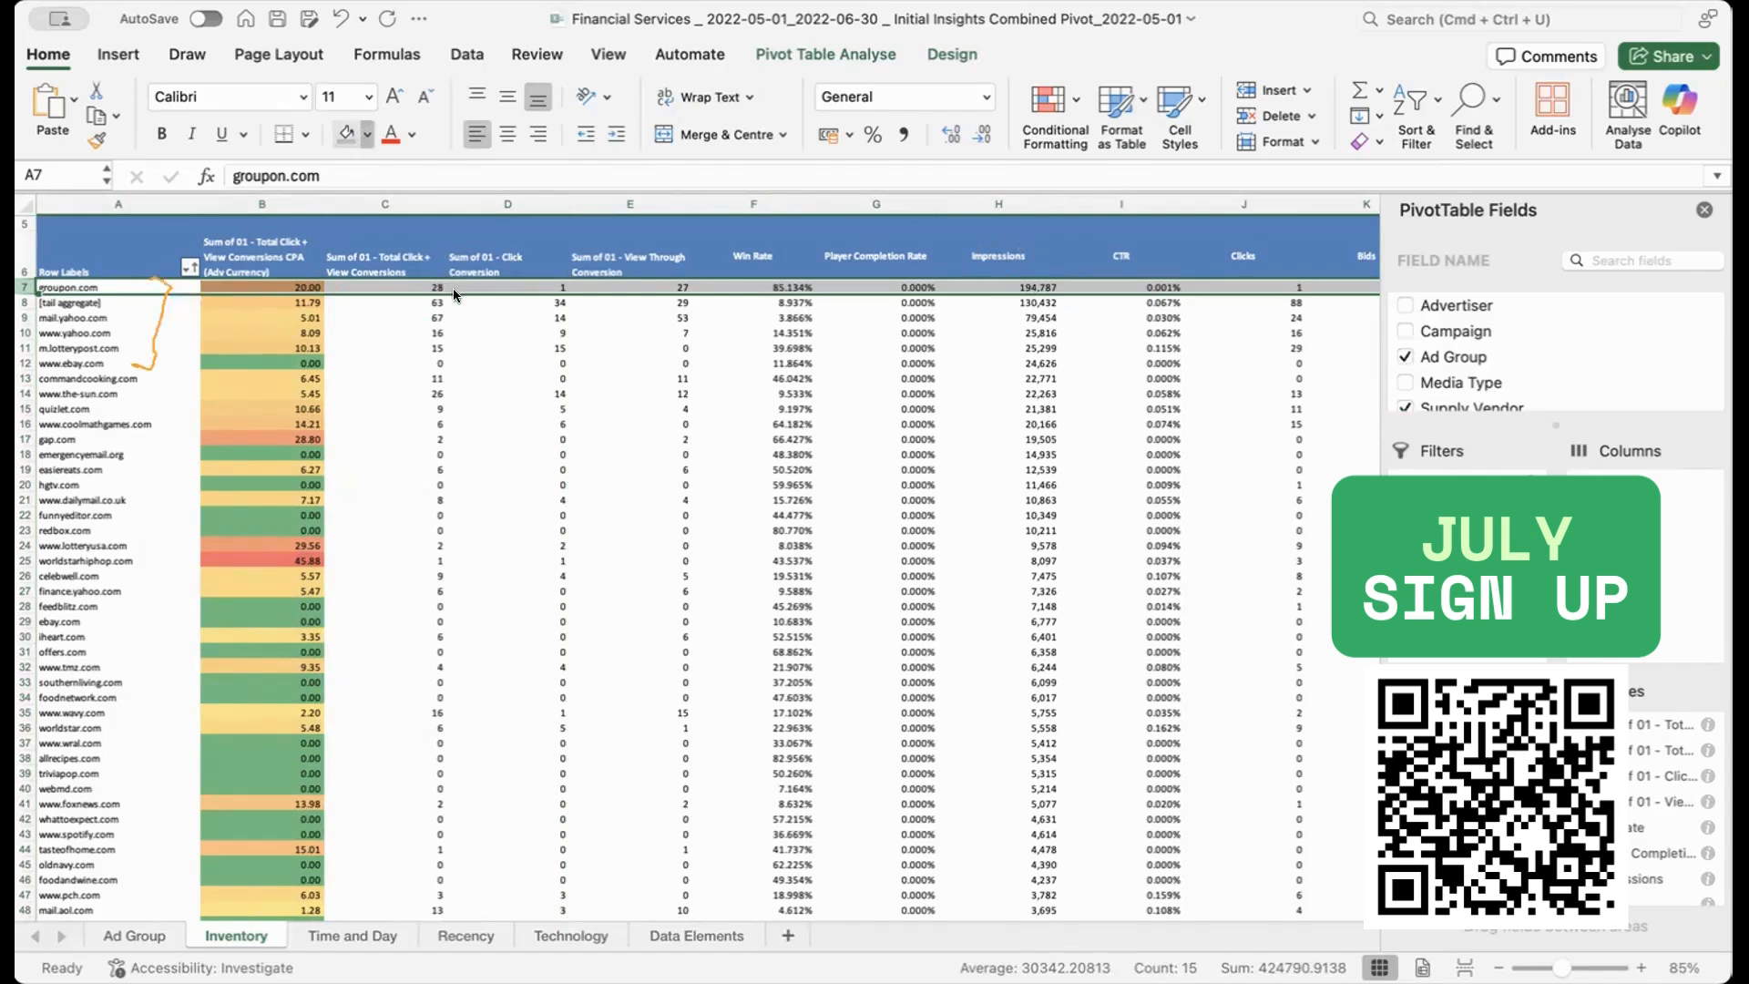
pyautogui.click(483, 393)
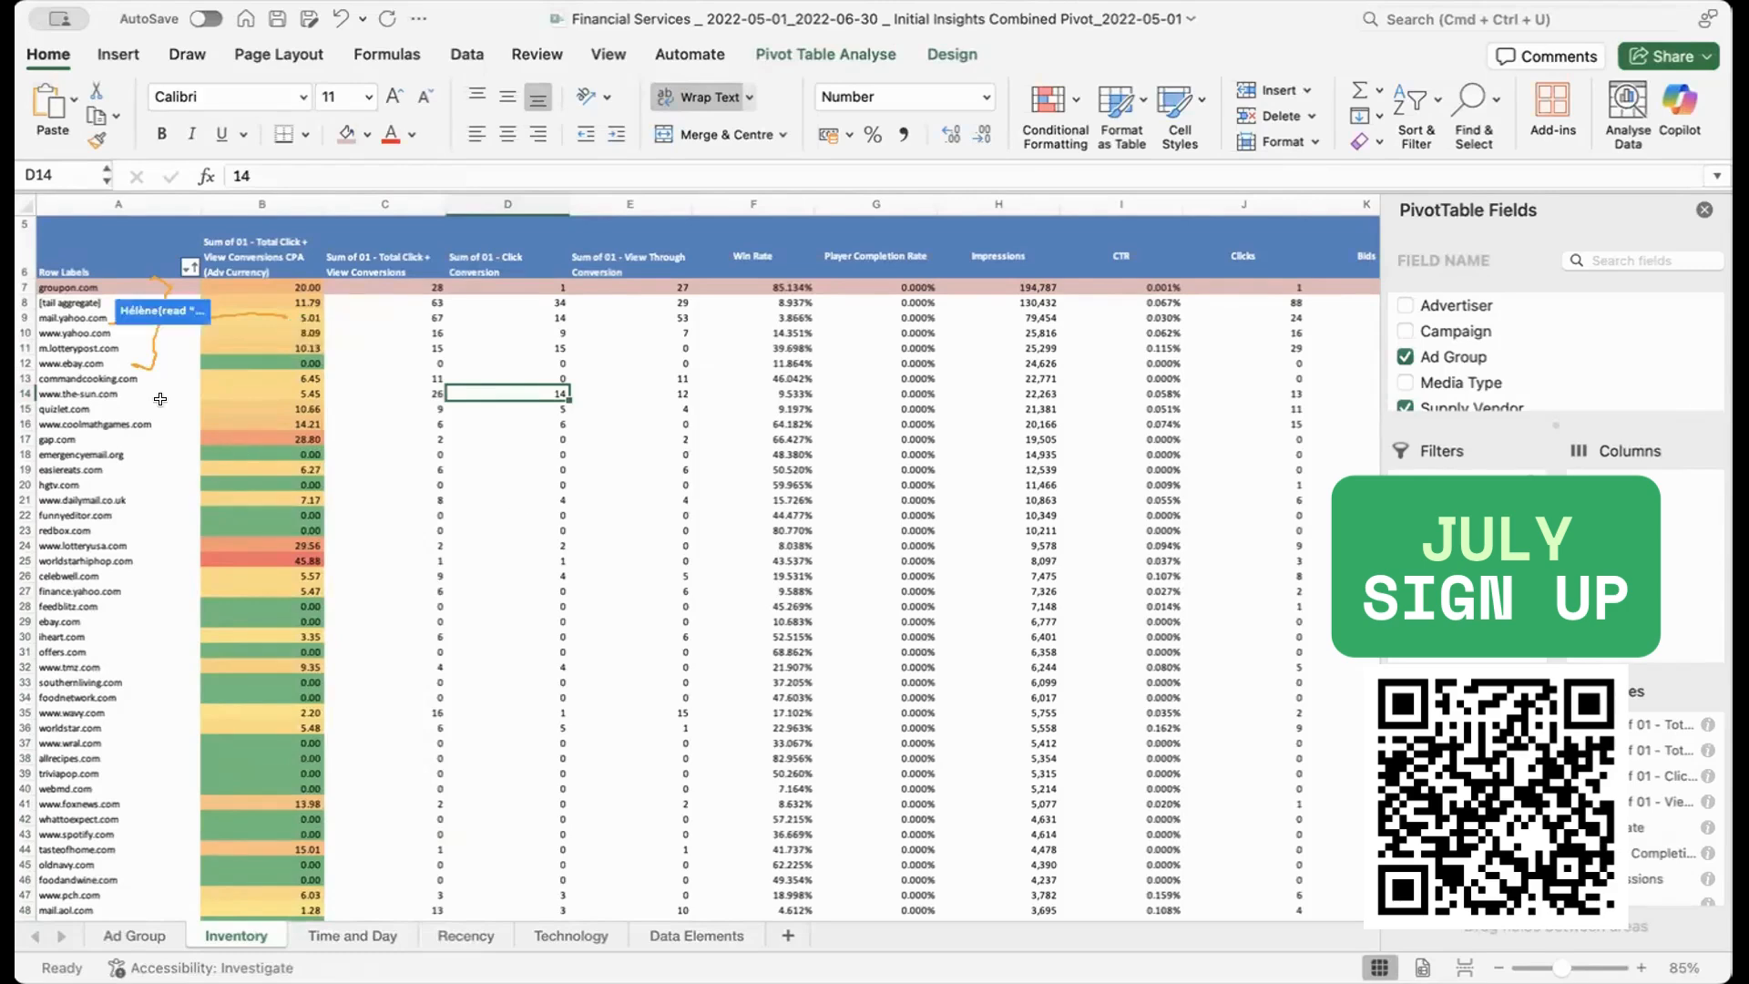
pyautogui.click(25, 301)
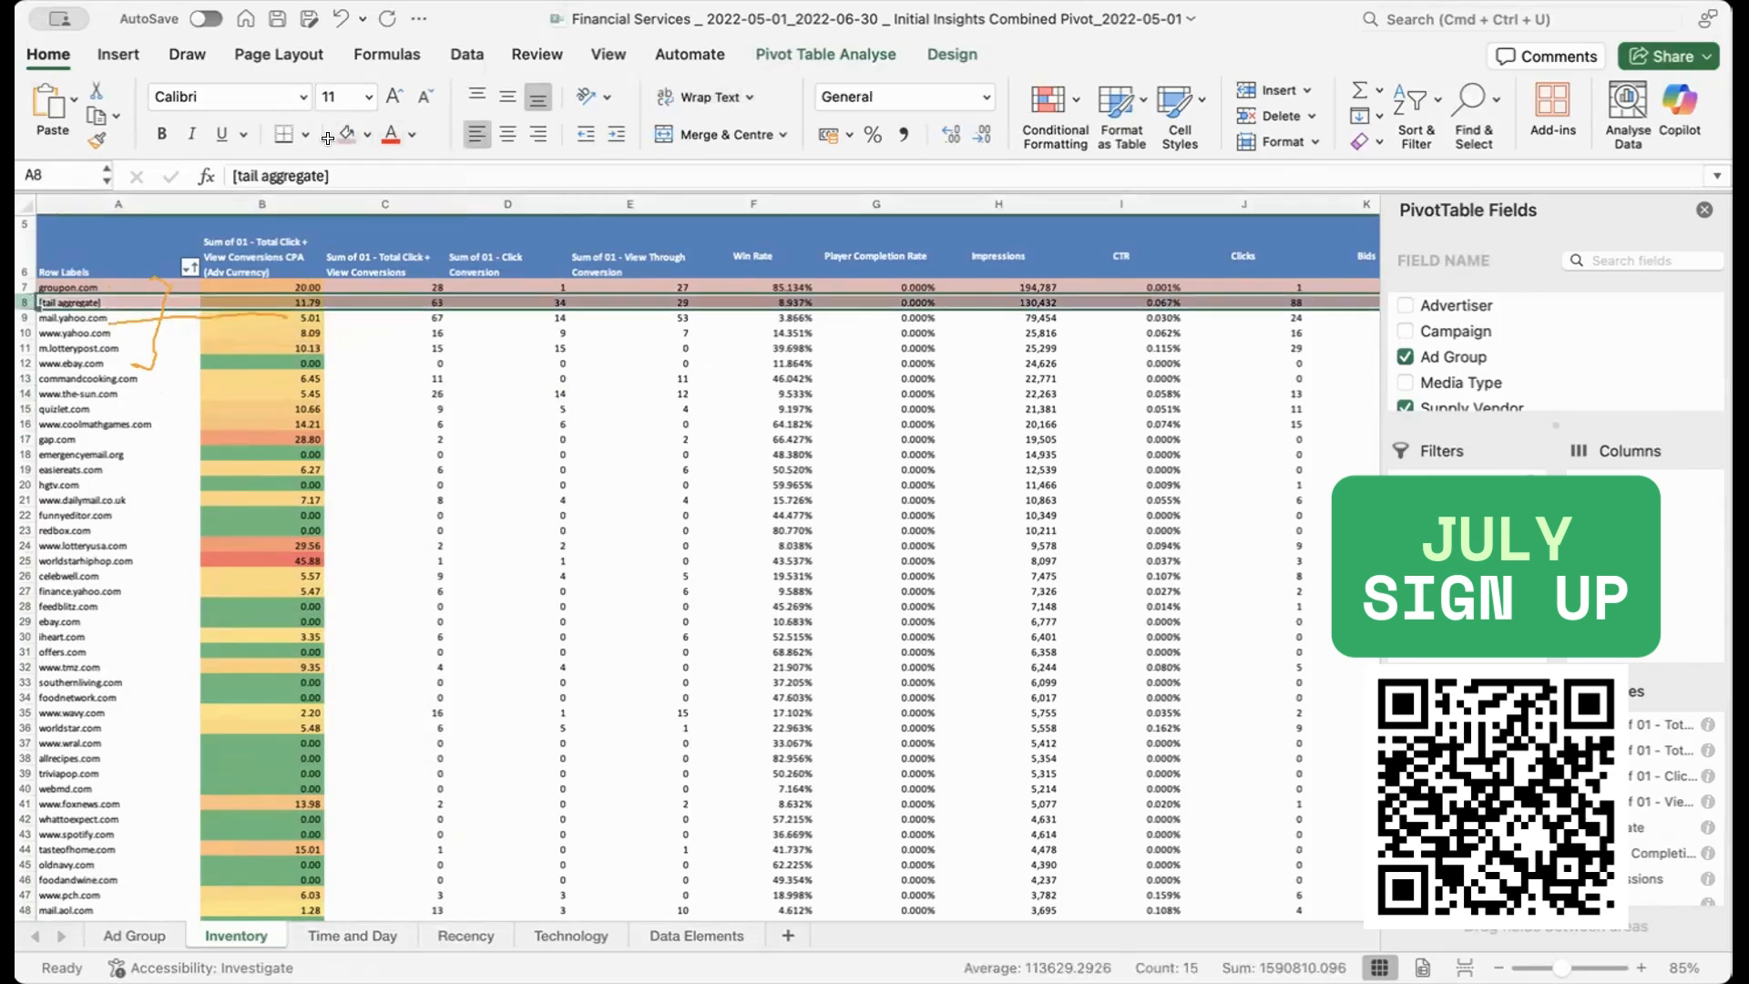
pyautogui.click(25, 347)
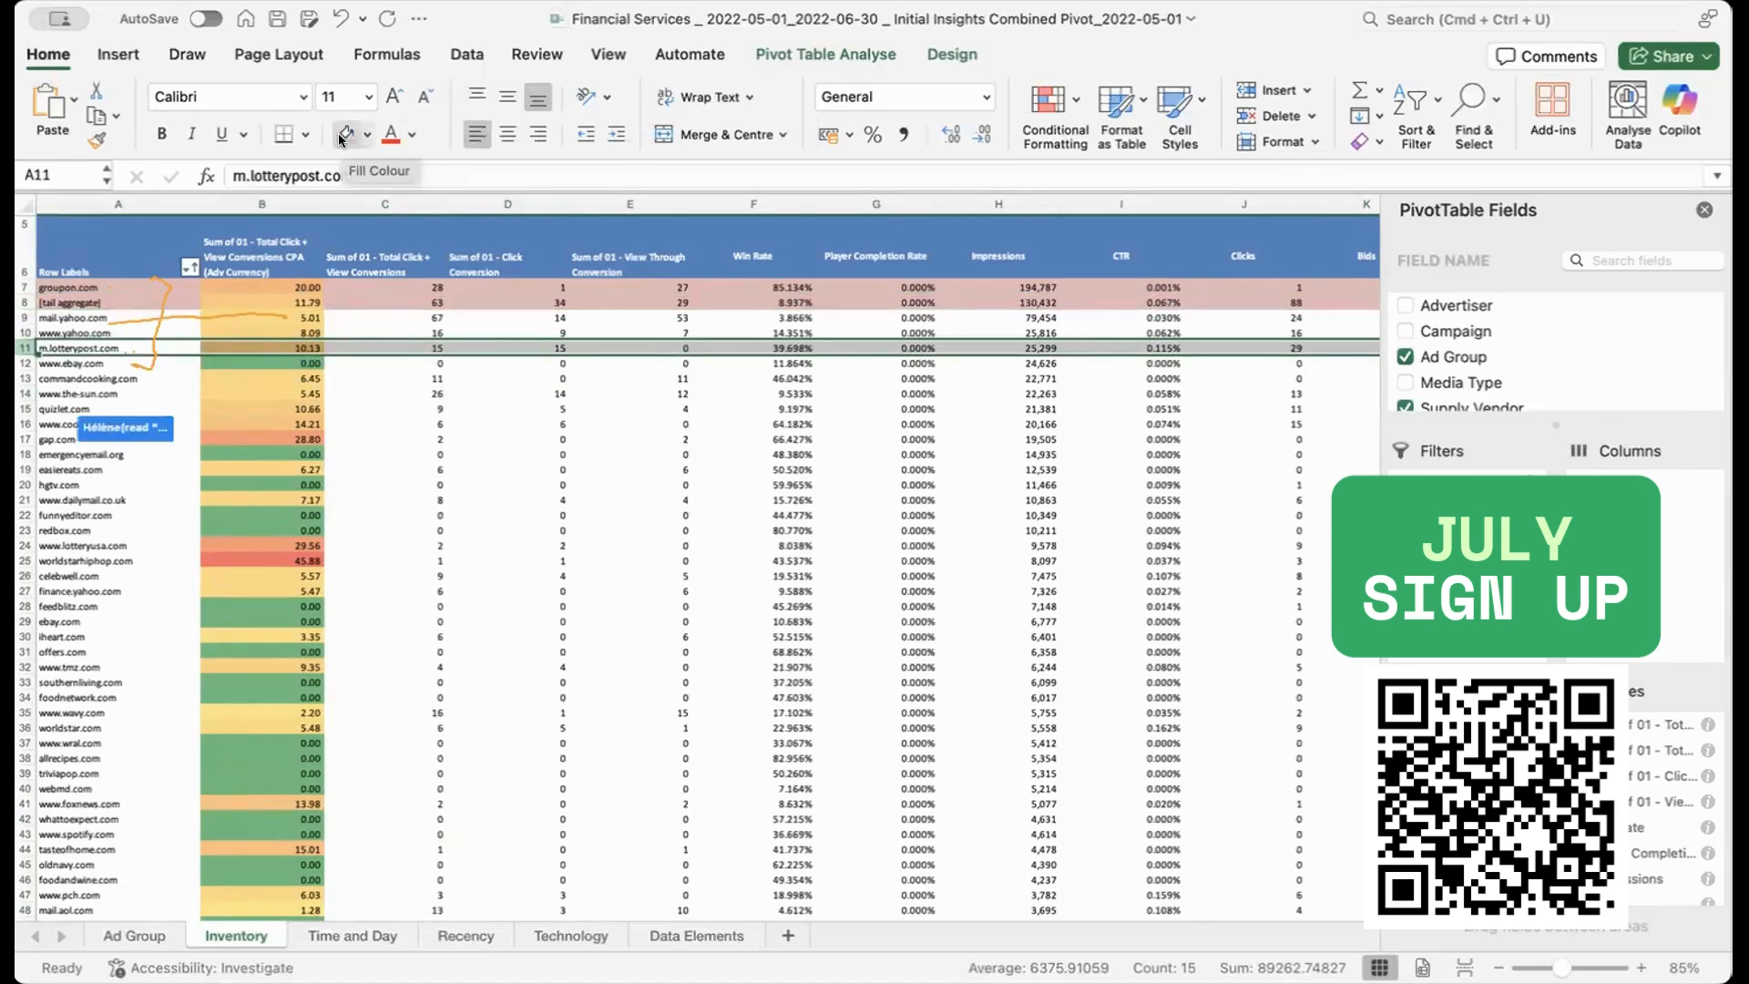
pyautogui.click(28, 408)
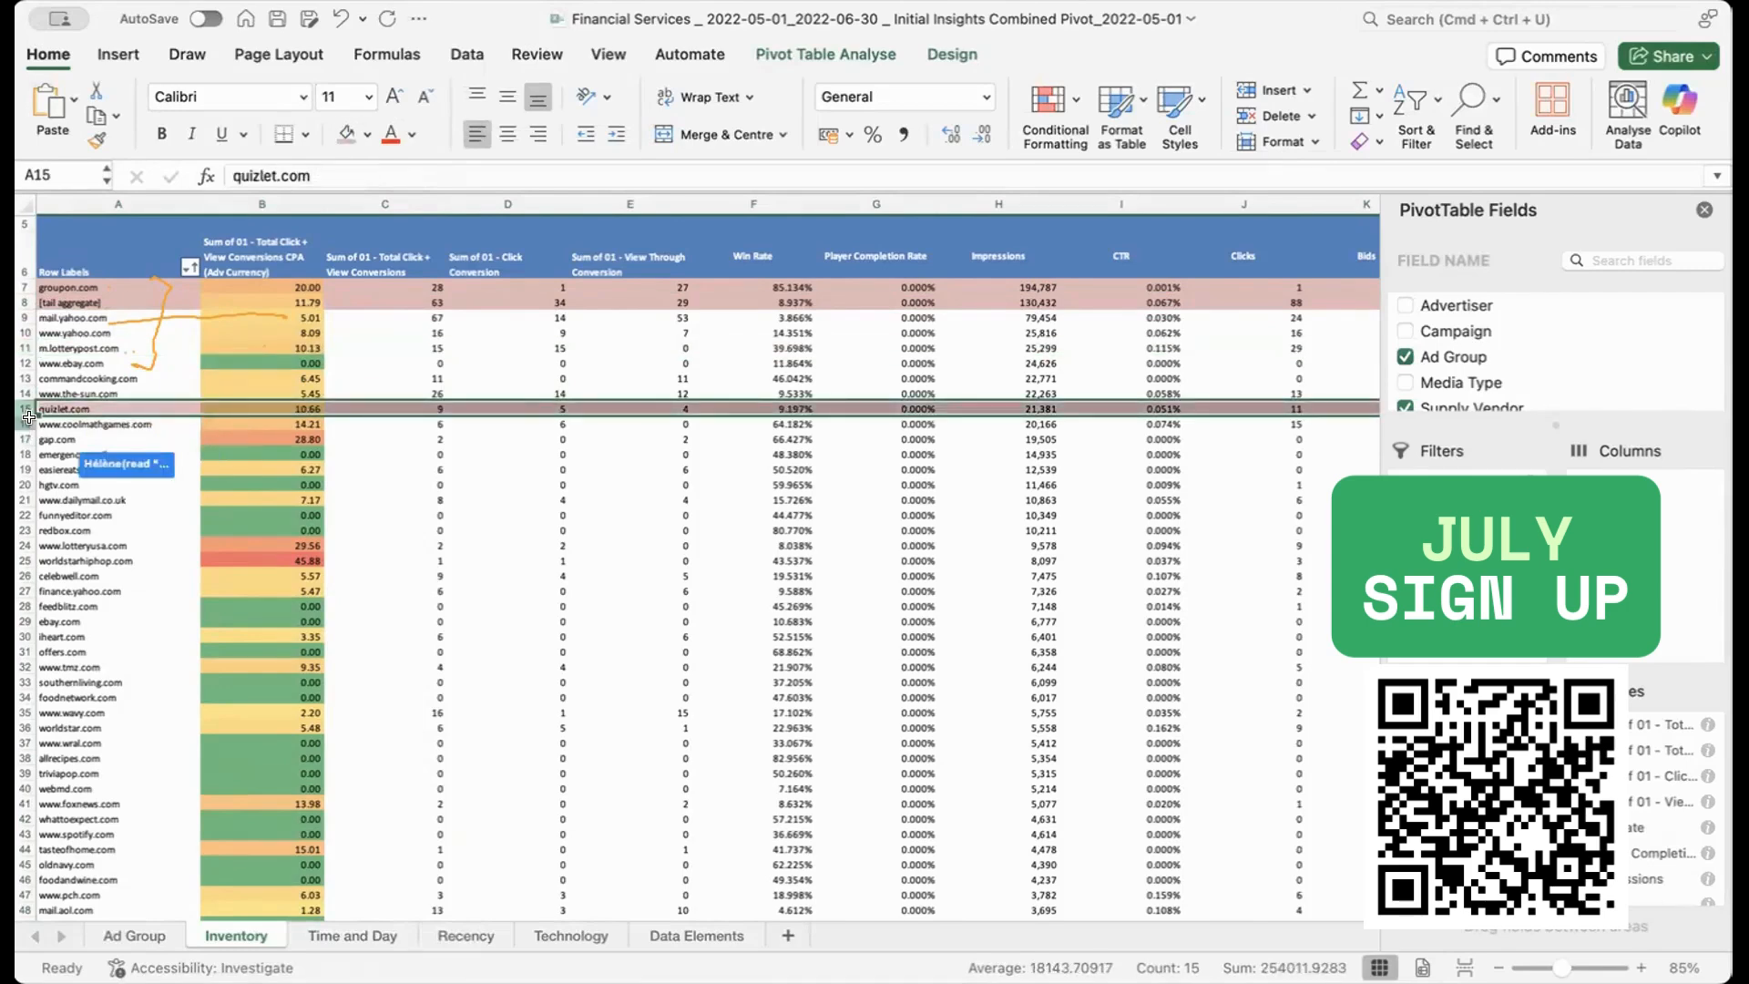
pyautogui.click(25, 425)
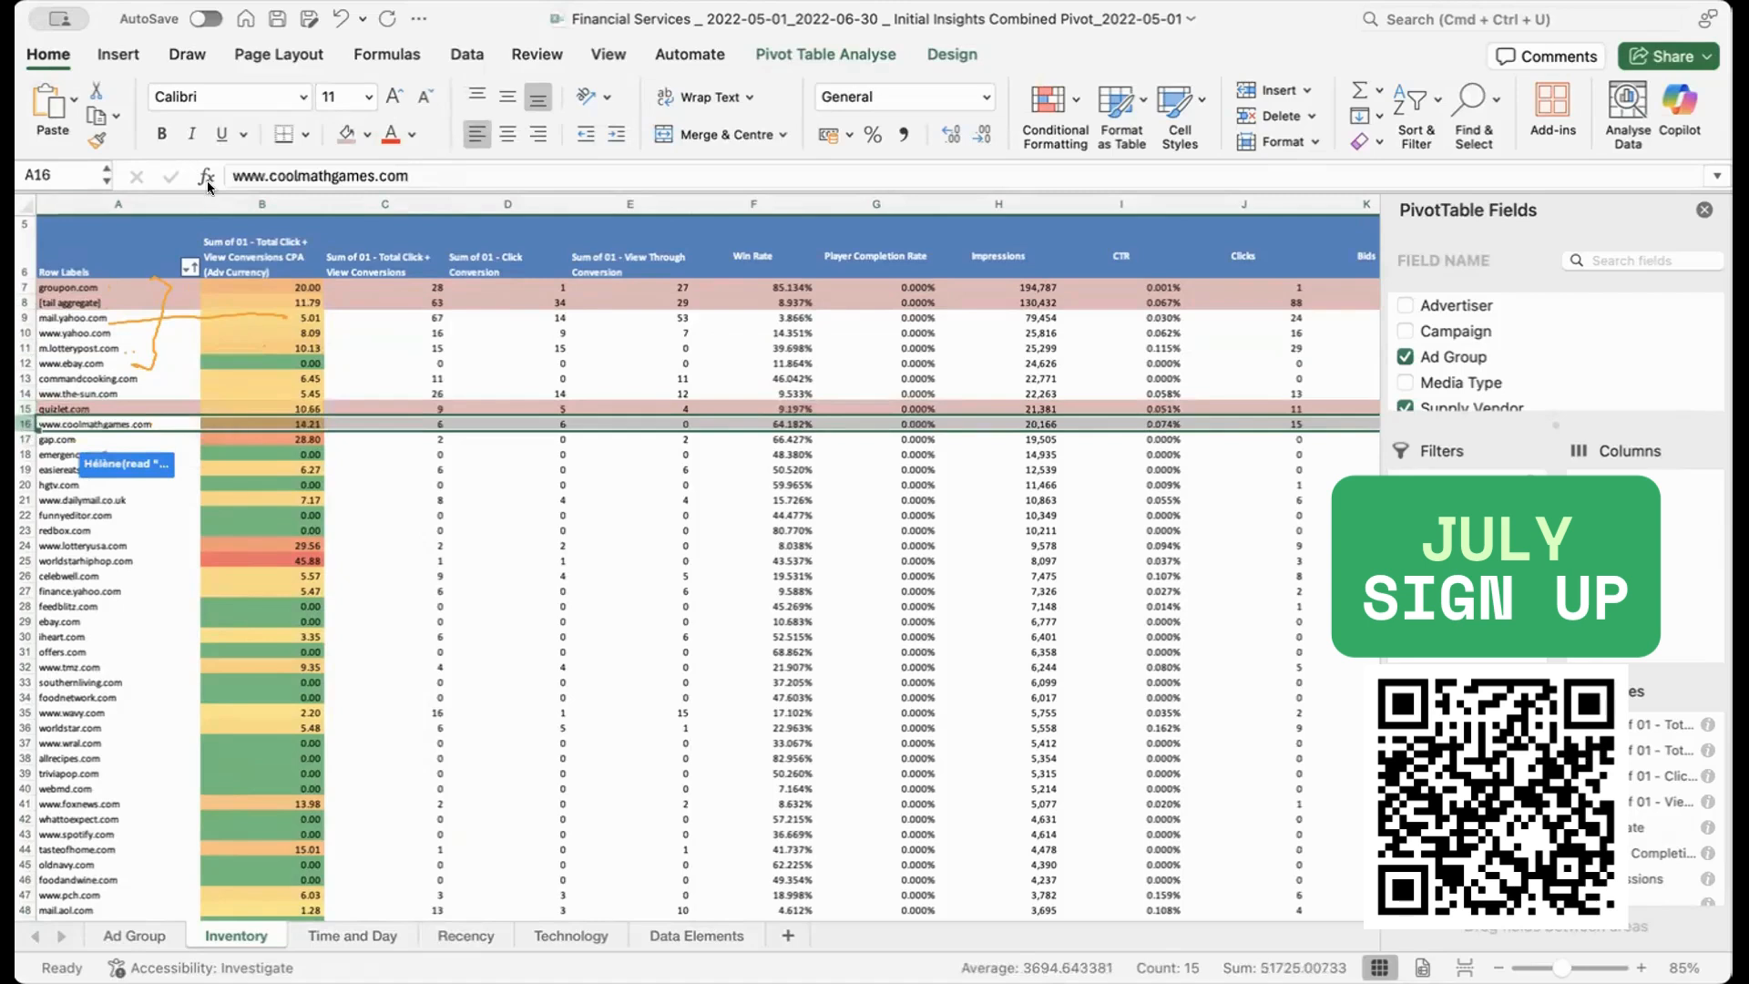
pyautogui.click(26, 445)
pyautogui.click(25, 439)
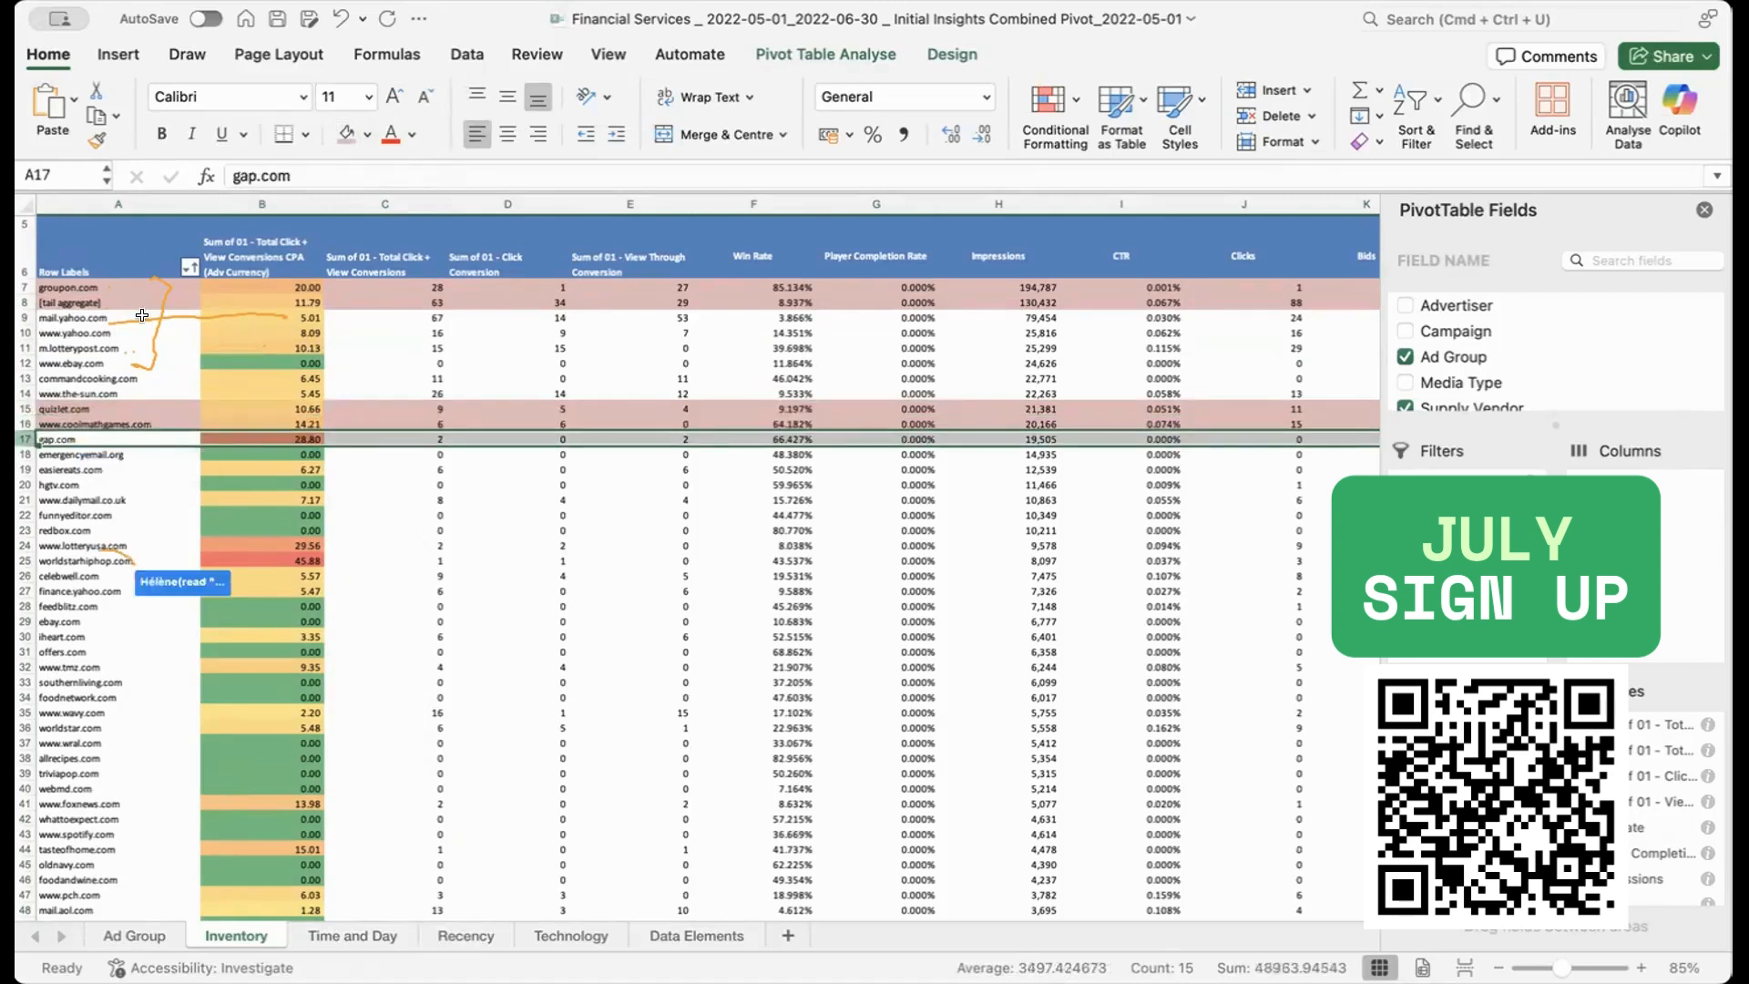
pyautogui.click(123, 558)
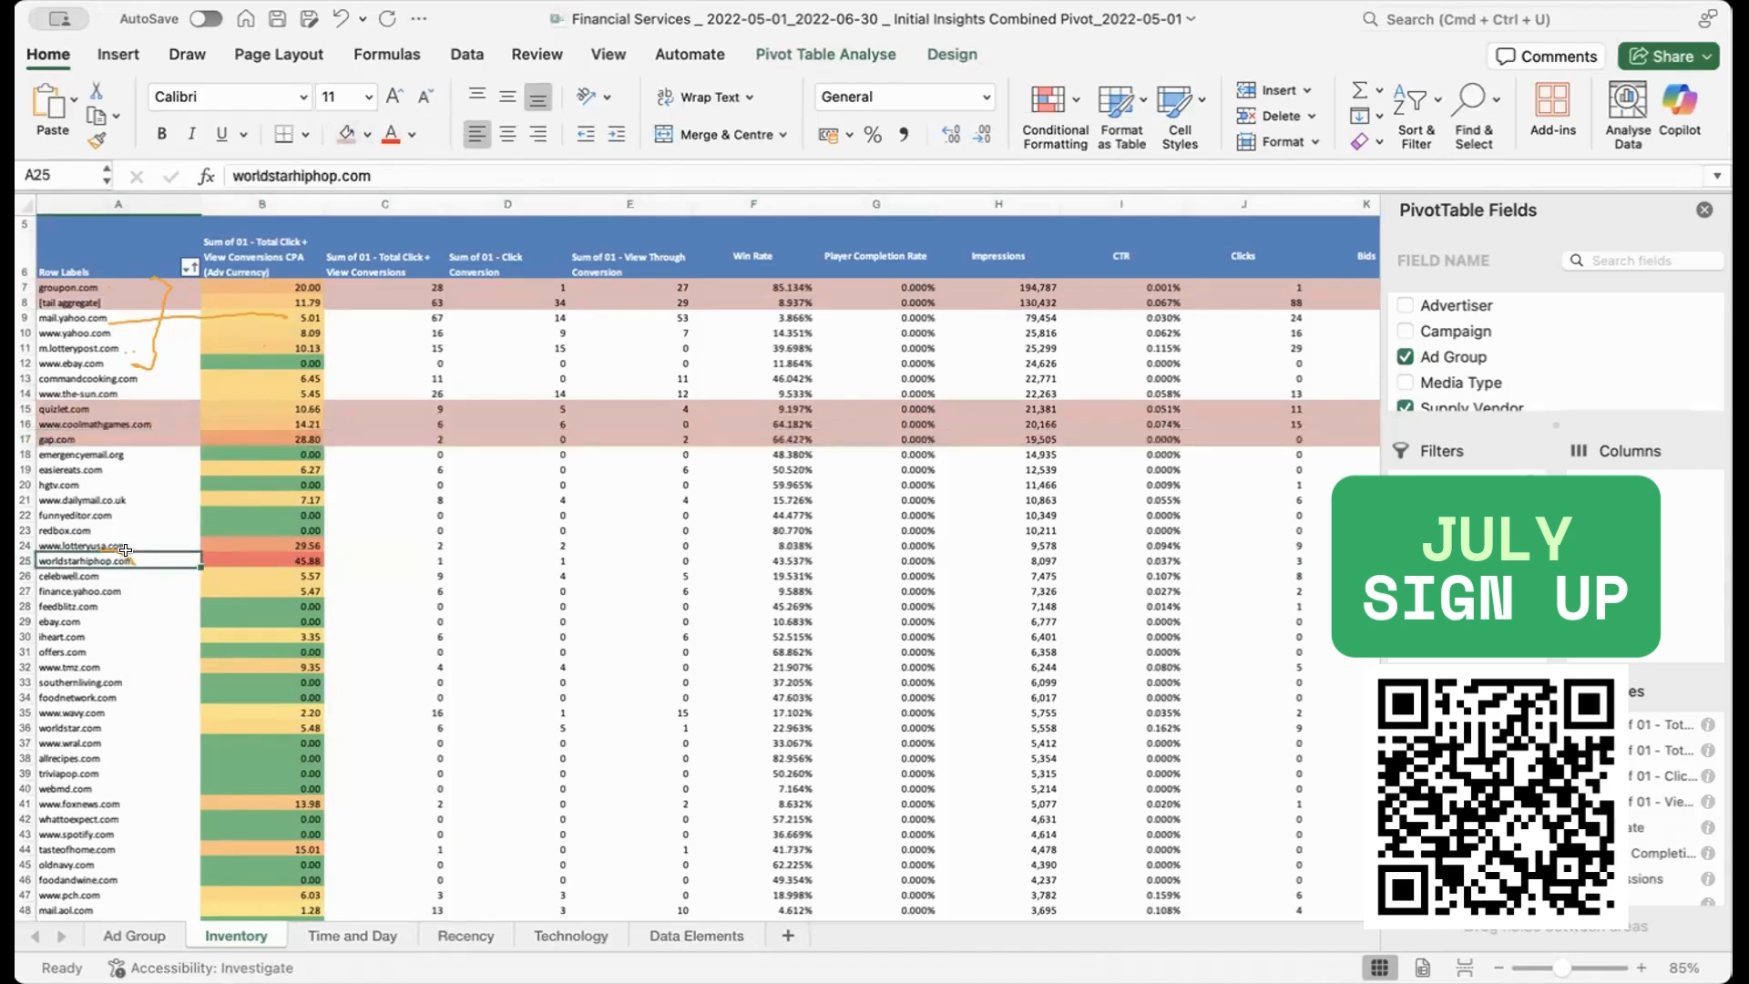
pyautogui.click(25, 560)
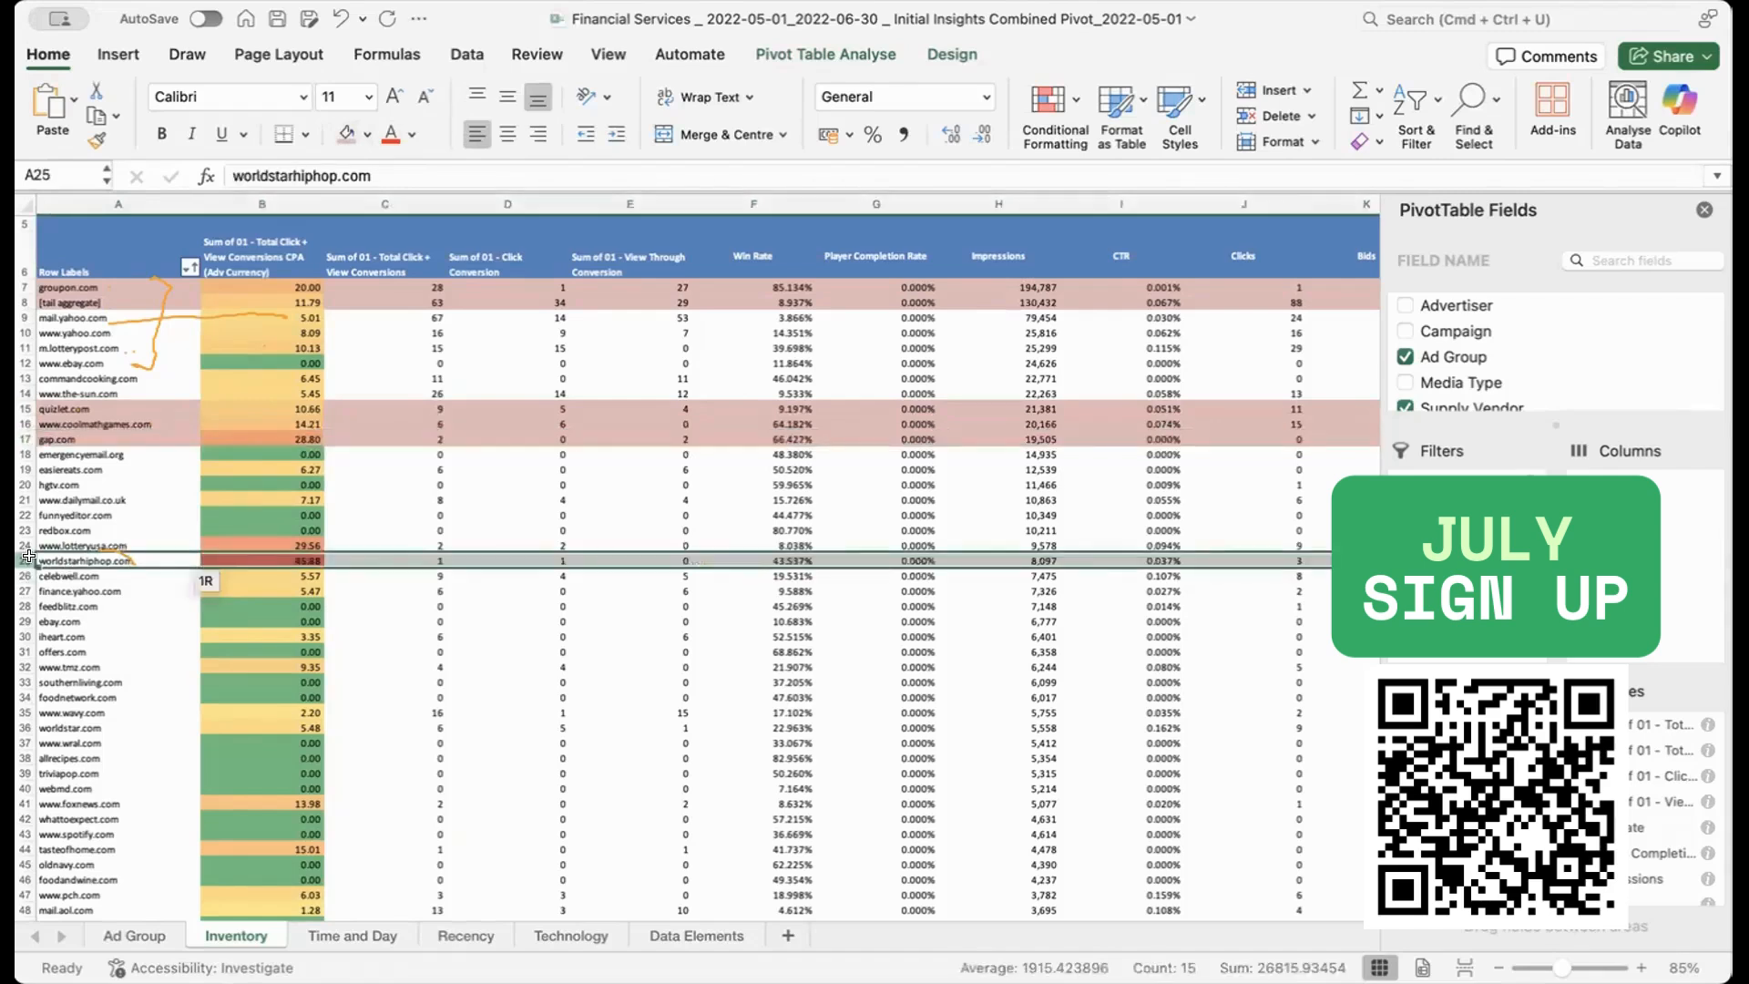
pyautogui.click(346, 134)
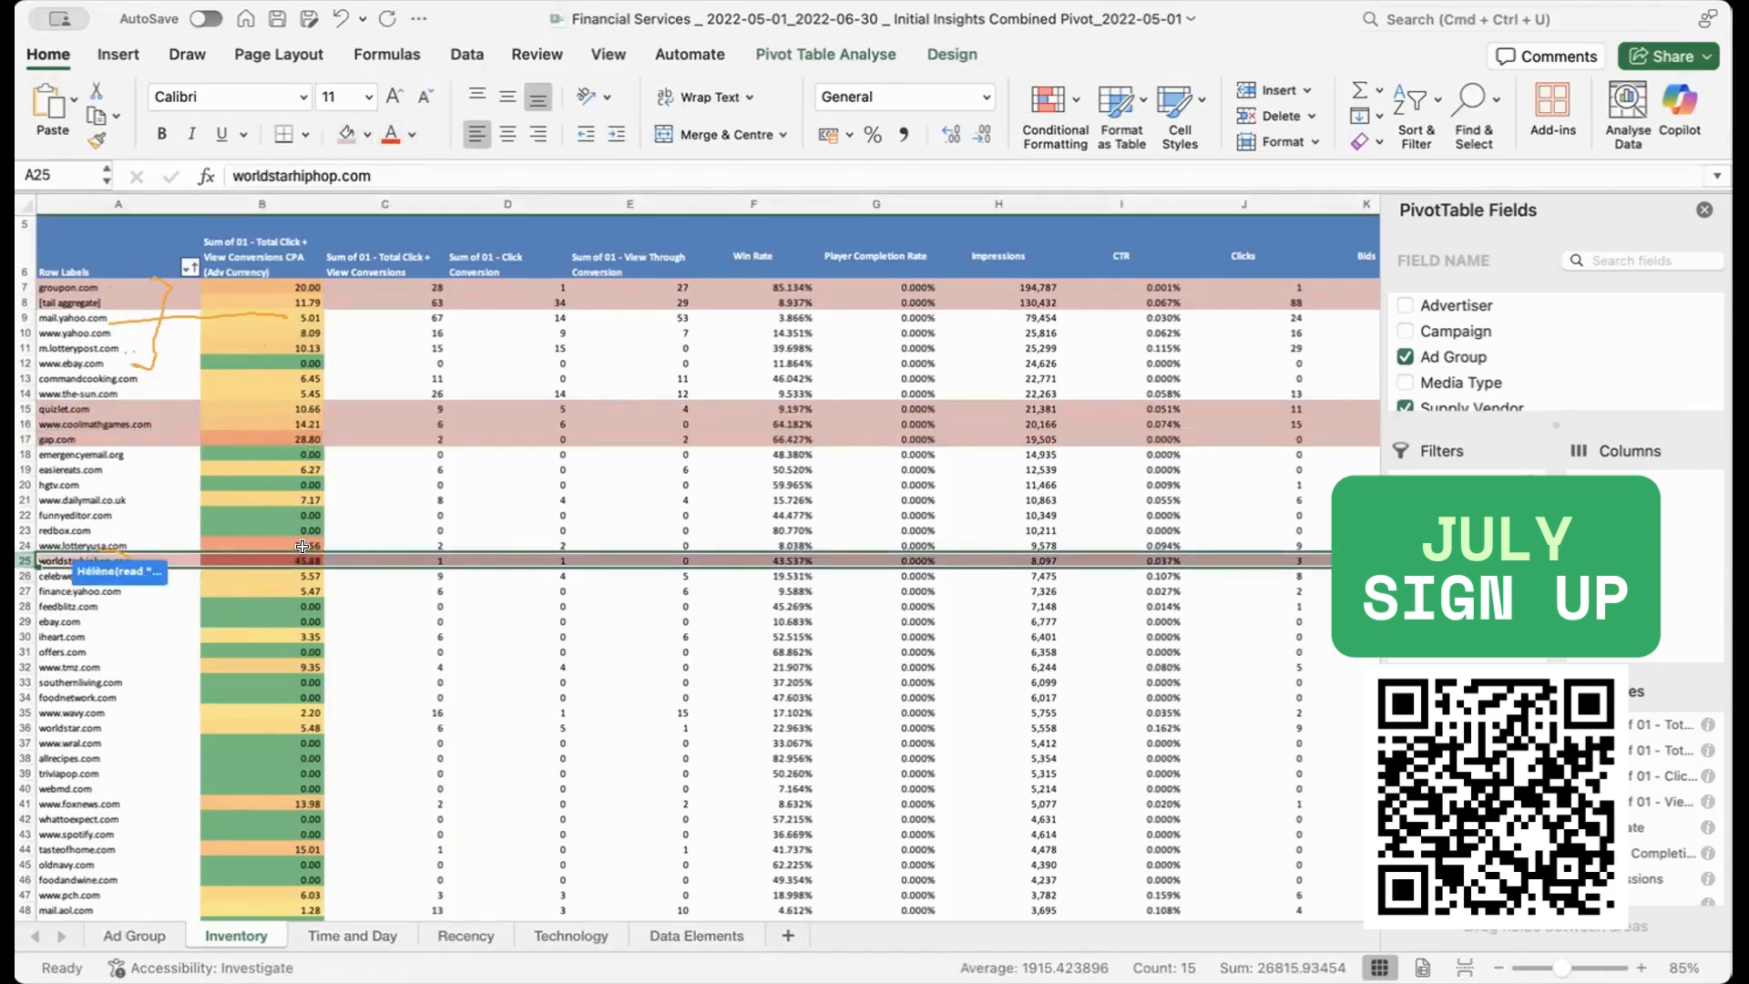
pyautogui.click(26, 544)
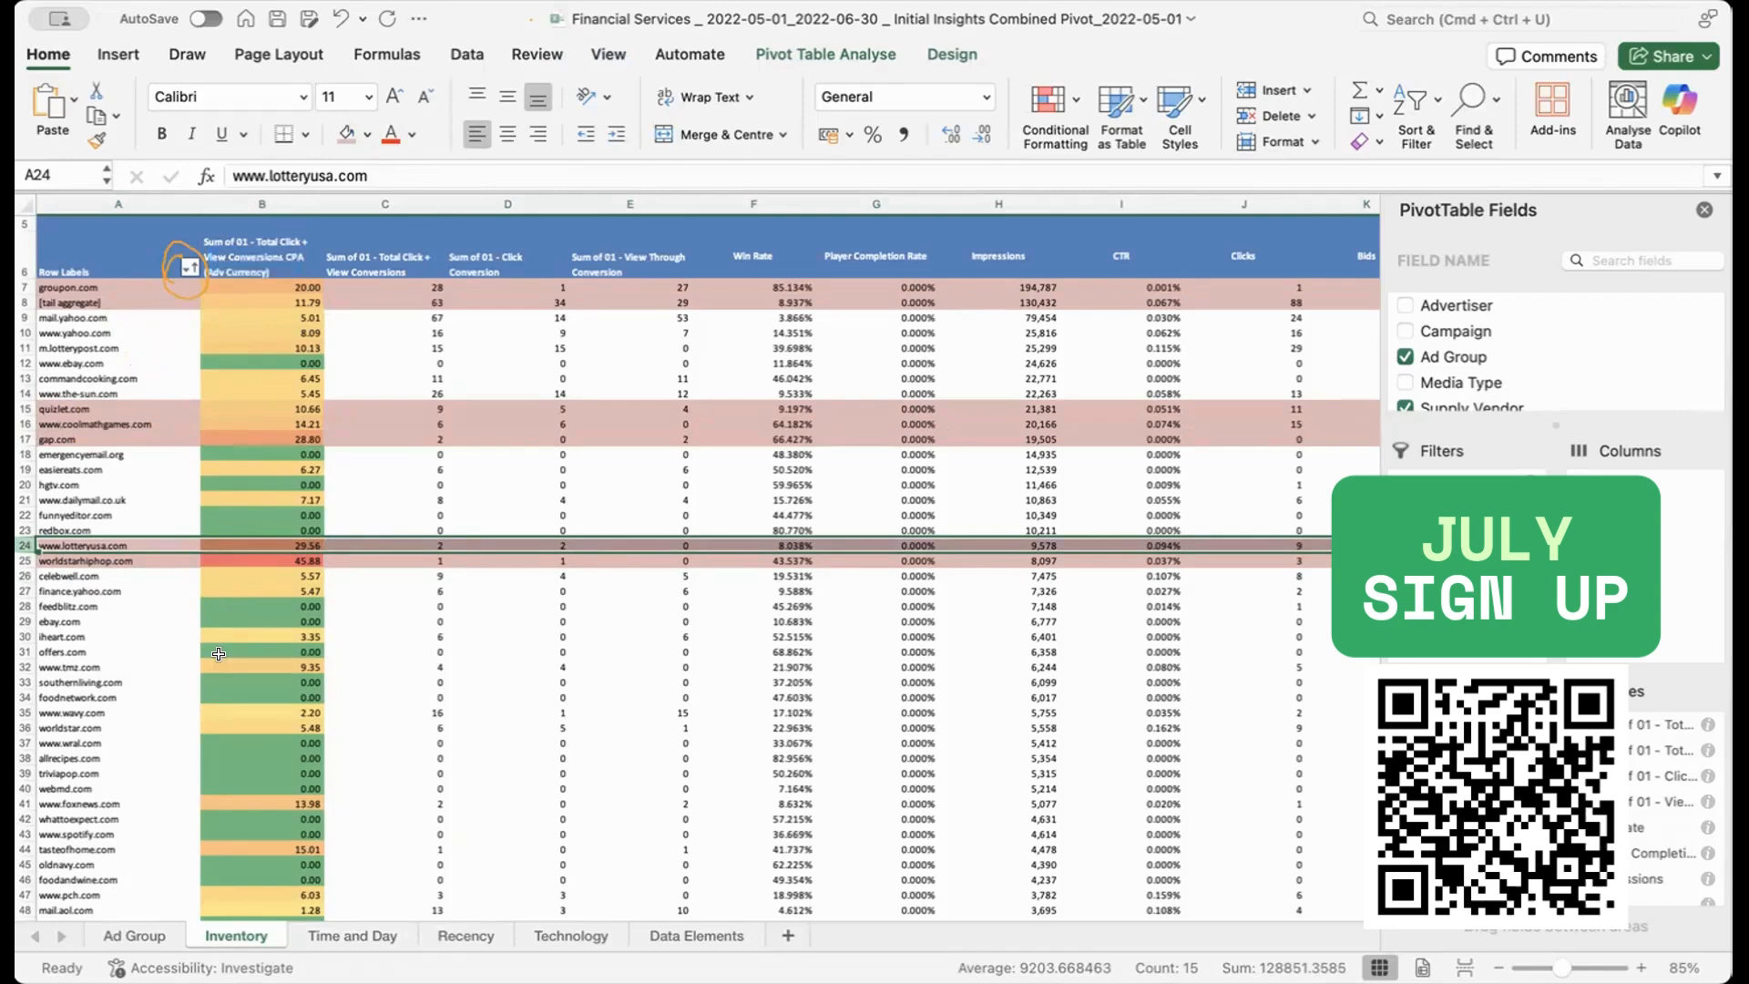
# Step: Sort the inventory sites in descending order by Sum of 01 - Total Click + View Conversions CPA (Adv Currency)
pyautogui.click(189, 266)
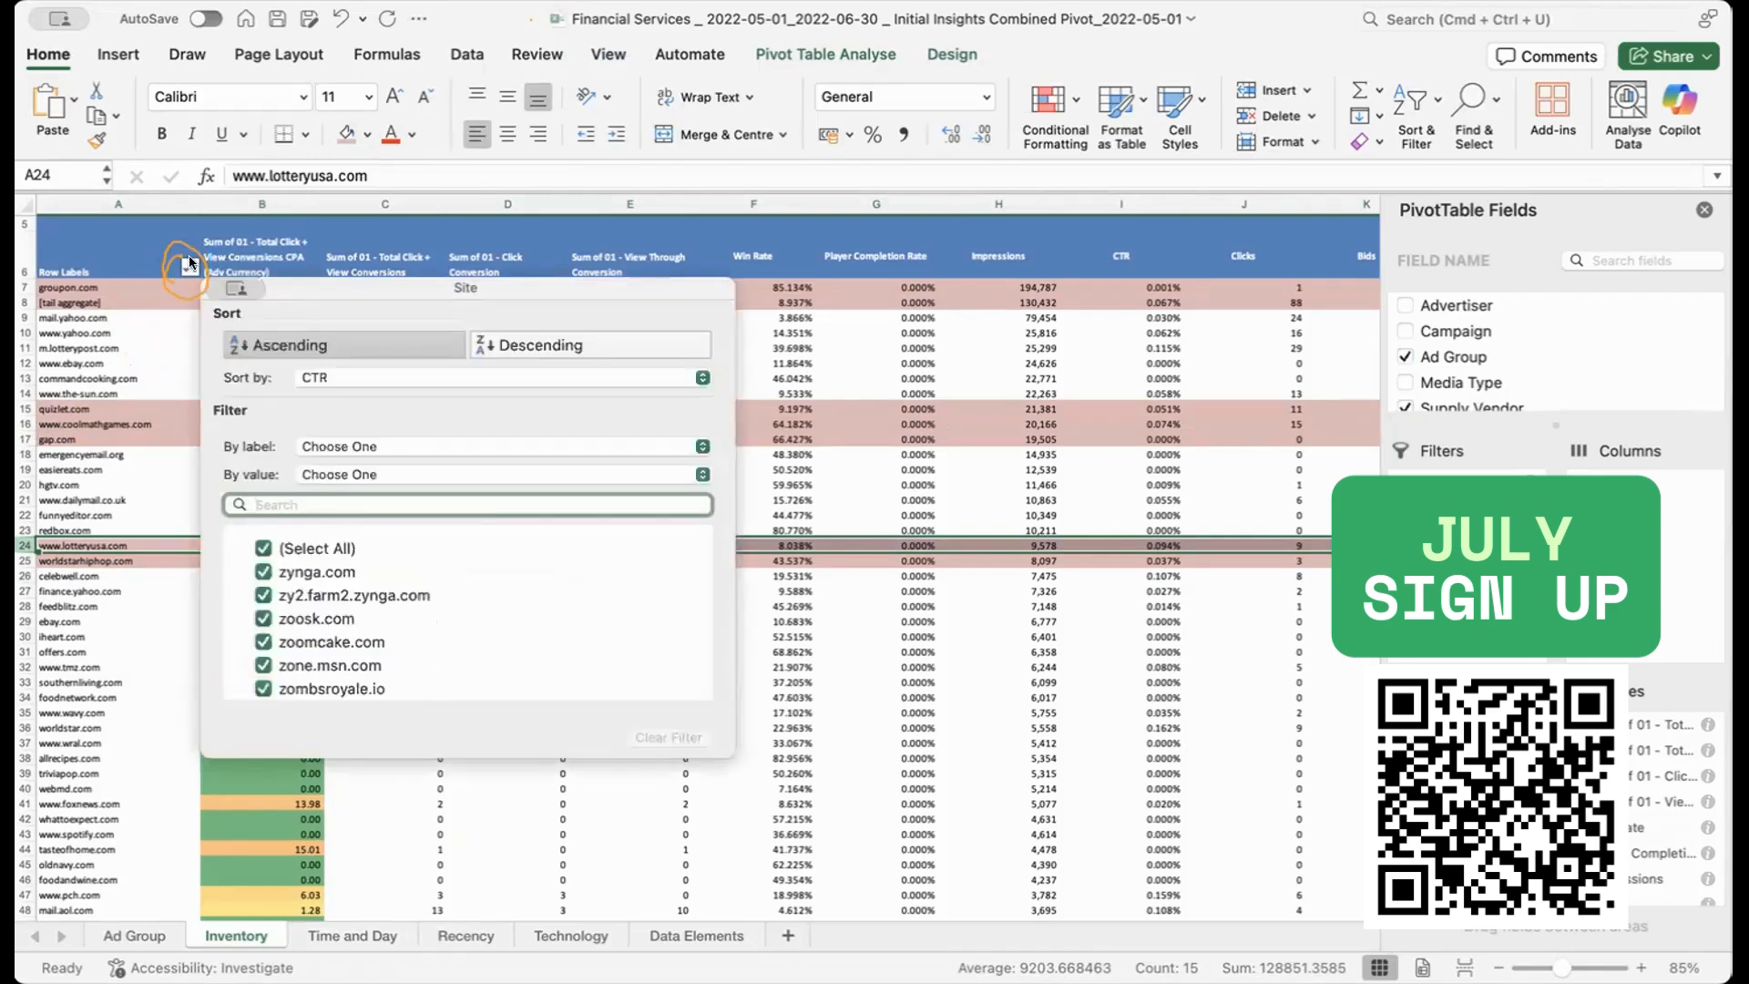
pyautogui.click(384, 375)
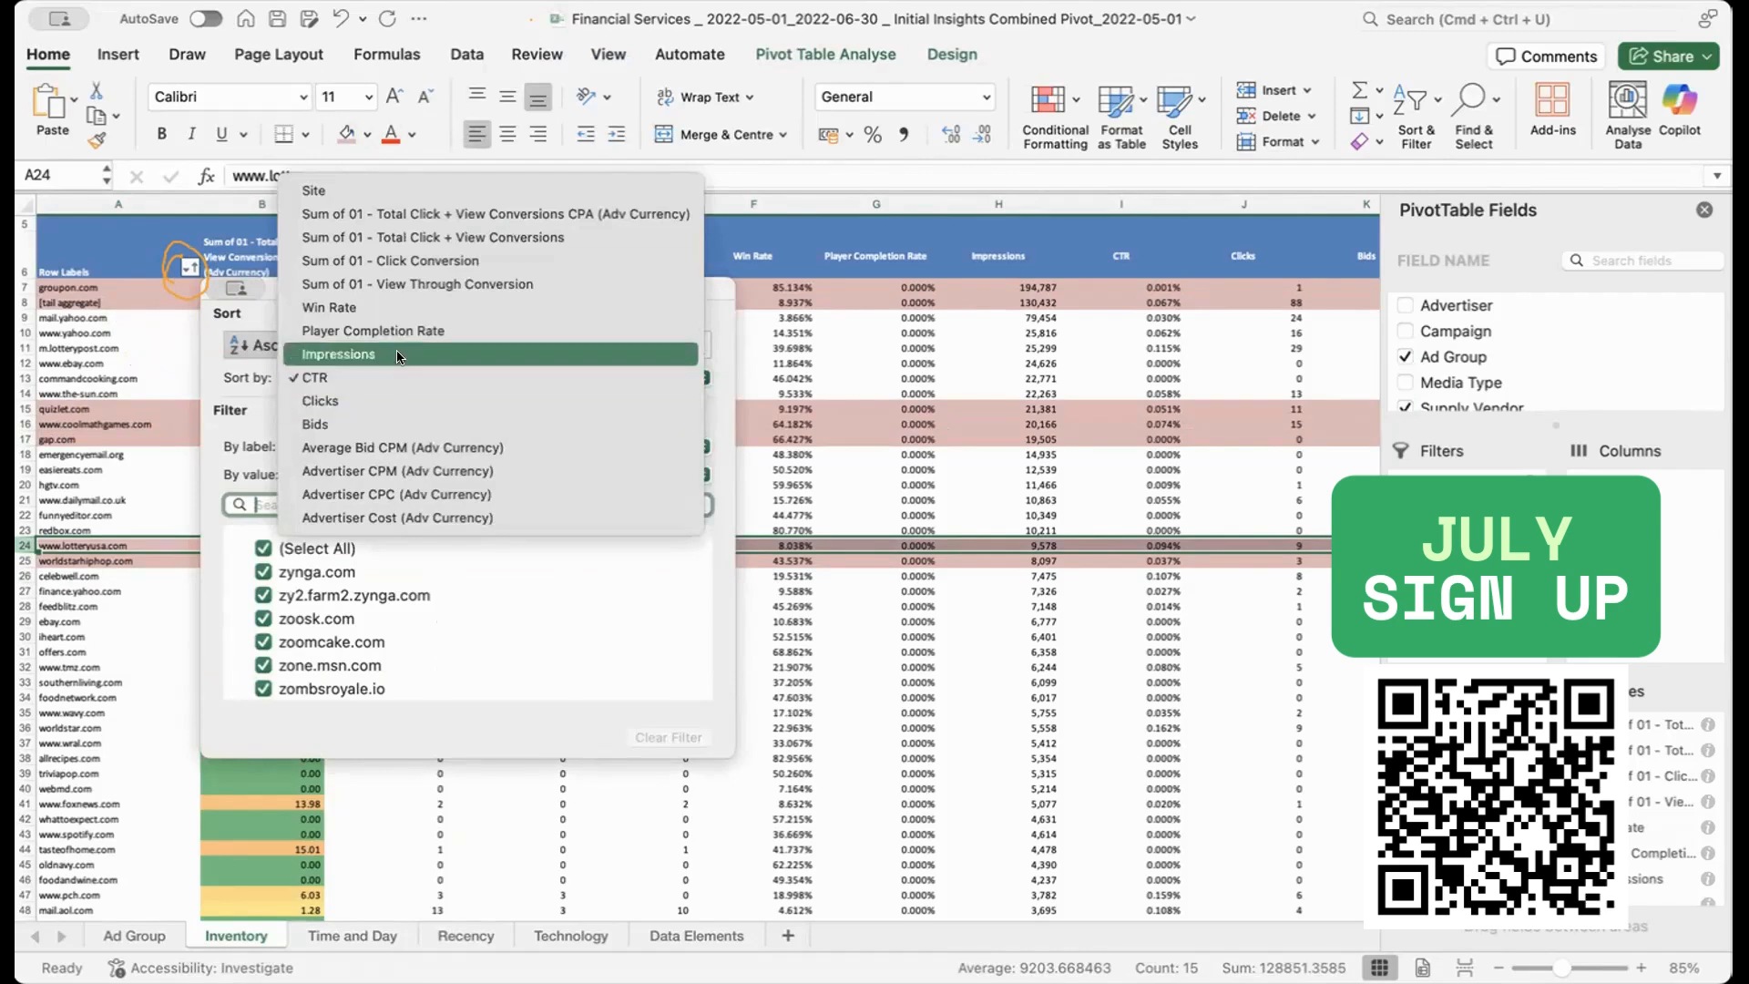
pyautogui.click(543, 216)
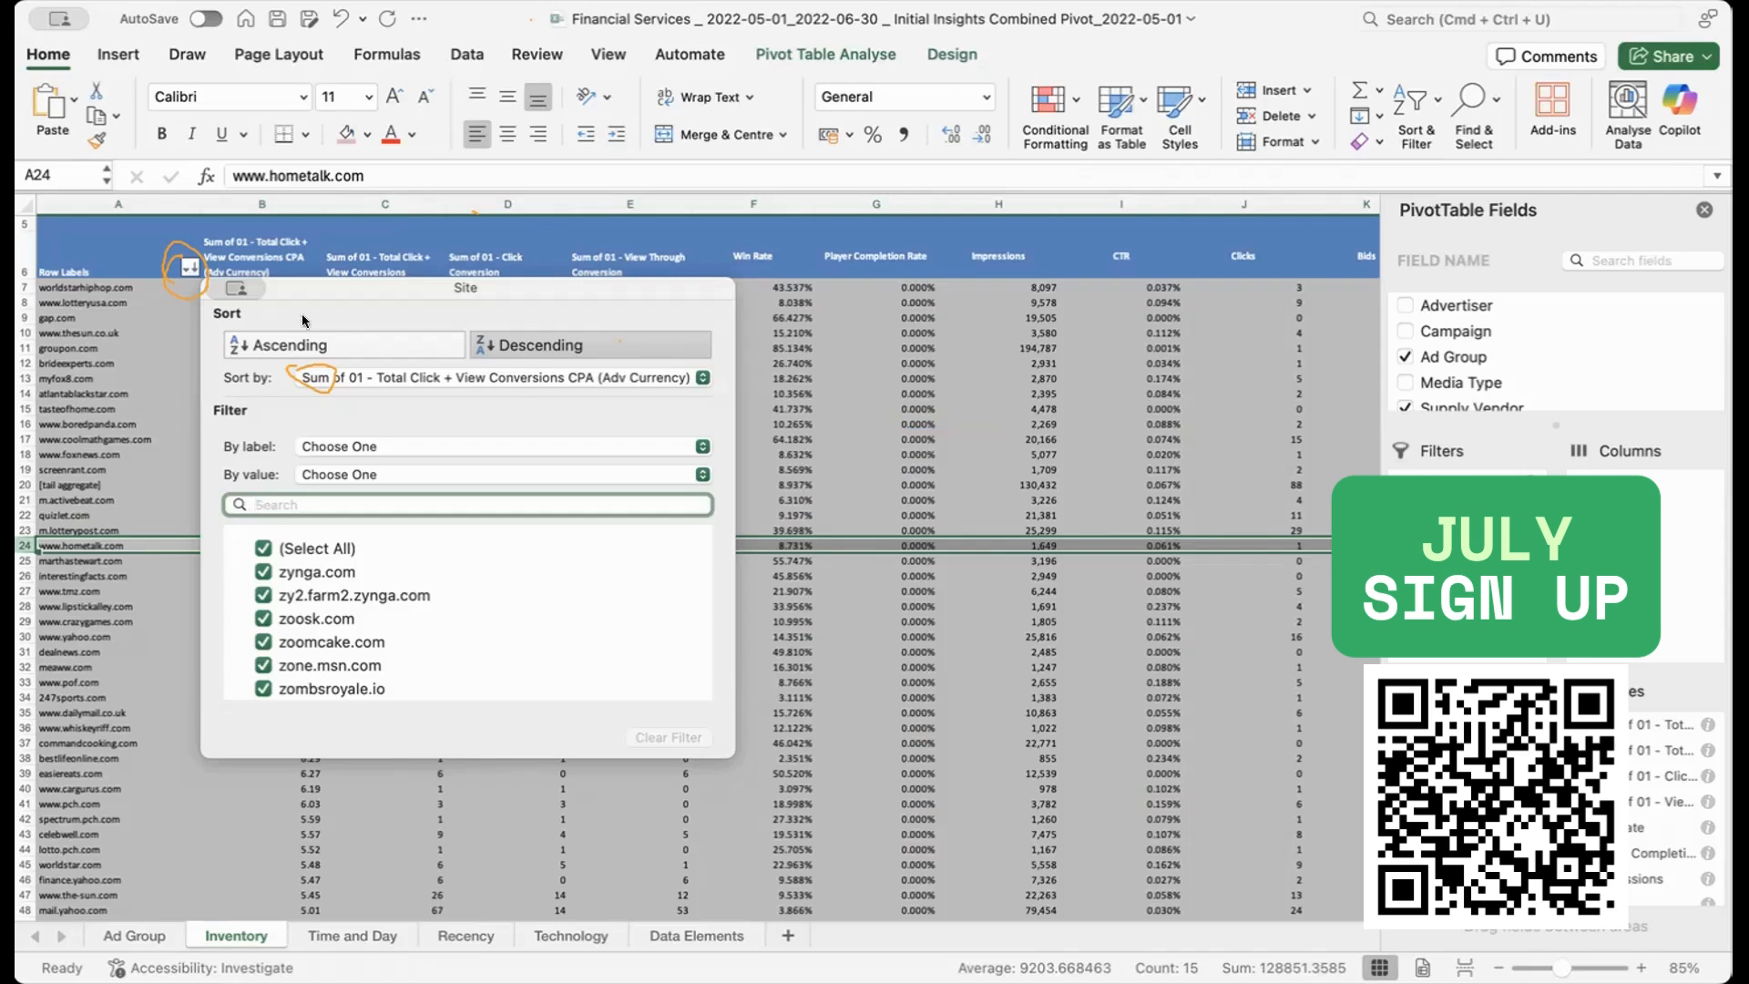
pyautogui.click(432, 234)
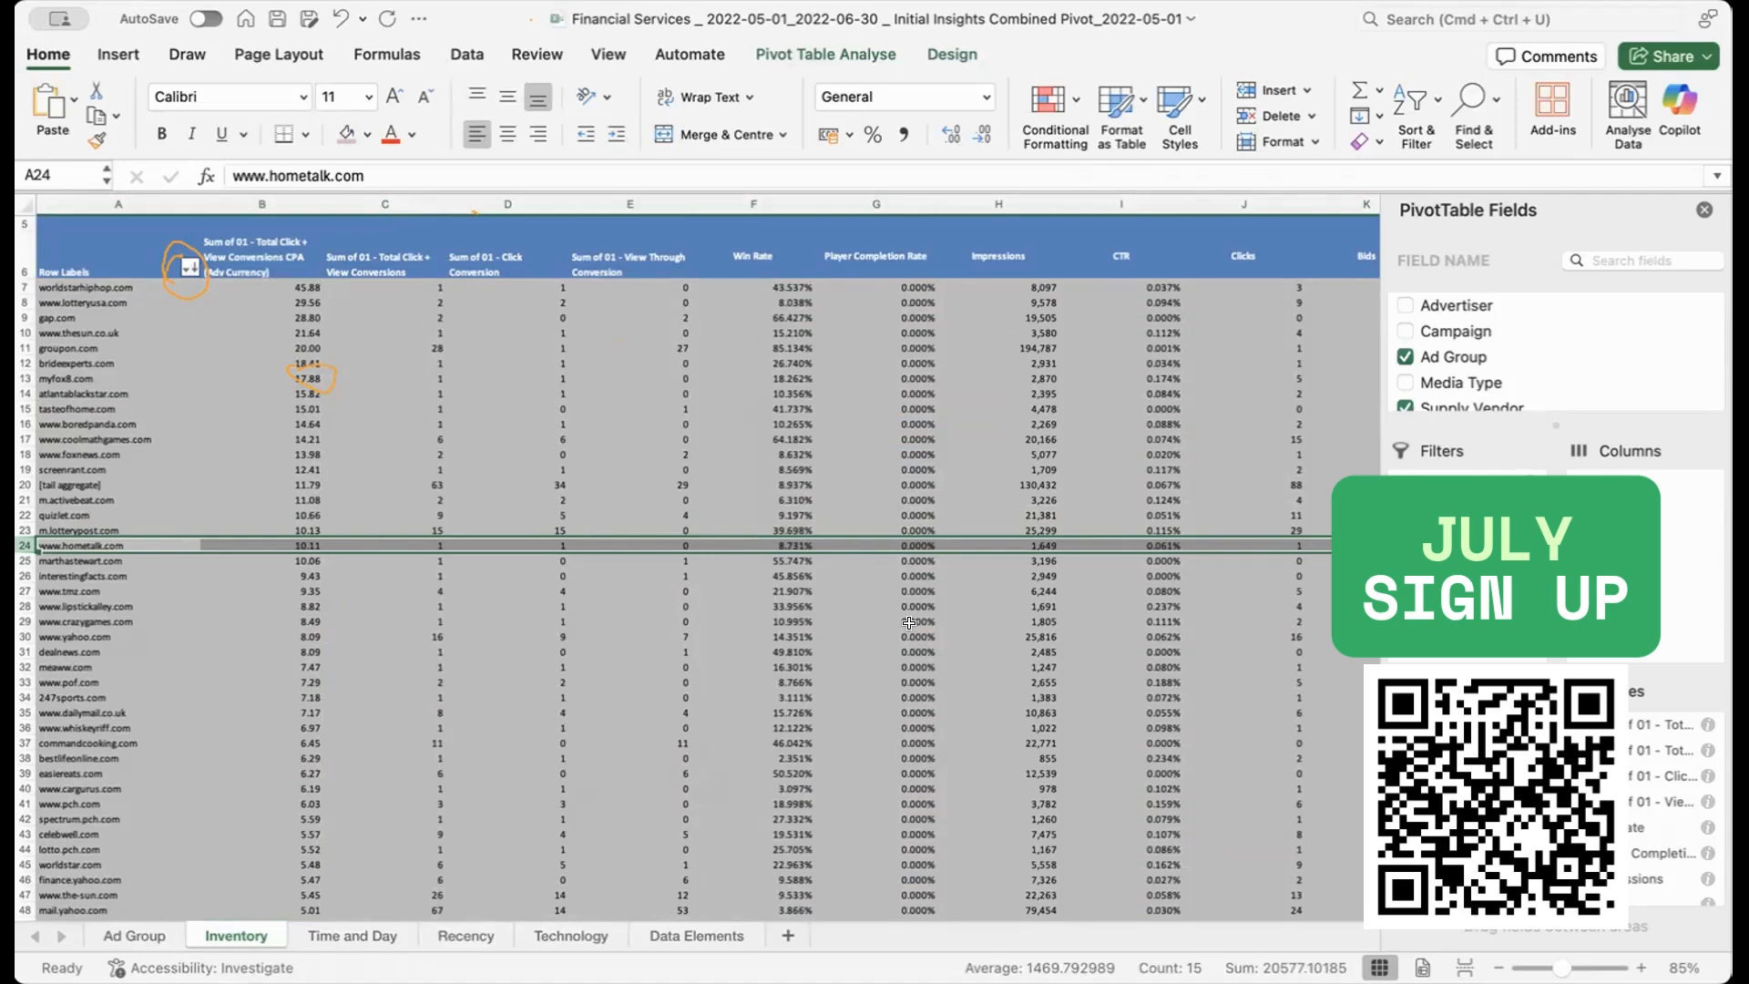
# Step: Examine the CPA, conversions and row highlighting throughout the site list
pyautogui.scroll(3, 908, 622)
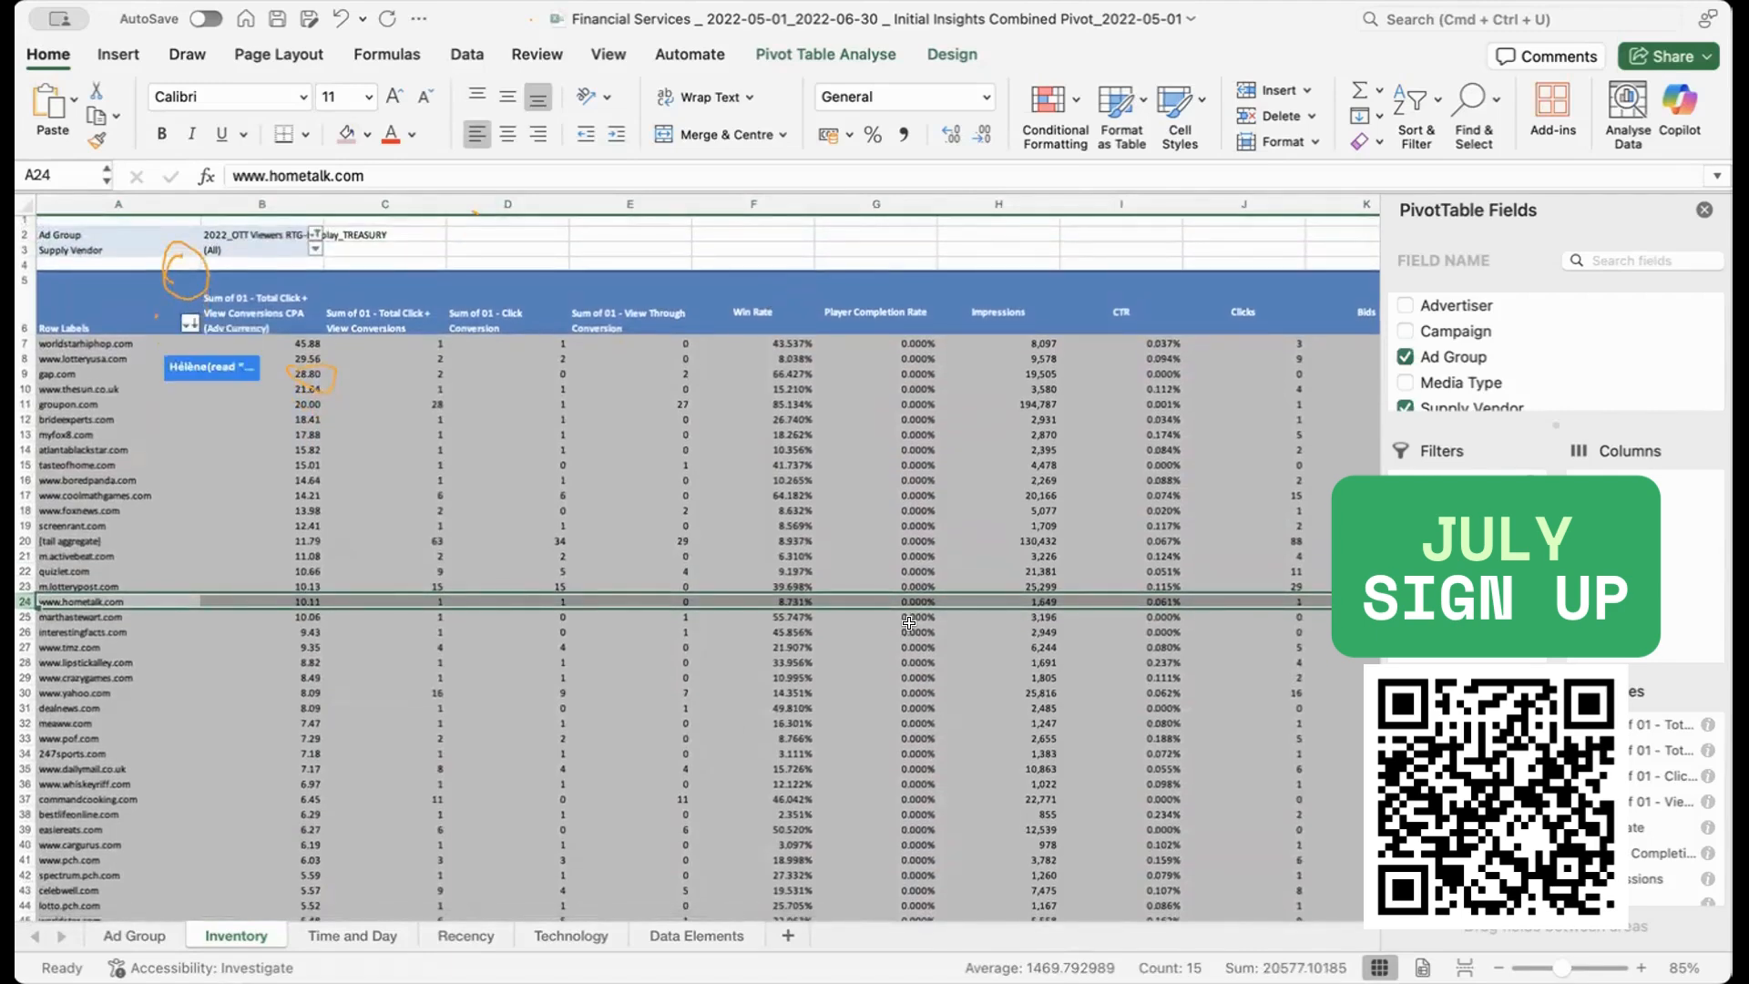
pyautogui.scroll(-15, 908, 622)
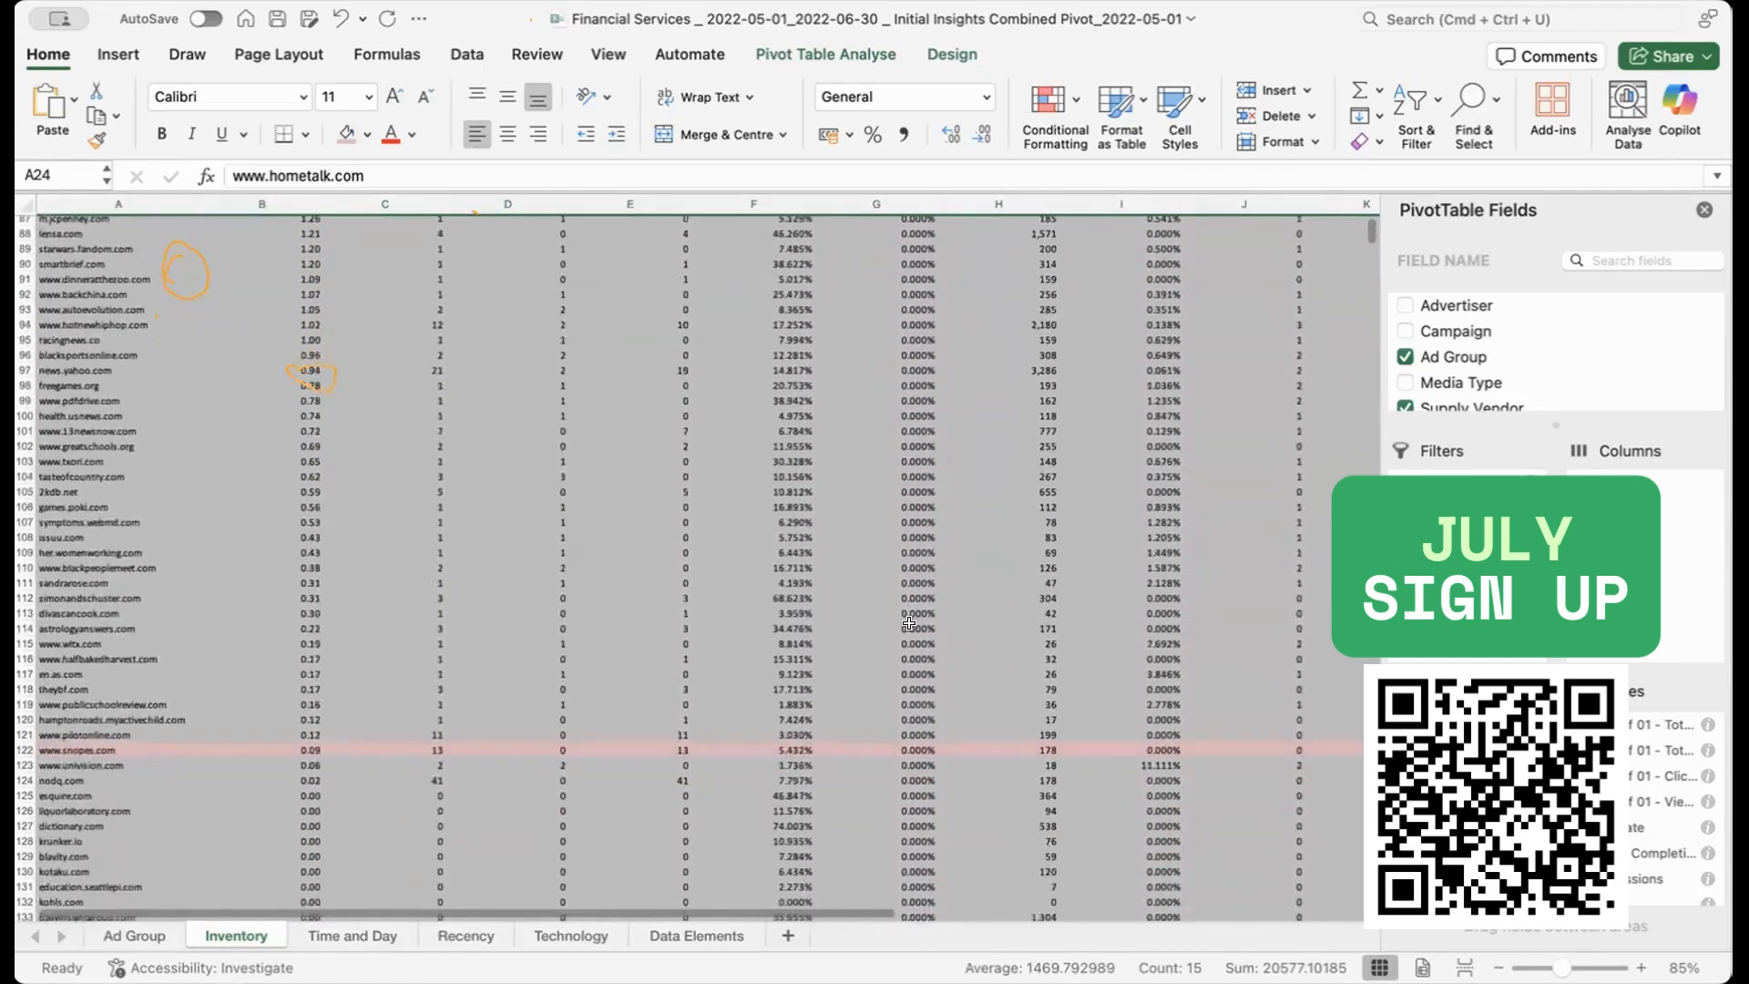
pyautogui.scroll(-20, 908, 622)
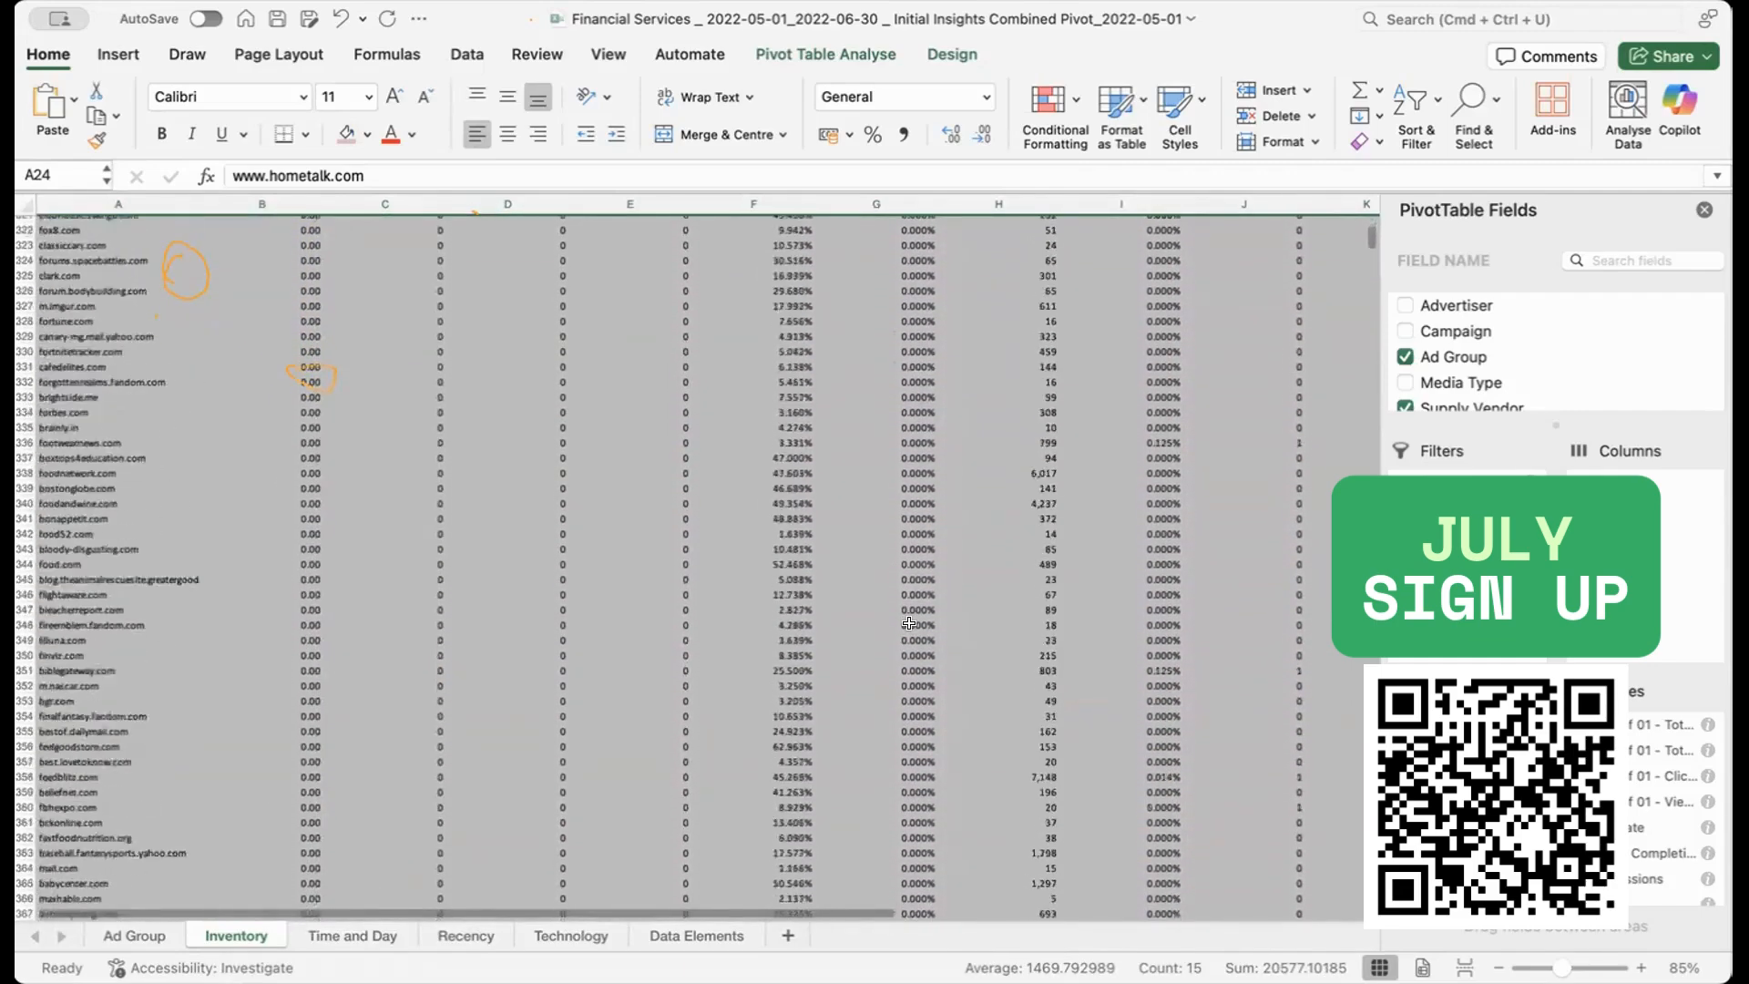
pyautogui.scroll(-20, 908, 622)
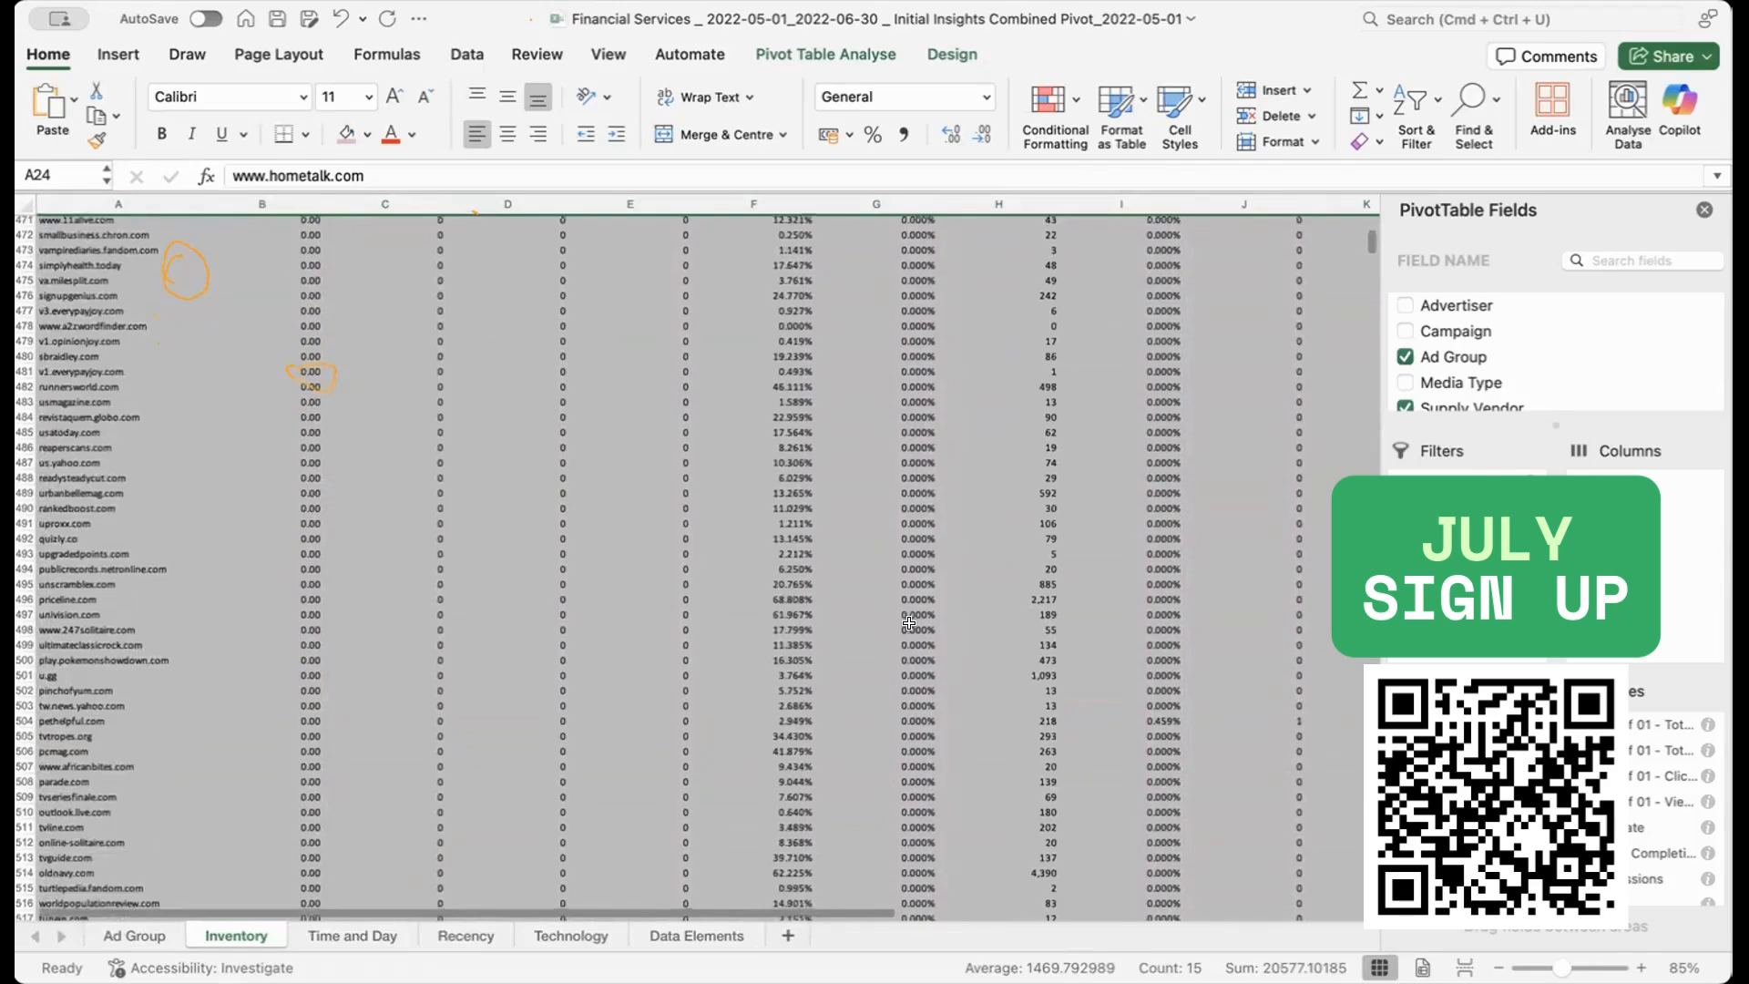
pyautogui.scroll(20, 908, 622)
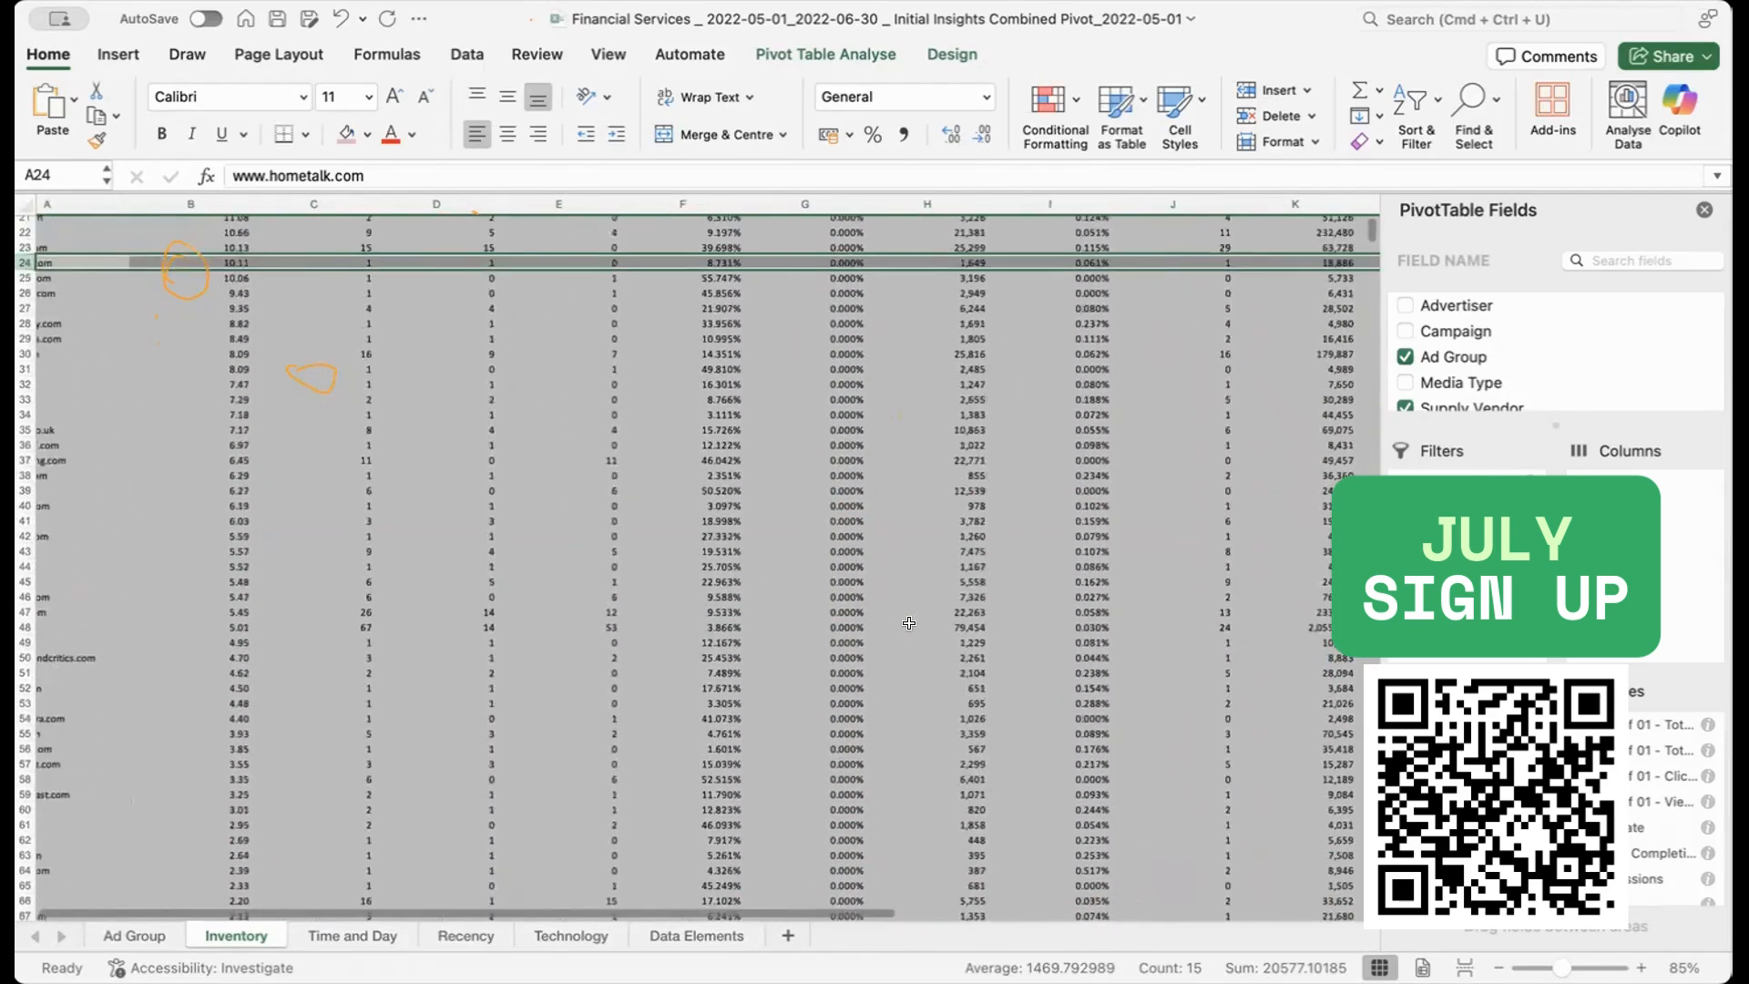
pyautogui.scroll(5, 908, 622)
pyautogui.hscroll(-2, 908, 622)
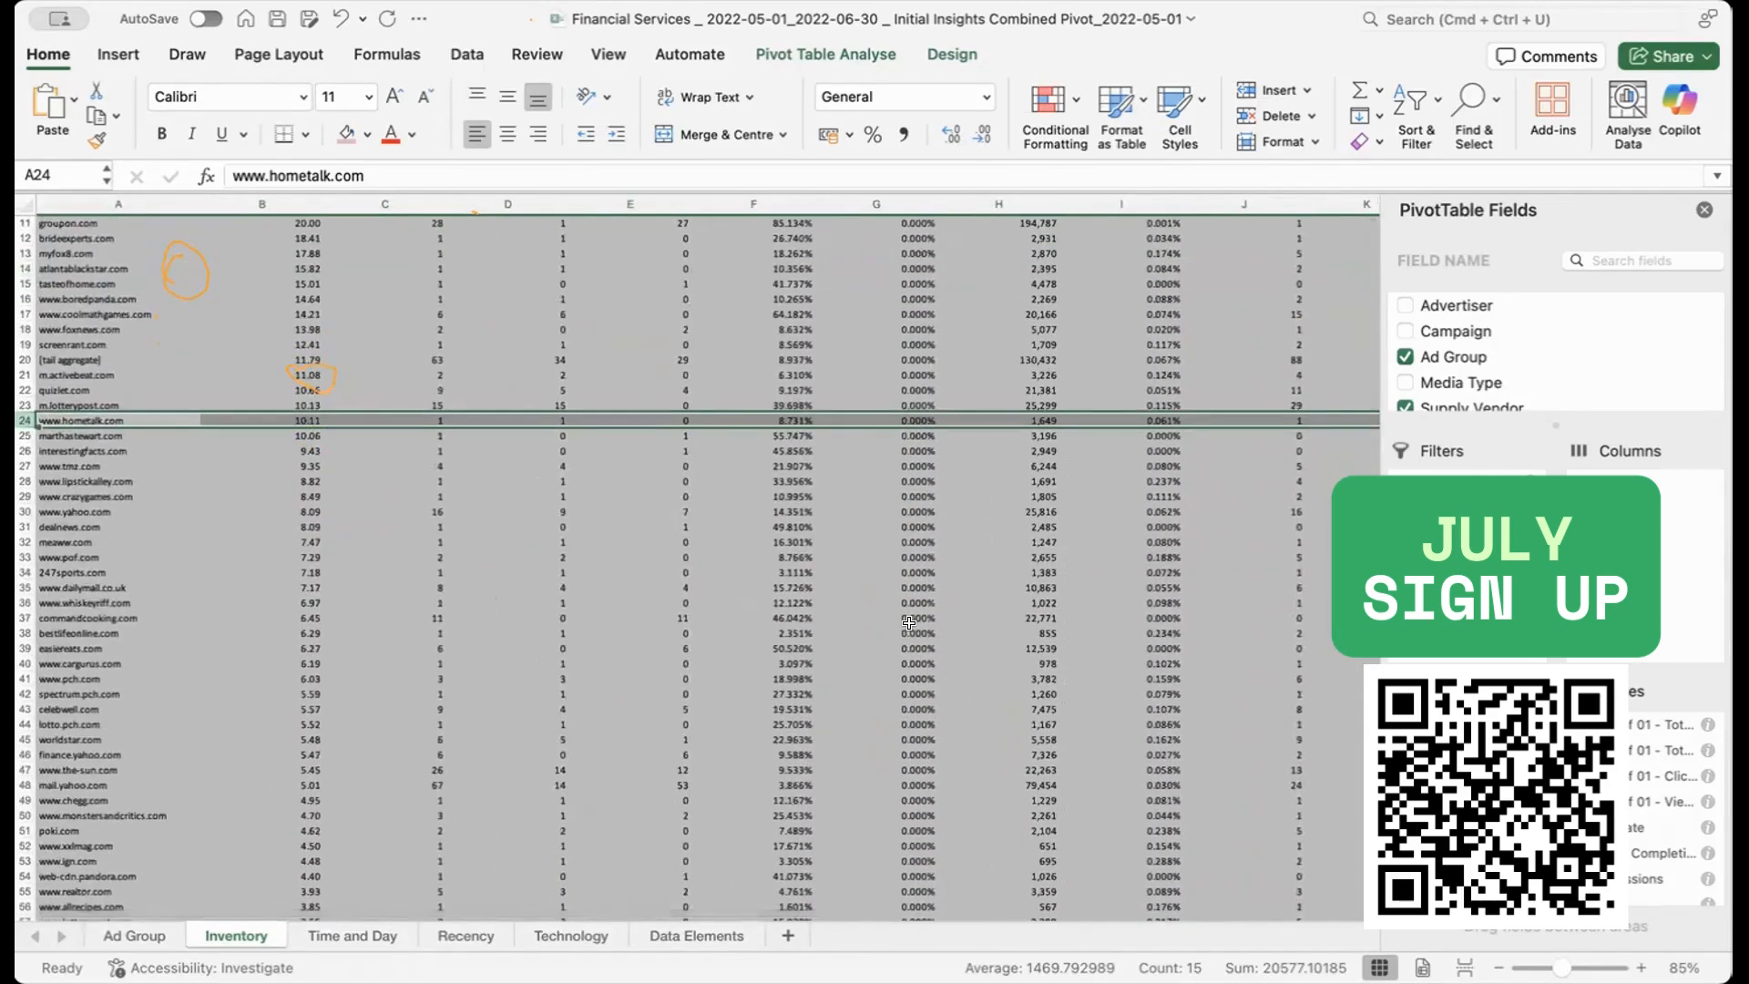
pyautogui.scroll(5, 908, 622)
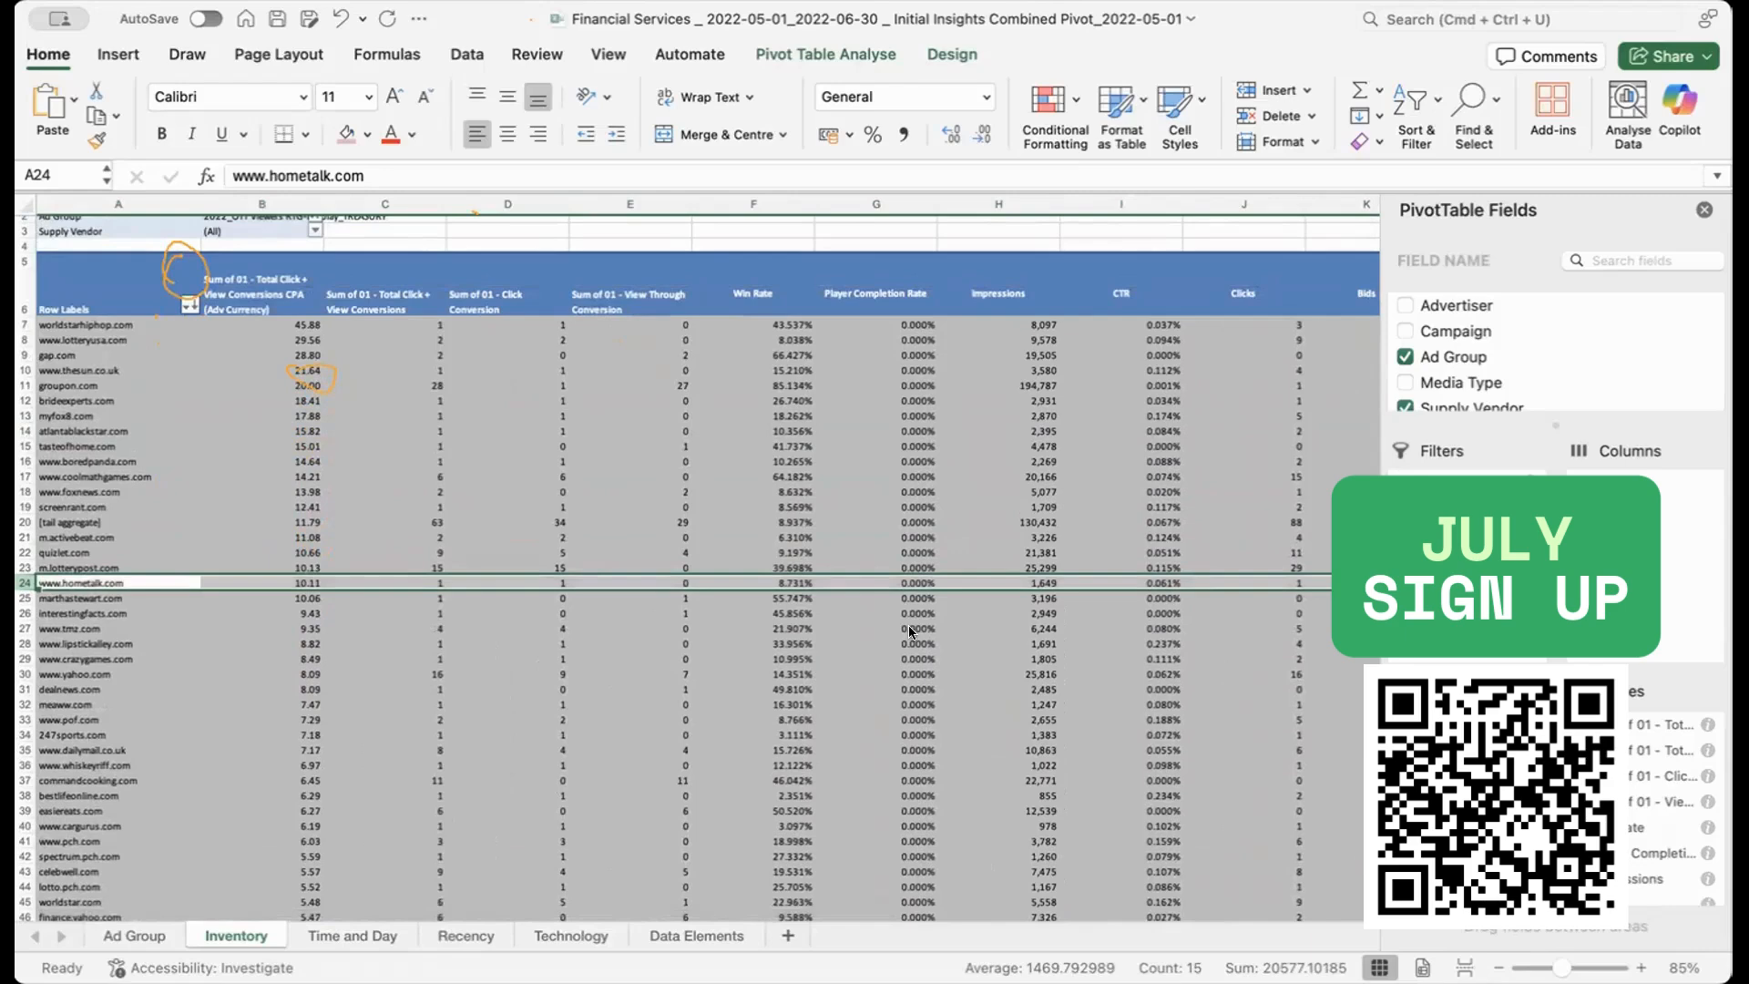
pyautogui.press('Down')
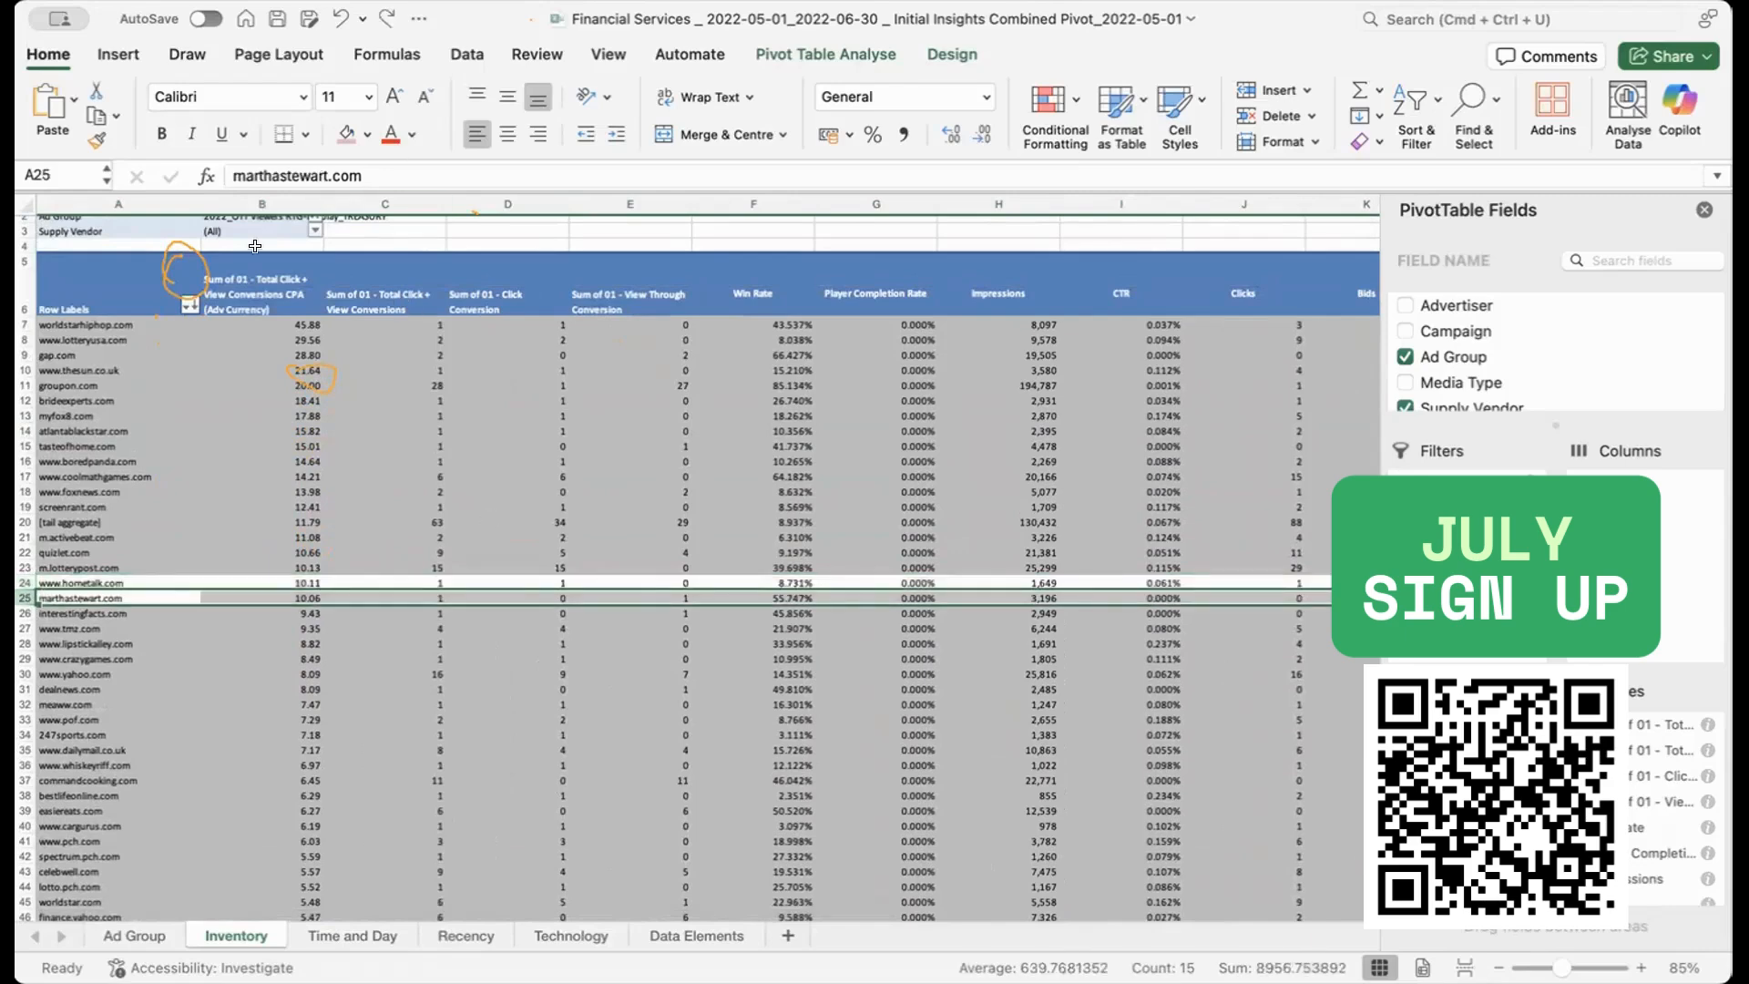
# Step: Sort the inventory sites in descending order by Impressions
pyautogui.click(190, 304)
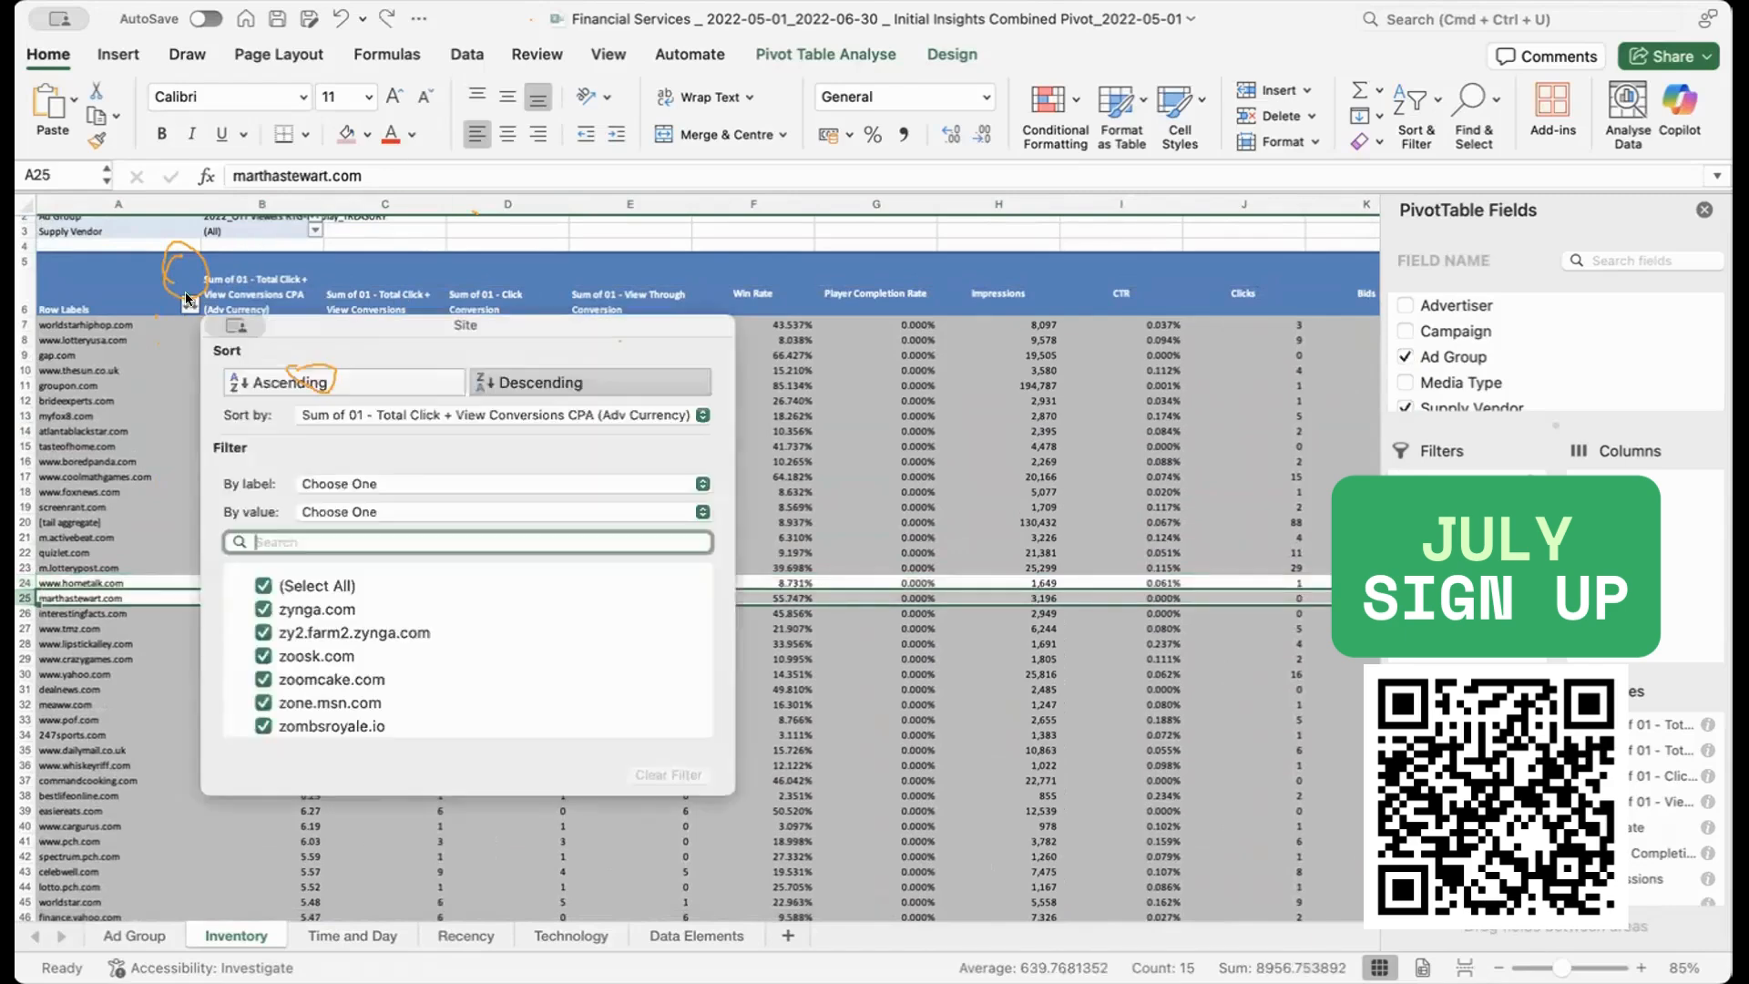
pyautogui.click(379, 411)
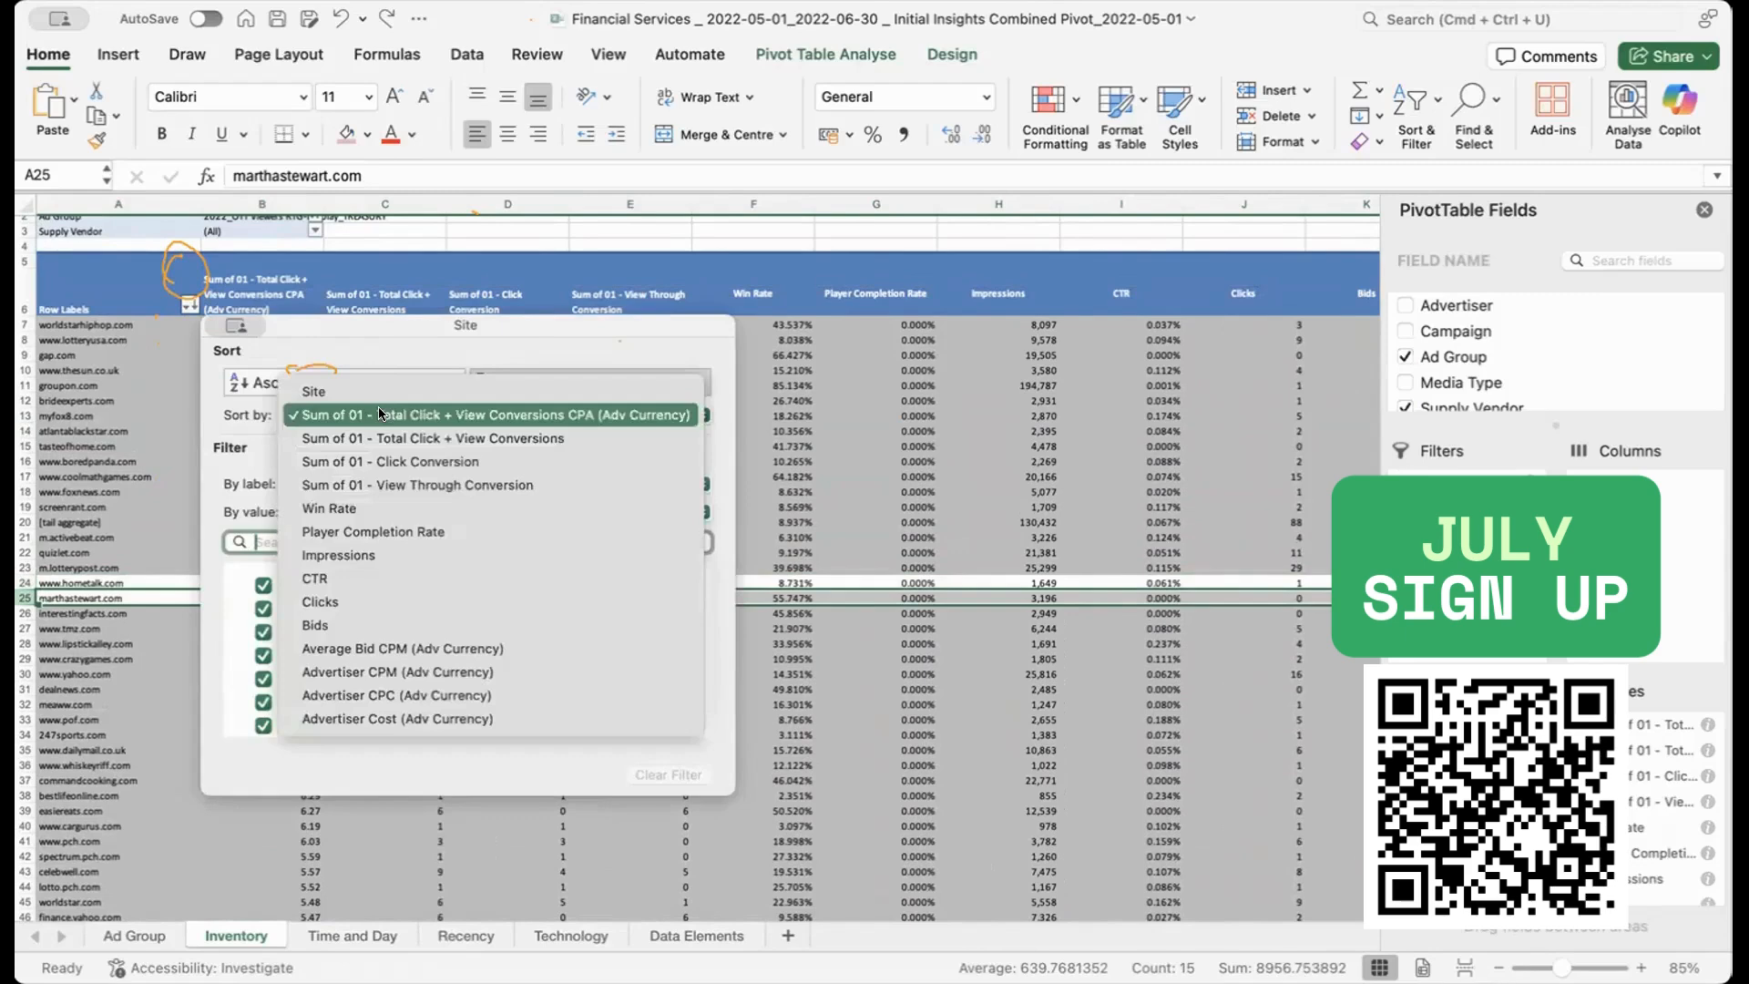
pyautogui.click(328, 557)
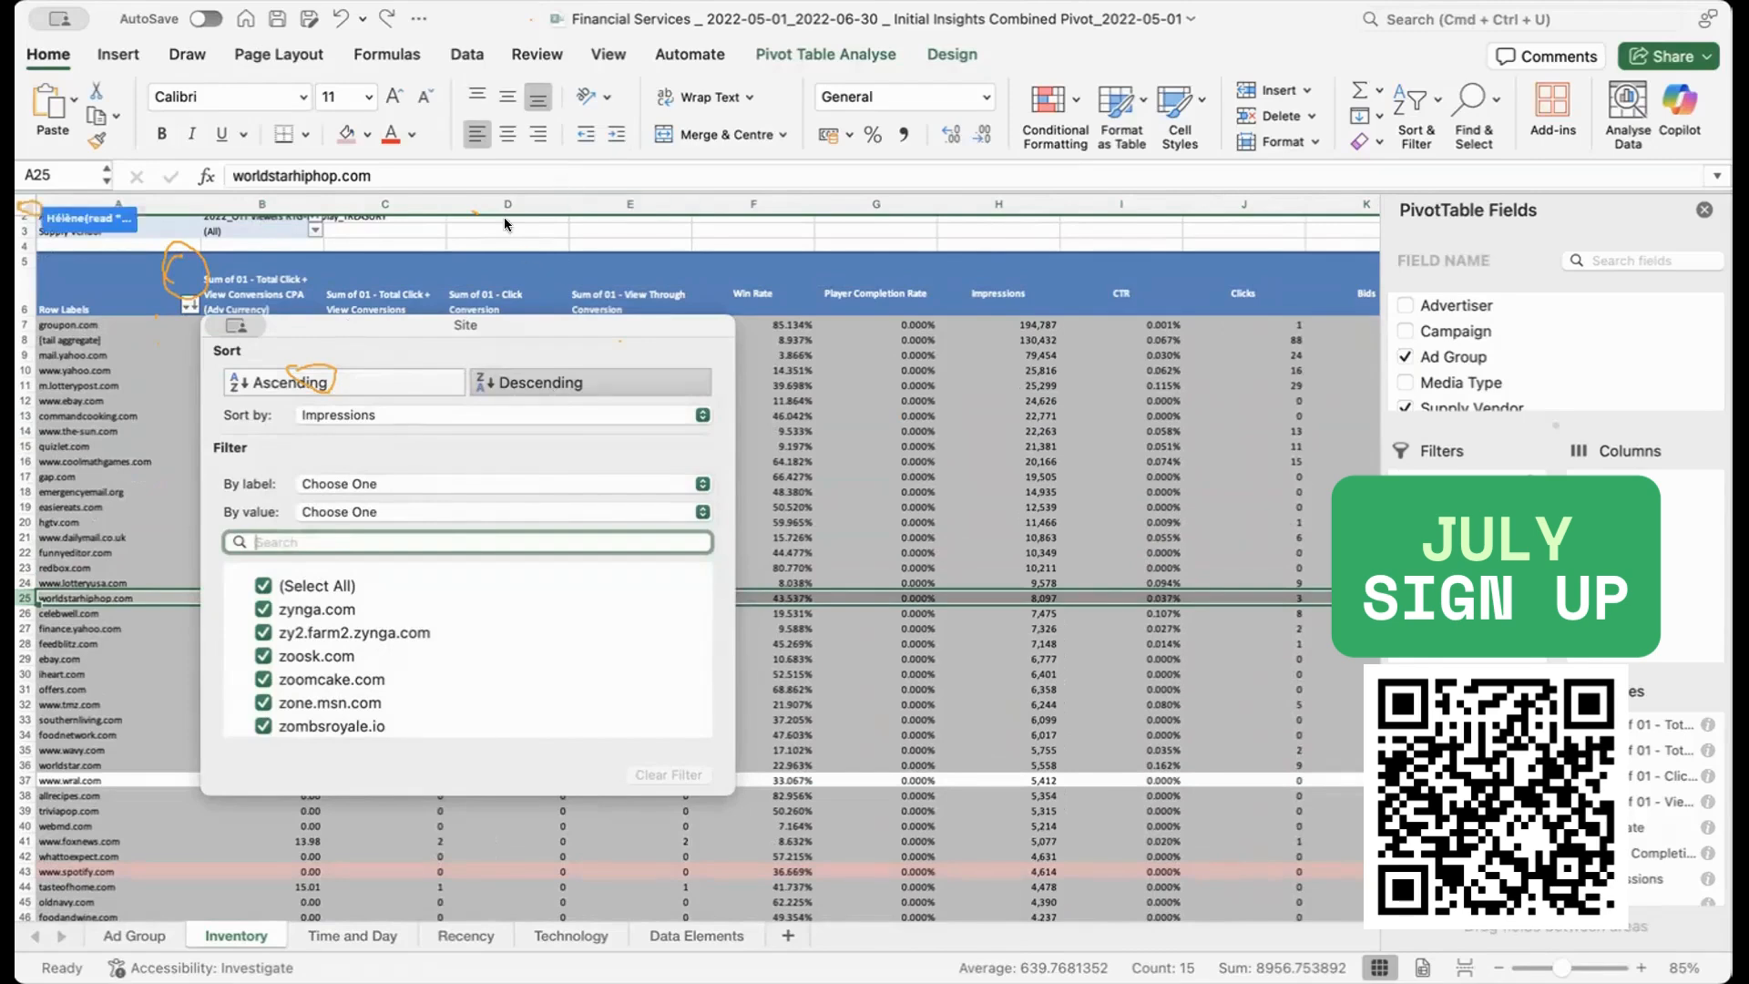
pyautogui.click(22, 196)
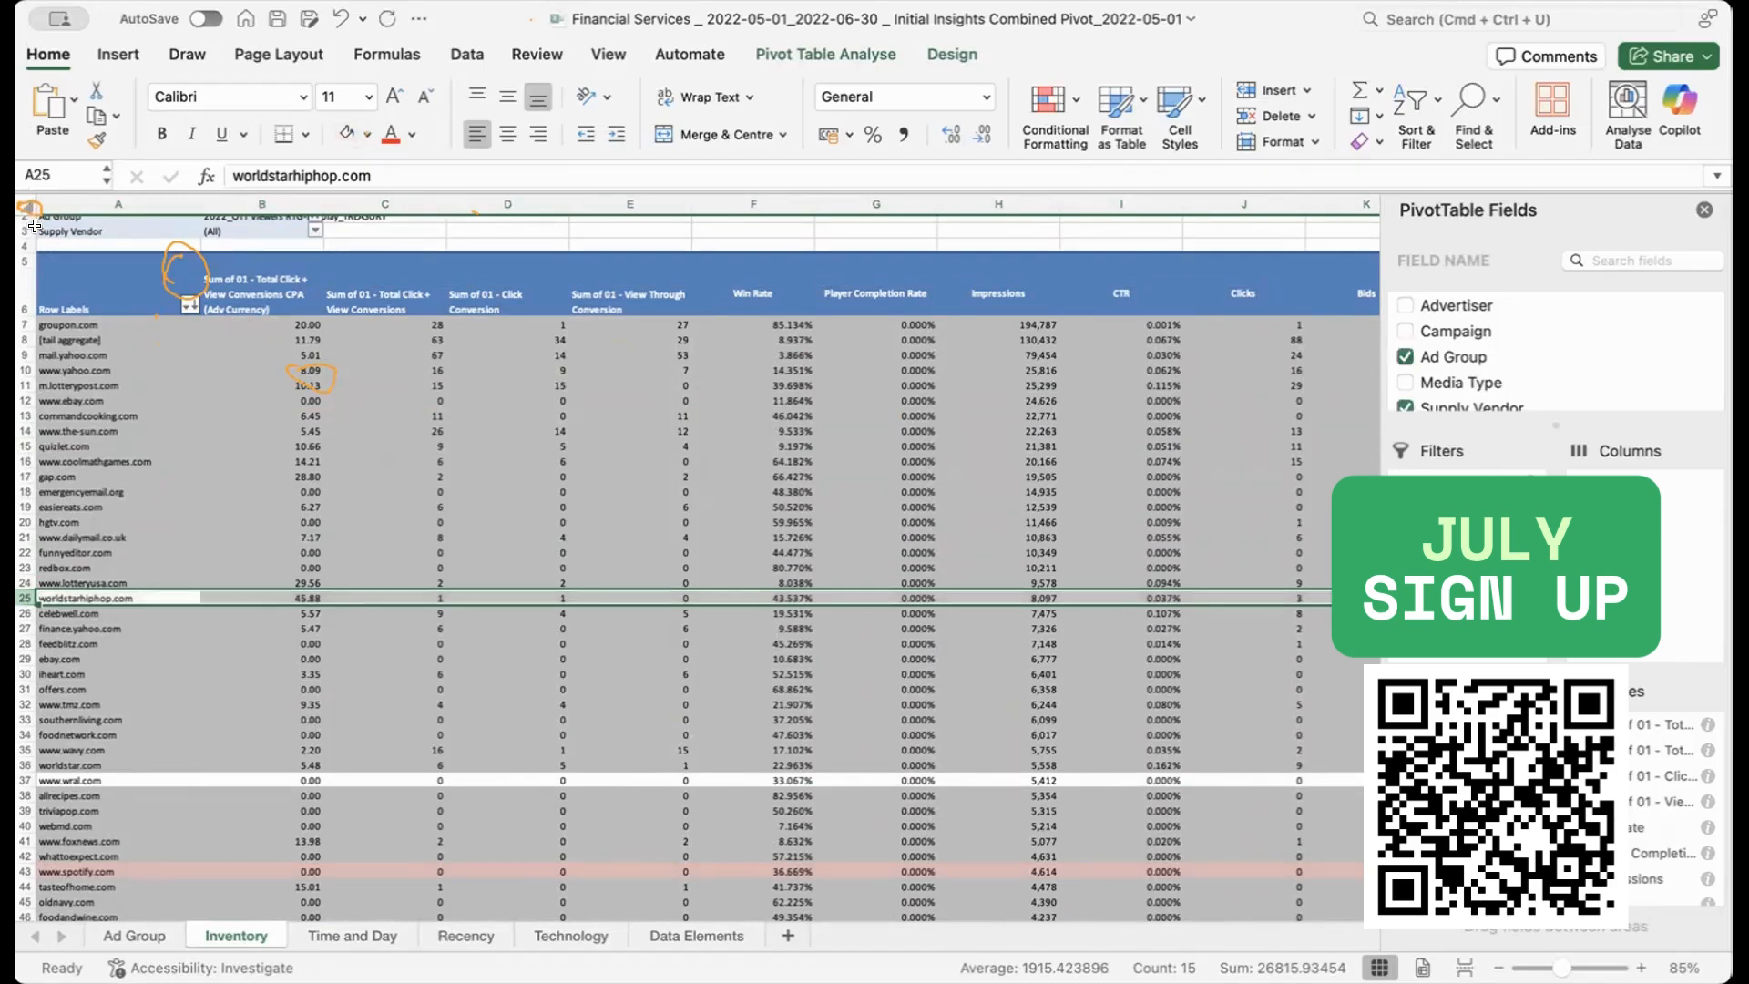
# Step: Remove the fill colour from all cells of the Inventory sheet and check the cleared site list
pyautogui.click(52, 324)
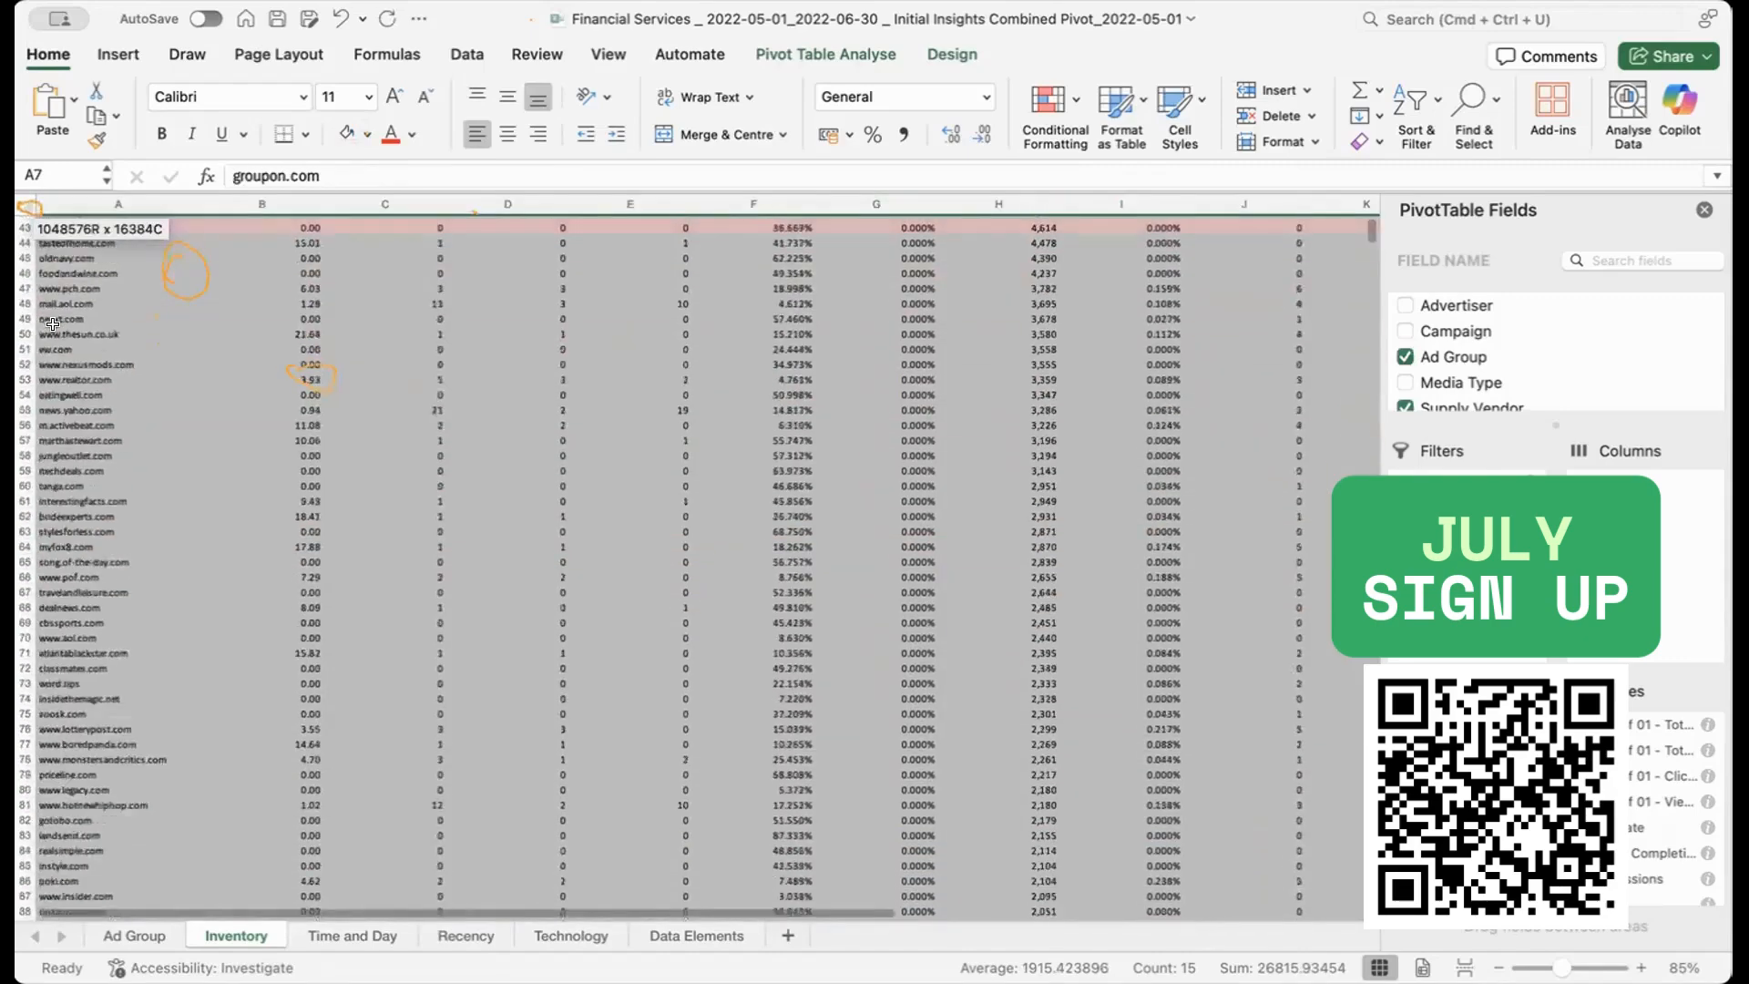
pyautogui.scroll(1, 43, 300)
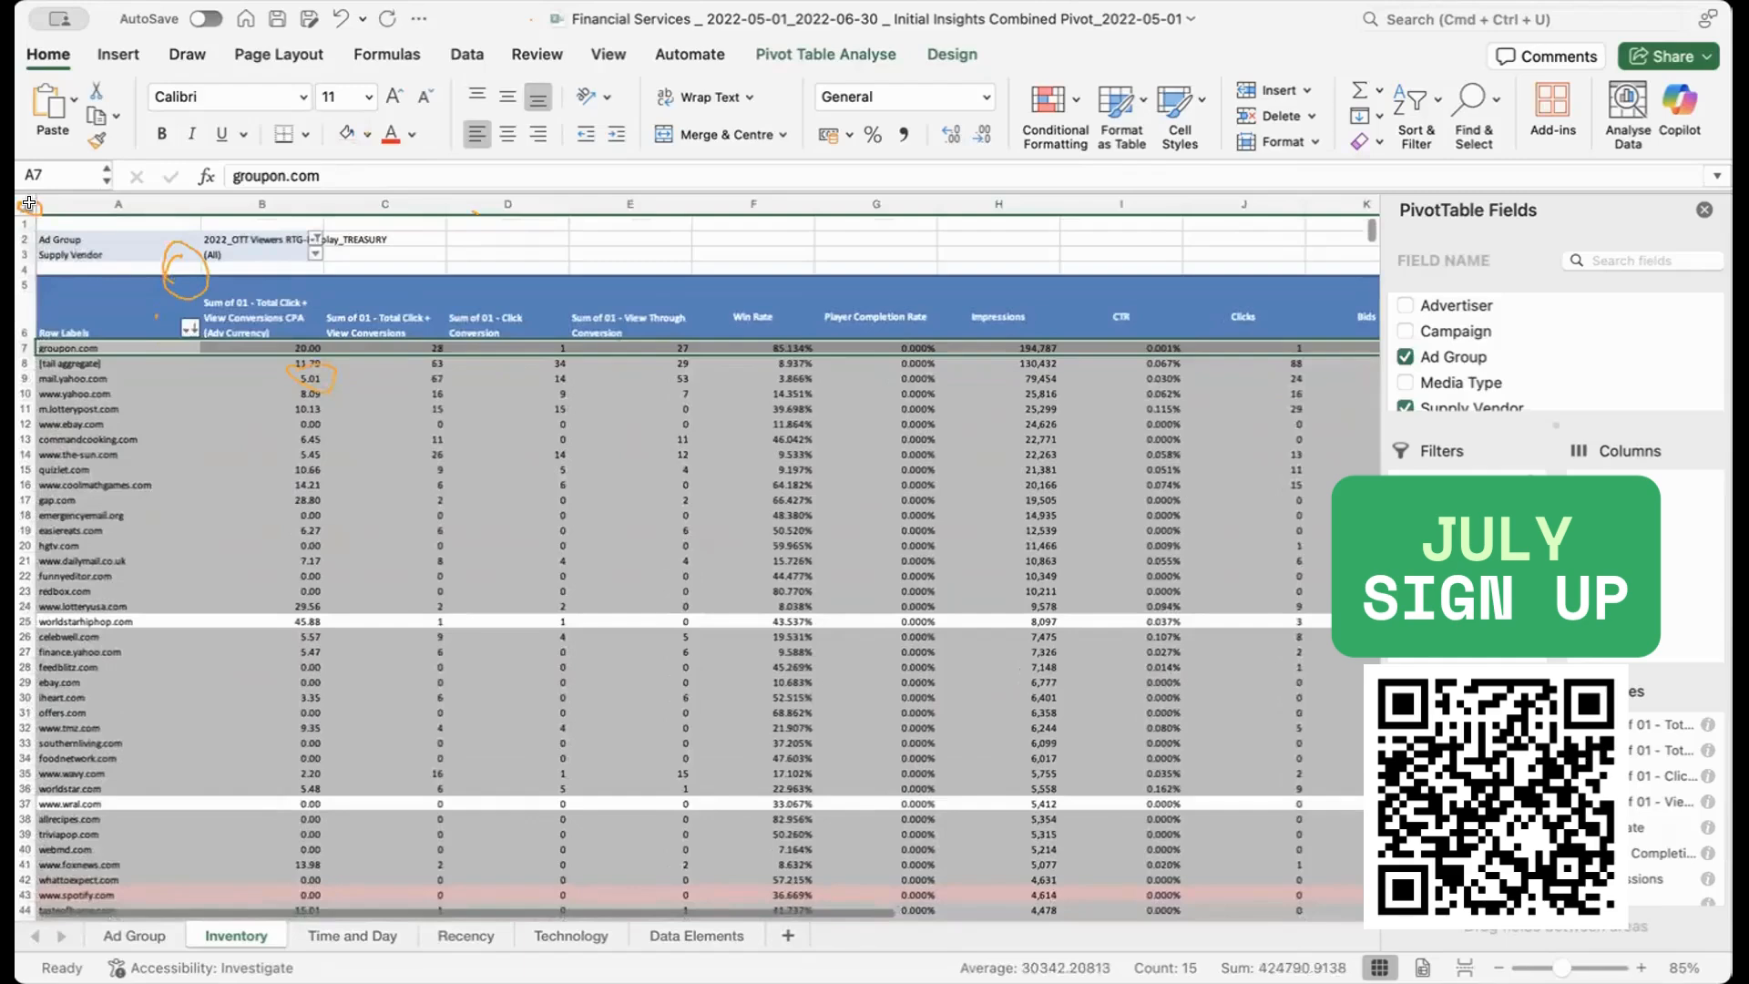
pyautogui.click(28, 208)
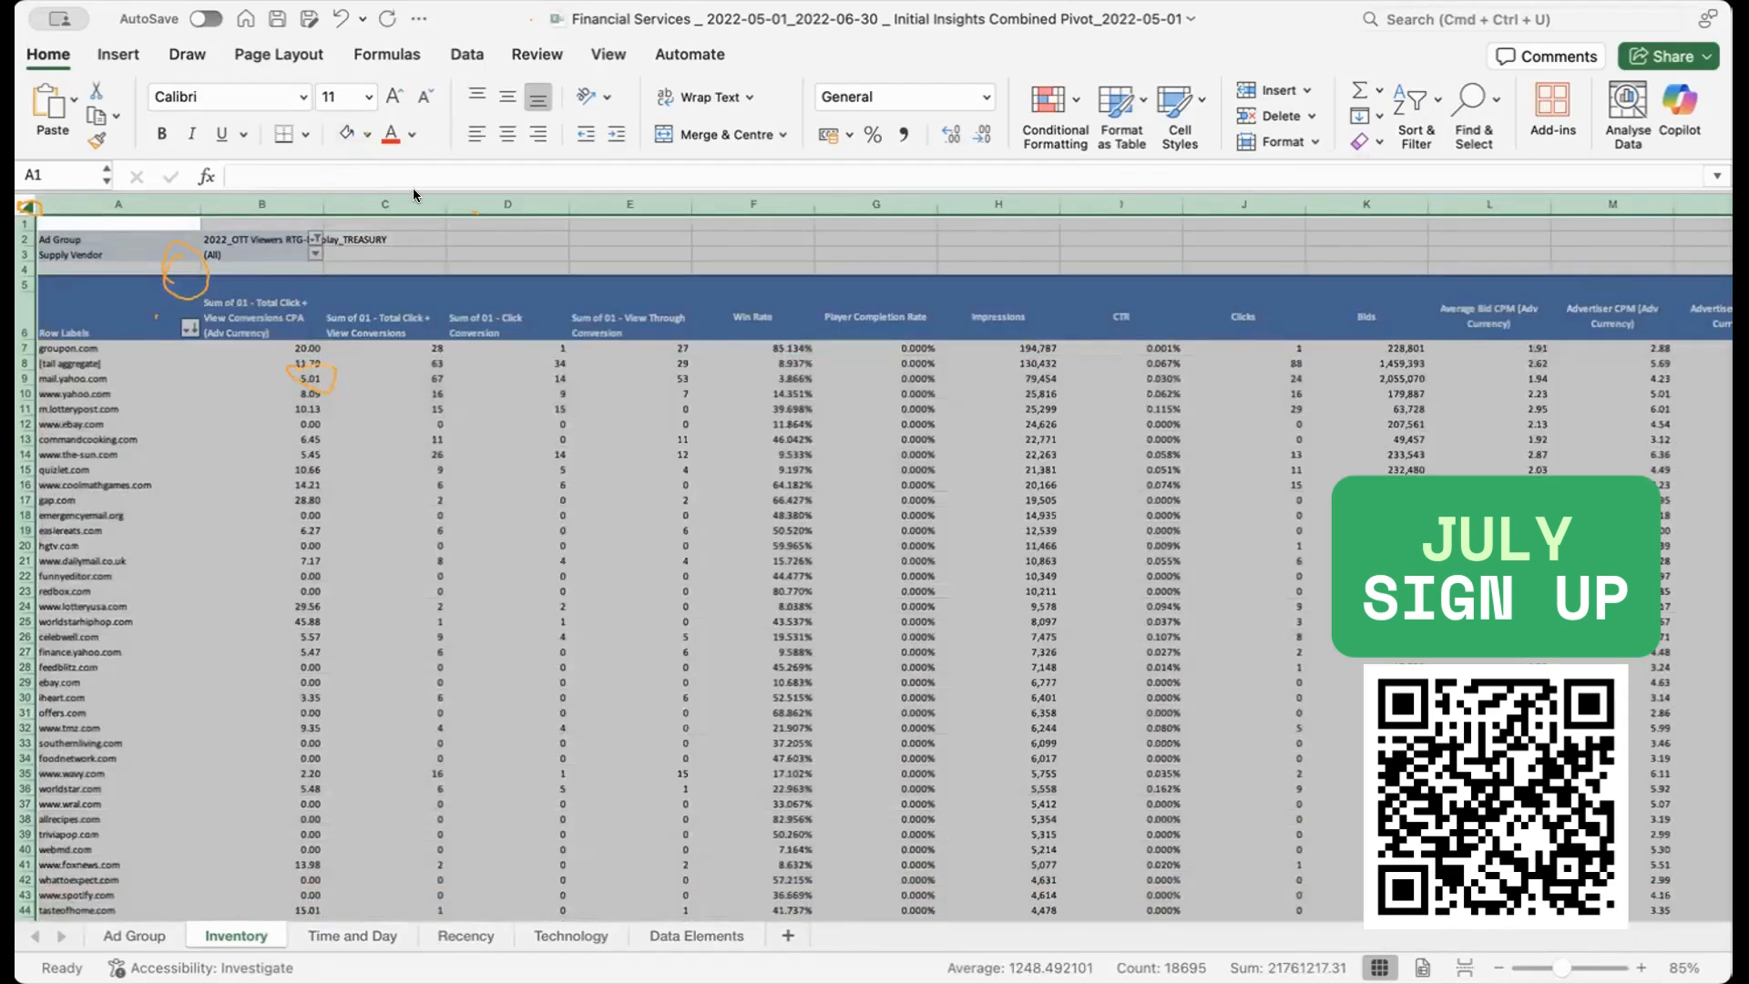
pyautogui.click(535, 254)
pyautogui.scroll(-1, 446, 541)
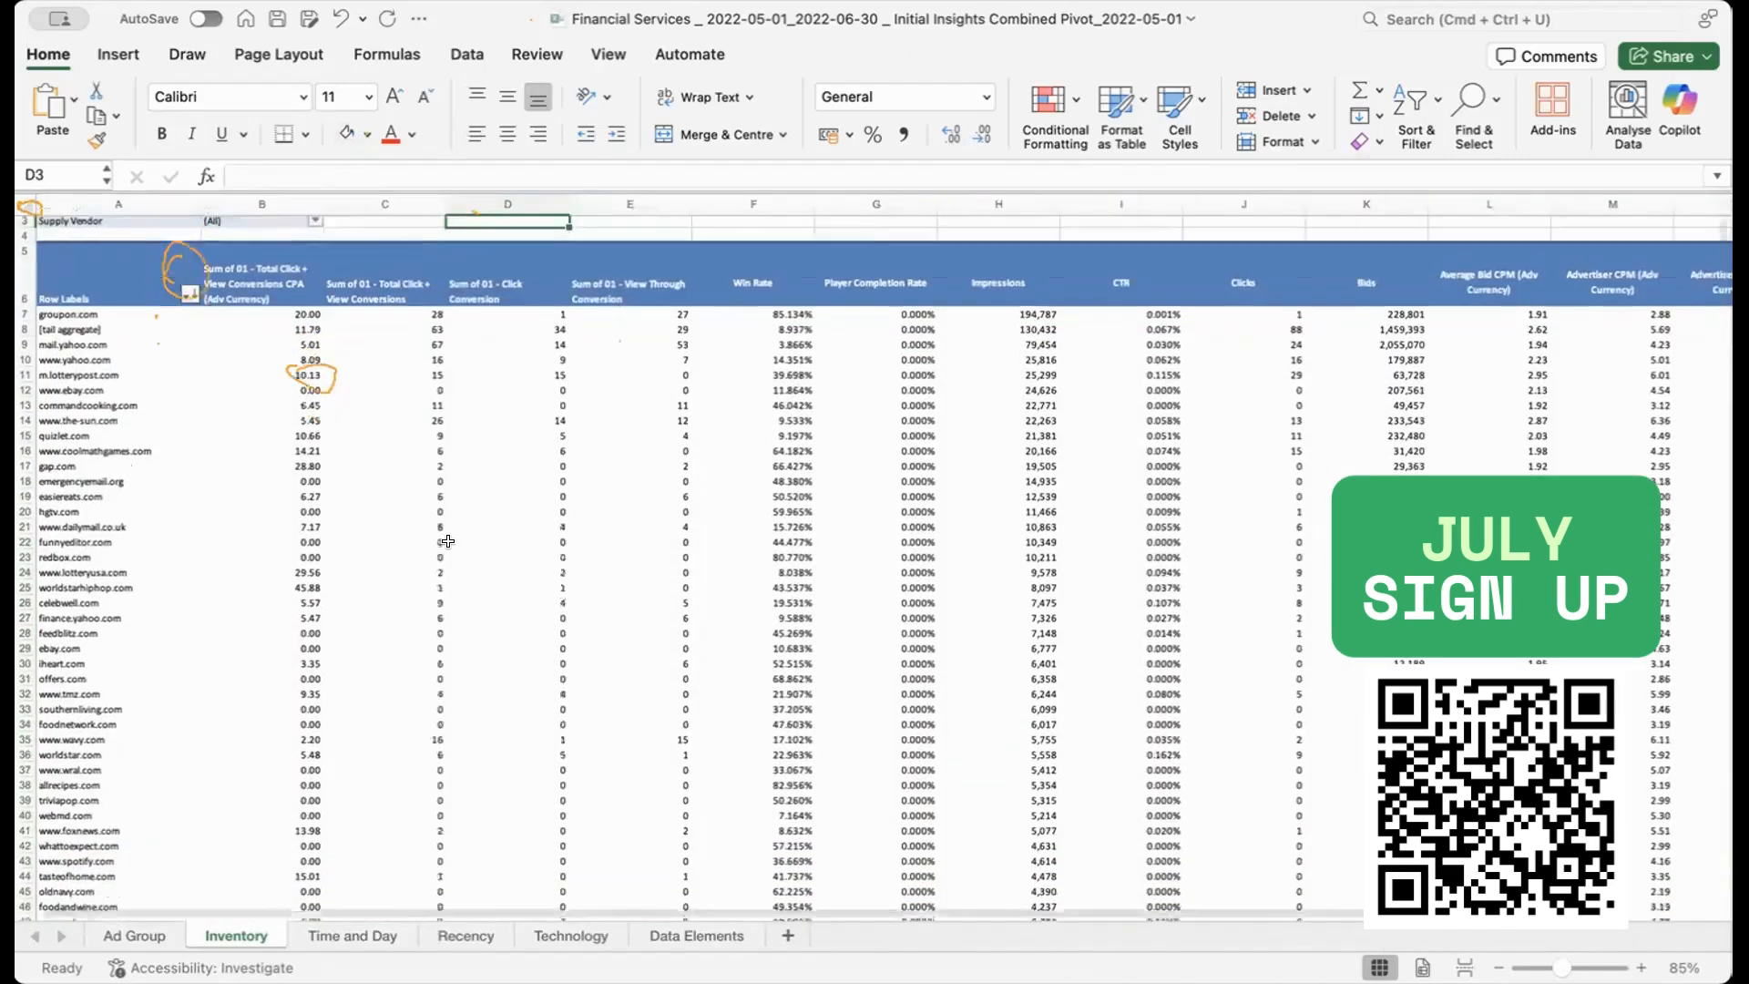
pyautogui.scroll(-1, 447, 541)
pyautogui.scroll(2, 449, 542)
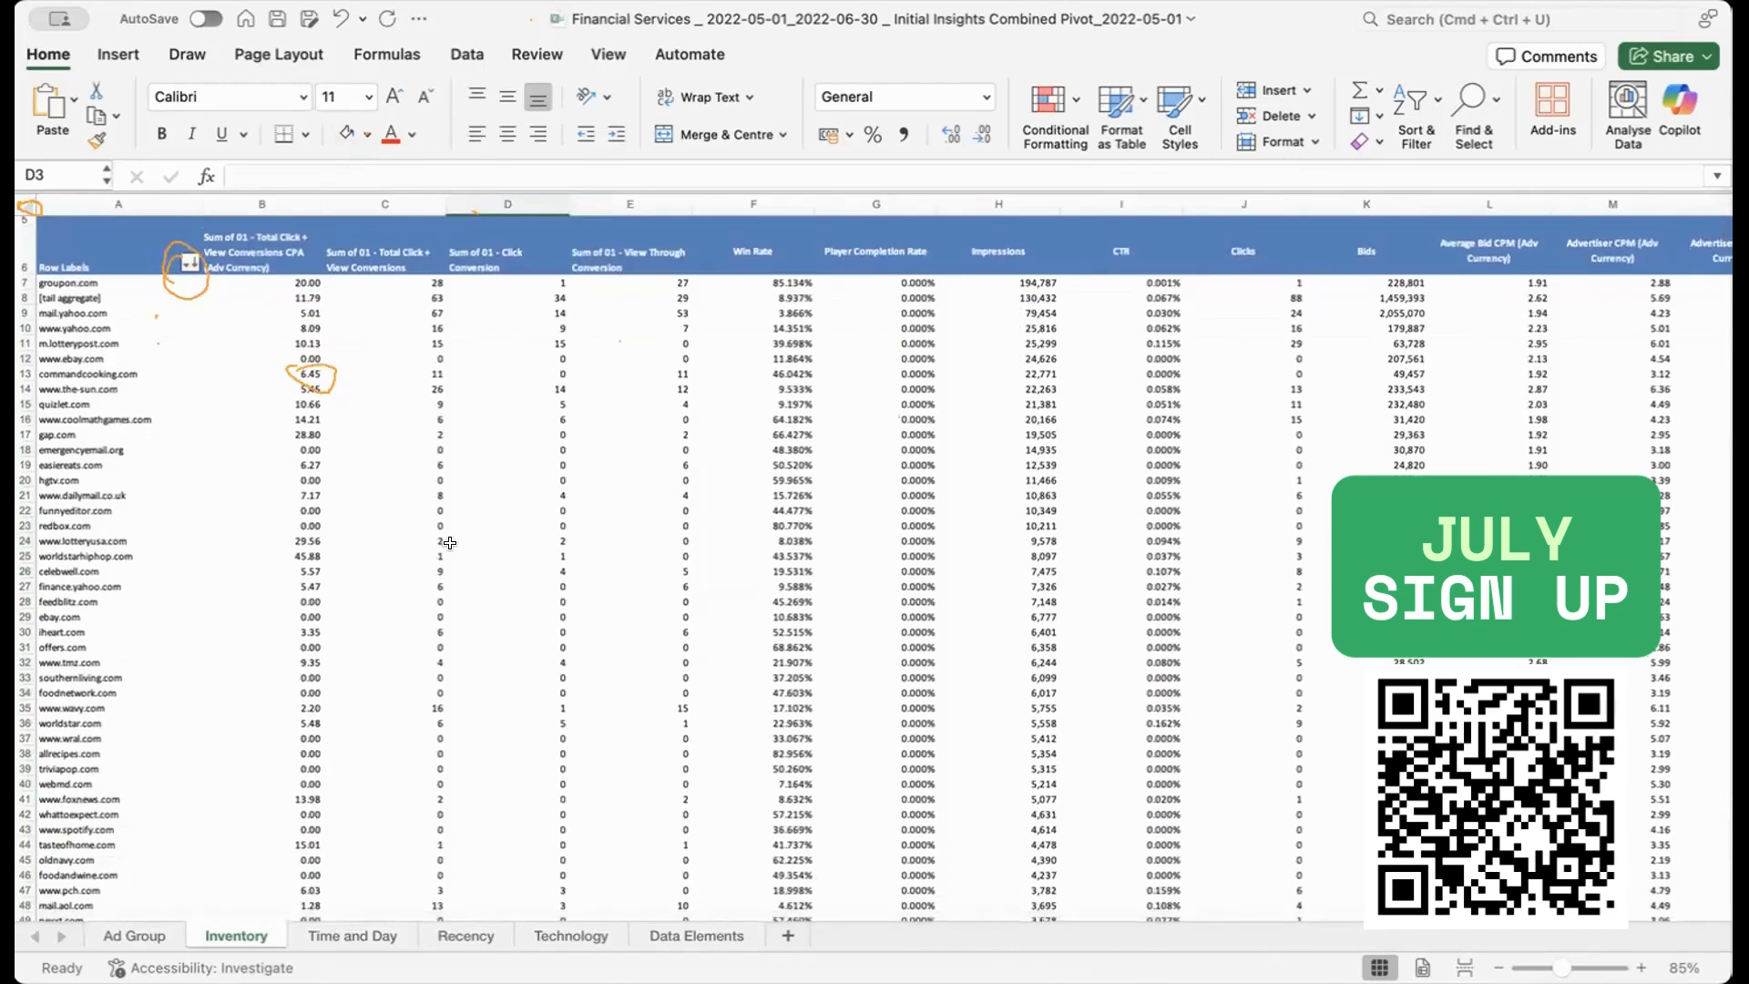
pyautogui.scroll(-3, 449, 543)
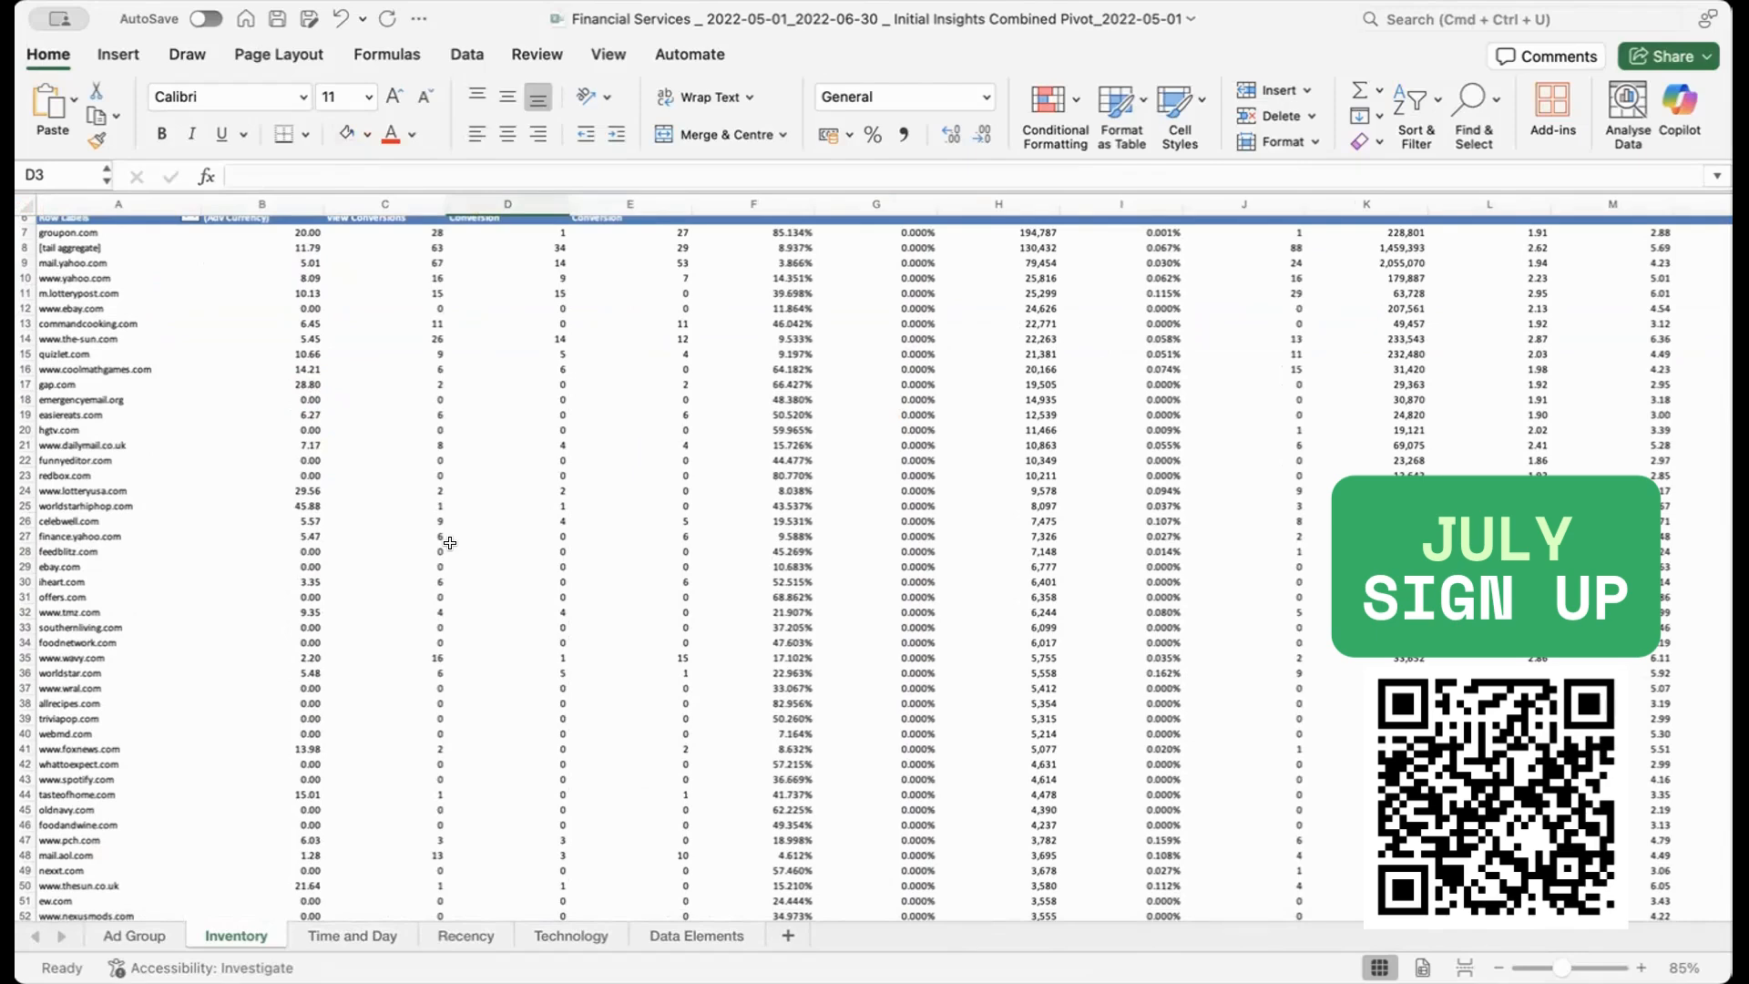
pyautogui.scroll(3, 449, 543)
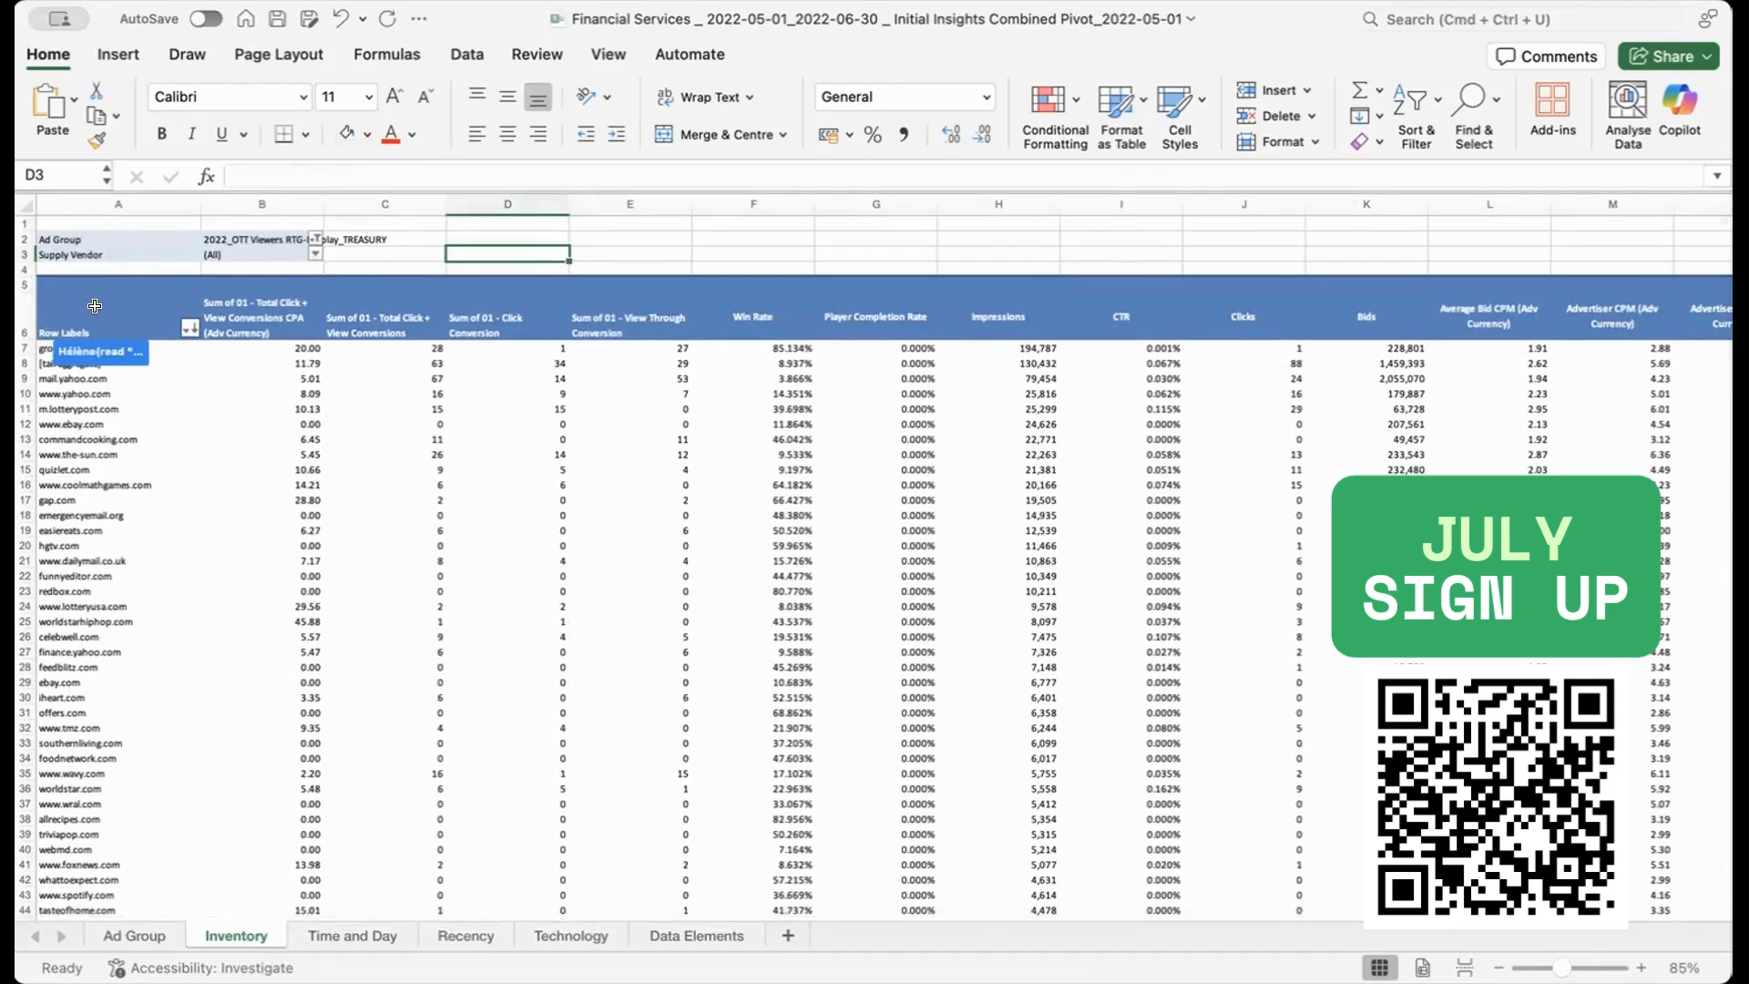
# Step: Copy the whole Inventory pivot table from the Row Labels header in A6 through the Grand Total row and Advertiser Cost column
pyautogui.click(41, 343)
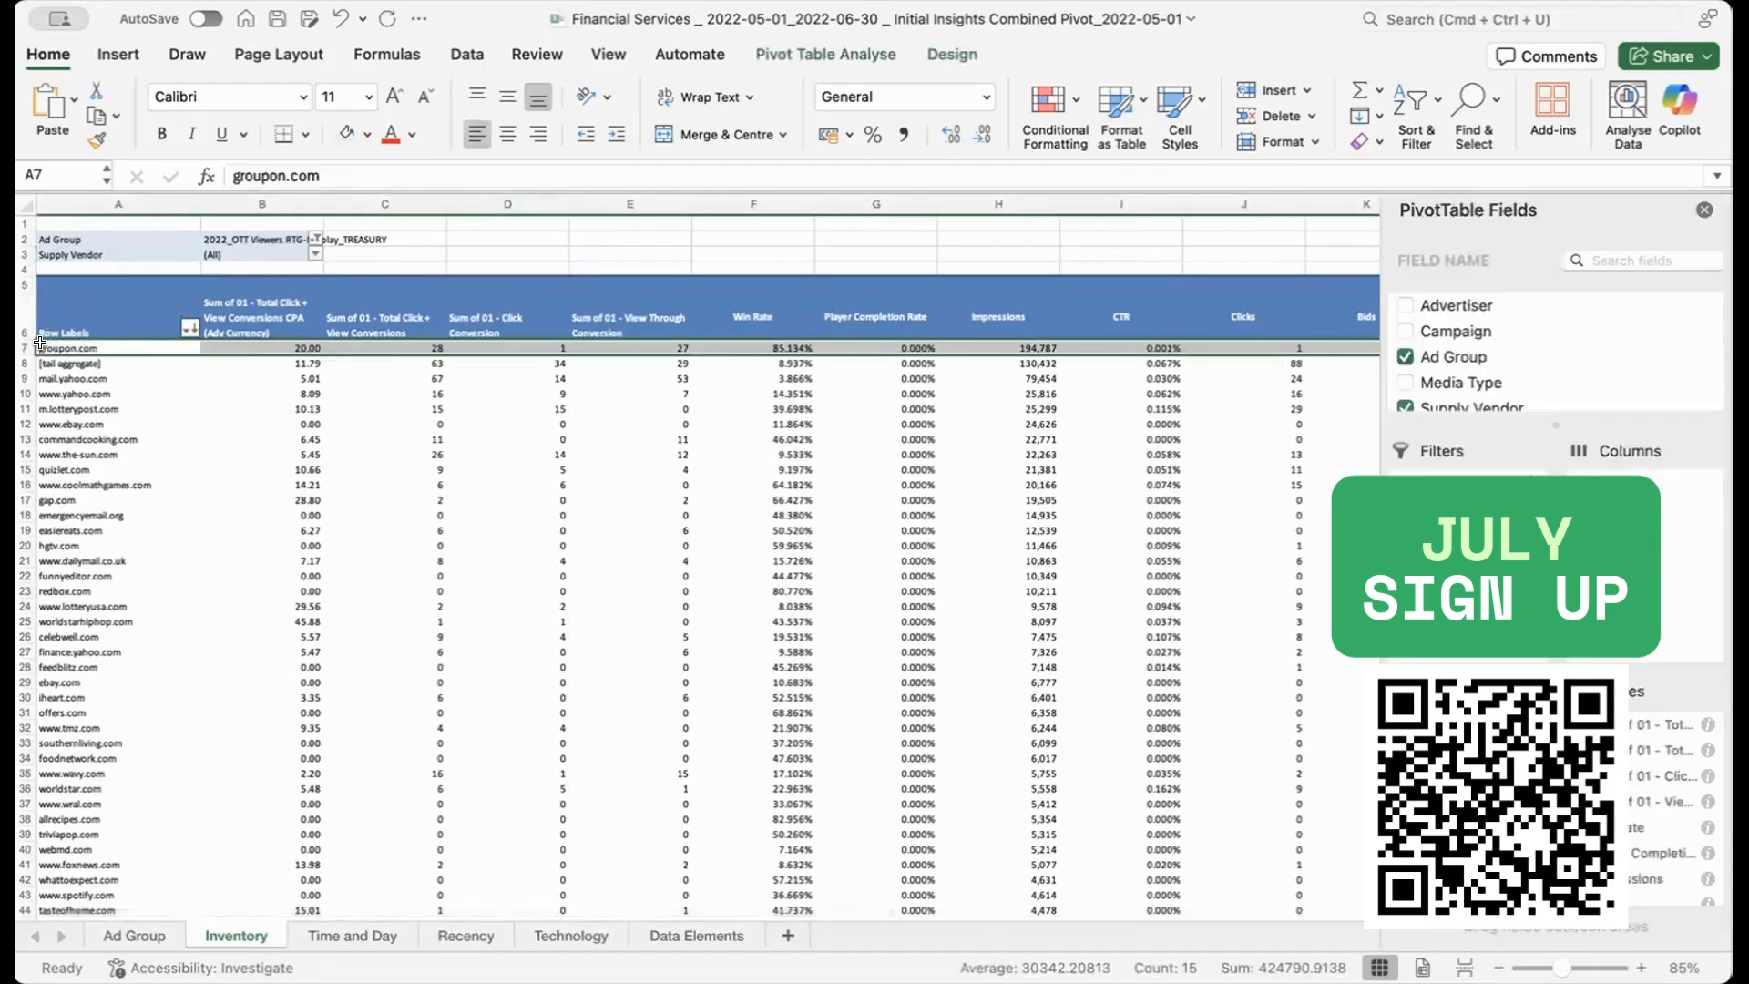
pyautogui.click(58, 314)
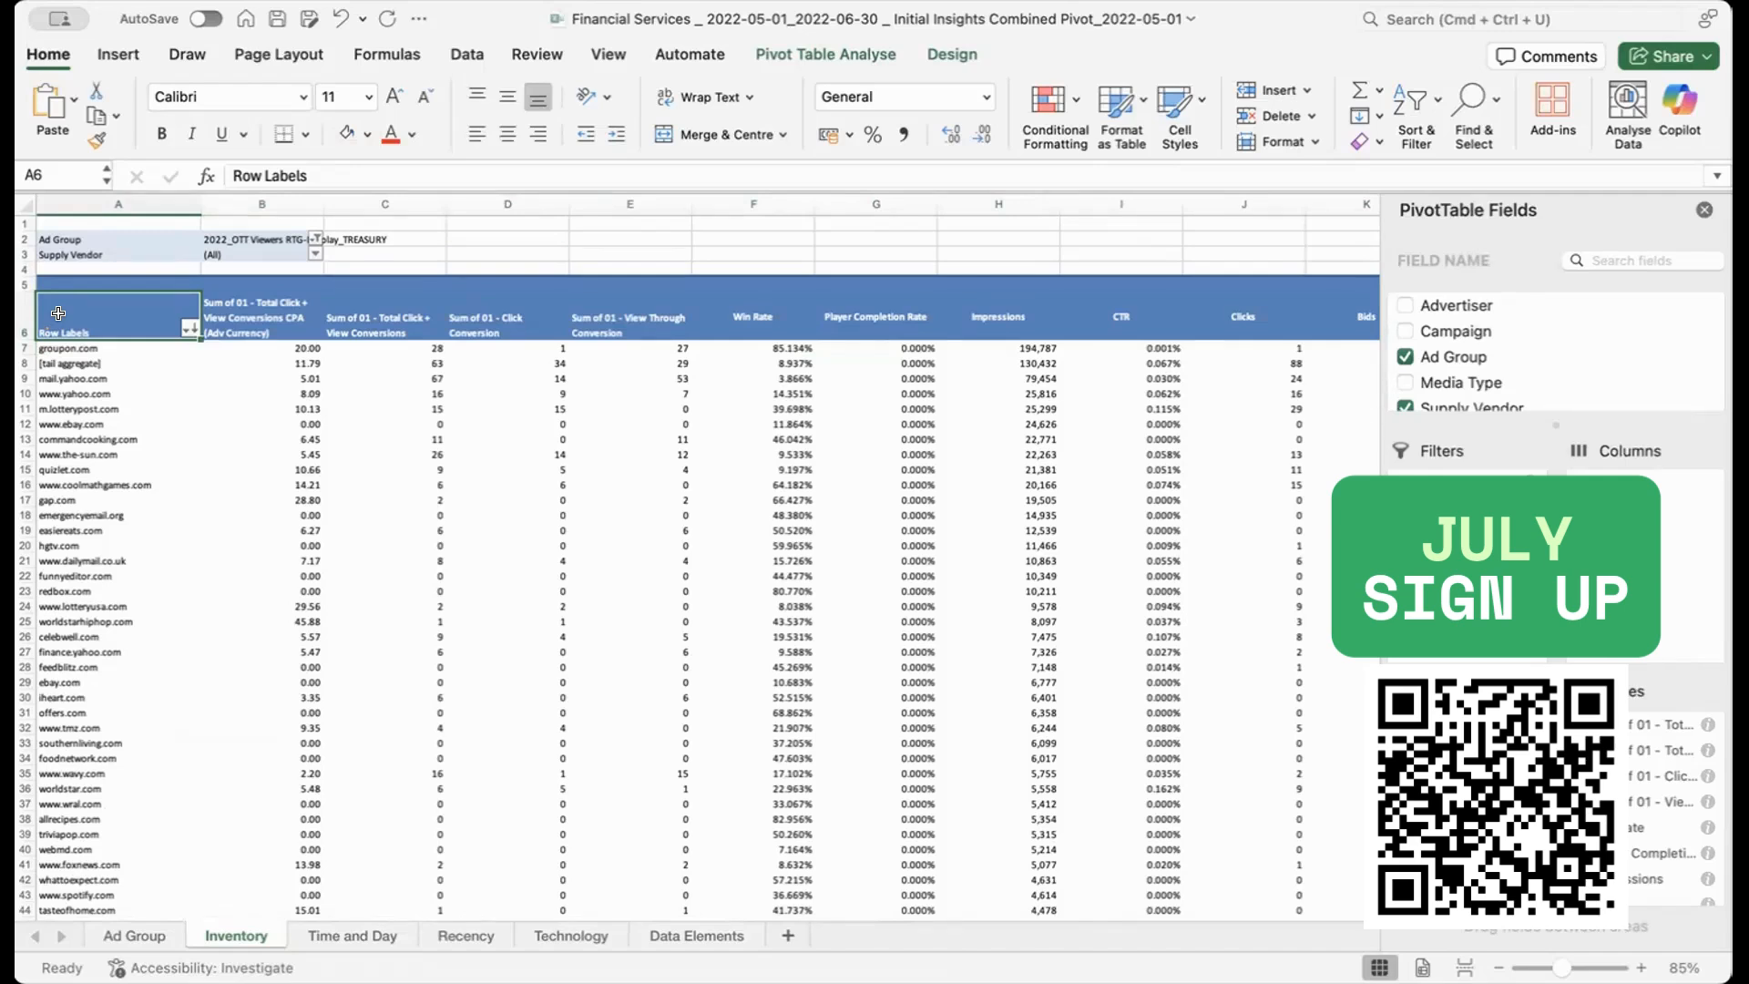
pyautogui.hotkey('ctrl', 'shift', 'Down')
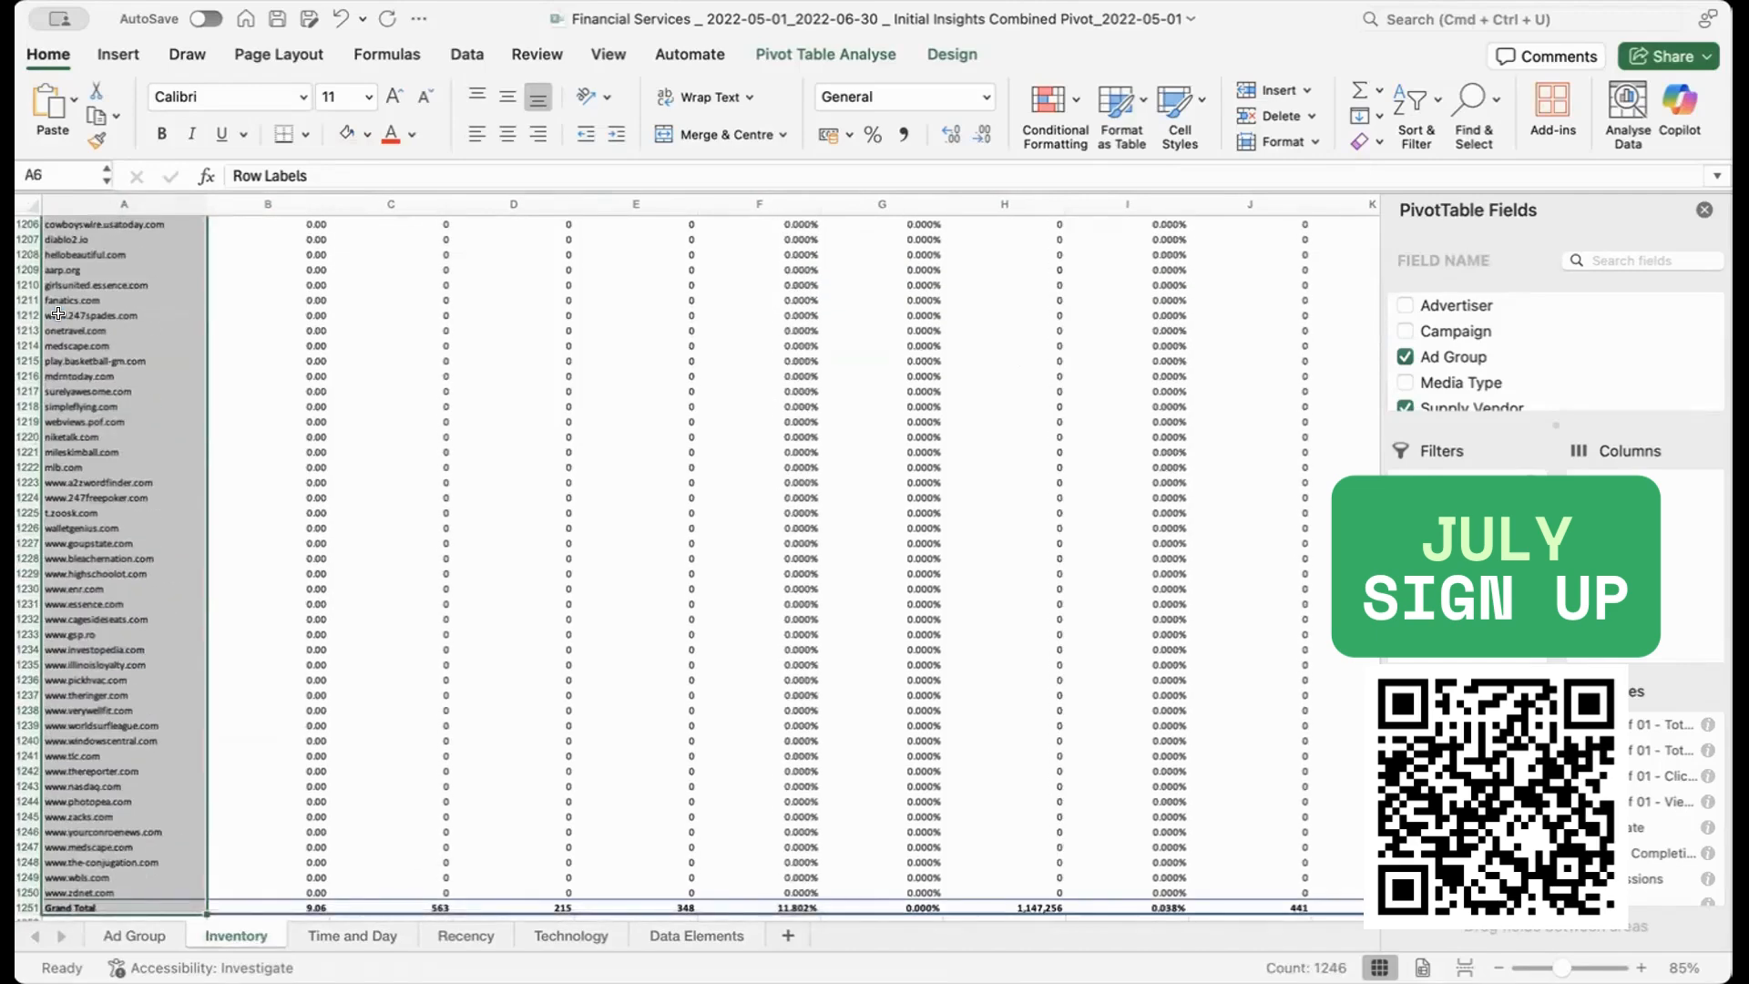
pyautogui.hotkey('ctrl', 'shift', 'Right')
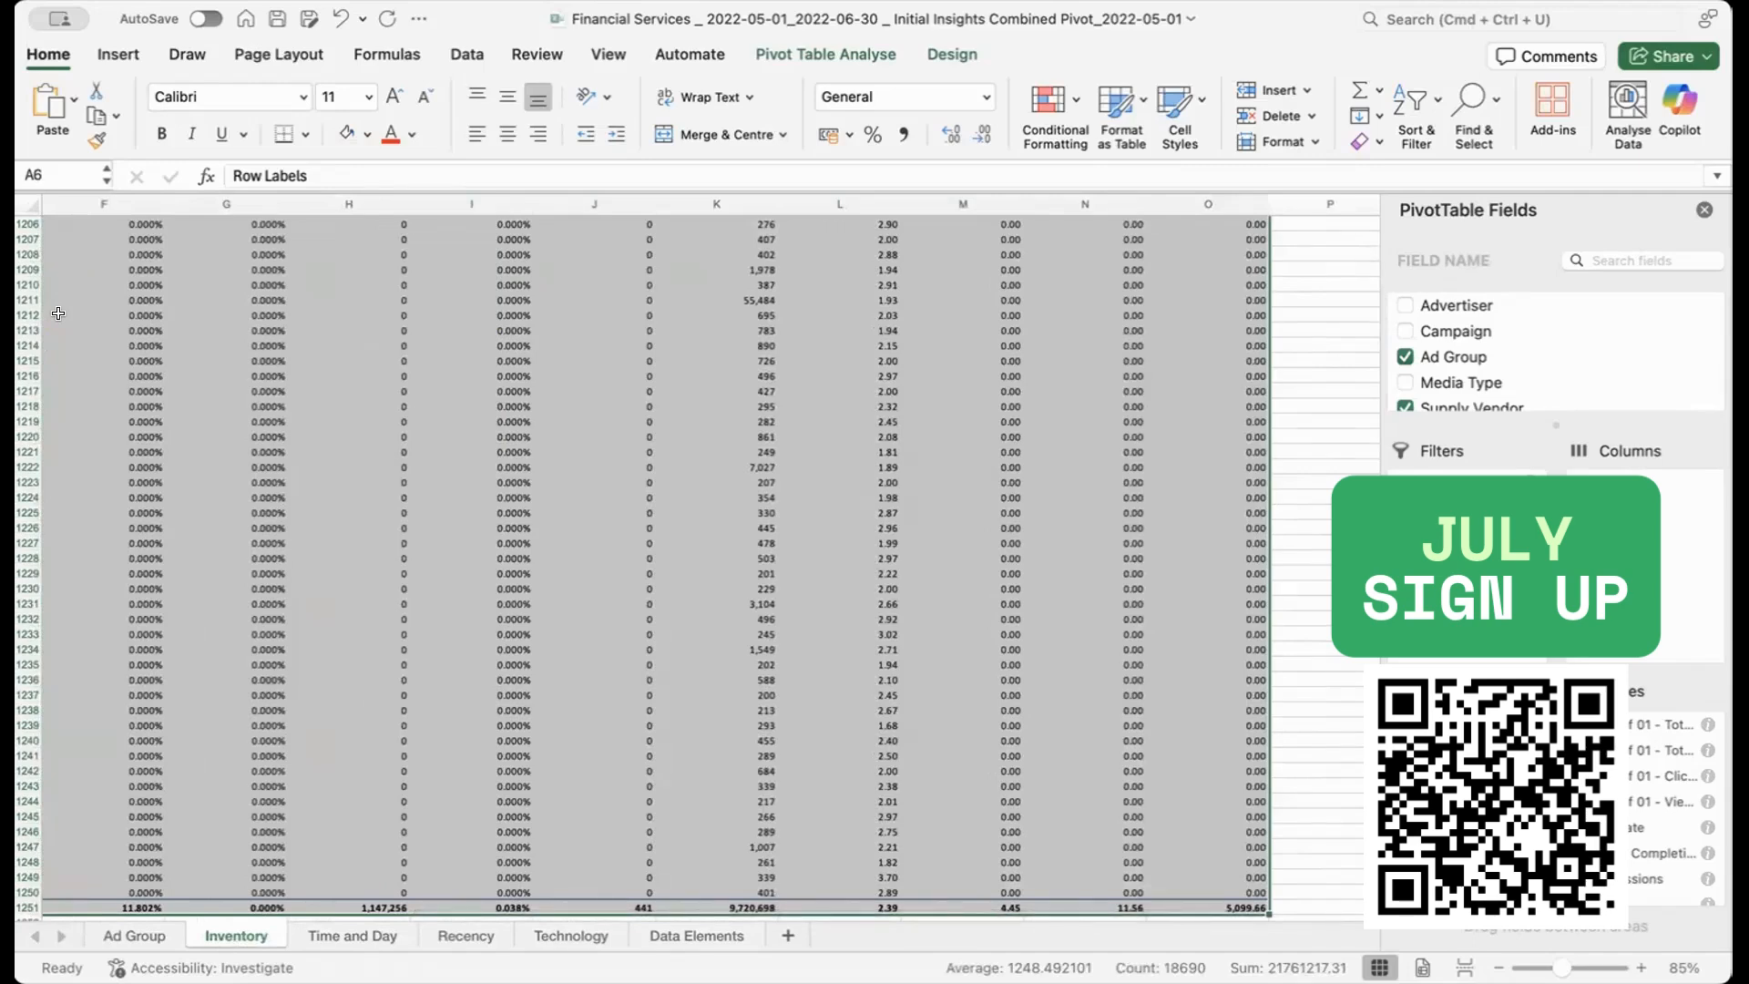
pyautogui.hotkey('ctrl', 'c')
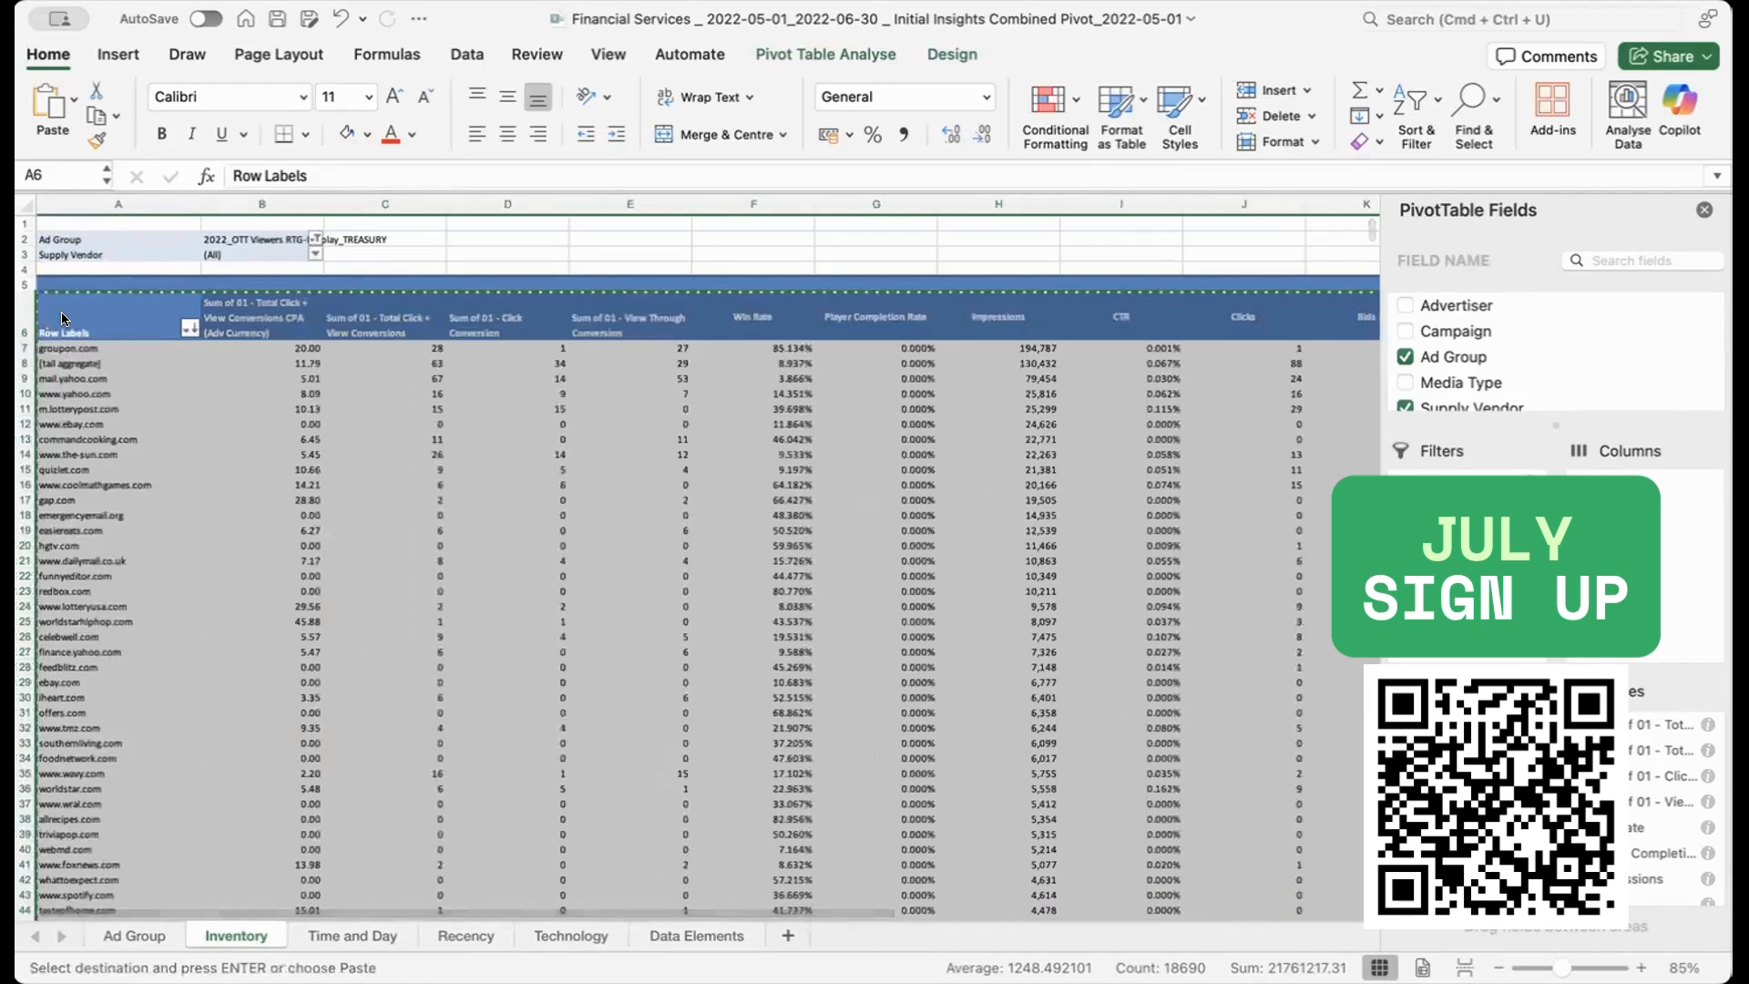
# Step: Add a new sheet after Inventory and paste the copied table at A1
pyautogui.click(783, 936)
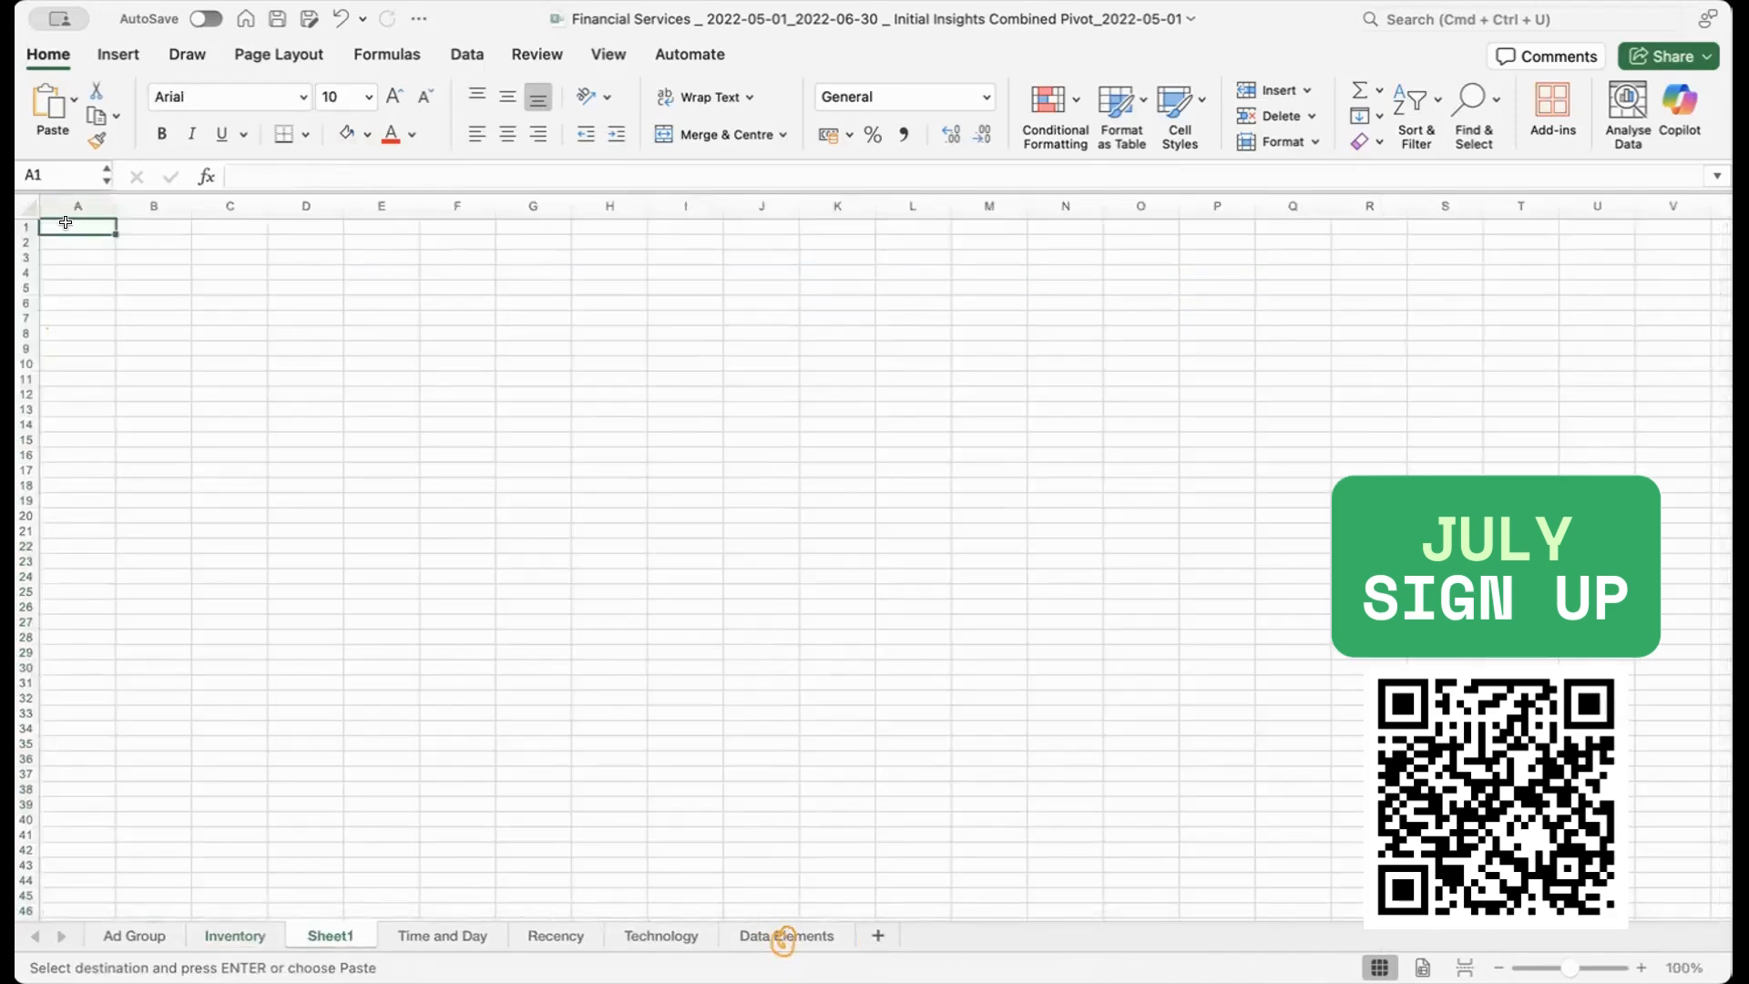
pyautogui.press('super+v')
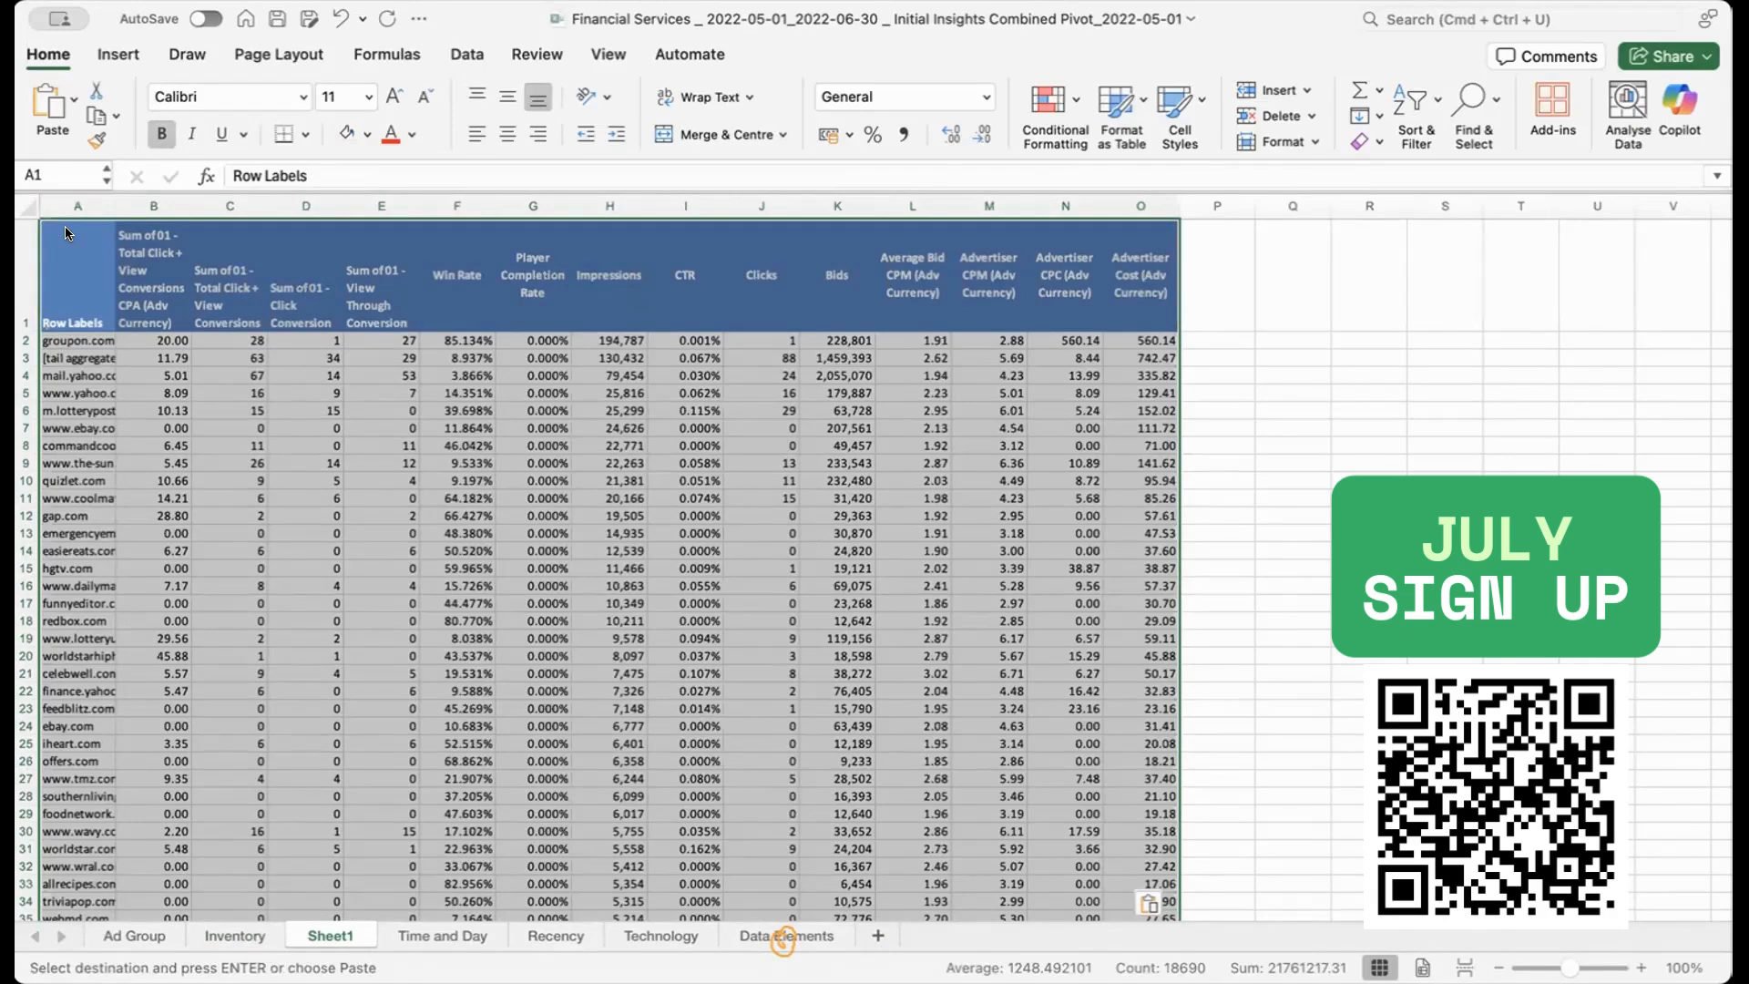
pyautogui.click(1285, 421)
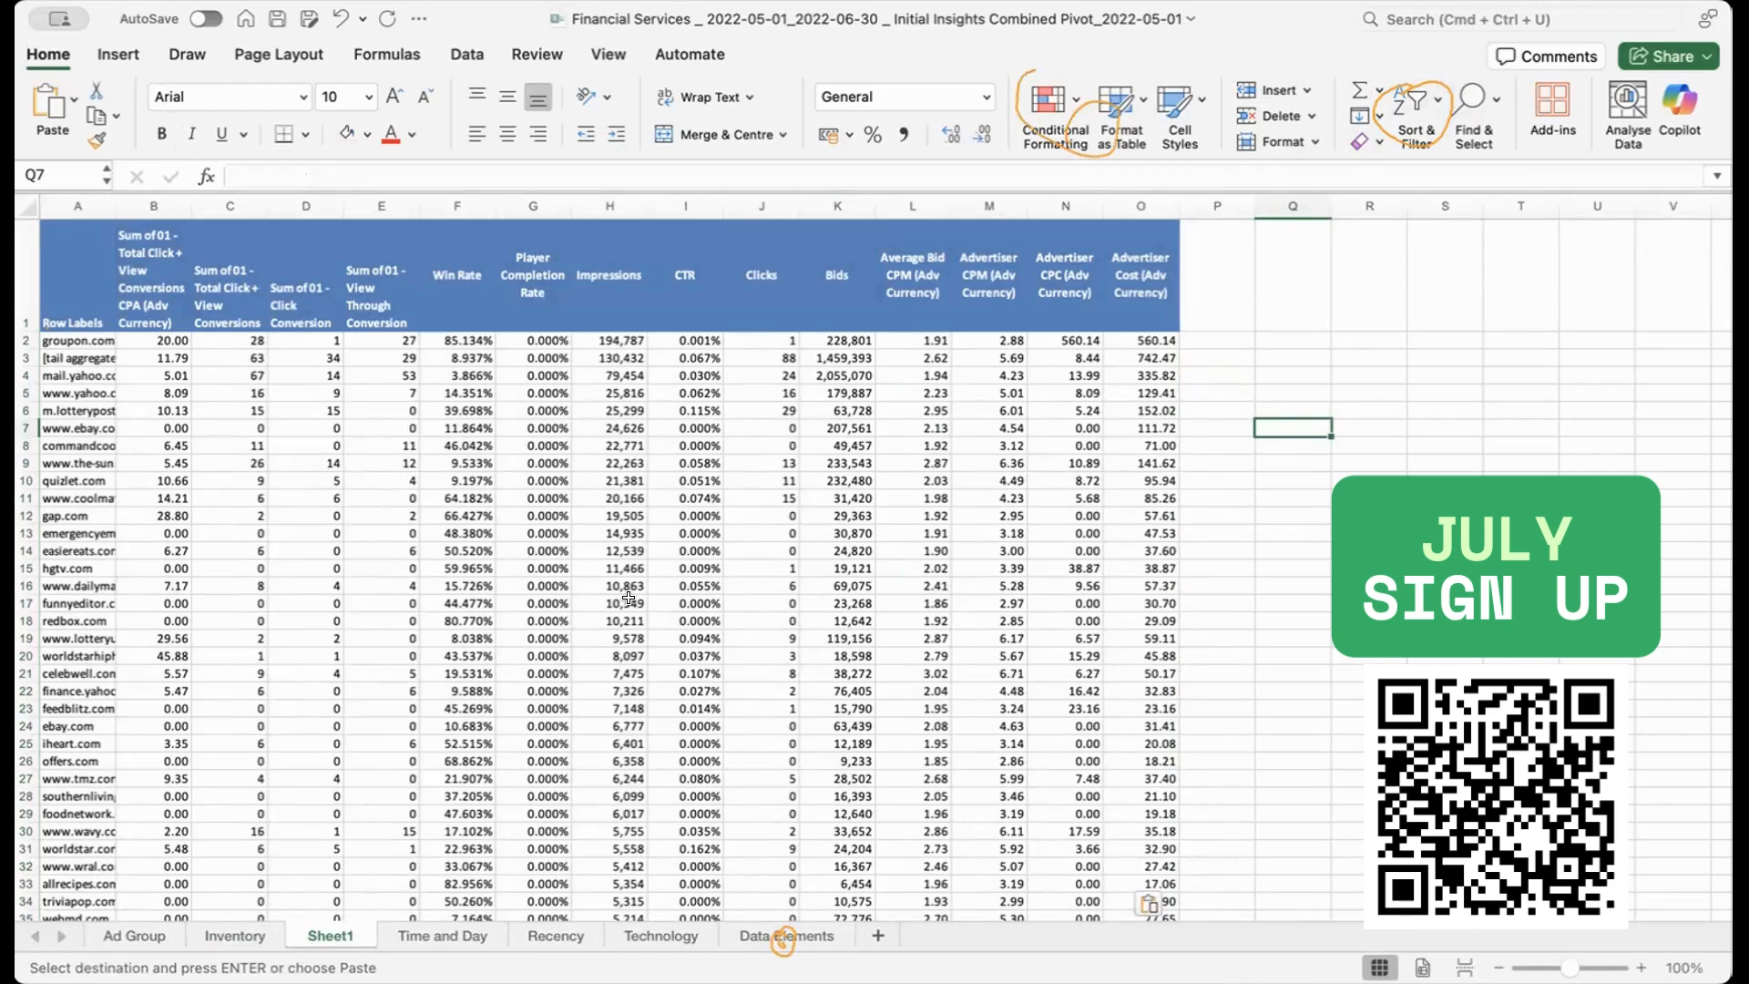
# Step: Rename the new sheet as TRY THIS ONE - inventory and save the workbook
pyautogui.doubleClick(310, 935)
pyautogui.write('TRY T')
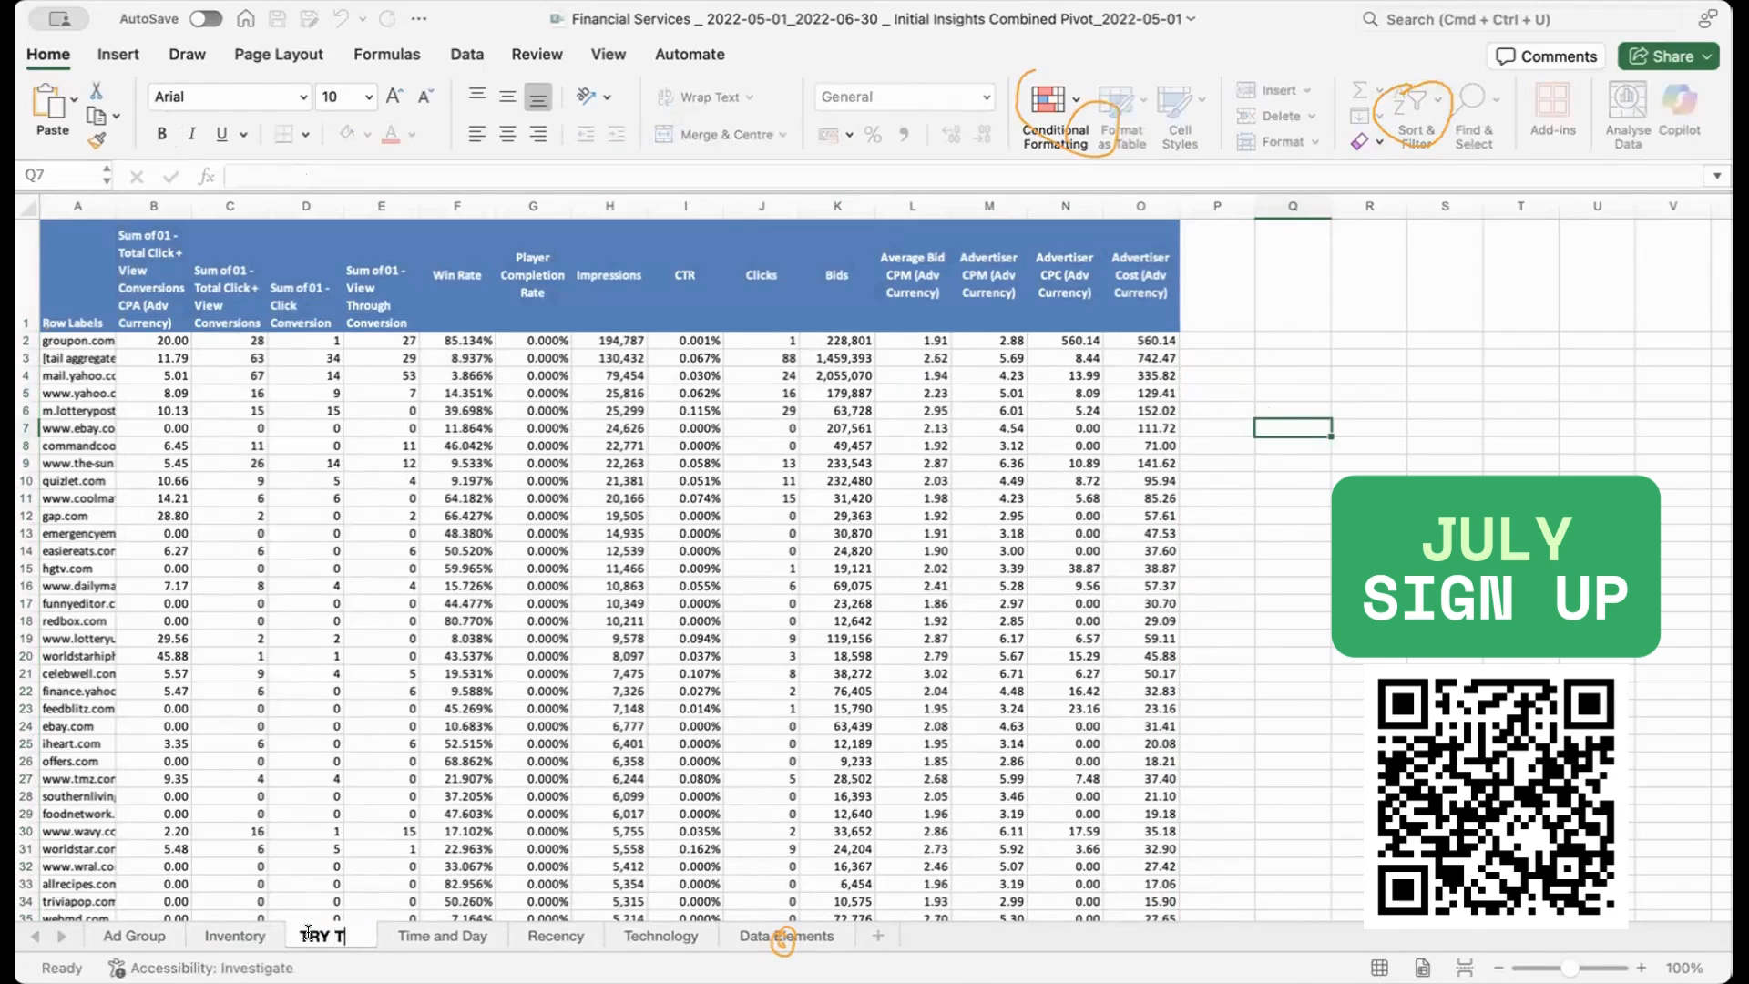
pyautogui.write('HIS ONE - inventory')
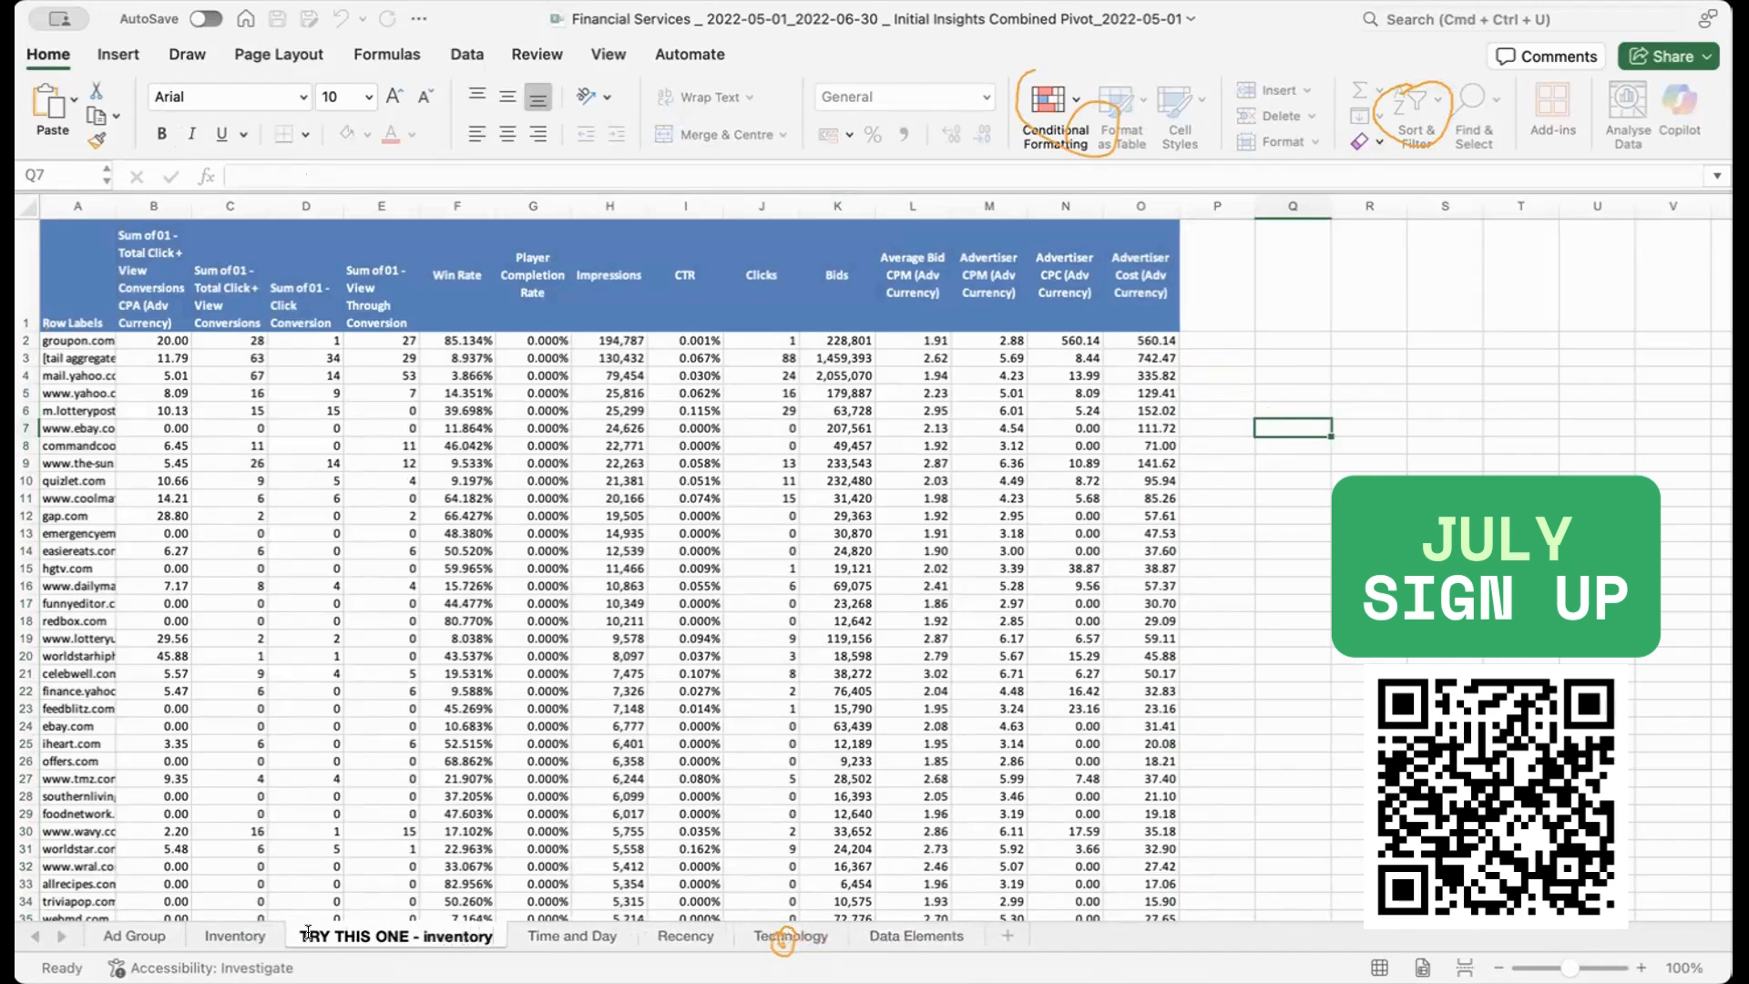
pyautogui.press('Return')
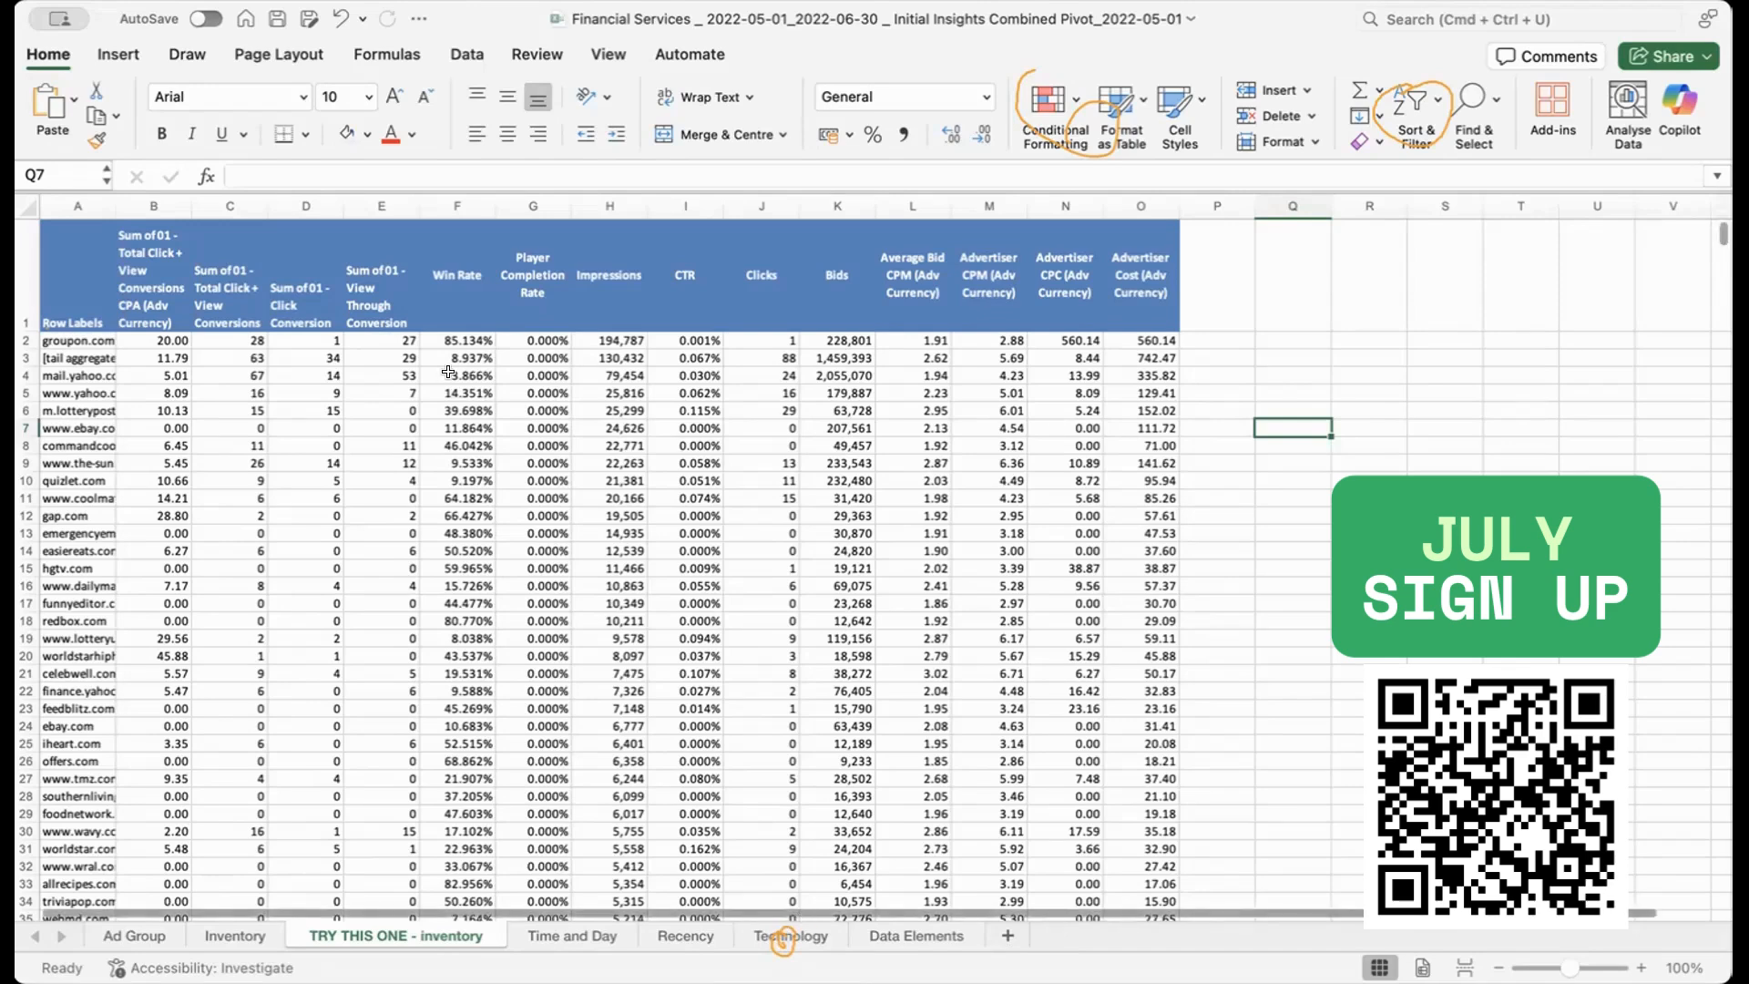
pyautogui.click(274, 19)
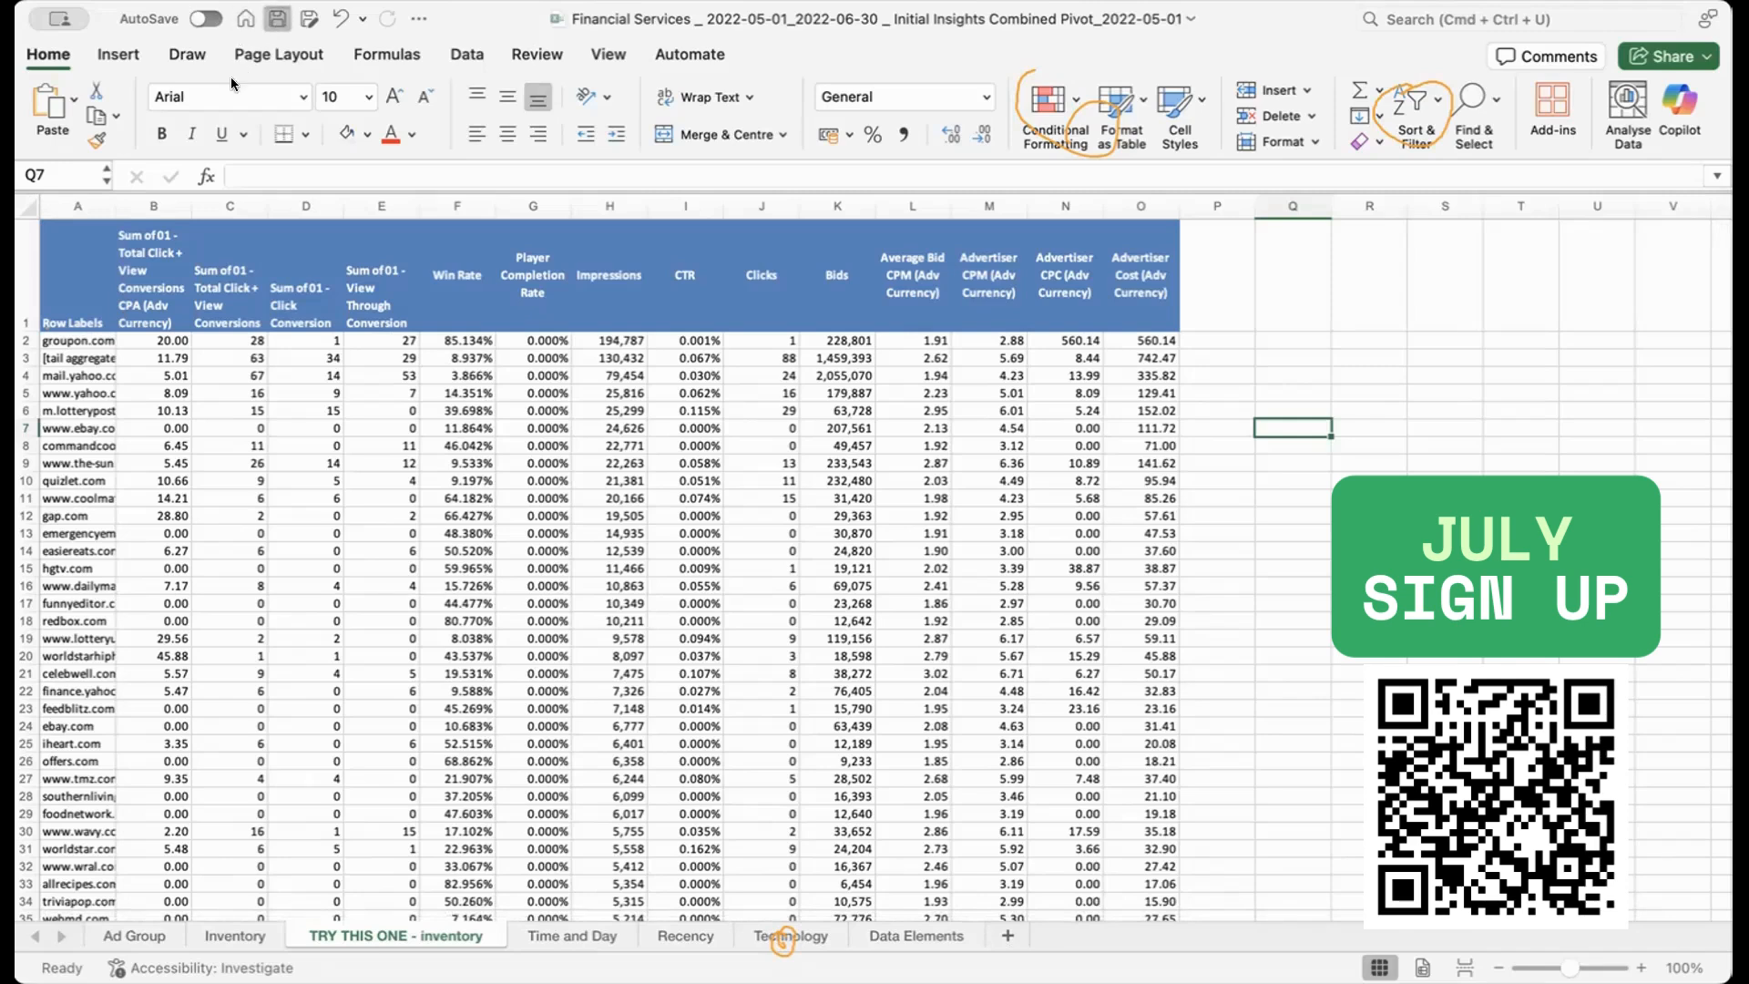